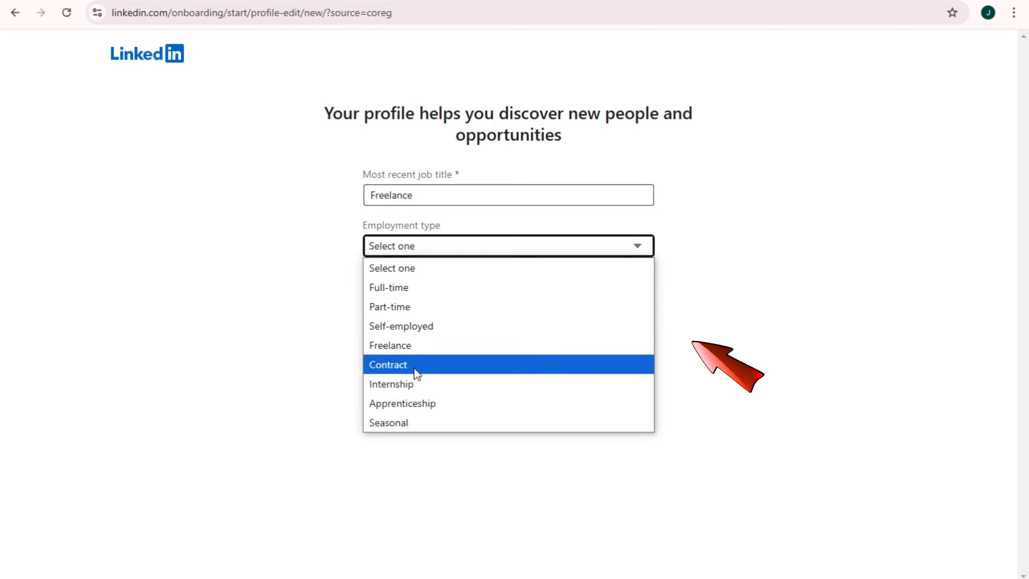
Set employment type to Full-time, choose 'YouTube company' as most recent company, and continue
{"action": "left_click", "coordinate": [416, 296]}
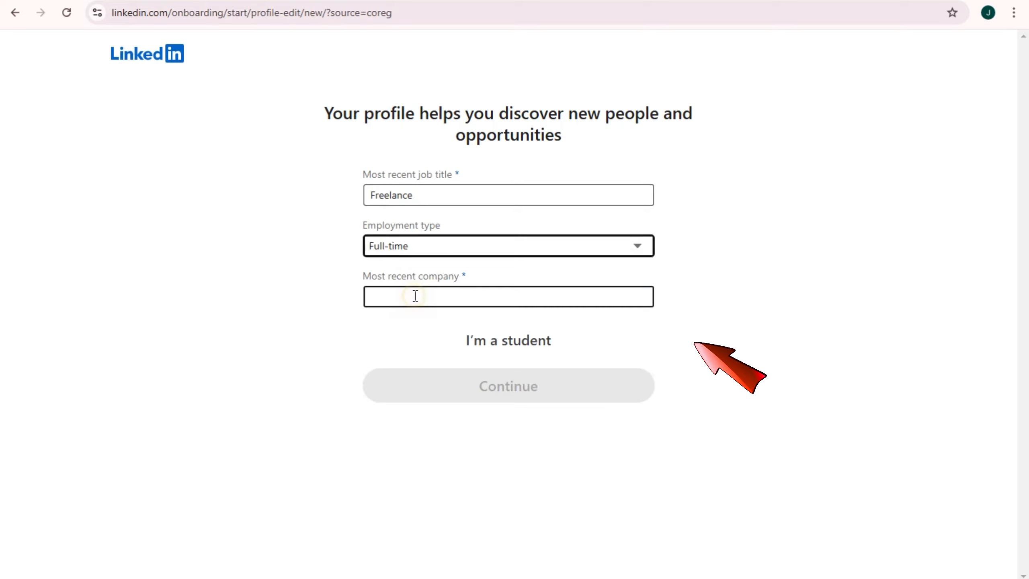
{"action": "left_click", "coordinate": [494, 306]}
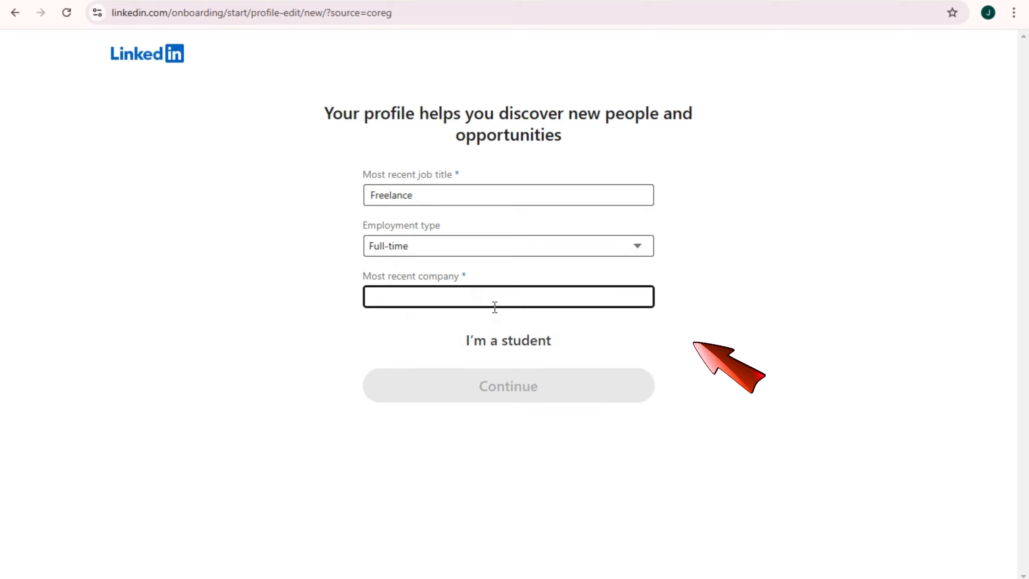
{"action": "type", "text": "You"}
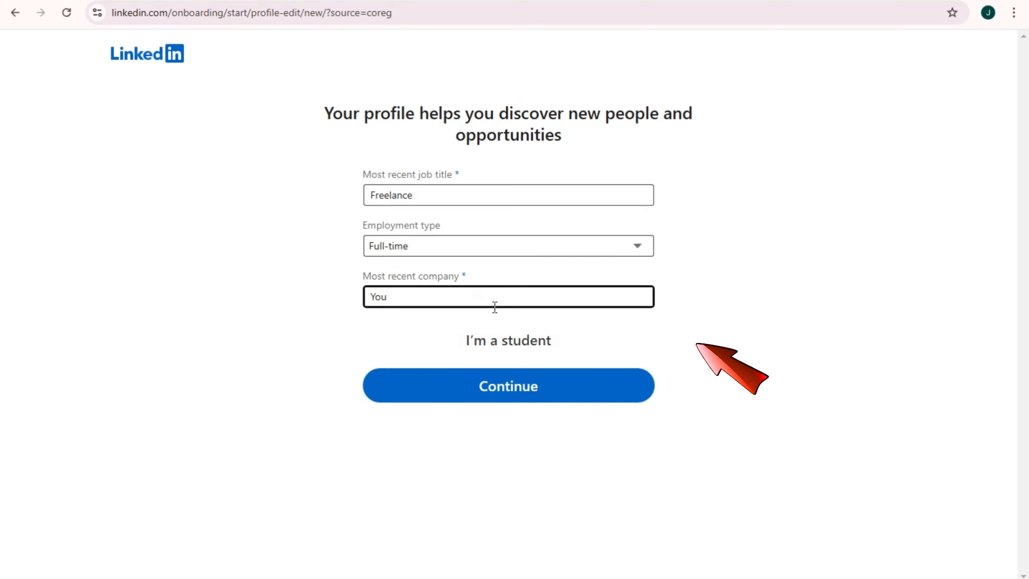
{"action": "type", "text": "tube Co"}
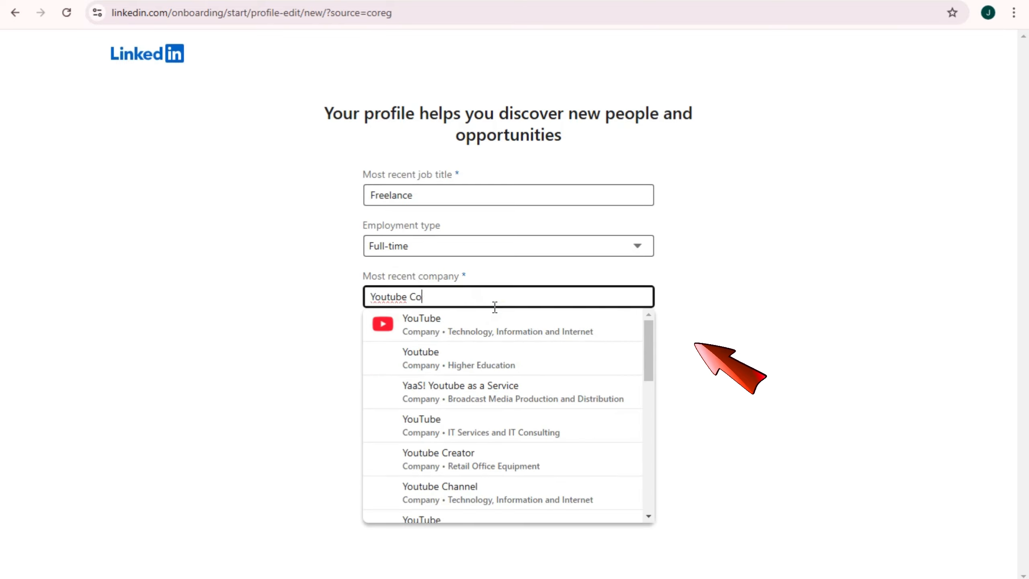
{"action": "type", "text": "mpany"}
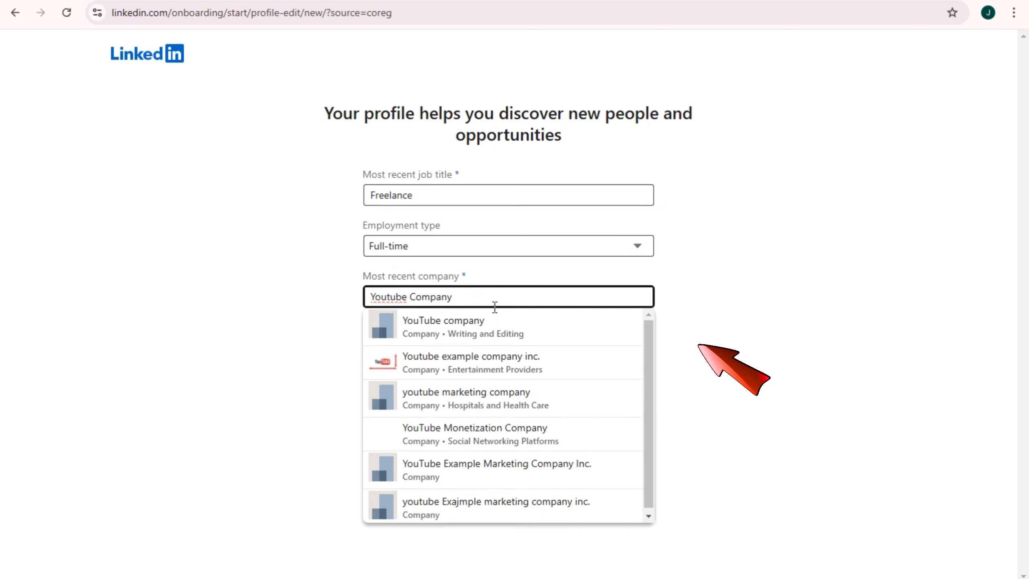
{"action": "left_click", "coordinate": [492, 329]}
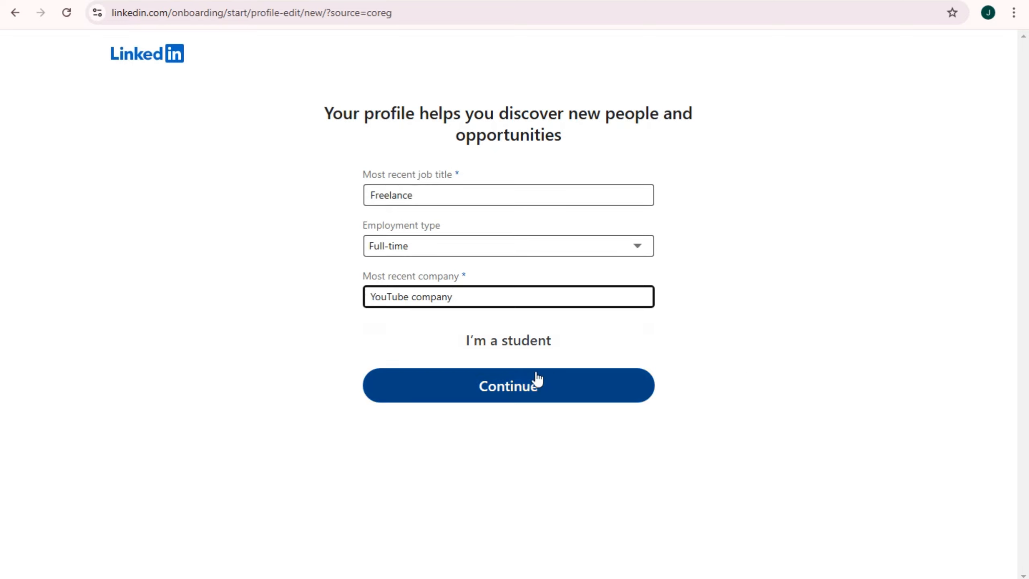
{"action": "left_click", "coordinate": [542, 387]}
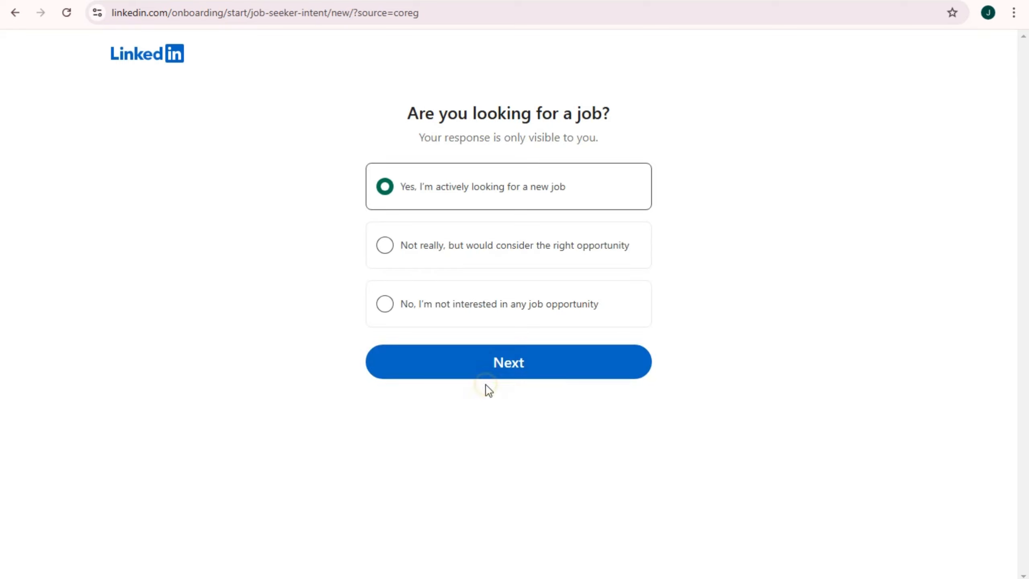
Confirm 'Yes, I'm actively looking for a new job' and proceed to the job-type question
{"action": "left_click_drag", "start_coordinate": [418, 110], "coordinate": [610, 114]}
{"action": "left_click", "coordinate": [536, 134]}
{"action": "left_click_drag", "start_coordinate": [413, 140], "coordinate": [622, 142]}
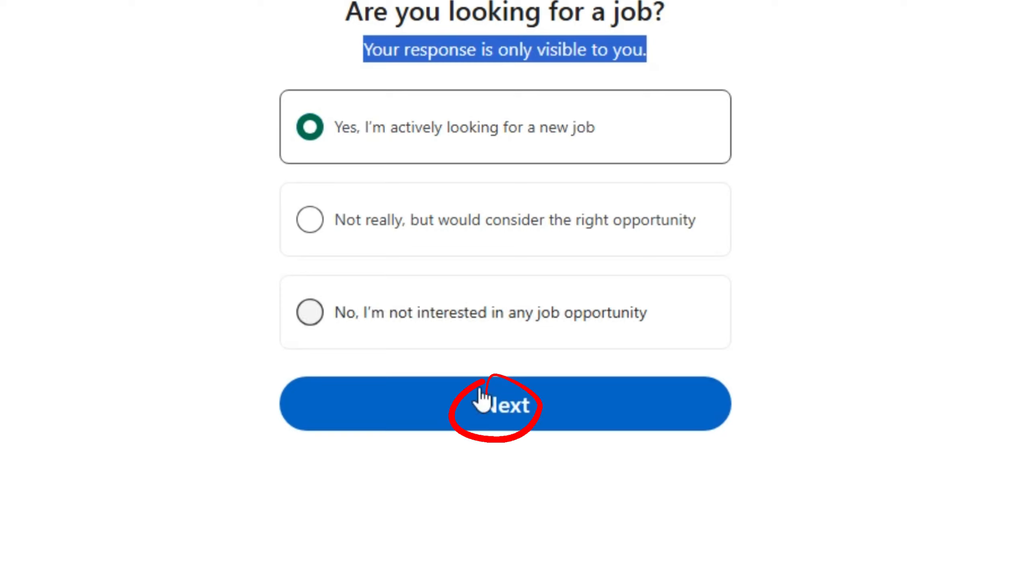
{"action": "left_click", "coordinate": [490, 430]}
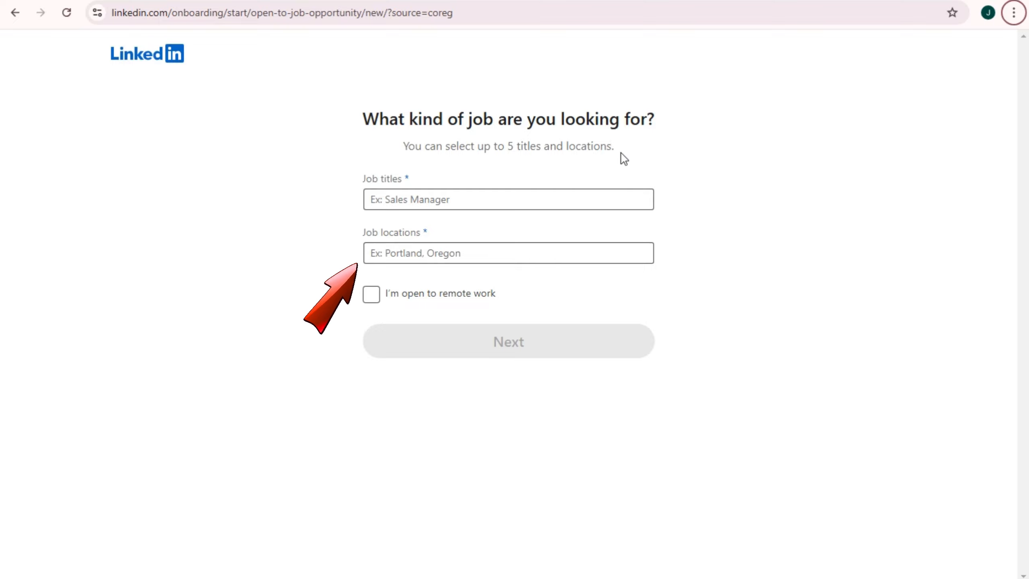
Add Editor and Freelance Video Editor as desired job titles
{"action": "left_click", "coordinate": [424, 203]}
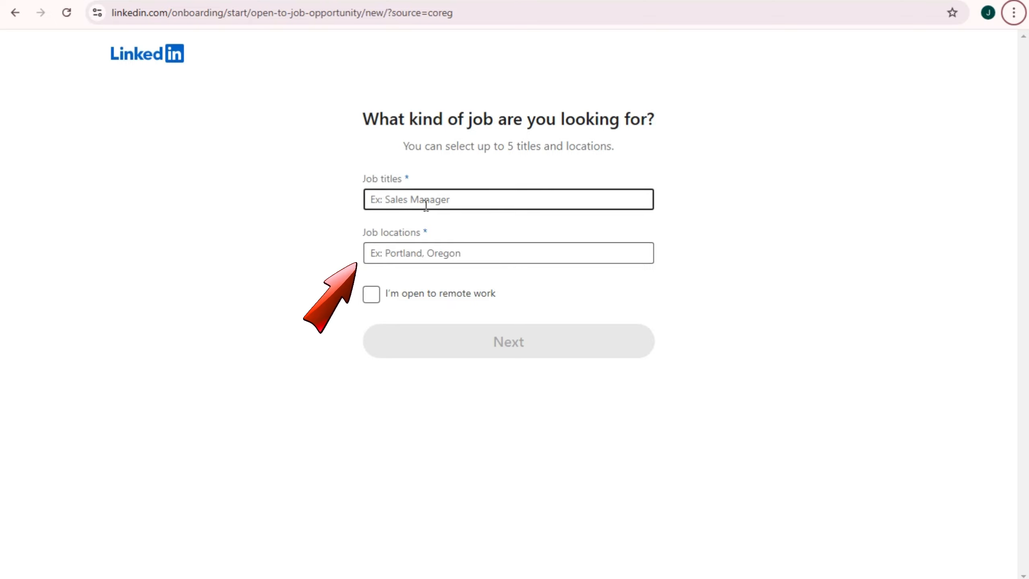
{"action": "left_click", "coordinate": [431, 201]}
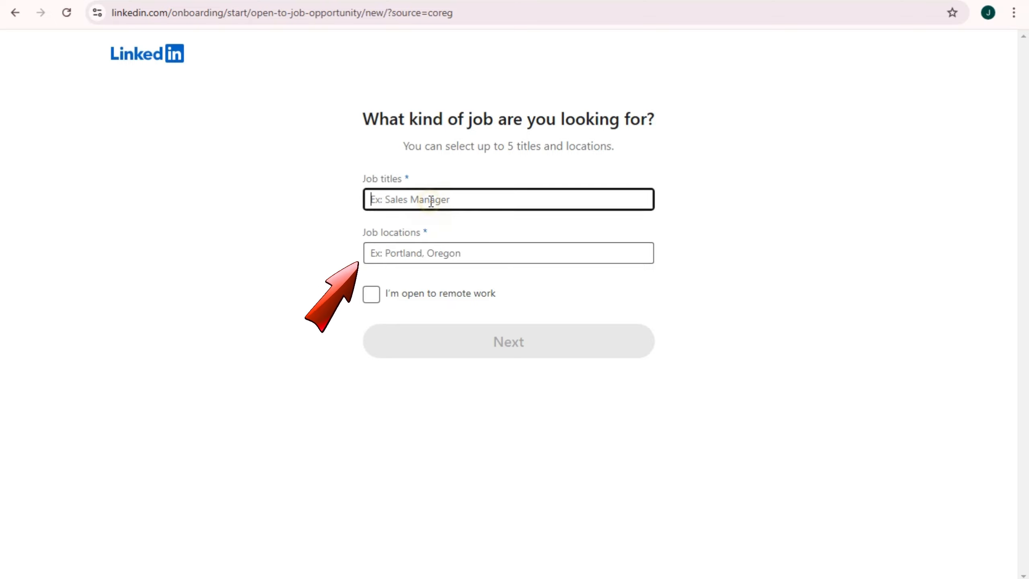
{"action": "type", "text": "Editor"}
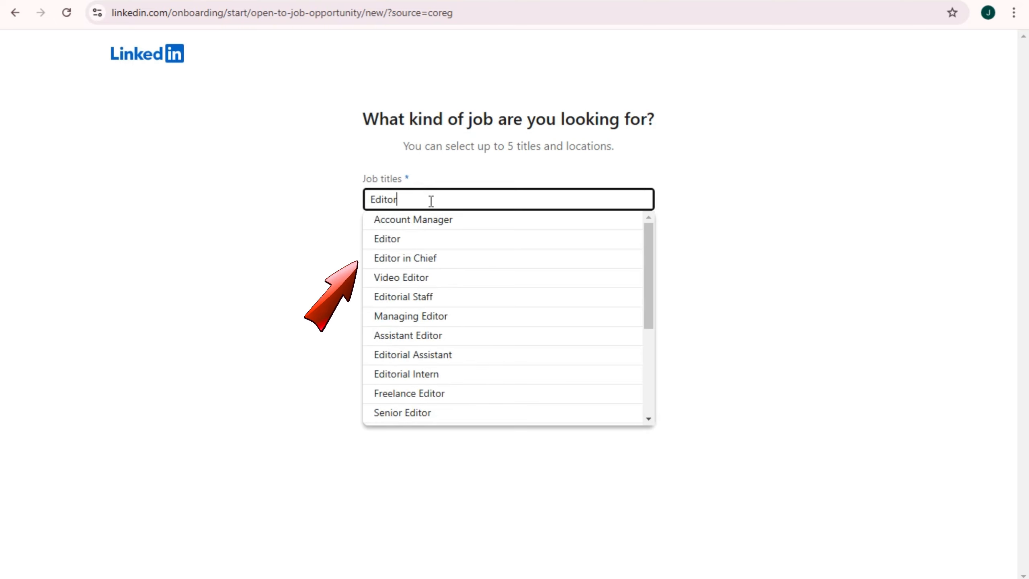
{"action": "left_click", "coordinate": [401, 224]}
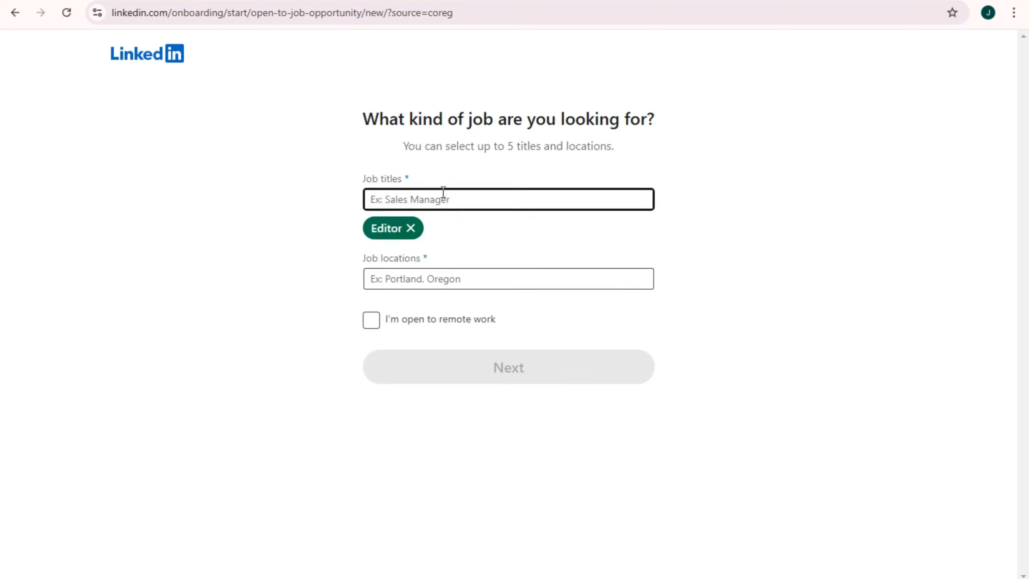
{"action": "type", "text": "Video "}
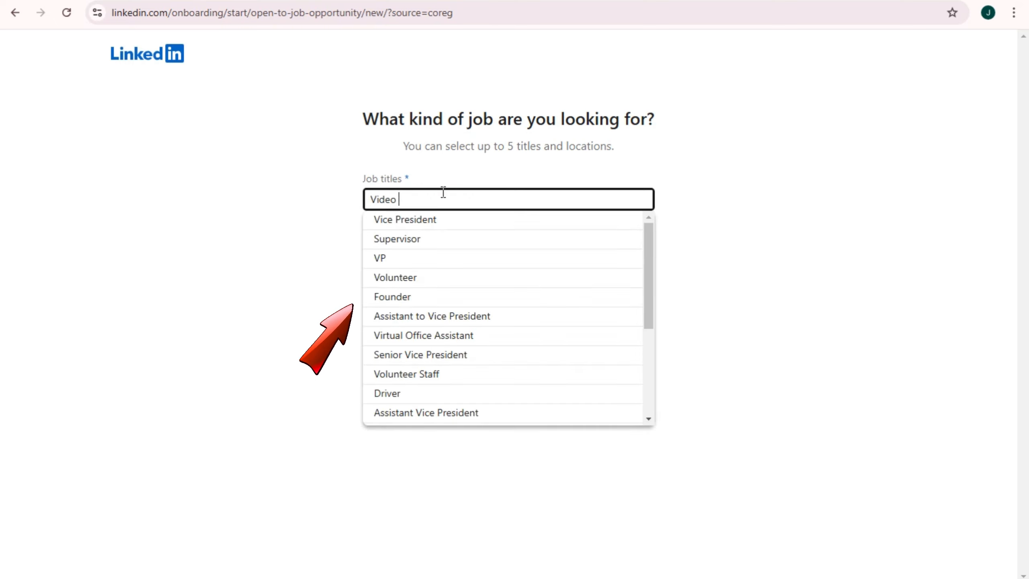
{"action": "type", "text": "ed"}
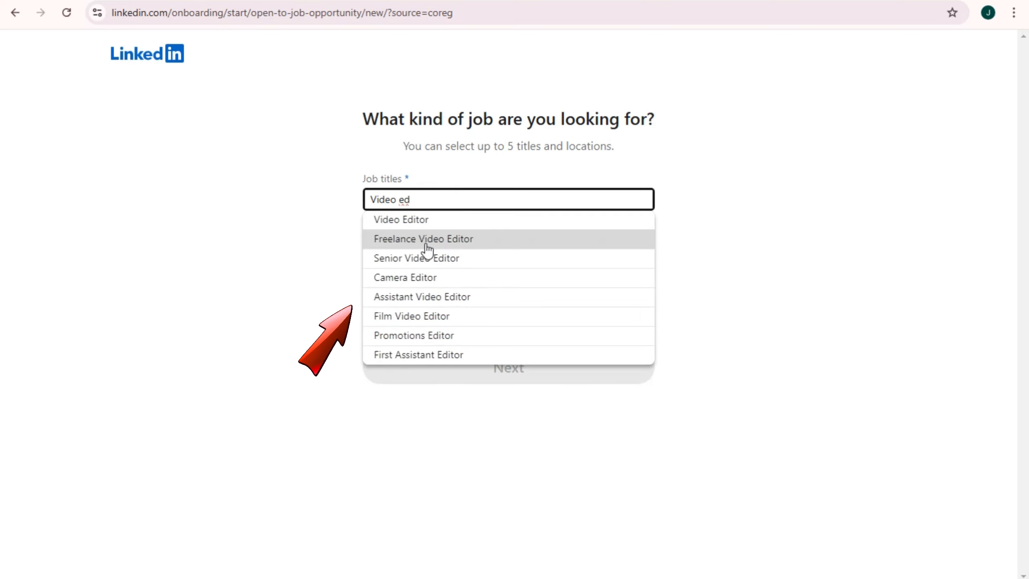
{"action": "left_click", "coordinate": [426, 244]}
Add Freelance Writer, Voice Over Artist and Video Streamer as further job titles
{"action": "type", "text": "W"}
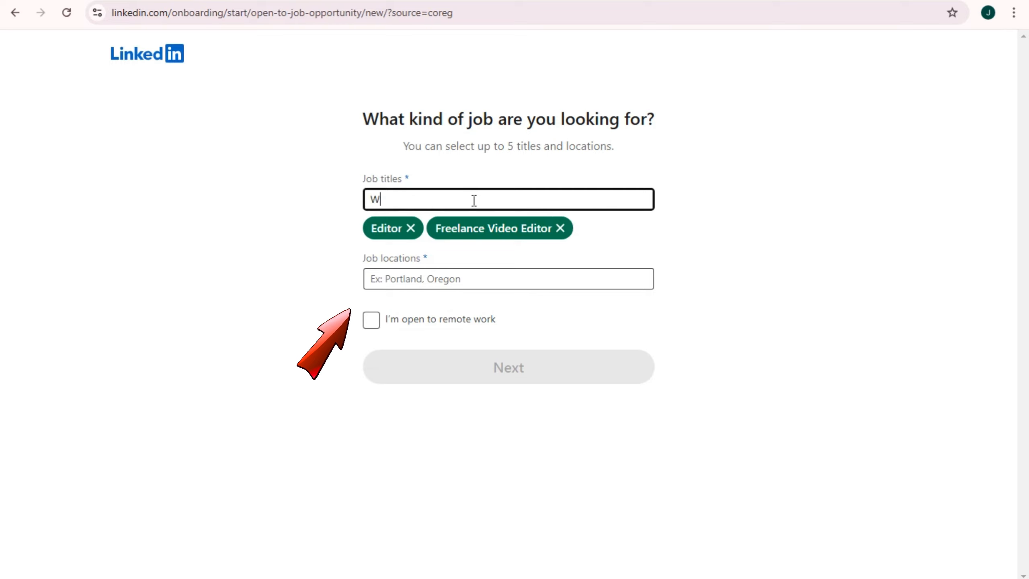
{"action": "type", "text": "riter"}
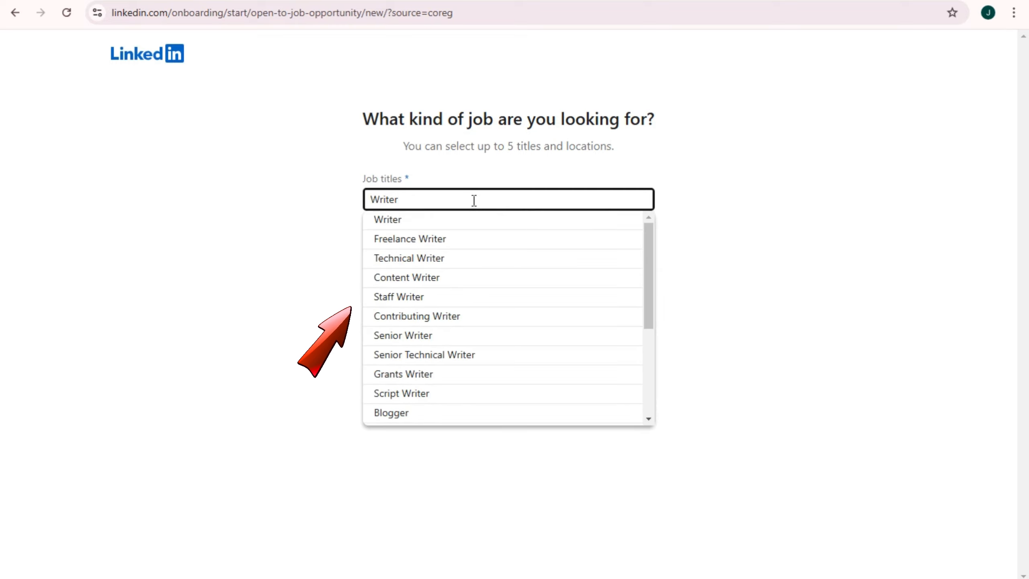
{"action": "left_click", "coordinate": [427, 243]}
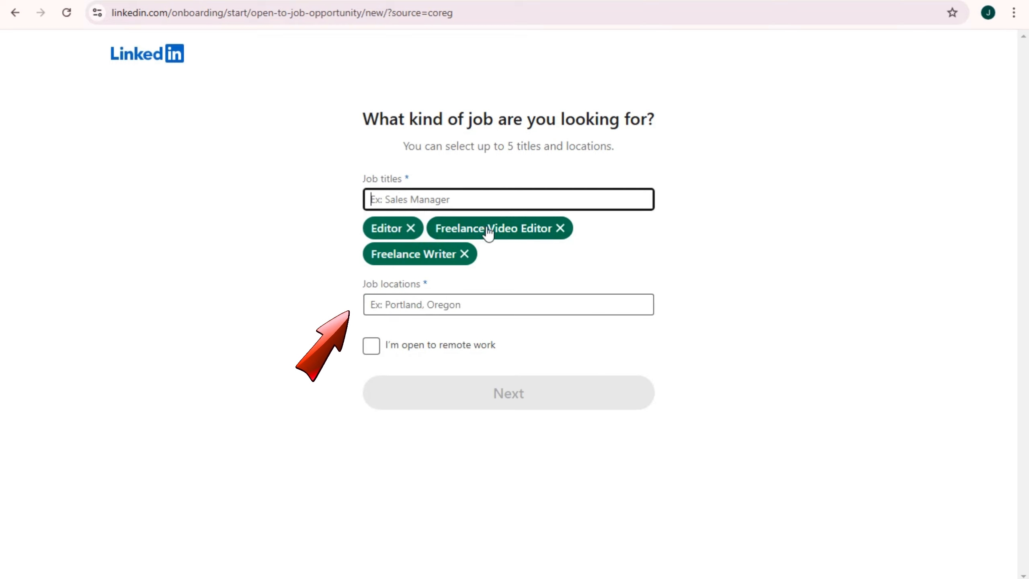
{"action": "left_click", "coordinate": [491, 199]}
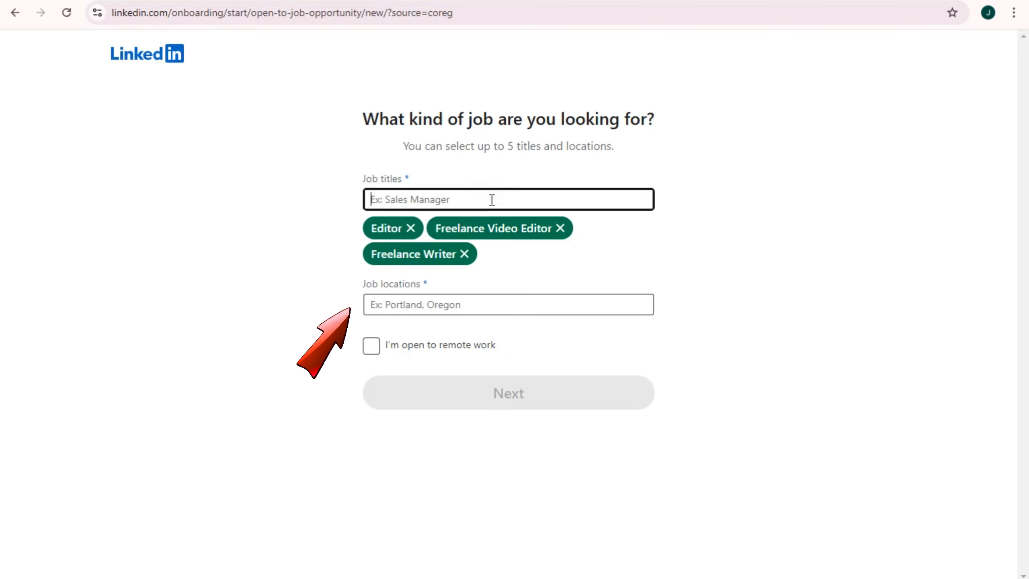
{"action": "type", "text": "Voice "}
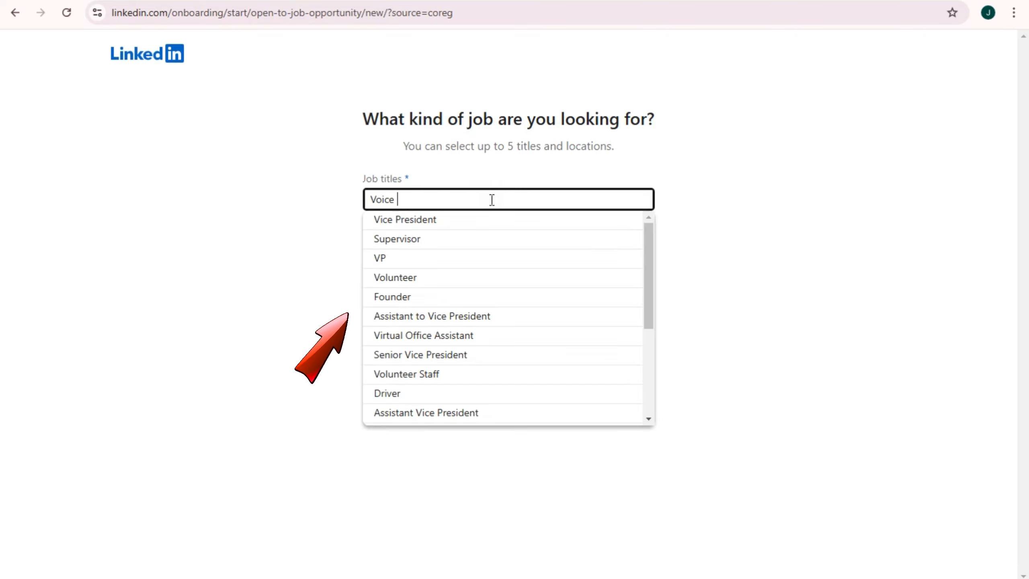
{"action": "type", "text": "a"}
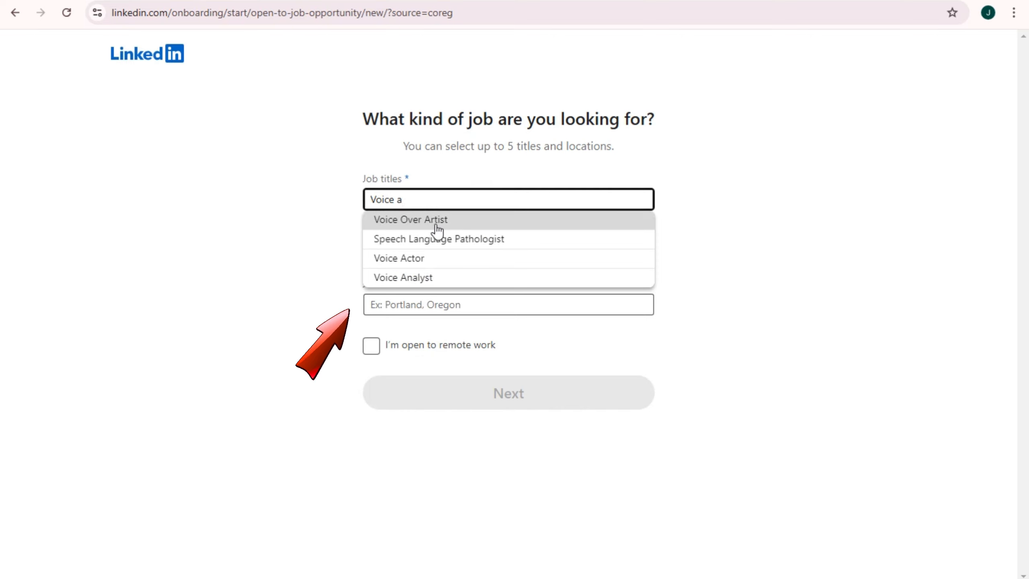
{"action": "left_click", "coordinate": [432, 228]}
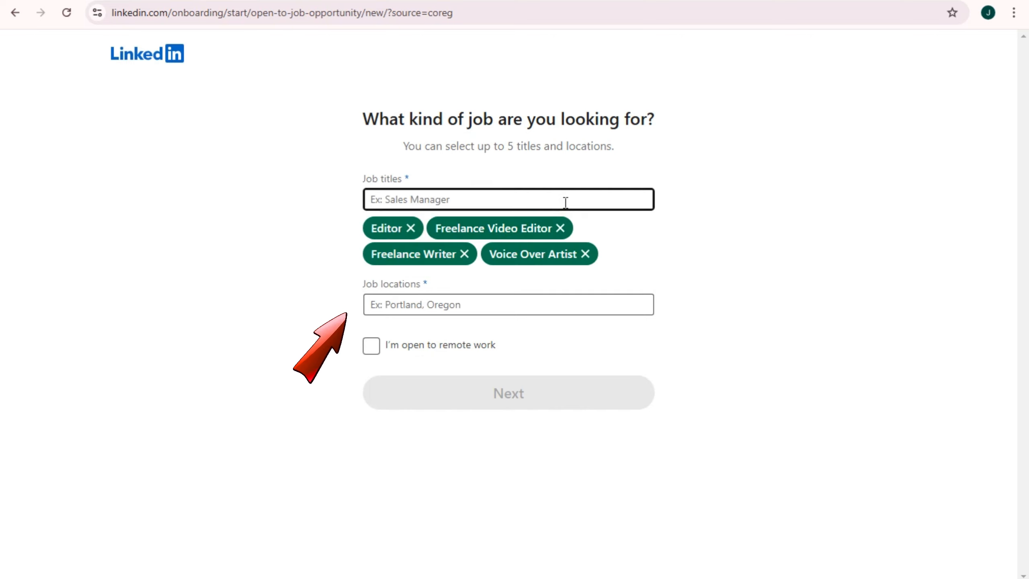
{"action": "type", "text": "Yotue"}
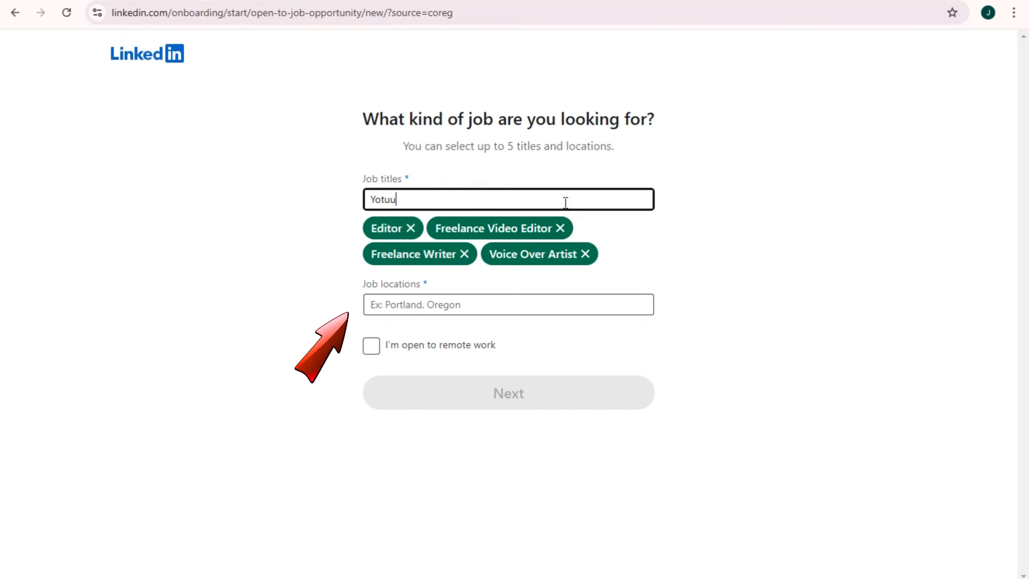
{"action": "key", "text": "BackSpace"}
{"action": "key", "text": "BackSpace"}
{"action": "key", "text": "BackSpace"}
{"action": "type", "text": "ut"}
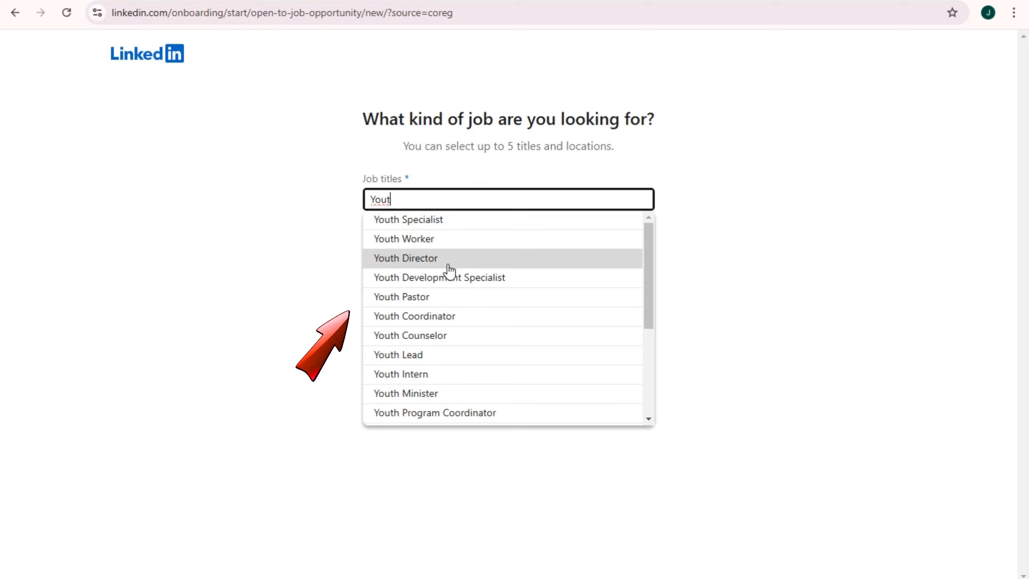
{"action": "type", "text": "ube"}
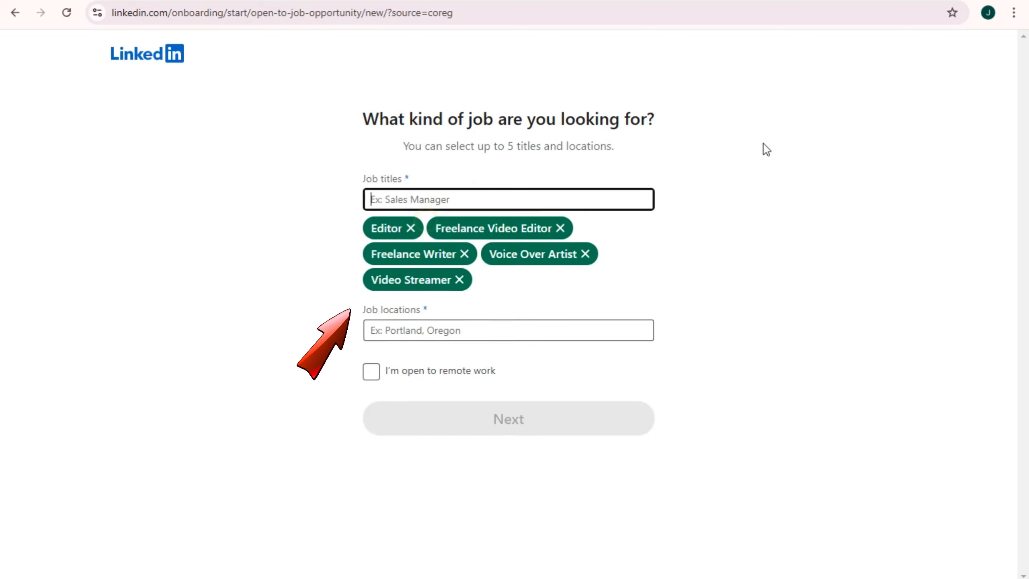
{"action": "left_click", "coordinate": [407, 219]}
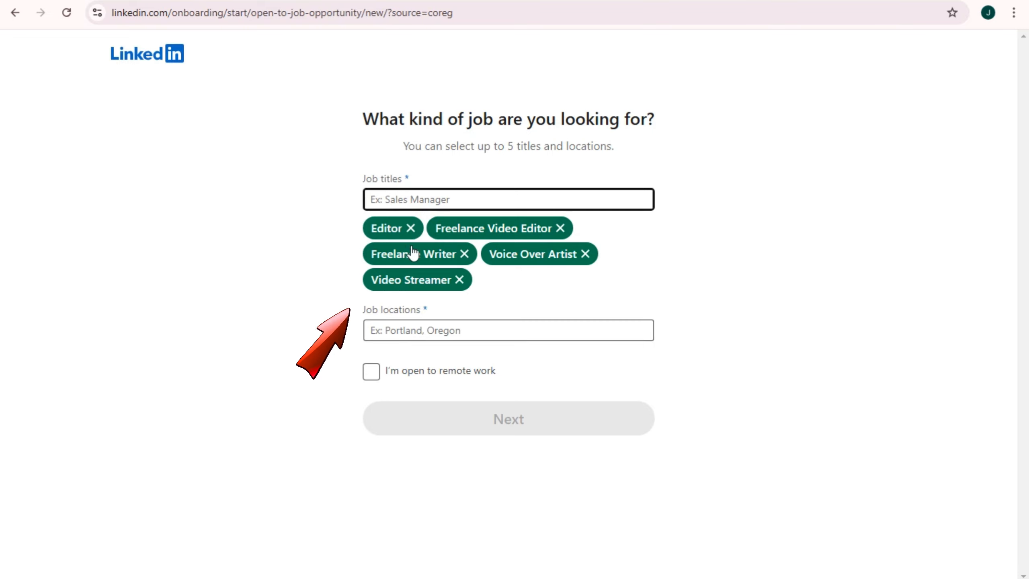
Add Netherlands, United States and Brisbane, Queensland, Australia as locations, accept remote work, and submit
{"action": "left_click", "coordinate": [450, 330]}
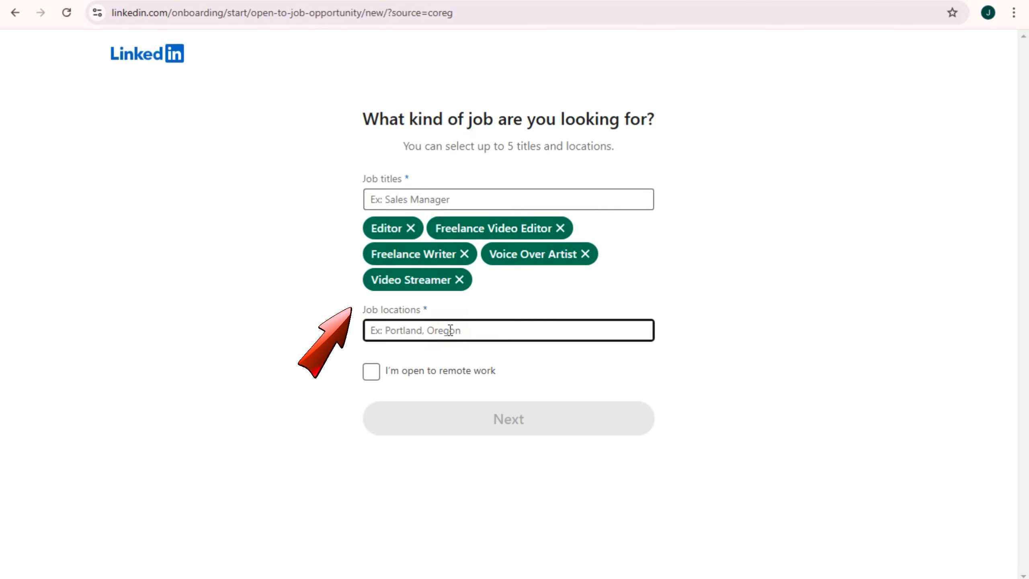
{"action": "type", "text": "Netherlands"}
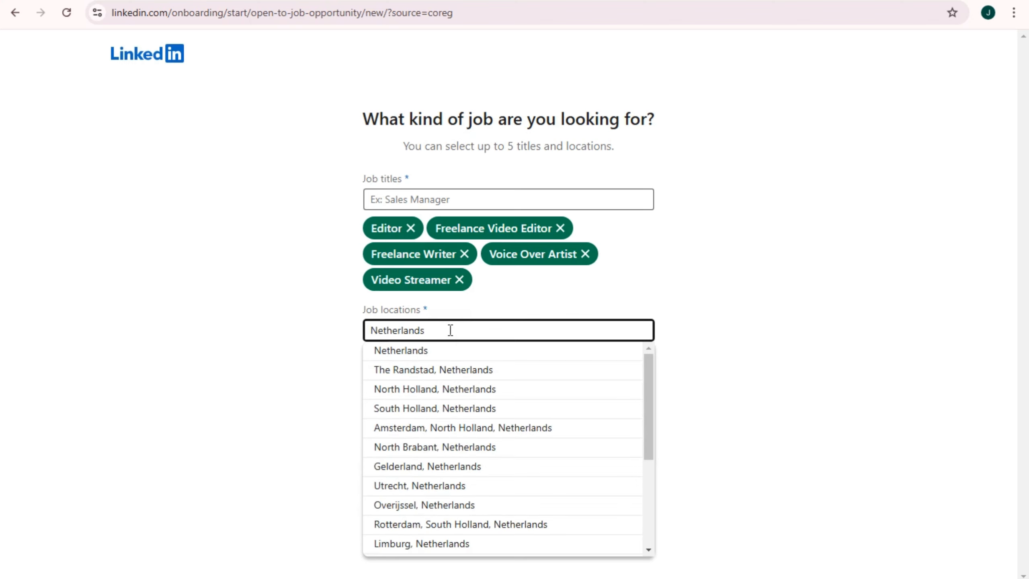
{"action": "left_click", "coordinate": [423, 352]}
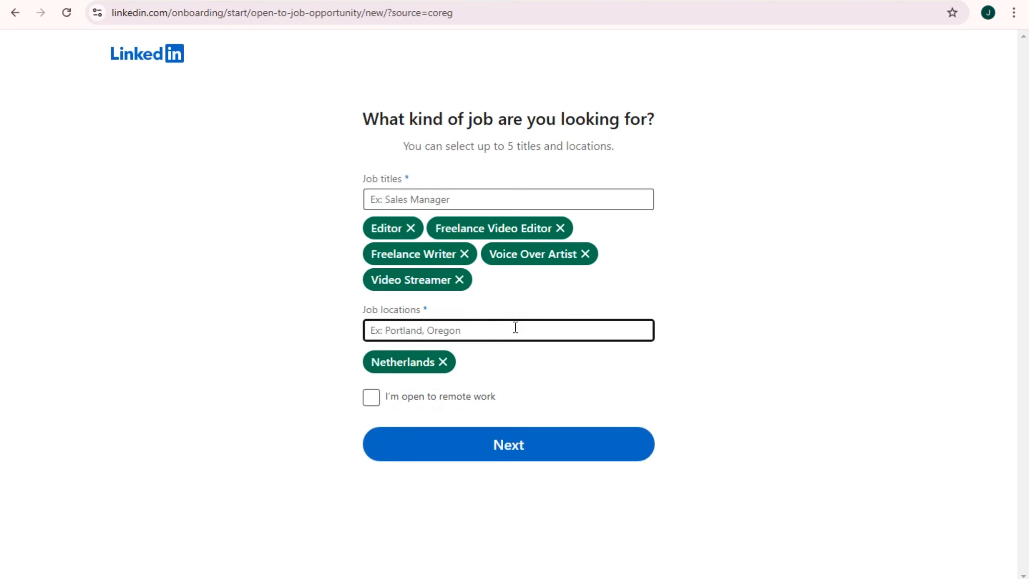
{"action": "type", "text": "Usa"}
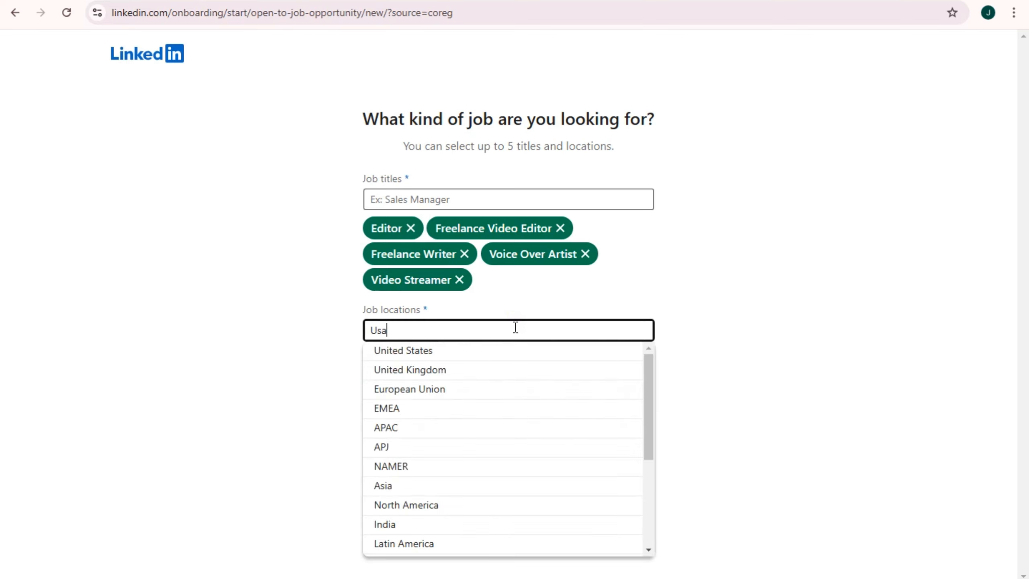
{"action": "left_click", "coordinate": [414, 352]}
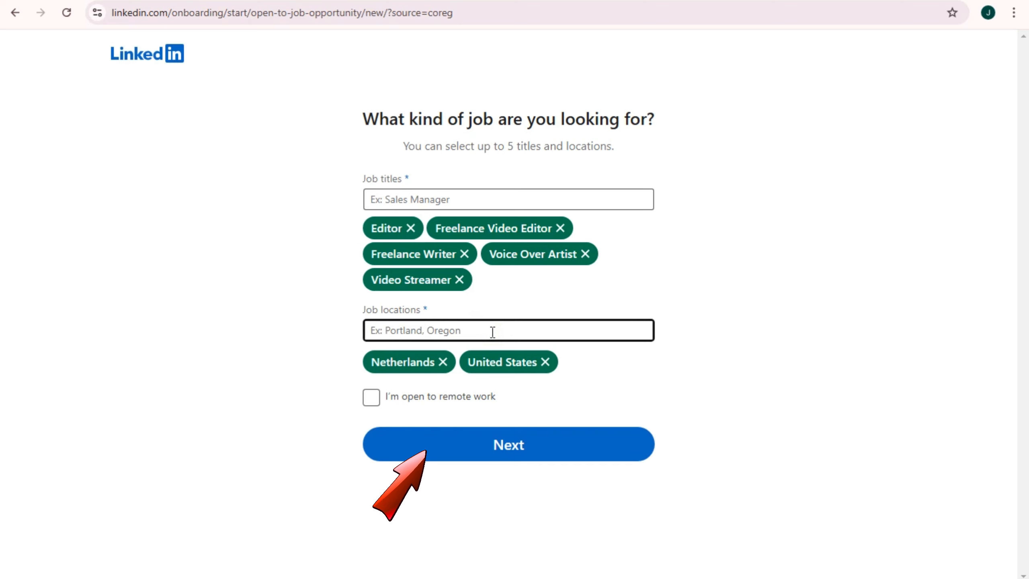
{"action": "type", "text": "Brisba"}
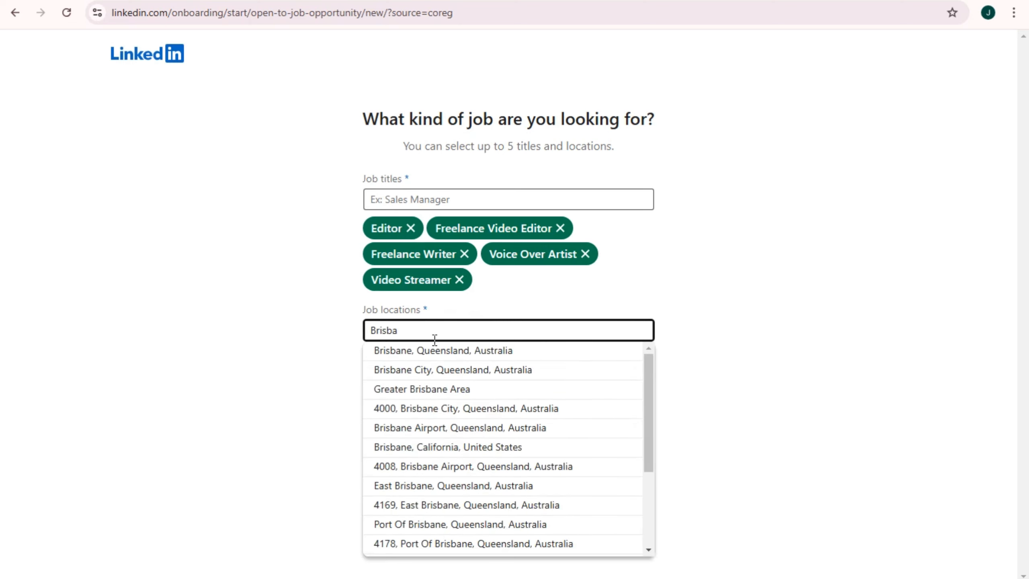
{"action": "left_click", "coordinate": [405, 351]}
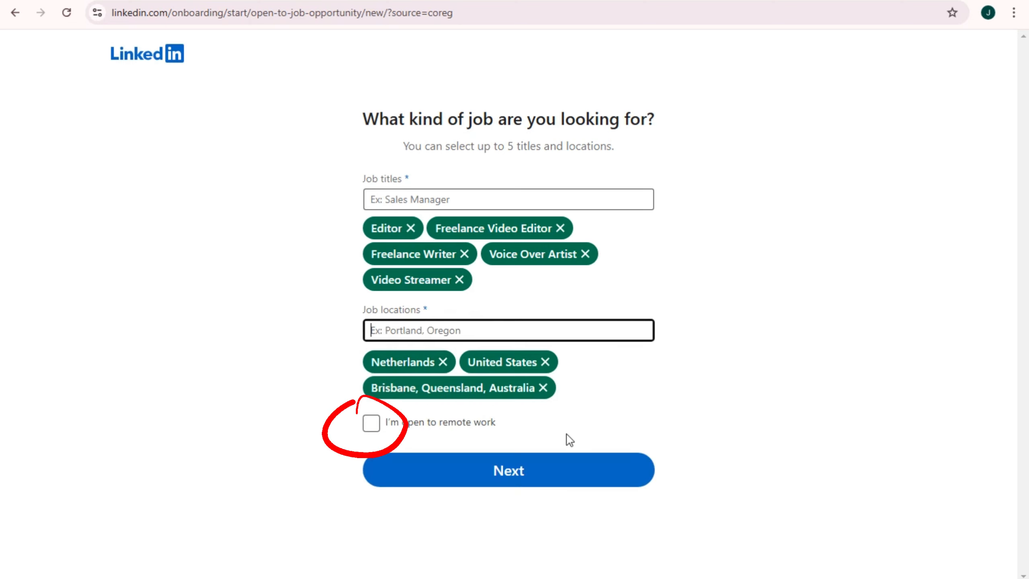
{"action": "left_click", "coordinate": [372, 423]}
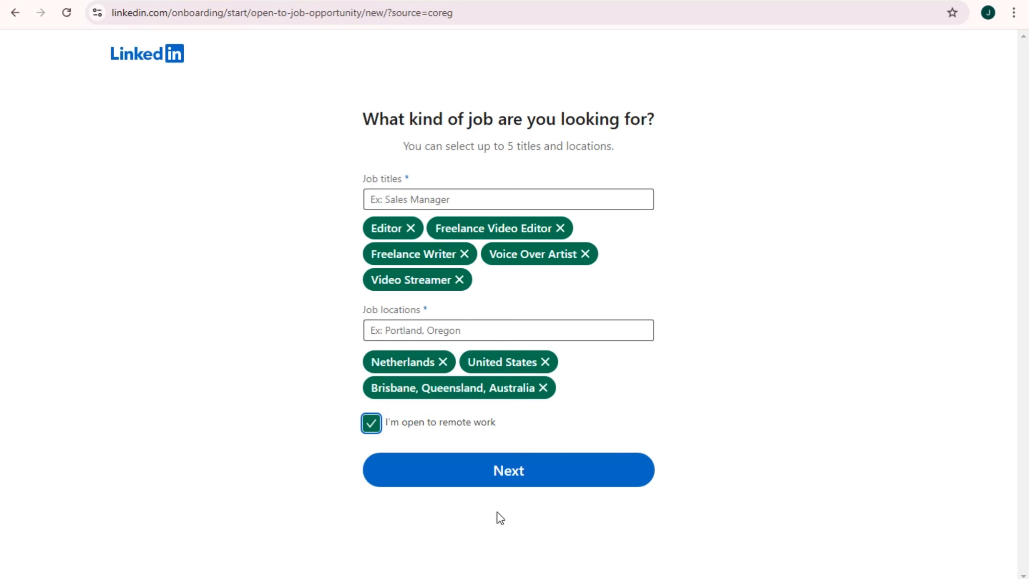
{"action": "left_click", "coordinate": [515, 482]}
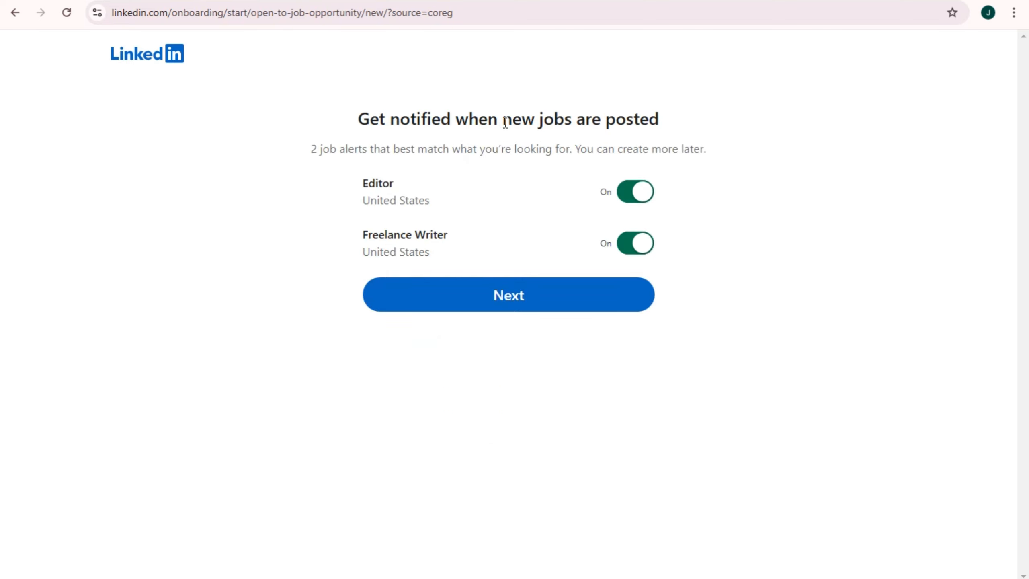
Keep both job alerts and Share with recruiters switched on, advancing past each page
{"action": "left_click_drag", "start_coordinate": [330, 148], "coordinate": [706, 150]}
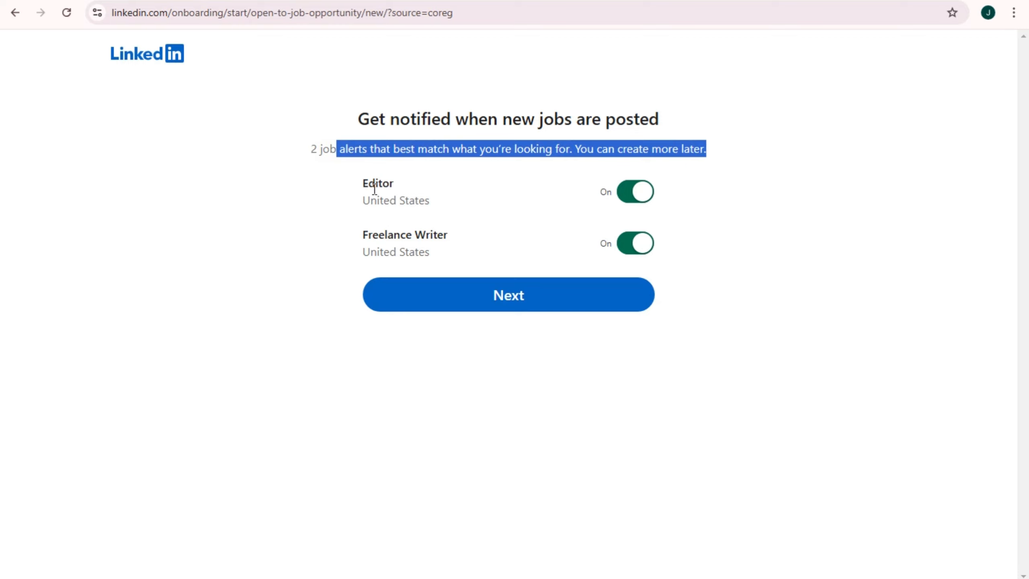
{"action": "left_click", "coordinate": [685, 257]}
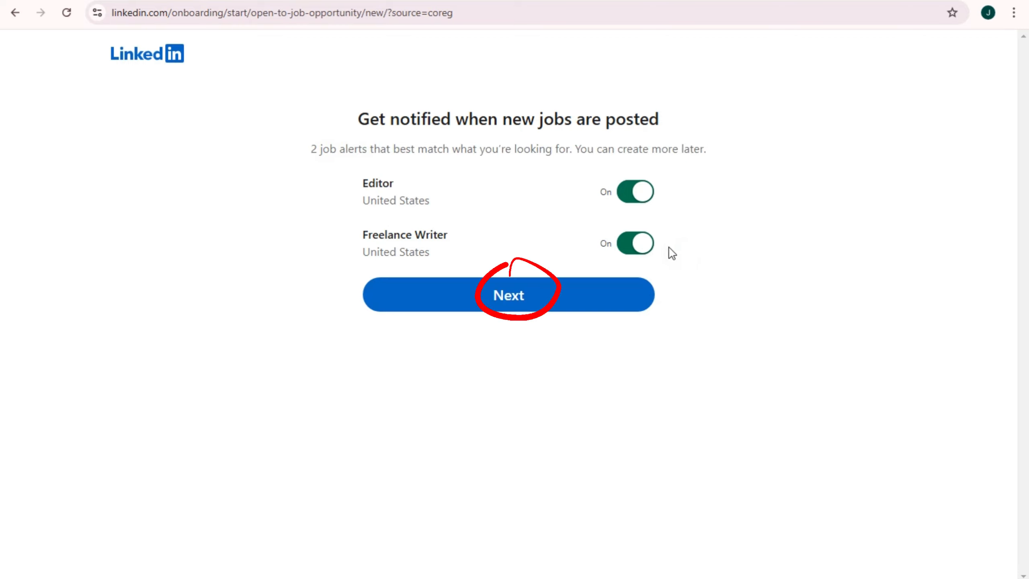
{"action": "left_click", "coordinate": [552, 301]}
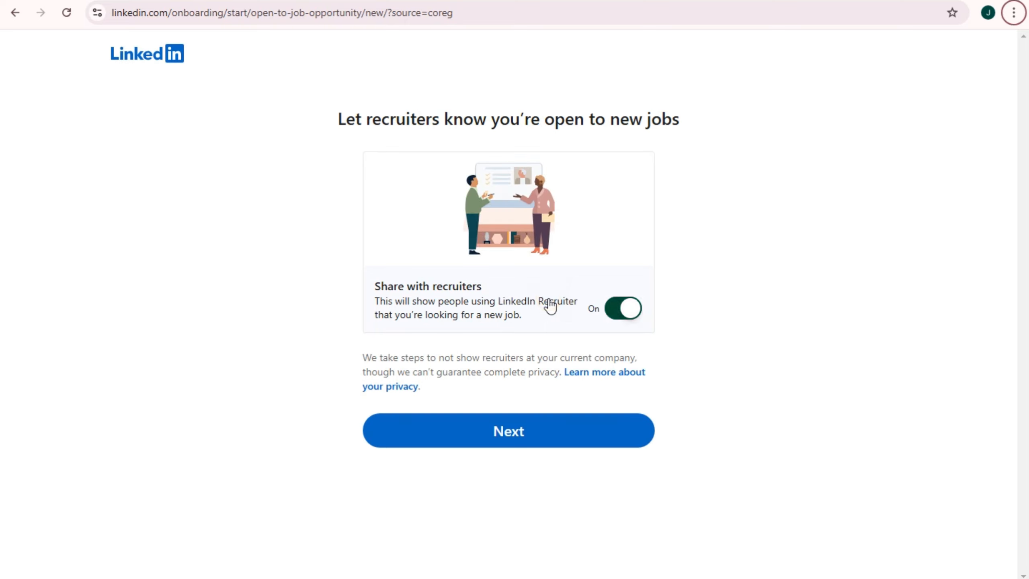
{"action": "left_click_drag", "start_coordinate": [340, 123], "coordinate": [697, 128]}
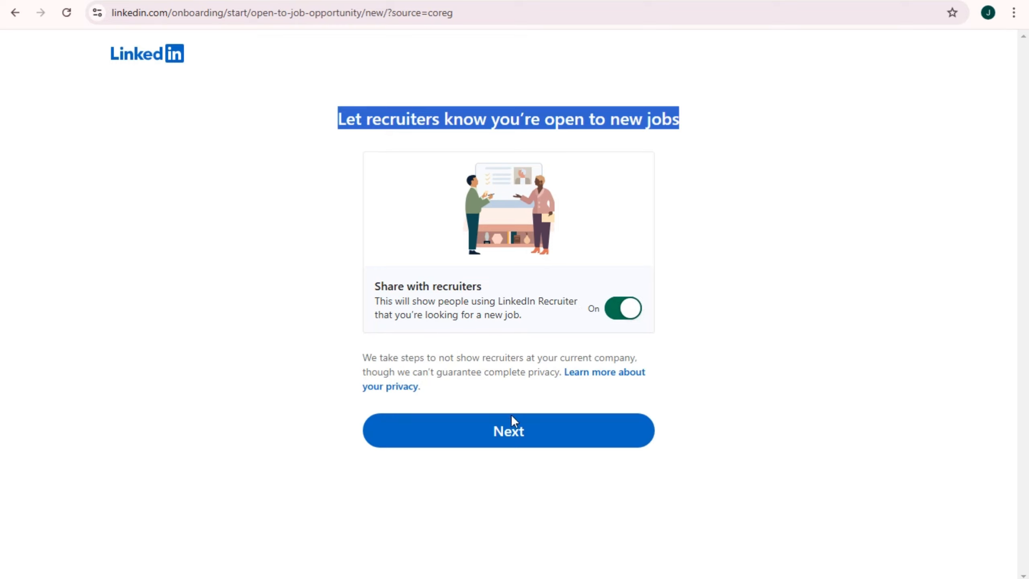
{"action": "left_click", "coordinate": [513, 430]}
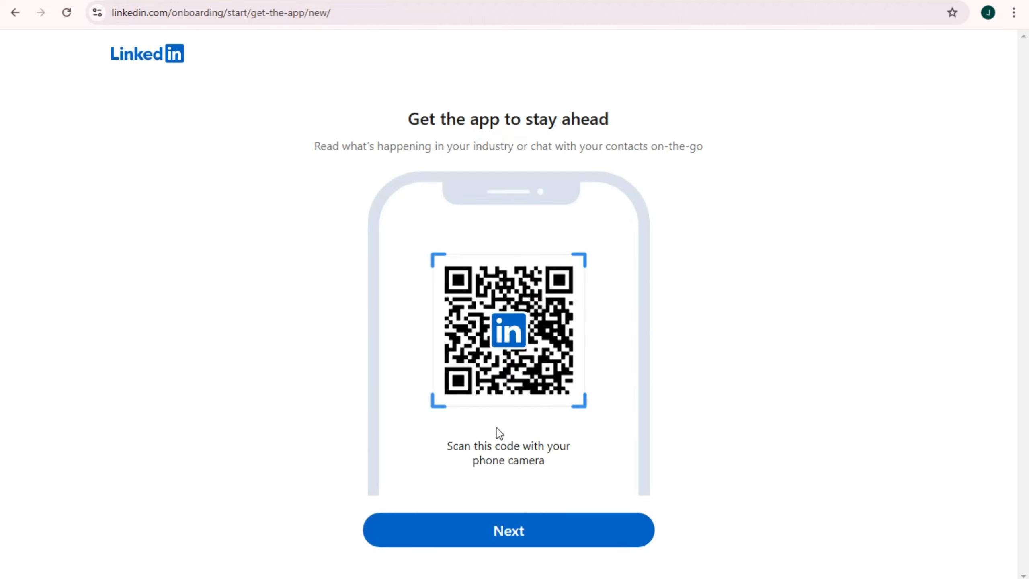
Skip the 'Get the app to stay ahead' page without downloading the app
{"action": "left_click_drag", "start_coordinate": [402, 121], "coordinate": [628, 130]}
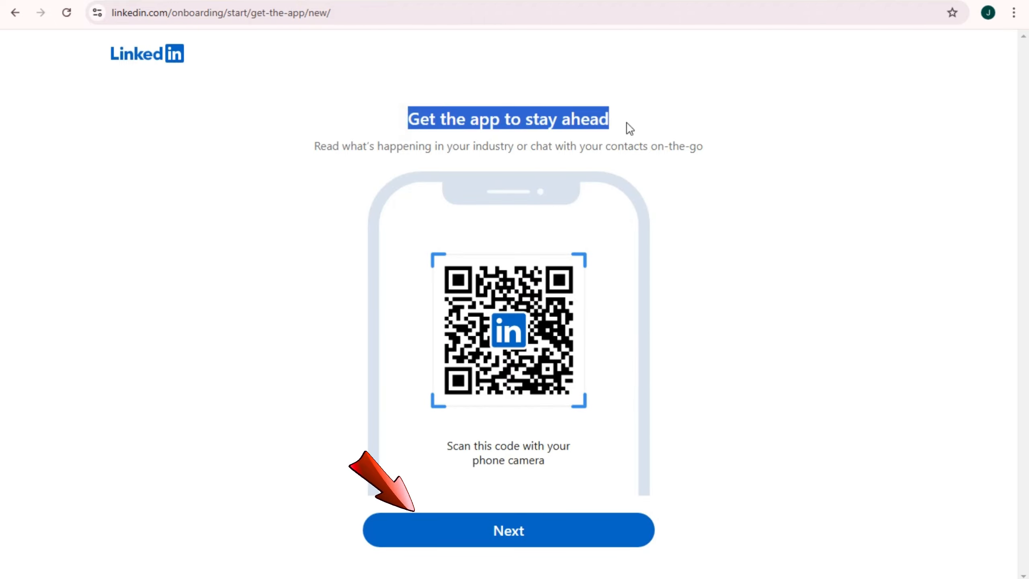
{"action": "left_click_drag", "start_coordinate": [311, 144], "coordinate": [685, 149]}
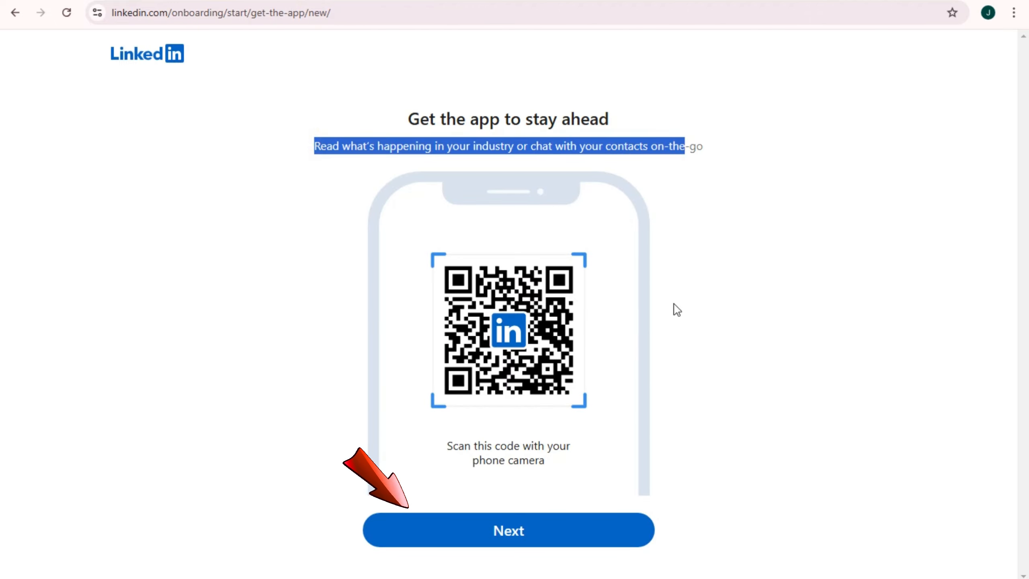
{"action": "left_click", "coordinate": [513, 530]}
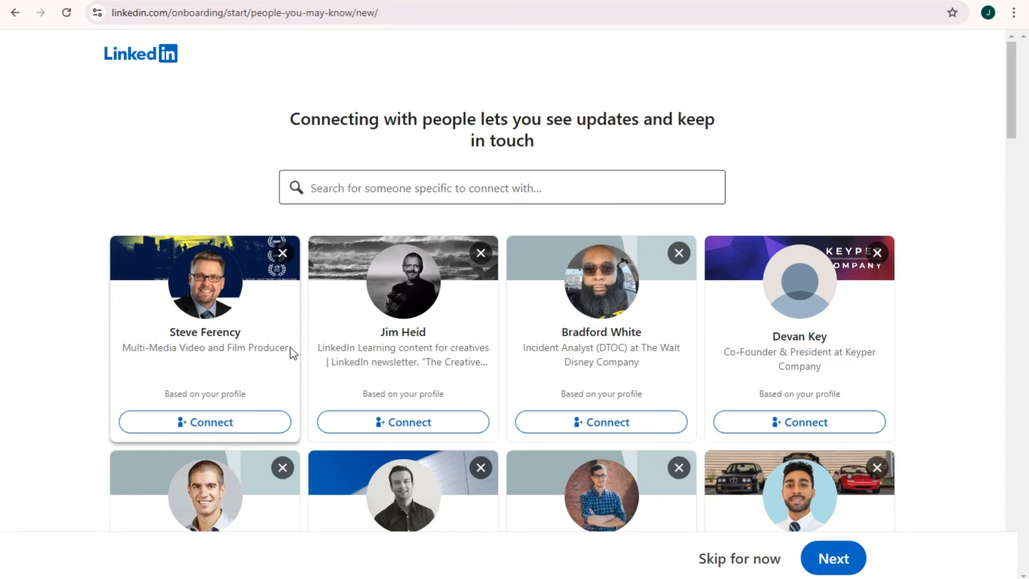
{"action": "scroll", "coordinate": [591, 339], "scroll_direction": "down", "scroll_amount": 3}
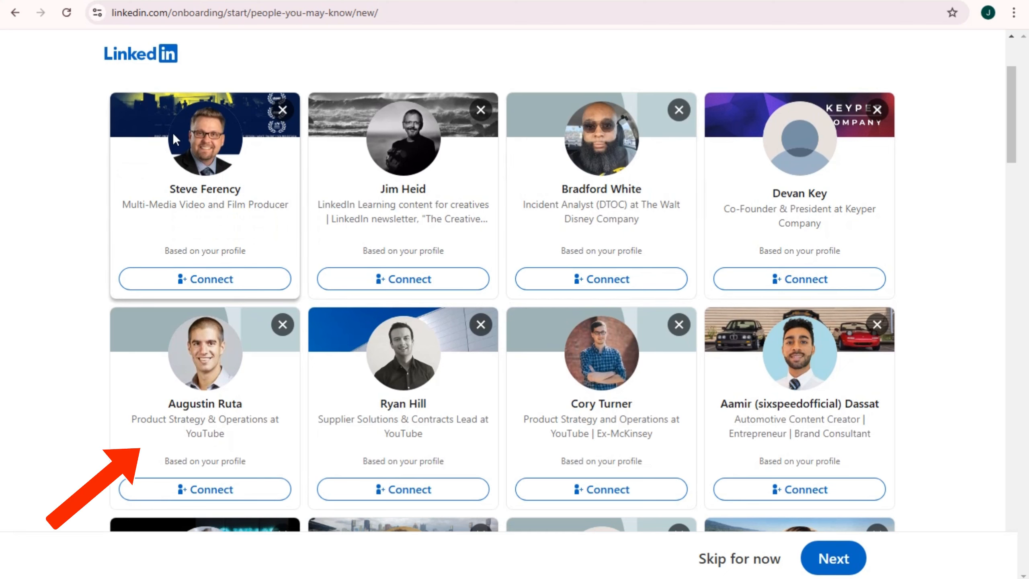
{"action": "left_click_drag", "start_coordinate": [116, 206], "coordinate": [288, 212]}
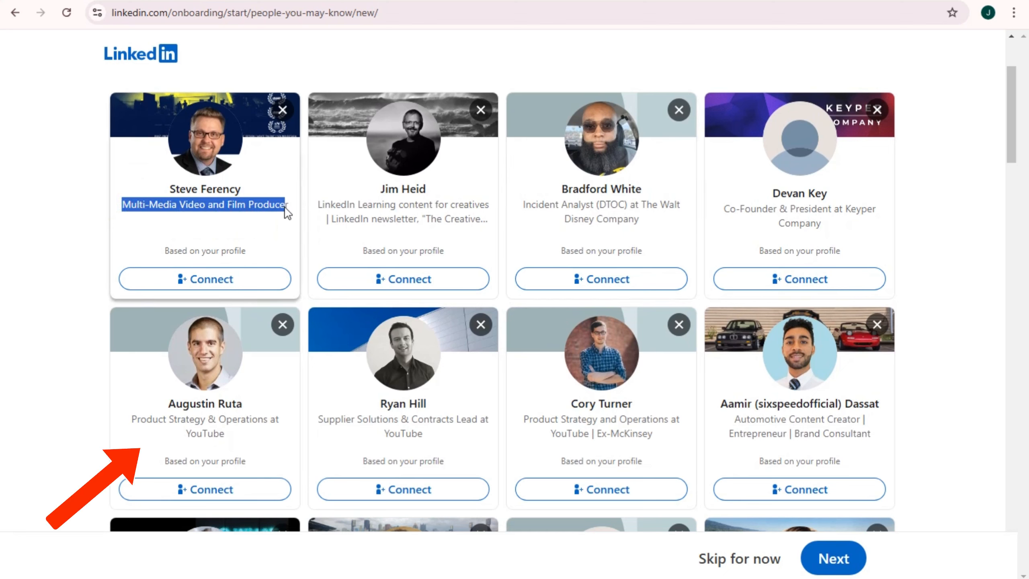
{"action": "left_click_drag", "start_coordinate": [523, 205], "coordinate": [845, 247]}
{"action": "left_click", "coordinate": [758, 218]}
{"action": "scroll", "coordinate": [845, 246], "scroll_direction": "down", "scroll_amount": 2}
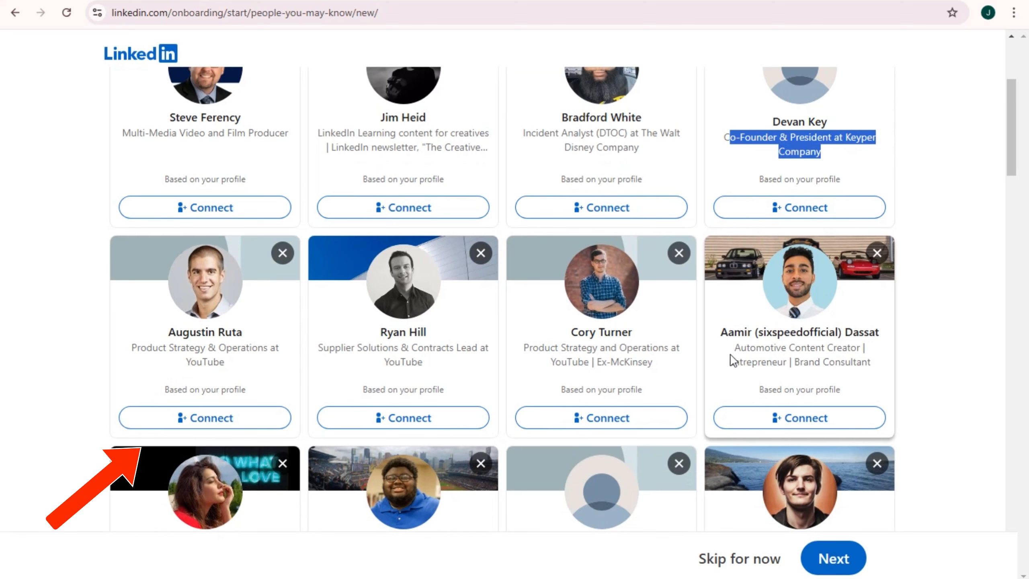
{"action": "left_click_drag", "start_coordinate": [540, 367], "coordinate": [685, 368]}
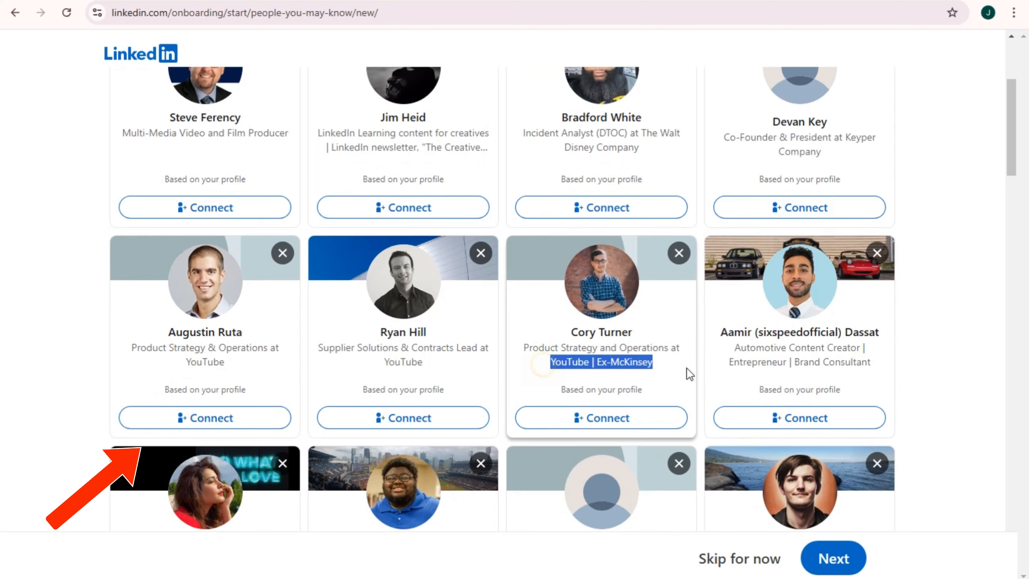
{"action": "left_click_drag", "start_coordinate": [383, 363], "coordinate": [430, 371]}
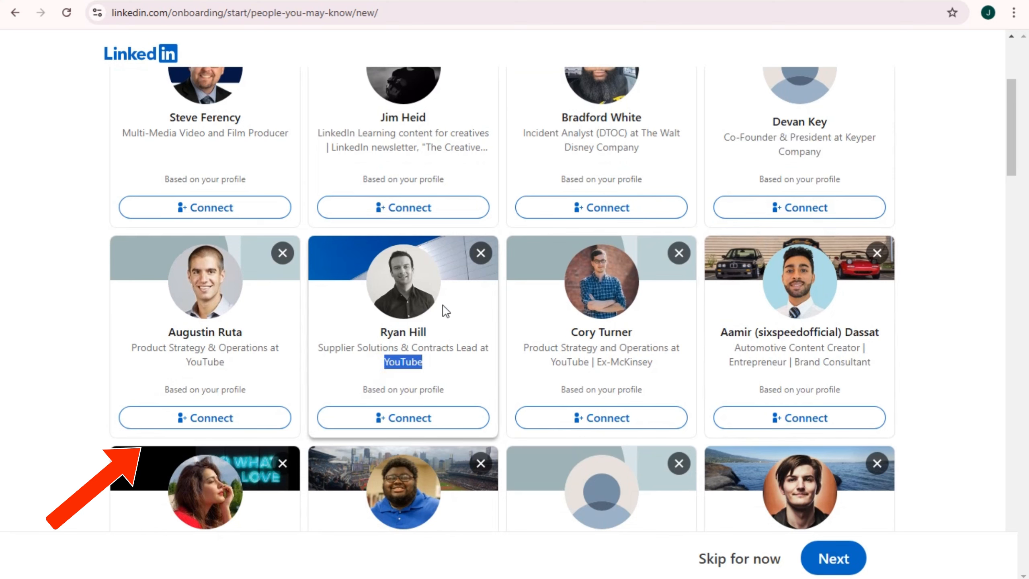
{"action": "scroll", "coordinate": [240, 389], "scroll_direction": "down", "scroll_amount": 4}
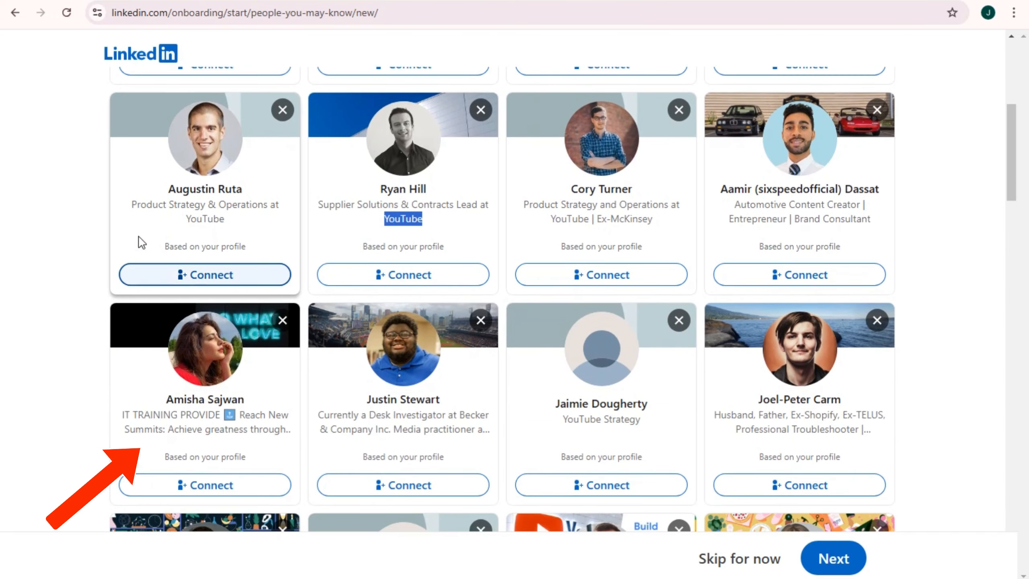
{"action": "scroll", "coordinate": [259, 365], "scroll_direction": "down", "scroll_amount": 2}
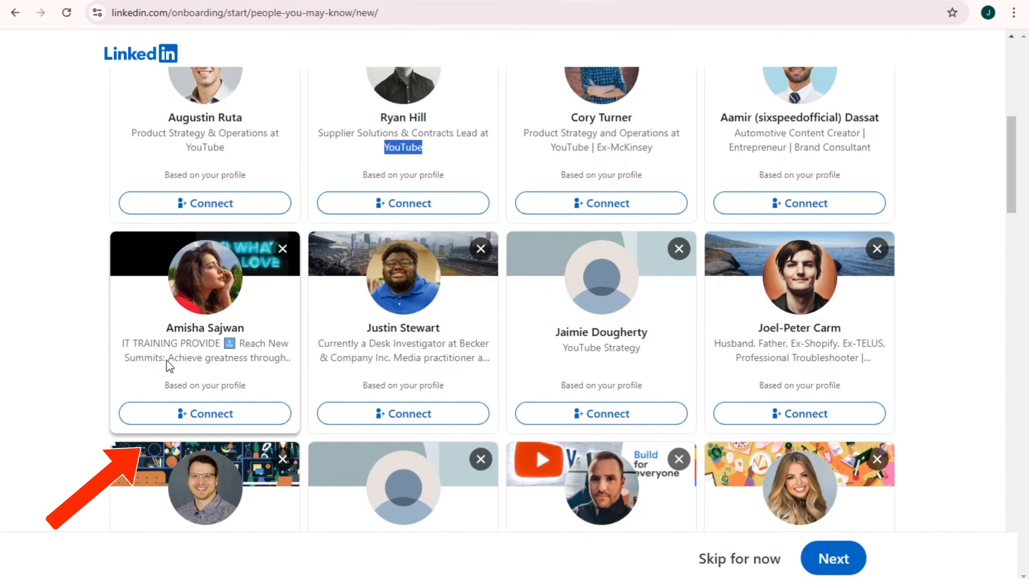
{"action": "scroll", "coordinate": [539, 389], "scroll_direction": "down", "scroll_amount": 4}
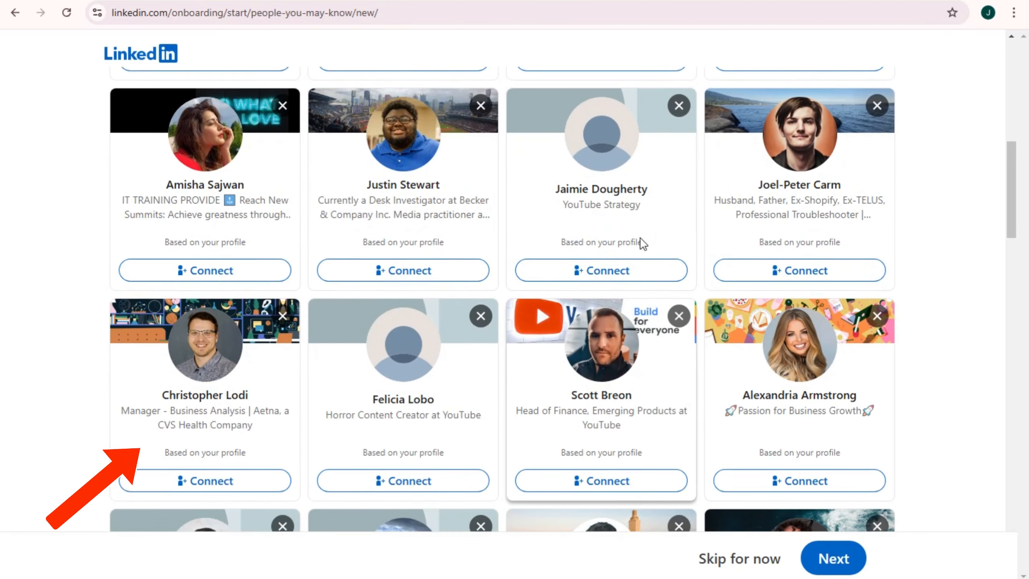
{"action": "scroll", "coordinate": [554, 453], "scroll_direction": "down", "scroll_amount": 4}
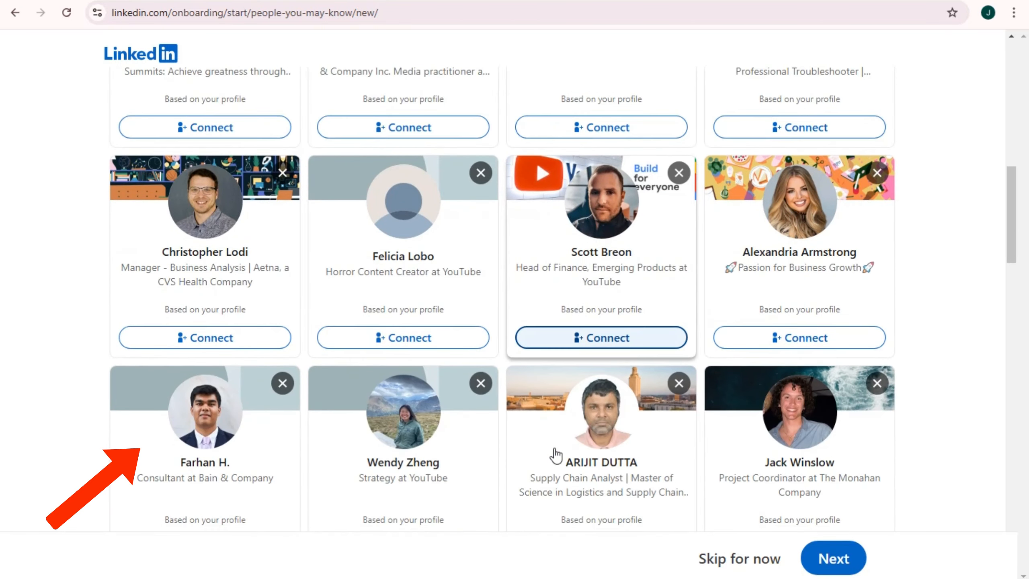
{"action": "scroll", "coordinate": [554, 453], "scroll_direction": "up", "scroll_amount": 20}
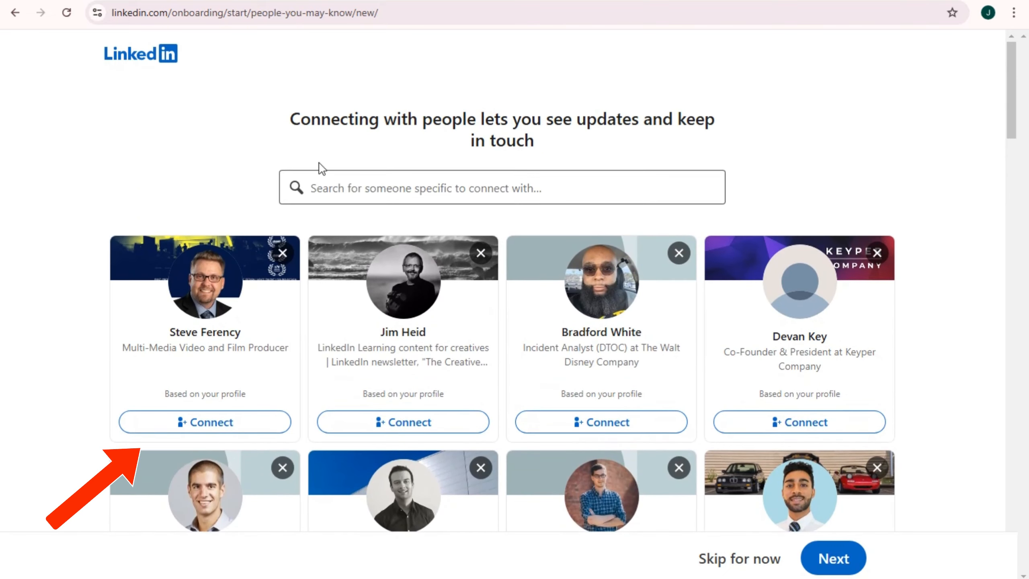
Send connection requests to a searched person and to the first suggested person
{"action": "left_click", "coordinate": [337, 186]}
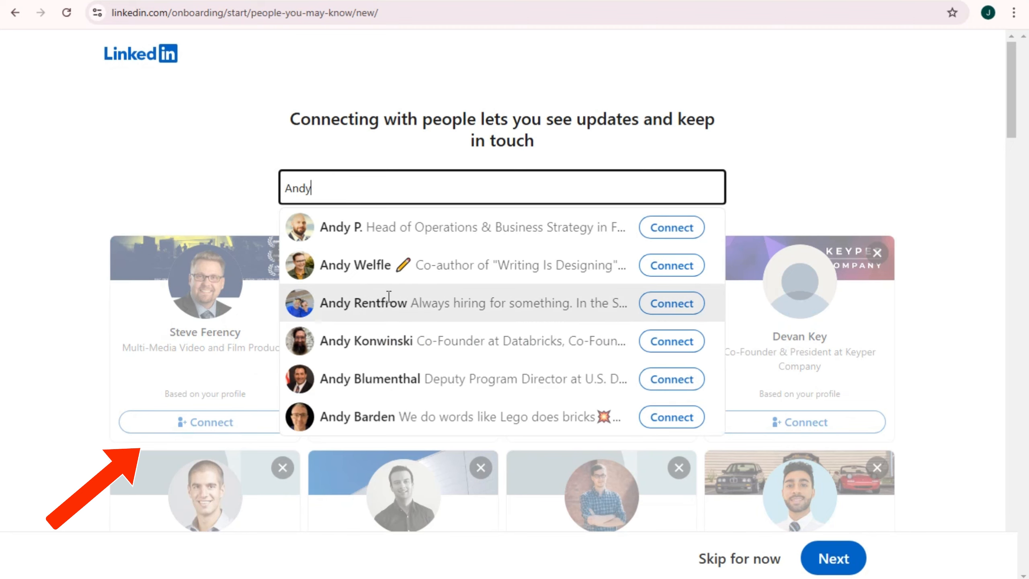
{"action": "left_click", "coordinate": [673, 381]}
{"action": "left_click", "coordinate": [413, 183]}
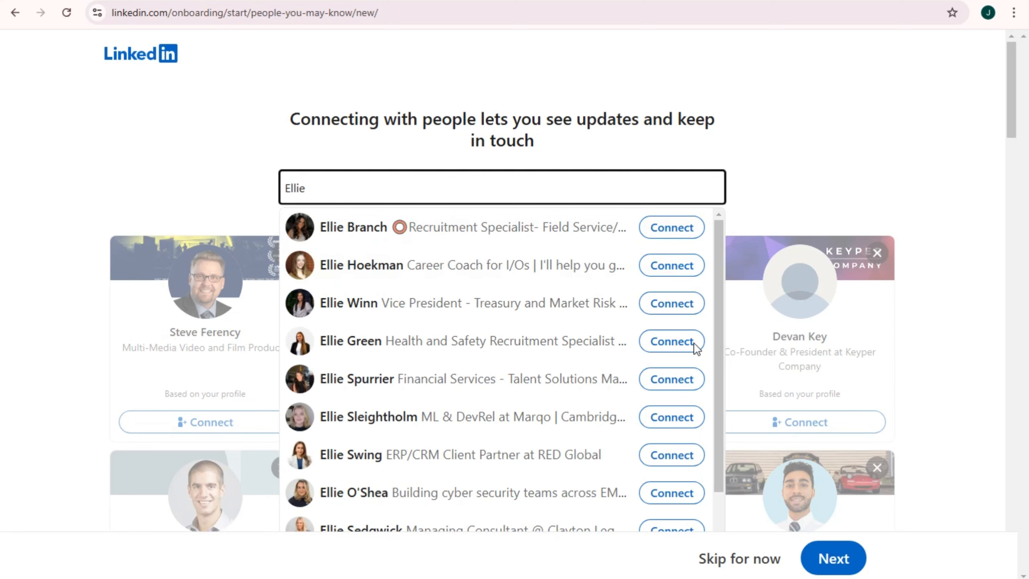
{"action": "left_click", "coordinate": [843, 128]}
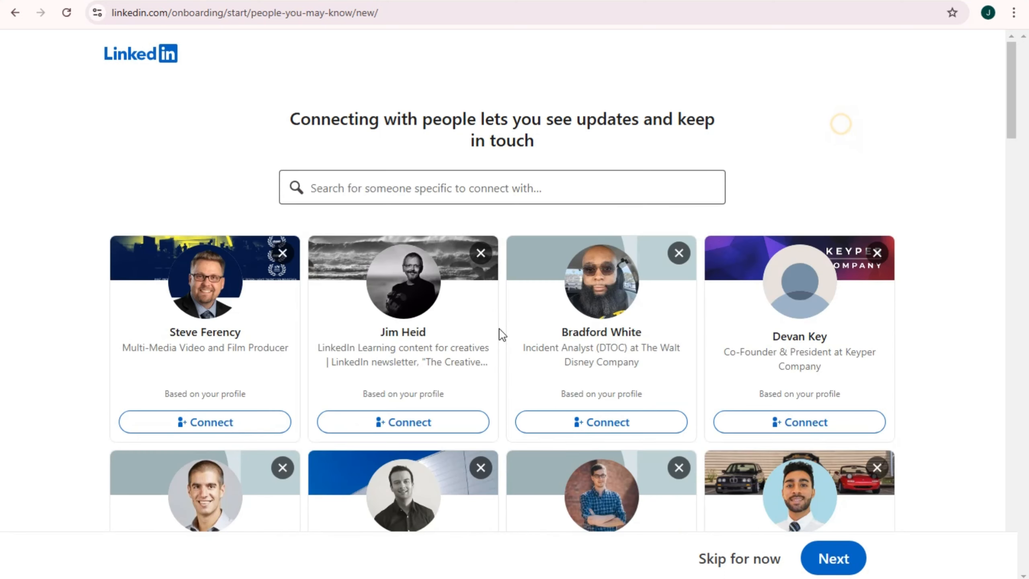
{"action": "left_click", "coordinate": [226, 426]}
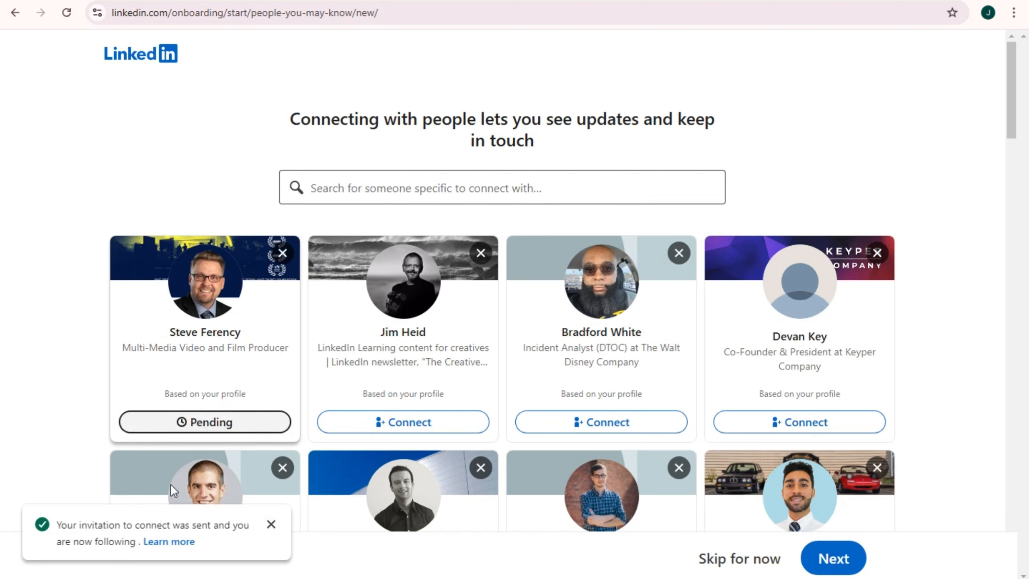
Dismiss the invitation-sent notice, connect with the YouTube product-strategy person, and continue
{"action": "left_click", "coordinate": [63, 526]}
{"action": "left_click_drag", "start_coordinate": [248, 528], "coordinate": [121, 537]}
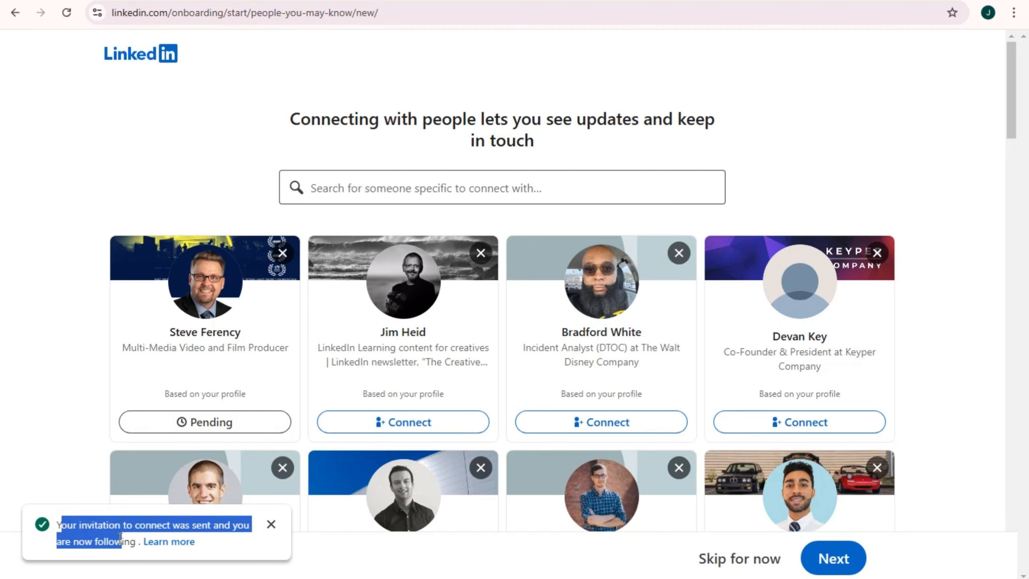
{"action": "left_click", "coordinate": [270, 526]}
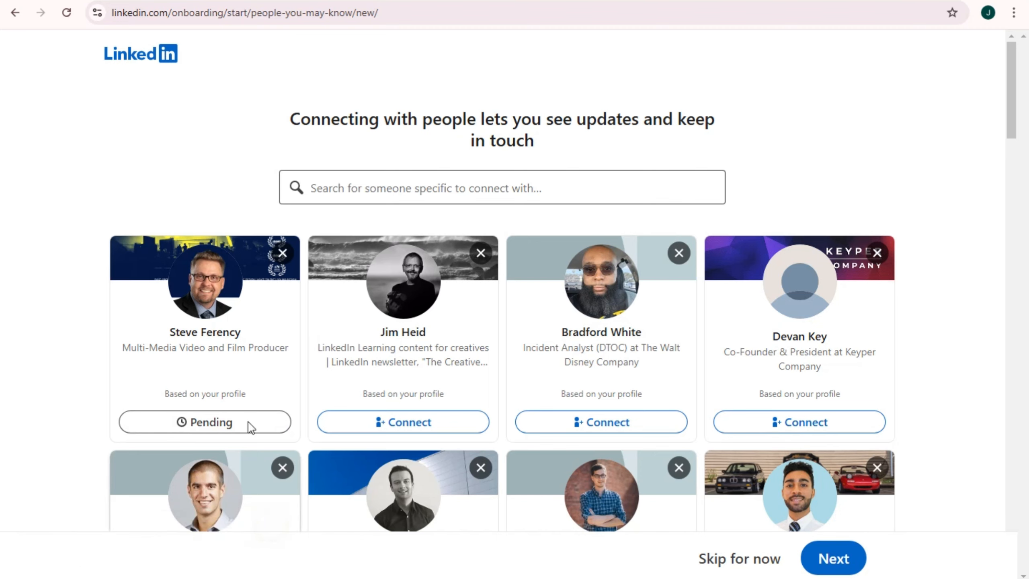
{"action": "scroll", "coordinate": [355, 389], "scroll_direction": "down", "scroll_amount": 2}
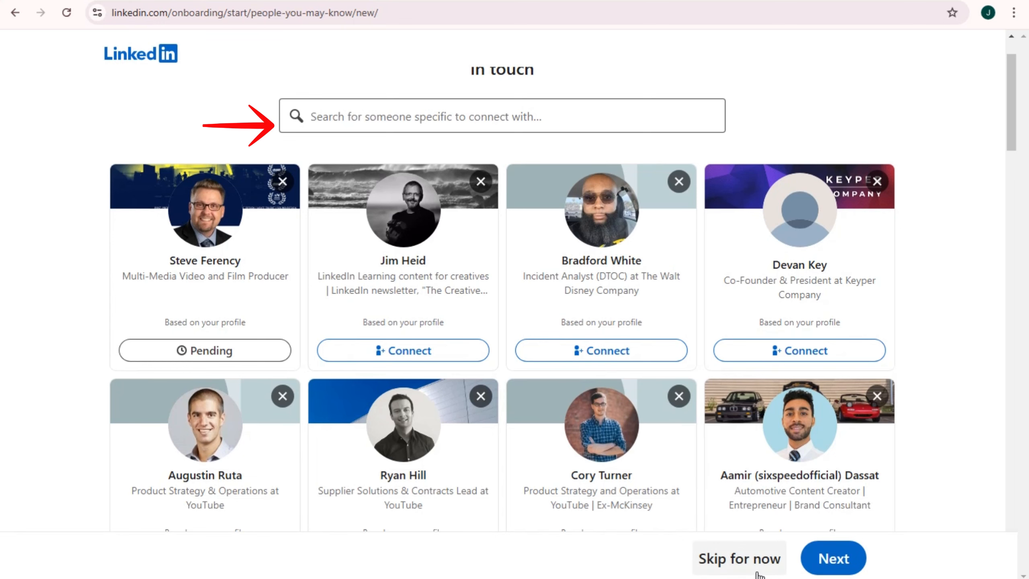
{"action": "scroll", "coordinate": [626, 446], "scroll_direction": "down", "scroll_amount": 5}
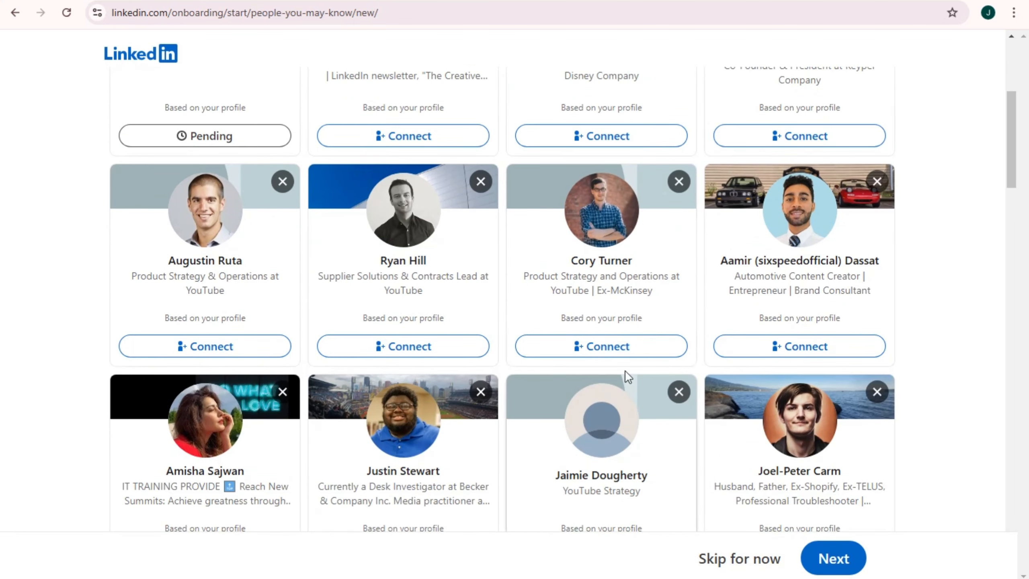
{"action": "left_click", "coordinate": [626, 357]}
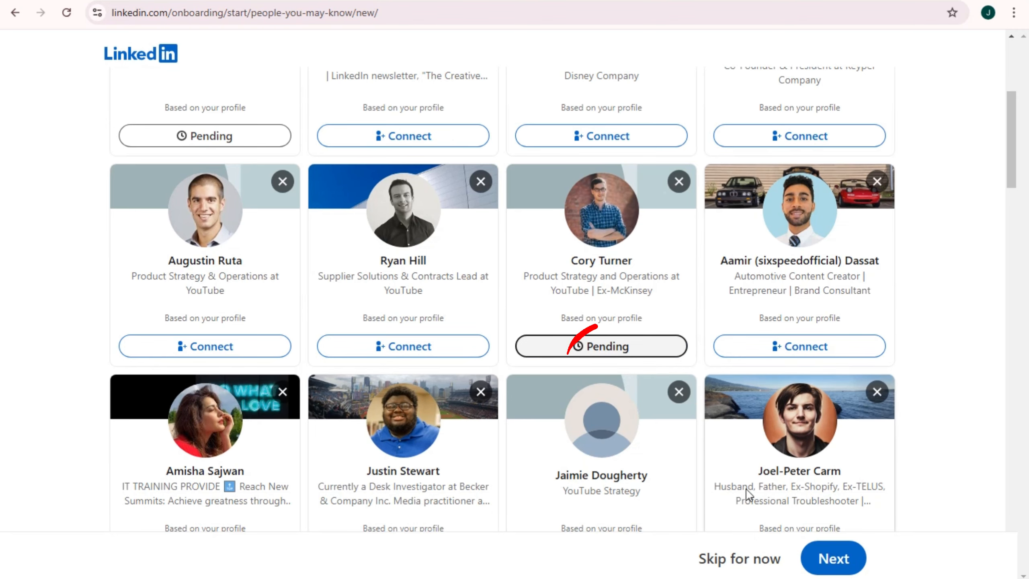
{"action": "left_click", "coordinate": [823, 558]}
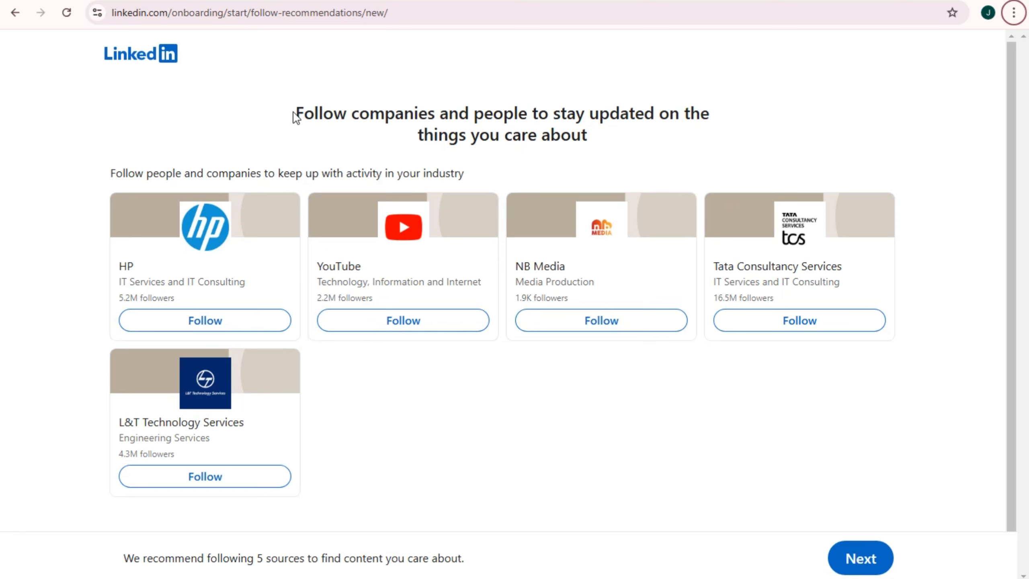
Follow YouTube, Tata Consultancy Services and HP, then continue past the recommendations page
{"action": "left_click_drag", "start_coordinate": [294, 116], "coordinate": [741, 141]}
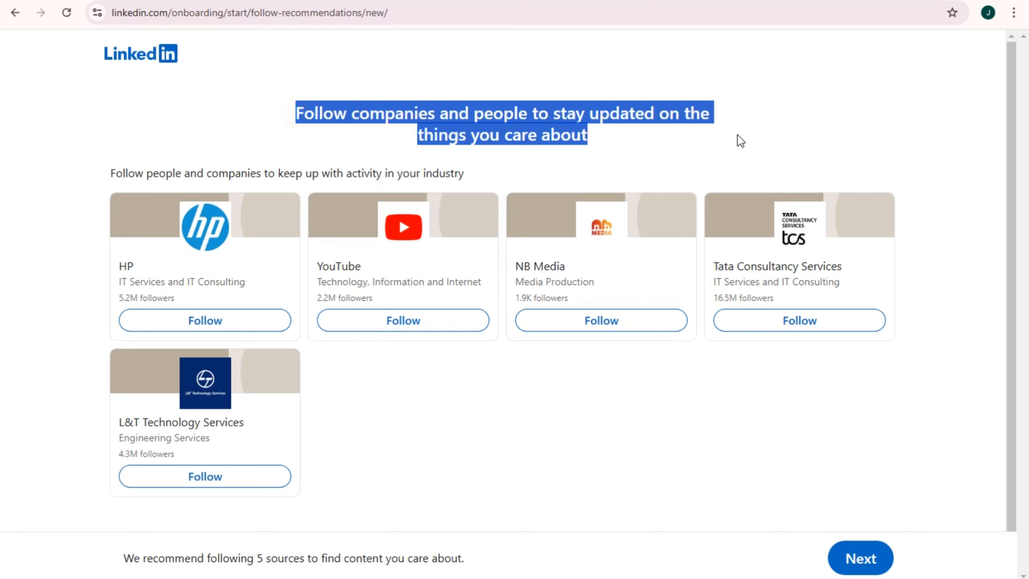
{"action": "left_click_drag", "start_coordinate": [118, 165], "coordinate": [430, 269]}
{"action": "left_click", "coordinate": [412, 378]}
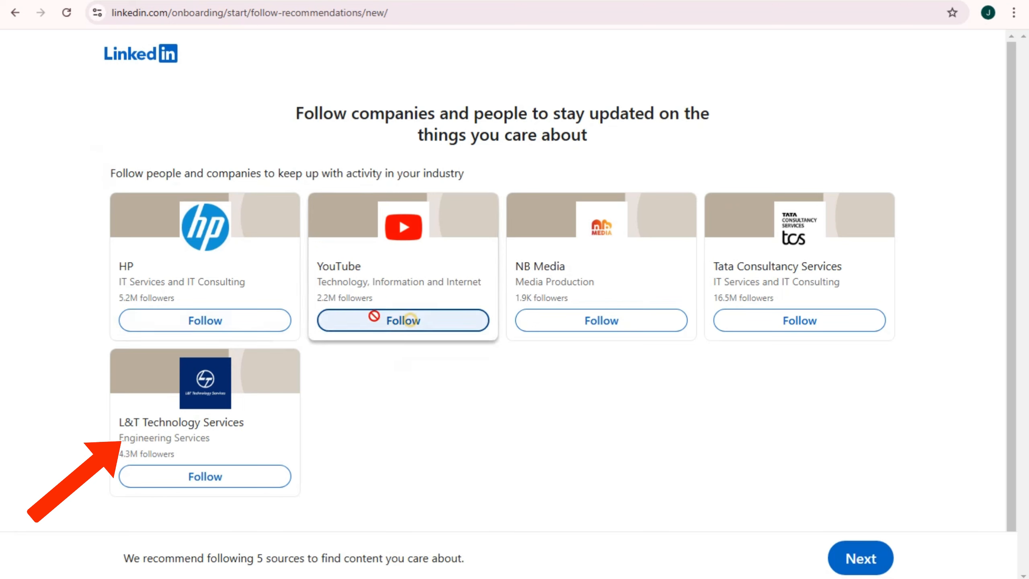
{"action": "left_click", "coordinate": [406, 320]}
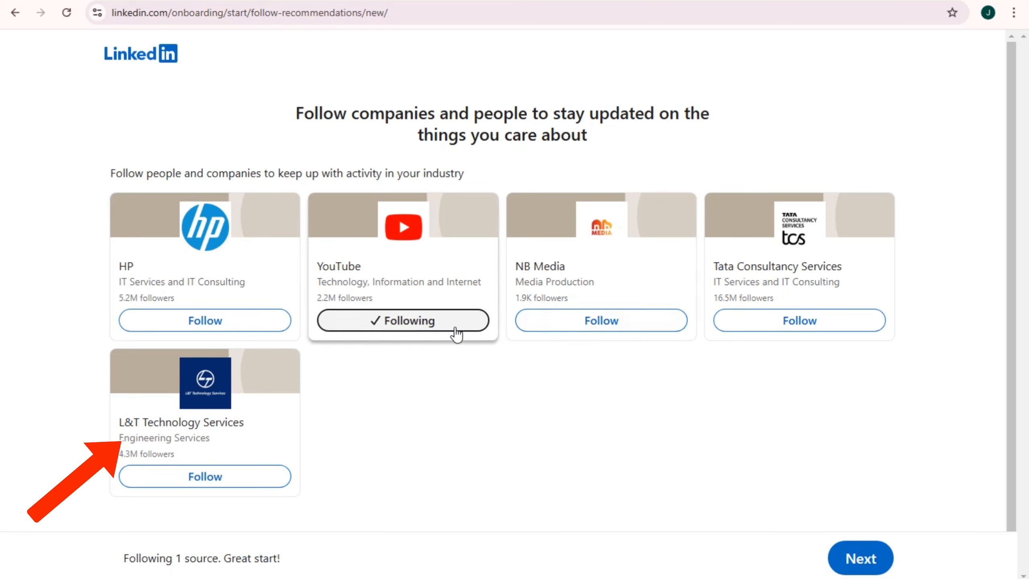
{"action": "left_click", "coordinate": [775, 324]}
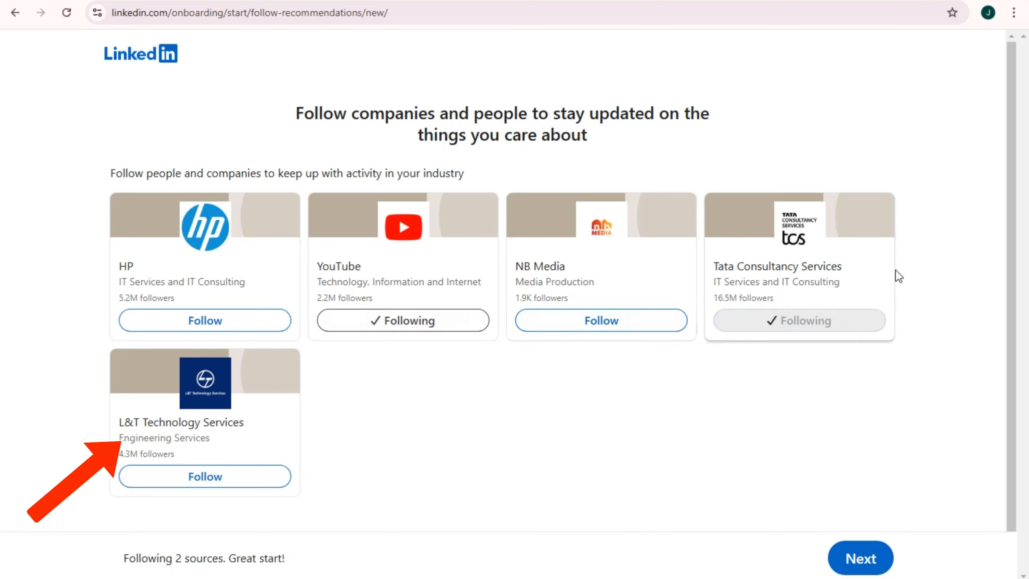
{"action": "left_click", "coordinate": [206, 322]}
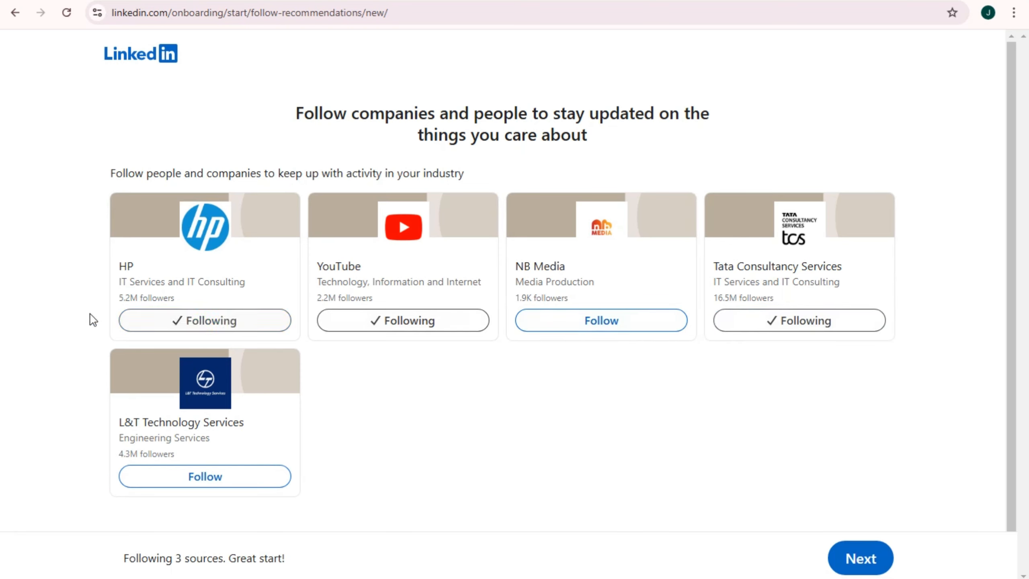
{"action": "left_click_drag", "start_coordinate": [131, 561], "coordinate": [308, 569]}
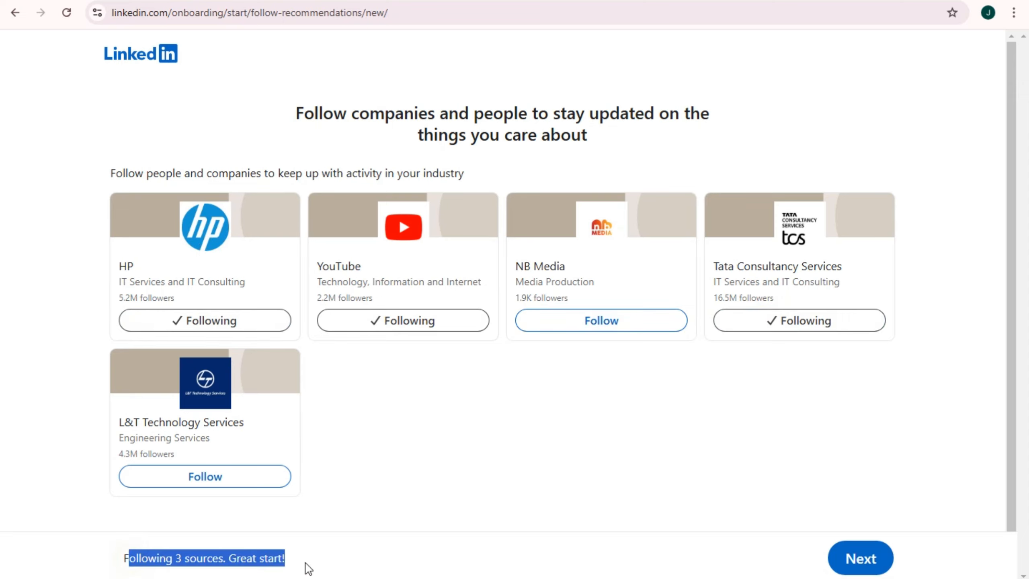
{"action": "left_click", "coordinate": [856, 559]}
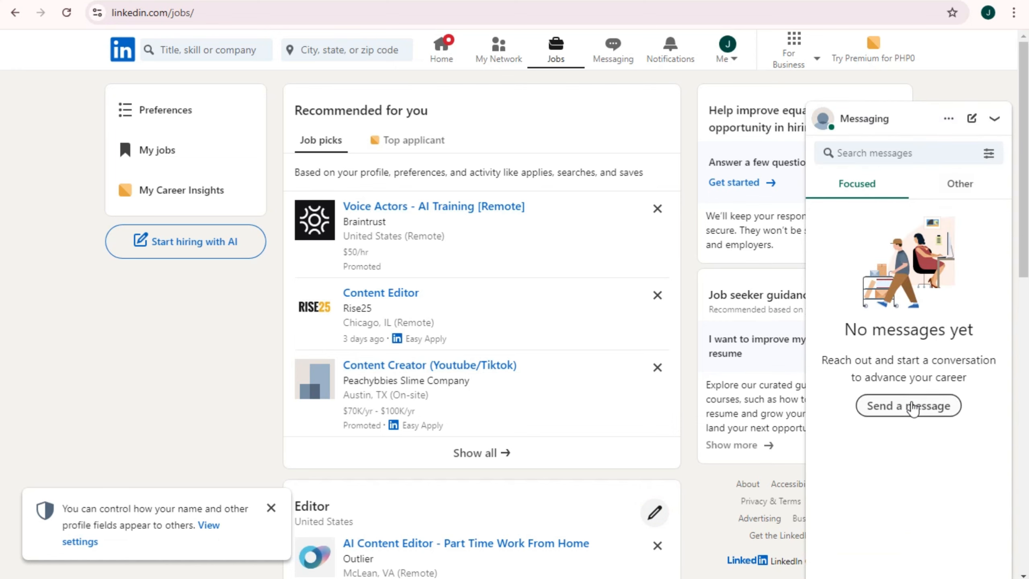
Open and close a new message window and switch between the Other and Focused folders
{"action": "left_click", "coordinate": [915, 407]}
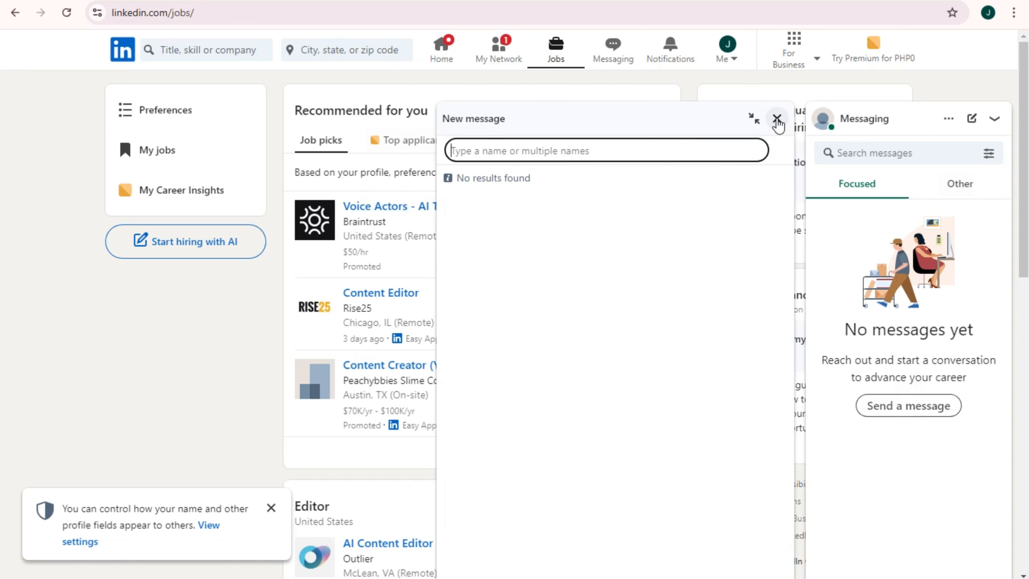
{"action": "left_click", "coordinate": [778, 119]}
{"action": "left_click", "coordinate": [970, 186]}
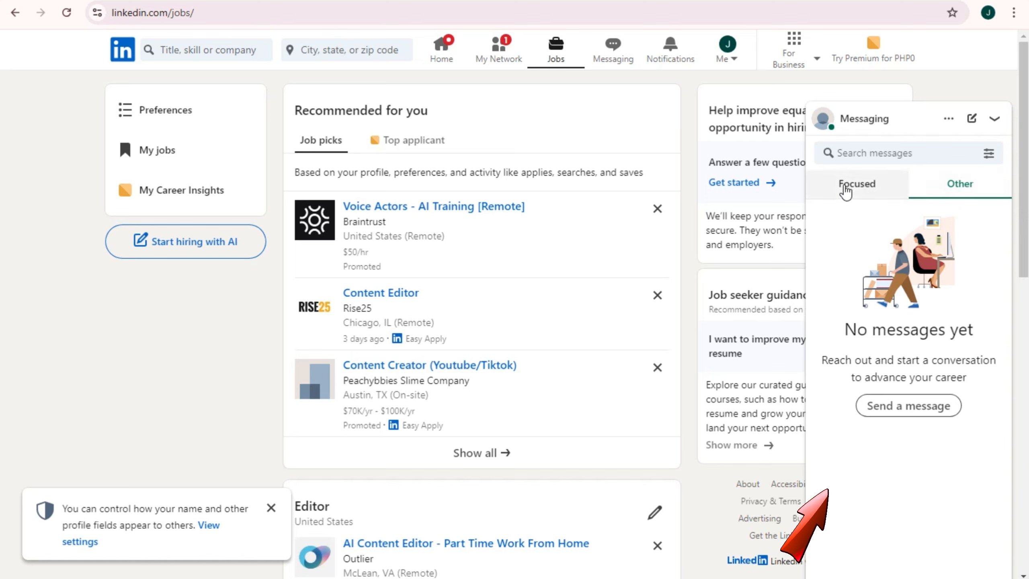
{"action": "left_click", "coordinate": [845, 190]}
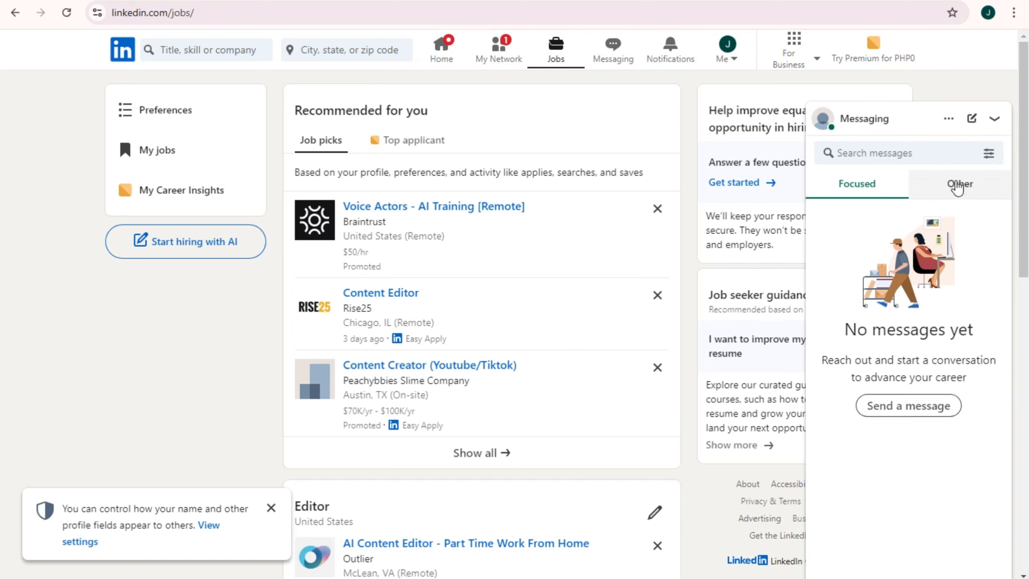
{"action": "left_click", "coordinate": [972, 118]}
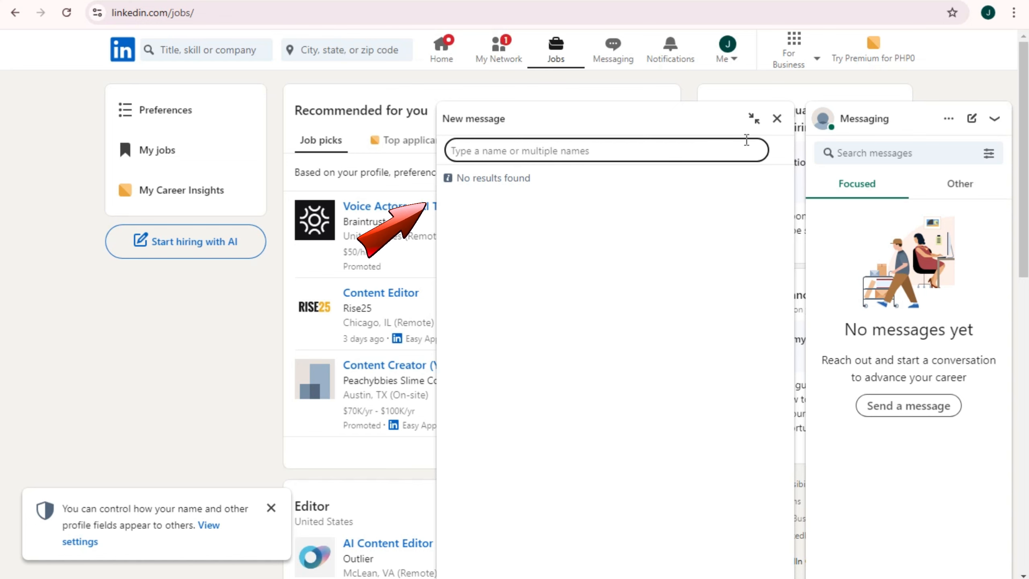
{"action": "left_click", "coordinate": [777, 118]}
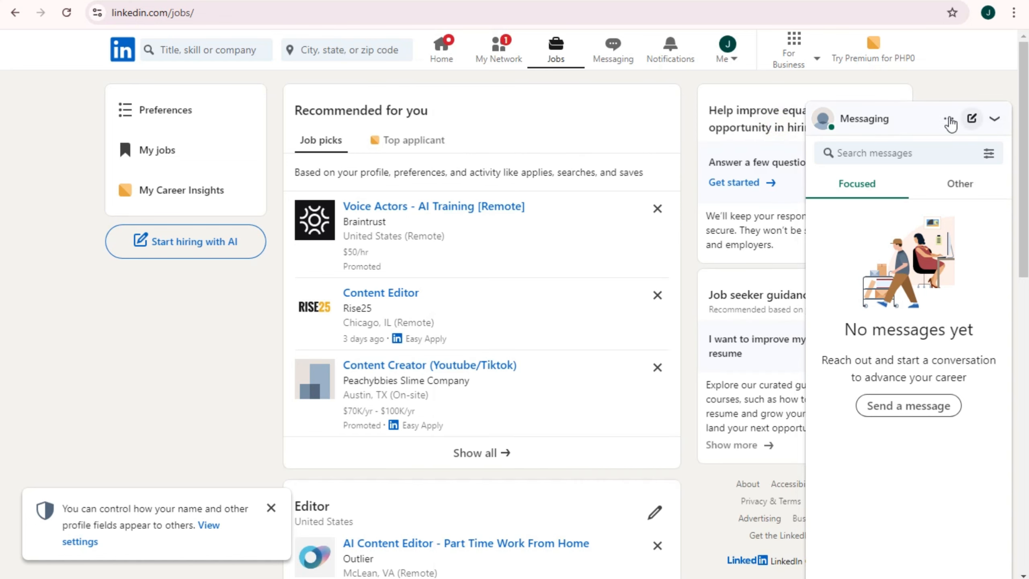
Try Set away message, dismiss the visibility notice and Premium offer, and collapse Messaging
{"action": "left_click", "coordinate": [947, 119]}
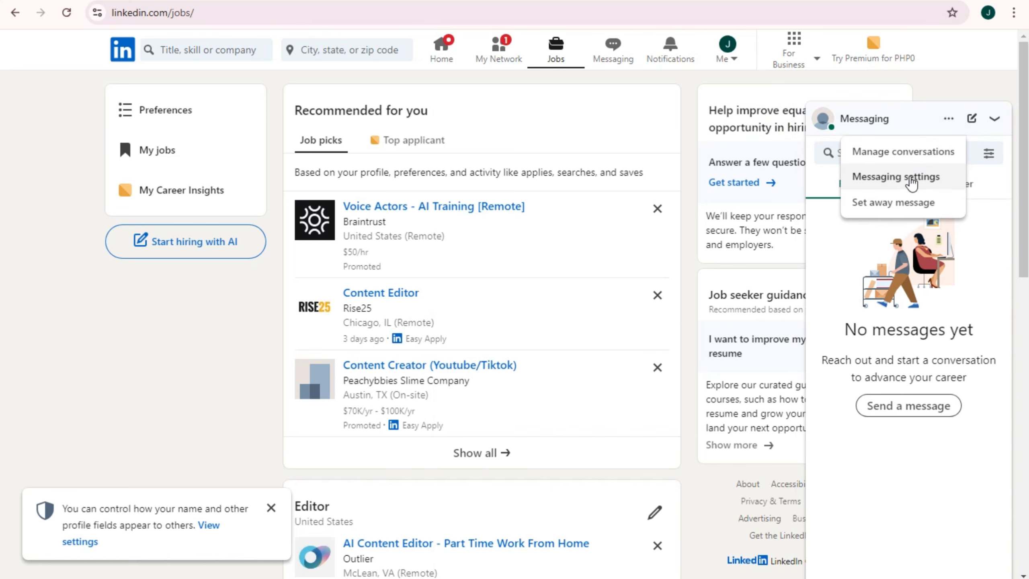
{"action": "left_click", "coordinate": [908, 201]}
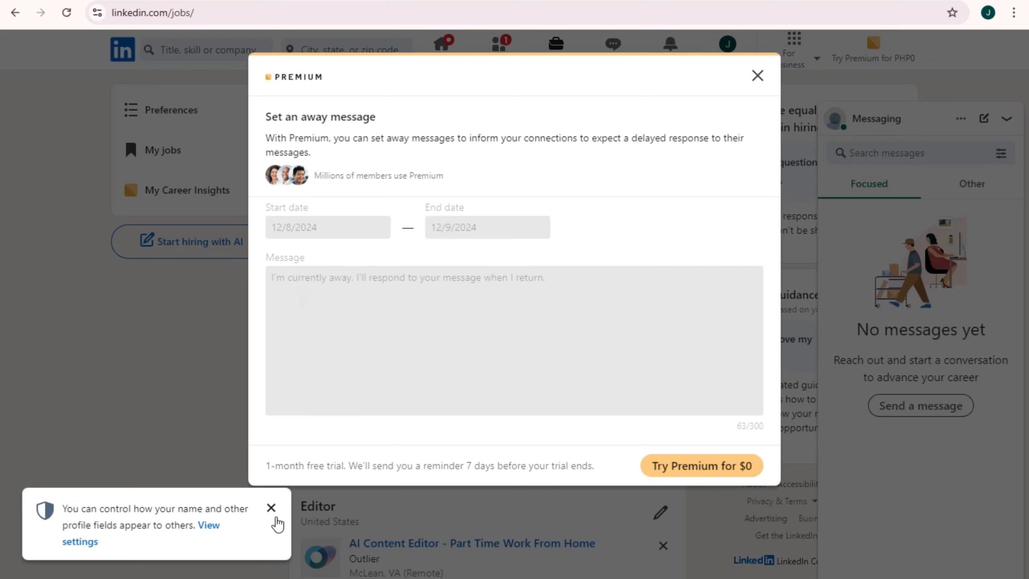
{"action": "left_click", "coordinate": [271, 508]}
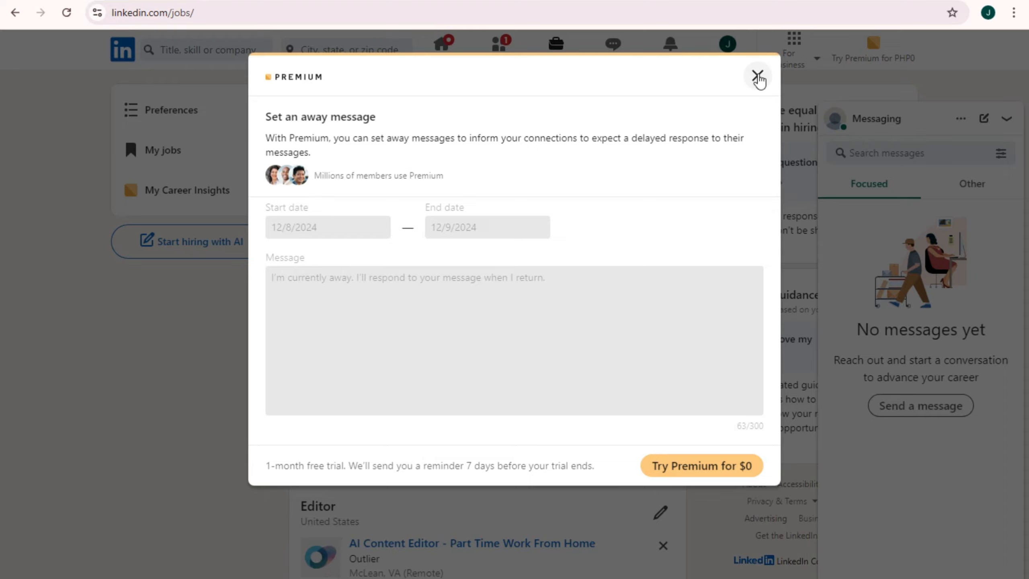
{"action": "left_click", "coordinate": [758, 76]}
{"action": "left_click", "coordinate": [996, 120]}
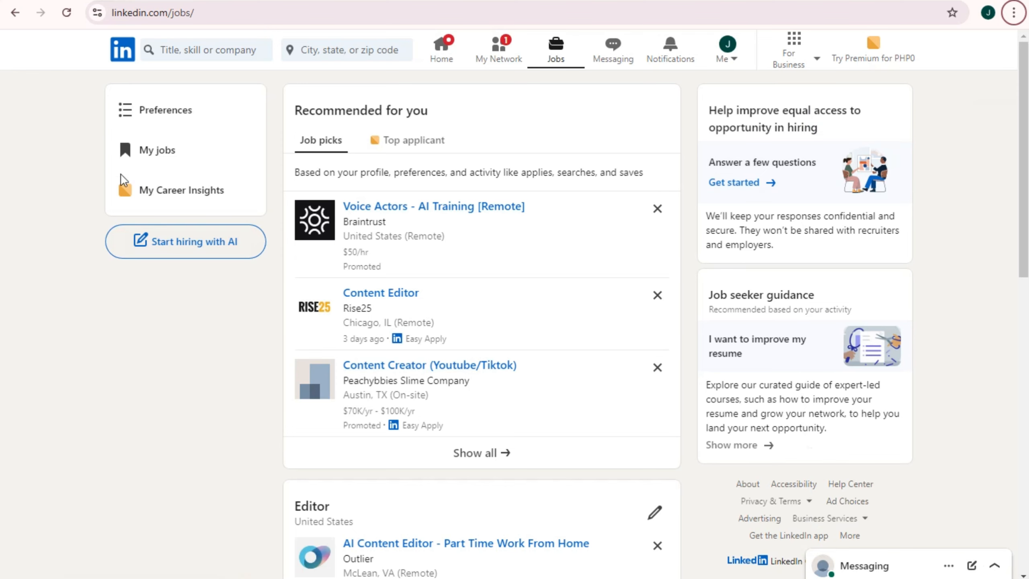
Scroll through the job listings and visit the home feed
{"action": "scroll", "coordinate": [865, 221], "scroll_direction": "down", "scroll_amount": 3}
{"action": "scroll", "coordinate": [869, 276], "scroll_direction": "down", "scroll_amount": 4}
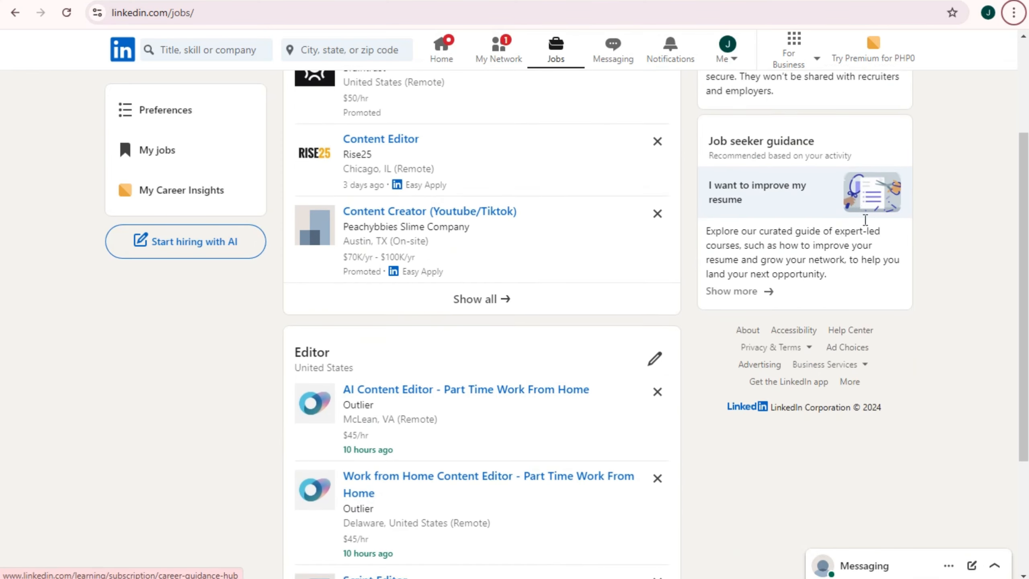
{"action": "scroll", "coordinate": [878, 322], "scroll_direction": "down", "scroll_amount": 7}
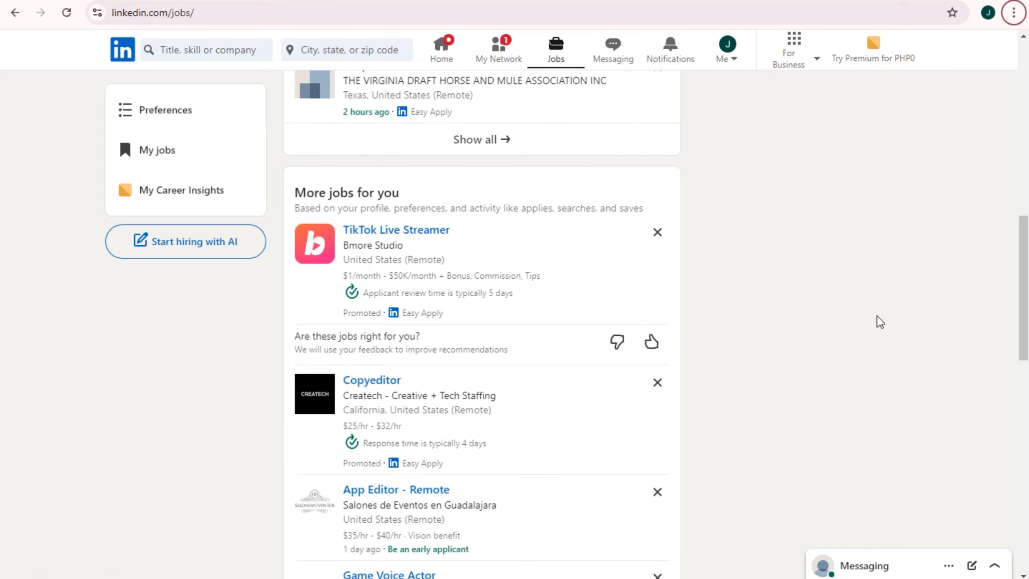
{"action": "scroll", "coordinate": [880, 322], "scroll_direction": "up", "scroll_amount": 10}
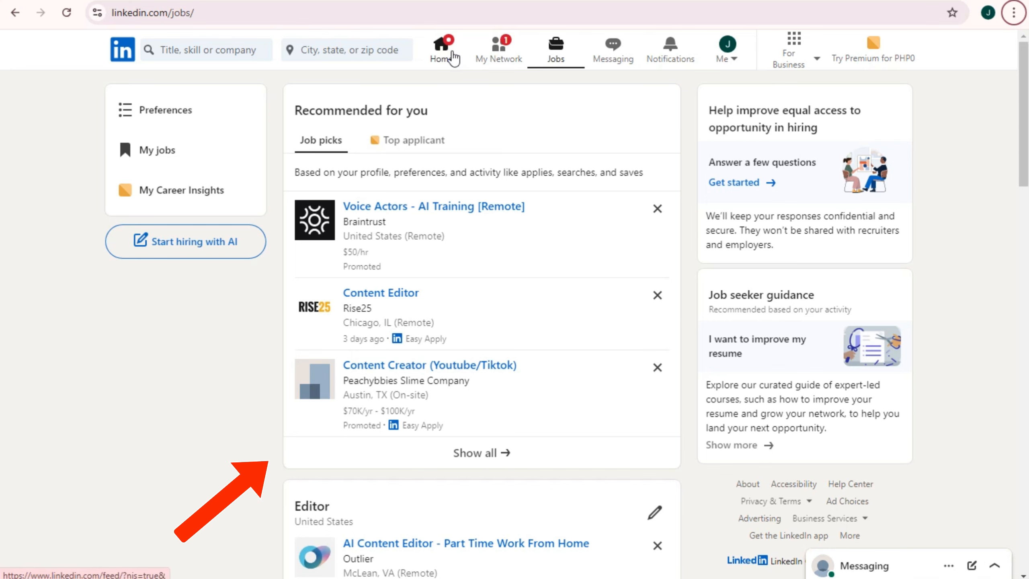
{"action": "left_click", "coordinate": [453, 57]}
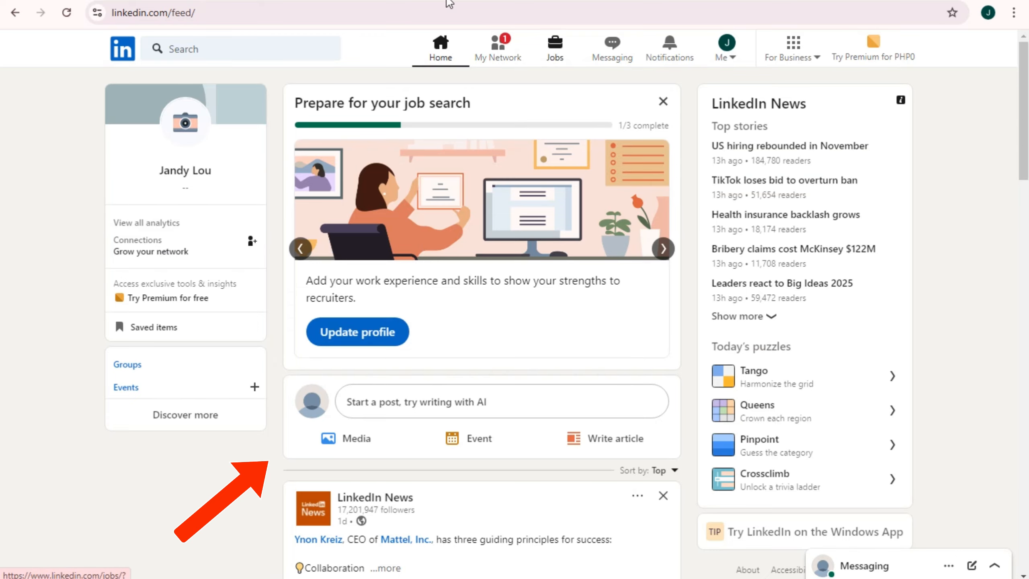
{"action": "left_click", "coordinate": [186, 121]}
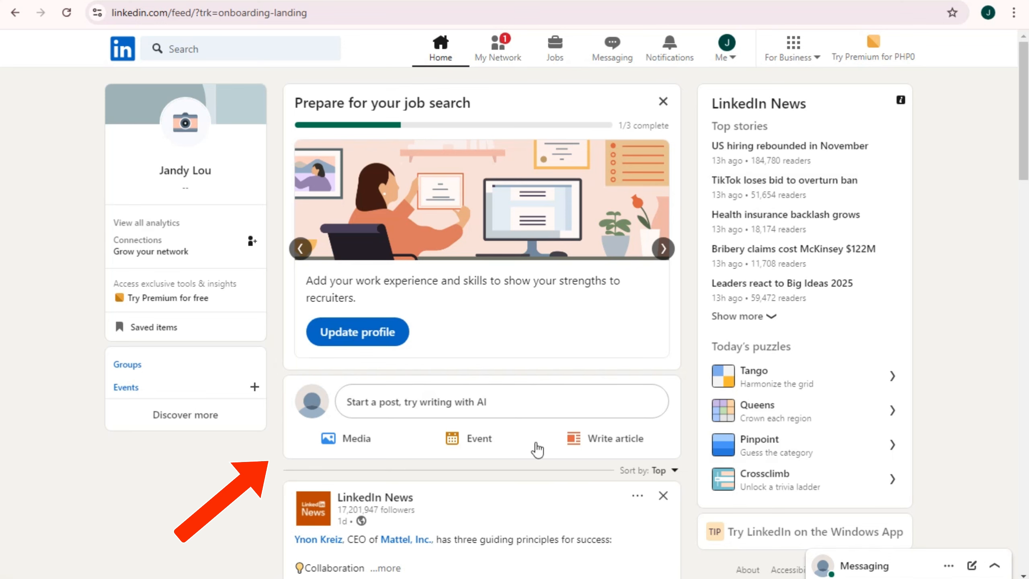
Back on Jobs, view the Top applicant list, then open Messaging with a new message
{"action": "left_click", "coordinate": [561, 58]}
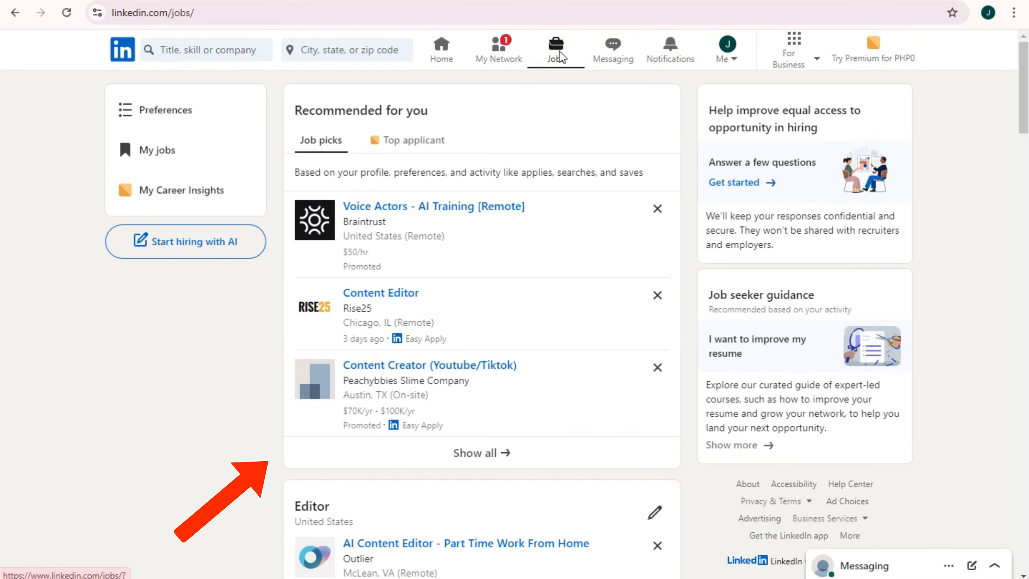
{"action": "left_click_drag", "start_coordinate": [292, 115], "coordinate": [453, 113]}
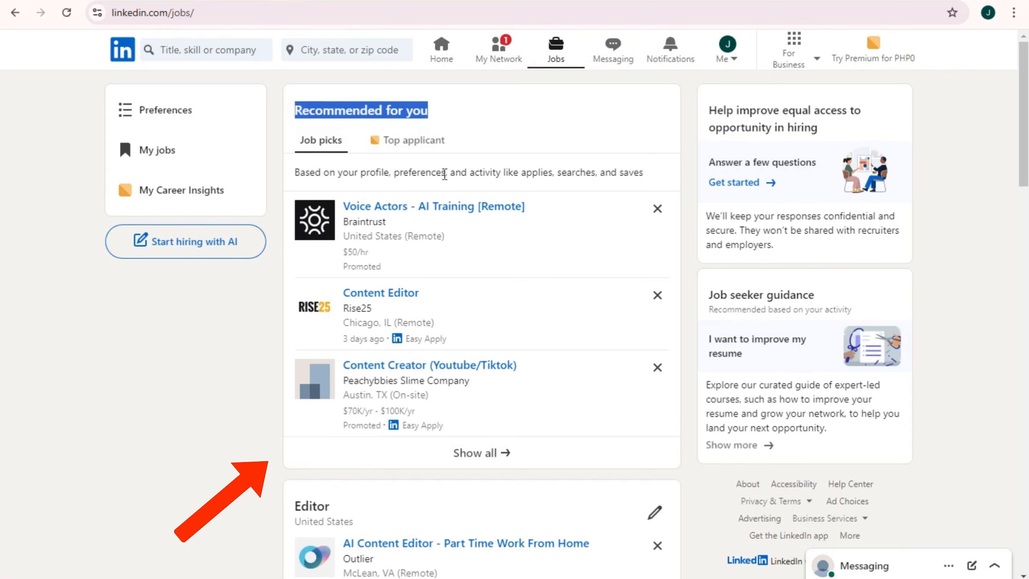
{"action": "left_click", "coordinate": [430, 142]}
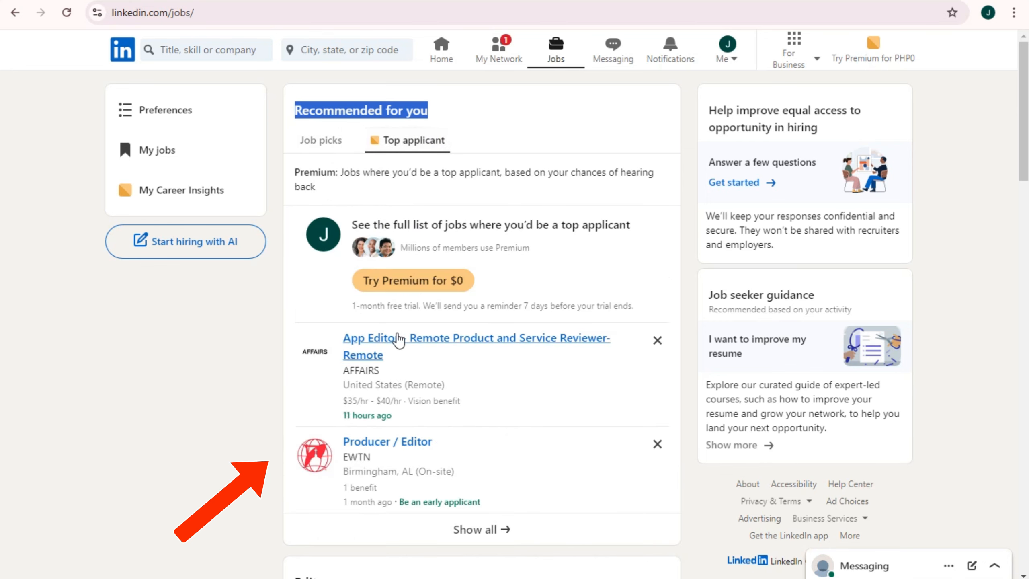
{"action": "scroll", "coordinate": [476, 457], "scroll_direction": "down", "scroll_amount": 3}
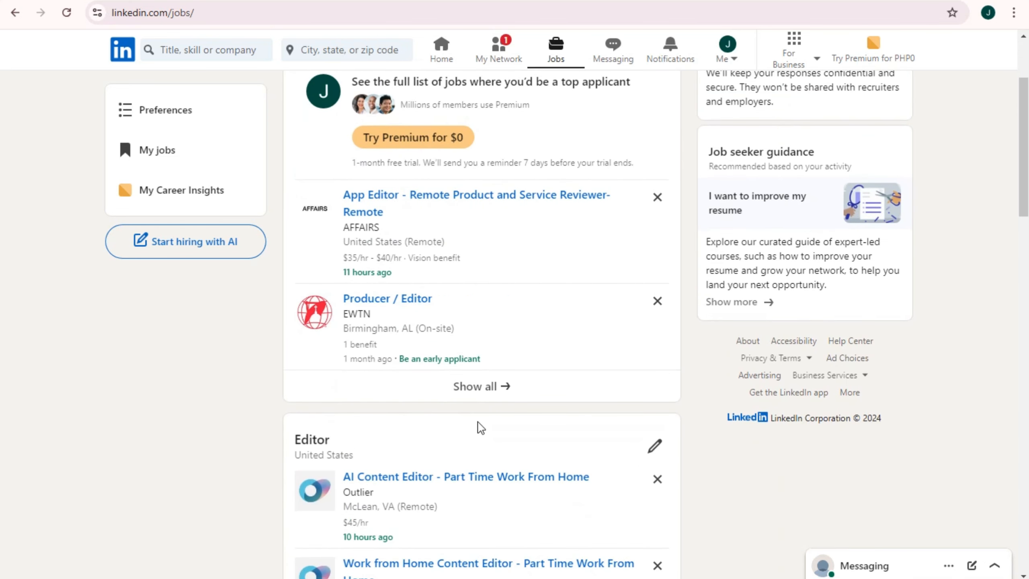
{"action": "scroll", "coordinate": [481, 427], "scroll_direction": "up", "scroll_amount": 3}
{"action": "left_click", "coordinate": [610, 57]}
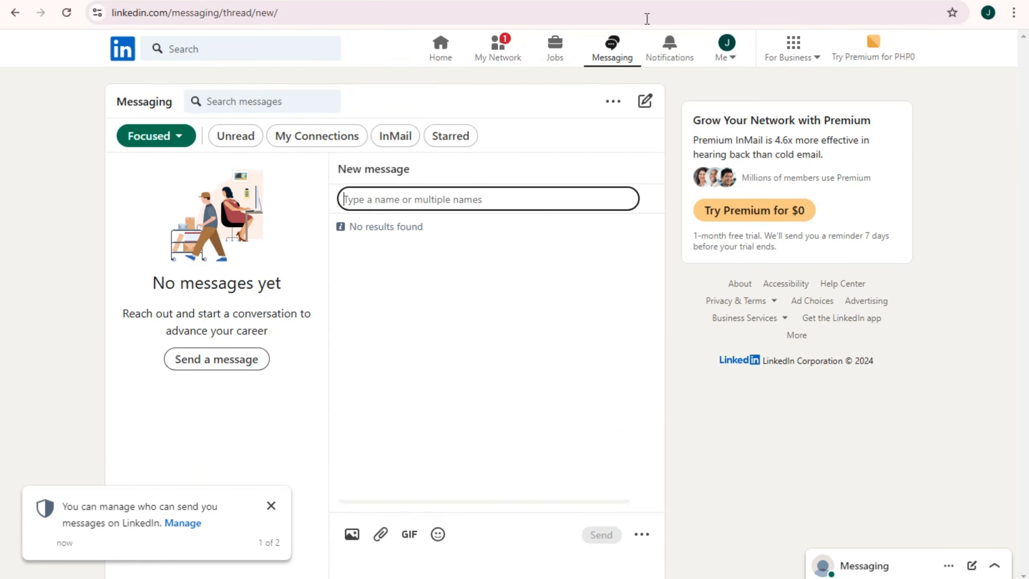
Go to your own profile through the Me menu, dismiss the messaging notice, and open the profile photo
{"action": "left_click", "coordinate": [671, 55]}
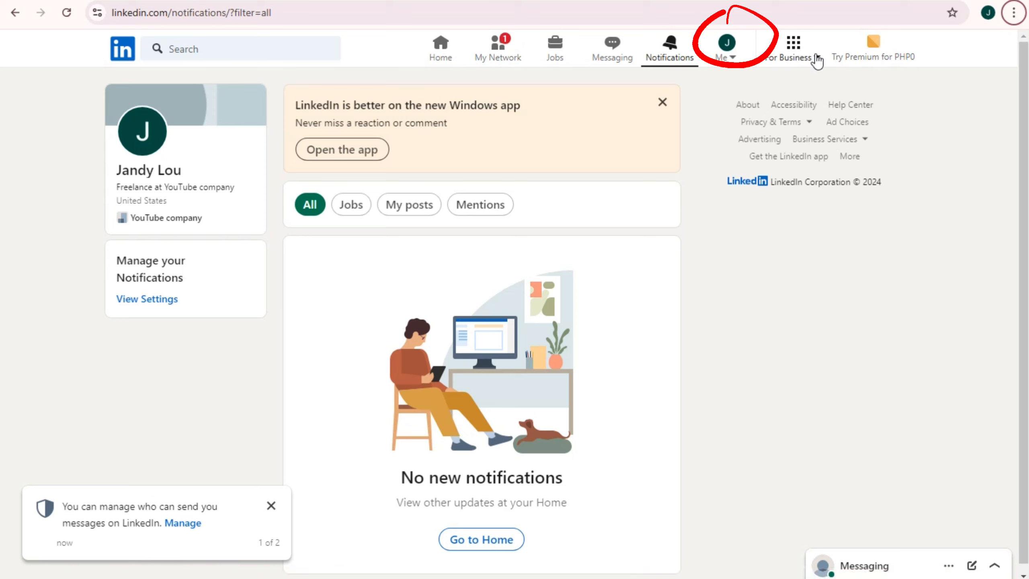
{"action": "left_click", "coordinate": [729, 52]}
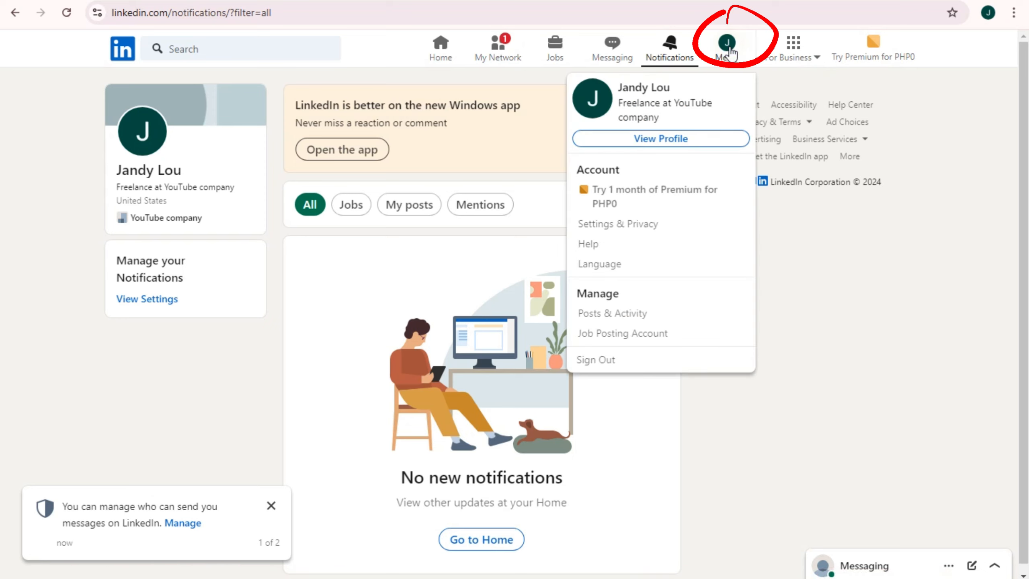
{"action": "left_click", "coordinate": [638, 146]}
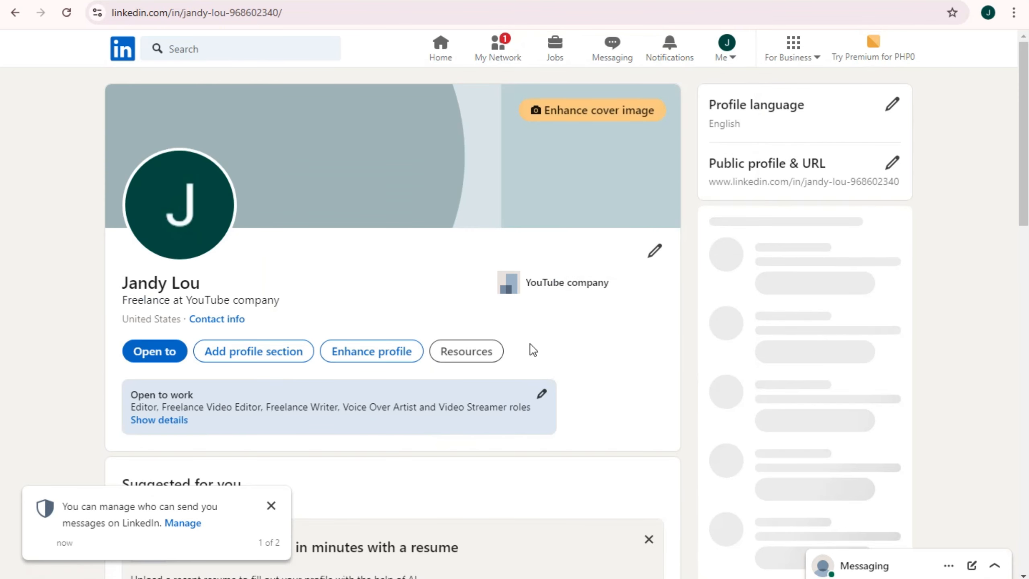
{"action": "left_click", "coordinate": [271, 506]}
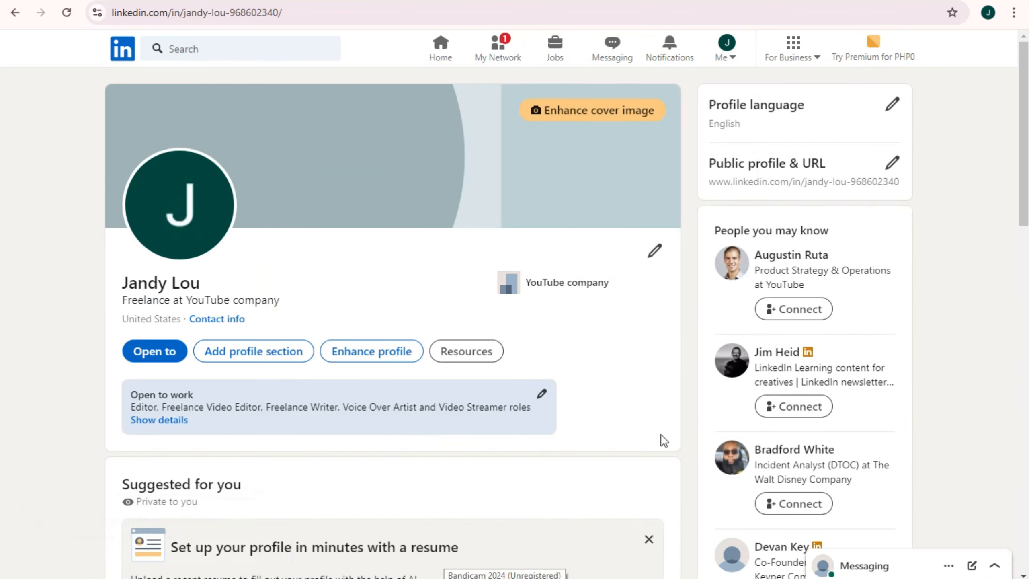
{"action": "scroll", "coordinate": [662, 439], "scroll_direction": "down", "scroll_amount": 3}
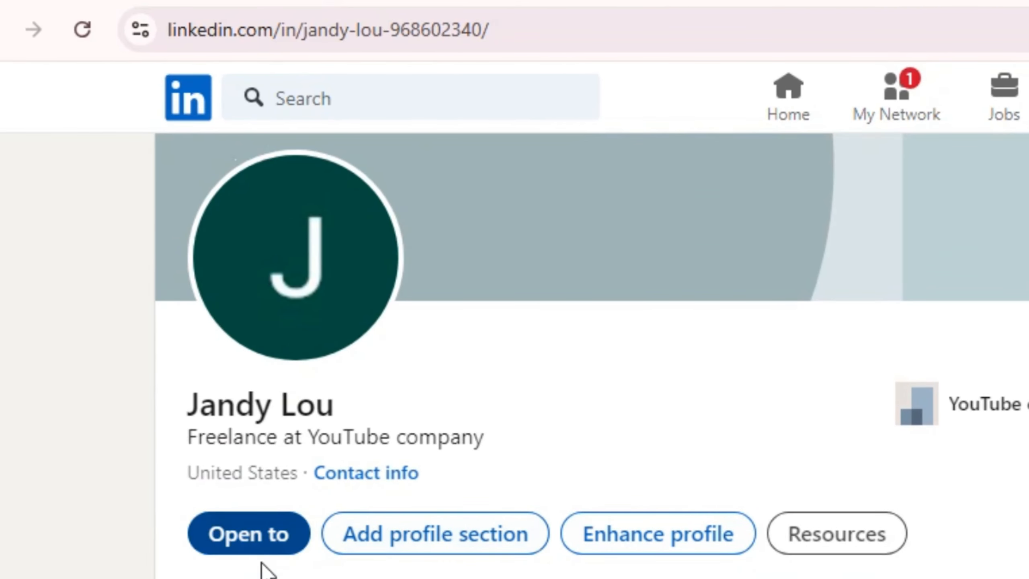
{"action": "scroll", "coordinate": [592, 357], "scroll_direction": "down", "scroll_amount": 2}
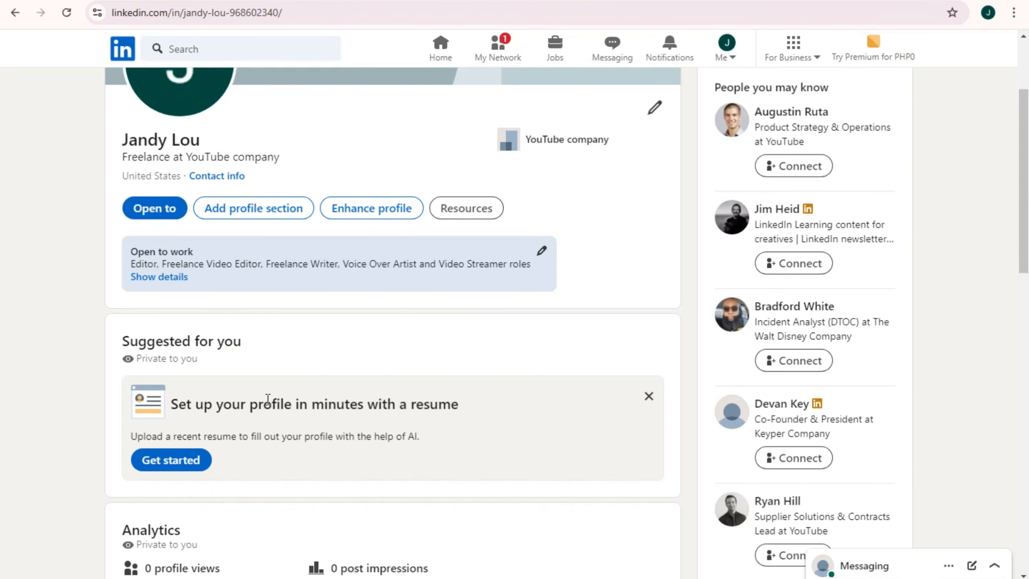
{"action": "scroll", "coordinate": [379, 393], "scroll_direction": "up", "scroll_amount": 3}
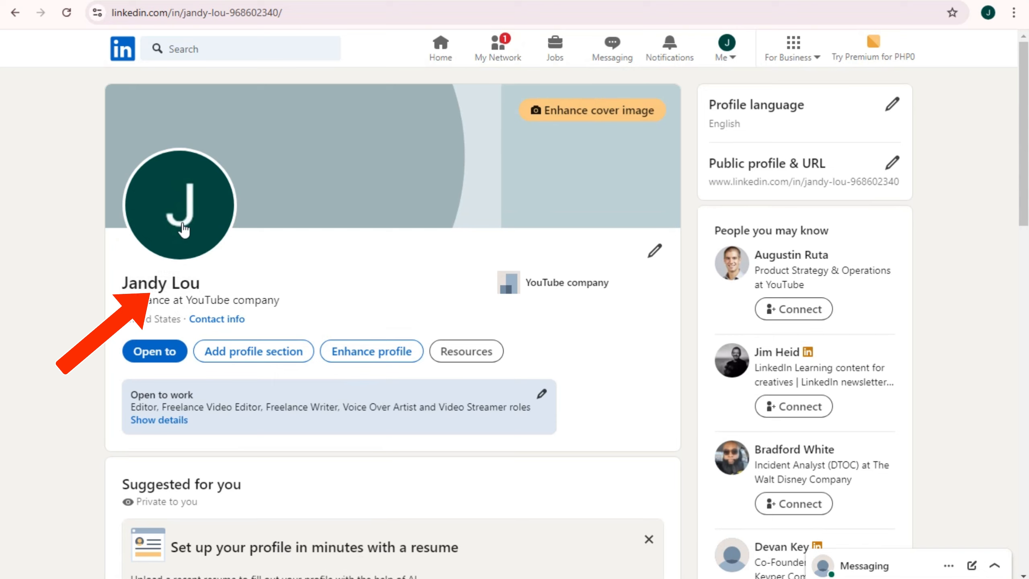
{"action": "left_click", "coordinate": [182, 224]}
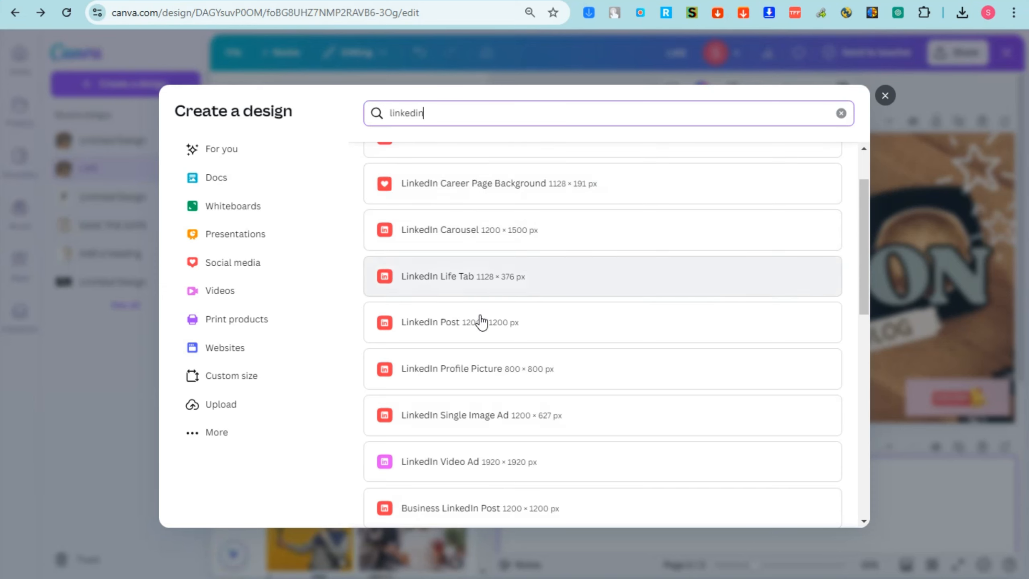
Create an 800 × 800 LinkedIn Profile Picture design with the Blue Creative Modern Gradient Business Man template
{"action": "left_click", "coordinate": [486, 379]}
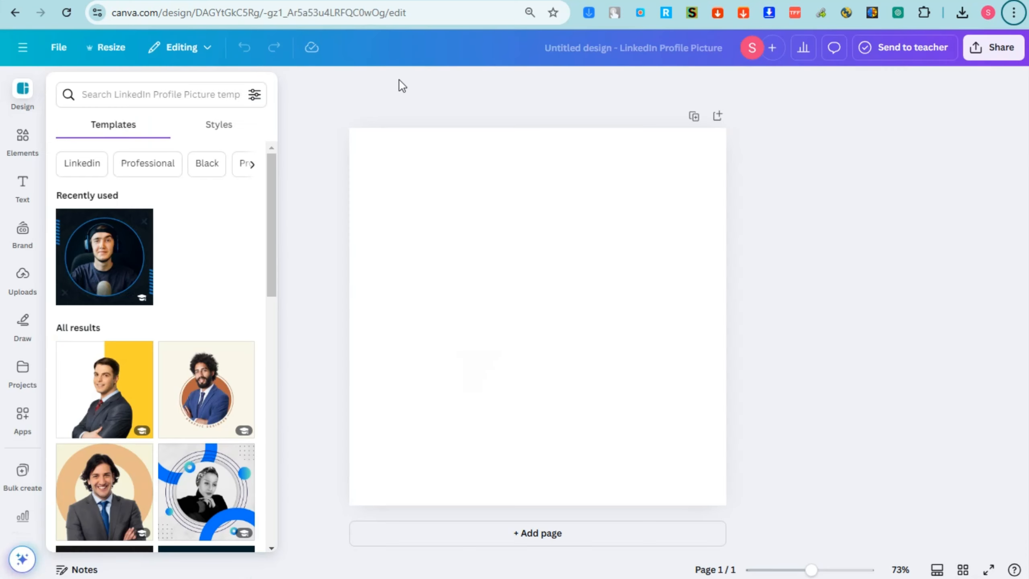
{"action": "scroll", "coordinate": [195, 363], "scroll_direction": "down", "scroll_amount": 7}
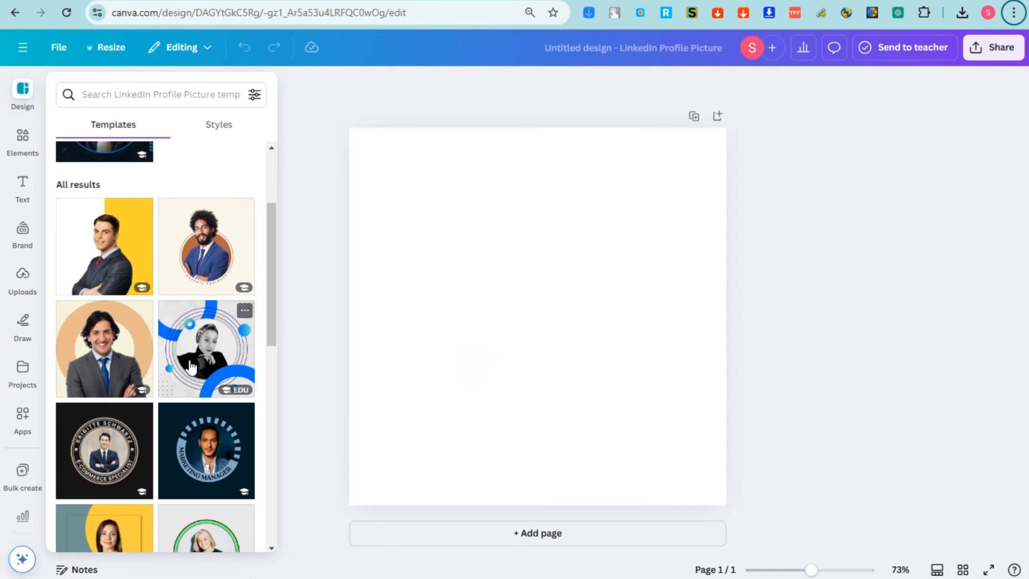
{"action": "scroll", "coordinate": [187, 349], "scroll_direction": "down", "scroll_amount": 3}
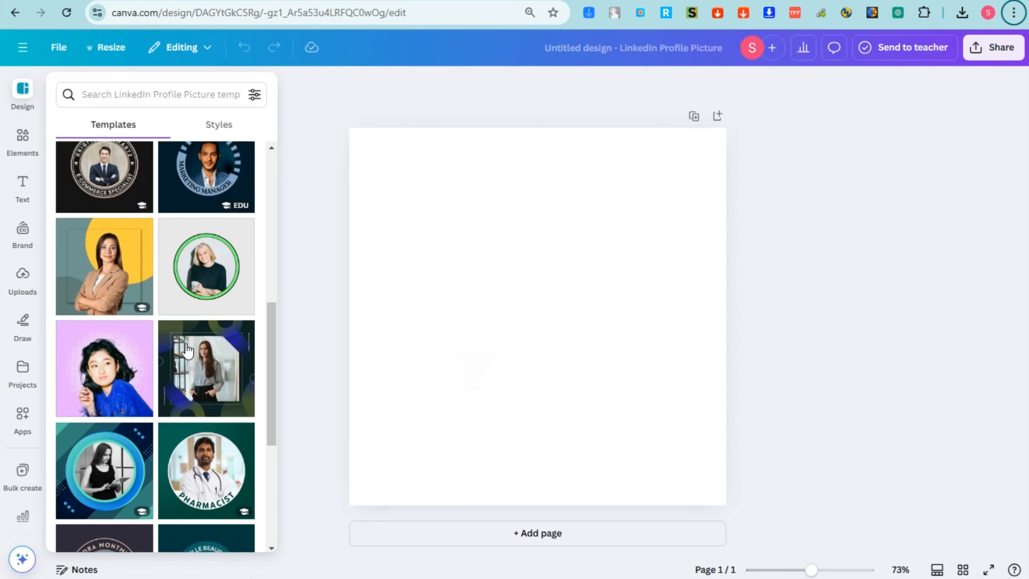
{"action": "scroll", "coordinate": [187, 349], "scroll_direction": "up", "scroll_amount": 3}
{"action": "scroll", "coordinate": [188, 350], "scroll_direction": "down", "scroll_amount": 4}
{"action": "scroll", "coordinate": [208, 420], "scroll_direction": "down", "scroll_amount": 2}
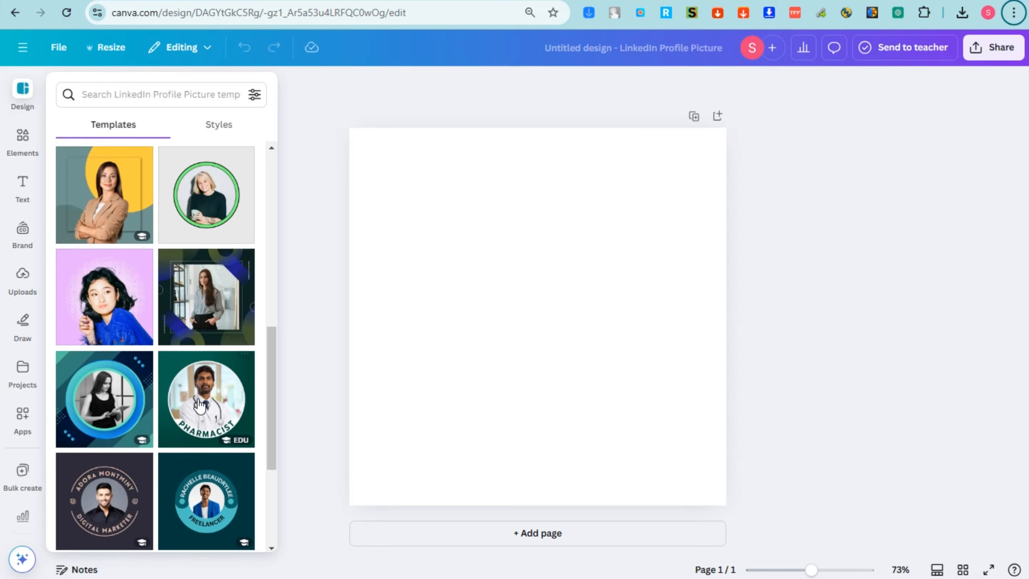
{"action": "scroll", "coordinate": [200, 406], "scroll_direction": "down", "scroll_amount": 5}
{"action": "scroll", "coordinate": [199, 401], "scroll_direction": "down", "scroll_amount": 4}
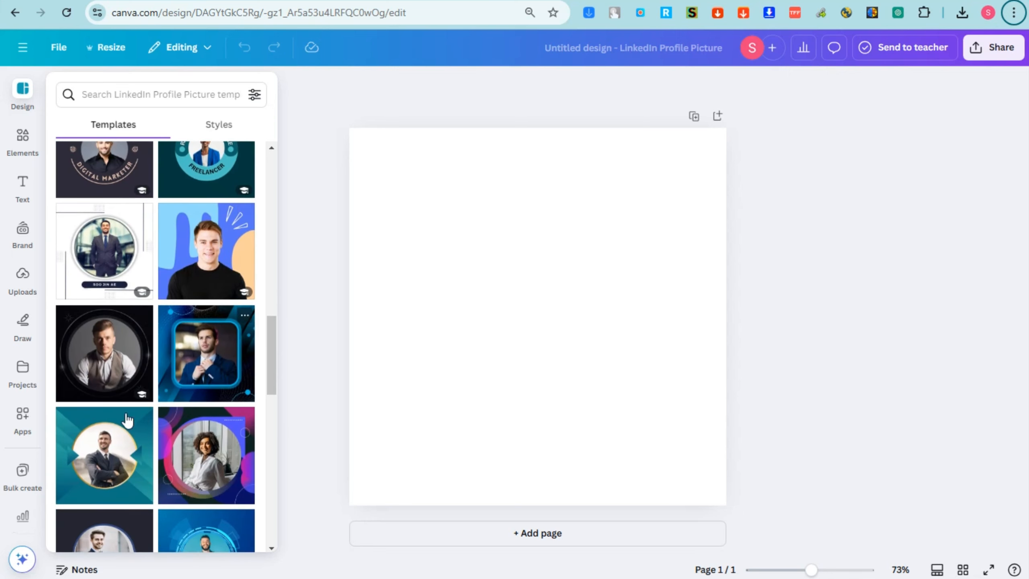
{"action": "left_click", "coordinate": [234, 363]}
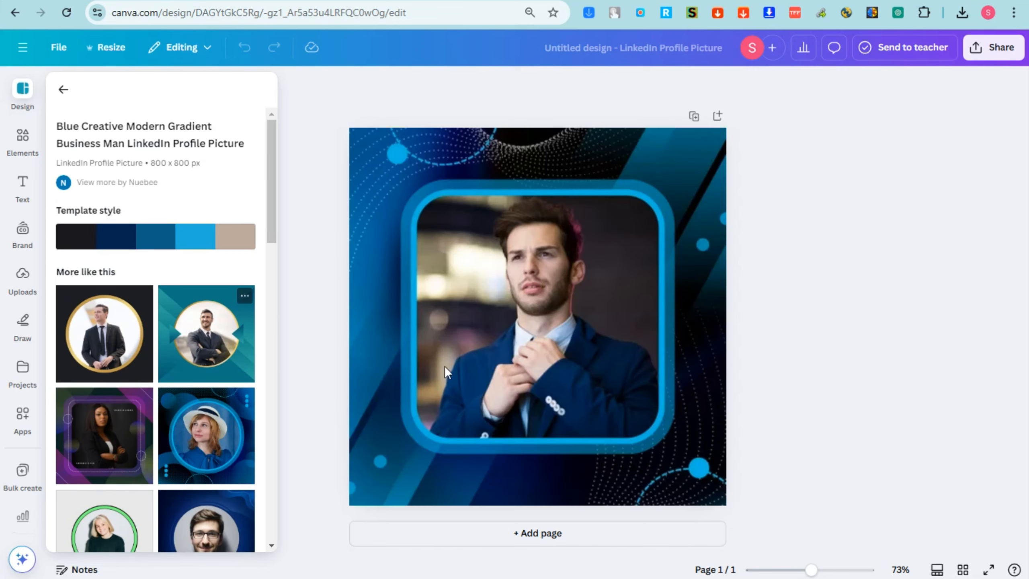
Select the template's background and framed photo, finish the crop, and browse the uploaded images
{"action": "left_click", "coordinate": [501, 441]}
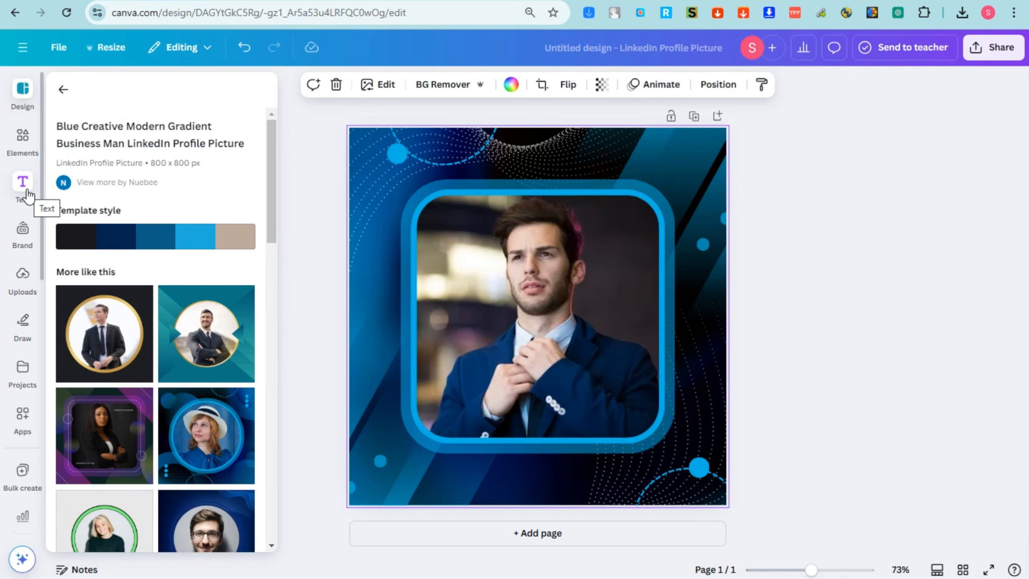
{"action": "left_click", "coordinate": [548, 238]}
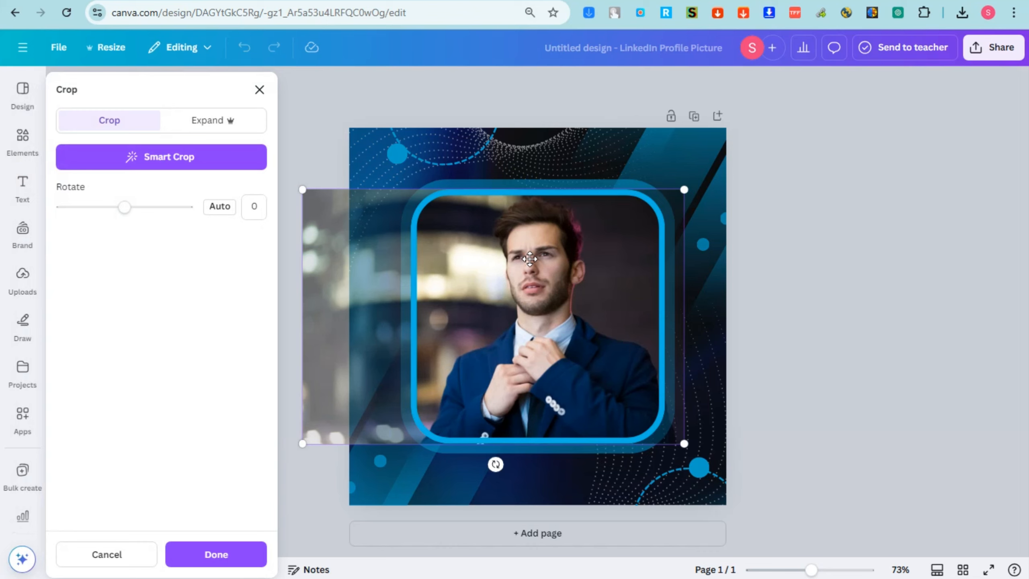
{"action": "left_click", "coordinate": [836, 210]}
{"action": "left_click", "coordinate": [22, 229]}
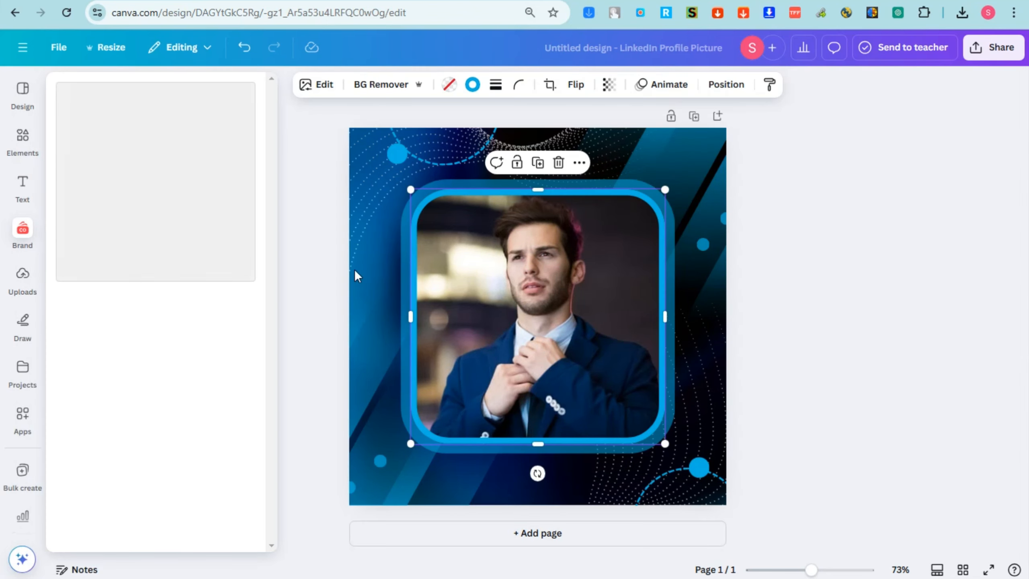
{"action": "left_click", "coordinate": [22, 280]}
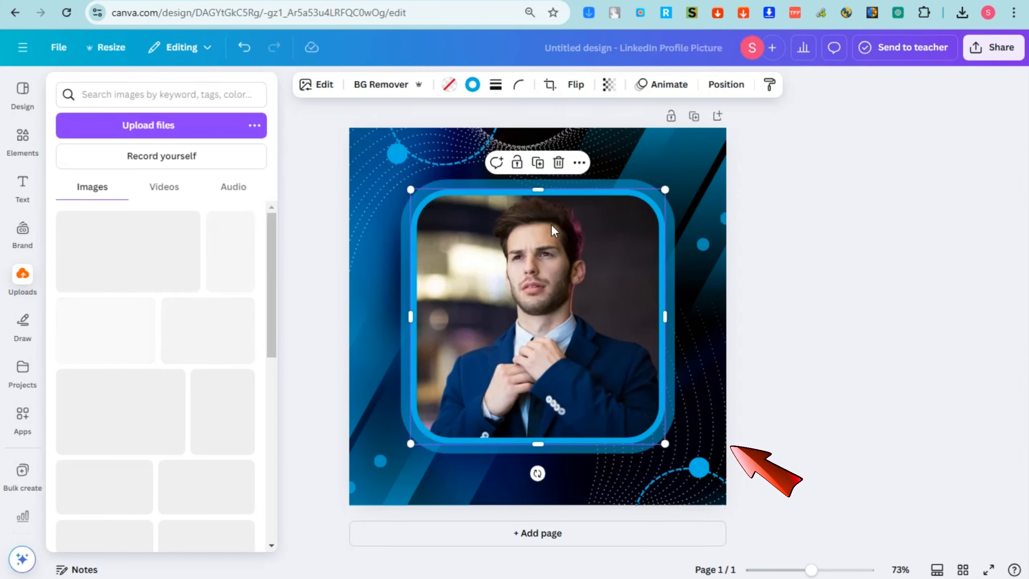
{"action": "left_click", "coordinate": [23, 280]}
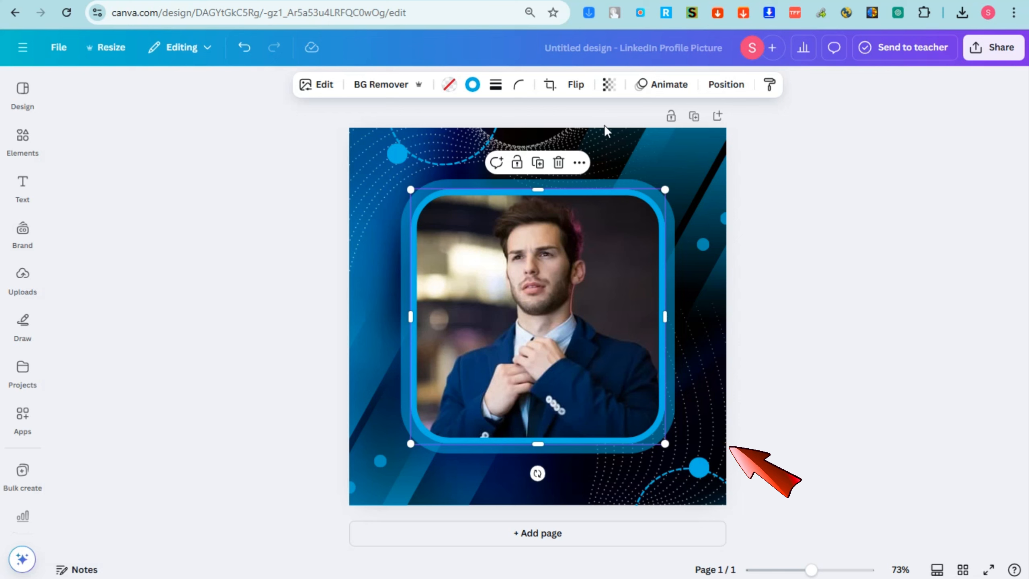
Add a 'Professional Editor' heading, shrink it to size 43.4 and move it near the bottom
{"action": "left_click", "coordinate": [22, 138]}
{"action": "left_click", "coordinate": [22, 185]}
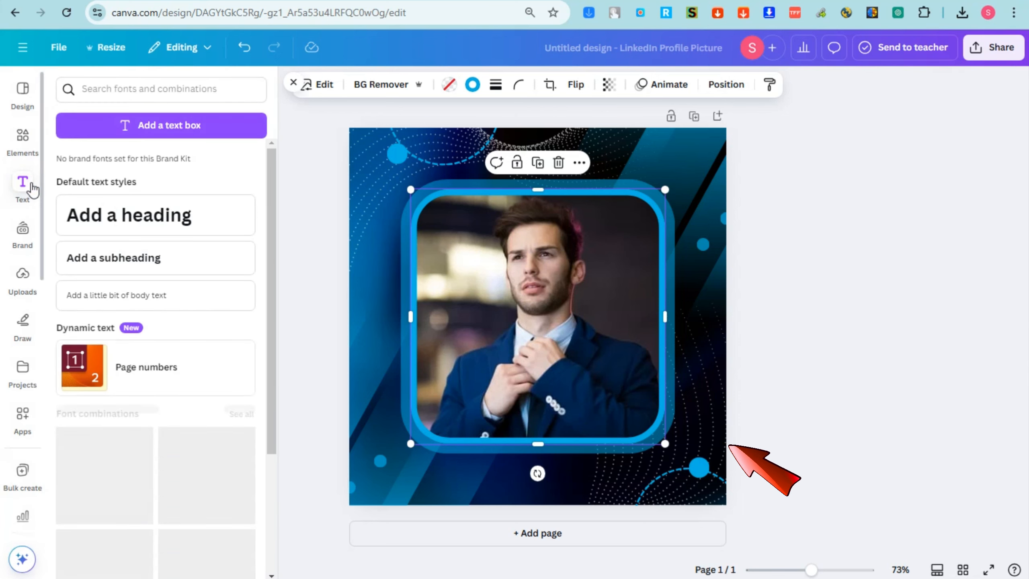
{"action": "left_click", "coordinate": [151, 211]}
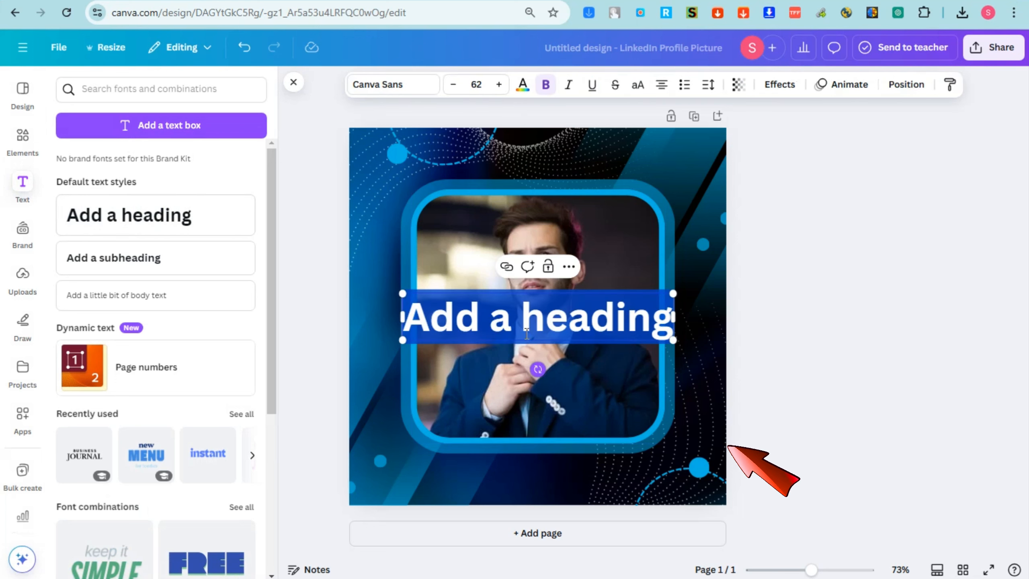
{"action": "triple_click", "coordinate": [521, 318]}
{"action": "type", "text": "E"}
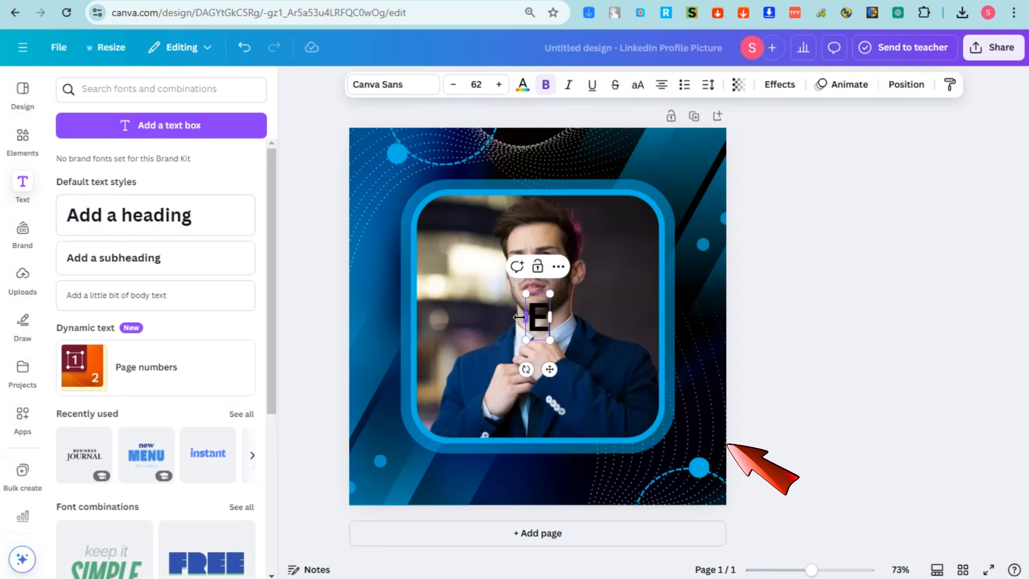
{"action": "key", "text": "BackSpace"}
{"action": "type", "text": "Profes"}
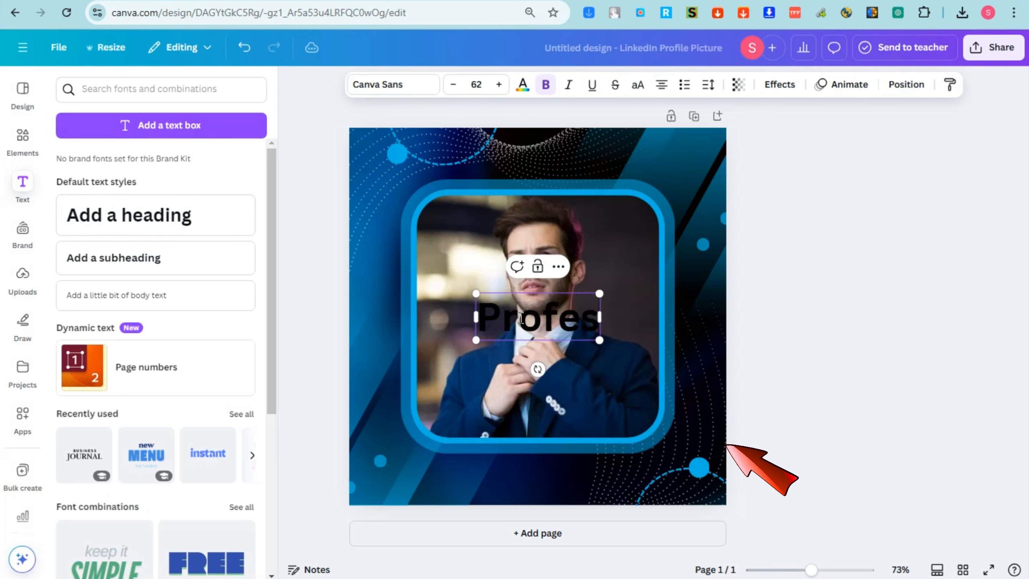
{"action": "type", "text": "sional Edit"}
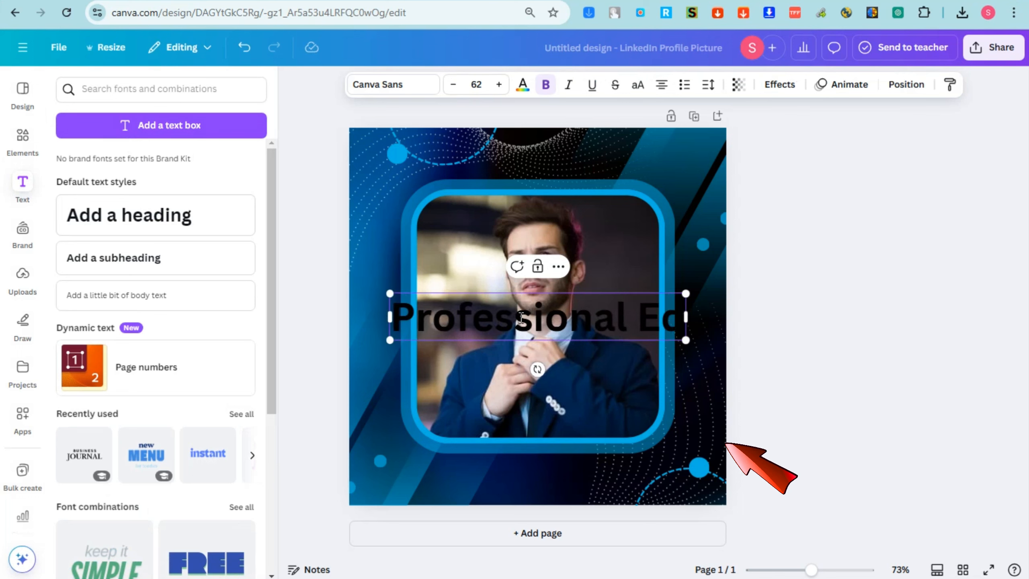
{"action": "type", "text": "or"}
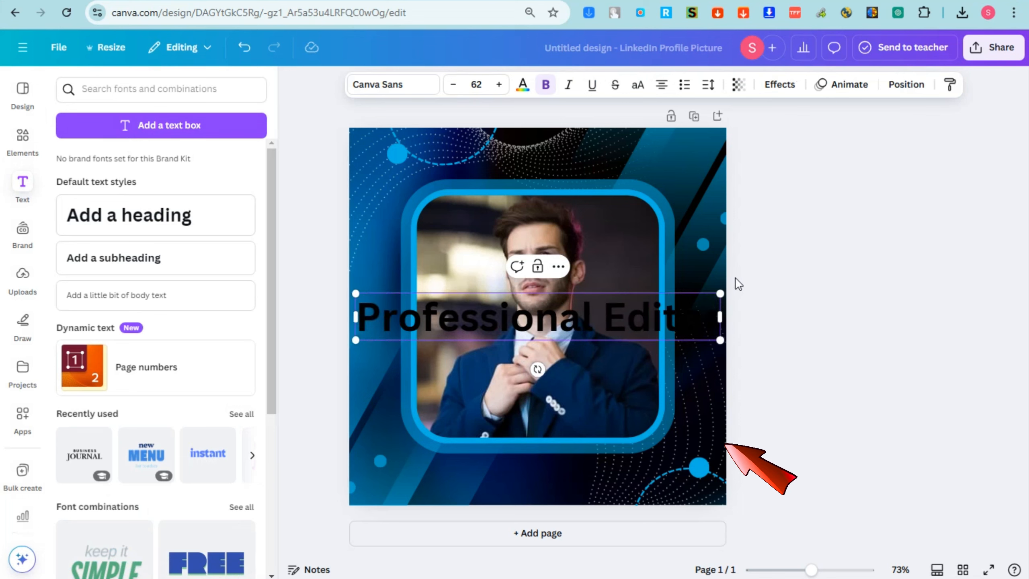
{"action": "left_click_drag", "start_coordinate": [720, 340], "coordinate": [634, 329]}
{"action": "left_click_drag", "start_coordinate": [580, 346], "coordinate": [666, 443]}
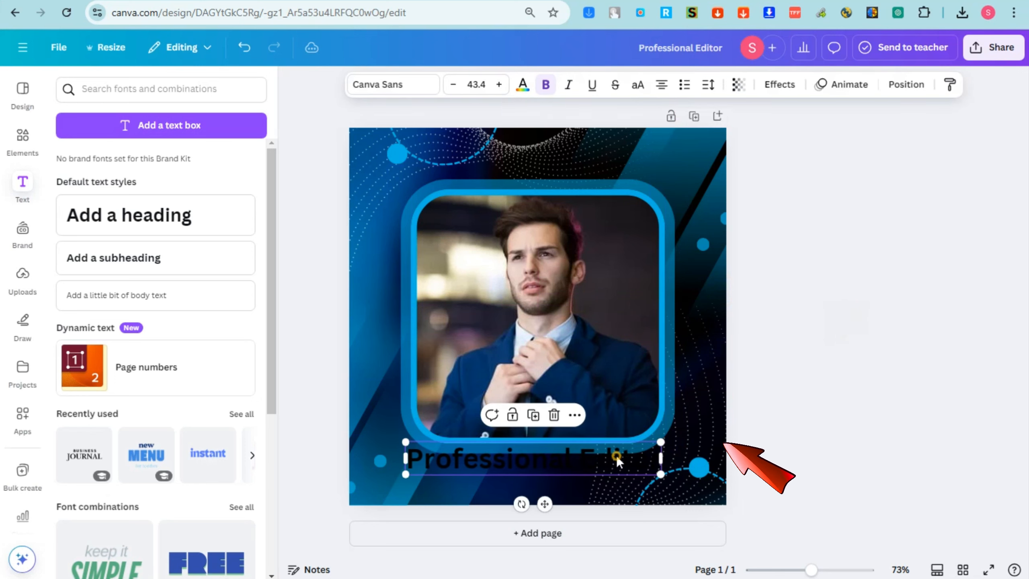
Make the Professional Editor caption white, narrow its box and centre it under the portrait
{"action": "left_click", "coordinate": [522, 86]}
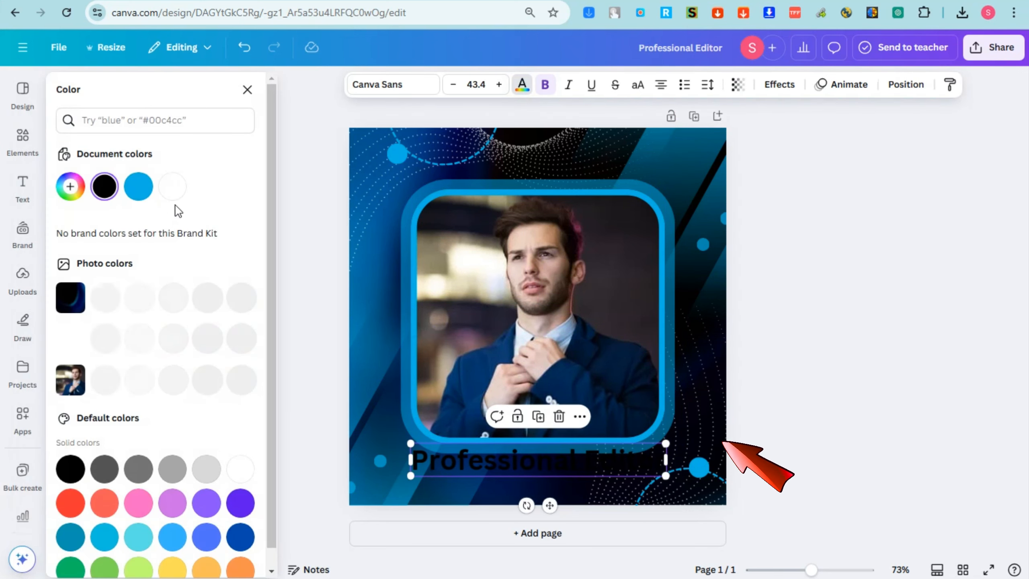
{"action": "left_click", "coordinate": [177, 189]}
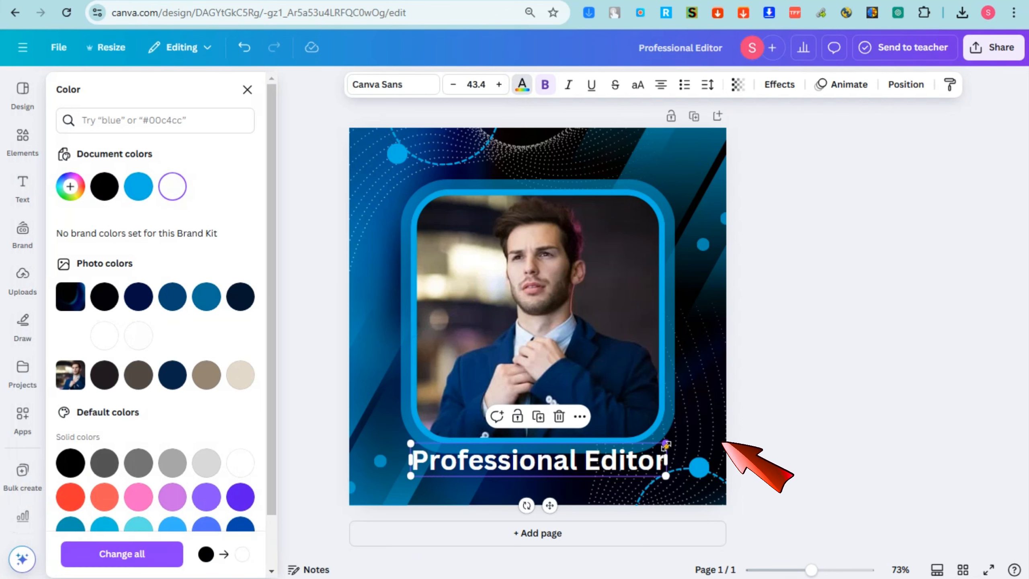
{"action": "left_click_drag", "start_coordinate": [665, 443], "coordinate": [650, 444]}
{"action": "left_click", "coordinate": [529, 469]}
{"action": "mouse_move", "coordinate": [529, 468]}
{"action": "left_mouse_down"}
{"action": "mouse_move", "coordinate": [546, 451]}
{"action": "mouse_move", "coordinate": [540, 462]}
{"action": "left_mouse_up"}
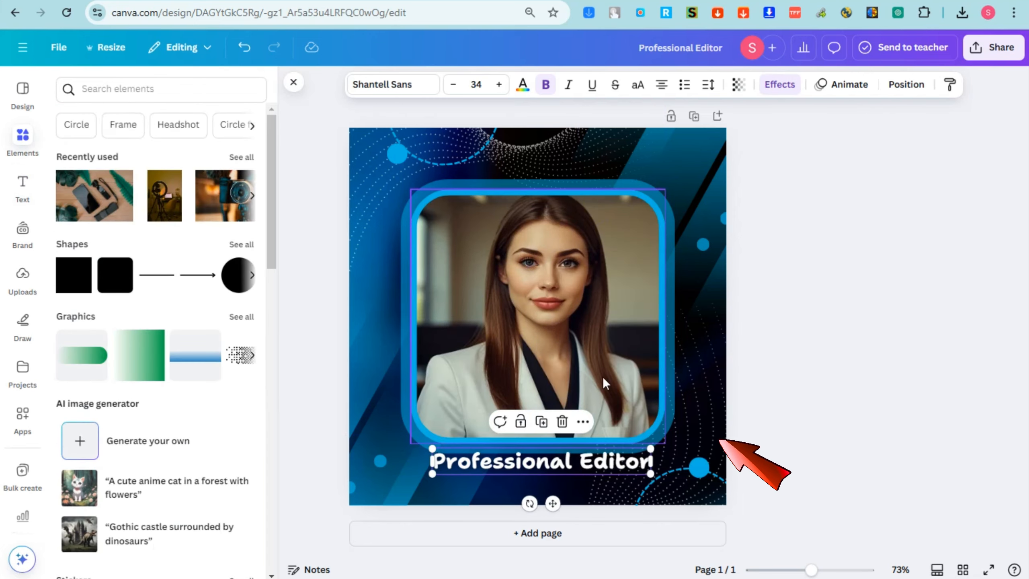
{"action": "mouse_move", "coordinate": [650, 461]}
{"action": "left_mouse_down"}
{"action": "mouse_move", "coordinate": [659, 469]}
{"action": "mouse_move", "coordinate": [650, 450]}
{"action": "left_mouse_up"}
{"action": "left_click", "coordinate": [805, 445]}
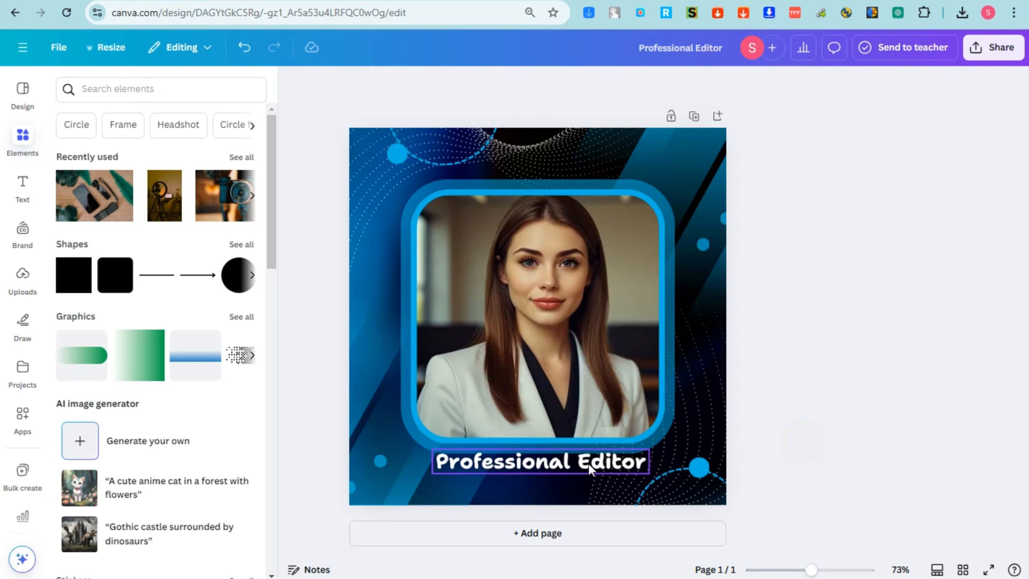
{"action": "left_click_drag", "start_coordinate": [590, 466], "coordinate": [597, 465]}
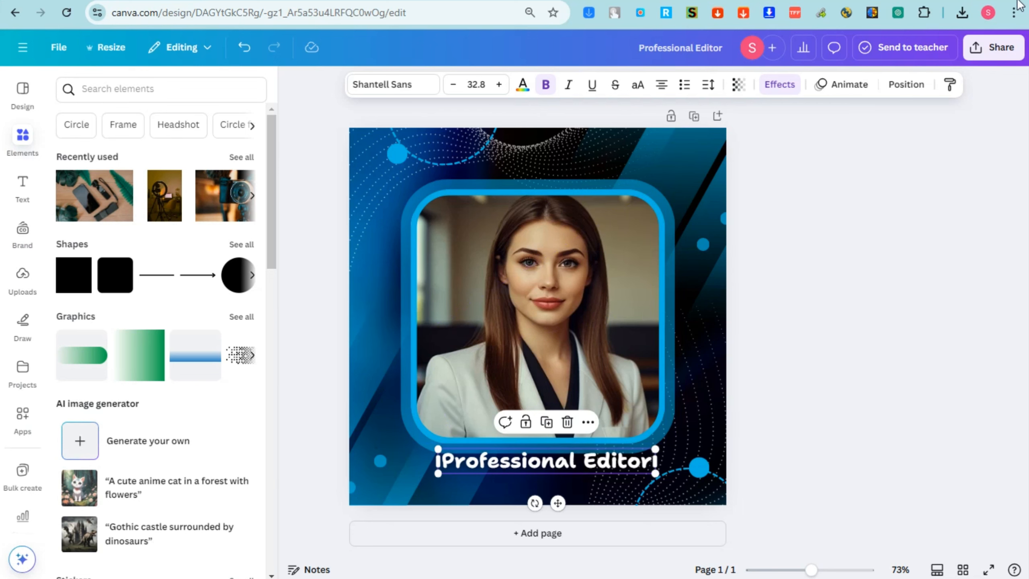
Download the design as a PNG file
{"action": "left_click", "coordinate": [1001, 47]}
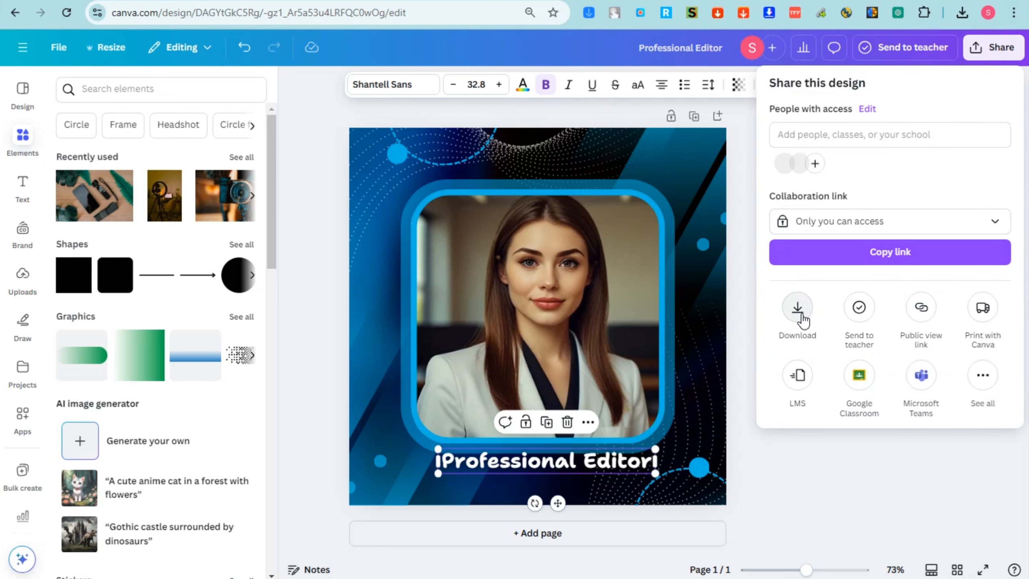
{"action": "left_click", "coordinate": [797, 308]}
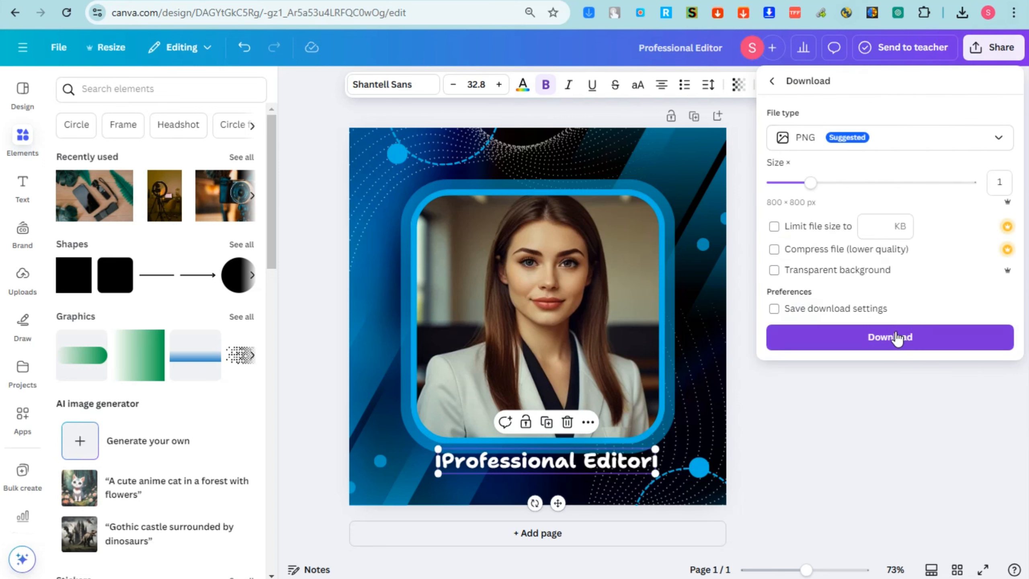
{"action": "left_click", "coordinate": [897, 337]}
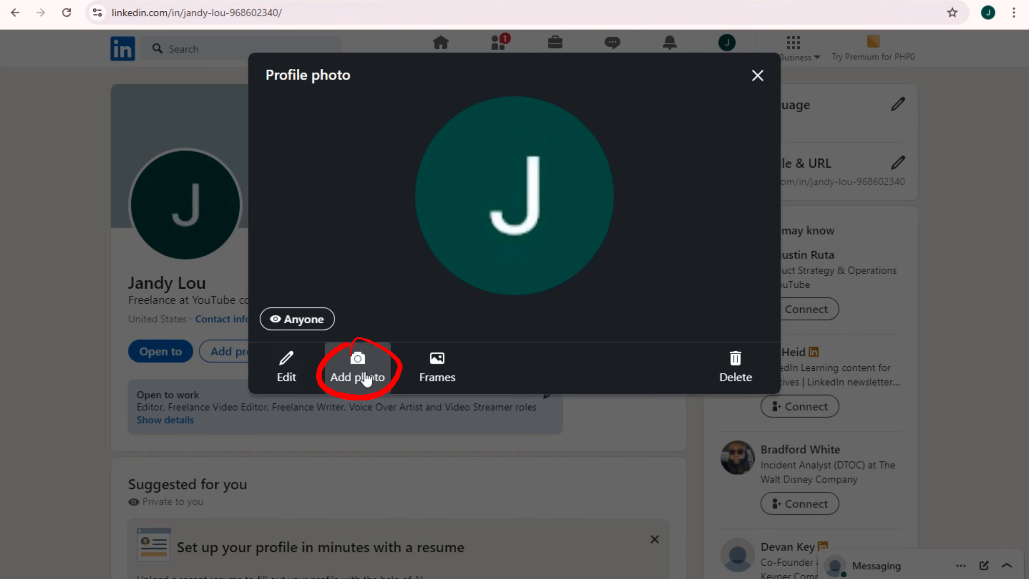
Upload the design as a new profile photo and adjust its zoom, tilt and position in the crop circle
{"action": "left_click", "coordinate": [366, 379]}
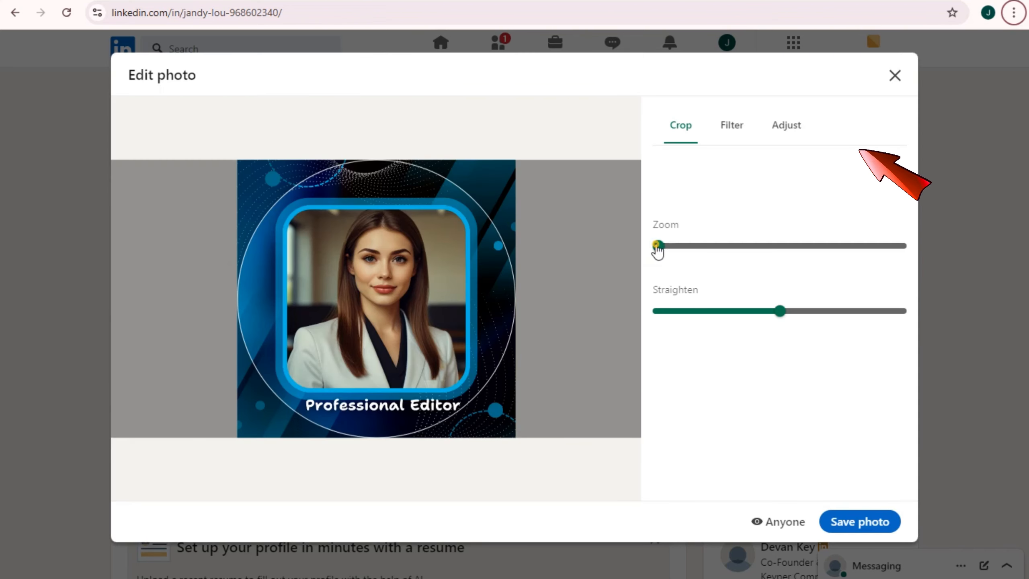
{"action": "left_click_drag", "start_coordinate": [657, 245], "coordinate": [670, 245]}
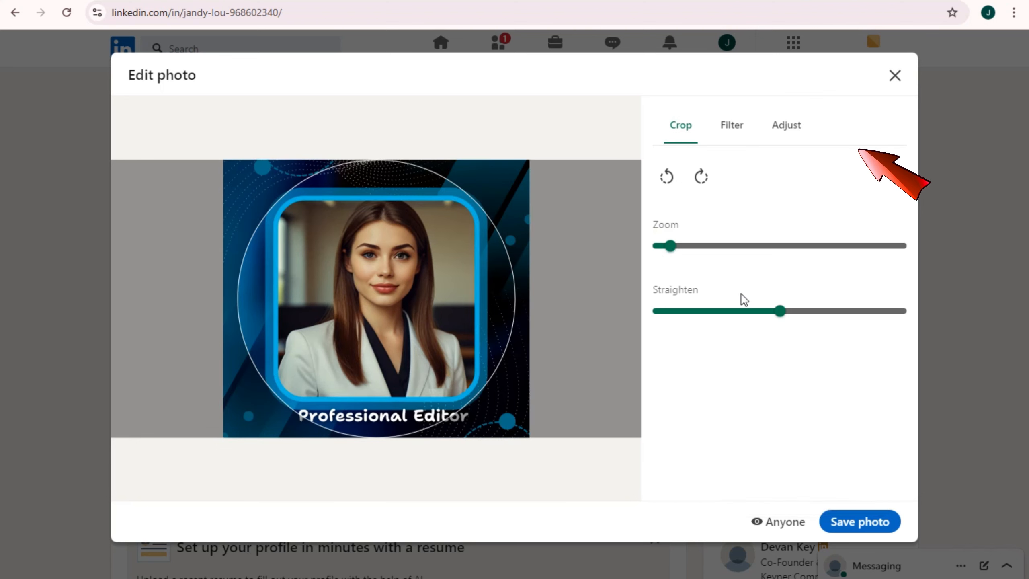
{"action": "left_click_drag", "start_coordinate": [772, 317], "coordinate": [766, 319]}
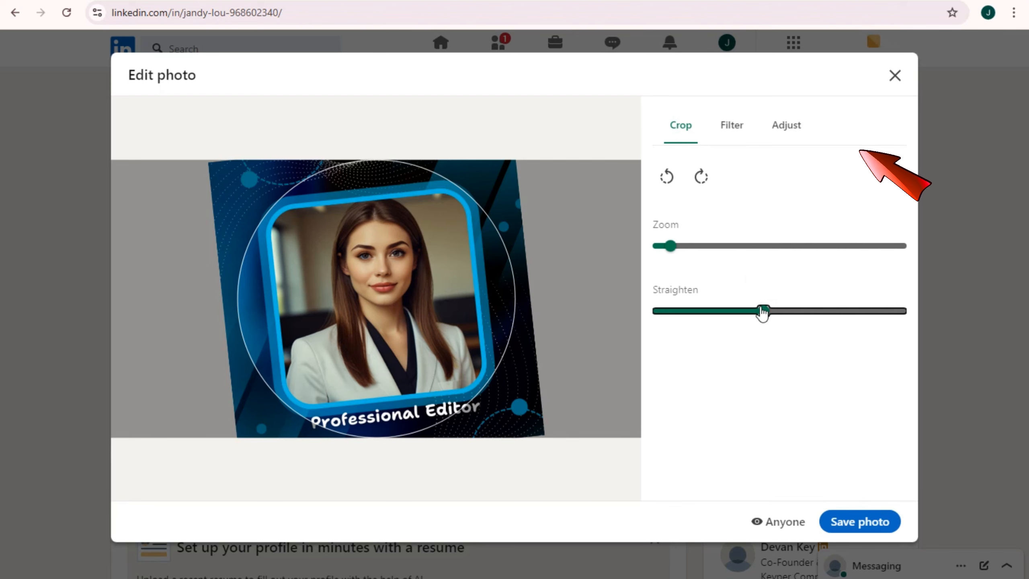
{"action": "left_click_drag", "start_coordinate": [762, 313], "coordinate": [782, 311]}
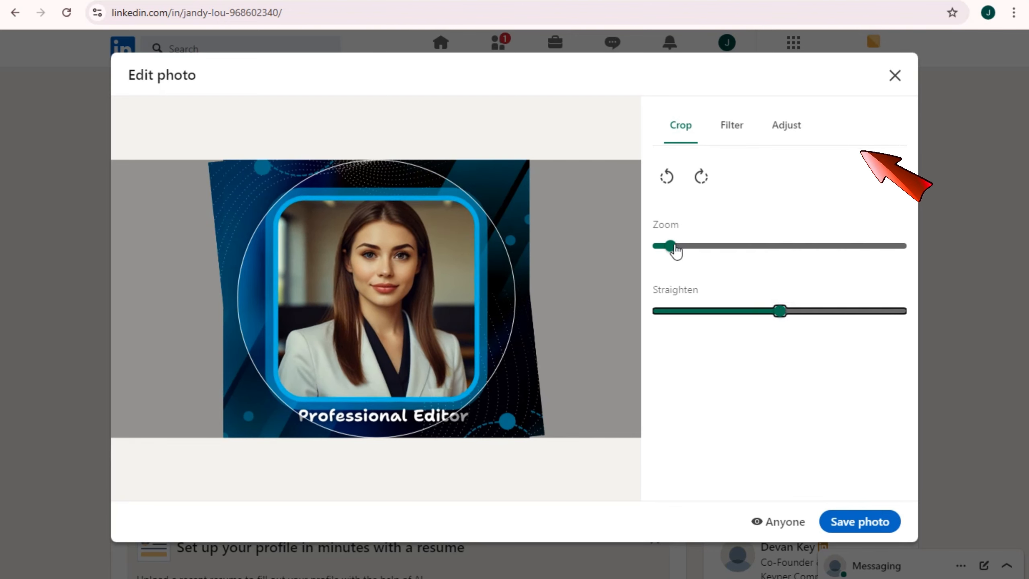
{"action": "left_click", "coordinate": [675, 246]}
{"action": "left_click_drag", "start_coordinate": [504, 292], "coordinate": [438, 287]}
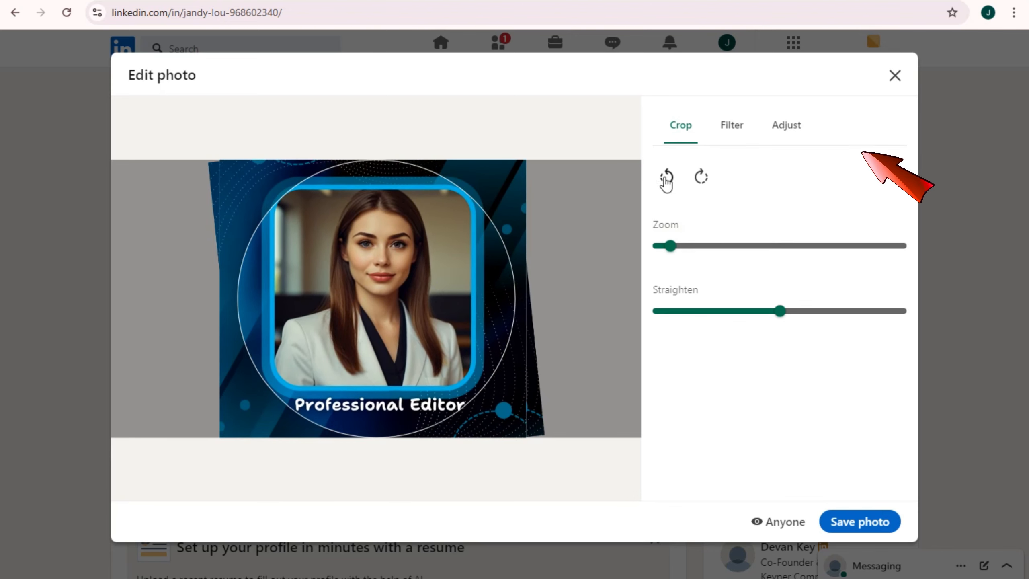
{"action": "left_click_drag", "start_coordinate": [670, 254], "coordinate": [662, 253]}
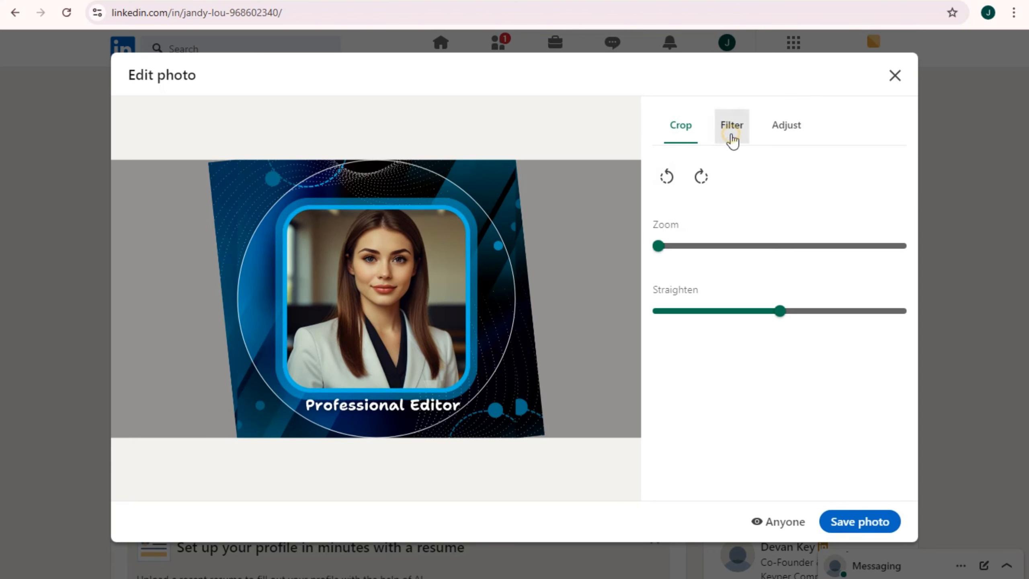
Lower the photo's brightness to -5, make it visible to Anyone, and save it
{"action": "left_click", "coordinate": [732, 138]}
{"action": "left_click", "coordinate": [797, 138]}
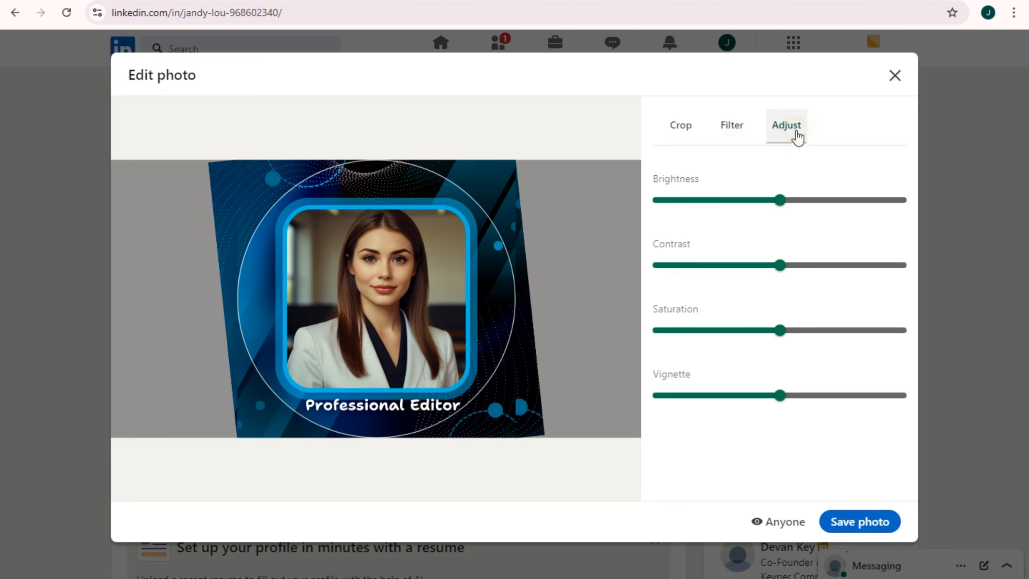
{"action": "mouse_move", "coordinate": [779, 200]}
{"action": "left_mouse_down"}
{"action": "mouse_move", "coordinate": [820, 203]}
{"action": "mouse_move", "coordinate": [764, 205]}
{"action": "left_mouse_up"}
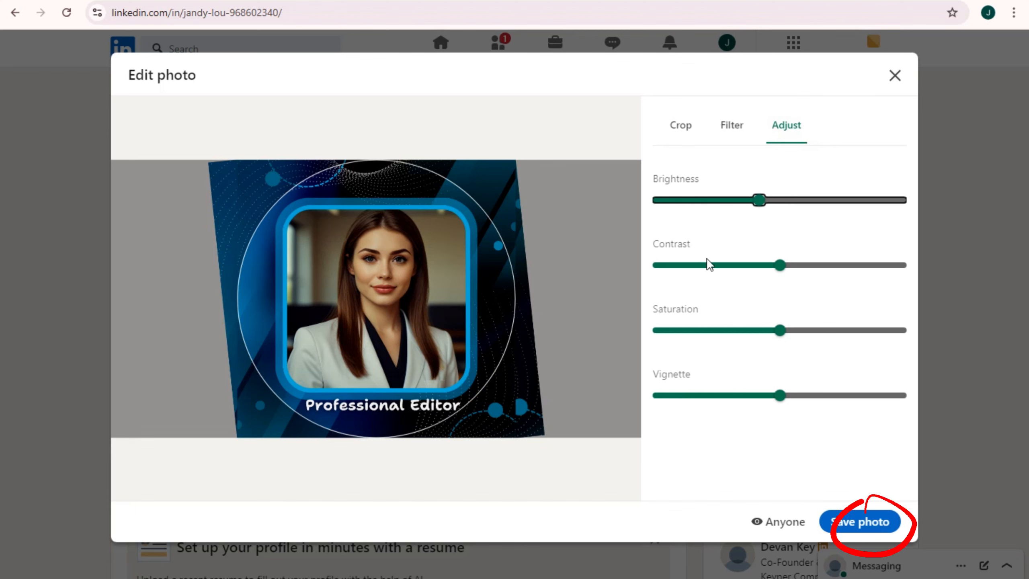
{"action": "left_click", "coordinate": [780, 523]}
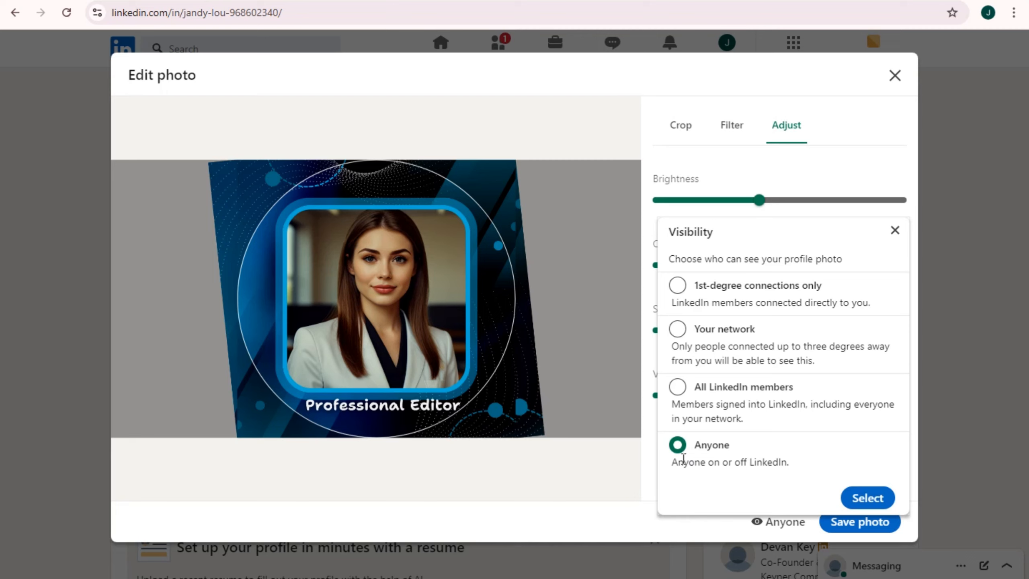
{"action": "left_click", "coordinate": [868, 498]}
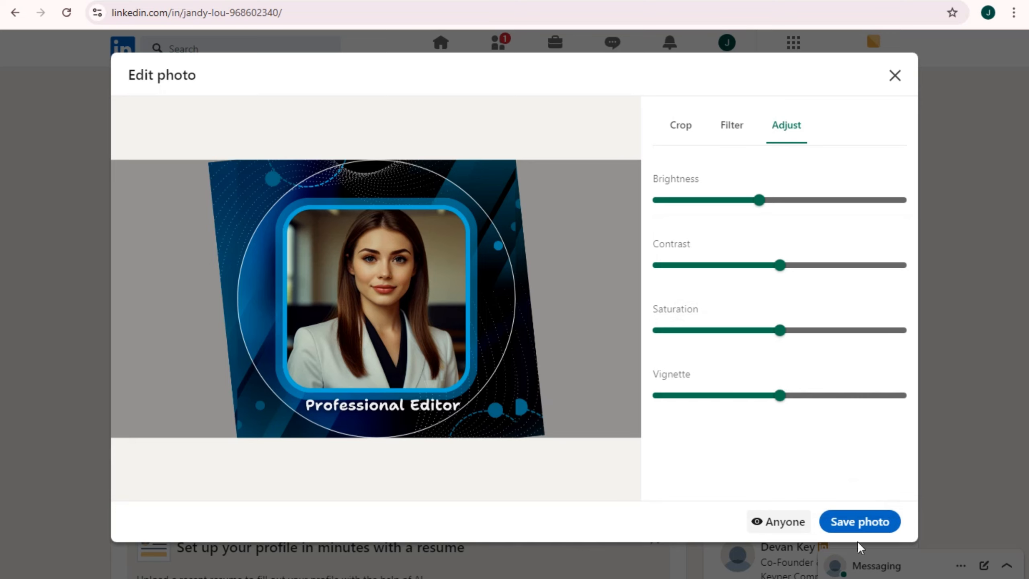
{"action": "left_click", "coordinate": [855, 522]}
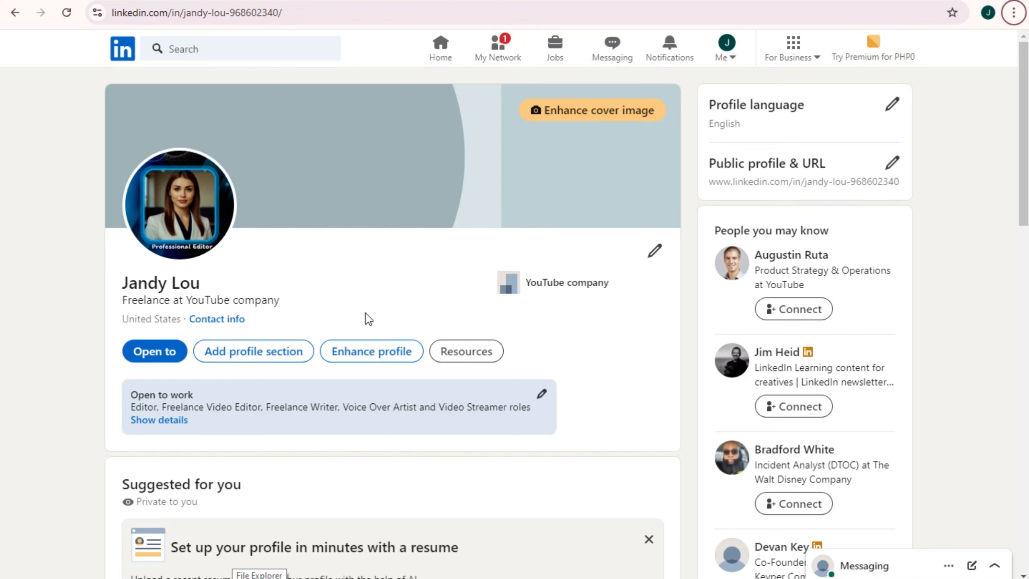
Scroll down the profile page, past the open-to-work roles, to the Interests section
{"action": "scroll", "coordinate": [385, 387], "scroll_direction": "down", "scroll_amount": 8}
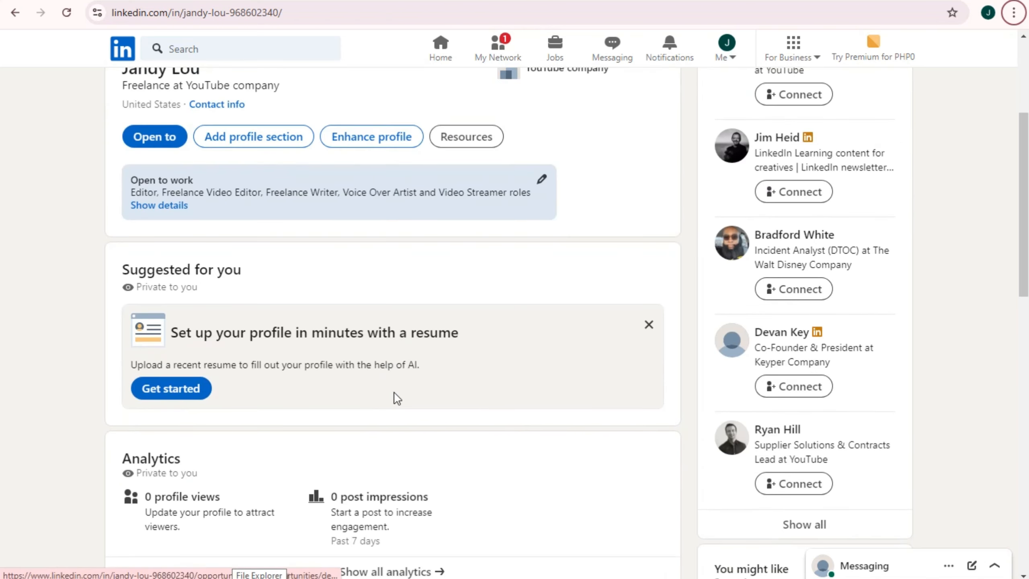
{"action": "scroll", "coordinate": [400, 401], "scroll_direction": "down", "scroll_amount": 8}
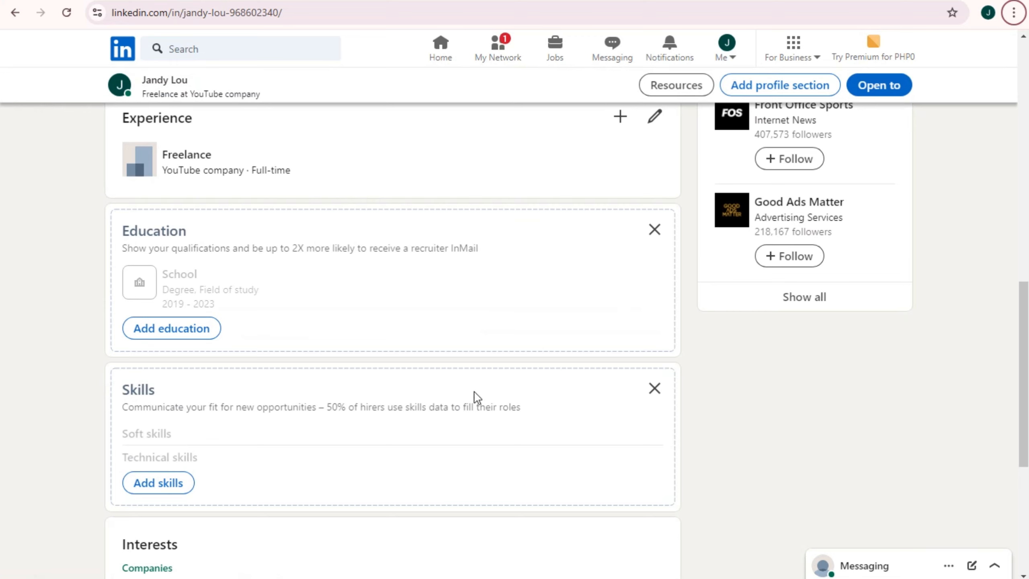
{"action": "scroll", "coordinate": [405, 295], "scroll_direction": "up", "scroll_amount": 2}
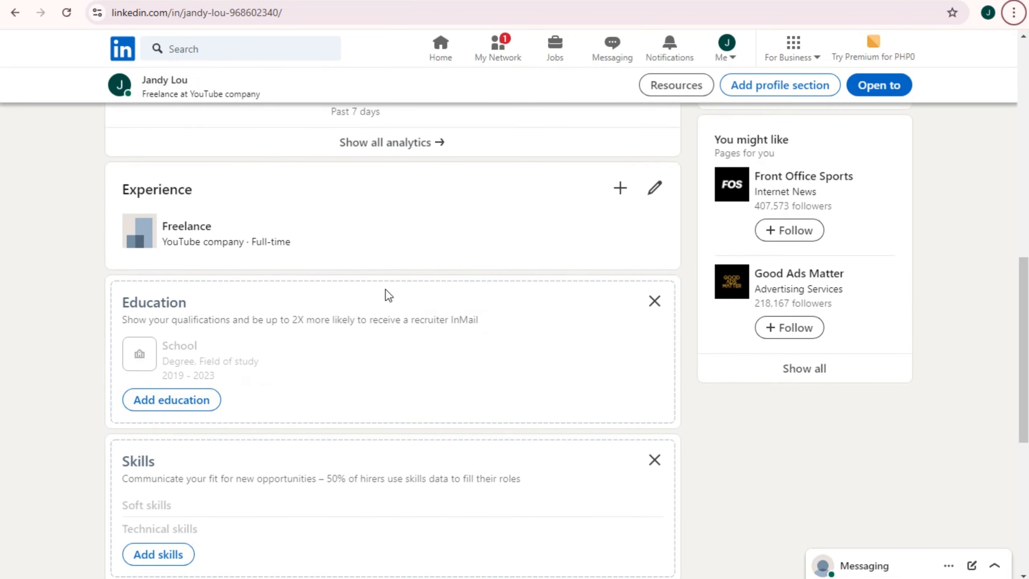
{"action": "scroll", "coordinate": [218, 353], "scroll_direction": "down", "scroll_amount": 2}
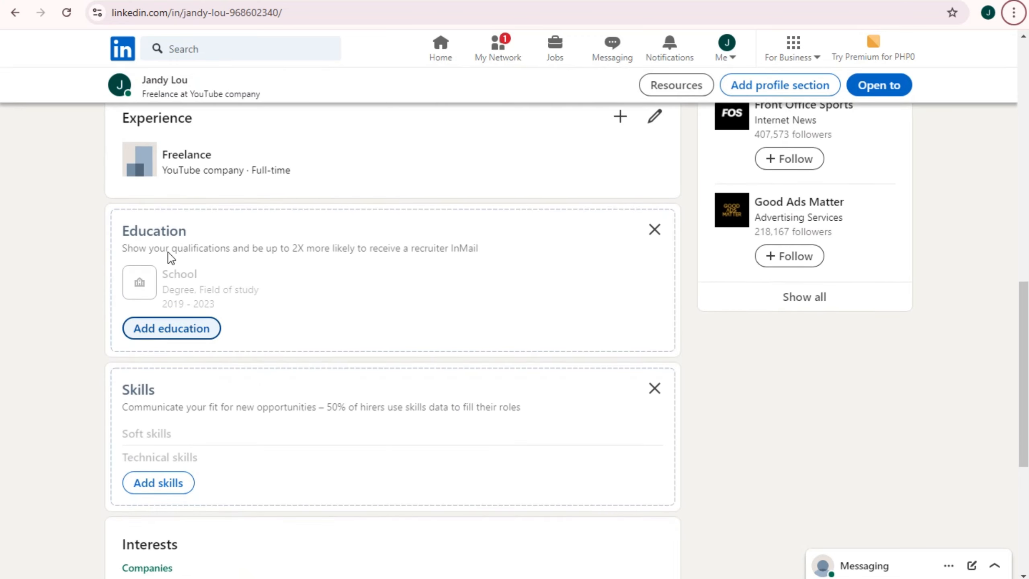
{"action": "left_click_drag", "start_coordinate": [125, 232], "coordinate": [193, 232]}
{"action": "scroll", "coordinate": [218, 358], "scroll_direction": "down", "scroll_amount": 2}
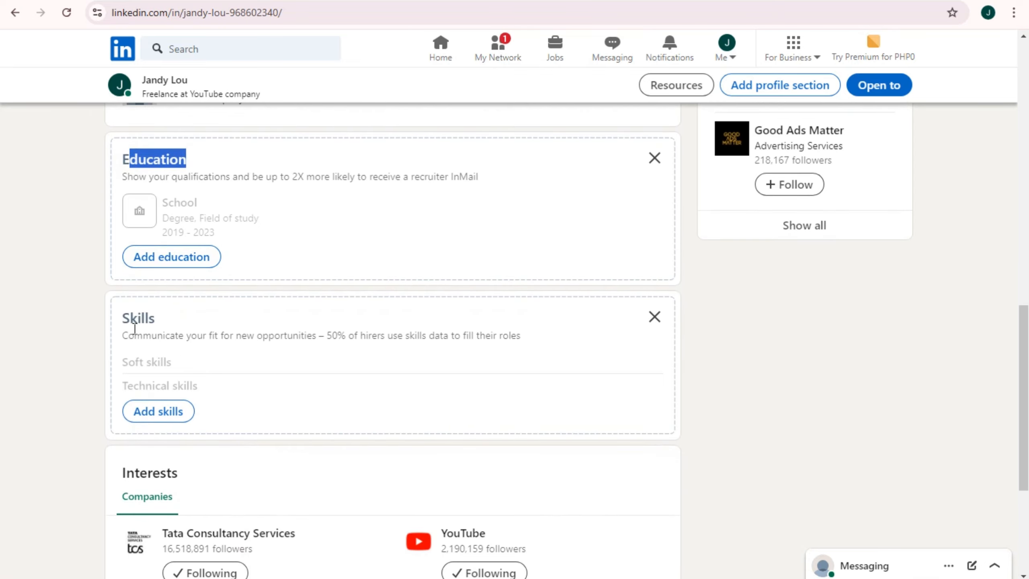
{"action": "left_click_drag", "start_coordinate": [128, 318], "coordinate": [193, 322]}
{"action": "scroll", "coordinate": [191, 411], "scroll_direction": "down", "scroll_amount": 4}
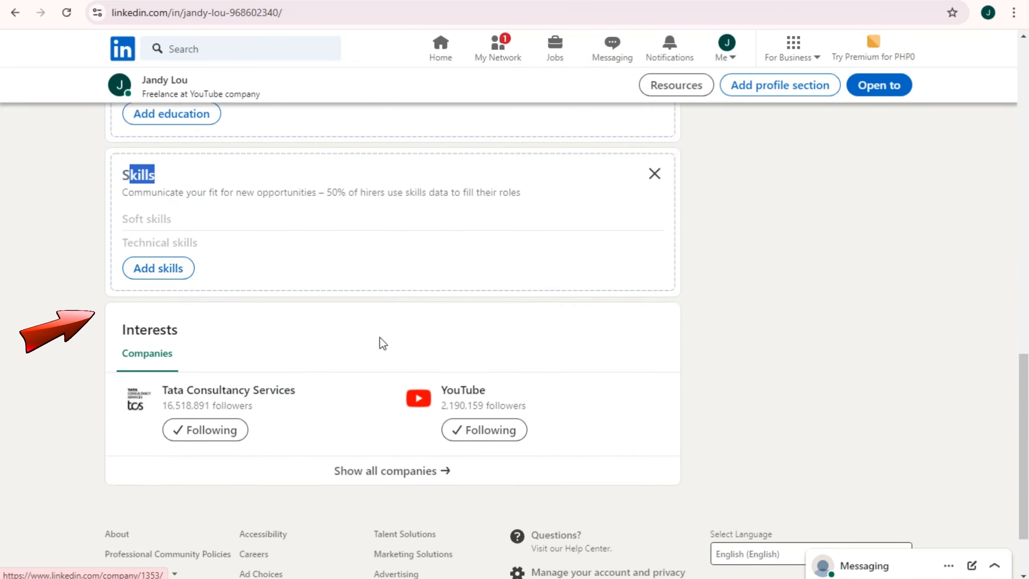
{"action": "scroll", "coordinate": [271, 380], "scroll_direction": "down", "scroll_amount": 3}
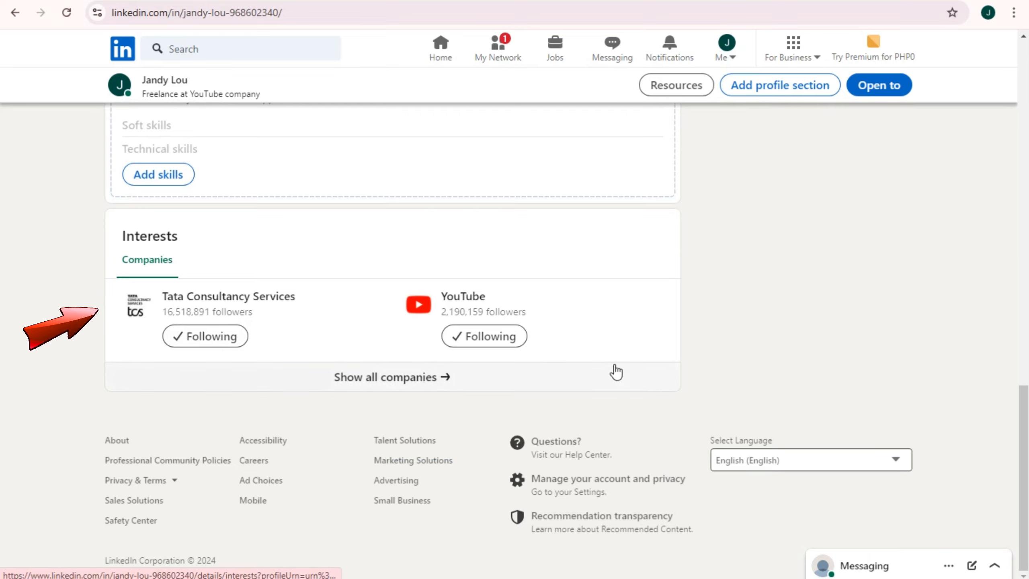
{"action": "scroll", "coordinate": [616, 370], "scroll_direction": "up", "scroll_amount": 12}
{"action": "scroll", "coordinate": [608, 389], "scroll_direction": "up", "scroll_amount": 10}
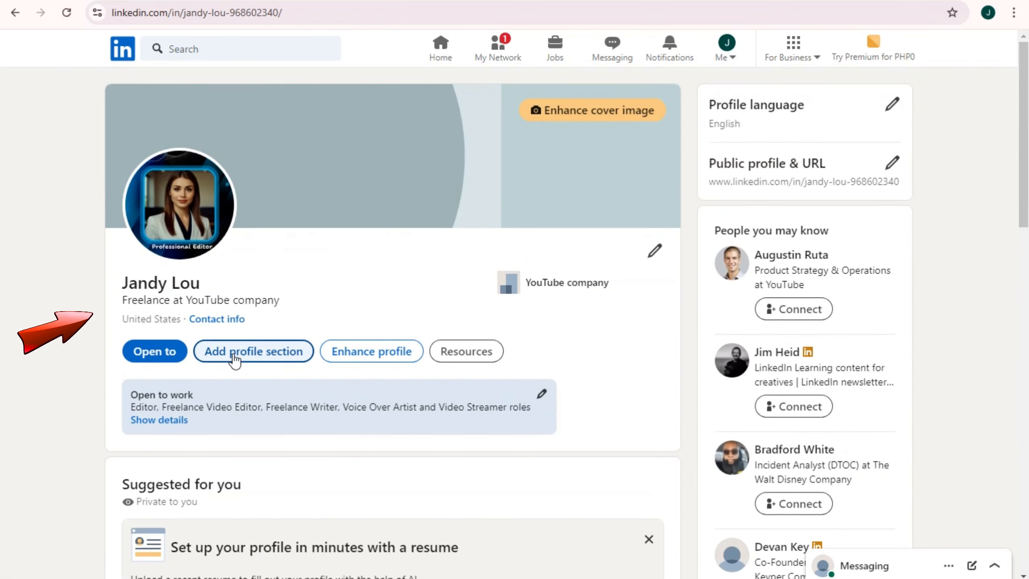
{"action": "left_click", "coordinate": [234, 352]}
{"action": "scroll", "coordinate": [453, 297], "scroll_direction": "down", "scroll_amount": 1}
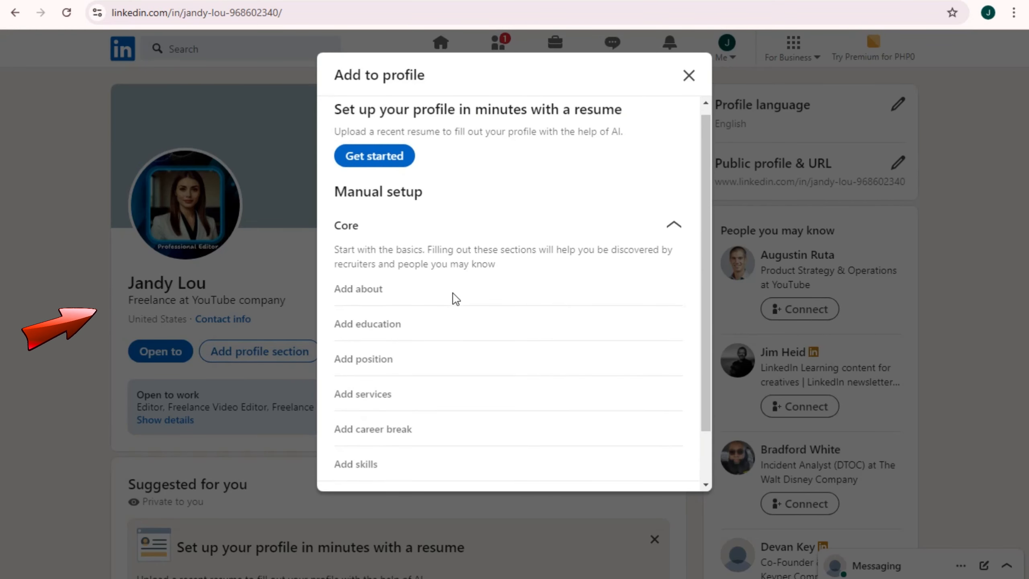
{"action": "left_click", "coordinate": [689, 76]}
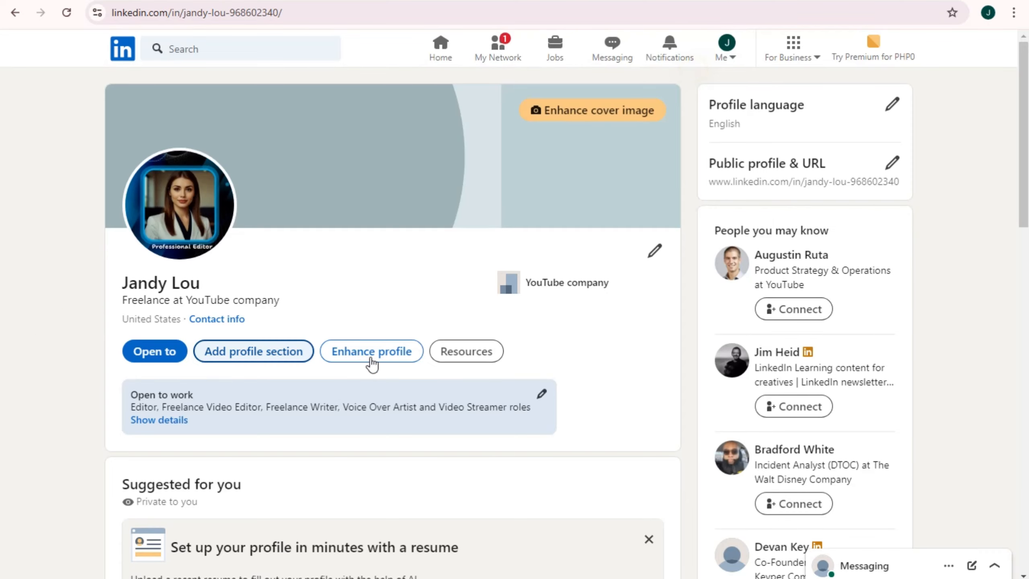
{"action": "left_click", "coordinate": [365, 360]}
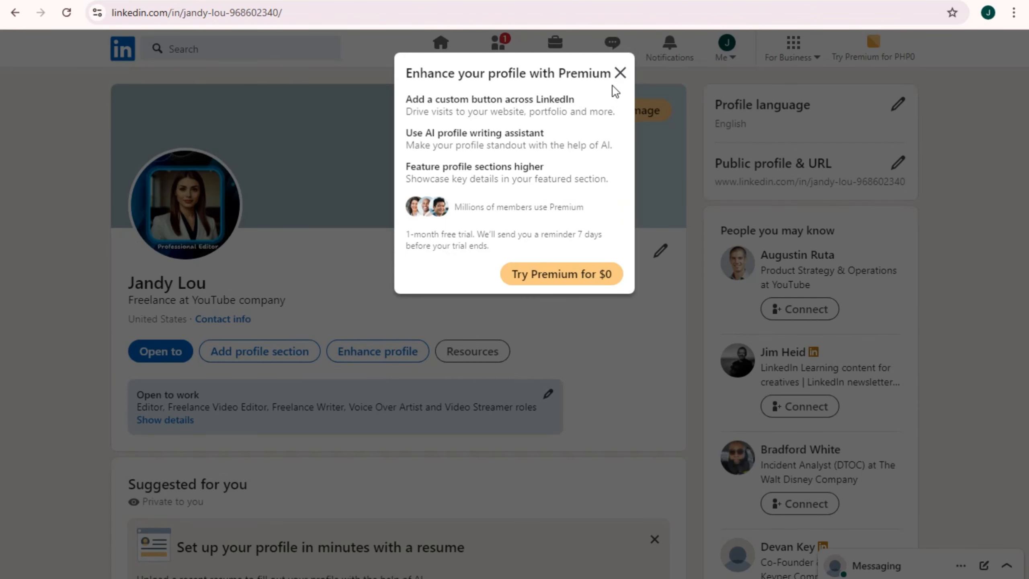
{"action": "left_click", "coordinate": [618, 74]}
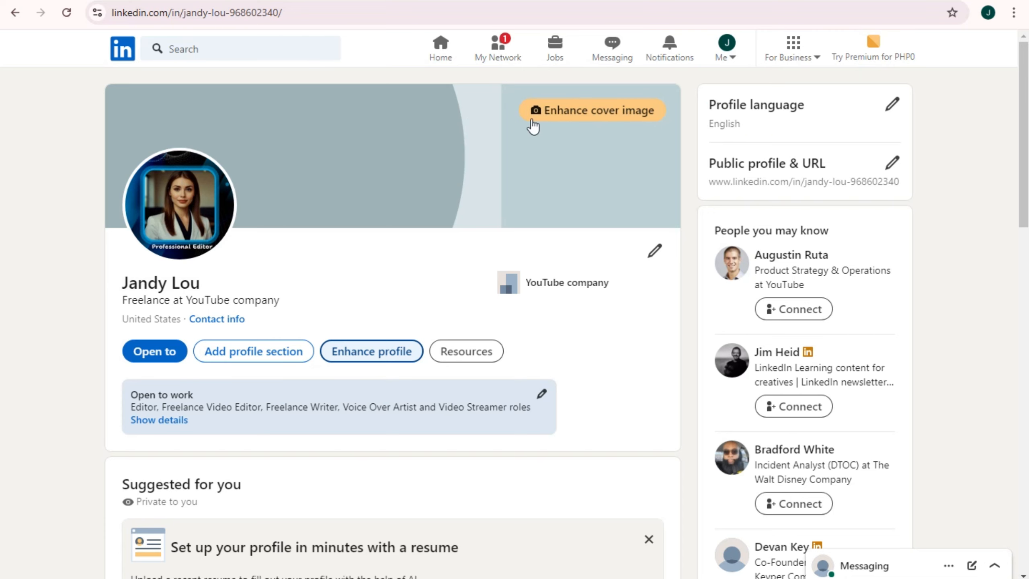
In a new tab, search Google for 'linkedin banner' and view the image results
{"action": "key", "text": "ctrl+t"}
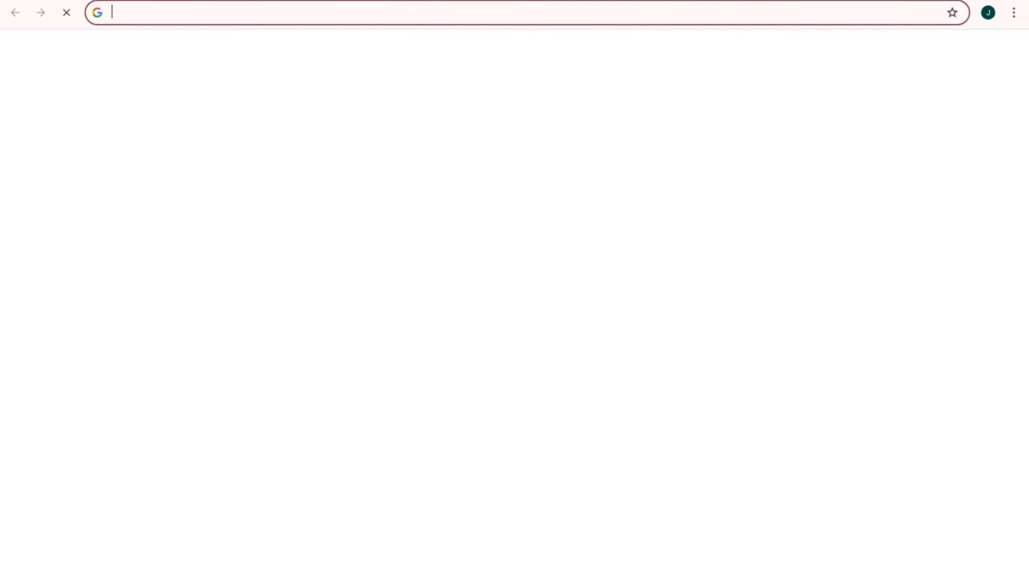
{"action": "type", "text": "lio"}
{"action": "key", "text": "BackSpace"}
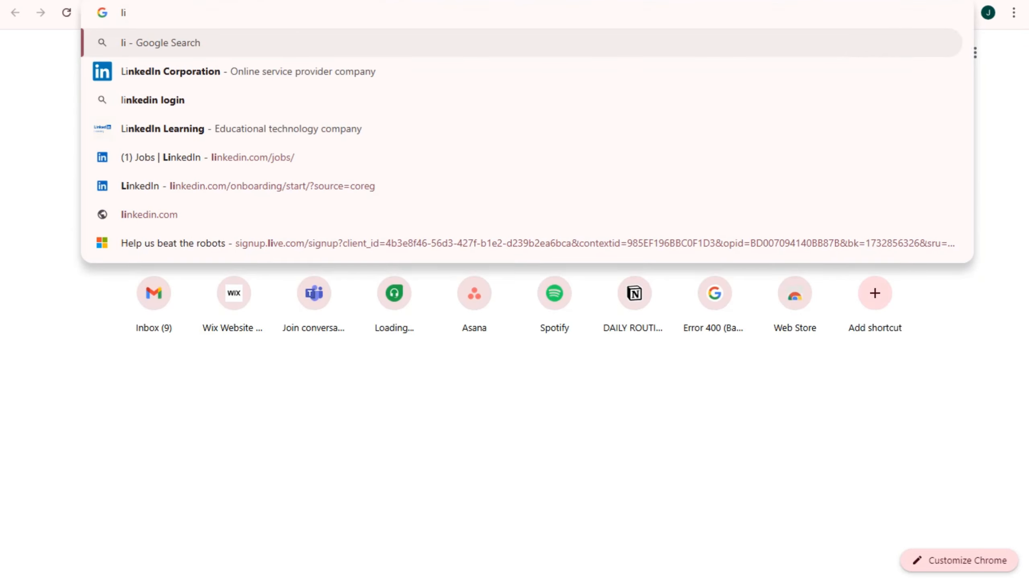
{"action": "type", "text": "nkedin "}
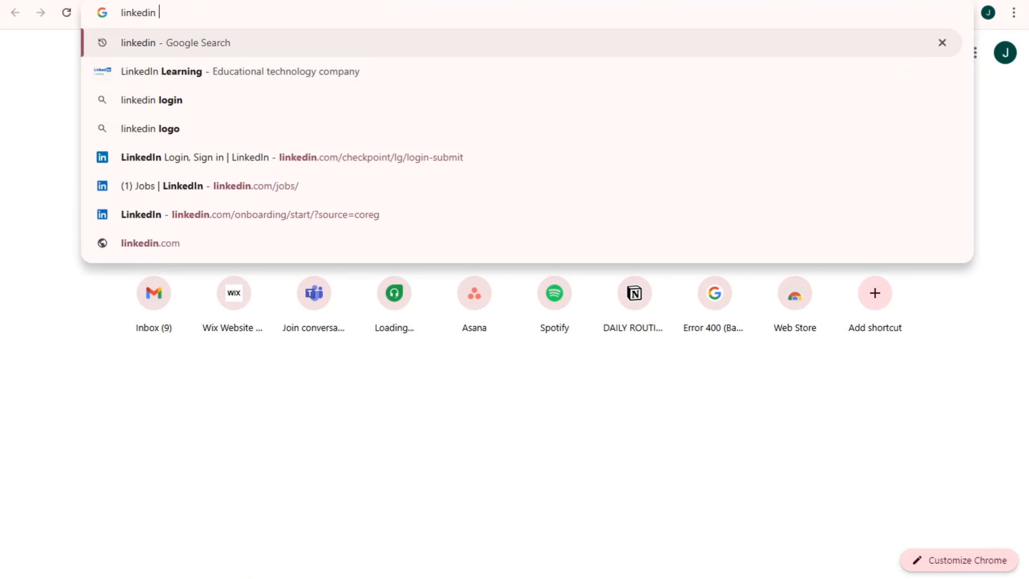
{"action": "type", "text": "banner"}
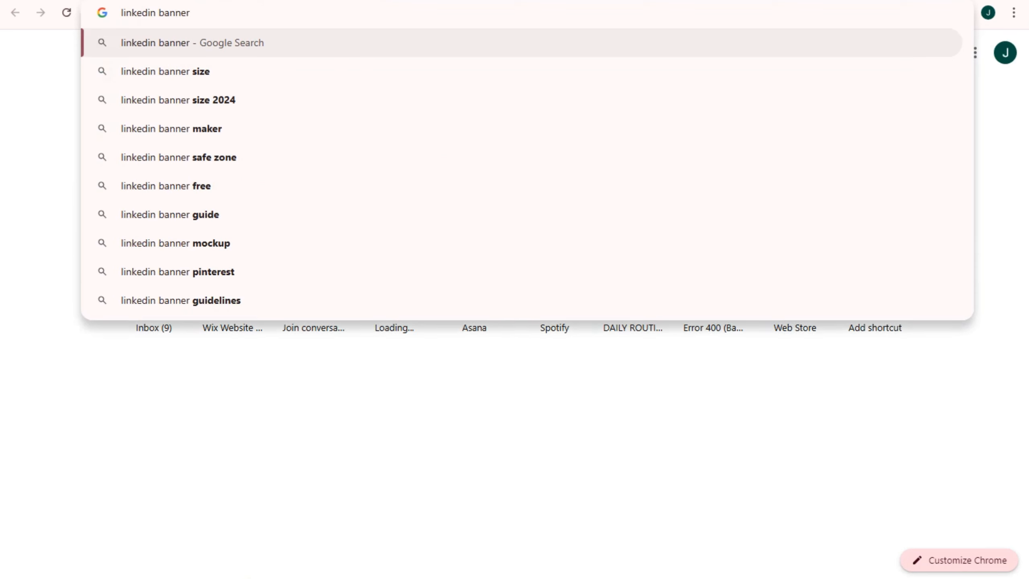
{"action": "key", "text": "Return"}
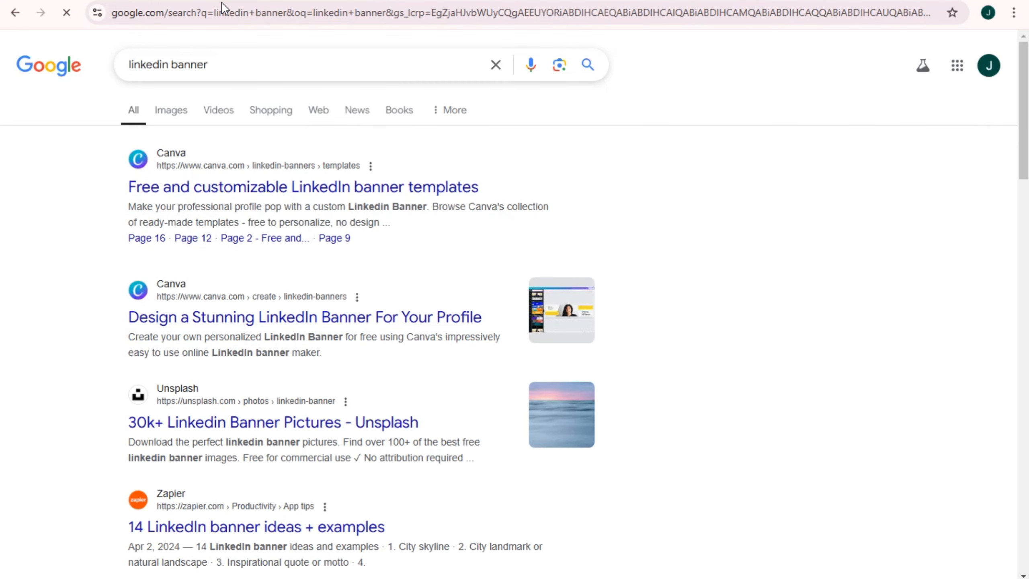
{"action": "left_click", "coordinate": [182, 115]}
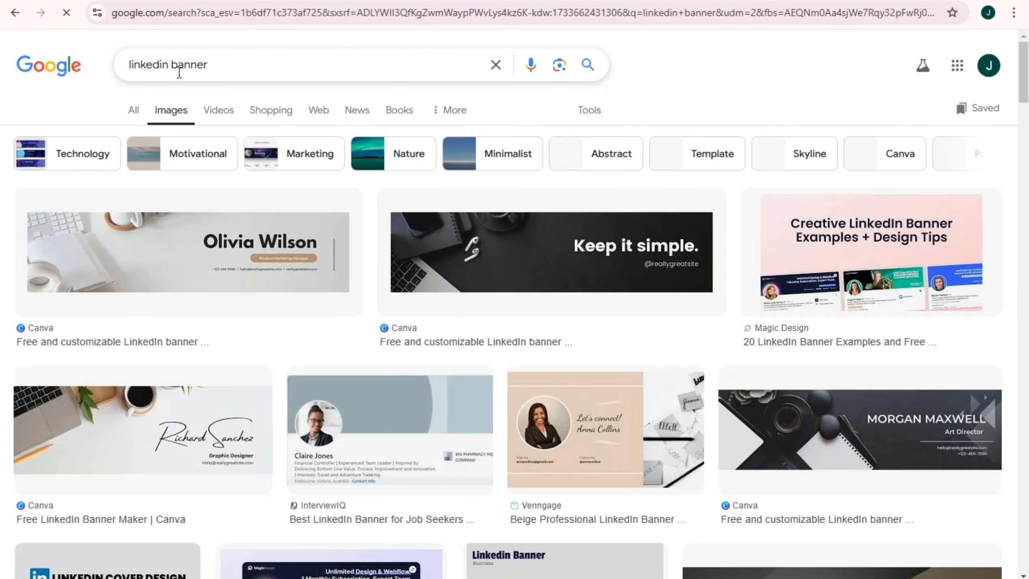
{"action": "scroll", "coordinate": [770, 470], "scroll_direction": "down", "scroll_amount": 6}
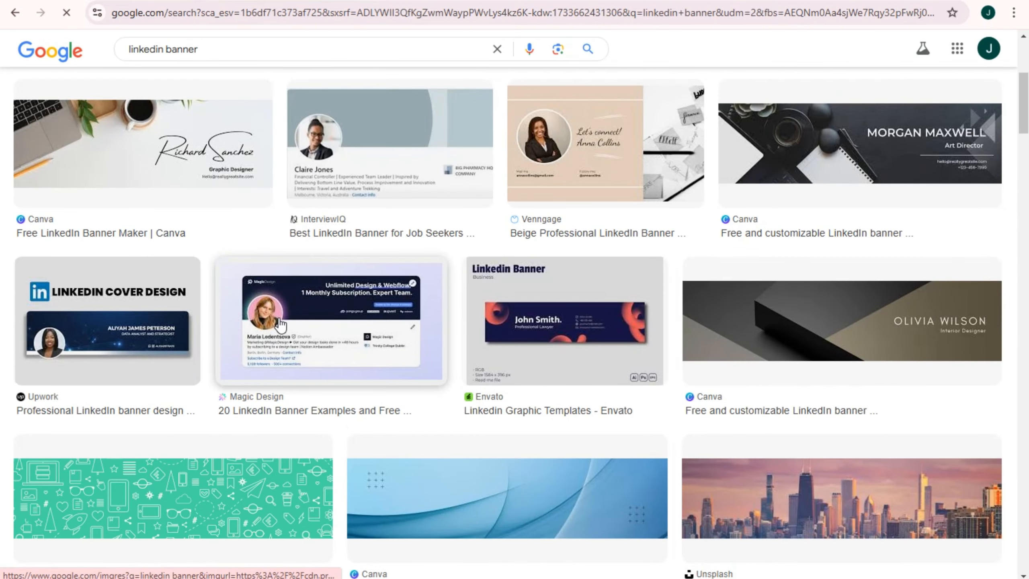
Preview the Magic Design, Upwork, YouTube and Freepik banners, ending on the Pinterest Canva template
{"action": "left_click", "coordinate": [281, 323]}
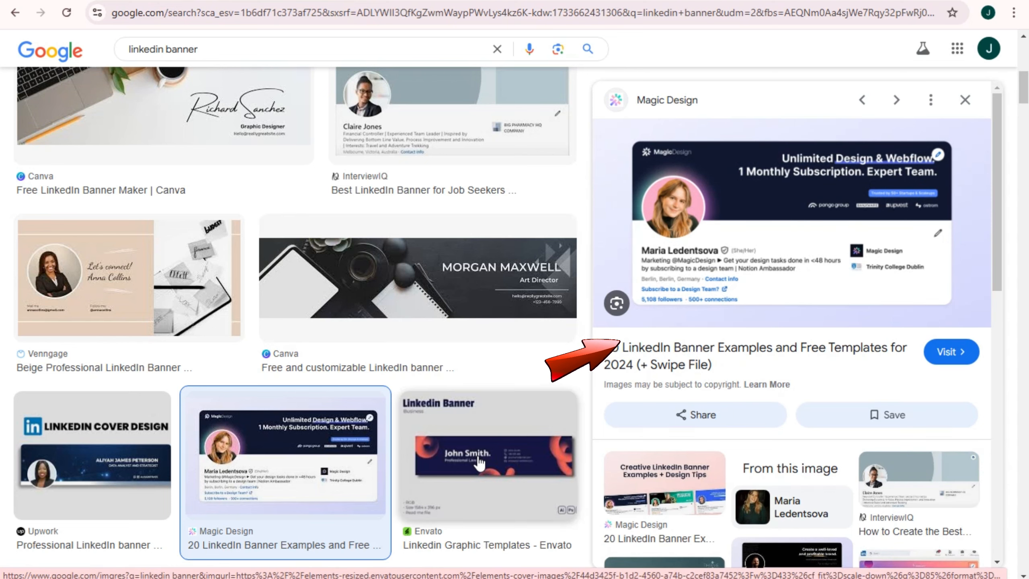
{"action": "scroll", "coordinate": [75, 381], "scroll_direction": "down", "scroll_amount": 2}
{"action": "left_click", "coordinate": [76, 382]}
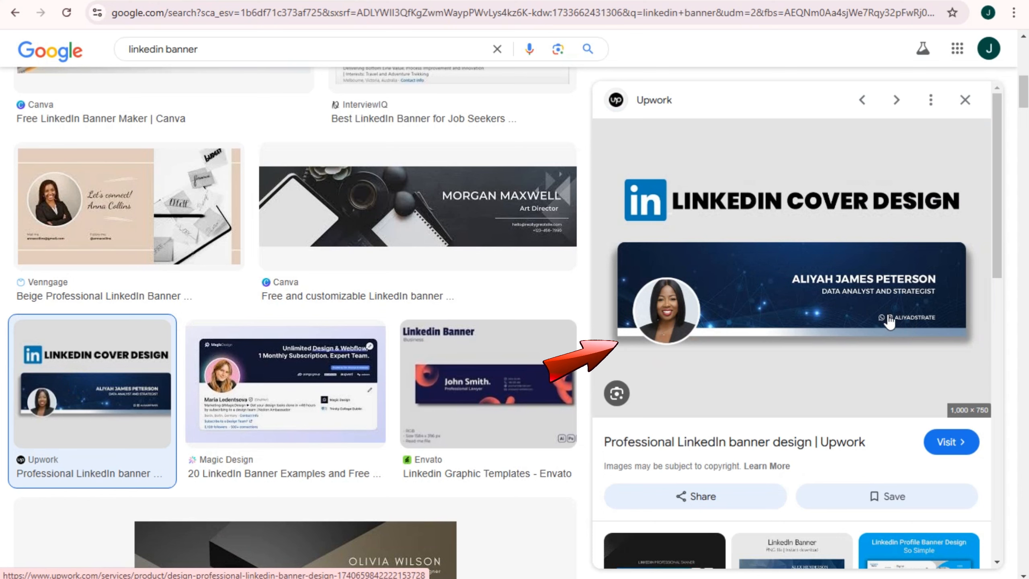
{"action": "scroll", "coordinate": [886, 326], "scroll_direction": "down", "scroll_amount": 2}
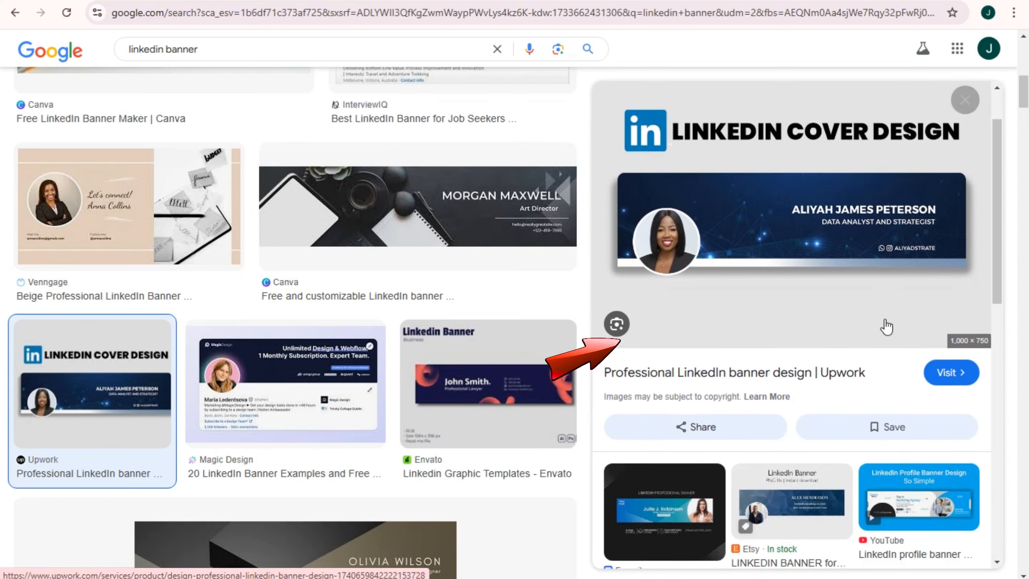
{"action": "left_click", "coordinate": [894, 497]}
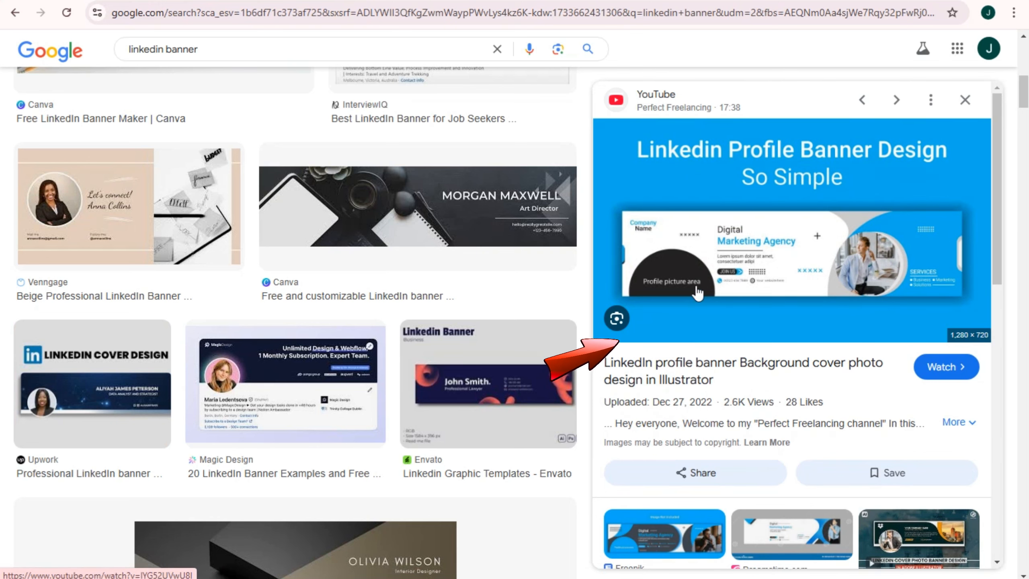
{"action": "scroll", "coordinate": [875, 492], "scroll_direction": "down", "scroll_amount": 5}
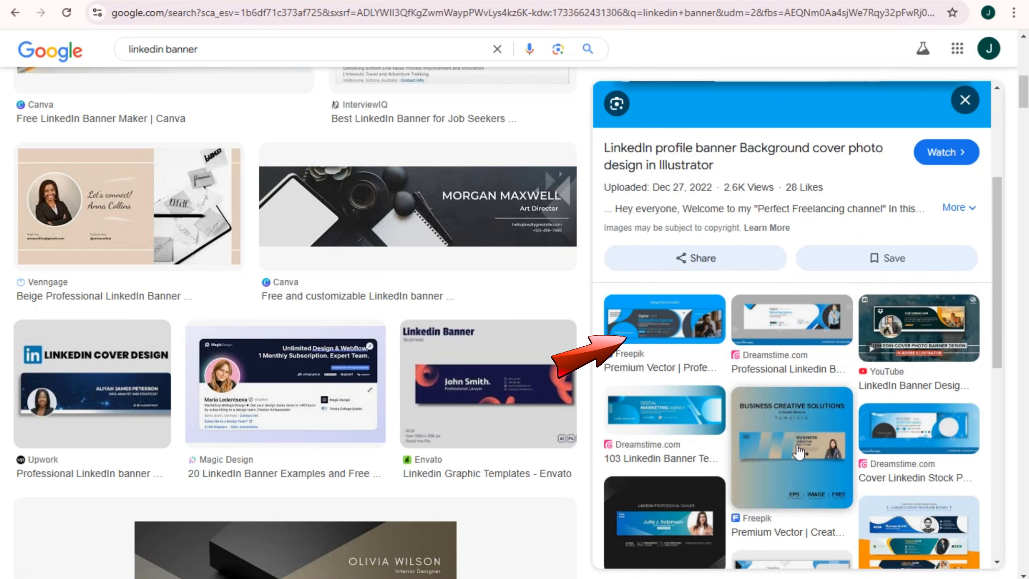
{"action": "left_click", "coordinate": [669, 329]}
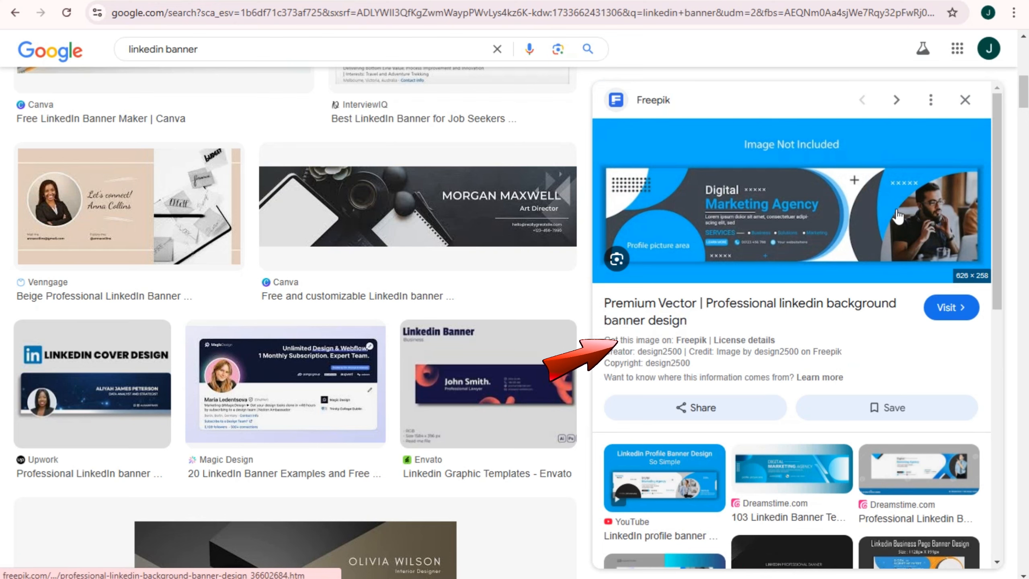
{"action": "scroll", "coordinate": [898, 217], "scroll_direction": "down", "scroll_amount": 2}
{"action": "scroll", "coordinate": [423, 420], "scroll_direction": "down", "scroll_amount": 5}
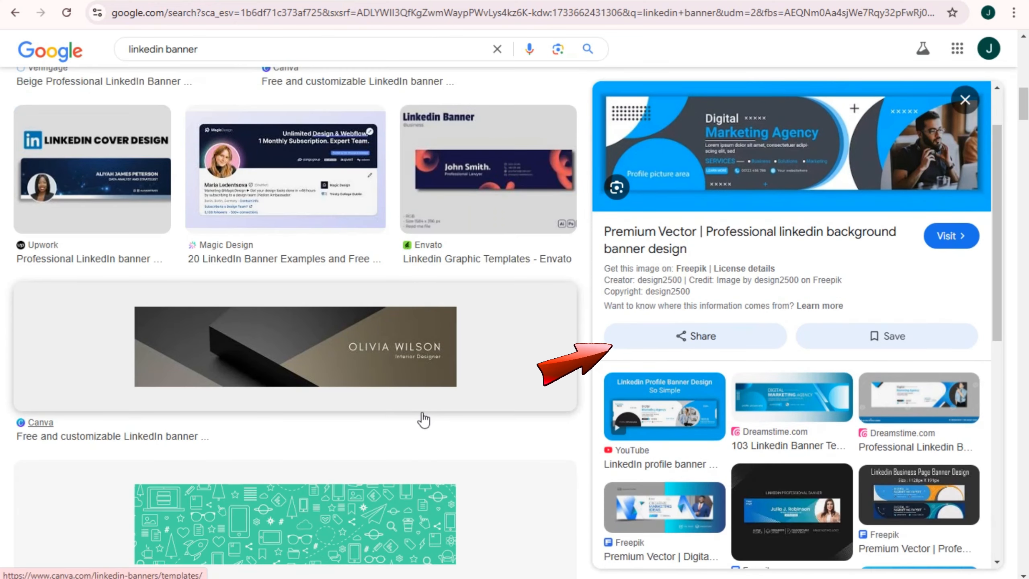
{"action": "scroll", "coordinate": [424, 420], "scroll_direction": "down", "scroll_amount": 15}
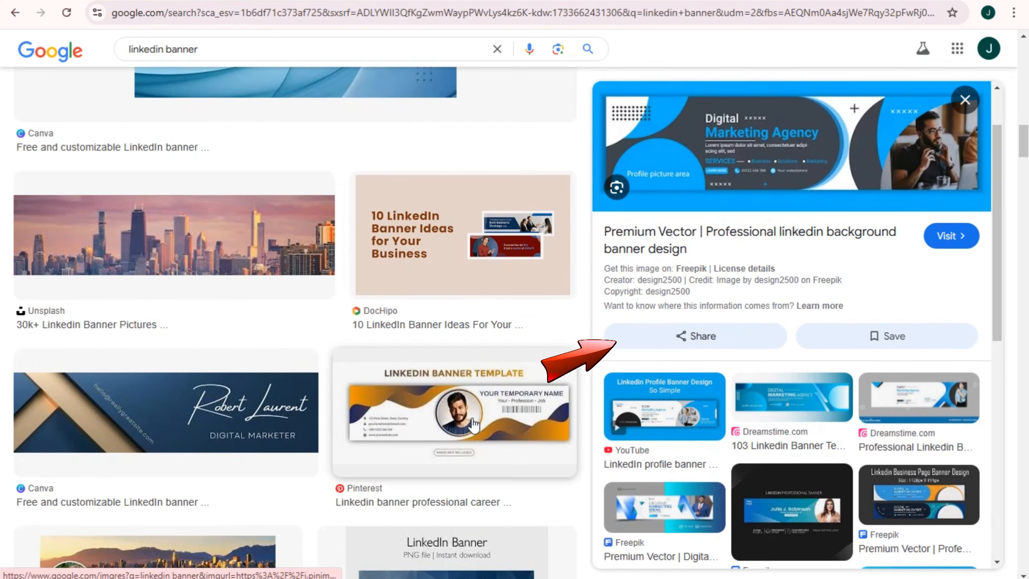
{"action": "scroll", "coordinate": [475, 423], "scroll_direction": "down", "scroll_amount": 8}
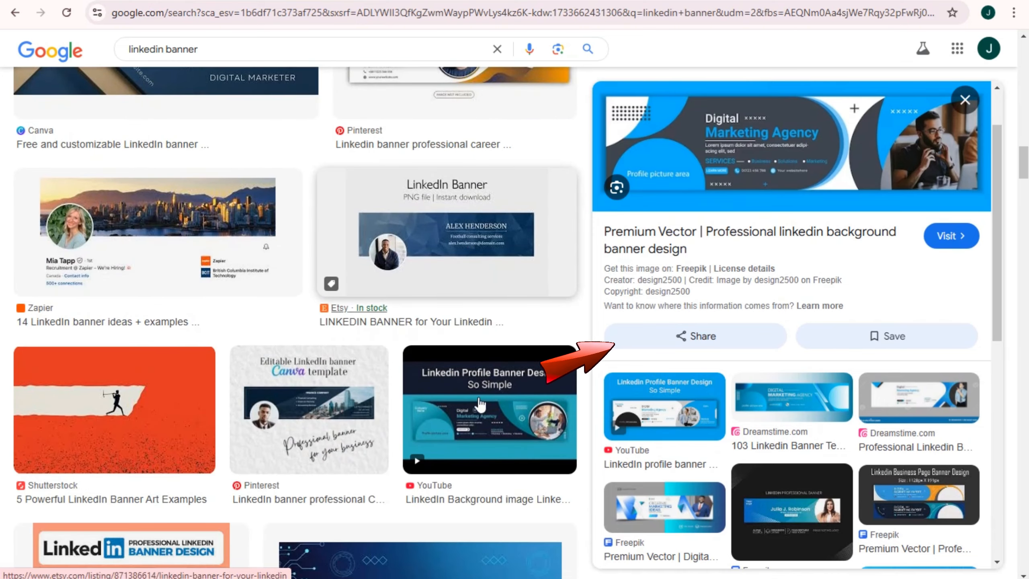
{"action": "left_click", "coordinate": [308, 407]}
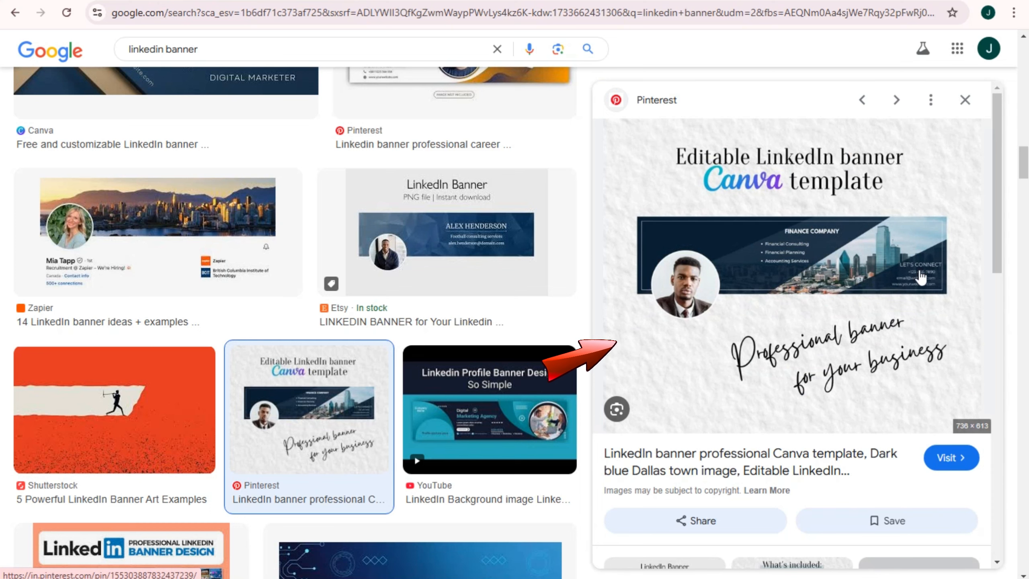
{"action": "scroll", "coordinate": [445, 437], "scroll_direction": "down", "scroll_amount": 2}
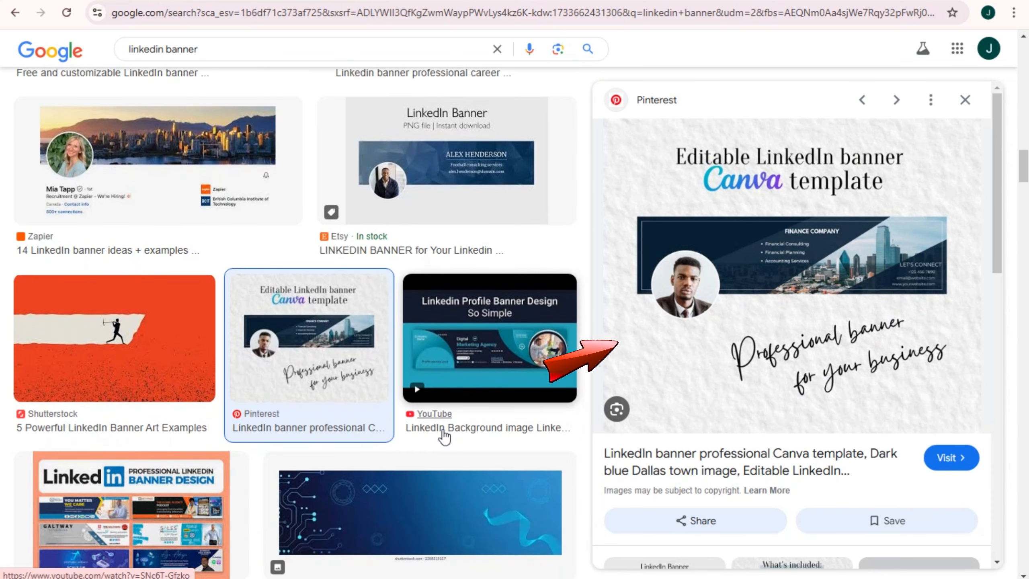
{"action": "scroll", "coordinate": [444, 437], "scroll_direction": "down", "scroll_amount": 7}
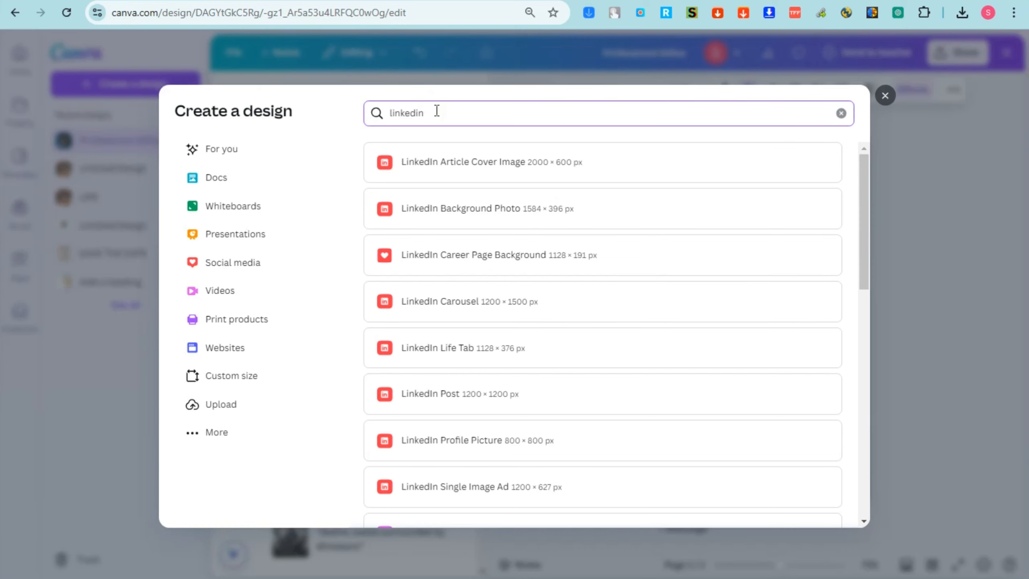
Search 'linkedin bann' and create a blank 1128 × 191 px LinkedIn Career Page Background design
{"action": "type", "text": "bann"}
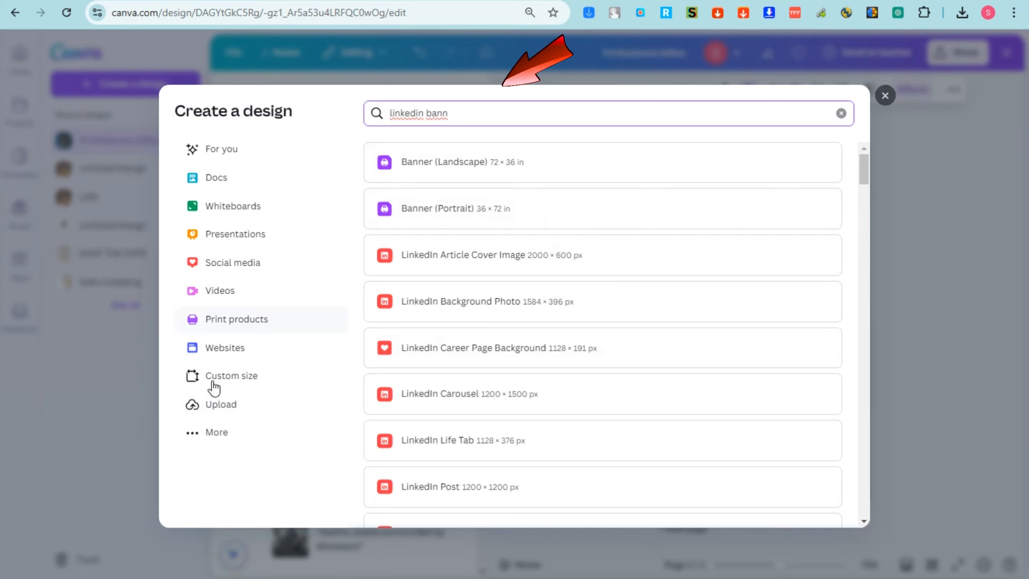
{"action": "key", "text": "alt"}
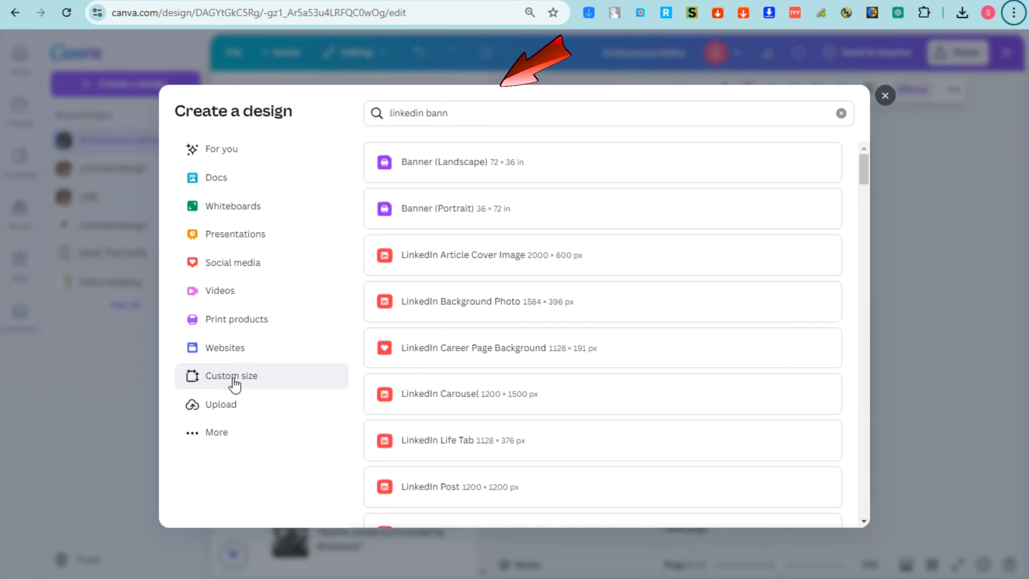
{"action": "left_click", "coordinate": [474, 351]}
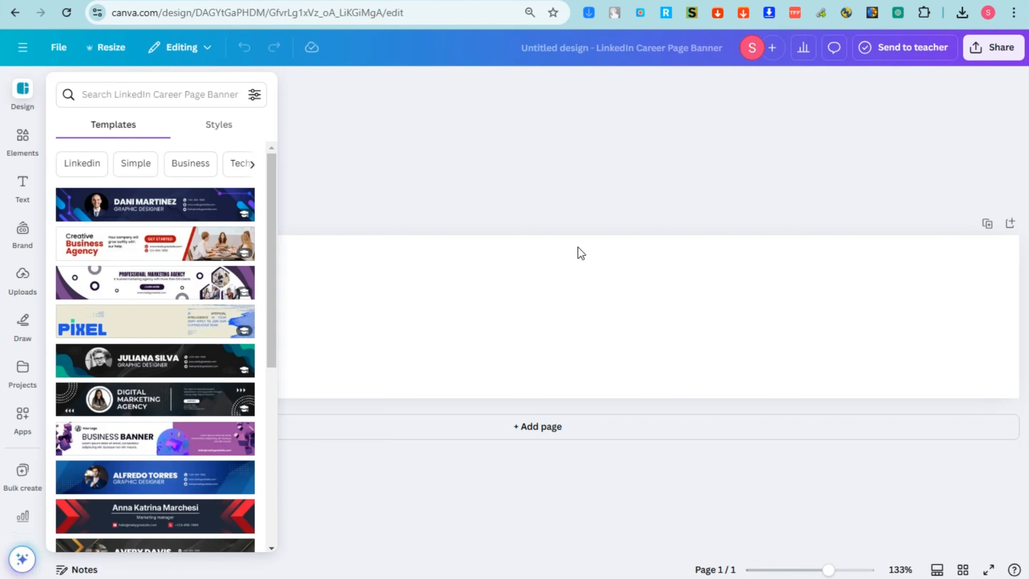
{"action": "left_click", "coordinate": [579, 527]}
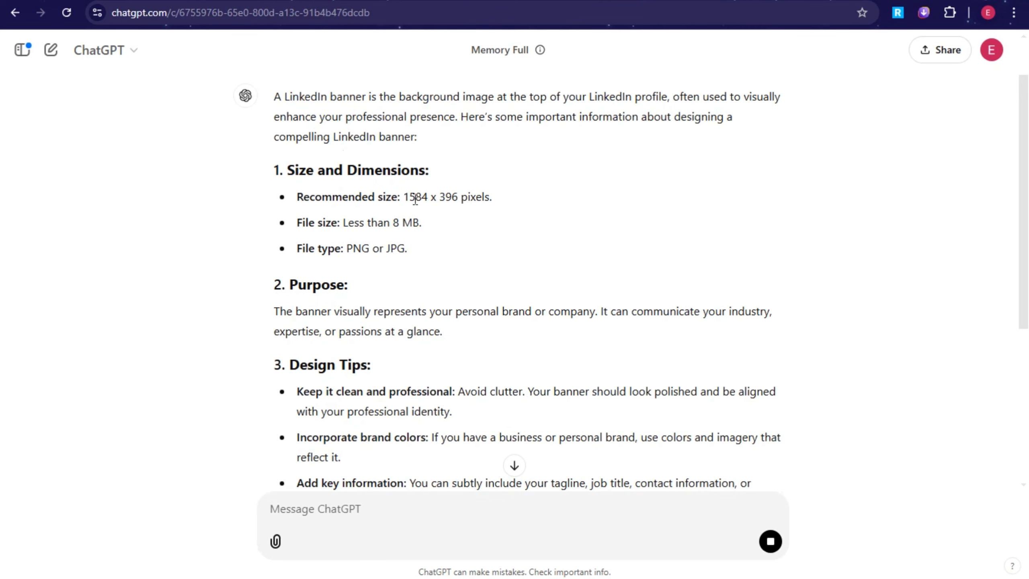
Read through ChatGPT's Purpose paragraph and the clean-design and brand-colour tips, highlighting key passages
{"action": "scroll", "coordinate": [320, 220], "scroll_direction": "down", "scroll_amount": 2}
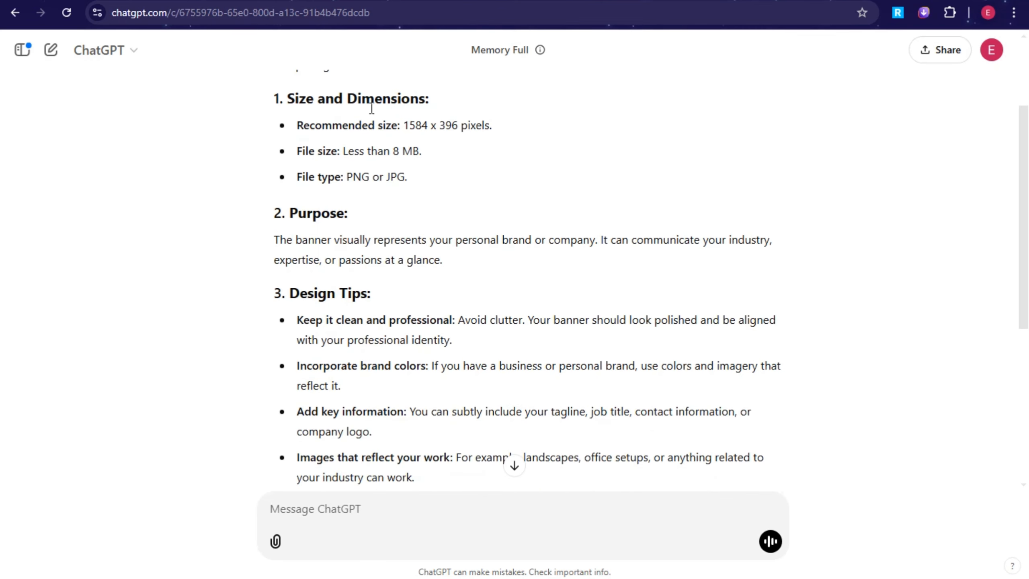
{"action": "scroll", "coordinate": [395, 230], "scroll_direction": "down", "scroll_amount": 2}
{"action": "left_click_drag", "start_coordinate": [269, 167], "coordinate": [778, 188]}
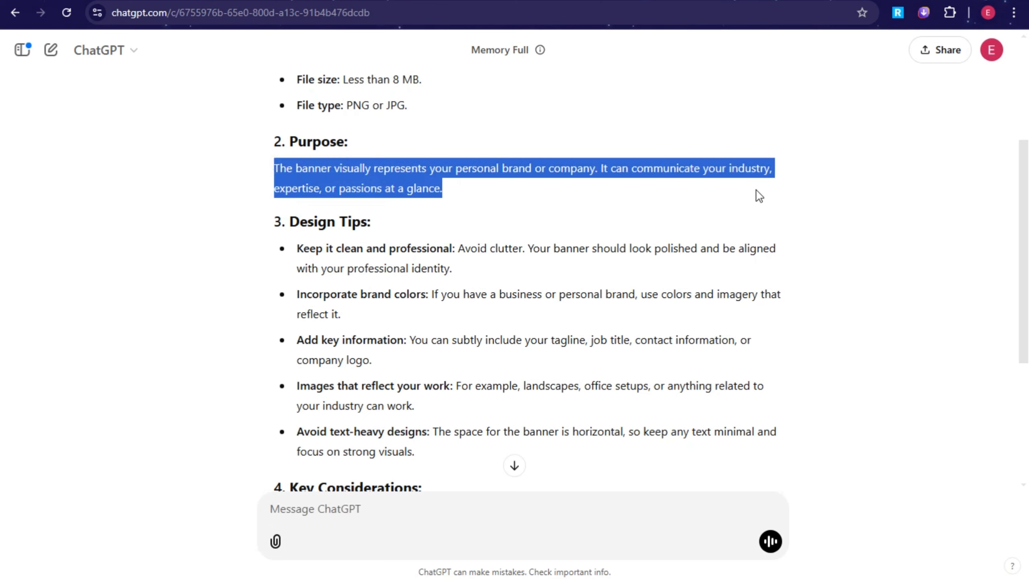
{"action": "left_click", "coordinate": [464, 199]}
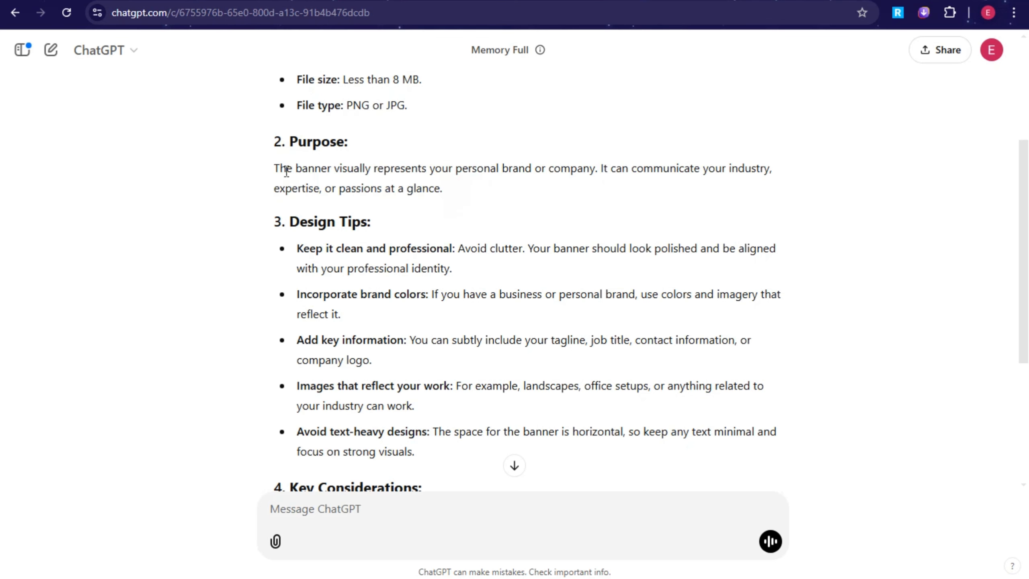
{"action": "left_click_drag", "start_coordinate": [286, 171], "coordinate": [454, 188]}
{"action": "left_click", "coordinate": [470, 202]}
{"action": "scroll", "coordinate": [453, 217], "scroll_direction": "down", "scroll_amount": 2}
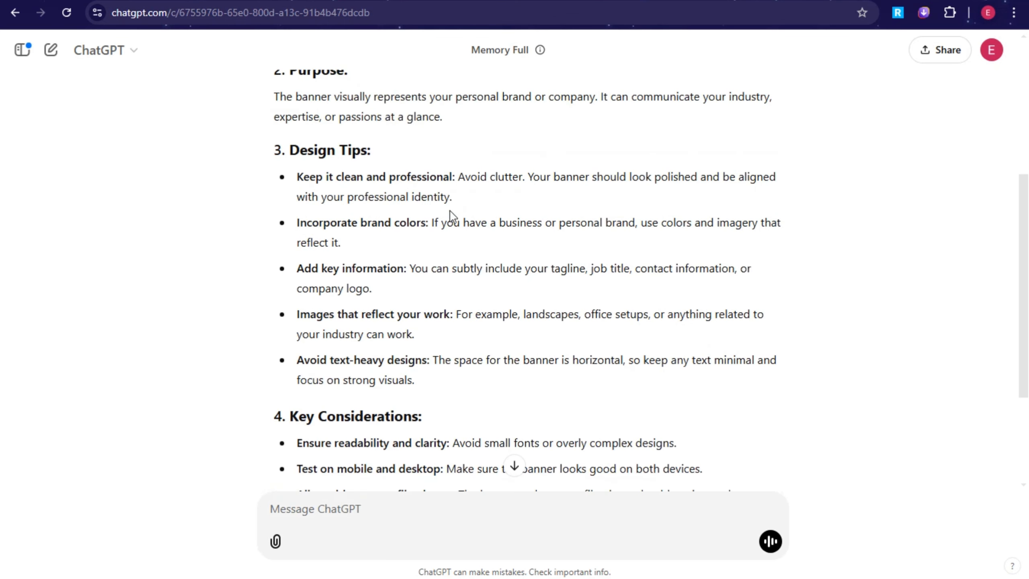
{"action": "left_click_drag", "start_coordinate": [301, 148], "coordinate": [371, 151]}
{"action": "left_click_drag", "start_coordinate": [297, 177], "coordinate": [717, 202]}
{"action": "left_click", "coordinate": [516, 199]}
{"action": "left_click", "coordinate": [342, 236]}
{"action": "left_click_drag", "start_coordinate": [298, 223], "coordinate": [429, 249]}
{"action": "left_click", "coordinate": [418, 230]}
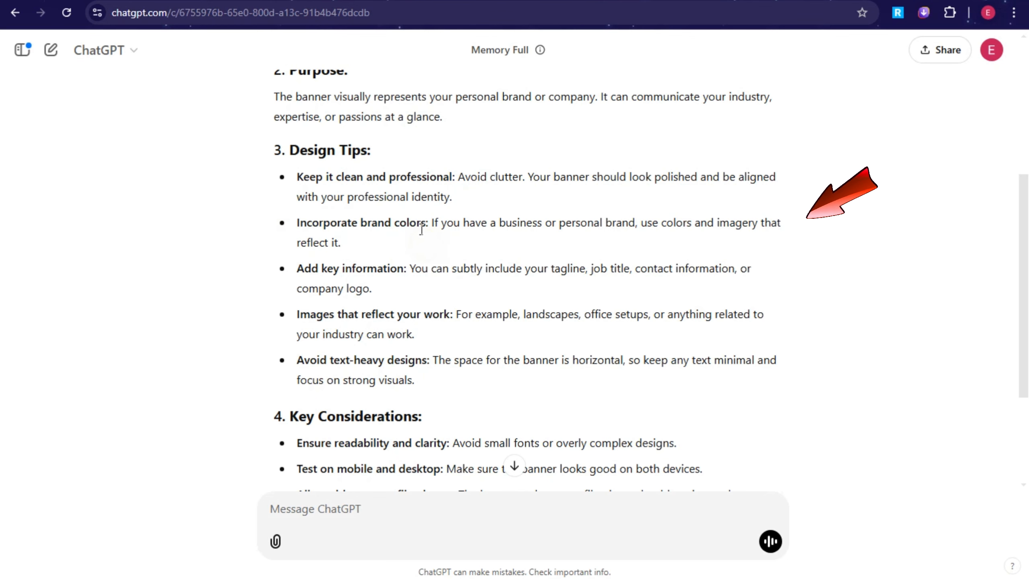
{"action": "left_click_drag", "start_coordinate": [639, 224], "coordinate": [809, 237]}
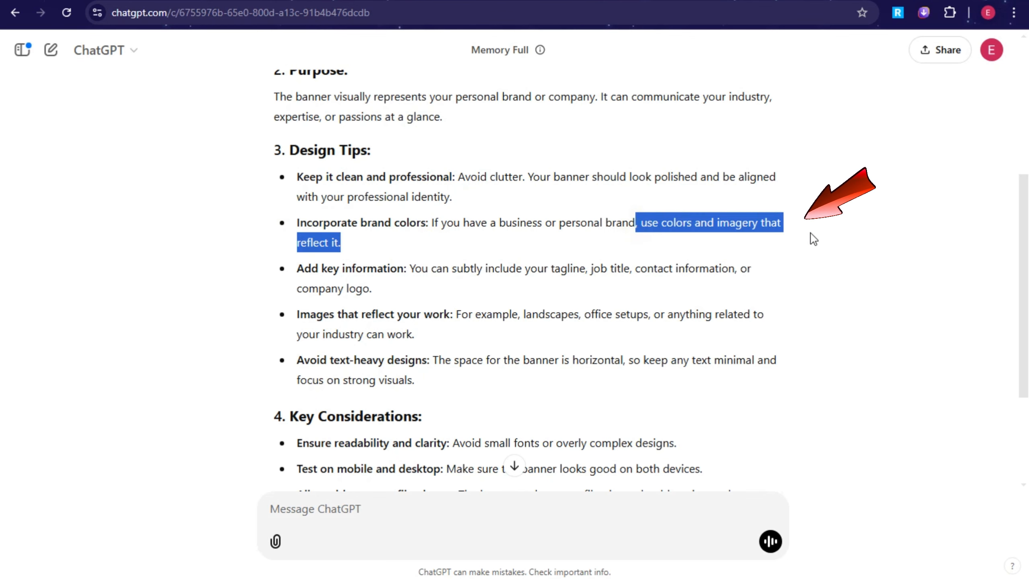
Highlight the tagline, readability, mobile-testing and profile-picture alignment tips, then return to Canva
{"action": "scroll", "coordinate": [742, 264], "scroll_direction": "down", "scroll_amount": 2}
{"action": "left_click", "coordinate": [338, 210]}
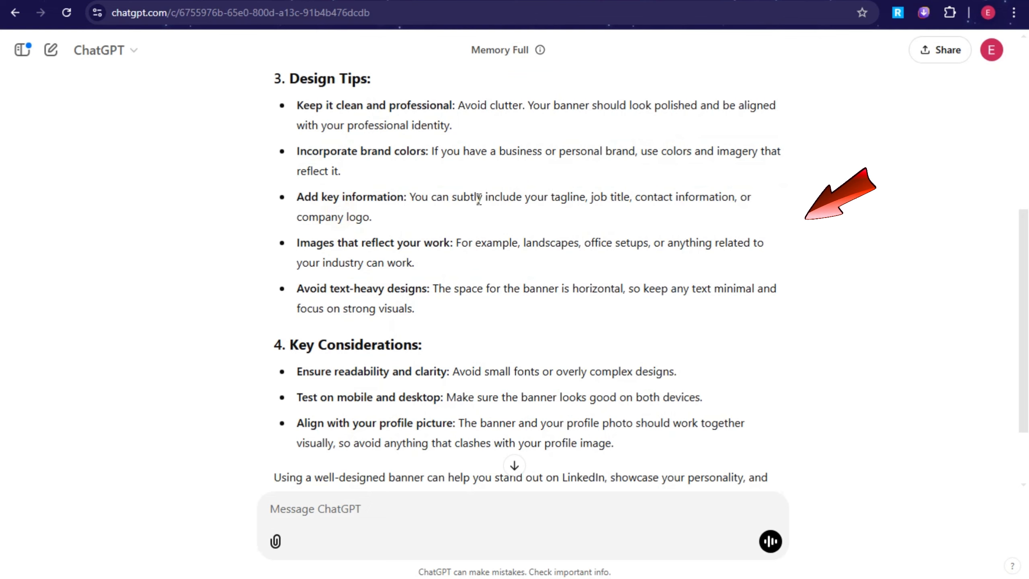
{"action": "left_click_drag", "start_coordinate": [551, 199], "coordinate": [734, 198]}
{"action": "left_click", "coordinate": [605, 201]}
{"action": "left_click", "coordinate": [644, 224]}
{"action": "left_click", "coordinate": [747, 212]}
{"action": "scroll", "coordinate": [357, 249], "scroll_direction": "down", "scroll_amount": 2}
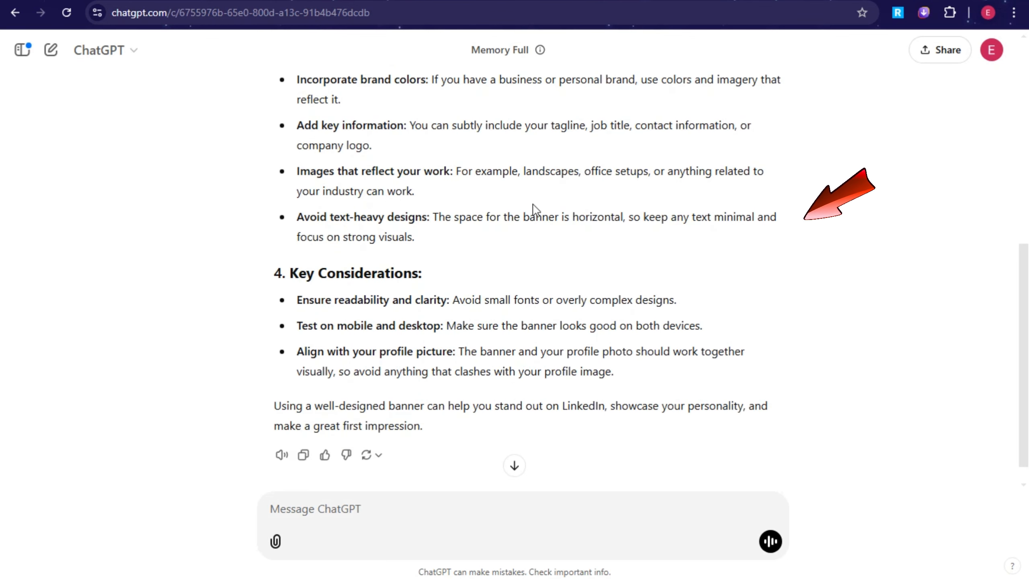
{"action": "scroll", "coordinate": [429, 268], "scroll_direction": "down", "scroll_amount": 1}
{"action": "left_click_drag", "start_coordinate": [302, 279], "coordinate": [456, 281]}
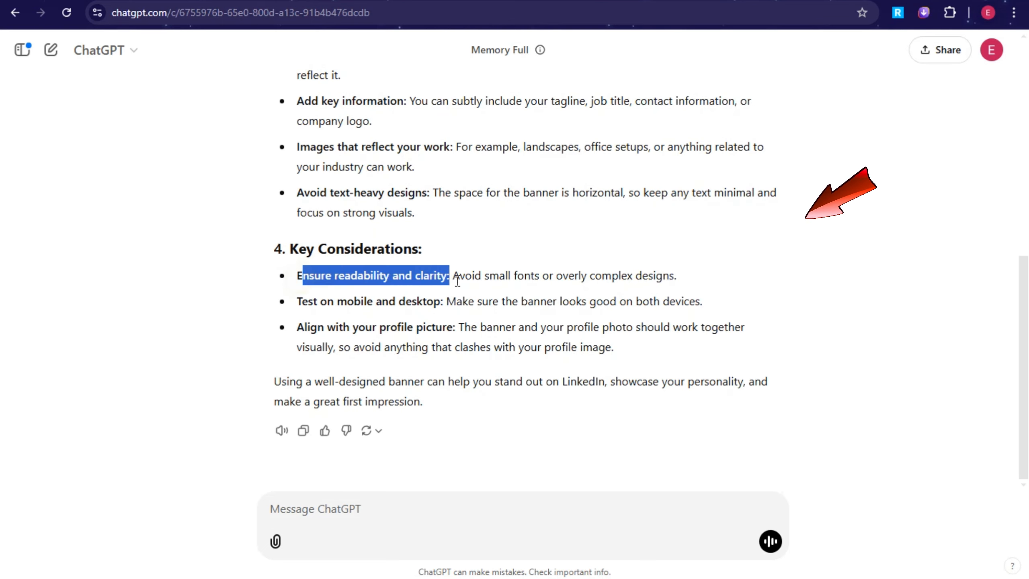
{"action": "left_click", "coordinate": [413, 309]}
{"action": "left_click_drag", "start_coordinate": [290, 303], "coordinate": [445, 304]}
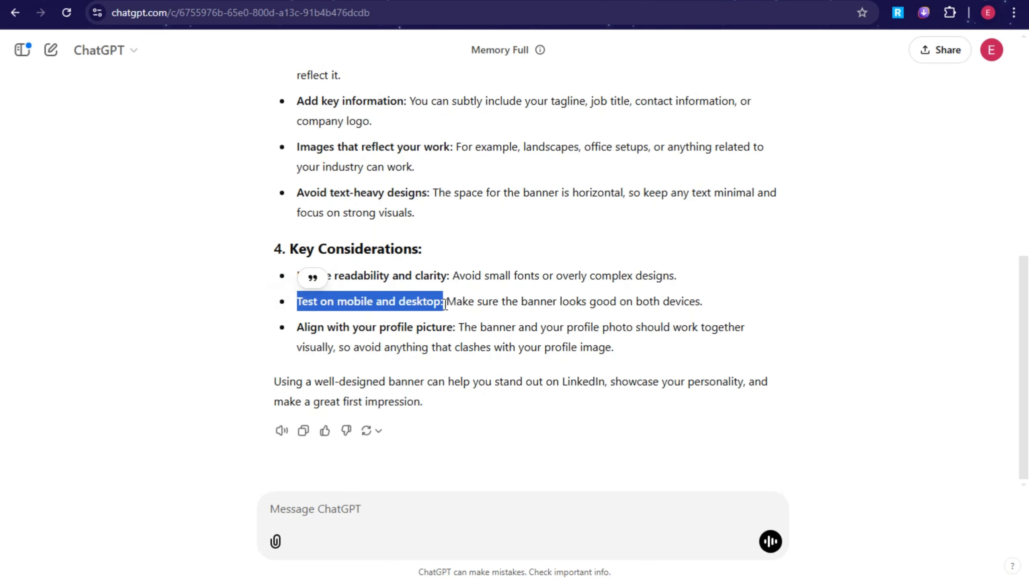
{"action": "left_click_drag", "start_coordinate": [291, 331], "coordinate": [400, 328]}
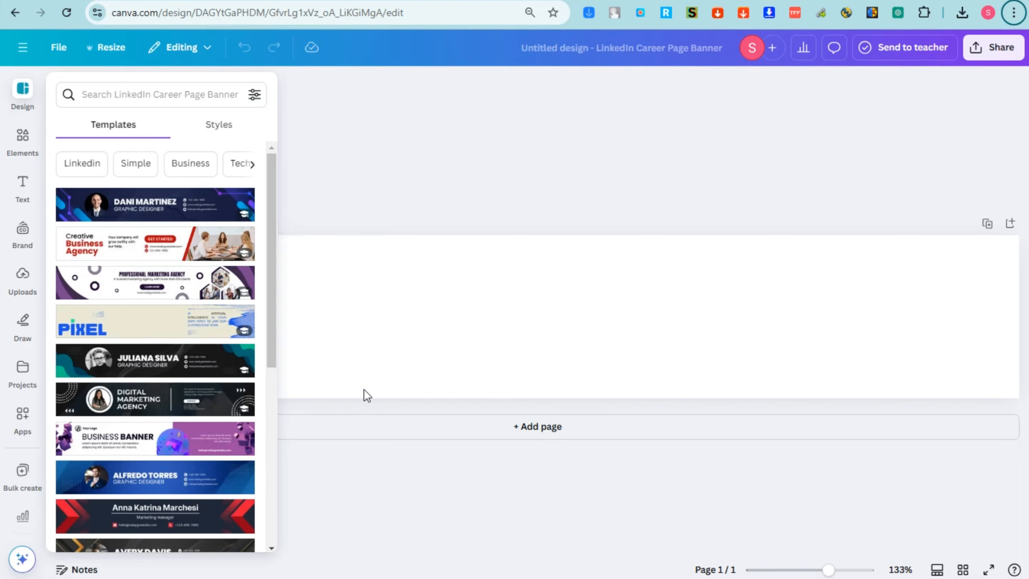
{"action": "left_click", "coordinate": [555, 317]}
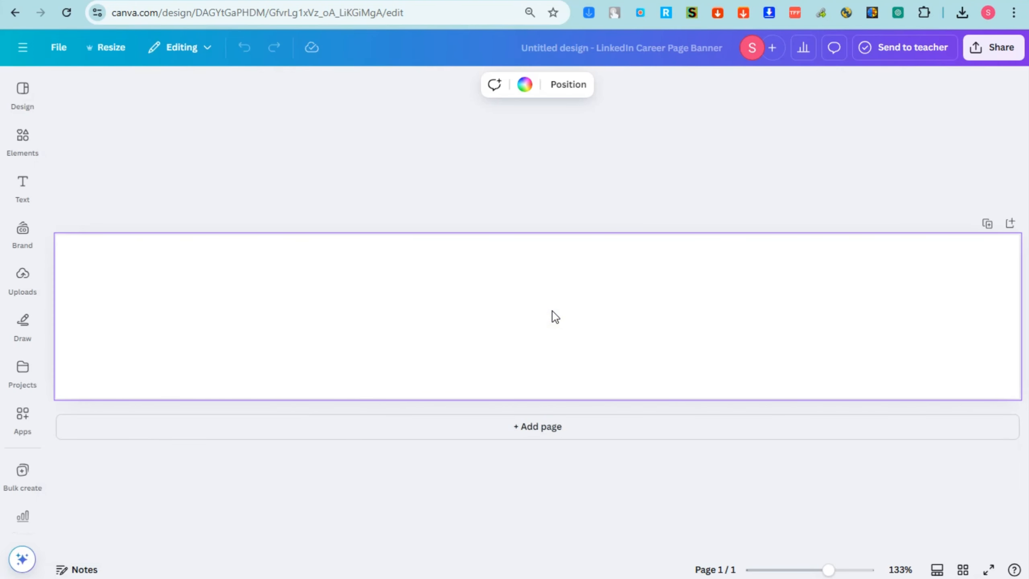
Apply the black-to-blue gradient swatch as the banner page's background colour
{"action": "left_click", "coordinate": [21, 106]}
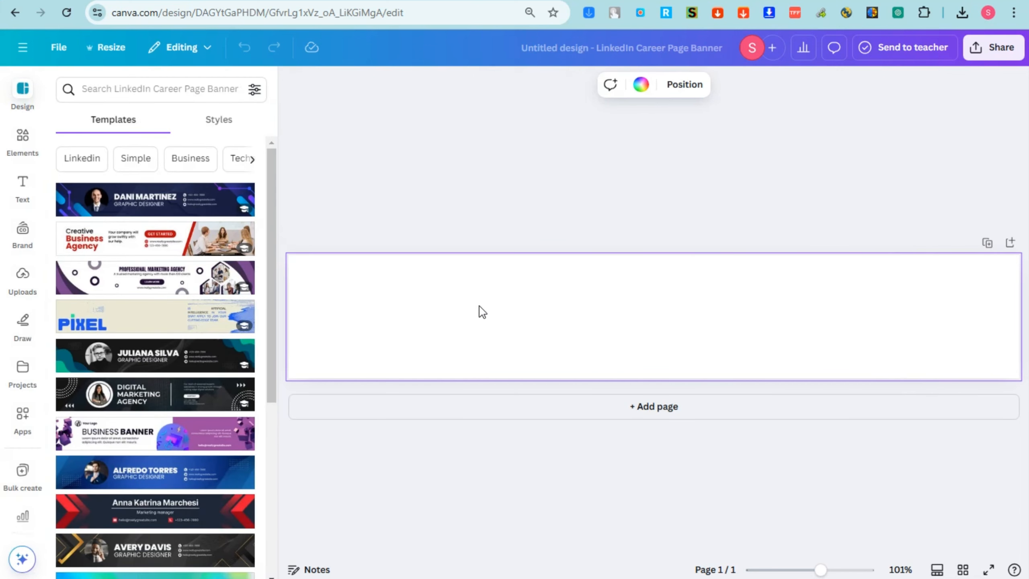
{"action": "left_click", "coordinate": [640, 86]}
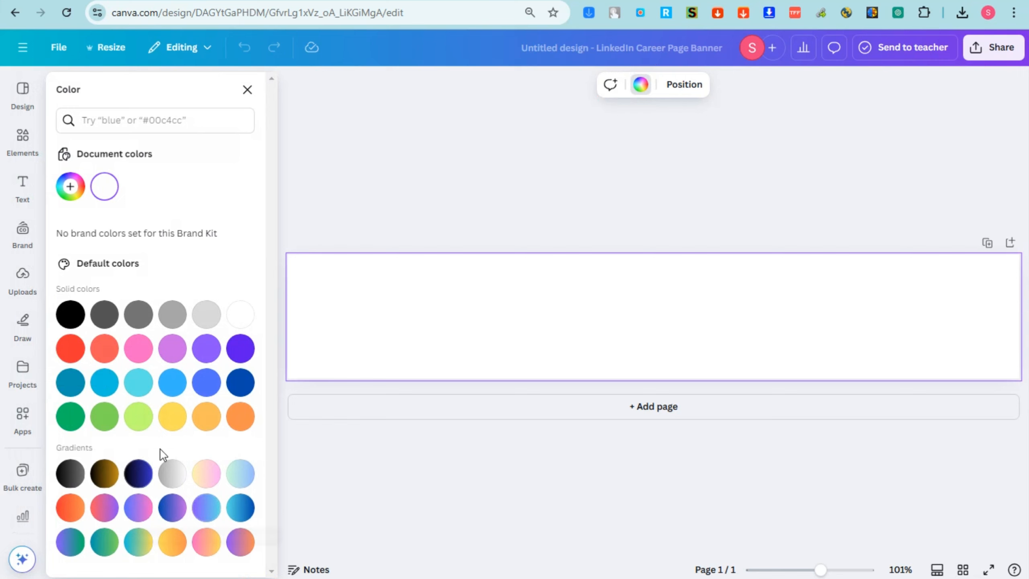
{"action": "left_click", "coordinate": [137, 478]}
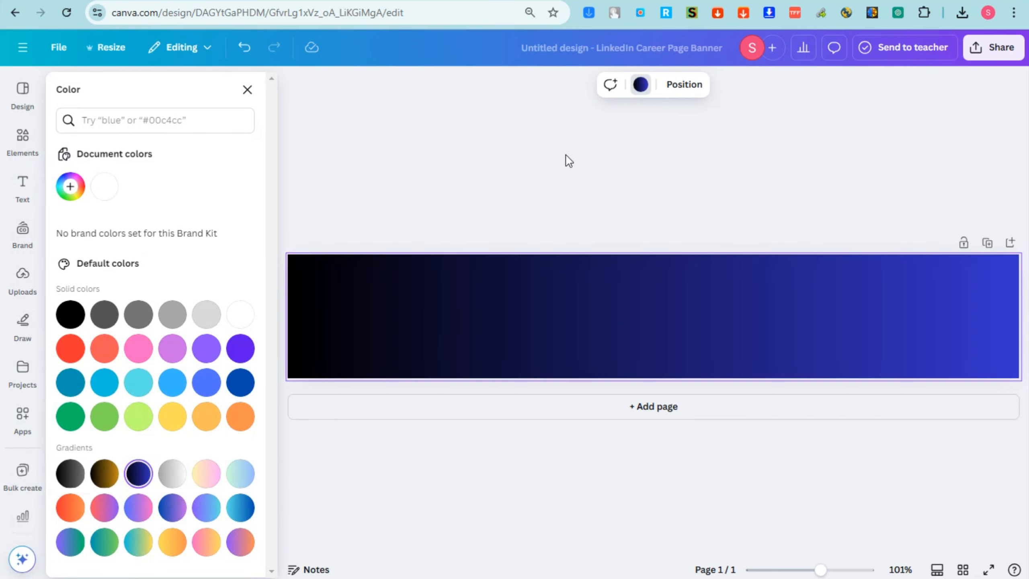
{"action": "left_click", "coordinate": [637, 192]}
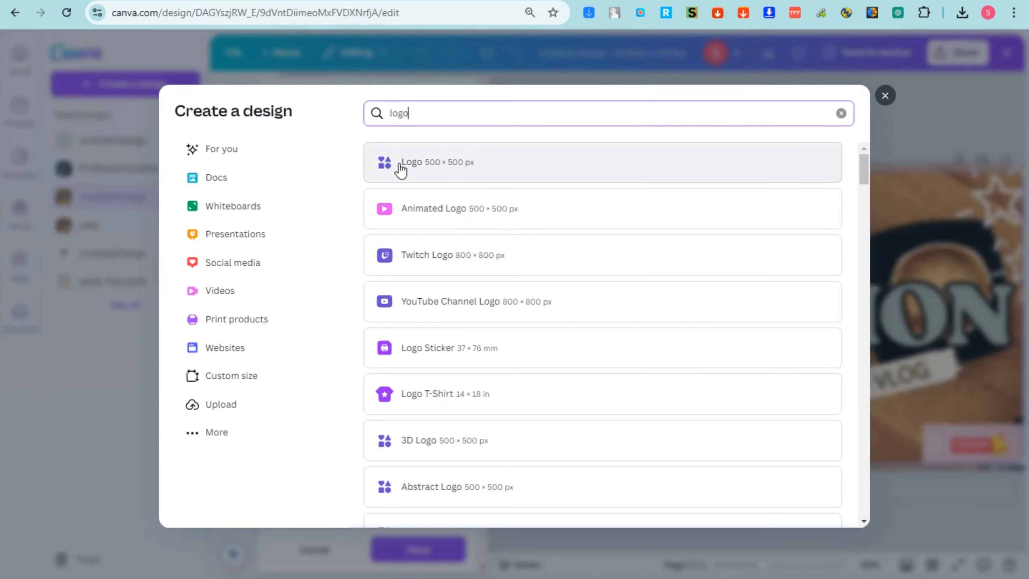
Start a blank 500 × 500 px Logo design and bring up its background colour choices
{"action": "left_click", "coordinate": [454, 177]}
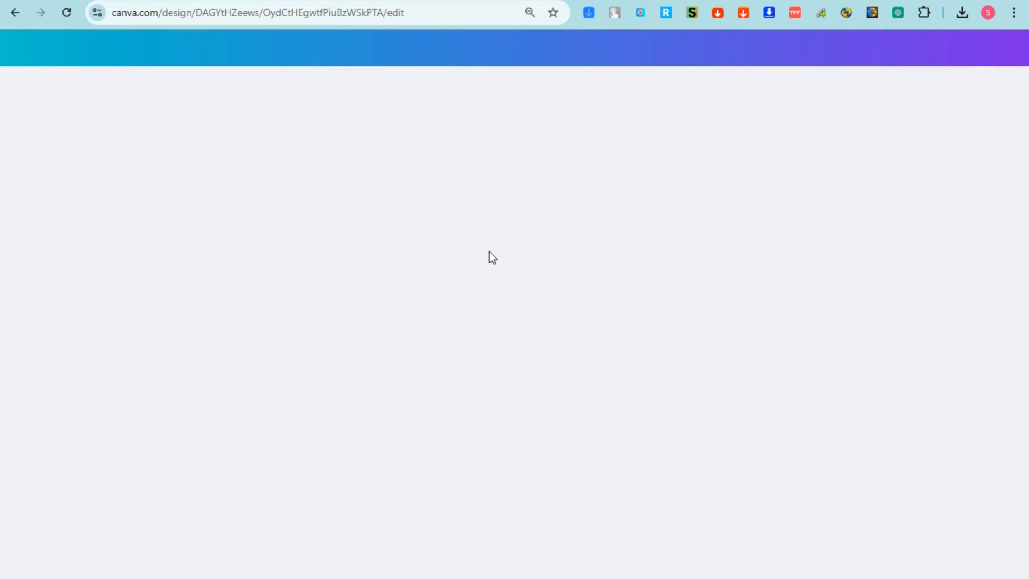
{"action": "left_click", "coordinate": [533, 302]}
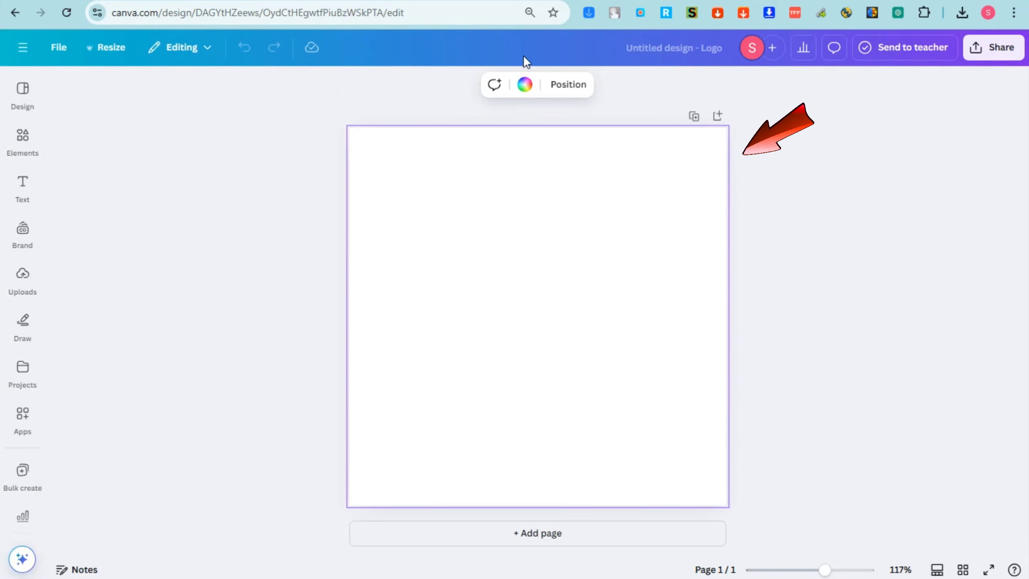
{"action": "left_click", "coordinate": [525, 84]}
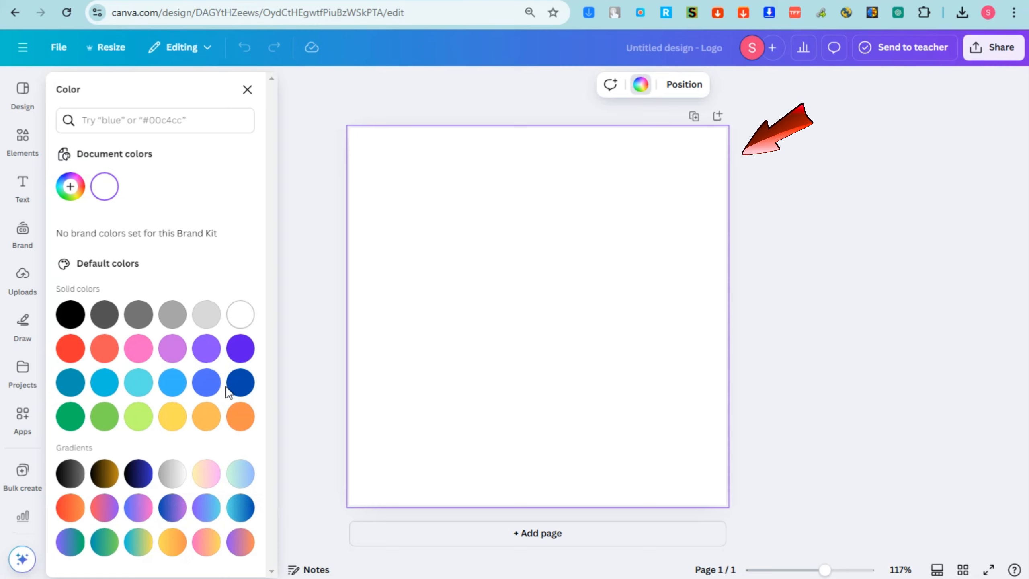
Make the logo background solid black and search Elements for 'editing'
{"action": "left_click", "coordinate": [70, 315]}
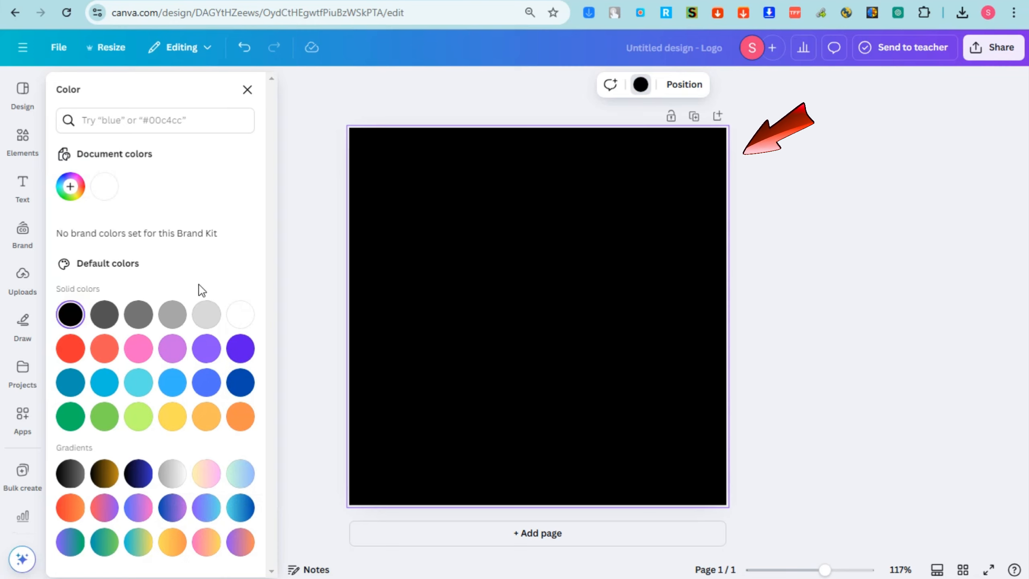
{"action": "left_click", "coordinate": [21, 142]}
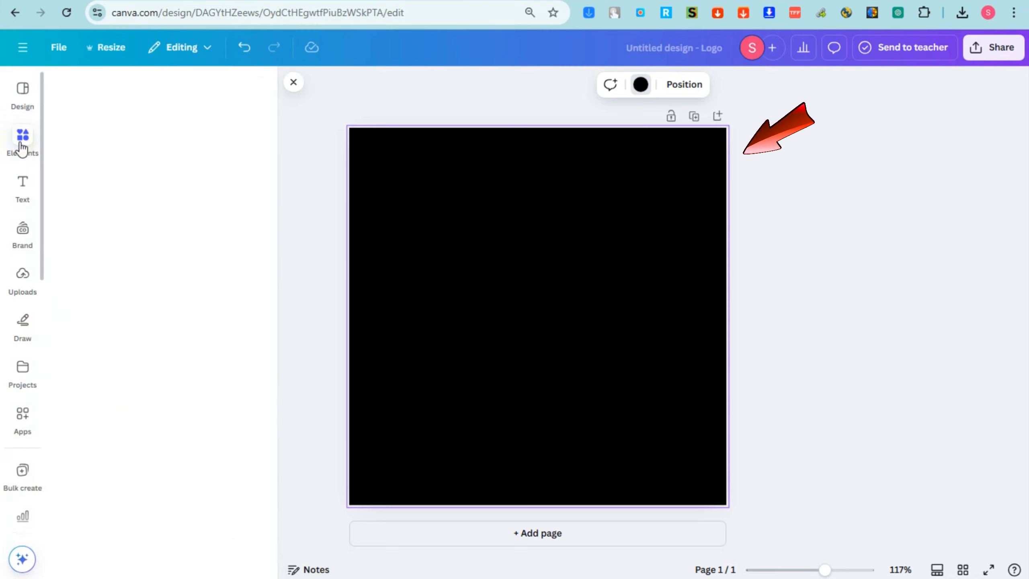
{"action": "left_click", "coordinate": [150, 90]}
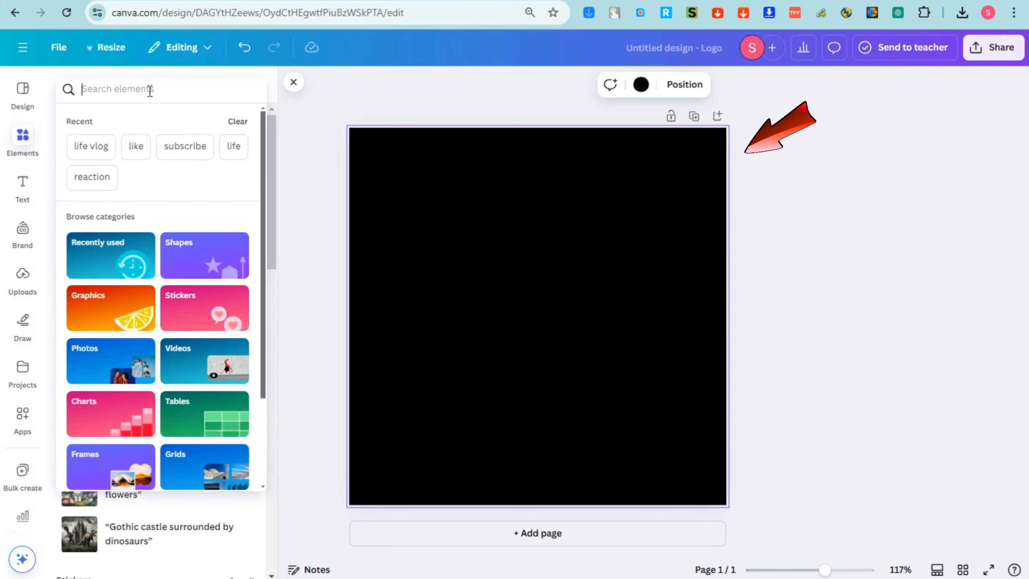
{"action": "type", "text": "editing"}
{"action": "key", "text": "Return"}
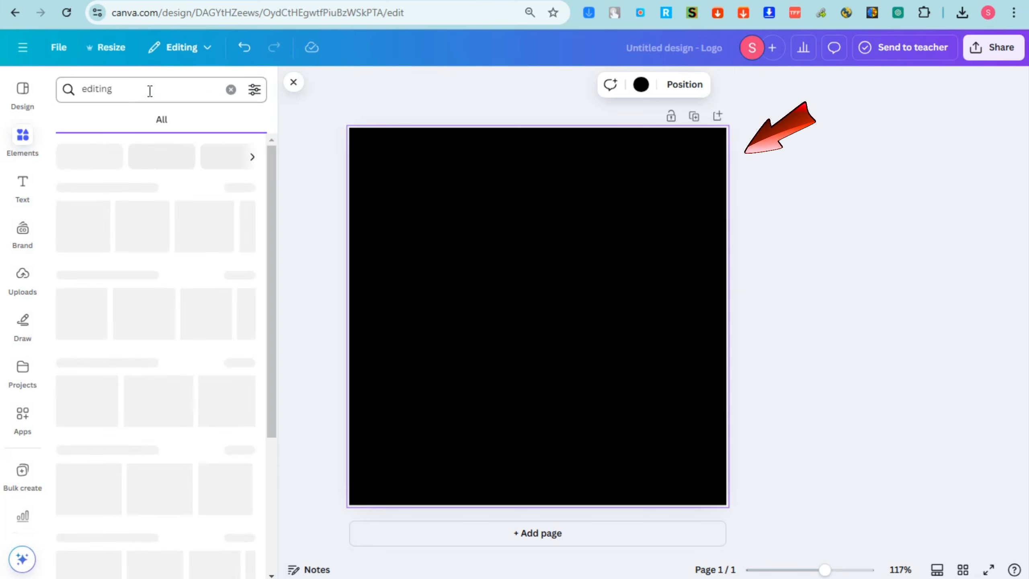
Try the purple glitch and scissors-and-film graphics, removing each from the logo
{"action": "left_click", "coordinate": [104, 130]}
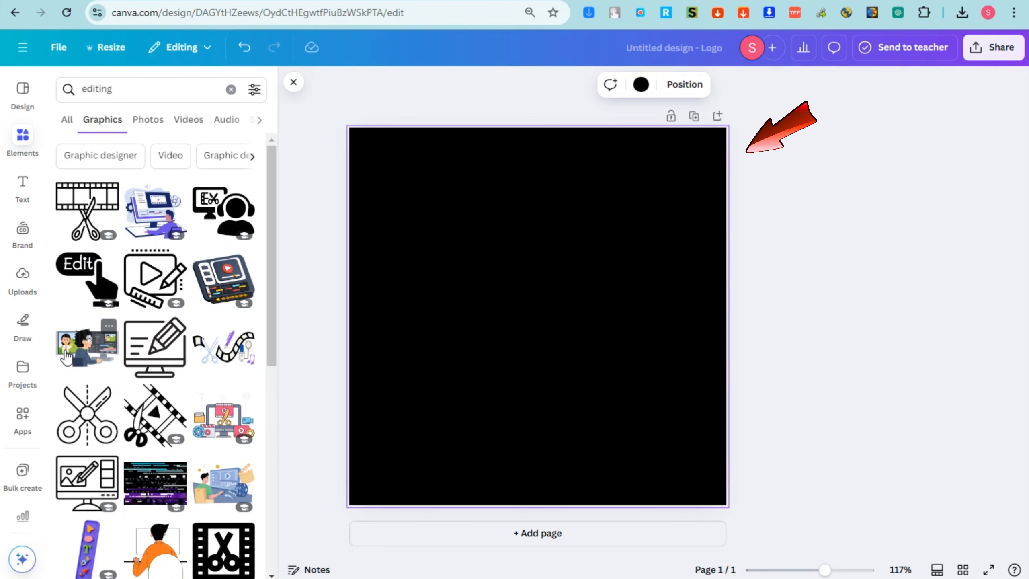
{"action": "scroll", "coordinate": [185, 436], "scroll_direction": "down", "scroll_amount": 2}
{"action": "left_click", "coordinate": [155, 413]}
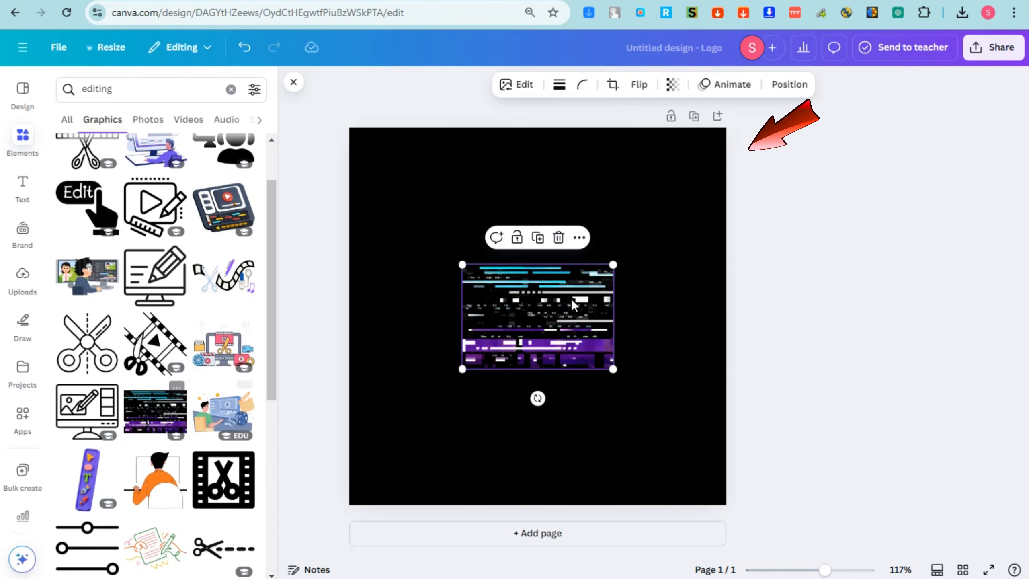
{"action": "key", "text": "Delete"}
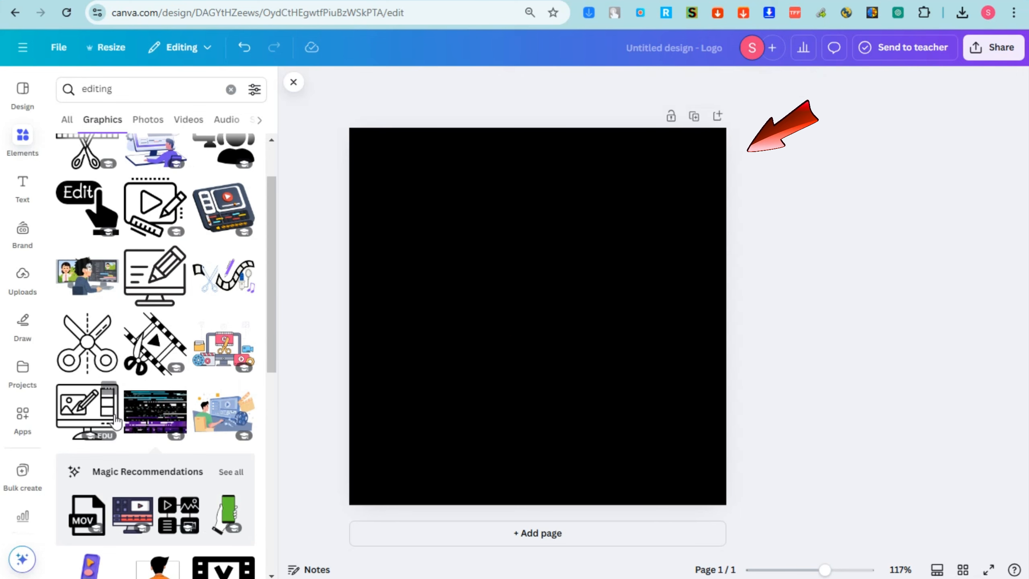
{"action": "scroll", "coordinate": [158, 371], "scroll_direction": "down", "scroll_amount": 5}
{"action": "scroll", "coordinate": [160, 389], "scroll_direction": "down", "scroll_amount": 5}
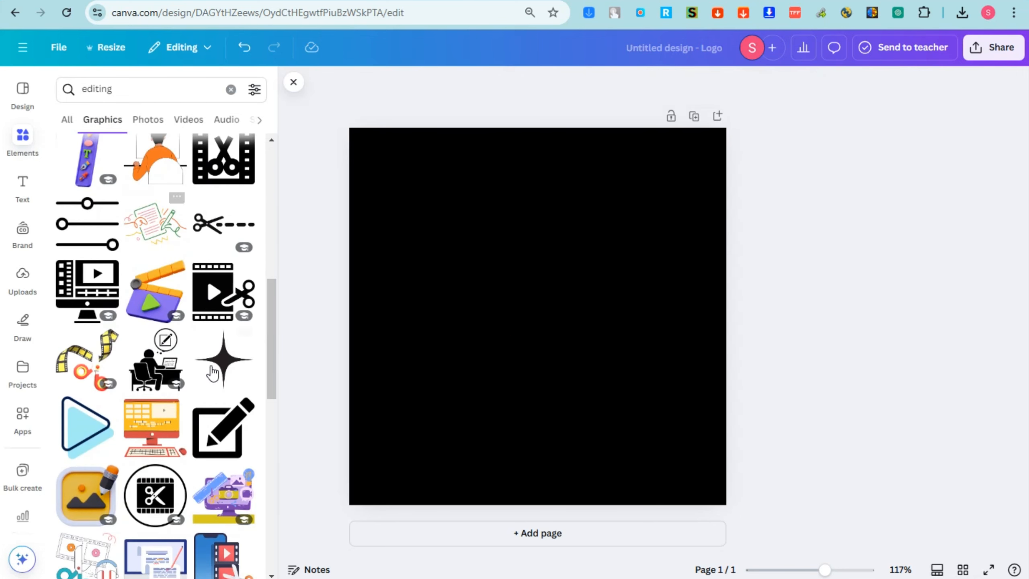
{"action": "left_click", "coordinate": [158, 426]}
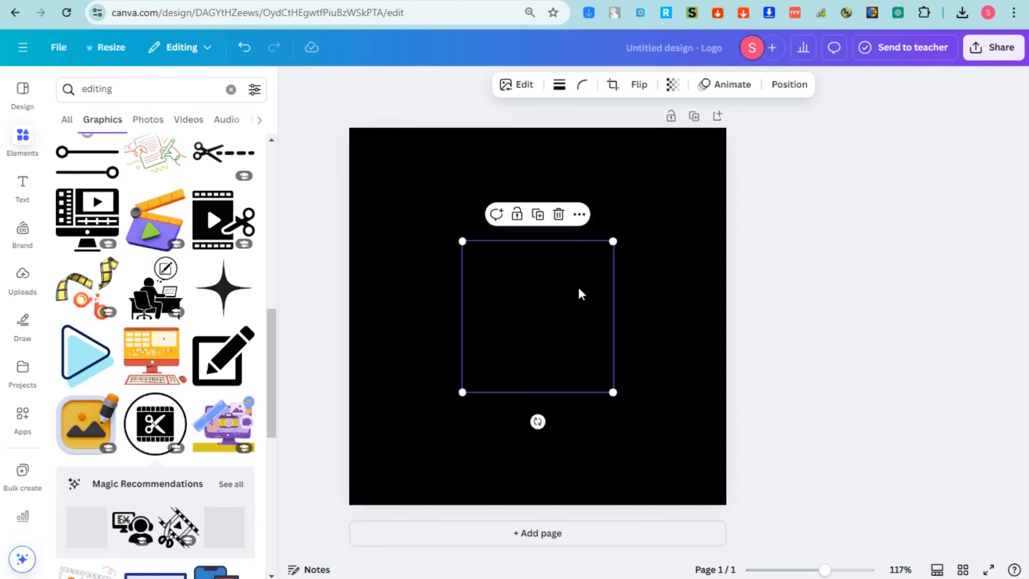
{"action": "key", "text": "Delete"}
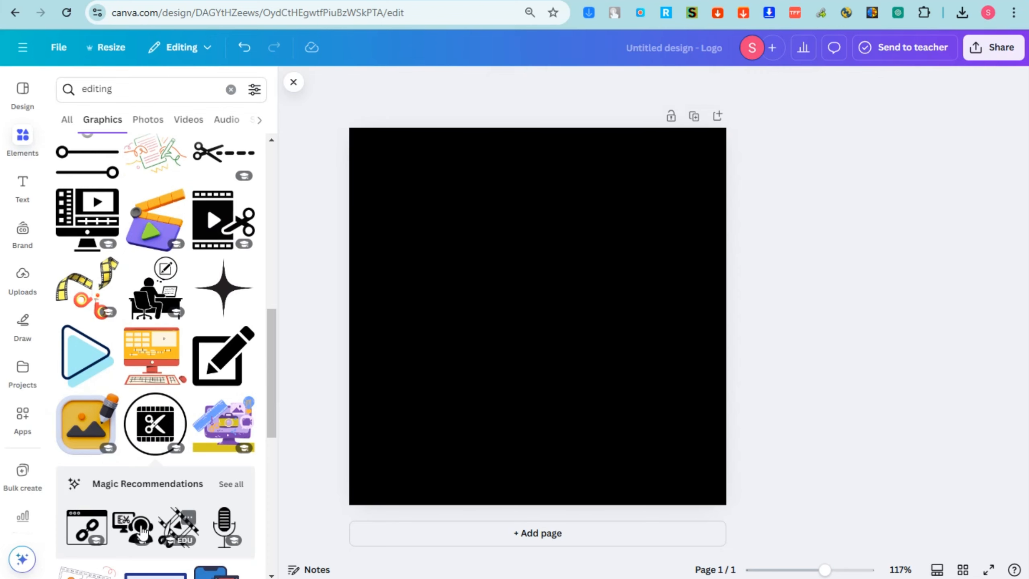
{"action": "scroll", "coordinate": [243, 474], "scroll_direction": "down", "scroll_amount": 4}
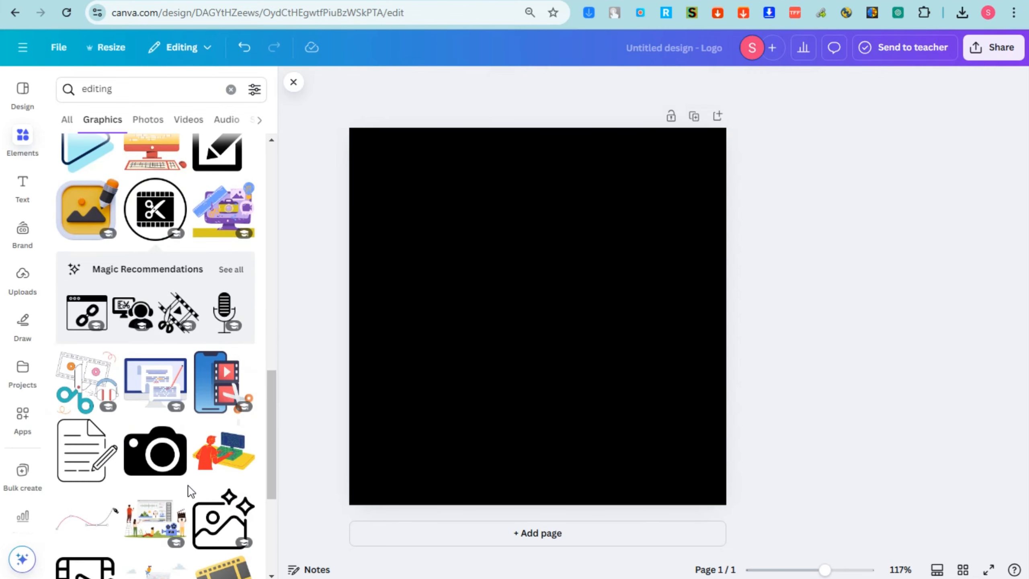
Try the person-at-computer illustration and the filmstrip graphic, then delete both
{"action": "left_click", "coordinate": [233, 448]}
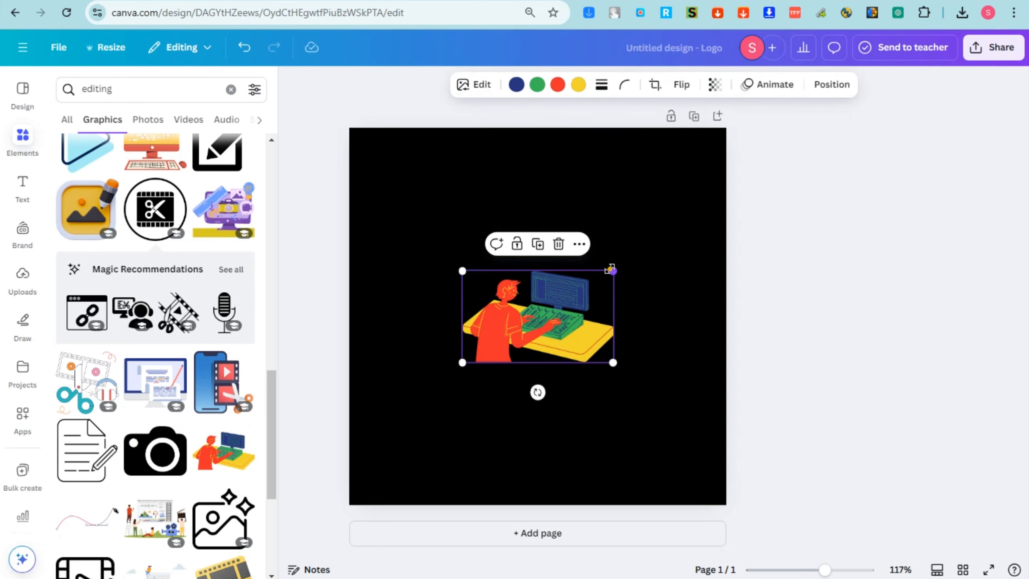
{"action": "left_click_drag", "start_coordinate": [612, 269], "coordinate": [679, 240]}
{"action": "left_click_drag", "start_coordinate": [589, 309], "coordinate": [547, 243]}
{"action": "key", "text": "Delete"}
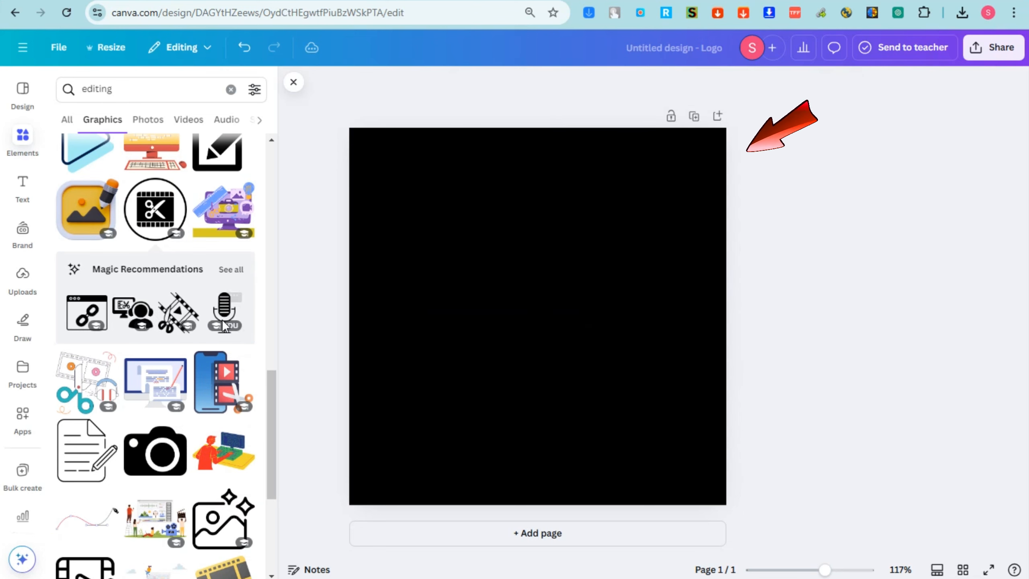
{"action": "scroll", "coordinate": [219, 357], "scroll_direction": "down", "scroll_amount": 4}
{"action": "scroll", "coordinate": [213, 381], "scroll_direction": "down", "scroll_amount": 5}
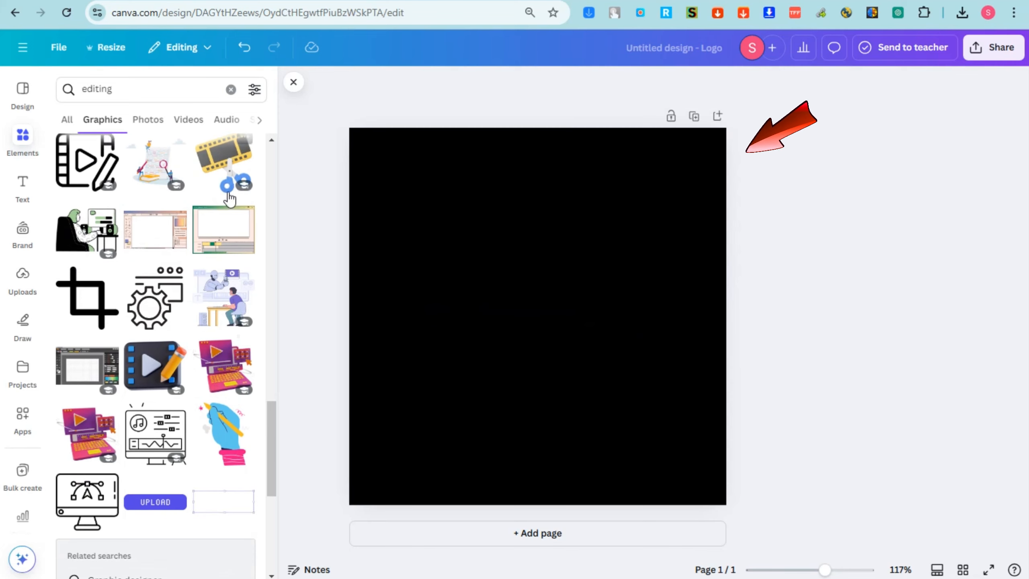
{"action": "left_click", "coordinate": [245, 208]}
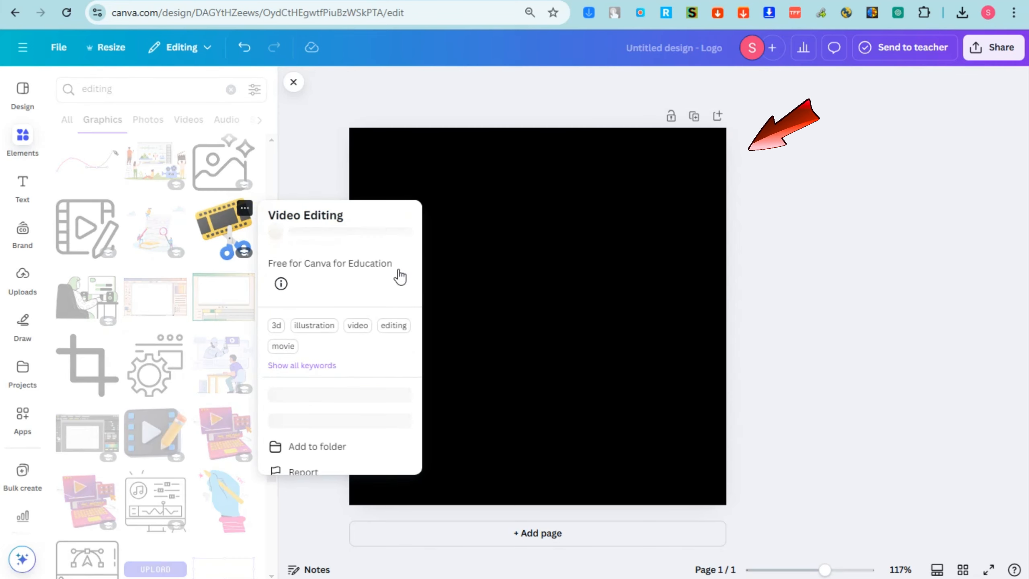
{"action": "left_click", "coordinate": [219, 221]}
{"action": "left_click", "coordinate": [219, 222]}
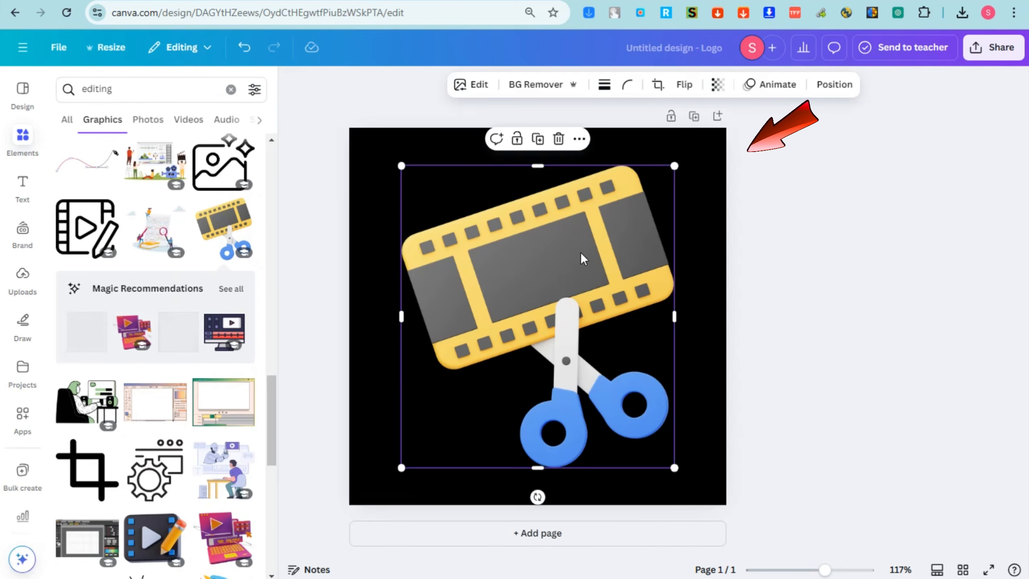
{"action": "key", "text": "Delete"}
Fill the canvas with the colour-grading photo from the 'editing' Photos results
{"action": "scroll", "coordinate": [183, 388], "scroll_direction": "down", "scroll_amount": 5}
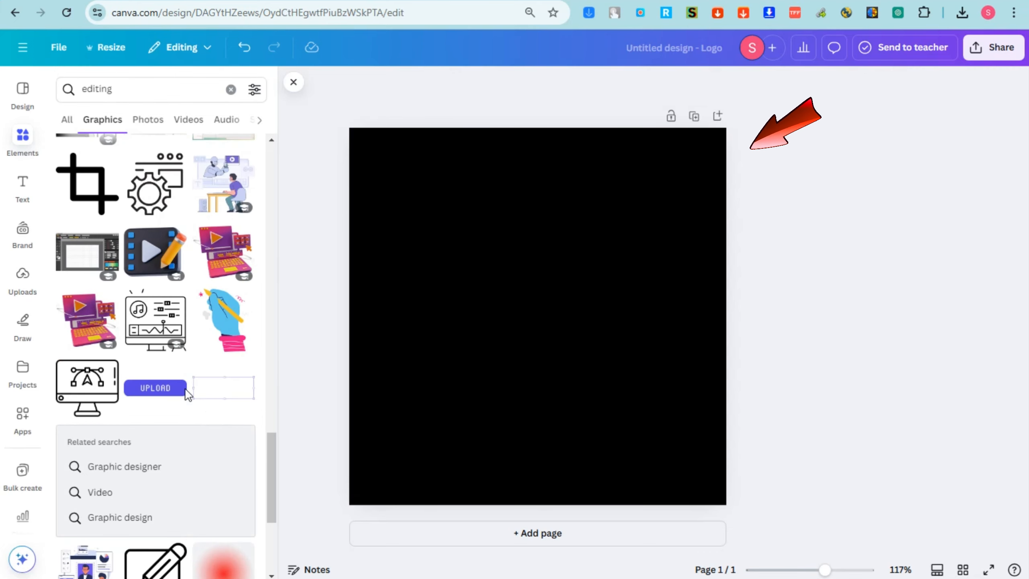
{"action": "left_click", "coordinate": [148, 119]}
{"action": "left_click", "coordinate": [108, 274]}
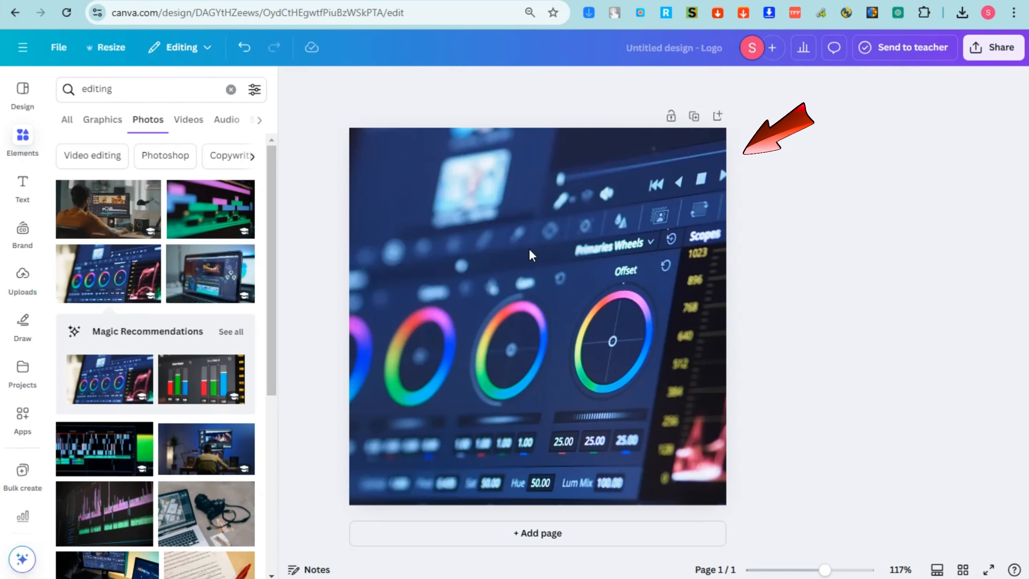
Add a heading reading 'ClarityPro Editing'
{"action": "left_click", "coordinate": [529, 248]}
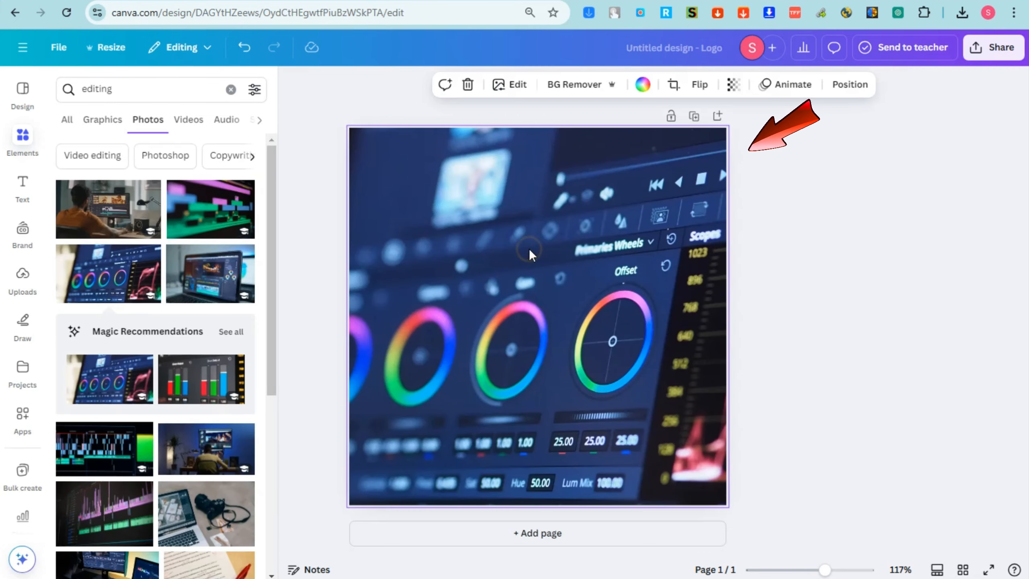
{"action": "left_click", "coordinate": [23, 189]}
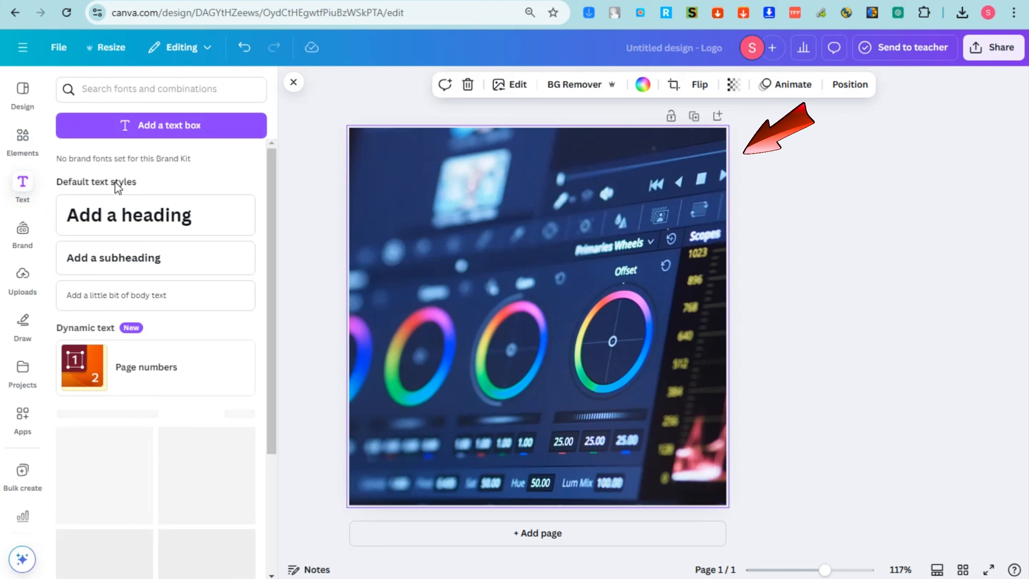
{"action": "left_click", "coordinate": [134, 216]}
{"action": "double_click", "coordinate": [519, 321]}
{"action": "key", "text": "ctrl+a"}
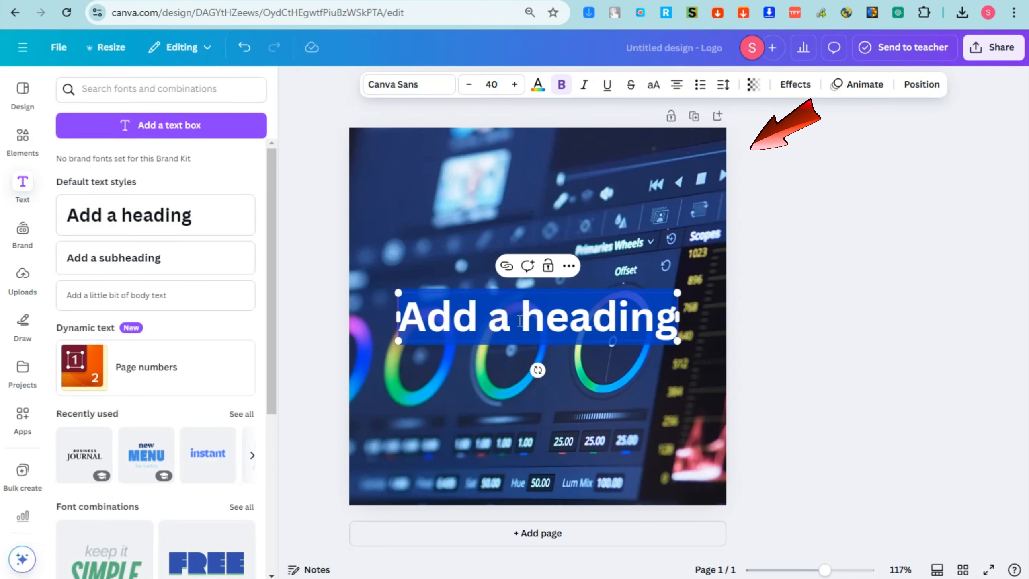
{"action": "type", "text": "ClarityPro Editing"}
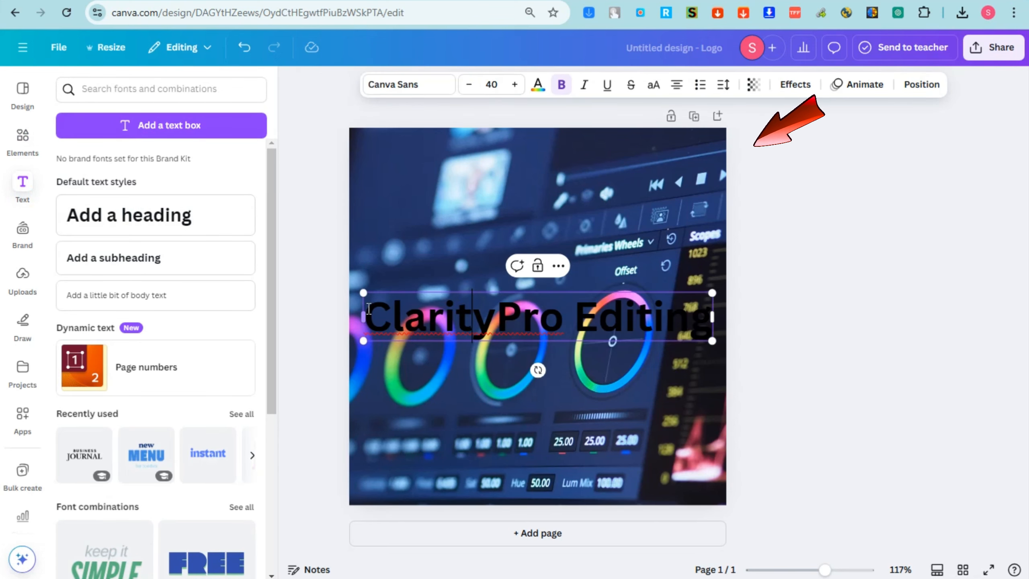
Make the title white and apply the Lift effect at intensity 100
{"action": "left_click_drag", "start_coordinate": [369, 308], "coordinate": [713, 321]}
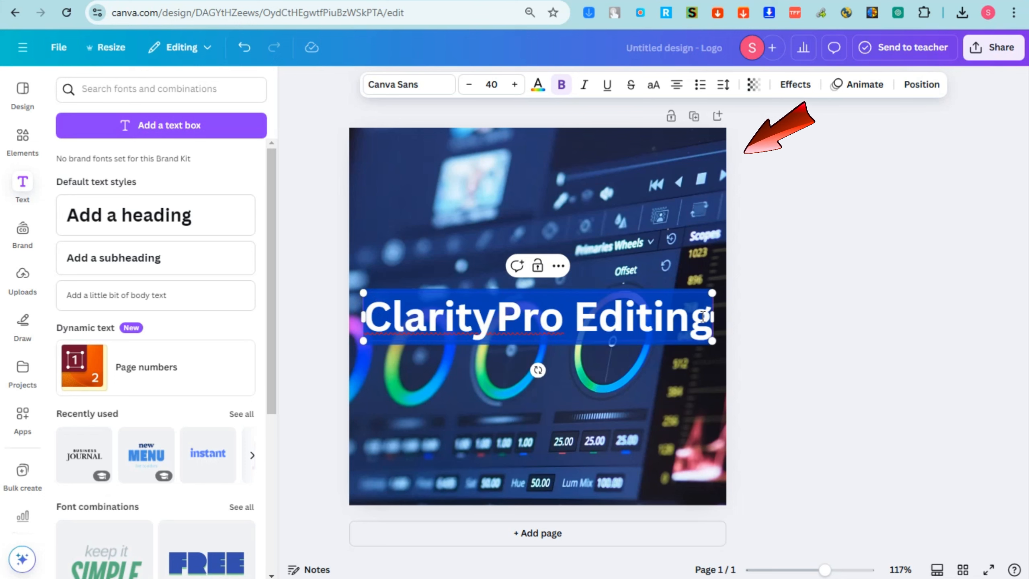
{"action": "left_click", "coordinate": [540, 85]}
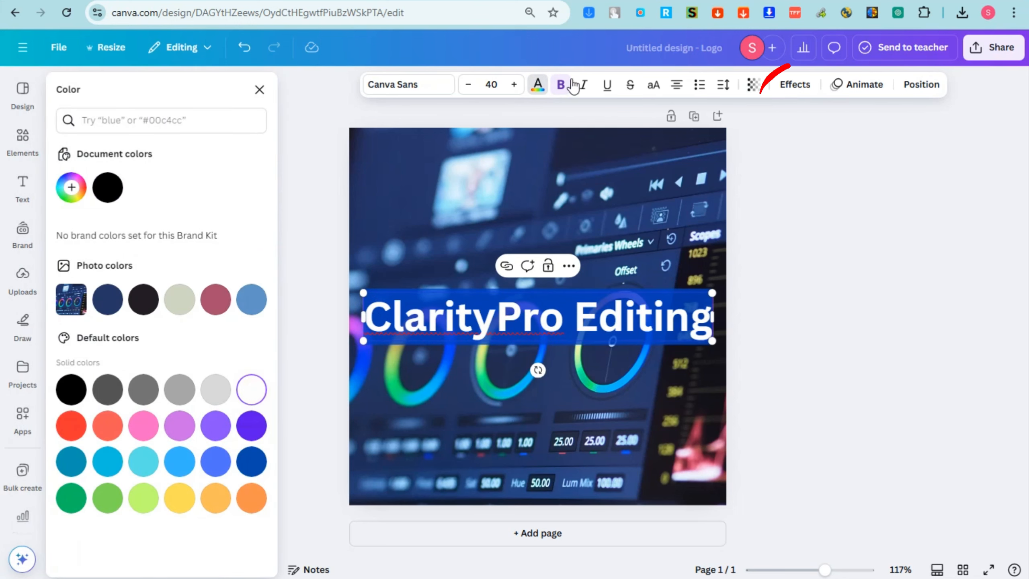
{"action": "left_click", "coordinate": [795, 85]}
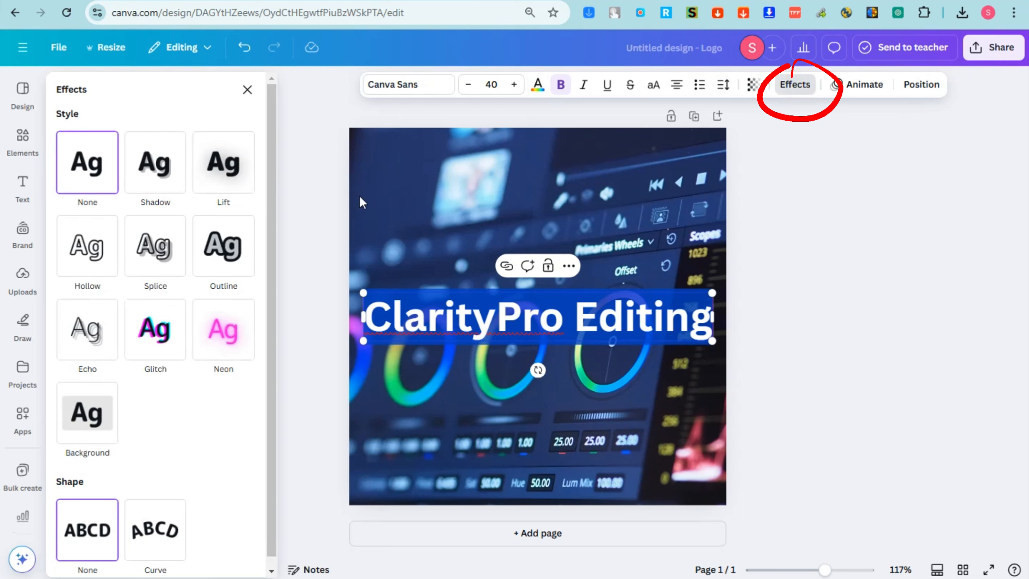
{"action": "left_click", "coordinate": [229, 188]}
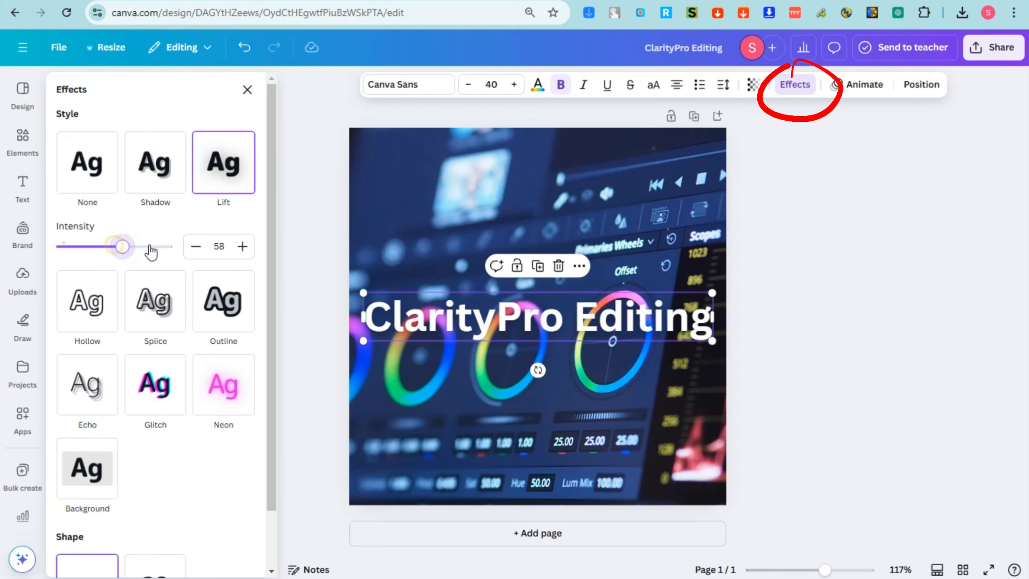
{"action": "left_click_drag", "start_coordinate": [151, 252], "coordinate": [275, 251]}
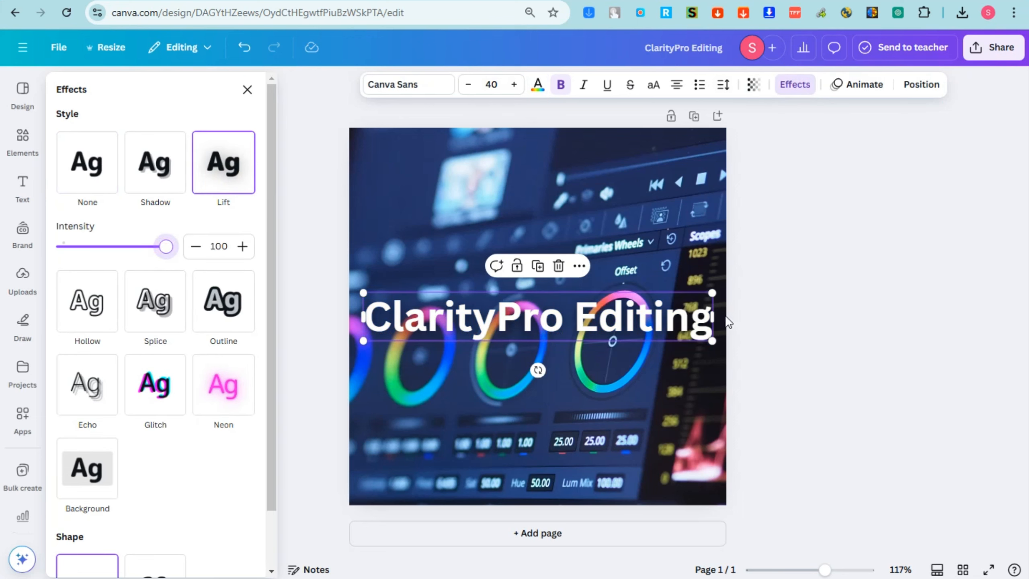
Resize the title to 31.9 and centre it near the top of the photo
{"action": "left_click_drag", "start_coordinate": [713, 293], "coordinate": [675, 297]}
{"action": "left_click_drag", "start_coordinate": [595, 313], "coordinate": [608, 148]}
{"action": "left_click_drag", "start_coordinate": [688, 133], "coordinate": [634, 142]}
{"action": "left_click_drag", "start_coordinate": [578, 171], "coordinate": [608, 181]}
{"action": "left_click_drag", "start_coordinate": [671, 147], "coordinate": [694, 144]}
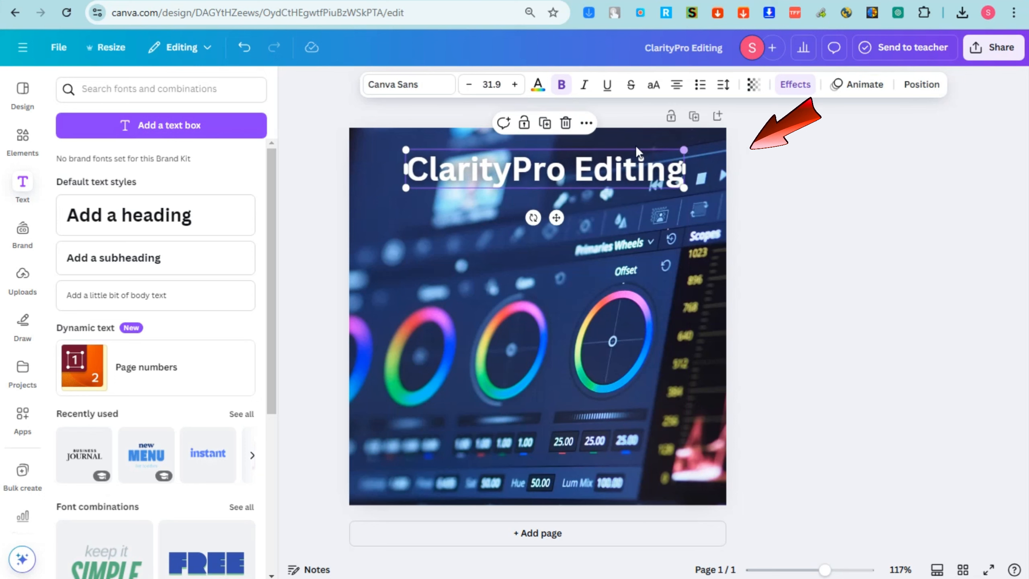
{"action": "left_click_drag", "start_coordinate": [524, 175], "coordinate": [571, 225]}
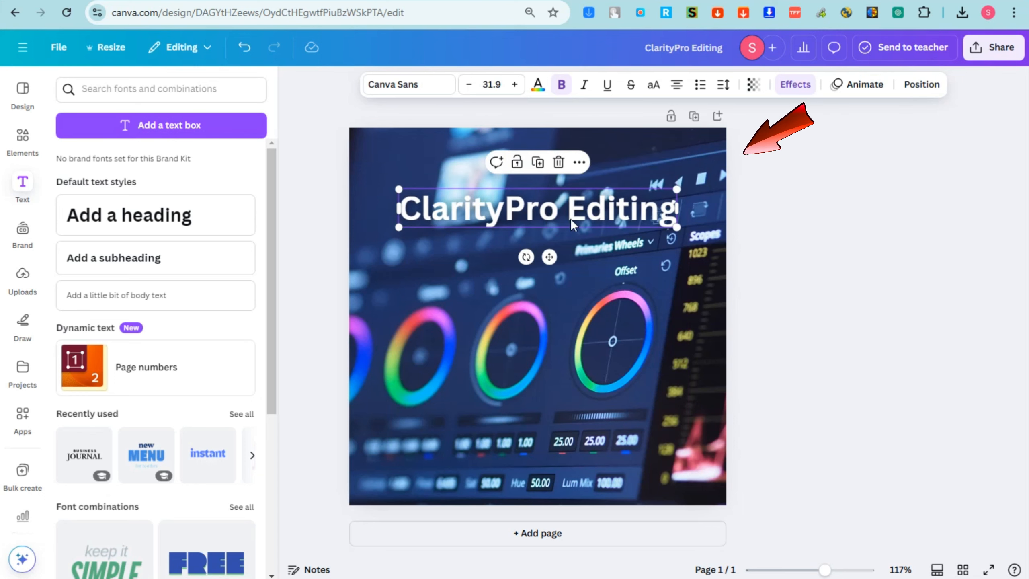
Search Elements for 'box' and add a square shape to the design
{"action": "left_click", "coordinate": [11, 150]}
{"action": "left_click", "coordinate": [161, 87]}
{"action": "type", "text": "b"}
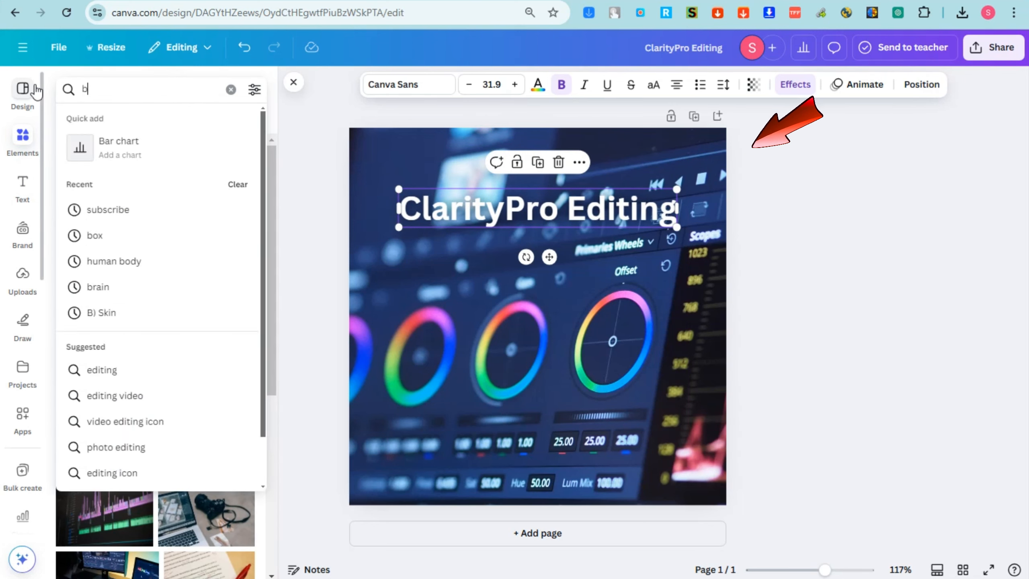
{"action": "type", "text": "ox"}
{"action": "key", "text": "Return"}
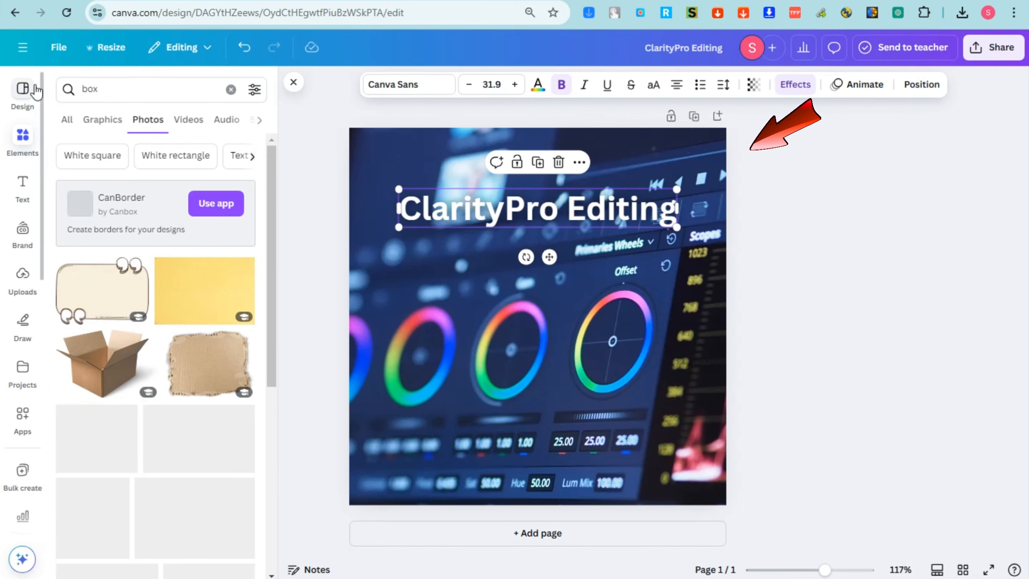
{"action": "left_click", "coordinate": [68, 121]}
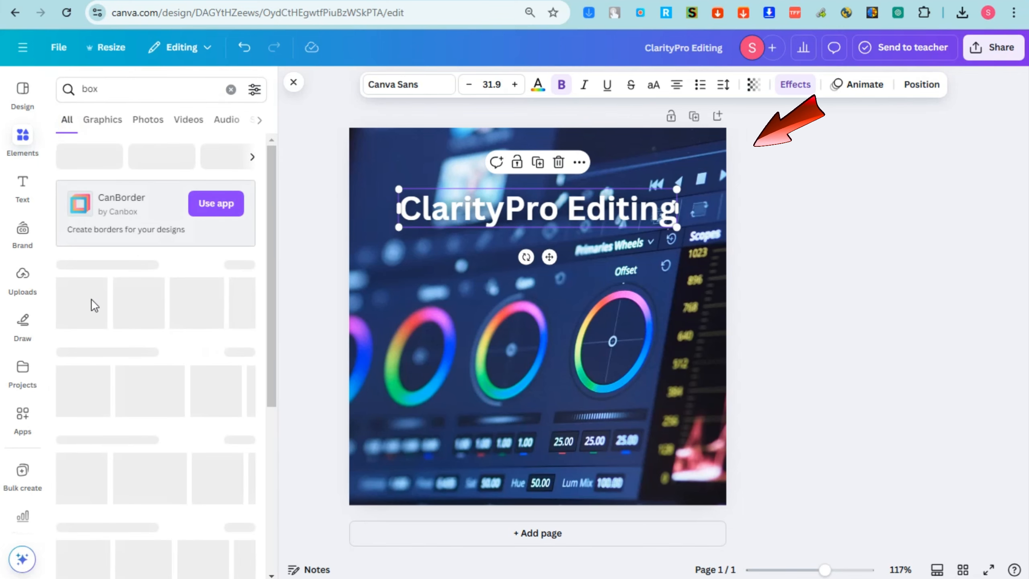
{"action": "left_click", "coordinate": [74, 300]}
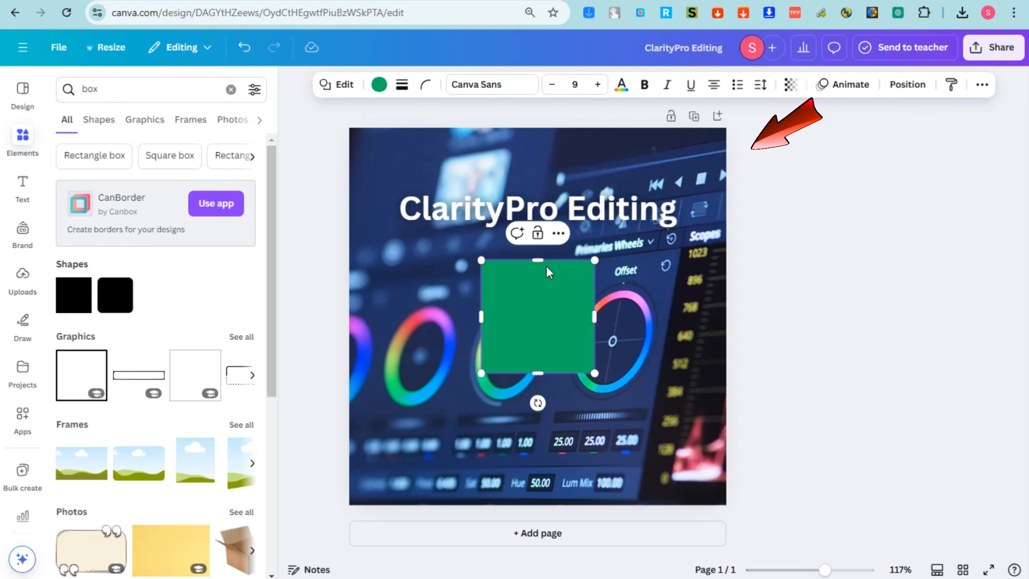
Recolour the square near-black and stretch it into a wide bar across the top
{"action": "left_click_drag", "start_coordinate": [537, 260], "coordinate": [546, 169]}
{"action": "left_click", "coordinate": [840, 344]}
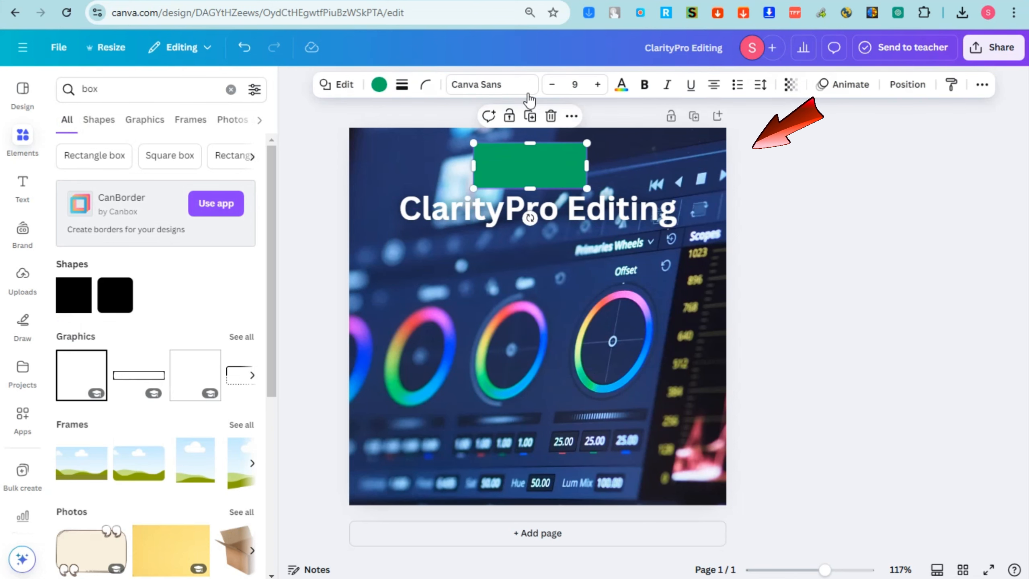
{"action": "left_click", "coordinate": [379, 85]}
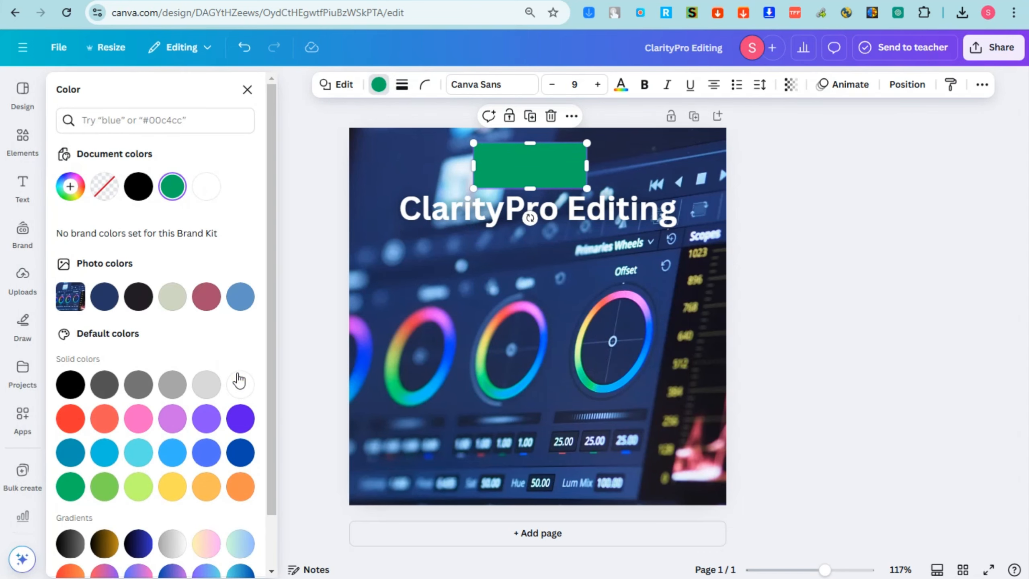
{"action": "left_click", "coordinate": [240, 384]}
{"action": "left_click", "coordinate": [138, 297]}
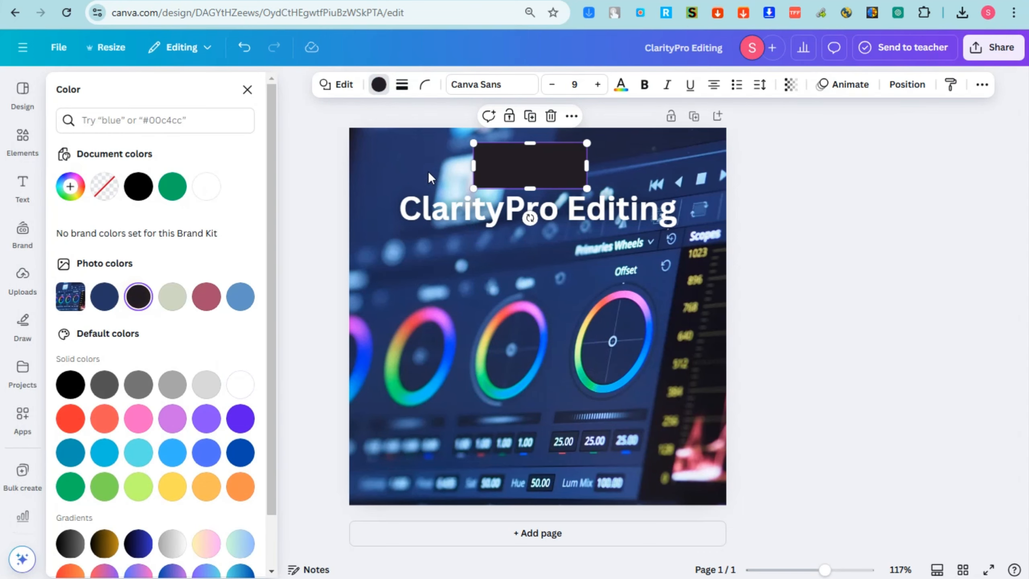
{"action": "left_click_drag", "start_coordinate": [443, 166], "coordinate": [412, 166]}
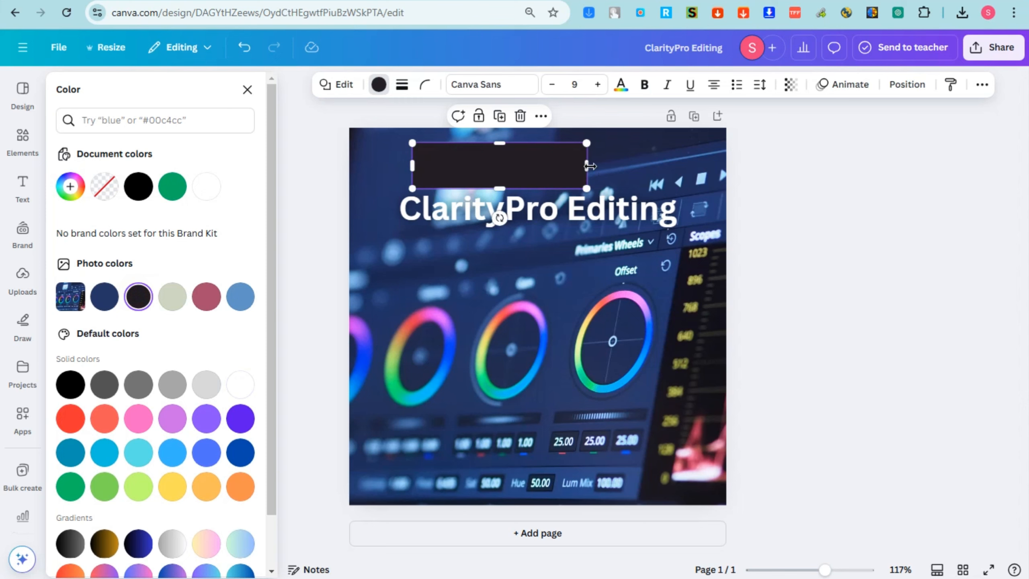
{"action": "left_click_drag", "start_coordinate": [590, 166], "coordinate": [689, 166]}
{"action": "mouse_move", "coordinate": [603, 167]}
{"action": "left_mouse_down"}
{"action": "mouse_move", "coordinate": [599, 368]}
{"action": "mouse_move", "coordinate": [587, 155]}
{"action": "left_mouse_up"}
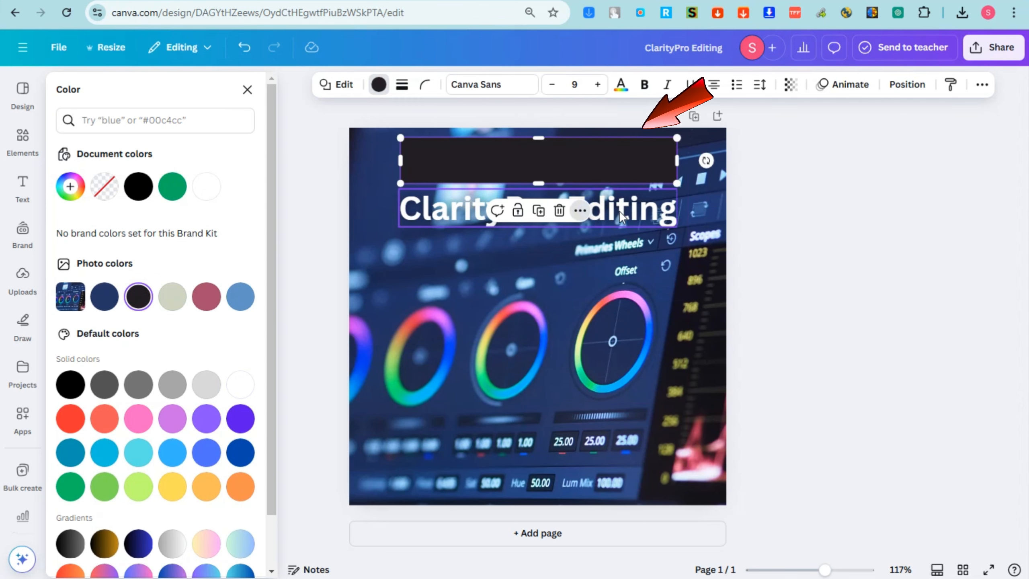
Move the title onto the bar, shrink it to 30.4, and centre it
{"action": "left_click_drag", "start_coordinate": [619, 211], "coordinate": [620, 160]}
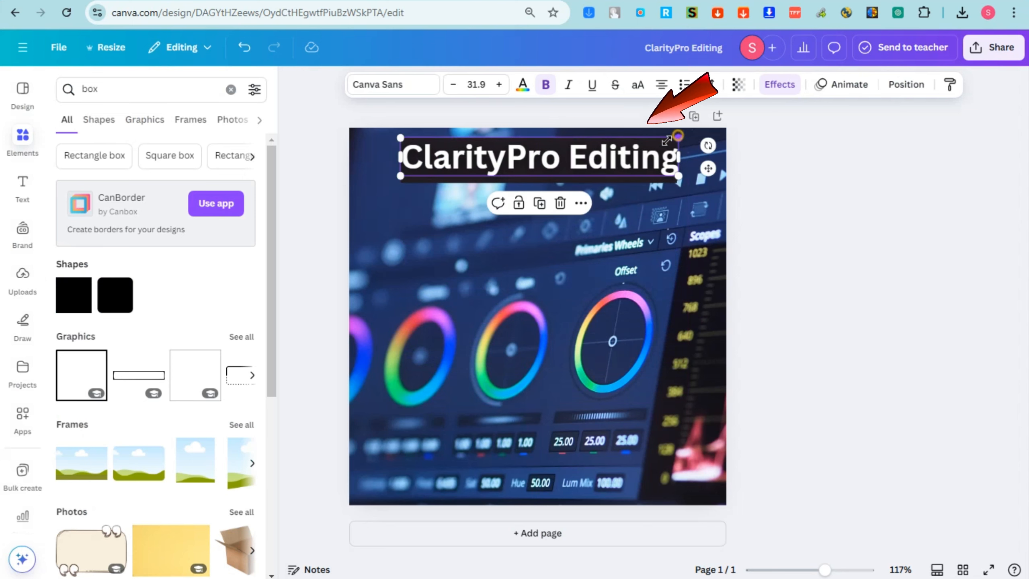
{"action": "left_click_drag", "start_coordinate": [678, 136], "coordinate": [634, 151]}
{"action": "left_click", "coordinate": [735, 153]}
{"action": "left_click", "coordinate": [629, 153]}
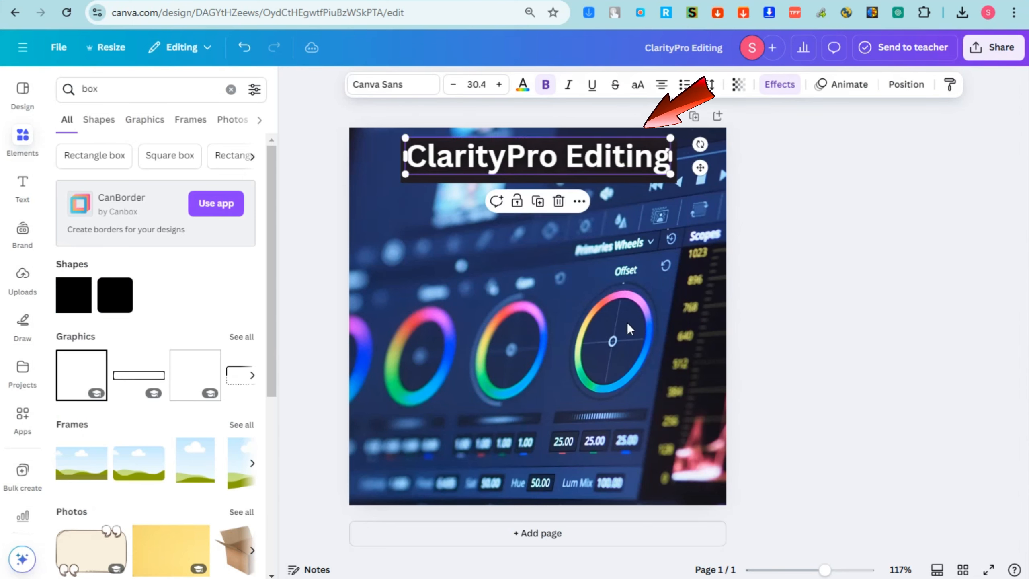
{"action": "left_click", "coordinate": [600, 345]}
{"action": "left_click", "coordinate": [560, 159]}
{"action": "left_click_drag", "start_coordinate": [560, 158], "coordinate": [560, 164]}
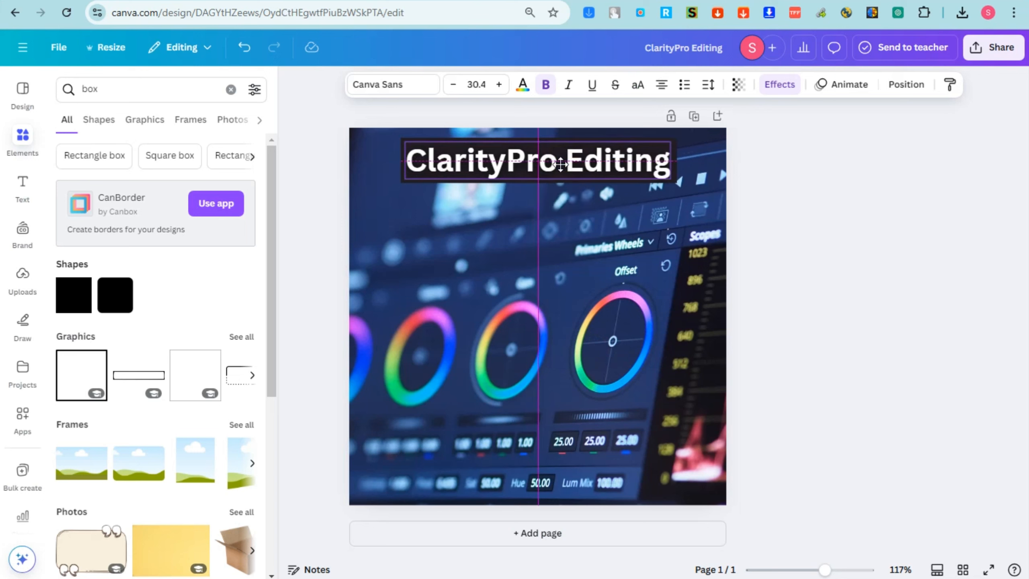
{"action": "left_click", "coordinate": [527, 276]}
Search Elements for 'microphone' using the suggested search term
{"action": "left_click", "coordinate": [113, 83]}
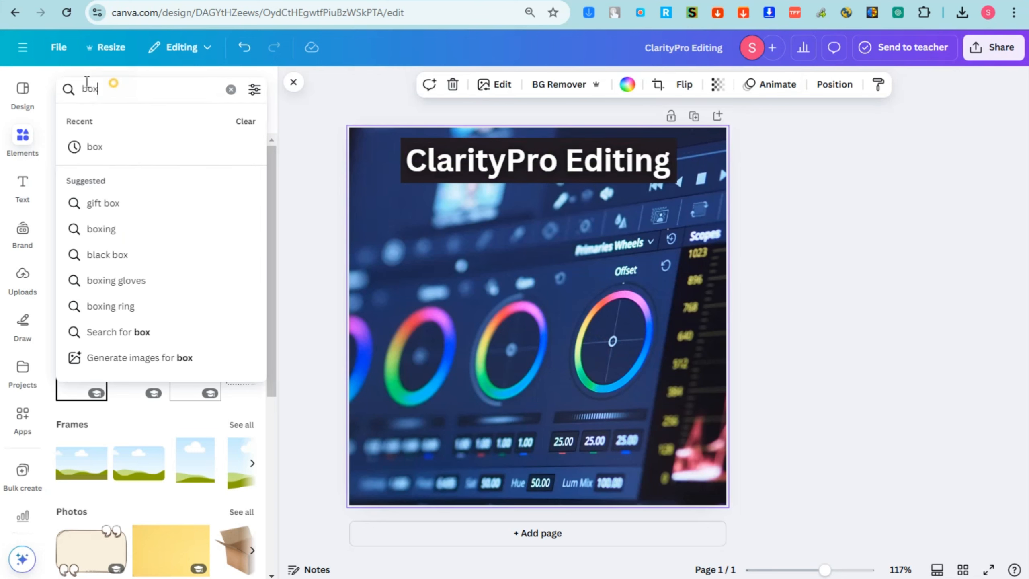
{"action": "key", "text": "BackSpace"}
{"action": "type", "text": "e"}
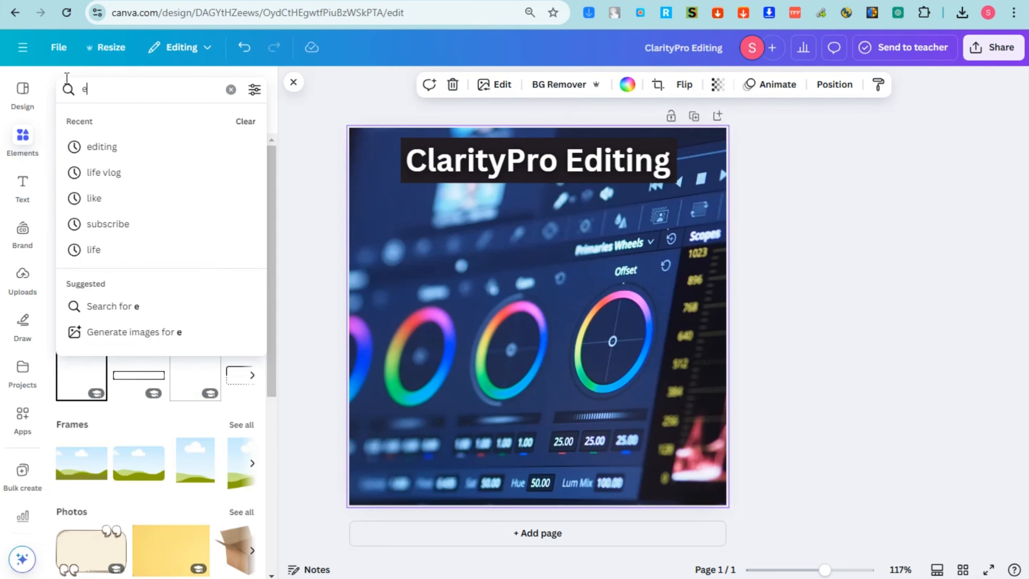
{"action": "key", "text": "BackSpace"}
{"action": "type", "text": "micro"}
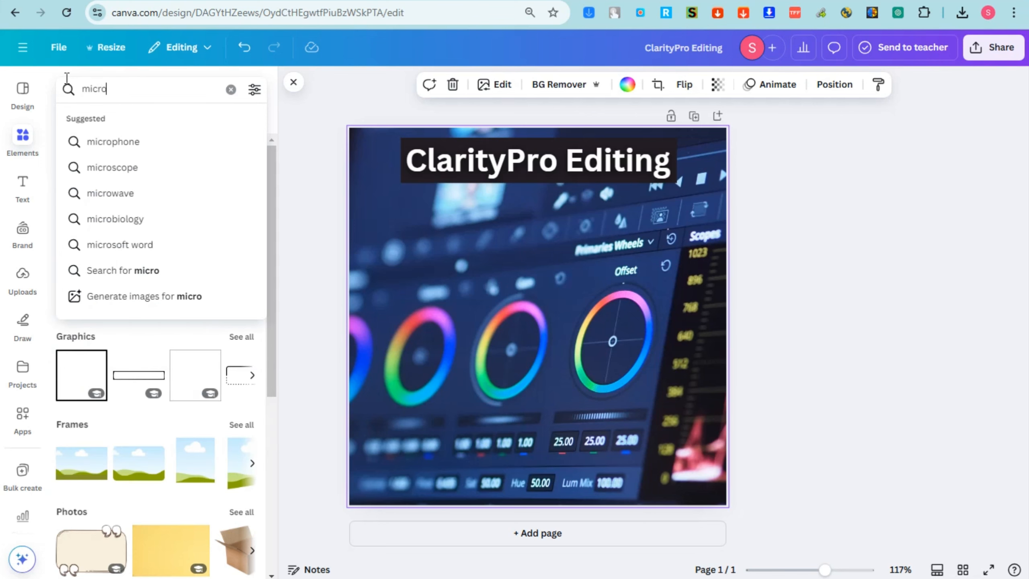
{"action": "left_click", "coordinate": [137, 146]}
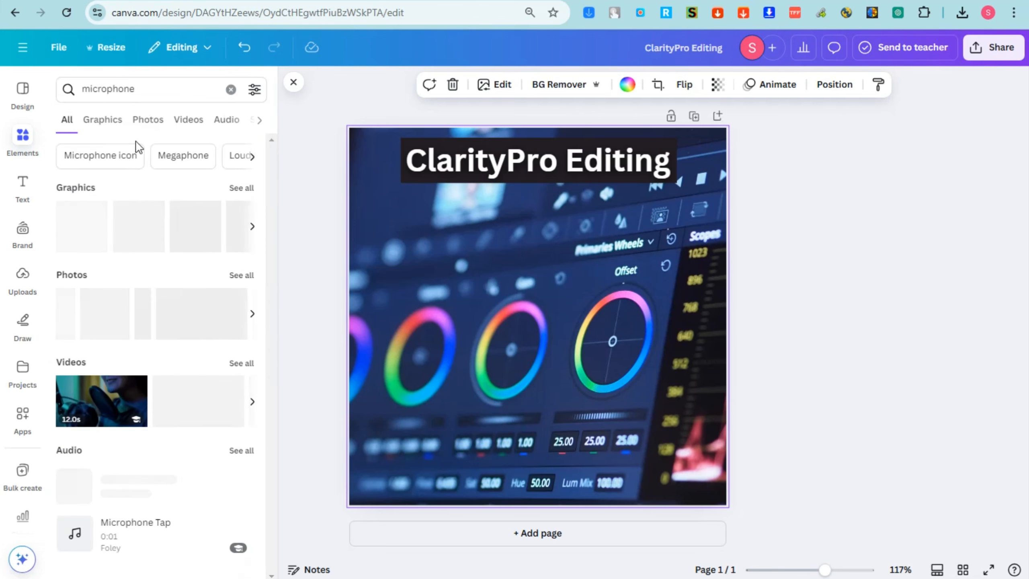
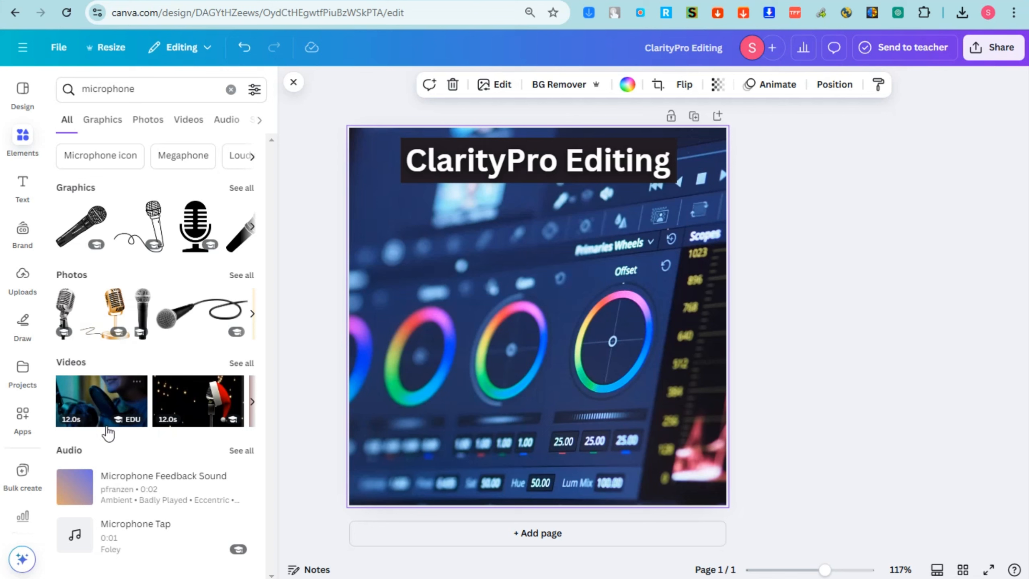
Add a microphone video clip, shrink and centre it, then delete it
{"action": "left_click", "coordinate": [104, 407]}
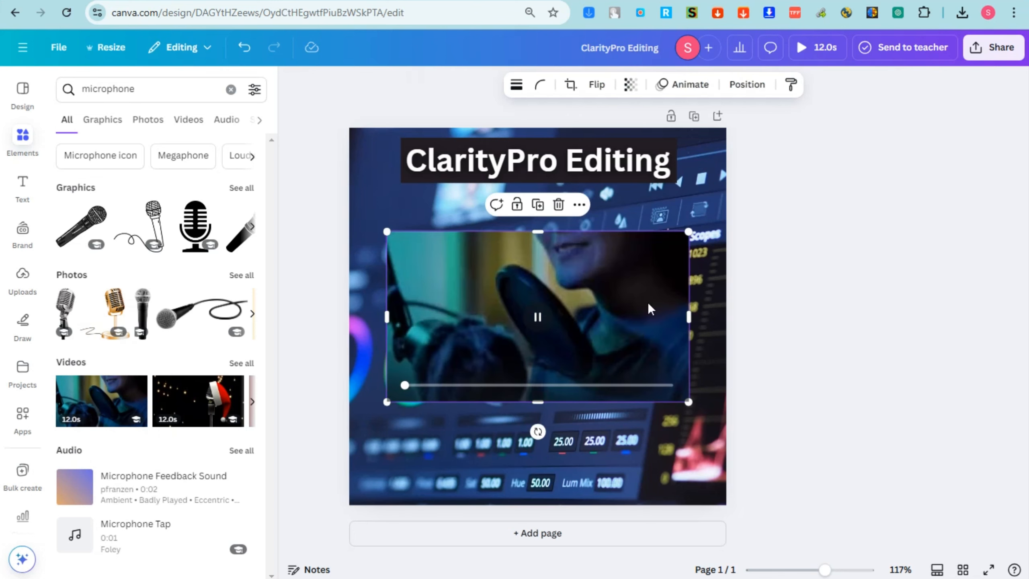
{"action": "left_click_drag", "start_coordinate": [687, 234], "coordinate": [563, 299]}
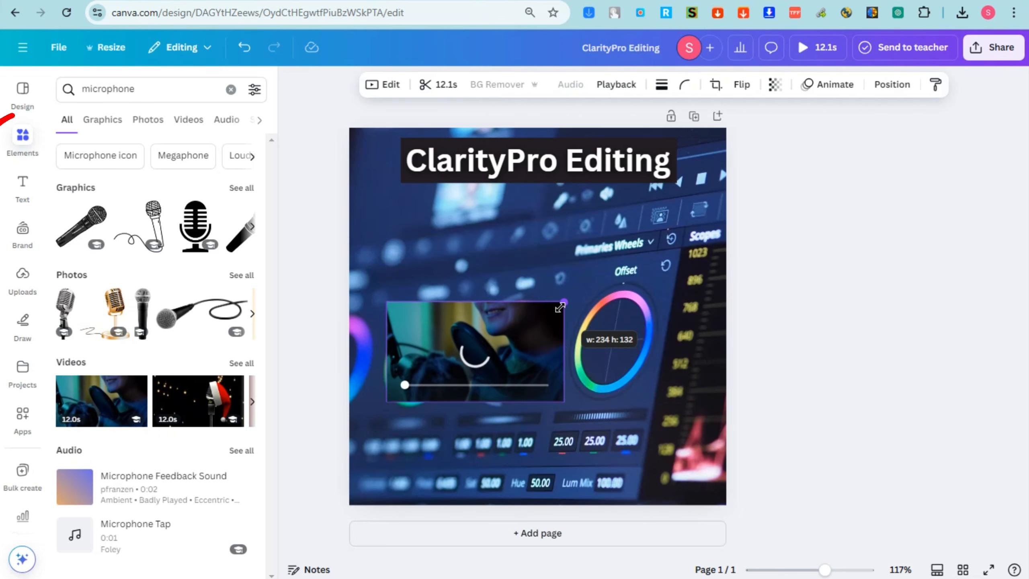
{"action": "left_click_drag", "start_coordinate": [459, 346], "coordinate": [426, 264]}
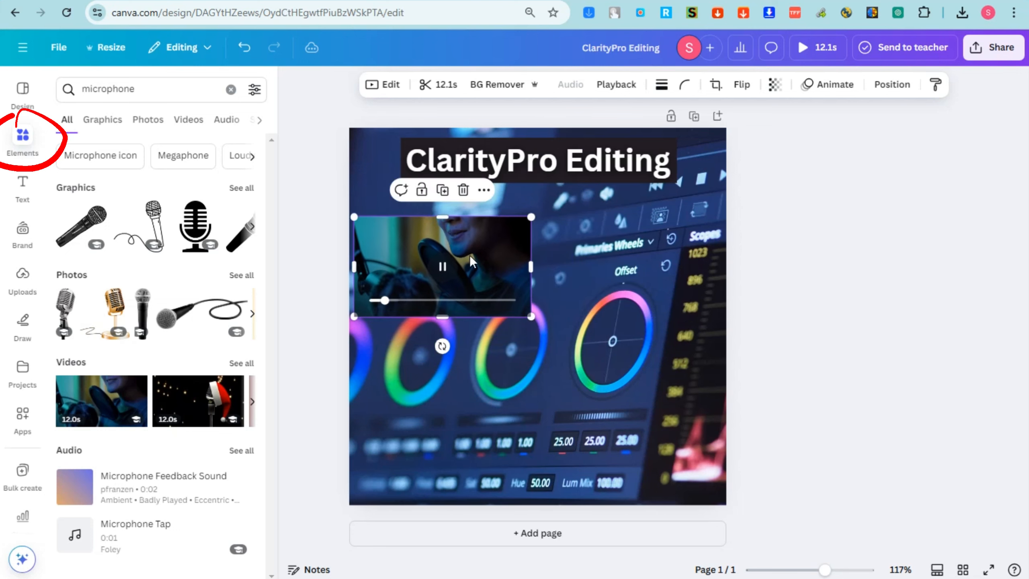
{"action": "key", "text": "Delete"}
Add the black microphone graphic, shrink and position it, and delete the colour-wheel background photo
{"action": "left_click", "coordinate": [102, 126]}
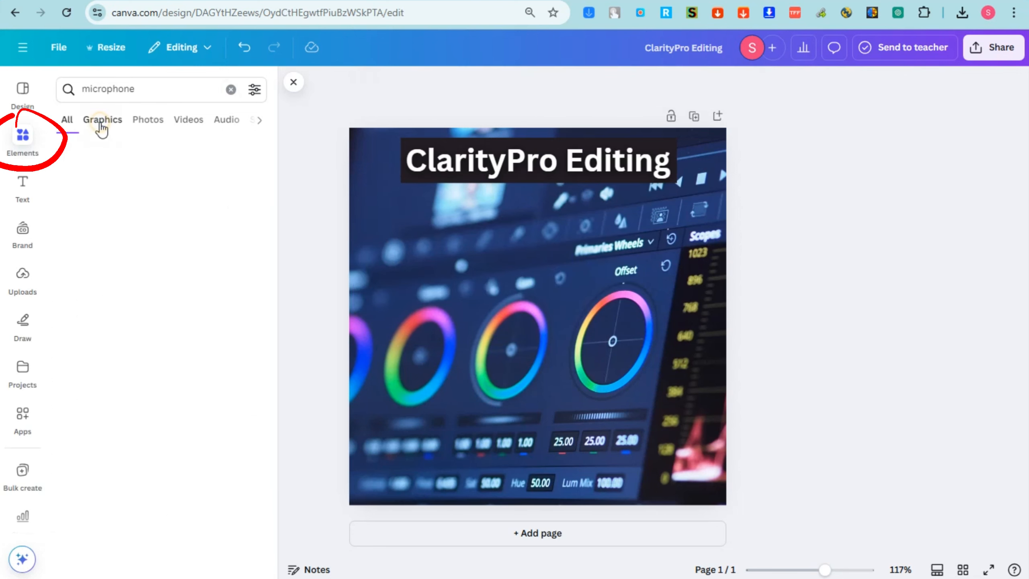
{"action": "left_click", "coordinate": [107, 189]}
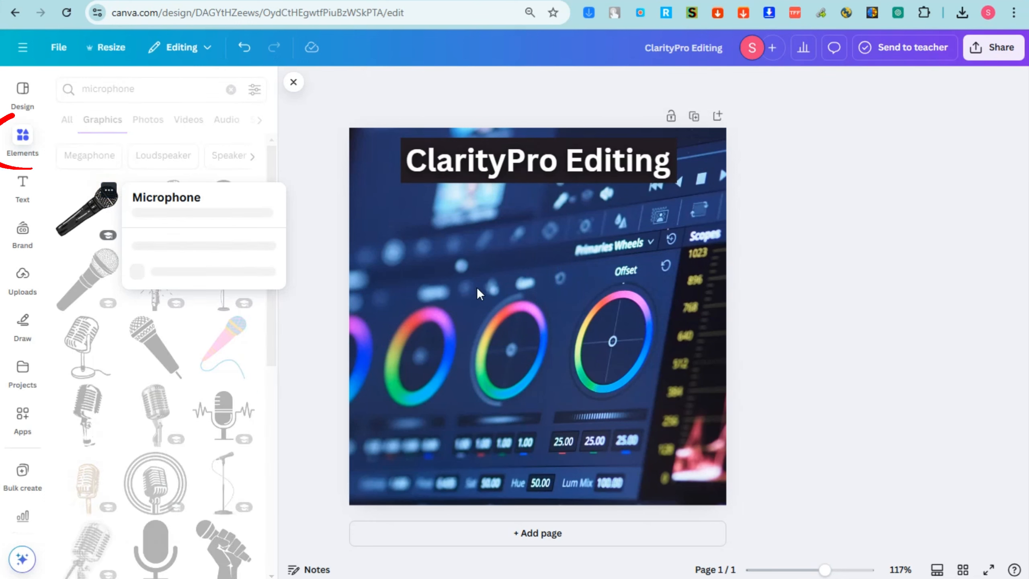
{"action": "left_click", "coordinate": [99, 222]}
{"action": "left_click", "coordinate": [99, 216]}
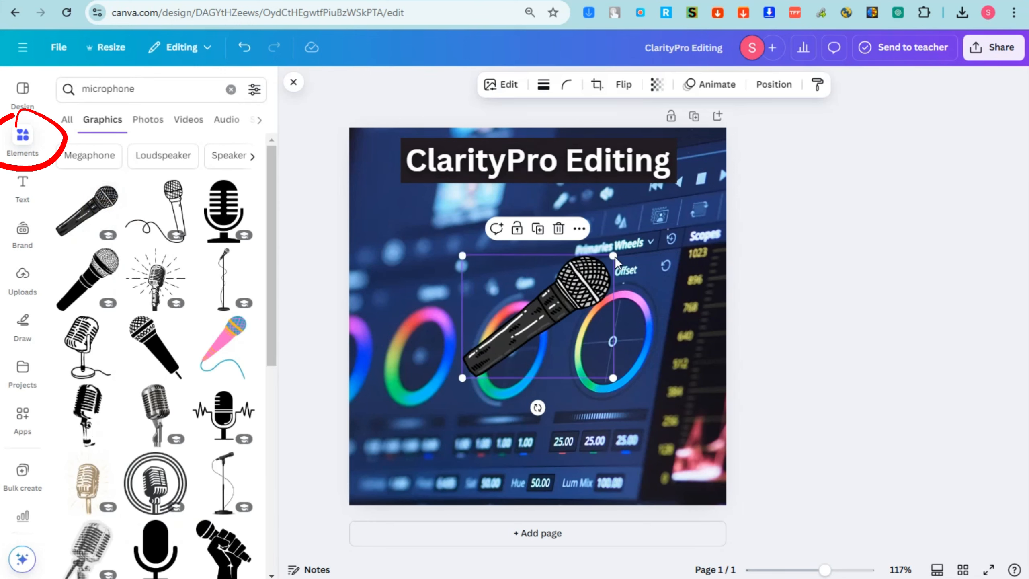
{"action": "left_click_drag", "start_coordinate": [613, 256], "coordinate": [570, 285]}
{"action": "left_click_drag", "start_coordinate": [533, 324], "coordinate": [630, 338]}
{"action": "left_click", "coordinate": [516, 225]}
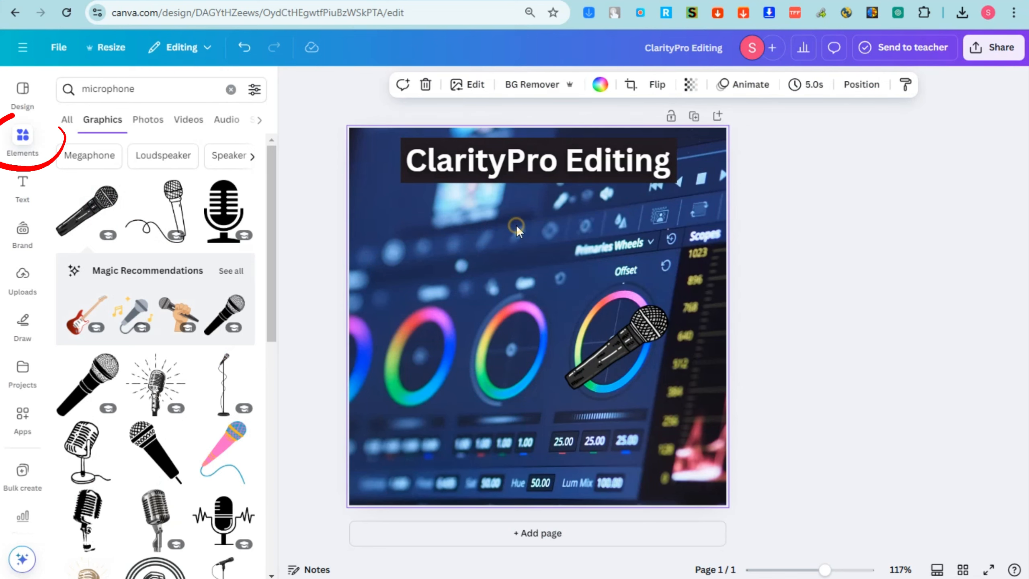
{"action": "key", "text": "Delete"}
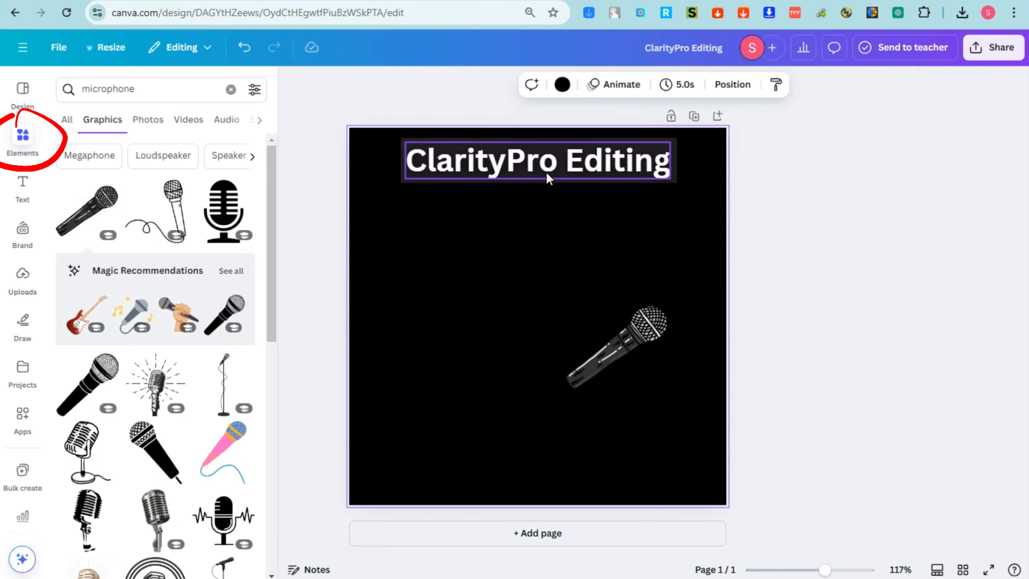
Move the microphone graphic up-left, enlarge it beneath the title, and nudge it slightly higher
{"action": "left_click", "coordinate": [586, 326]}
{"action": "left_click_drag", "start_coordinate": [586, 327], "coordinate": [498, 295]}
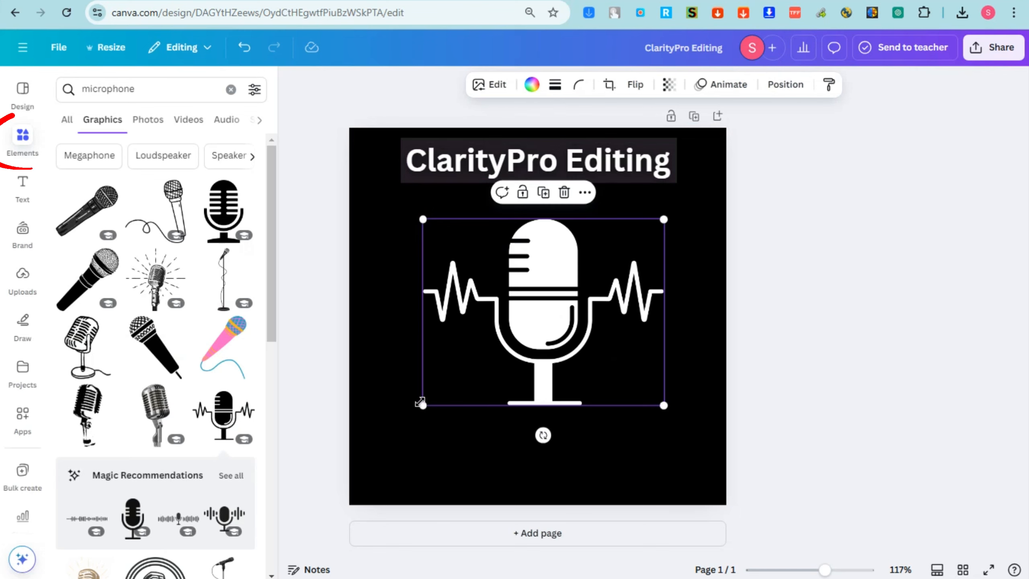
{"action": "left_click_drag", "start_coordinate": [422, 404], "coordinate": [405, 419]}
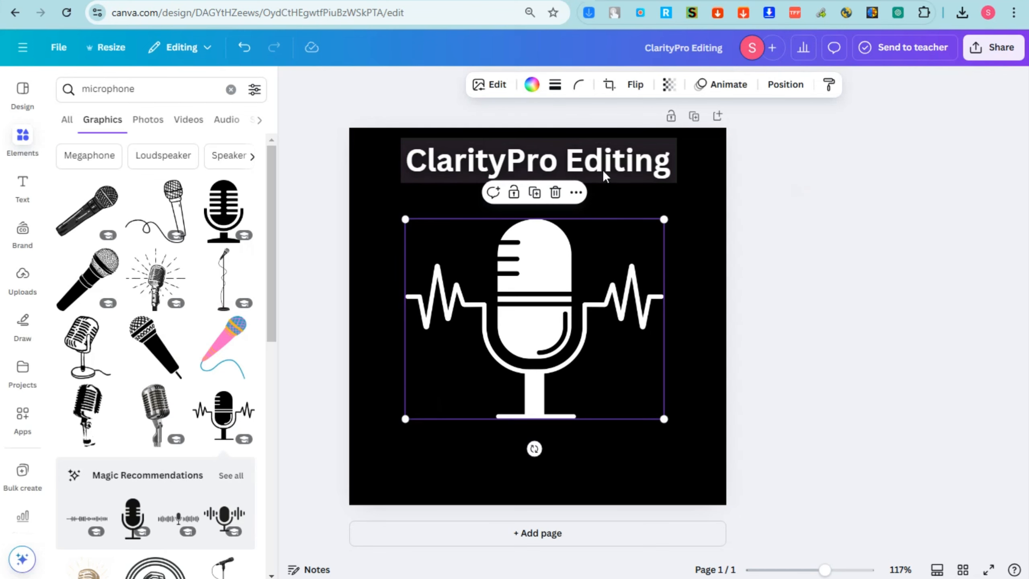
{"action": "key", "text": "Escape"}
{"action": "left_click_drag", "start_coordinate": [566, 274], "coordinate": [566, 264]}
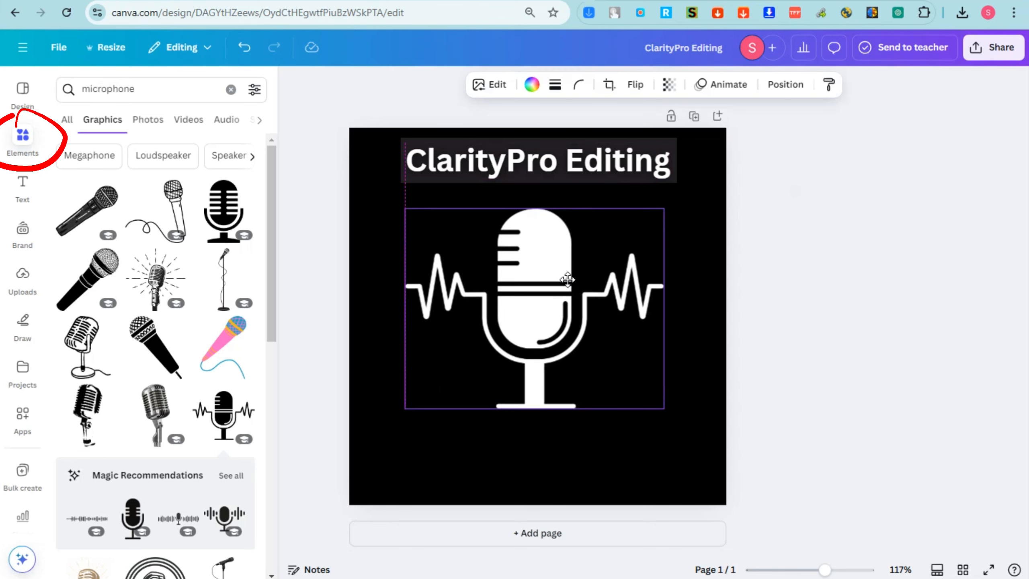
{"action": "left_click", "coordinate": [612, 162]}
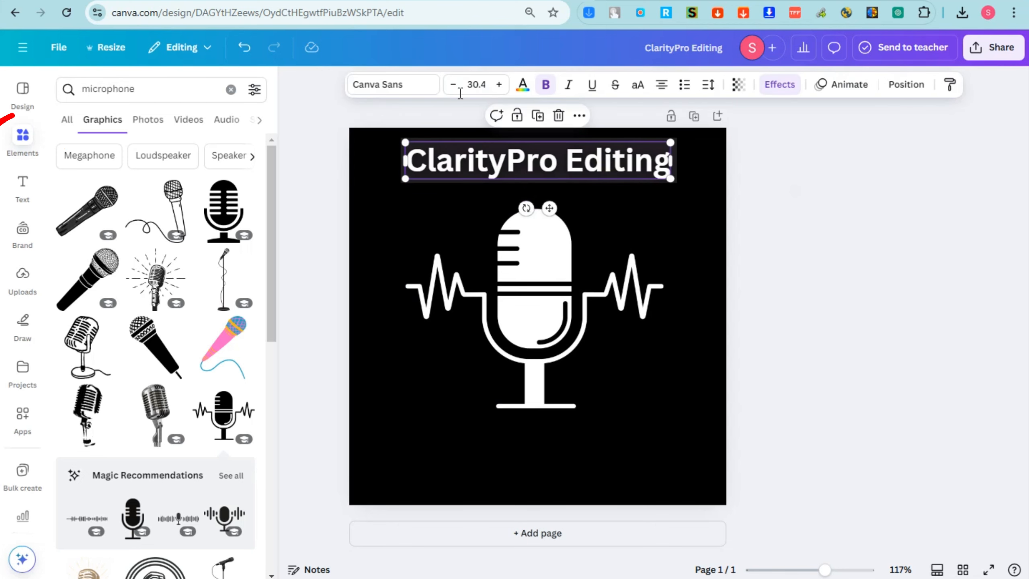
Set the ClarityPro Editing title in Shantell Sans and resize it to 31 to fit the page
{"action": "left_click", "coordinate": [402, 86]}
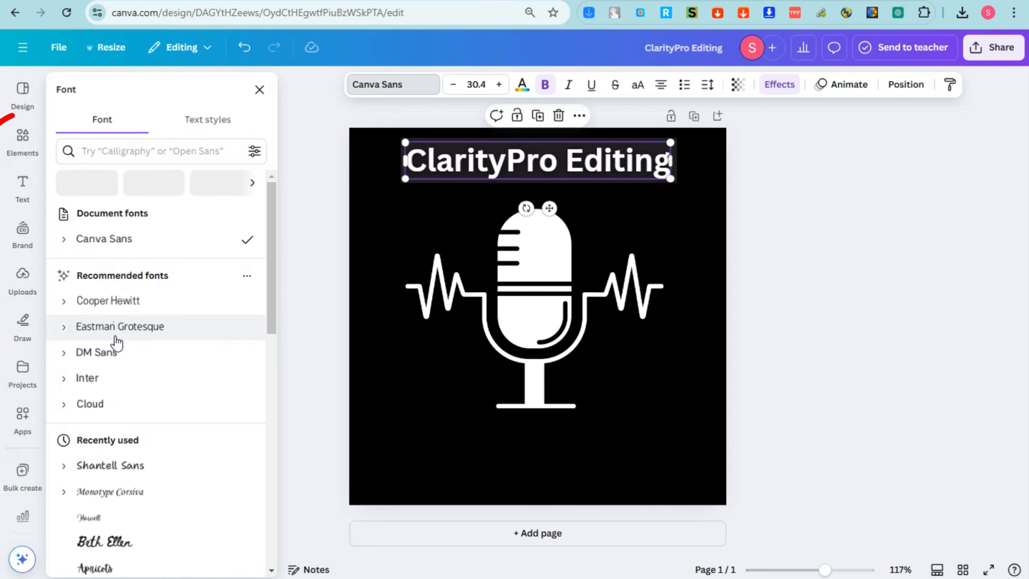
{"action": "left_click", "coordinate": [116, 466]}
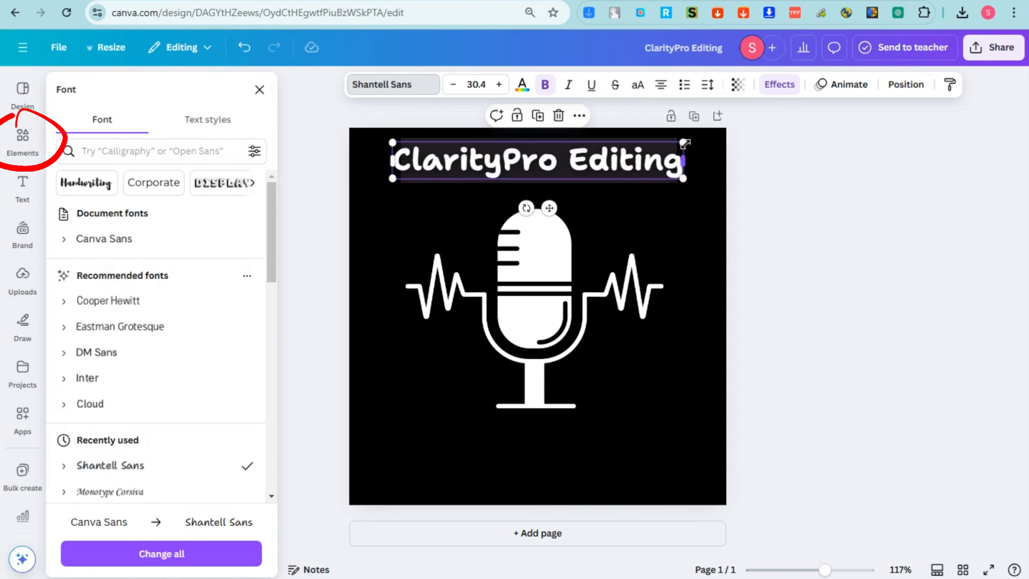
{"action": "left_click_drag", "start_coordinate": [685, 143], "coordinate": [690, 142]}
{"action": "left_click", "coordinate": [593, 162]}
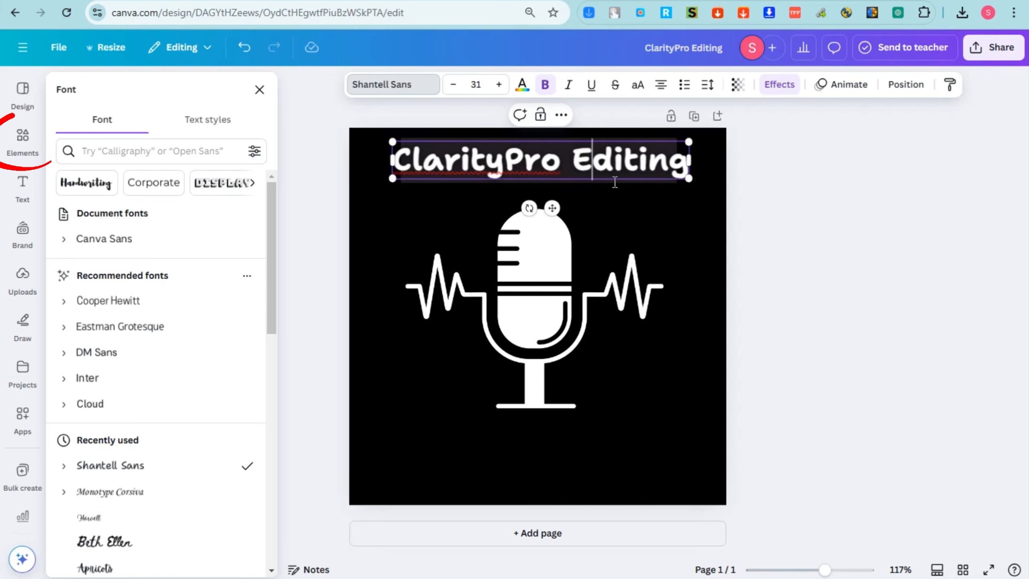
{"action": "left_click", "coordinate": [573, 160]}
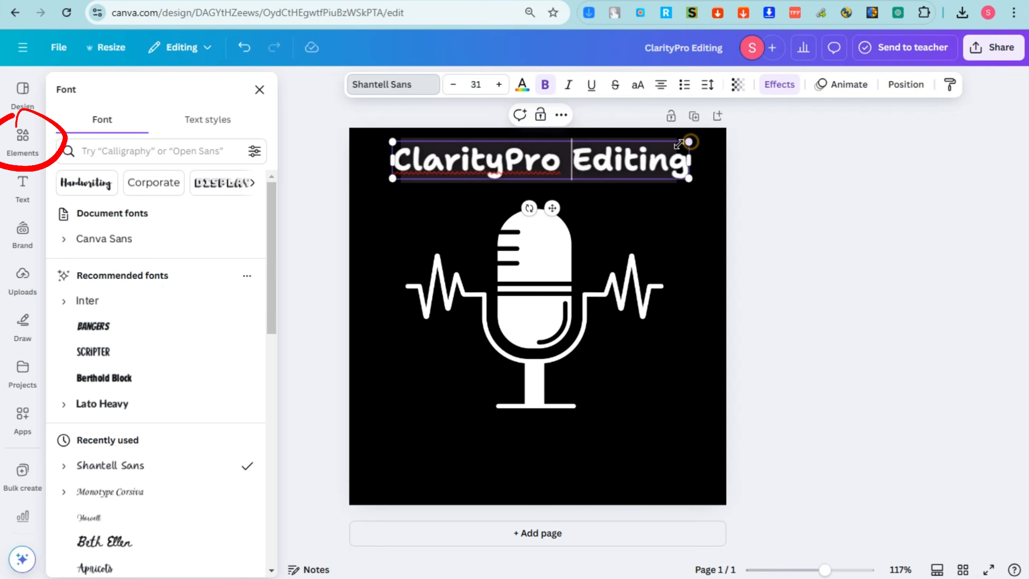
{"action": "mouse_move", "coordinate": [689, 142]}
{"action": "left_mouse_down"}
{"action": "mouse_move", "coordinate": [677, 143]}
{"action": "mouse_move", "coordinate": [699, 159]}
{"action": "left_mouse_up"}
{"action": "left_click", "coordinate": [652, 136]}
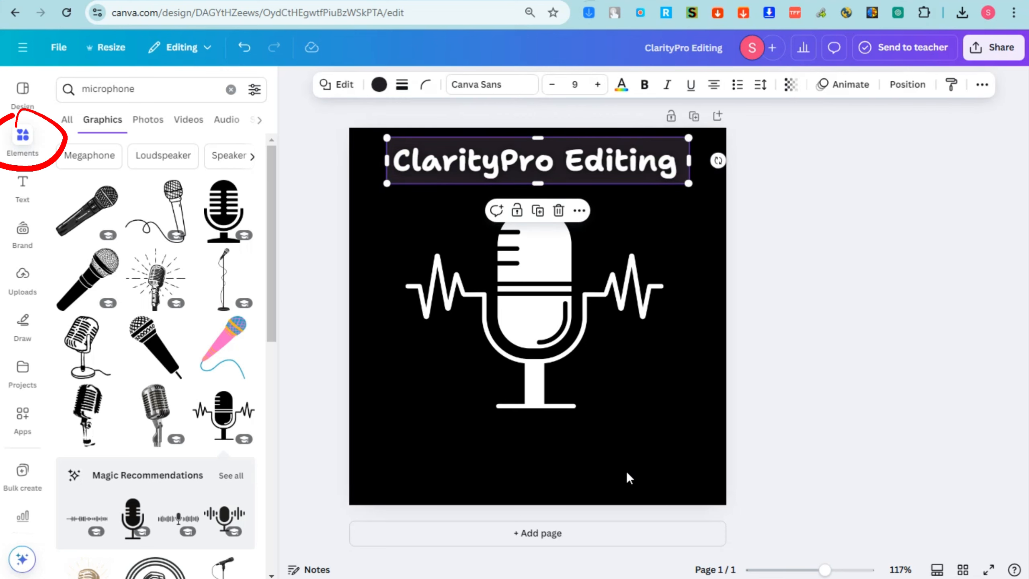
Search elements for 'edit' and add a white film-and-scissors graphic, sized into the lower-left corner
{"action": "left_click", "coordinate": [621, 457]}
{"action": "left_click", "coordinate": [140, 91]}
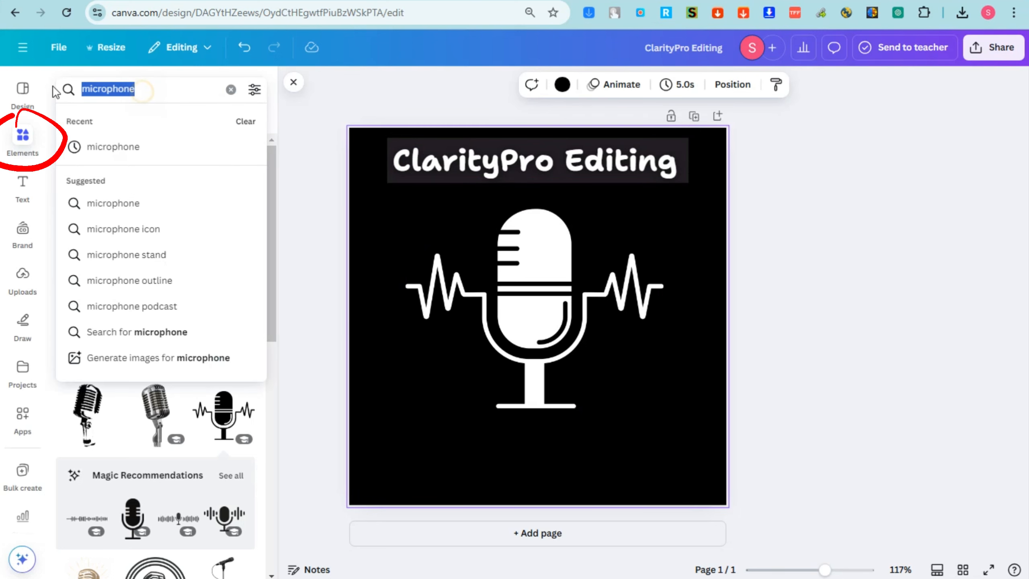
{"action": "type", "text": "edit"}
{"action": "key", "text": "Return"}
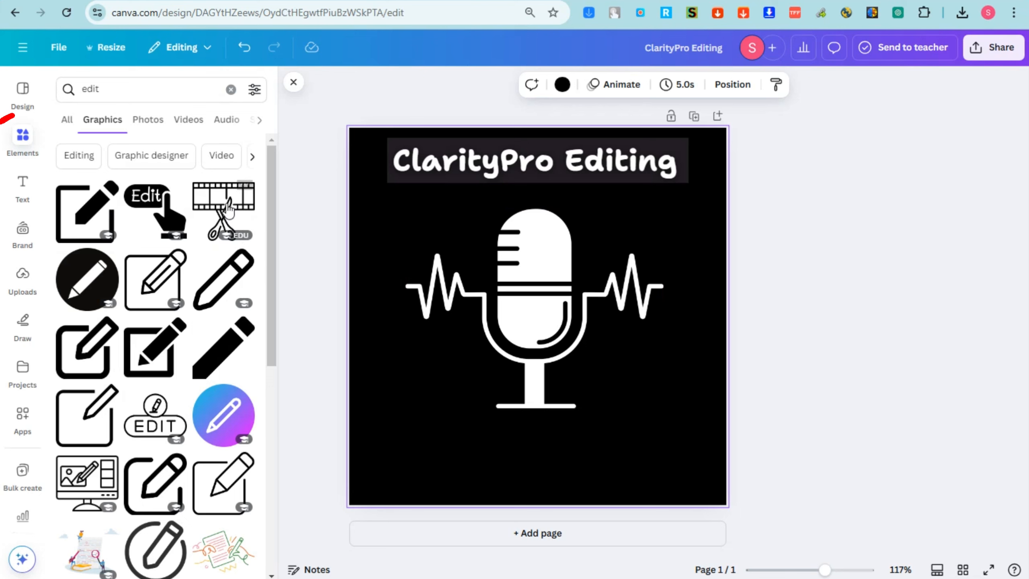
{"action": "left_click", "coordinate": [219, 205]}
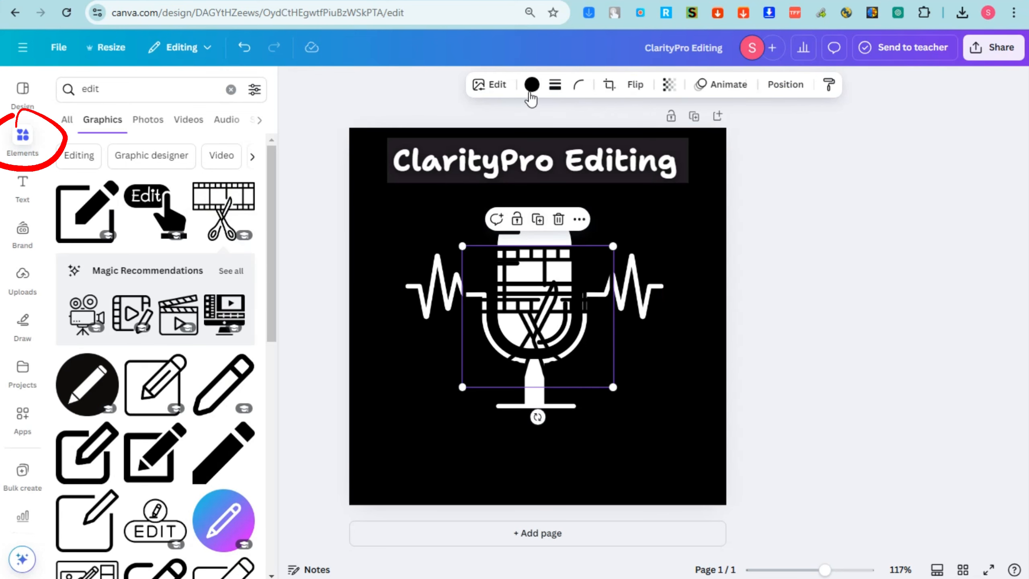
{"action": "left_click", "coordinate": [530, 90]}
{"action": "left_click", "coordinate": [248, 318]}
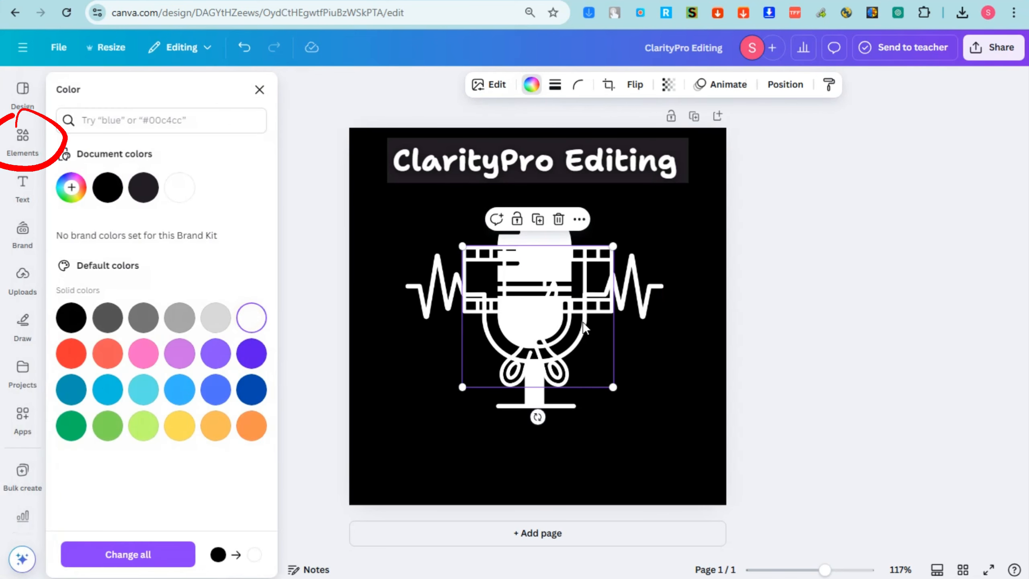
{"action": "left_click_drag", "start_coordinate": [563, 345], "coordinate": [477, 458]}
{"action": "left_click_drag", "start_coordinate": [530, 359], "coordinate": [466, 418]}
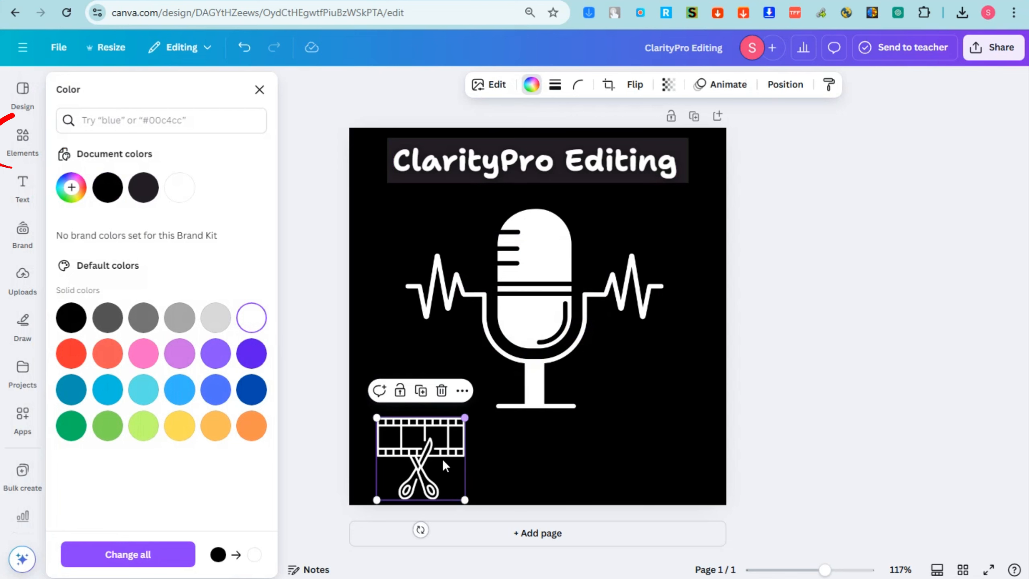
{"action": "left_click_drag", "start_coordinate": [443, 458], "coordinate": [427, 450]}
{"action": "mouse_move", "coordinate": [449, 407]}
{"action": "left_mouse_down"}
{"action": "mouse_move", "coordinate": [463, 397]}
{"action": "mouse_move", "coordinate": [438, 424]}
{"action": "left_mouse_up"}
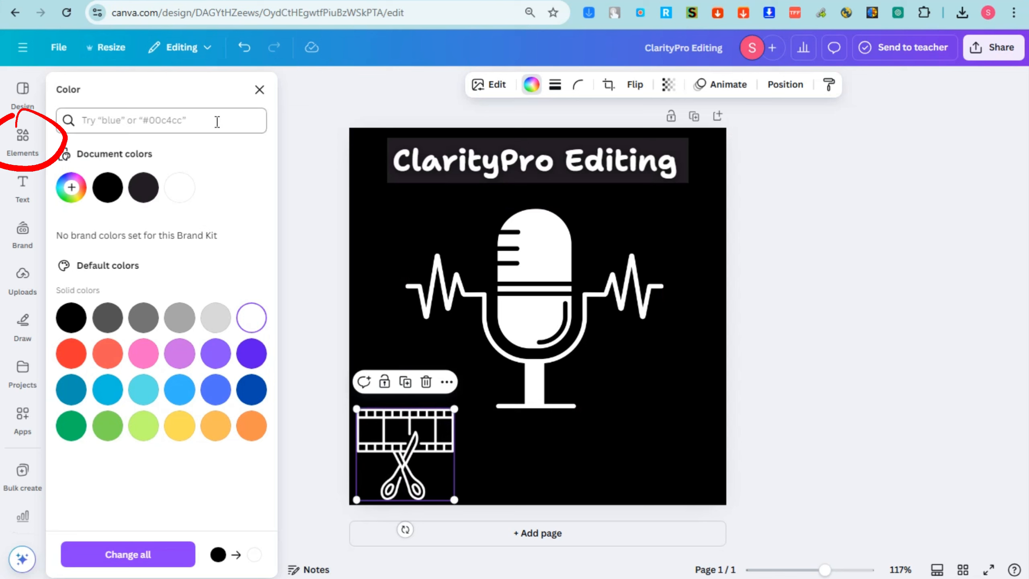
Add a white pencil-edit graphic from the 'edit' graphics, shrunk into the bottom-right corner
{"action": "left_click", "coordinate": [25, 119]}
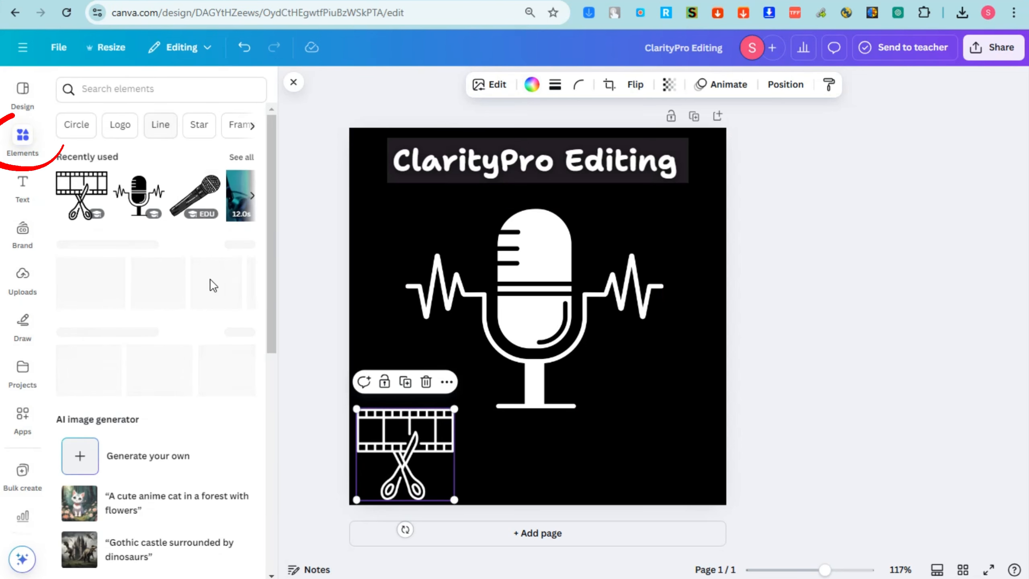
{"action": "left_click", "coordinate": [115, 94]}
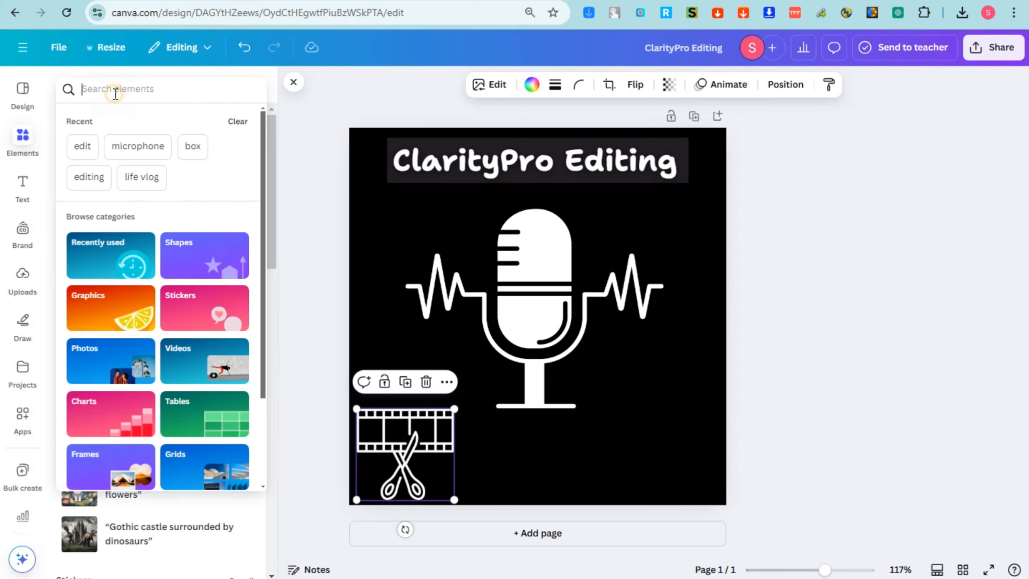
{"action": "left_click", "coordinate": [82, 145]}
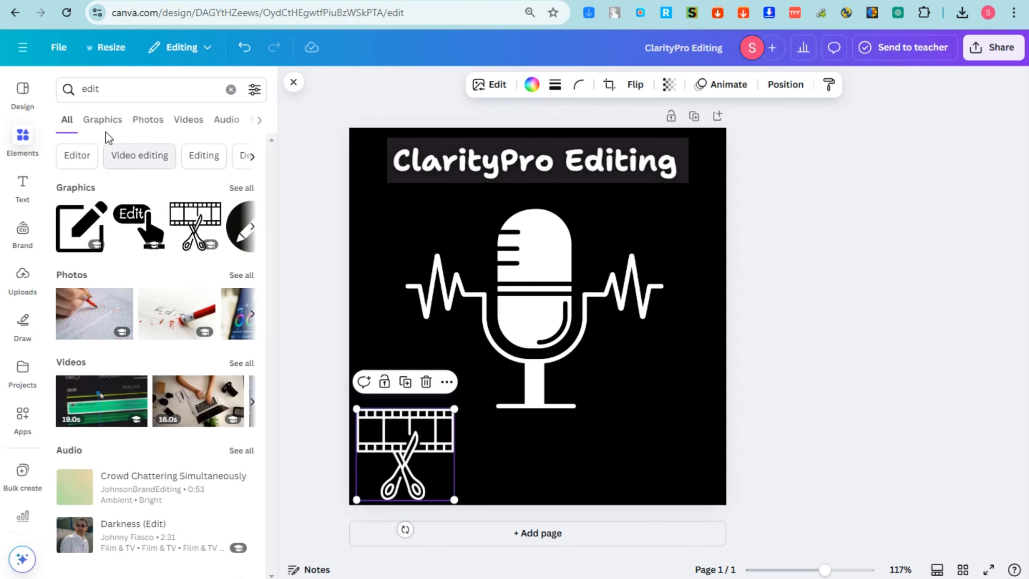
{"action": "left_click", "coordinate": [106, 130]}
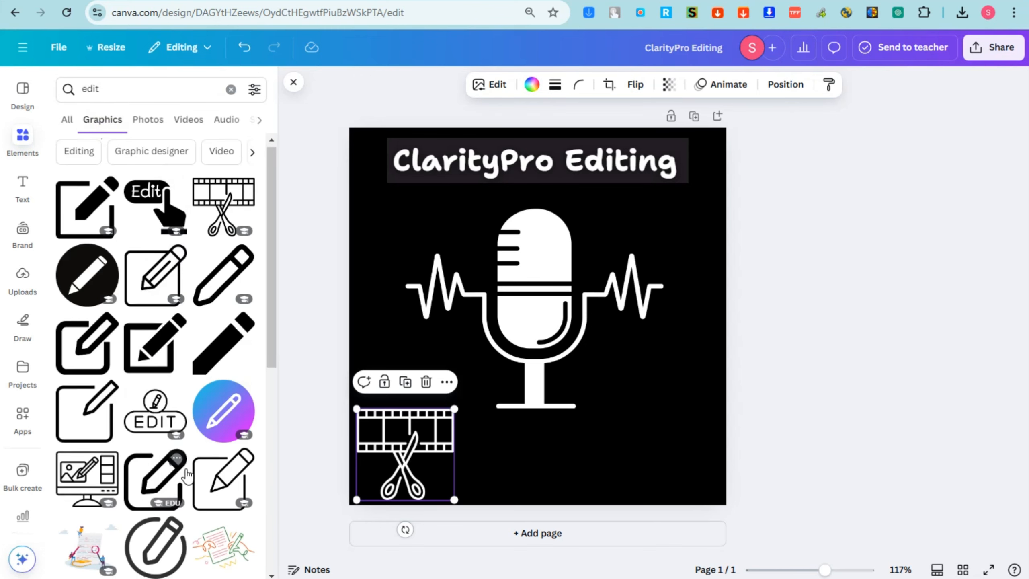
{"action": "scroll", "coordinate": [124, 375], "scroll_direction": "down", "scroll_amount": 5}
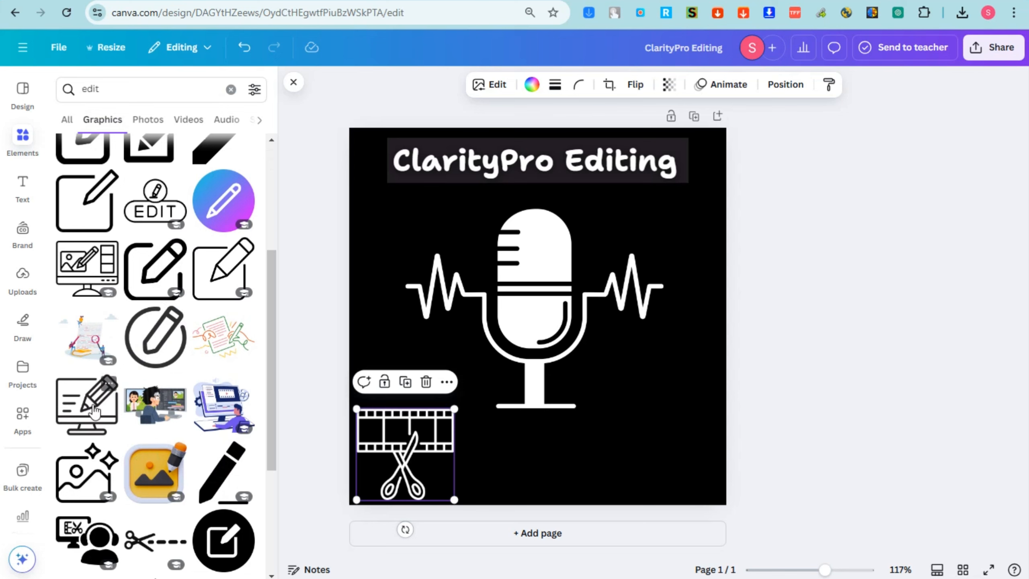
{"action": "left_click", "coordinate": [168, 268]}
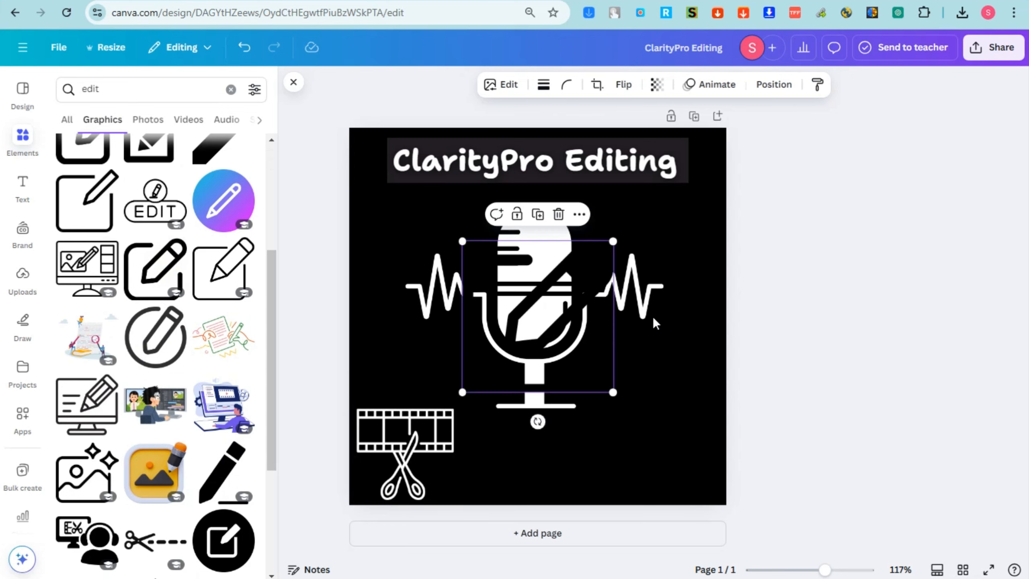
{"action": "left_click", "coordinate": [531, 85]}
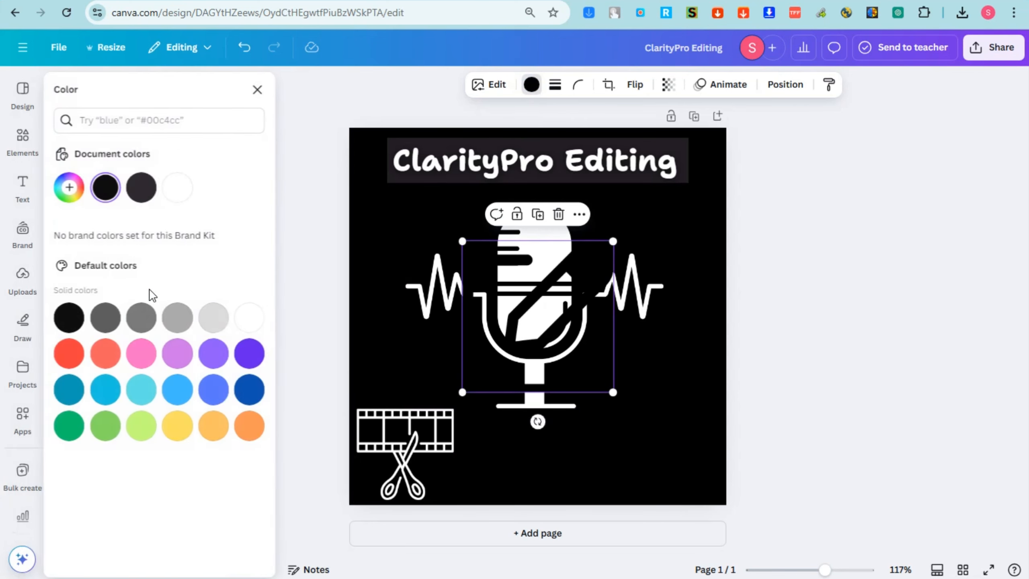
{"action": "left_click", "coordinate": [248, 319]}
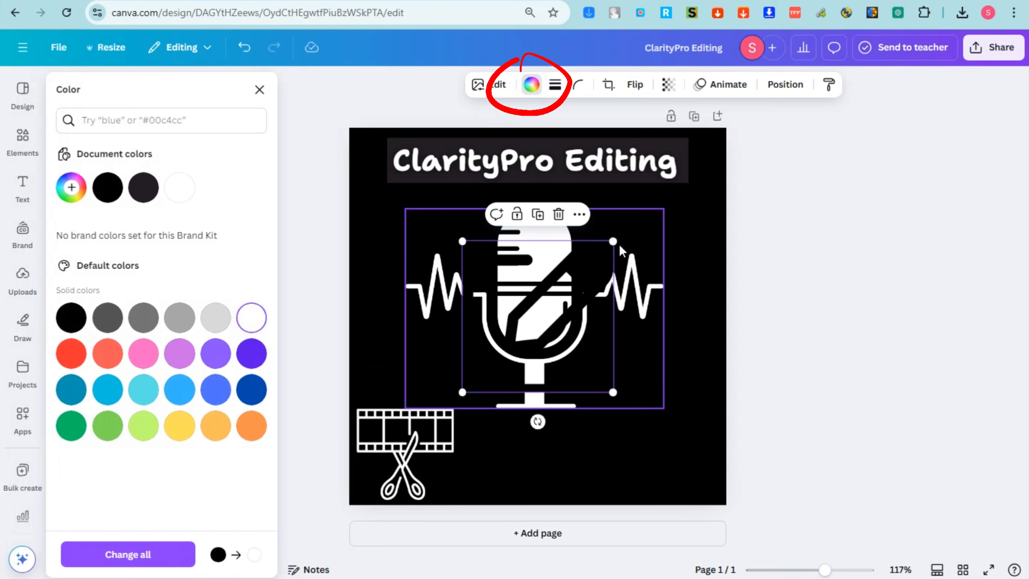
{"action": "left_click_drag", "start_coordinate": [613, 241], "coordinate": [566, 289]}
{"action": "left_click_drag", "start_coordinate": [507, 344], "coordinate": [658, 443]}
Give the page a brown background using the custom colour picker
{"action": "left_click", "coordinate": [362, 195]}
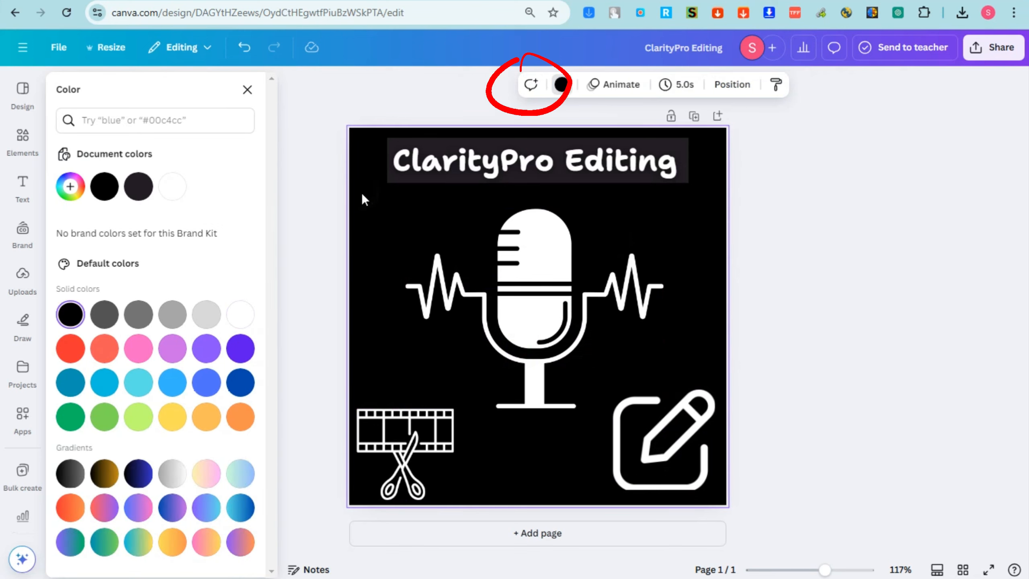
{"action": "left_click", "coordinate": [260, 90]}
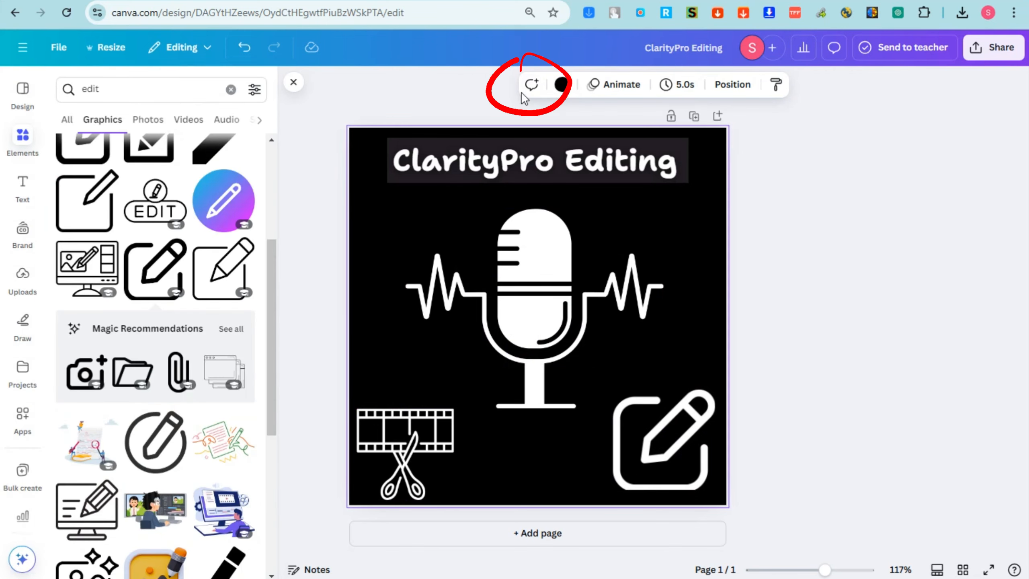
{"action": "left_click", "coordinate": [561, 86]}
{"action": "left_click", "coordinate": [70, 187]}
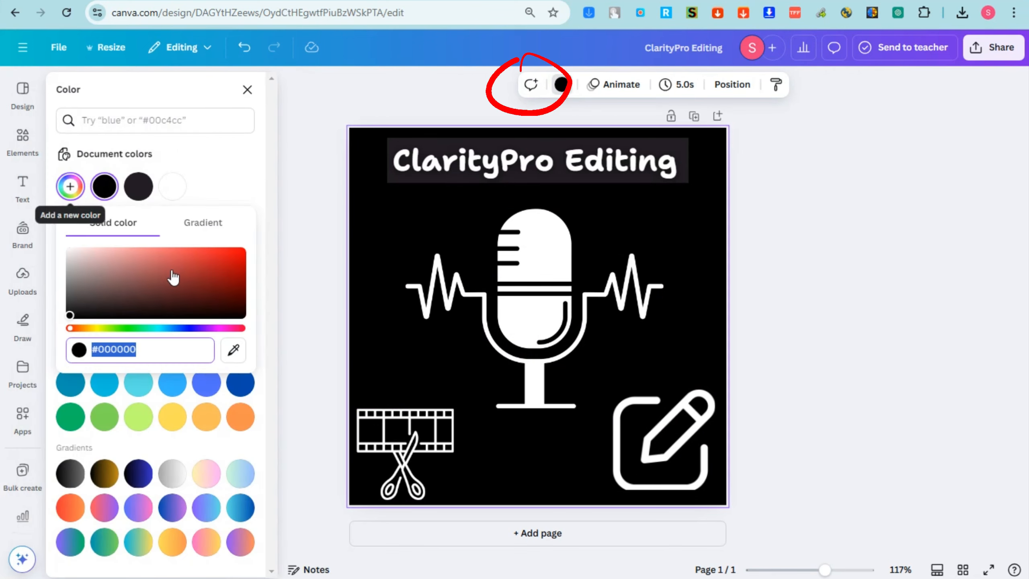
{"action": "left_click_drag", "start_coordinate": [172, 276], "coordinate": [224, 285]}
Enlarge the film-strip and pencil graphics slightly
{"action": "left_click", "coordinate": [406, 422]}
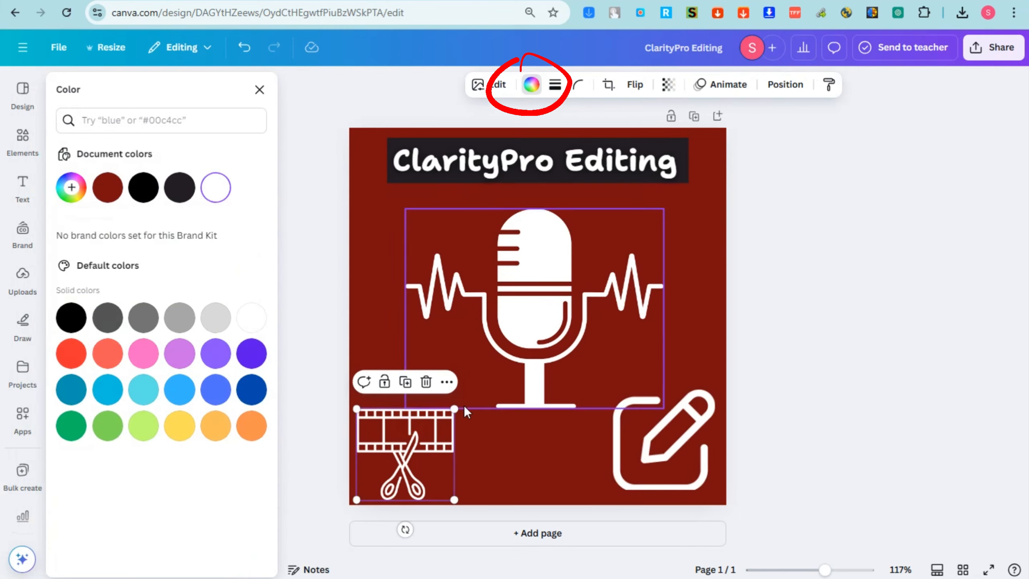
{"action": "left_click_drag", "start_coordinate": [454, 410], "coordinate": [463, 399]}
{"action": "left_click", "coordinate": [707, 399]}
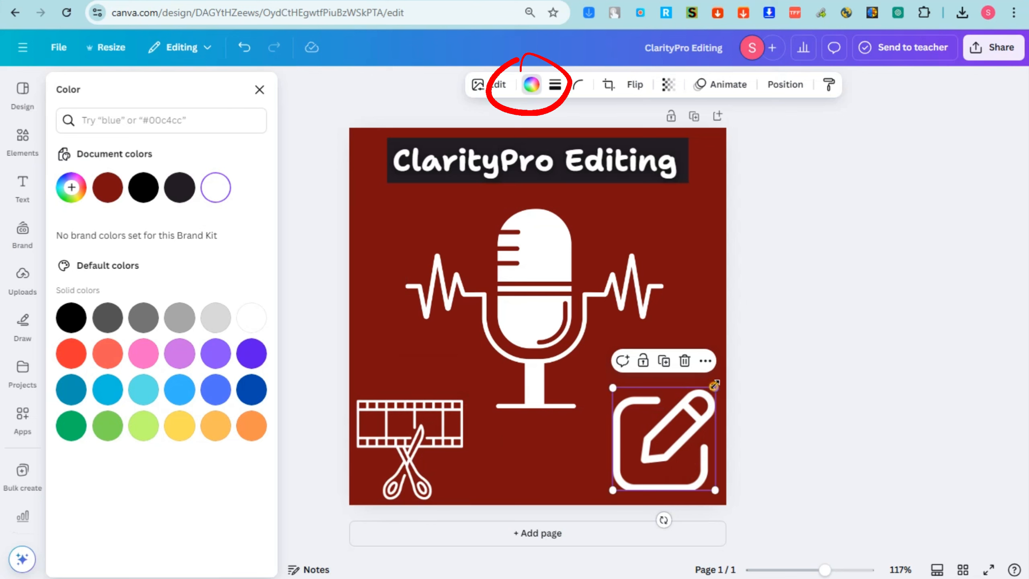
{"action": "left_click_drag", "start_coordinate": [715, 385], "coordinate": [718, 382]}
Move the title lower and make its backing box dark blue, resized to fit the text
{"action": "left_click", "coordinate": [538, 181]}
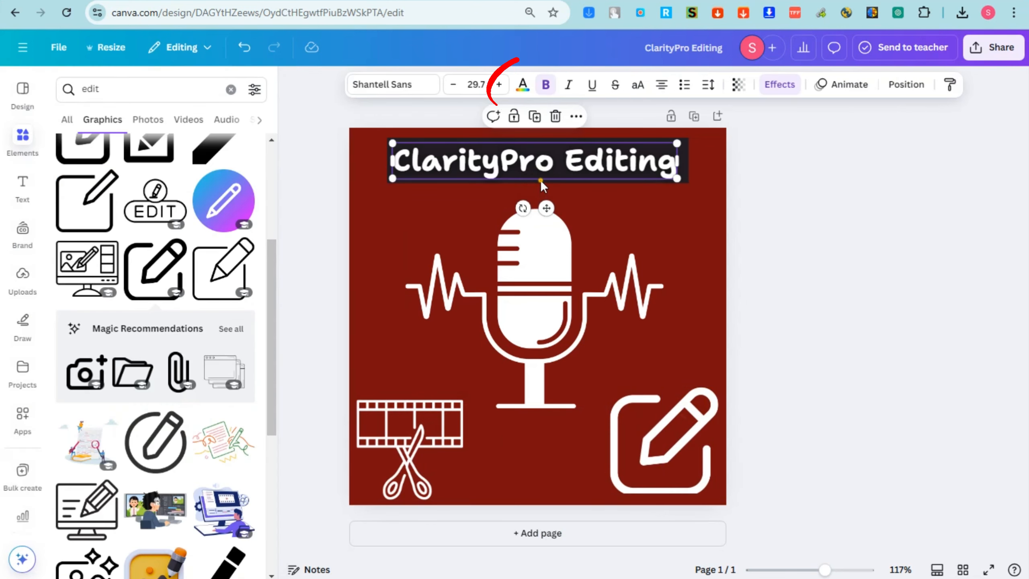
{"action": "left_click", "coordinate": [541, 180]}
{"action": "left_click_drag", "start_coordinate": [535, 170], "coordinate": [581, 180]}
{"action": "left_click", "coordinate": [633, 223]}
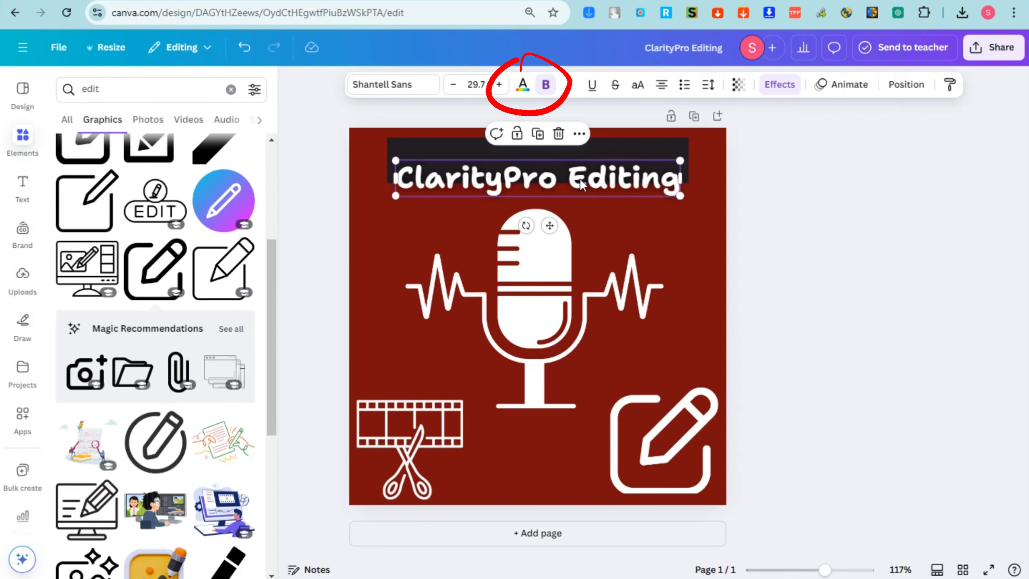
{"action": "left_click", "coordinate": [567, 150]}
{"action": "left_click", "coordinate": [379, 85]}
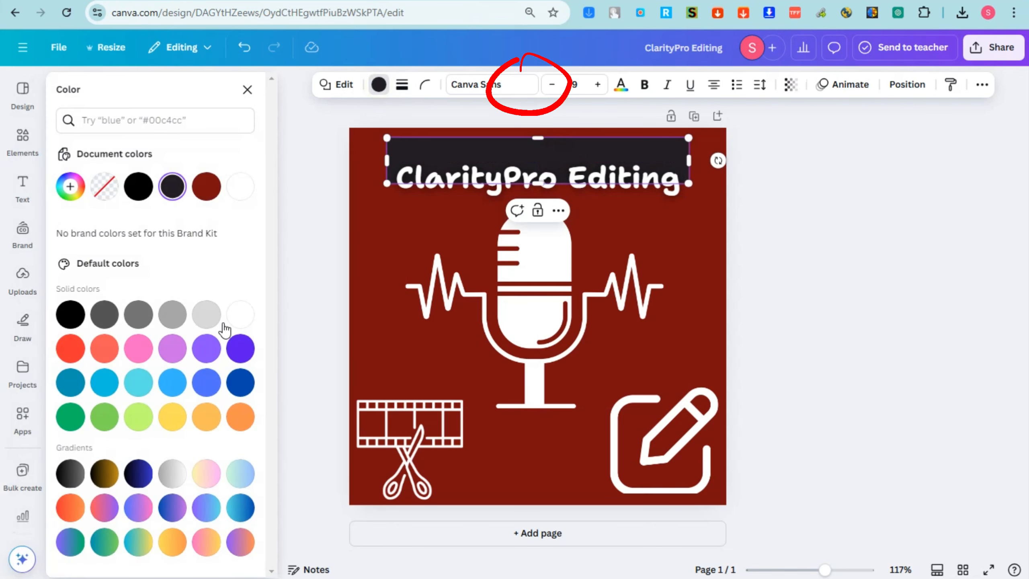
{"action": "left_click", "coordinate": [241, 382]}
{"action": "left_click_drag", "start_coordinate": [565, 184], "coordinate": [612, 183]}
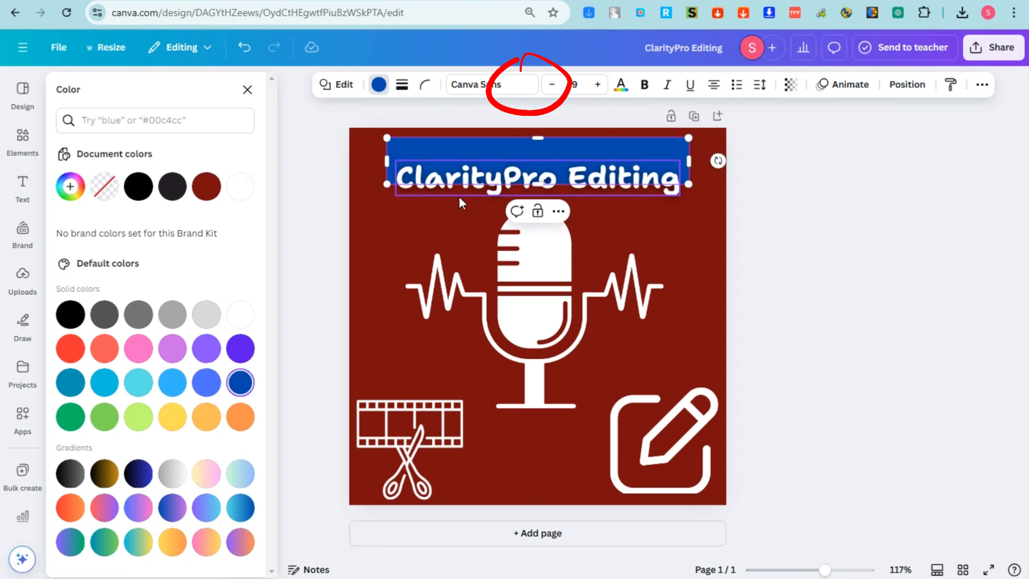
{"action": "mouse_move", "coordinate": [538, 183]}
{"action": "left_mouse_down"}
{"action": "mouse_move", "coordinate": [539, 160]}
{"action": "mouse_move", "coordinate": [539, 193]}
{"action": "left_mouse_up"}
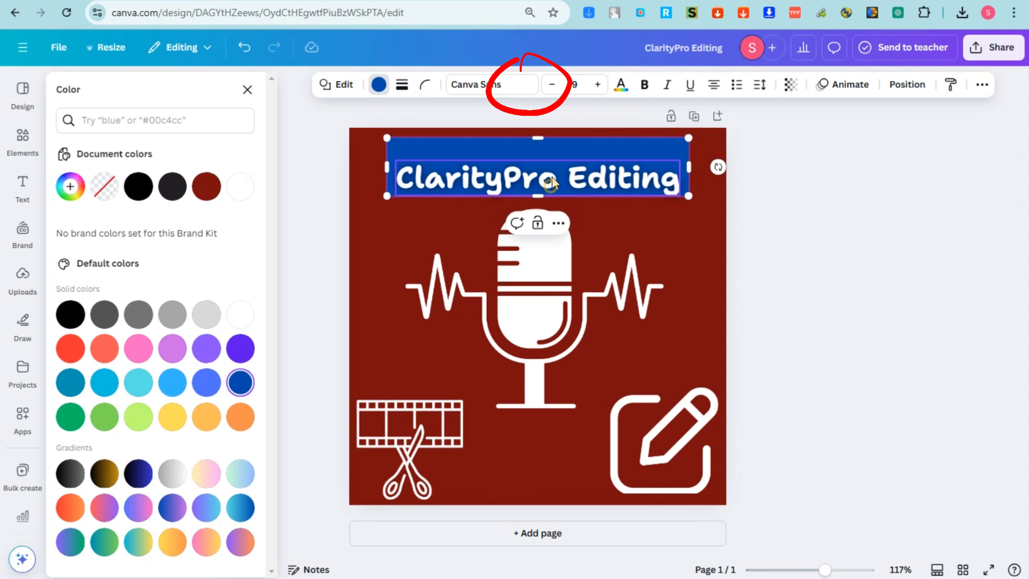
Darken the page background to near-black navy #000813 and give the title box the same colour
{"action": "left_click", "coordinate": [551, 183]}
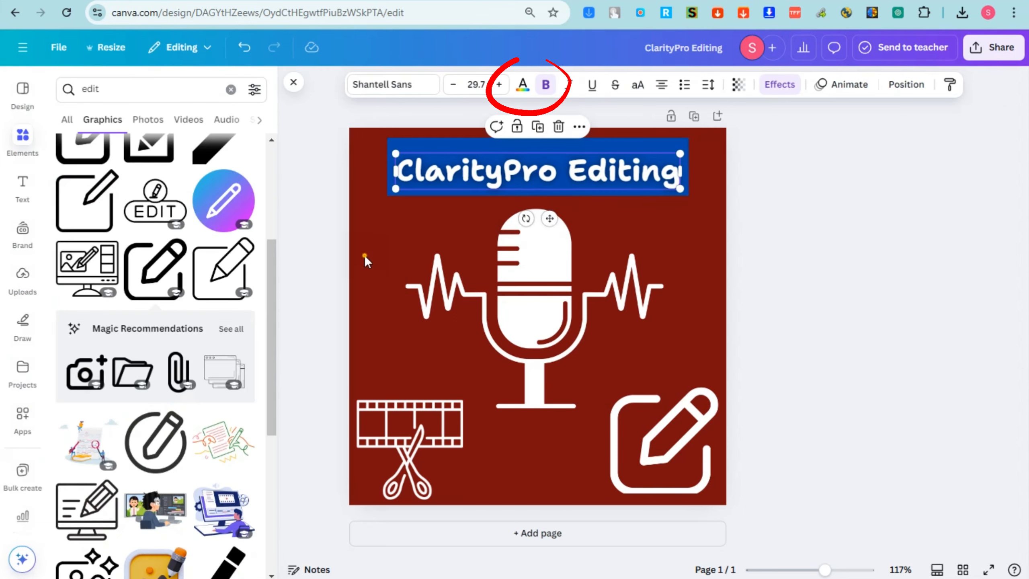
{"action": "left_click", "coordinate": [364, 254]}
{"action": "left_click", "coordinate": [565, 86]}
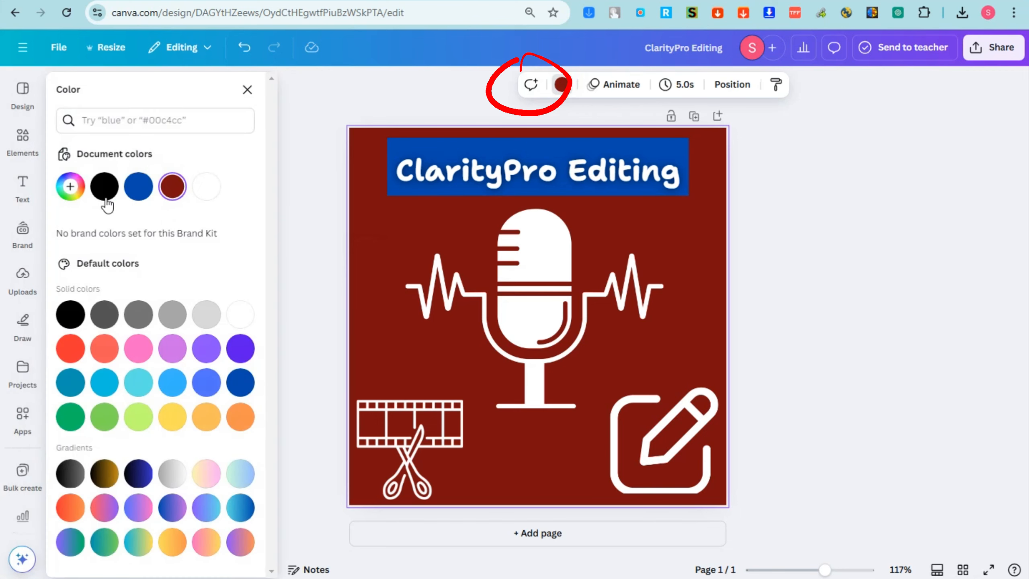
{"action": "left_click", "coordinate": [83, 201]}
{"action": "left_click", "coordinate": [175, 275]}
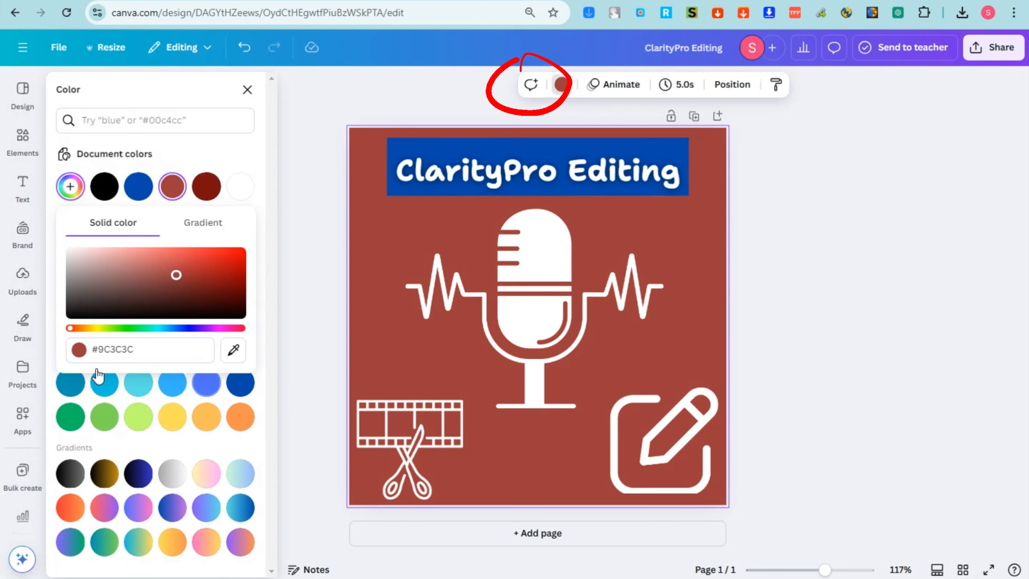
{"action": "left_click", "coordinate": [138, 187]}
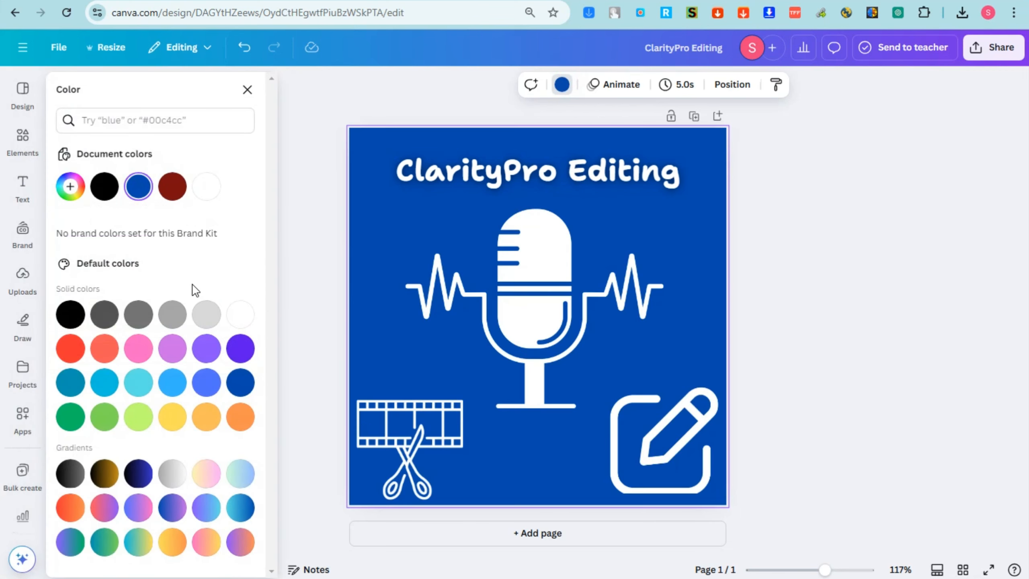
{"action": "left_click", "coordinate": [83, 193]}
{"action": "mouse_move", "coordinate": [239, 269]}
{"action": "left_mouse_down"}
{"action": "mouse_move", "coordinate": [179, 294]}
{"action": "mouse_move", "coordinate": [174, 267]}
{"action": "mouse_move", "coordinate": [199, 290]}
{"action": "mouse_move", "coordinate": [242, 304]}
{"action": "mouse_move", "coordinate": [242, 316]}
{"action": "left_mouse_up"}
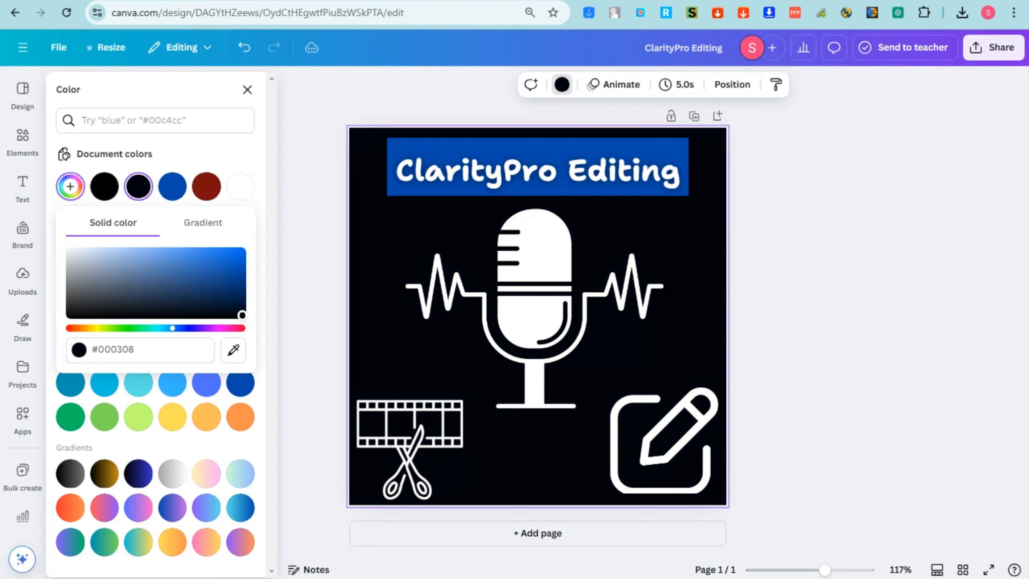
{"action": "left_click", "coordinate": [583, 146]}
{"action": "left_click", "coordinate": [139, 188]}
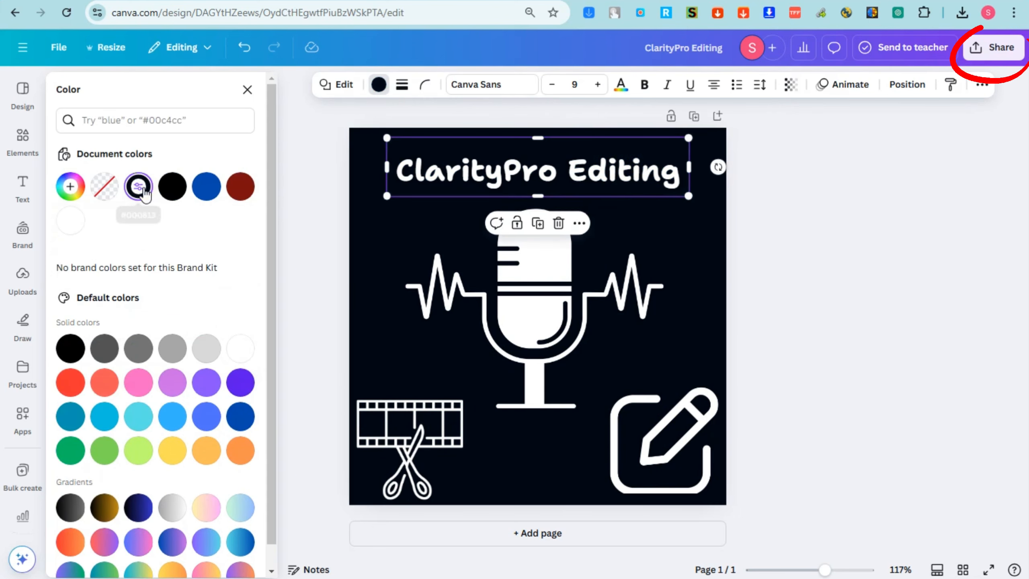
{"action": "left_click", "coordinate": [821, 205]}
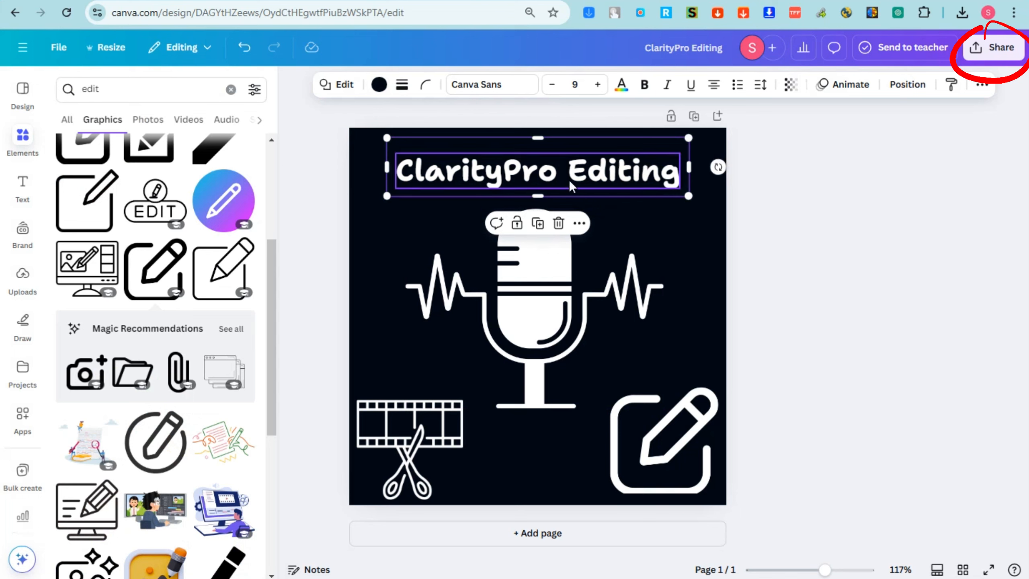
{"action": "left_click", "coordinate": [885, 269]}
Download the logo design as a PNG
{"action": "left_click", "coordinate": [997, 51]}
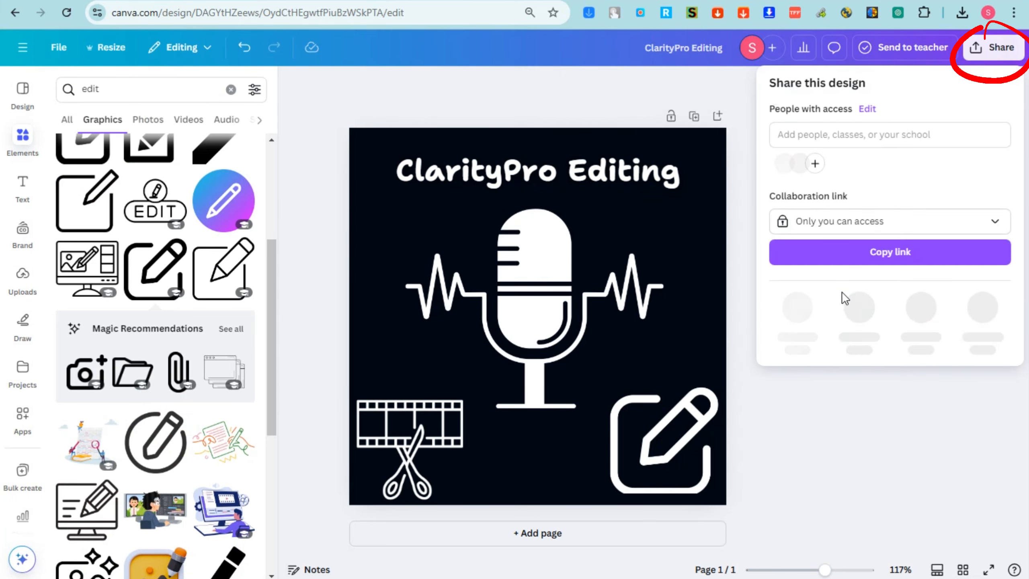
{"action": "left_click", "coordinate": [807, 324]}
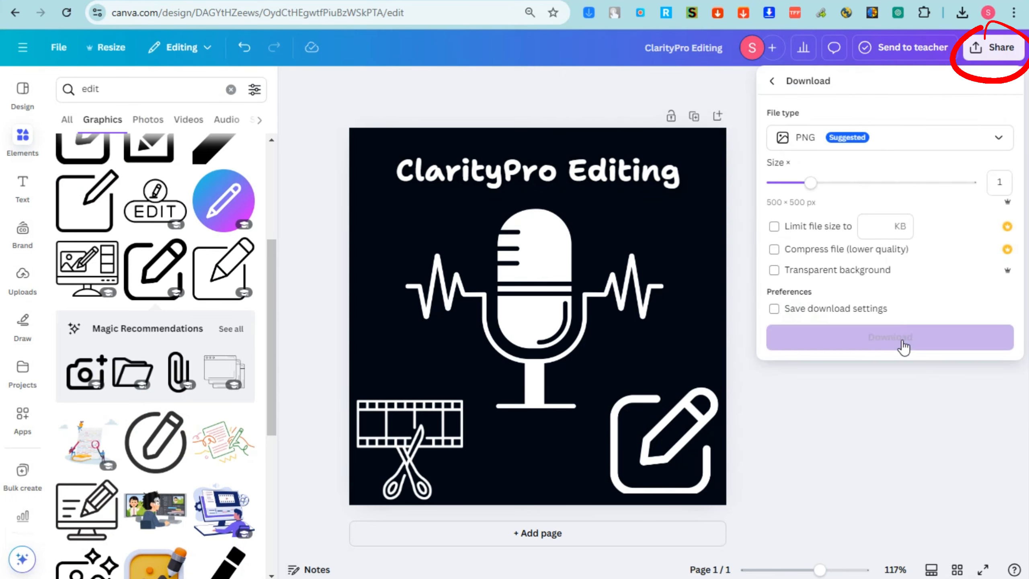
{"action": "left_click", "coordinate": [903, 345]}
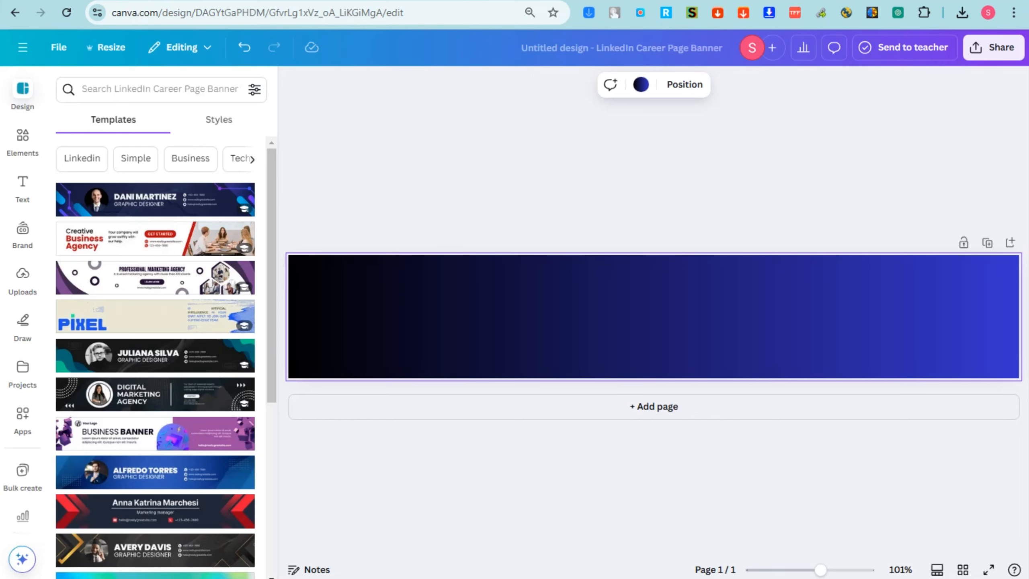
Upload the logo to the LinkedIn banner, enlarge it to banner height, and place it at the left edge
{"action": "left_click", "coordinate": [17, 284]}
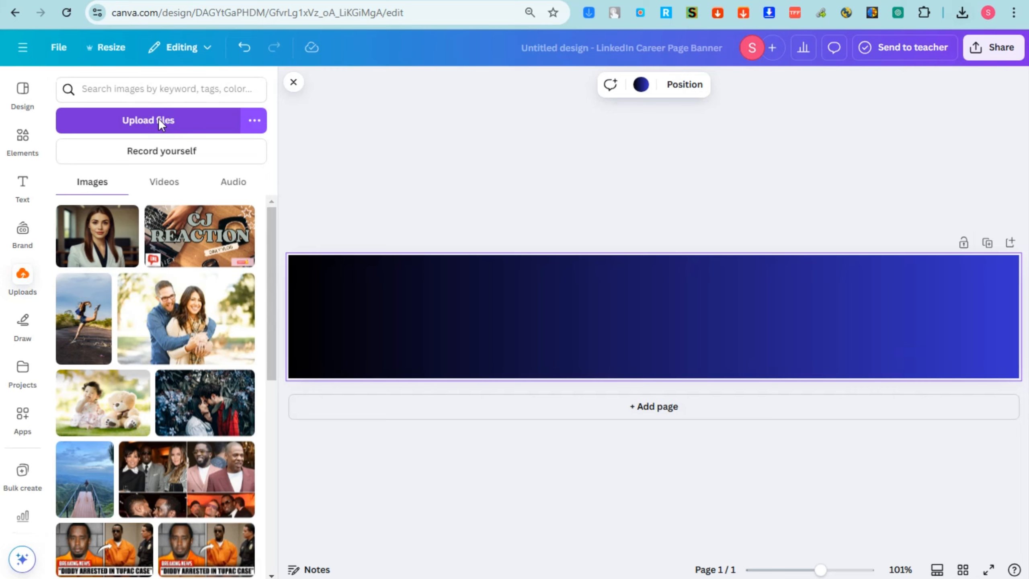
{"action": "left_click", "coordinate": [159, 118]}
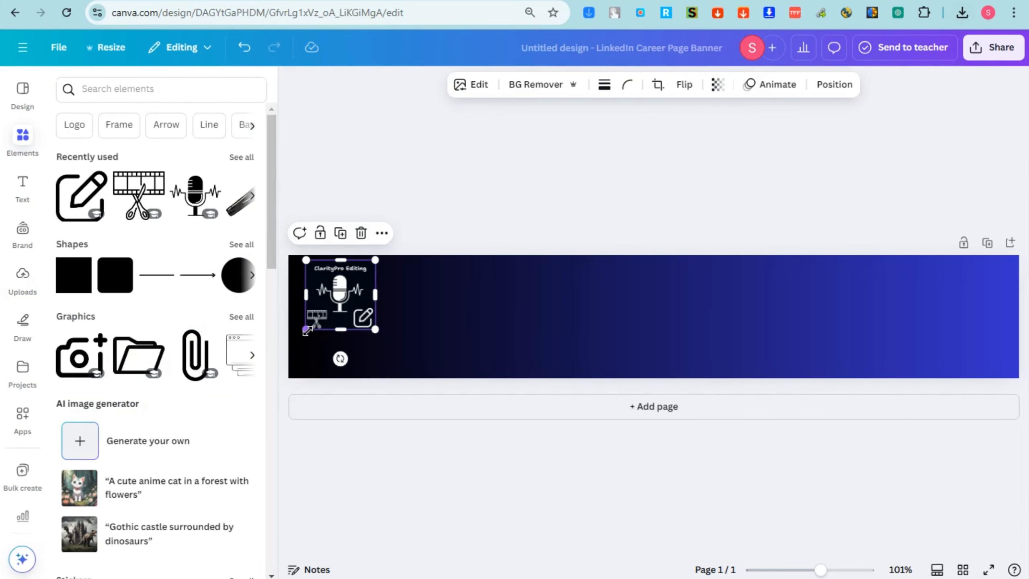
{"action": "left_click_drag", "start_coordinate": [307, 331], "coordinate": [297, 338]}
{"action": "left_click_drag", "start_coordinate": [324, 313], "coordinate": [328, 331]}
{"action": "left_click_drag", "start_coordinate": [378, 278], "coordinate": [399, 259]}
{"action": "left_click_drag", "start_coordinate": [303, 357], "coordinate": [298, 369]}
{"action": "left_click_drag", "start_coordinate": [399, 258], "coordinate": [402, 254]}
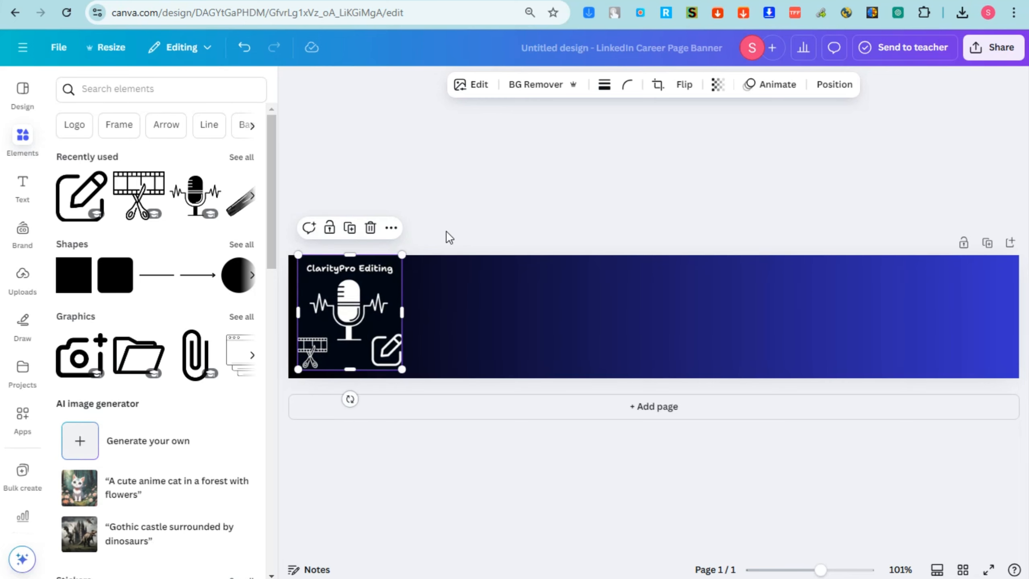
{"action": "left_click_drag", "start_coordinate": [365, 314], "coordinate": [369, 315]}
{"action": "left_click_drag", "start_coordinate": [369, 314], "coordinate": [380, 309]}
{"action": "left_click", "coordinate": [738, 202]}
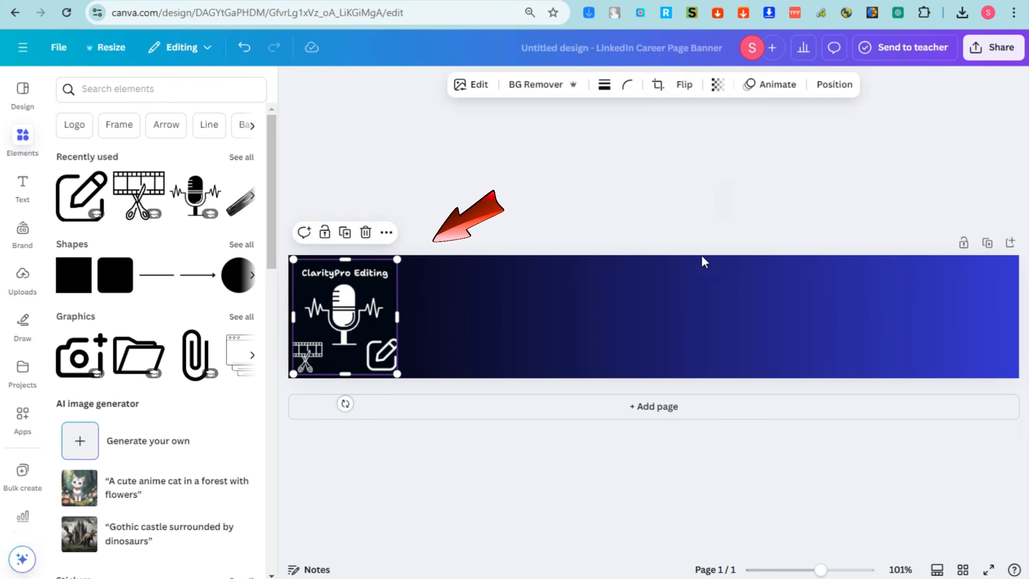
{"action": "left_click", "coordinate": [30, 198]}
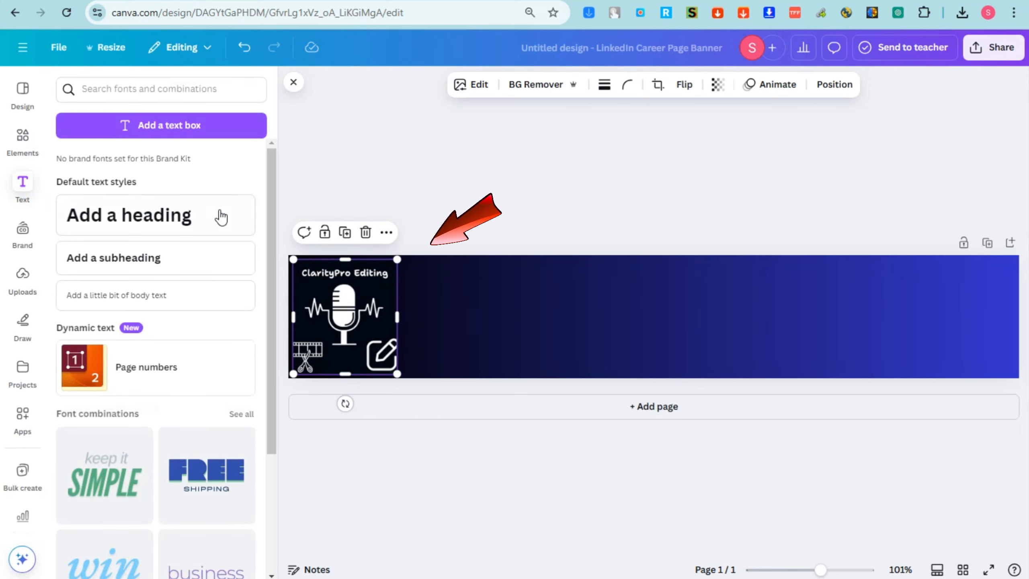
Add a heading with 'ClarityPro Editing' pasted in, enlarge it and move it up
{"action": "left_click_drag", "start_coordinate": [219, 214], "coordinate": [662, 315]}
{"action": "type", "text": "ClarityPro Editing"}
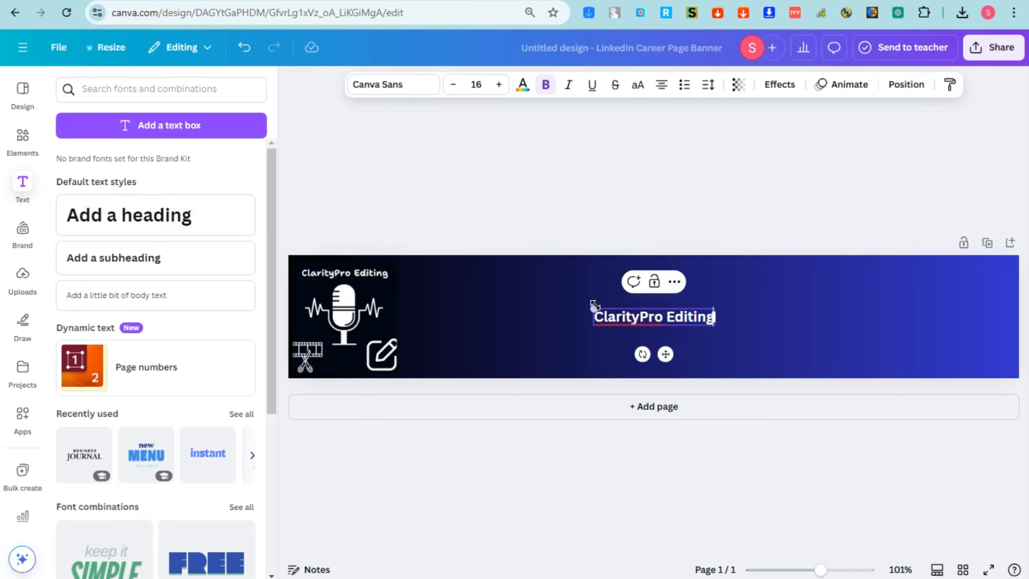
{"action": "left_click_drag", "start_coordinate": [595, 305], "coordinate": [527, 286]}
{"action": "left_click", "coordinate": [779, 176]}
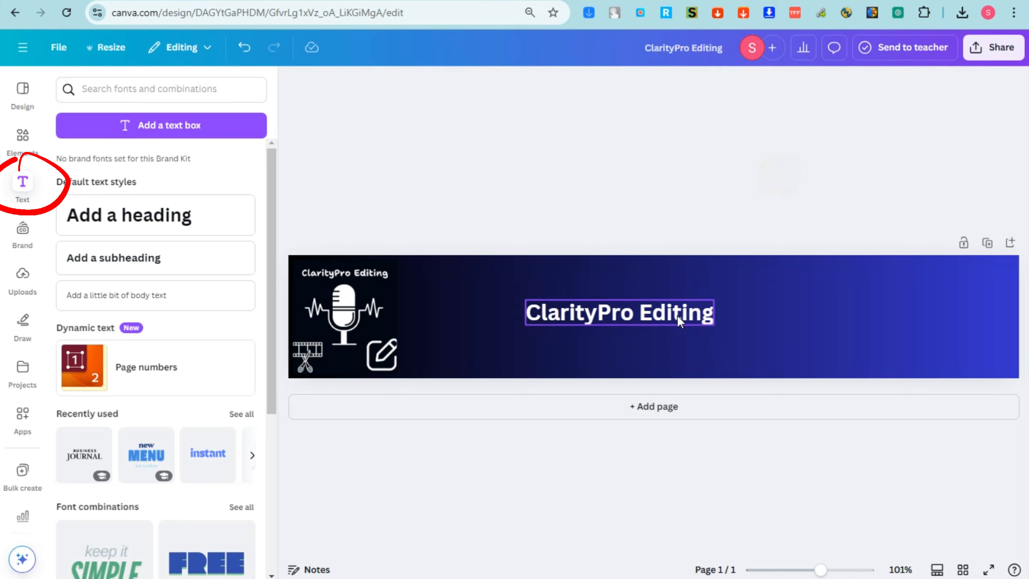
{"action": "left_click_drag", "start_coordinate": [678, 320], "coordinate": [685, 279]}
Give the title a Lift effect at 100 and, after trying Shantell Sans and Anton, set it in Fredoka
{"action": "left_click", "coordinate": [791, 91]}
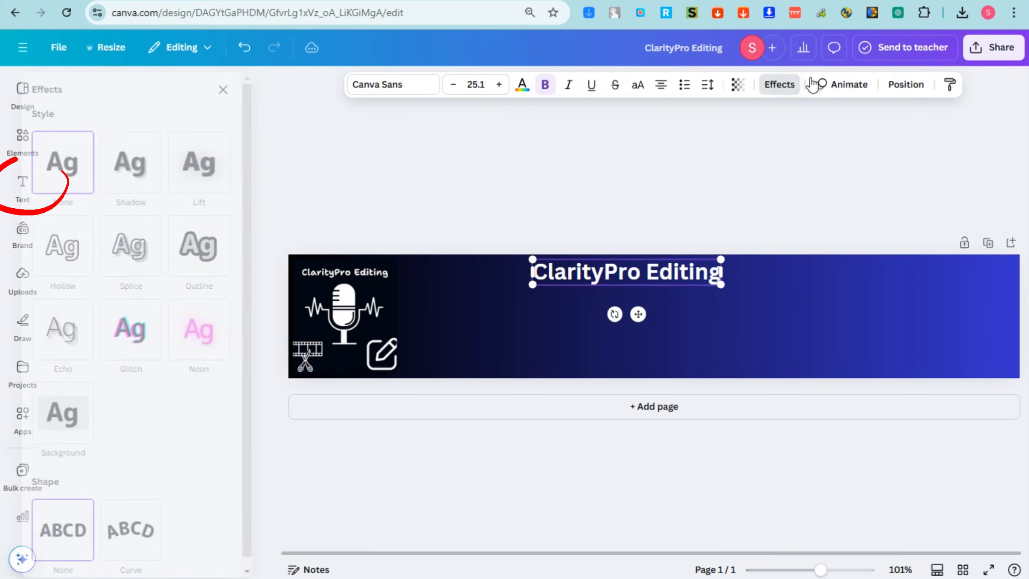
{"action": "left_click", "coordinate": [236, 178]}
{"action": "left_click_drag", "start_coordinate": [124, 254], "coordinate": [221, 257]}
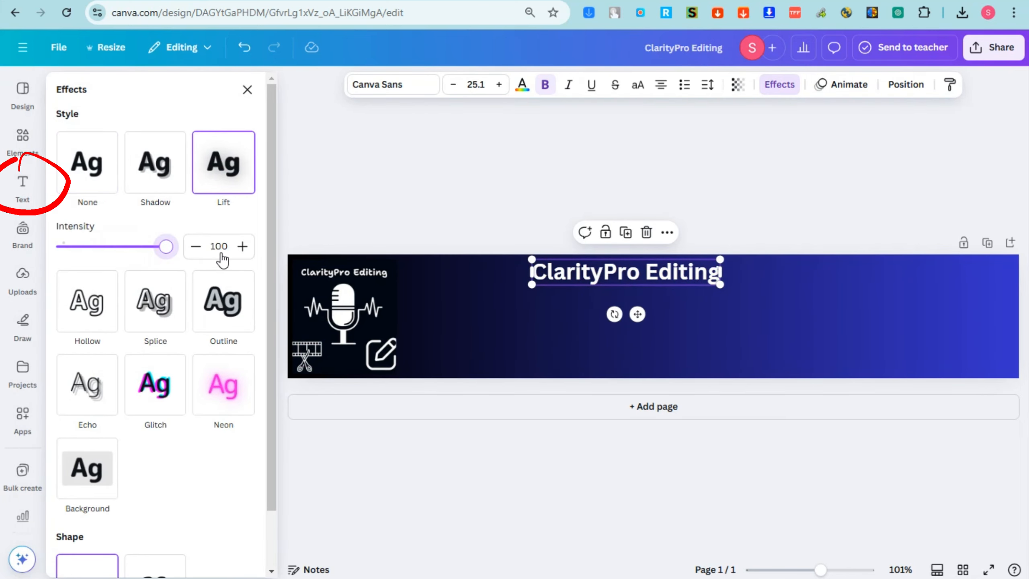
{"action": "left_click", "coordinate": [407, 85]}
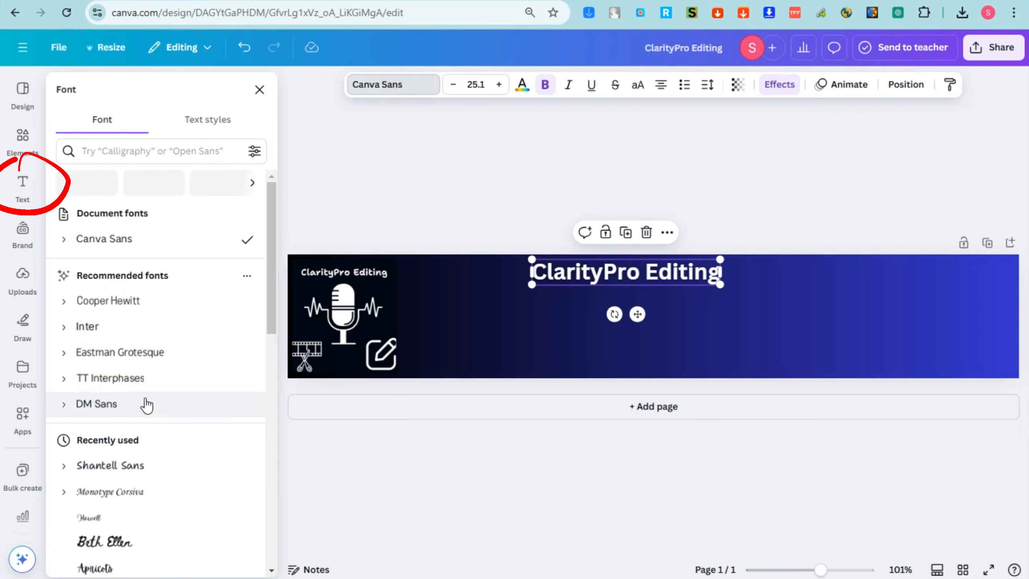
{"action": "left_click", "coordinate": [138, 467]}
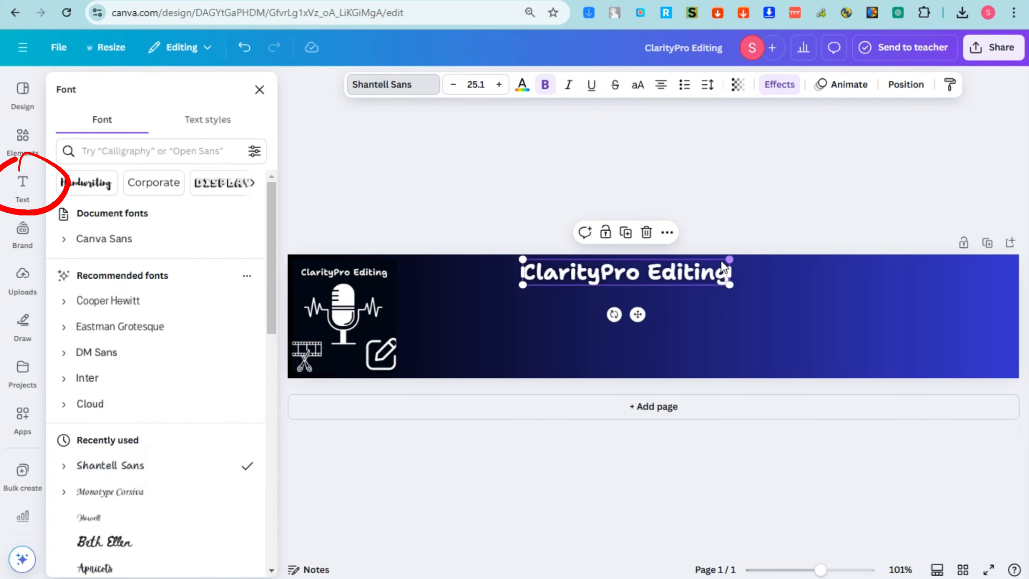
{"action": "scroll", "coordinate": [122, 555], "scroll_direction": "down", "scroll_amount": 3}
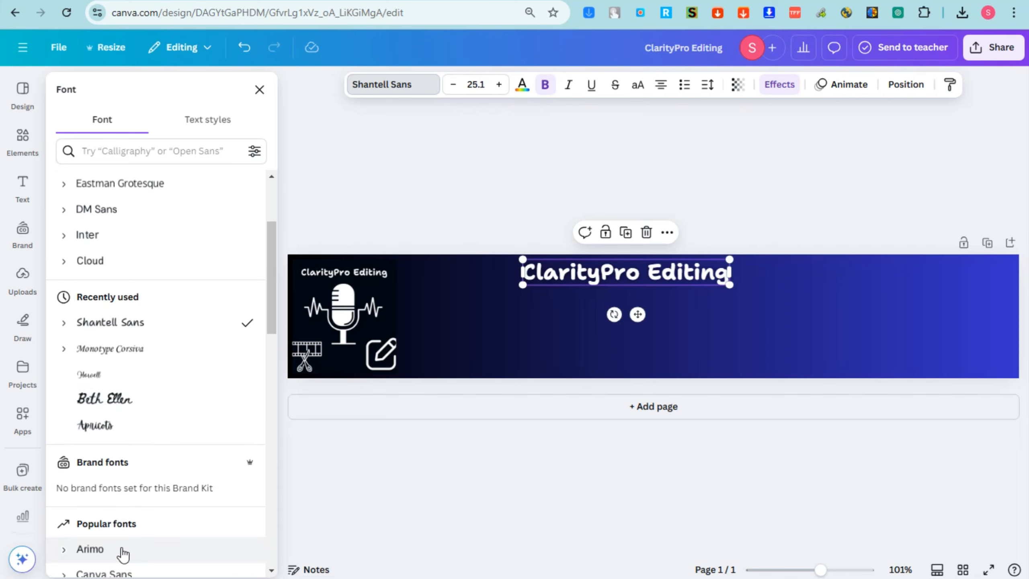
{"action": "scroll", "coordinate": [120, 547], "scroll_direction": "down", "scroll_amount": 5}
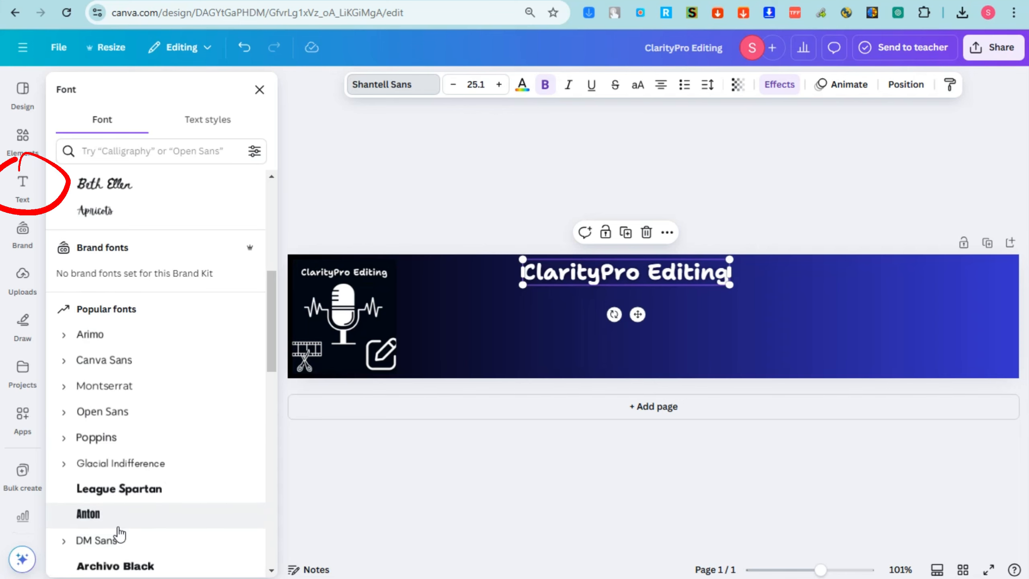
{"action": "left_click", "coordinate": [113, 517]}
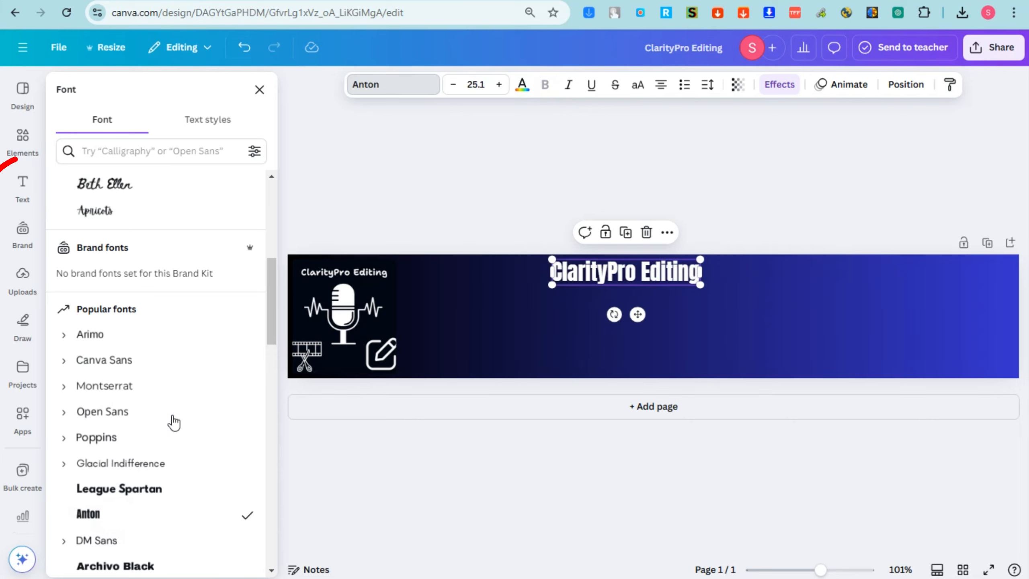
{"action": "scroll", "coordinate": [172, 421], "scroll_direction": "down", "scroll_amount": 6}
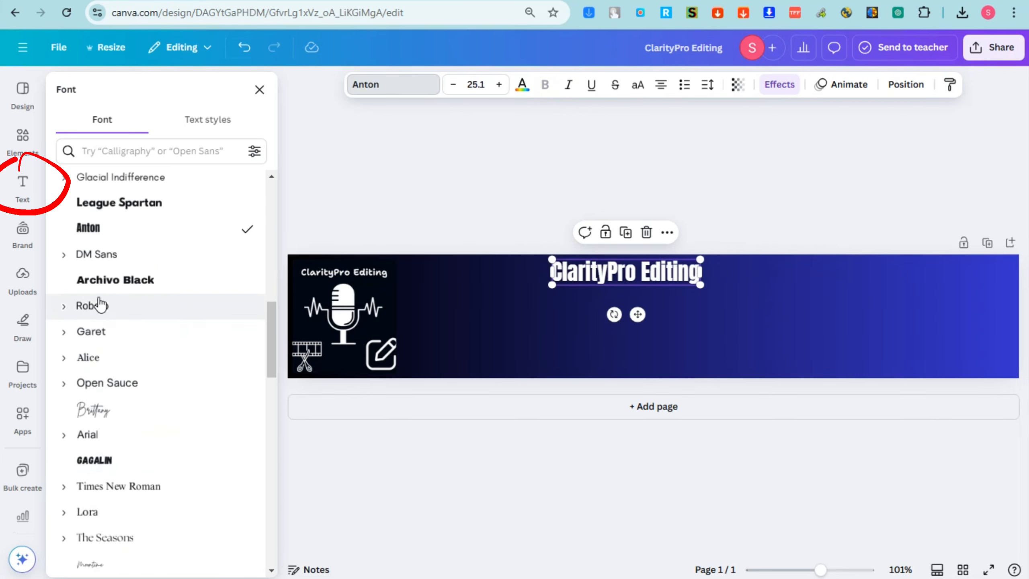
{"action": "scroll", "coordinate": [108, 448], "scroll_direction": "down", "scroll_amount": 3}
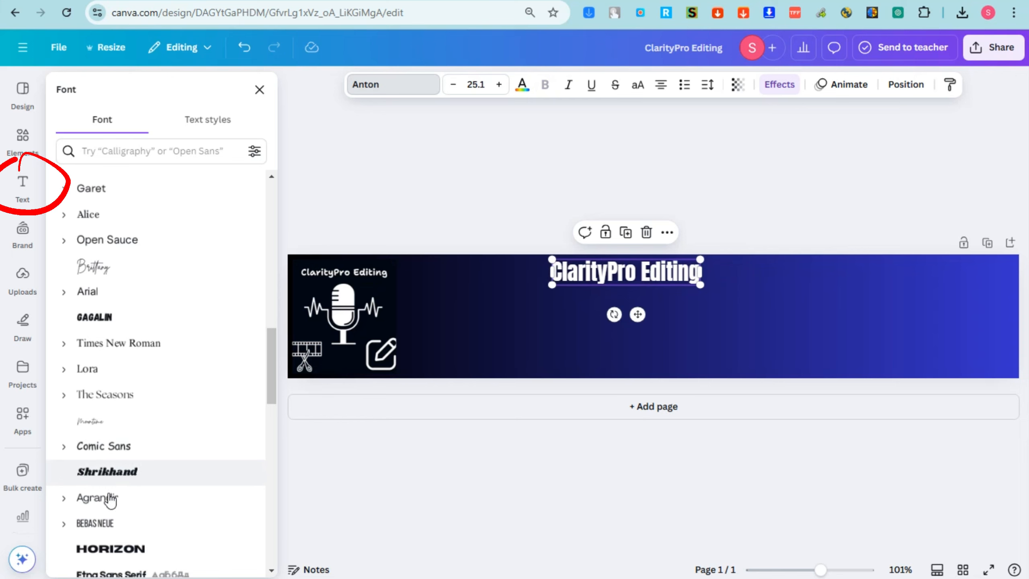
{"action": "scroll", "coordinate": [108, 491], "scroll_direction": "down", "scroll_amount": 3}
{"action": "left_click", "coordinate": [99, 457]}
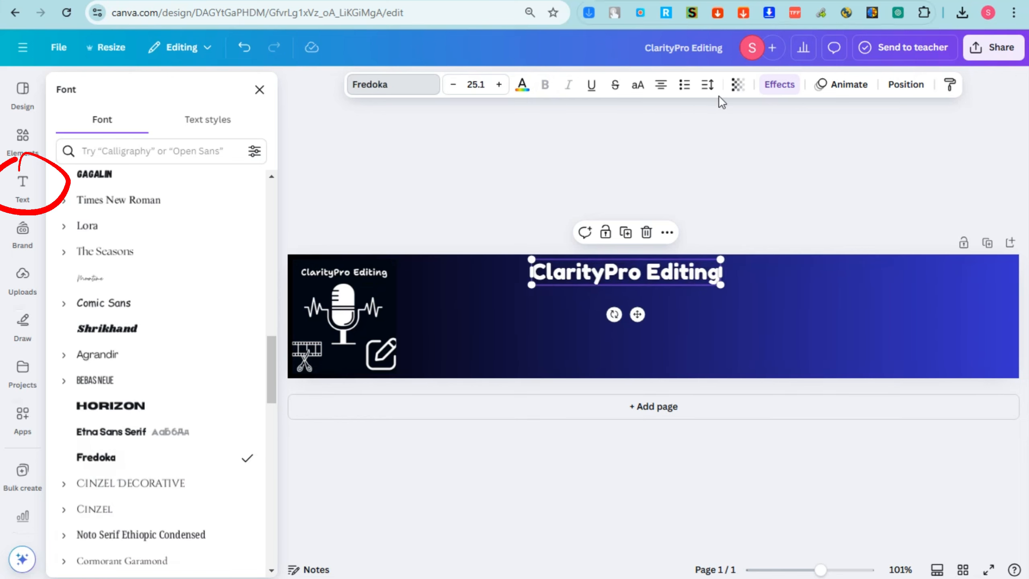
Switch the title to a black Outline effect and enlarge it to 26.7
{"action": "left_click", "coordinate": [780, 85]}
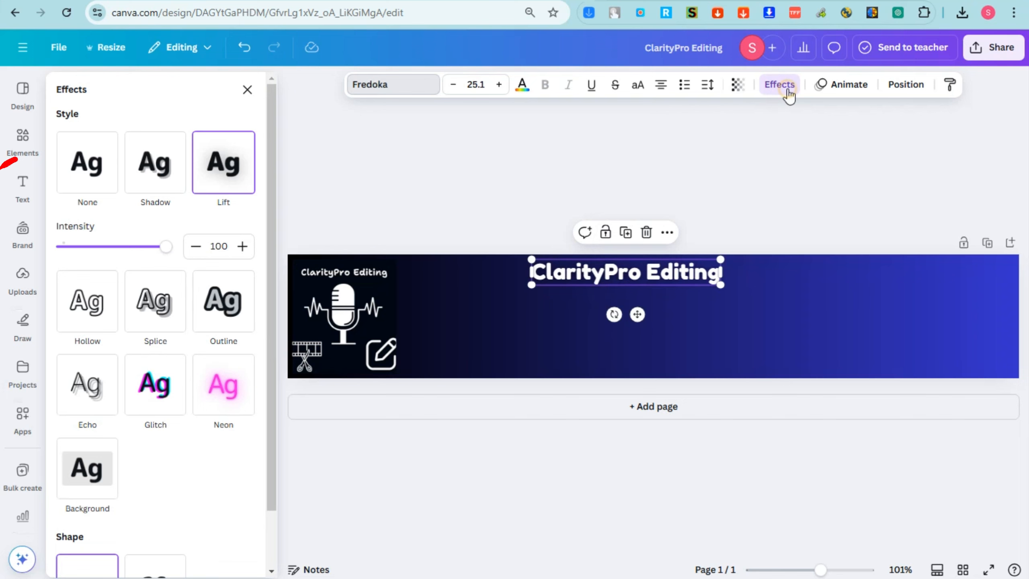
{"action": "left_click", "coordinate": [230, 333]}
{"action": "left_click", "coordinate": [245, 359]}
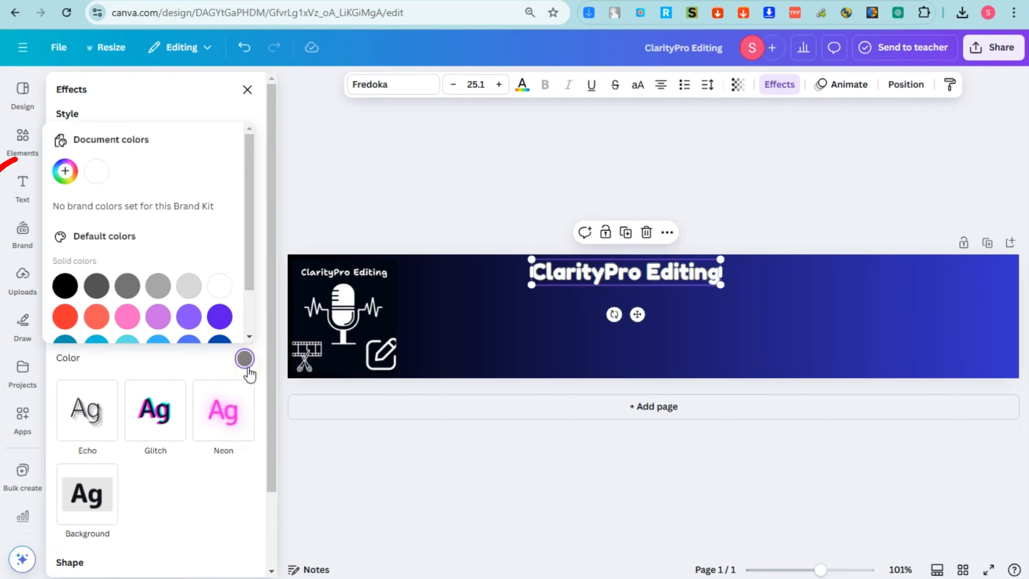
{"action": "left_click", "coordinate": [64, 293]}
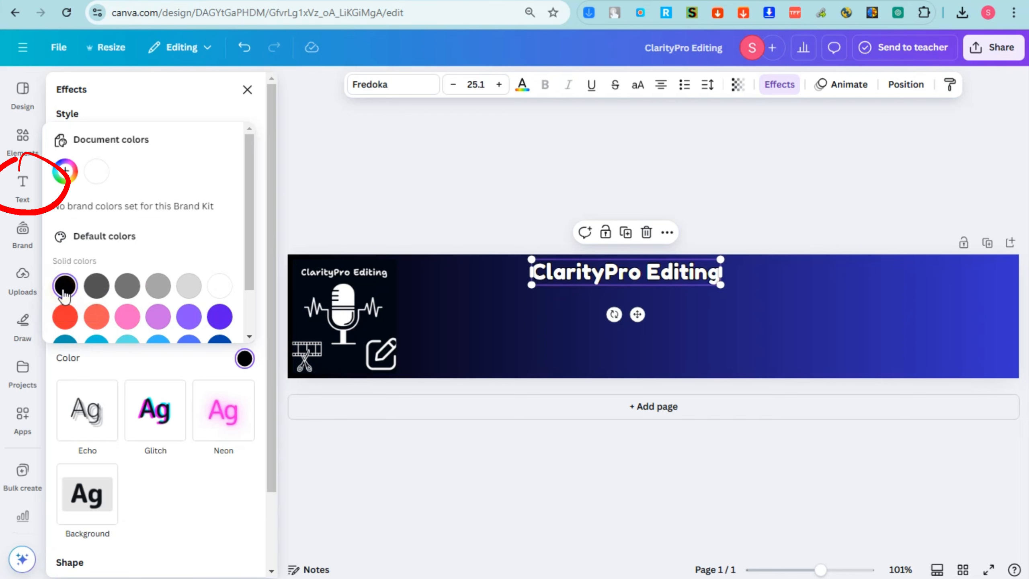
{"action": "left_click_drag", "start_coordinate": [723, 259], "coordinate": [732, 255]}
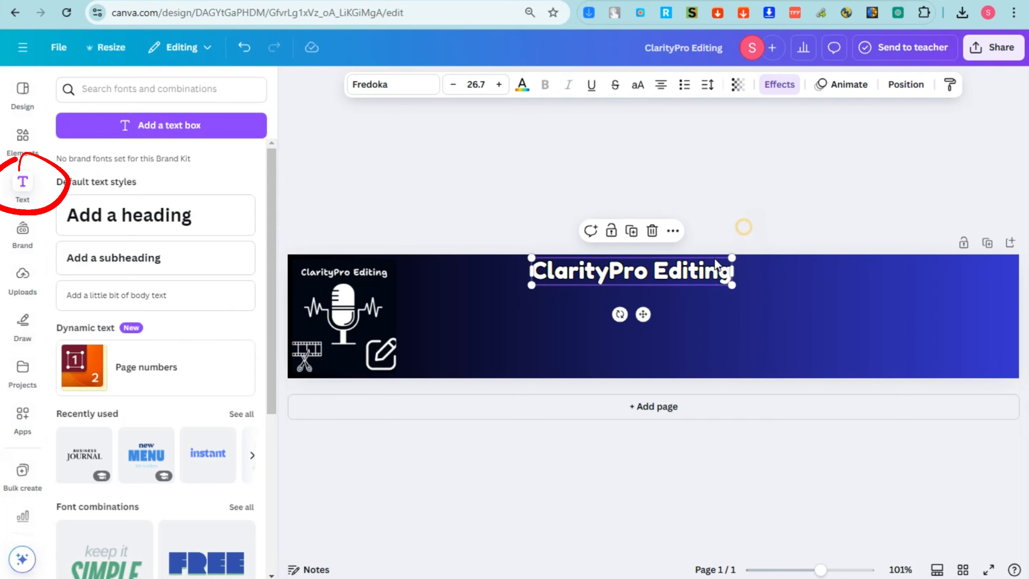
Duplicate the title, shrink the copy to 13.1, retype it as 'SERVICES:' and move it left
{"action": "left_click", "coordinate": [704, 275]}
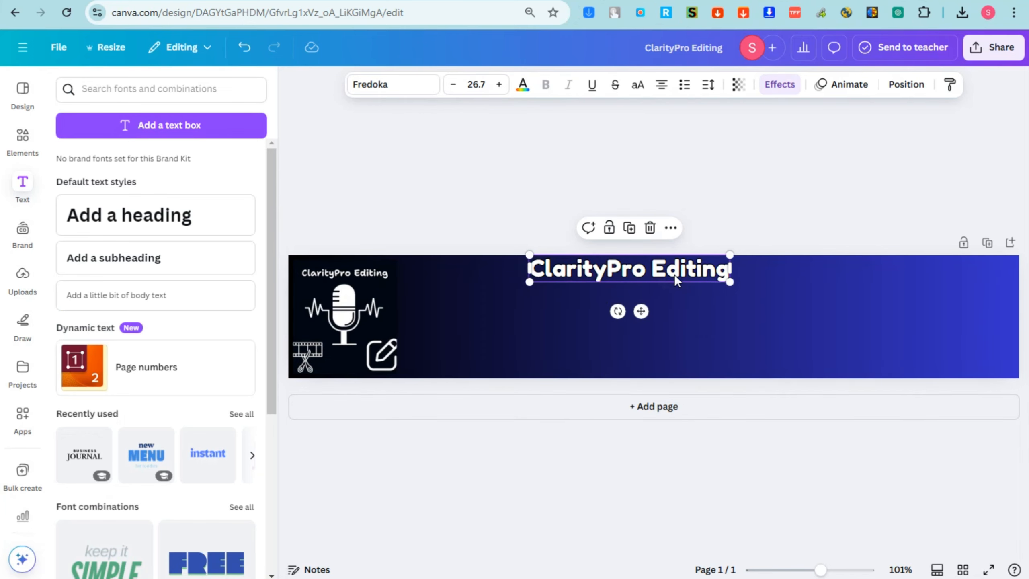
{"action": "key", "text": "ctrl+d"}
{"action": "left_click_drag", "start_coordinate": [739, 307], "coordinate": [501, 299]}
{"action": "double_click", "coordinate": [501, 298]}
{"action": "type", "text": "S"}
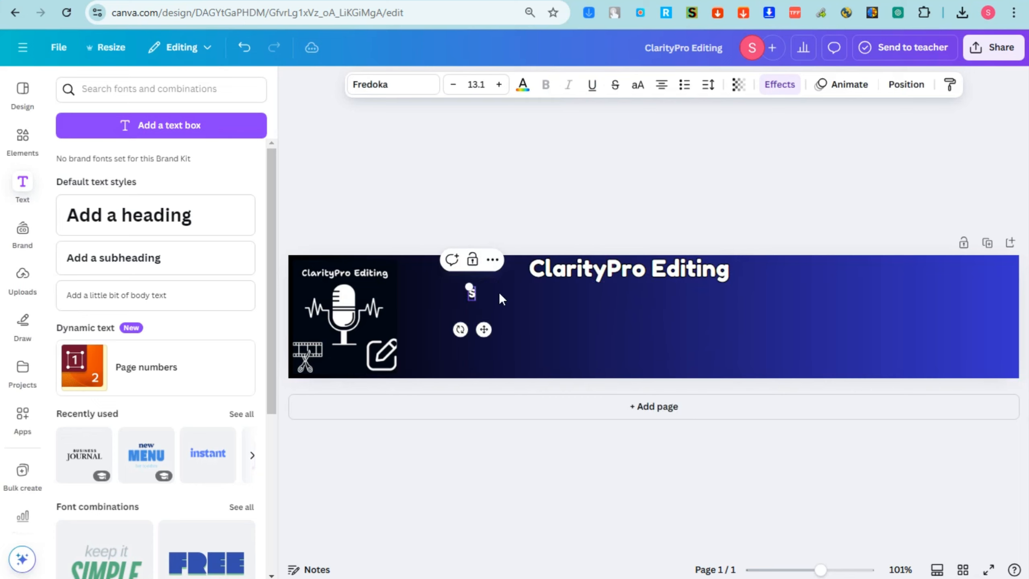
{"action": "type", "text": "ERVICE"}
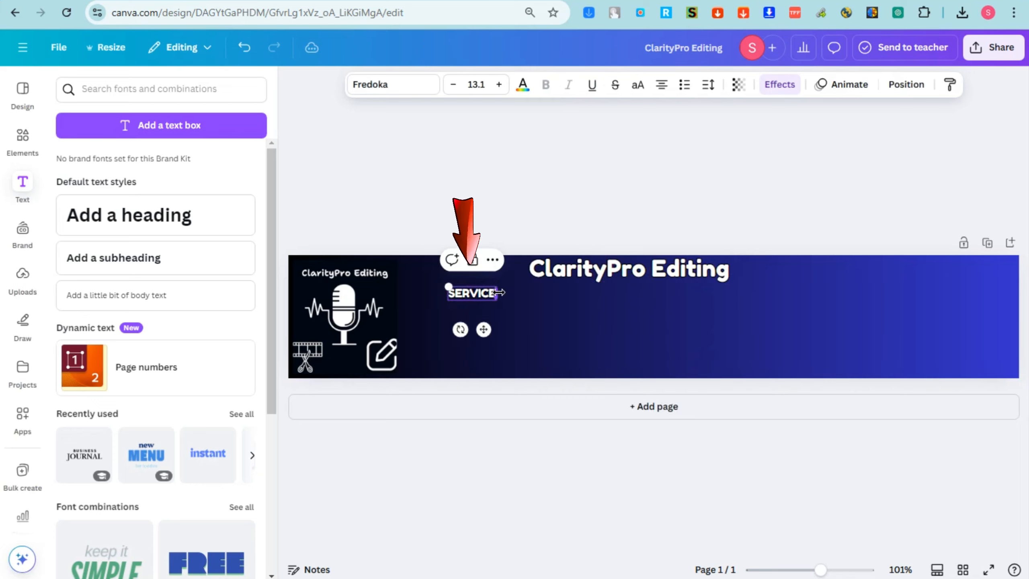
{"action": "type", "text": "S:"}
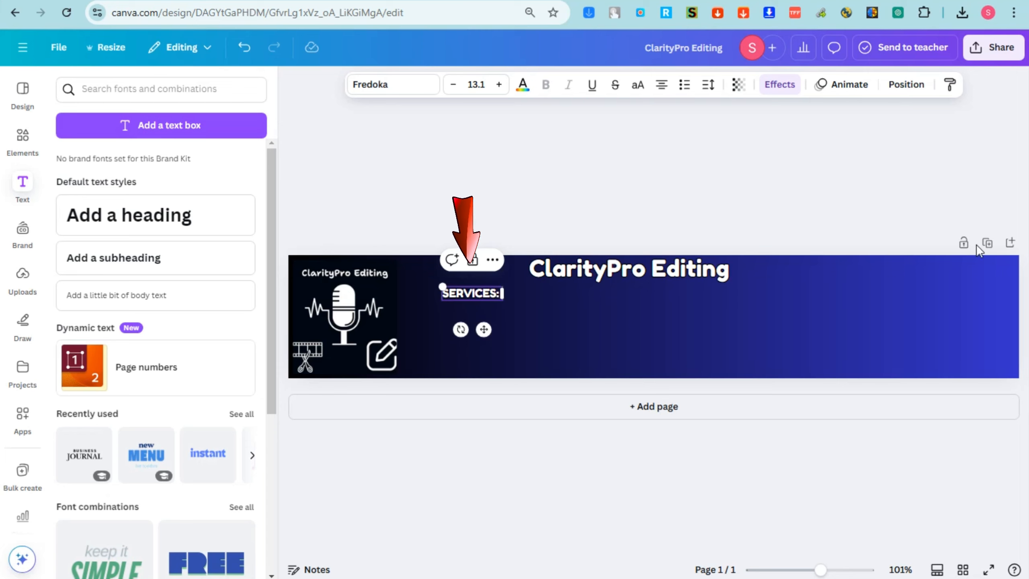
{"action": "left_click", "coordinate": [821, 190]}
{"action": "left_click_drag", "start_coordinate": [494, 296], "coordinate": [469, 295]}
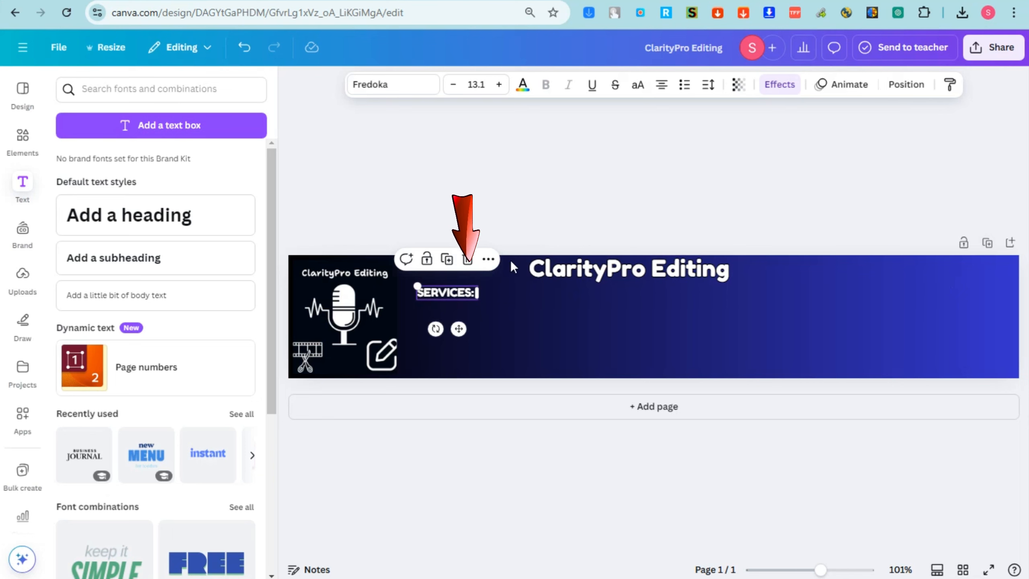
Review the banner background's gradient and its black colour stop without changing it
{"action": "left_click", "coordinate": [865, 284]}
{"action": "left_click", "coordinate": [589, 85]}
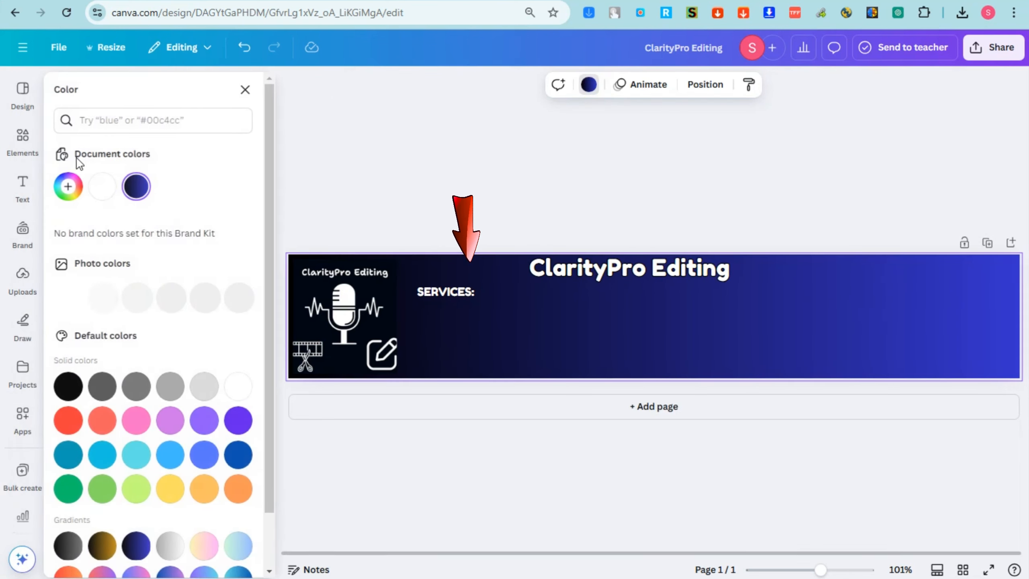
{"action": "left_click", "coordinate": [75, 188]}
{"action": "left_click", "coordinate": [79, 282]}
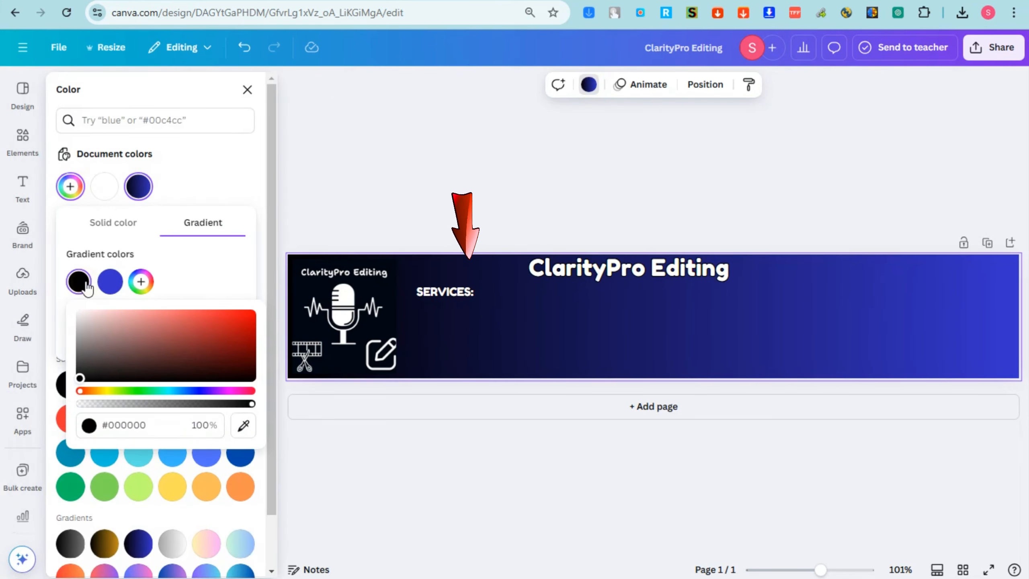
{"action": "left_click", "coordinate": [80, 281]}
{"action": "left_click", "coordinate": [758, 312]}
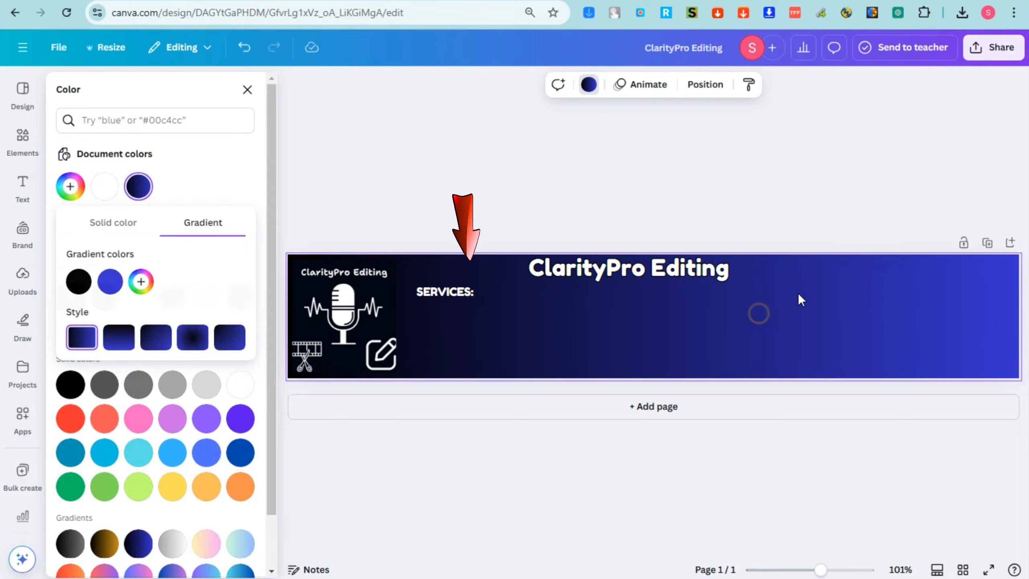
{"action": "left_click", "coordinate": [73, 187]}
{"action": "left_click", "coordinate": [79, 282]}
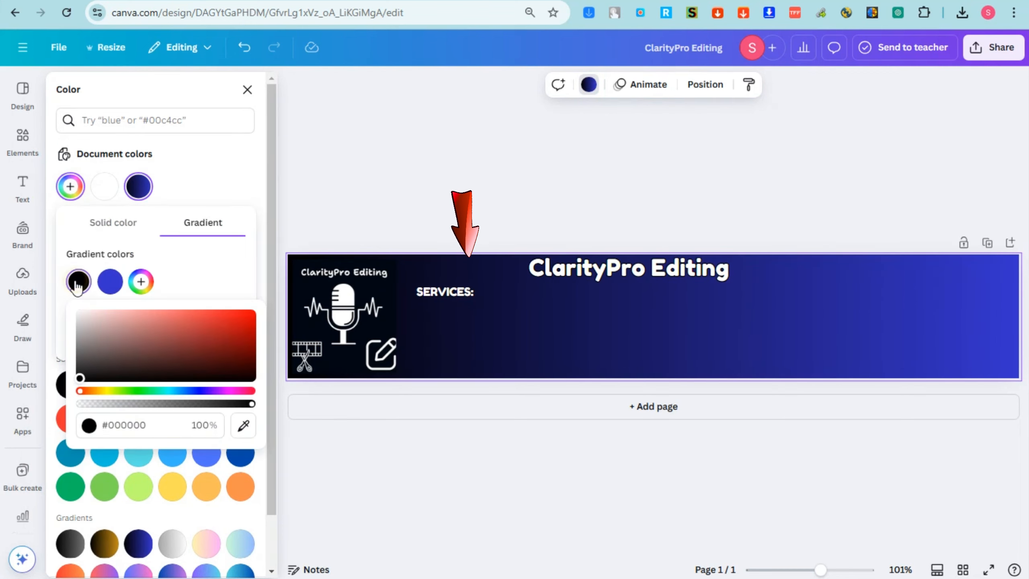
{"action": "left_click", "coordinate": [133, 240]}
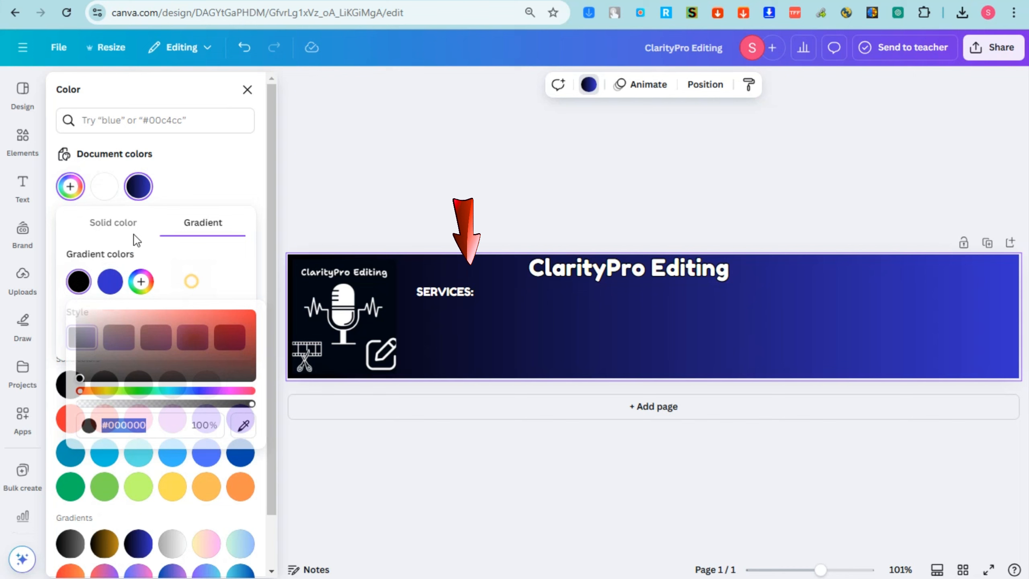
{"action": "left_click", "coordinate": [71, 189]}
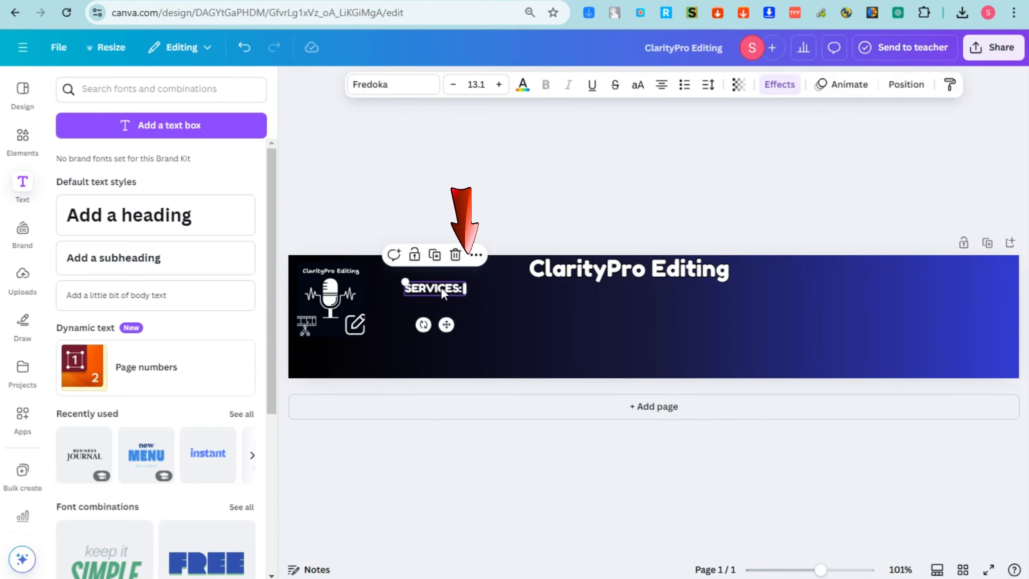
{"action": "left_click", "coordinate": [441, 288]}
Move the SERVICES: heading up under the title, undoing a misplaced move
{"action": "left_click", "coordinate": [492, 295]}
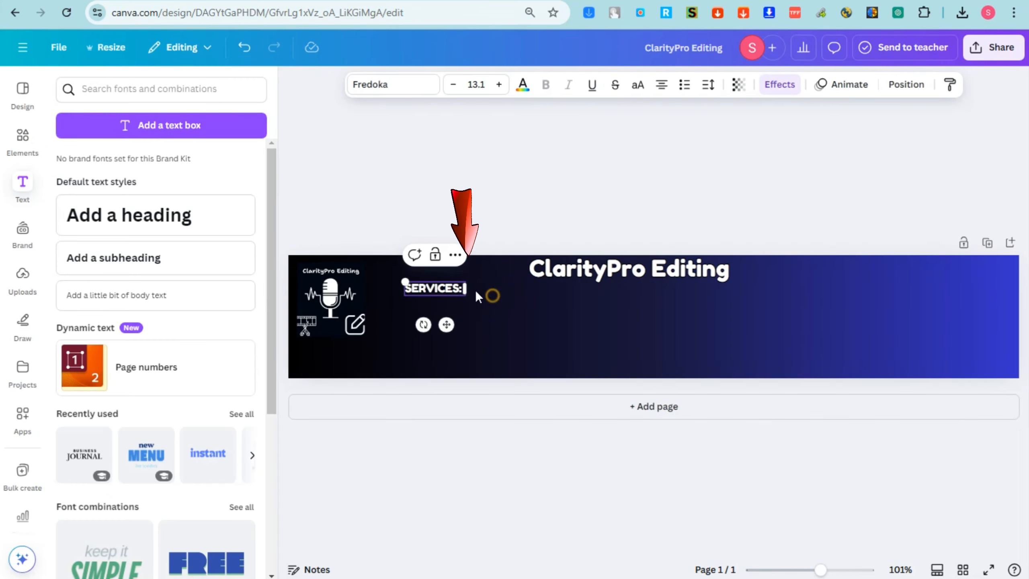
{"action": "left_click", "coordinate": [446, 287]}
{"action": "mouse_move", "coordinate": [445, 287]}
{"action": "left_mouse_down"}
{"action": "mouse_move", "coordinate": [446, 329]}
{"action": "mouse_move", "coordinate": [464, 287]}
{"action": "left_mouse_up"}
{"action": "left_click", "coordinate": [478, 312]}
{"action": "left_click", "coordinate": [458, 299]}
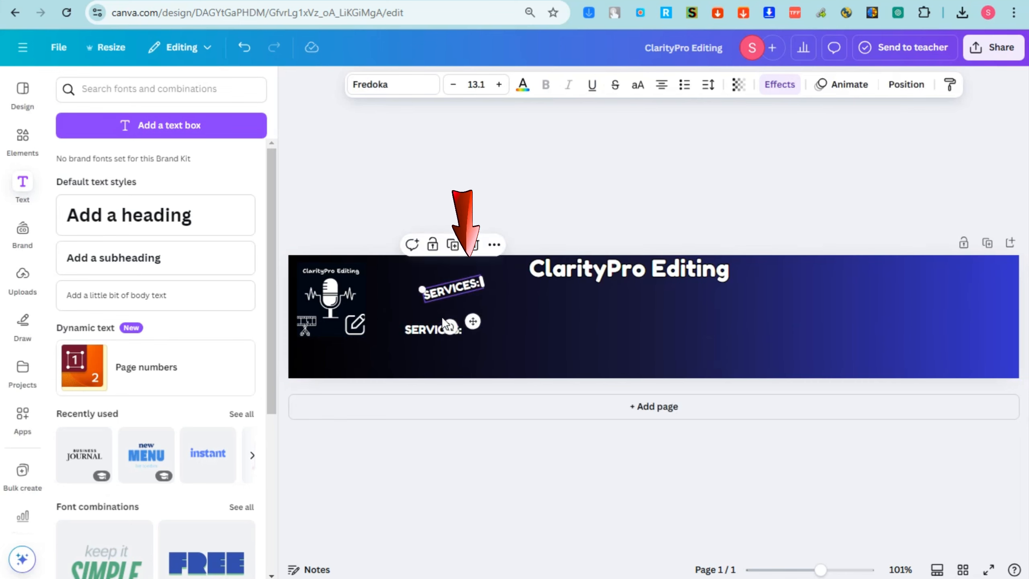
{"action": "key", "text": "ctrl+z"}
{"action": "left_click_drag", "start_coordinate": [429, 333], "coordinate": [442, 314]}
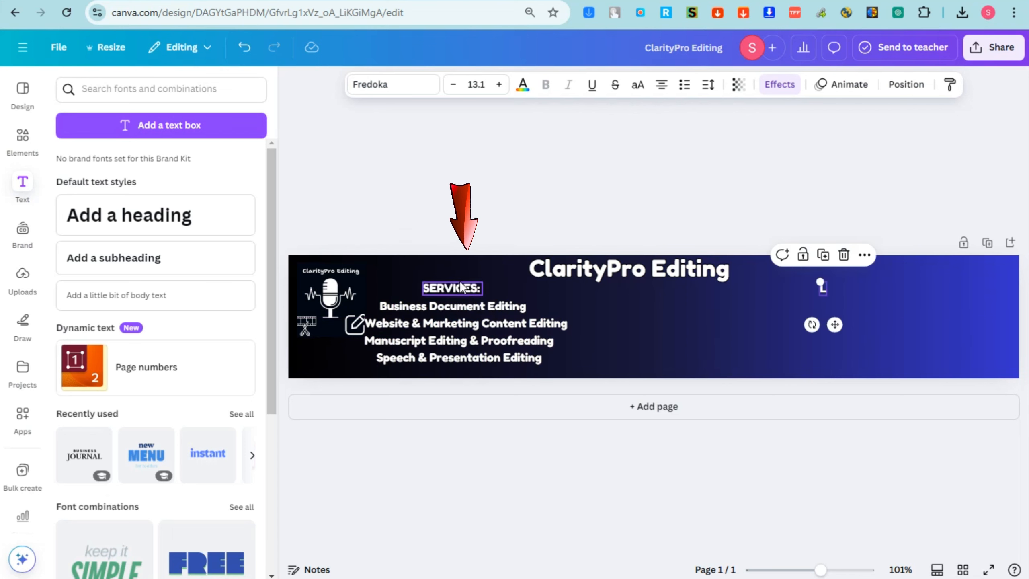
{"action": "left_click", "coordinate": [823, 287]}
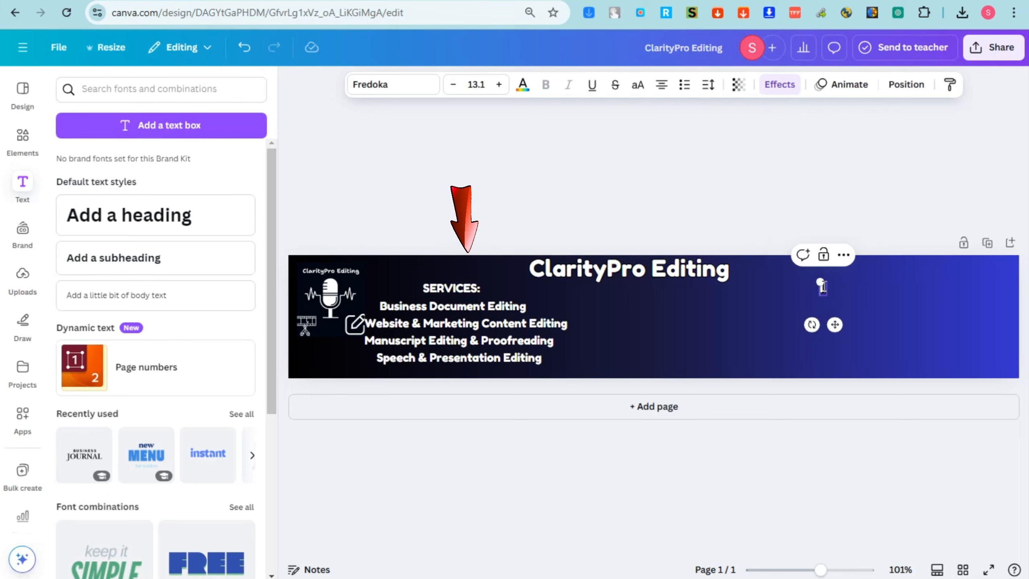
Enlarge the 'Let's Connect:' heading box slightly and bring up the Elements library
{"action": "type", "text": "LET"}
{"action": "key", "text": "BackSpace"}
{"action": "key", "text": "BackSpace"}
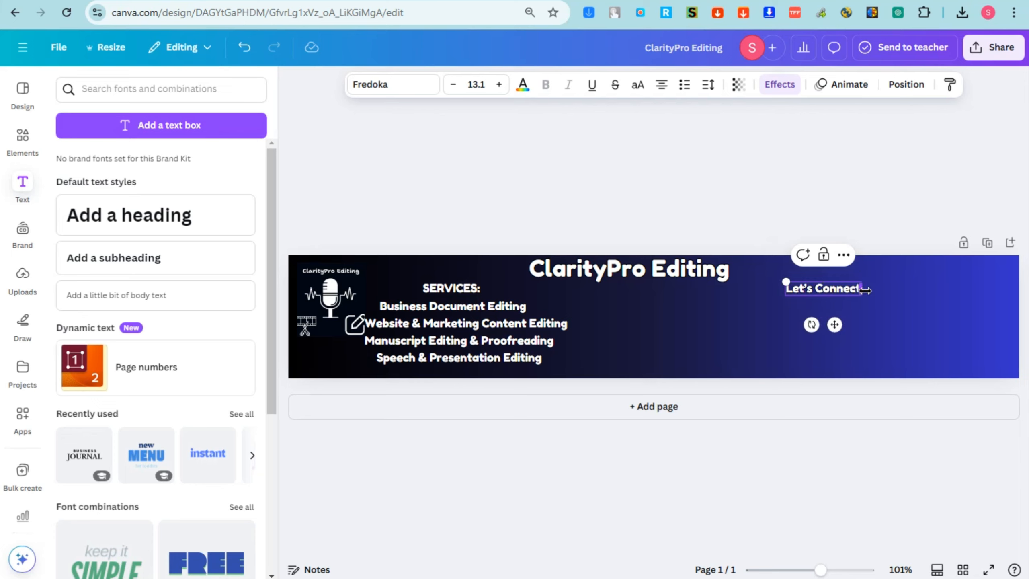
{"action": "left_click", "coordinate": [883, 232]}
{"action": "left_click", "coordinate": [822, 292]}
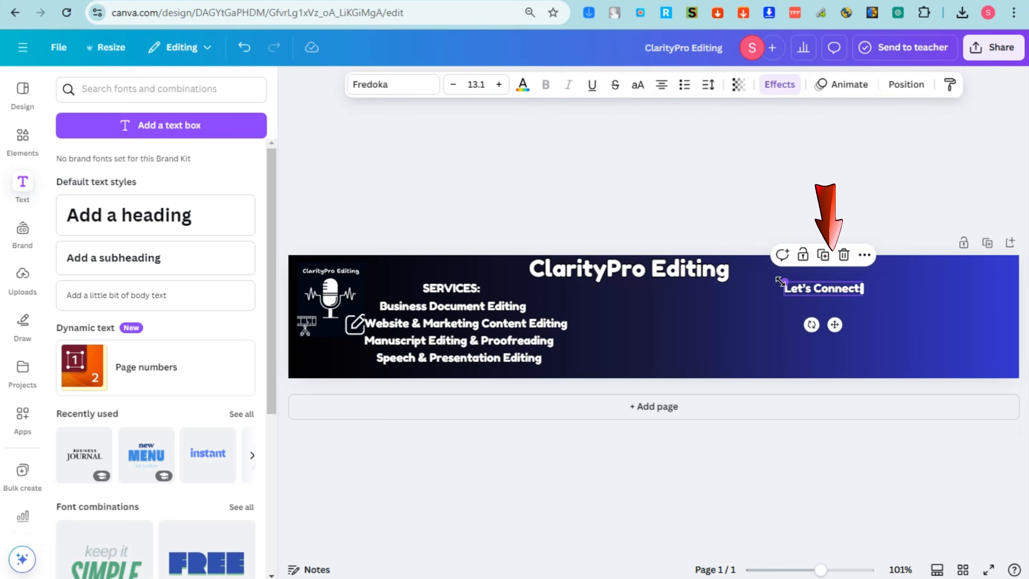
{"action": "left_click_drag", "start_coordinate": [776, 279], "coordinate": [770, 278]}
{"action": "left_click", "coordinate": [827, 183]}
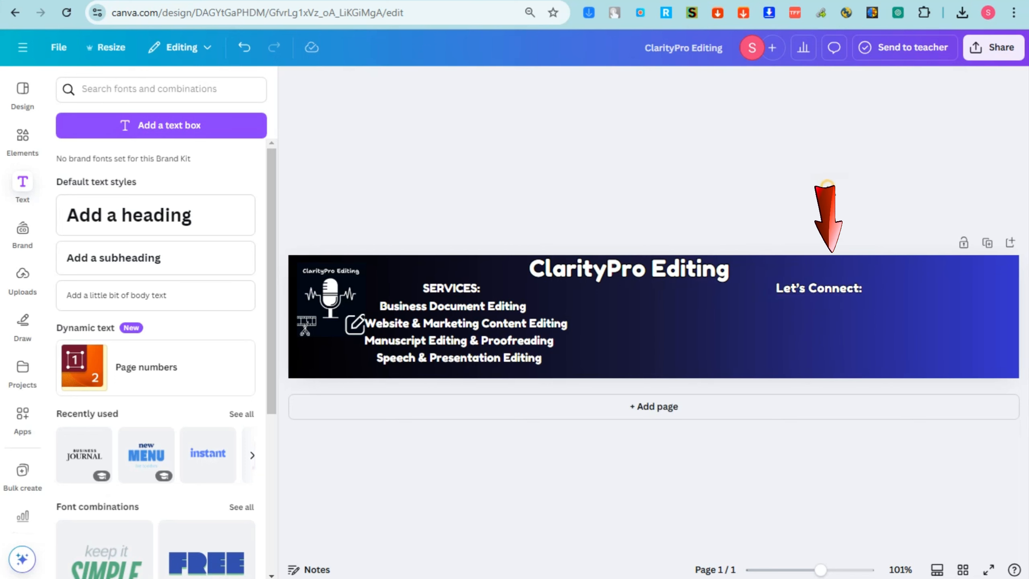
{"action": "left_click", "coordinate": [22, 140]}
Search graphics for 'facebook' and place a shrunken blue thumbs-up icon under 'Let's Connect:'
{"action": "left_click", "coordinate": [121, 88]}
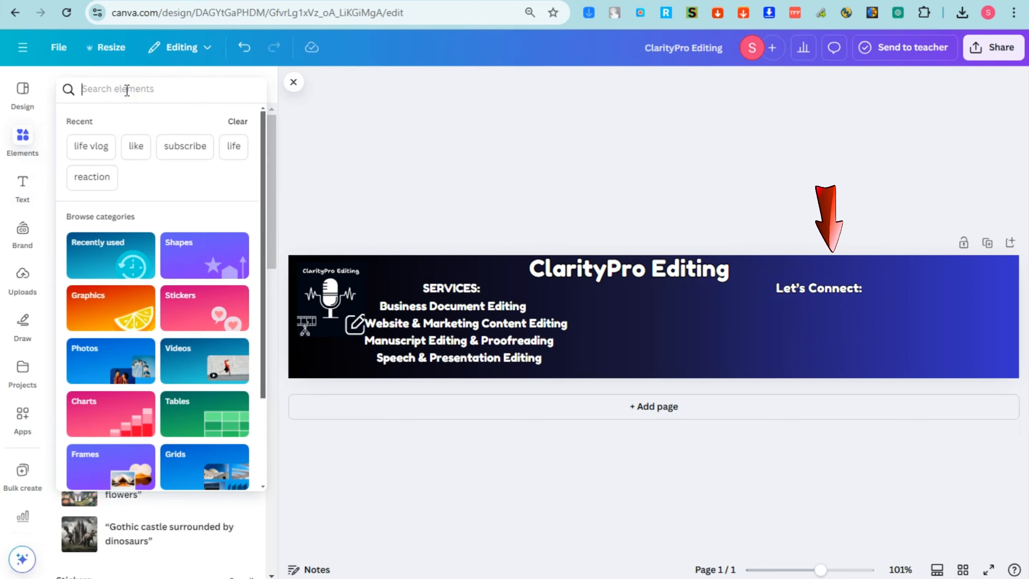
{"action": "type", "text": "facebook"}
{"action": "key", "text": "Return"}
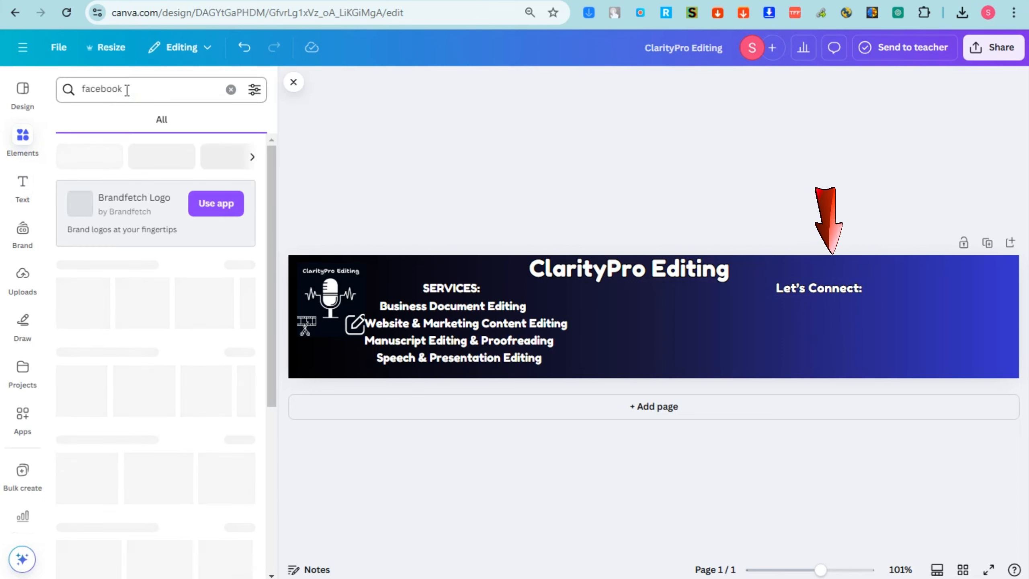
{"action": "left_click", "coordinate": [108, 124]}
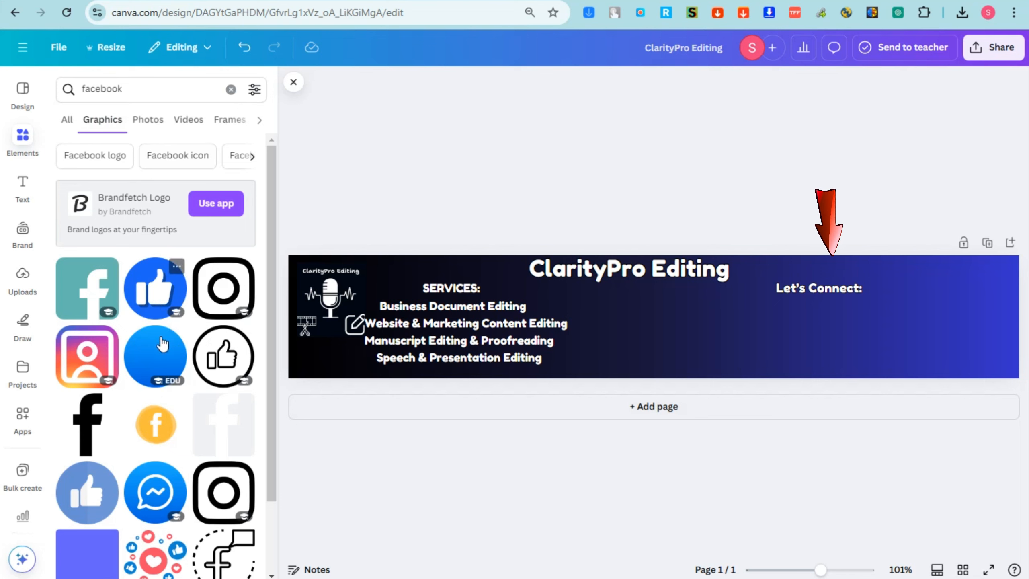
{"action": "scroll", "coordinate": [178, 416], "scroll_direction": "down", "scroll_amount": 5}
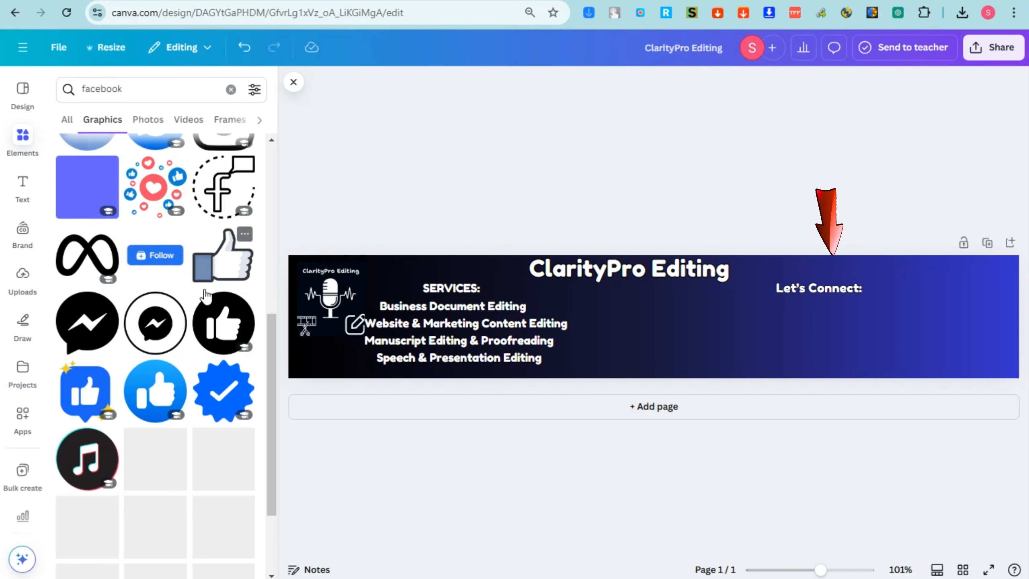
{"action": "scroll", "coordinate": [205, 296], "scroll_direction": "down", "scroll_amount": 3}
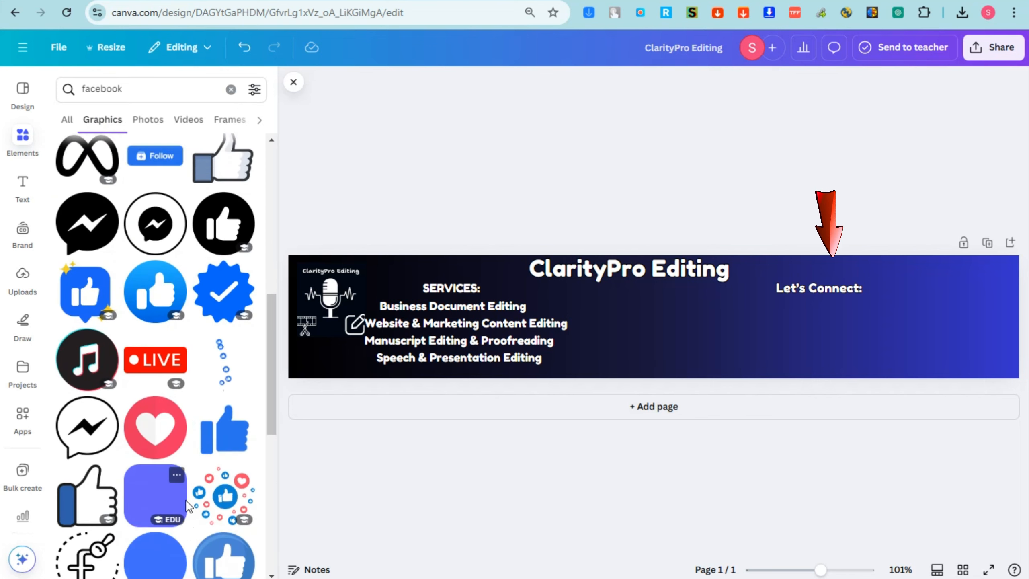
{"action": "scroll", "coordinate": [186, 501], "scroll_direction": "up", "scroll_amount": 10}
{"action": "left_click", "coordinate": [159, 219]}
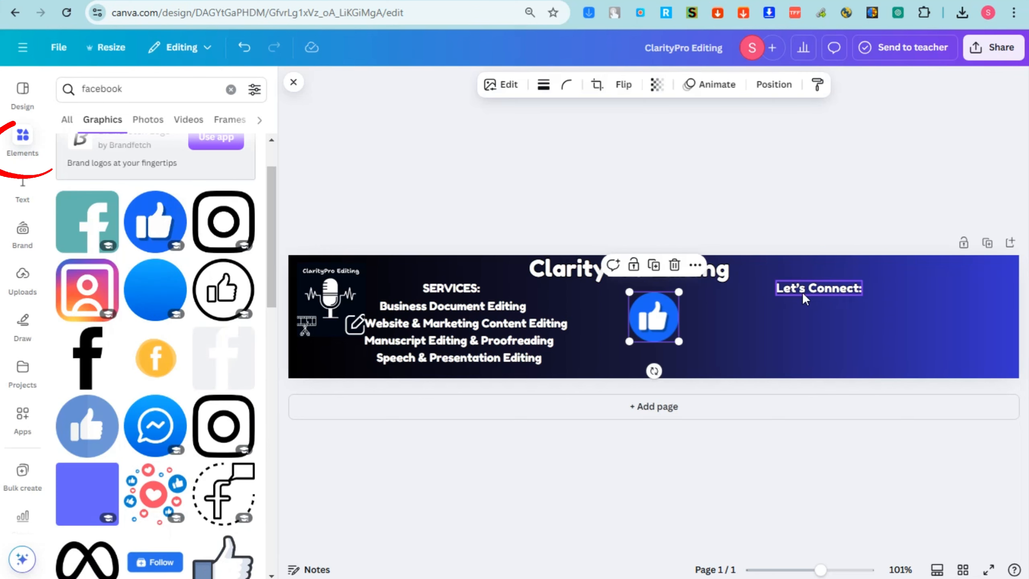
{"action": "mouse_move", "coordinate": [679, 292]}
{"action": "left_mouse_down"}
{"action": "mouse_move", "coordinate": [668, 304]}
{"action": "mouse_move", "coordinate": [762, 329]}
{"action": "mouse_move", "coordinate": [812, 301]}
{"action": "mouse_move", "coordinate": [795, 312]}
{"action": "left_mouse_up"}
Search 'instagram' and add the gradient Instagram icon, shrinking it below the thumbs-up
{"action": "double_click", "coordinate": [142, 90]}
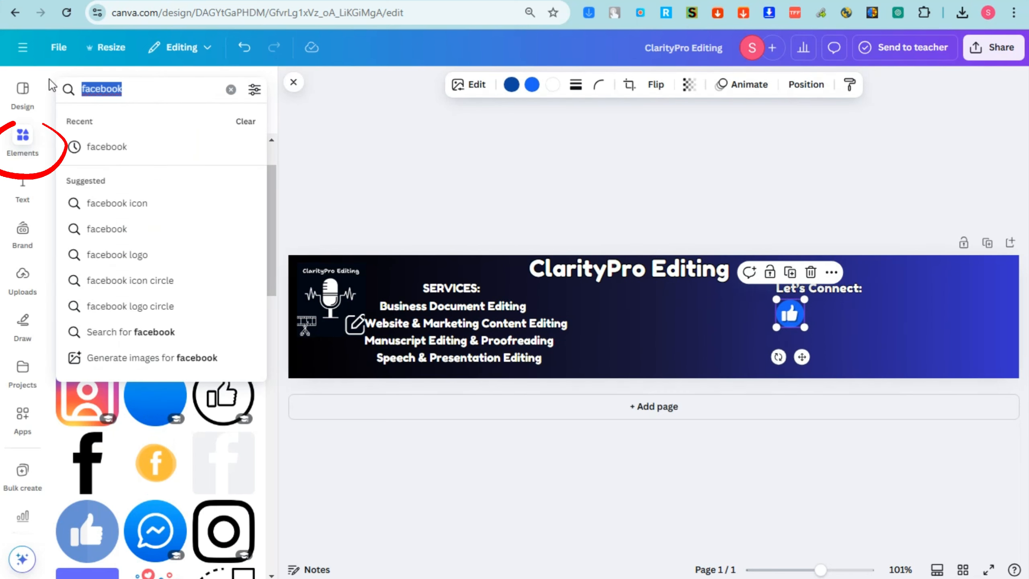
{"action": "type", "text": "instagram"}
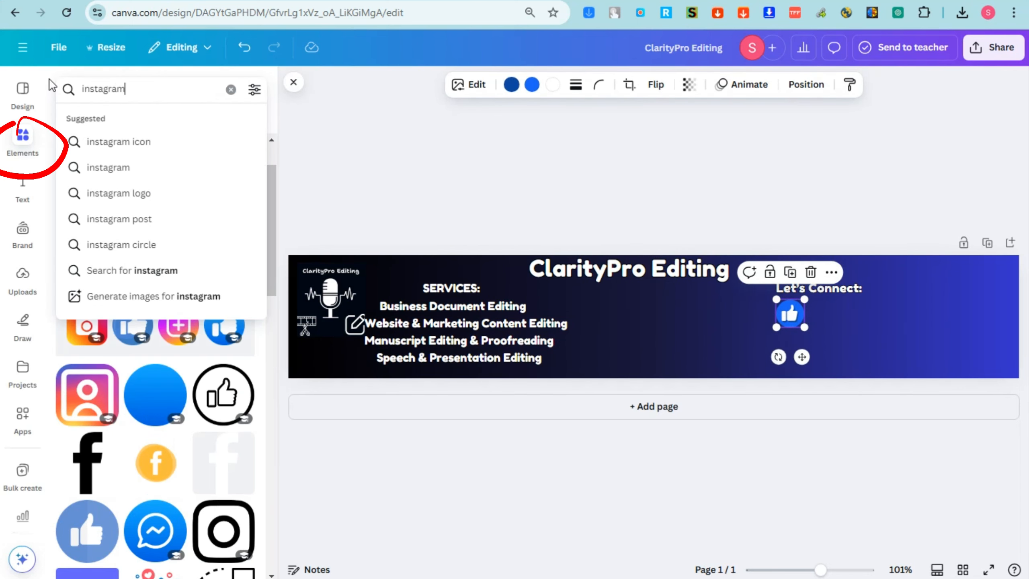
{"action": "key", "text": "Return"}
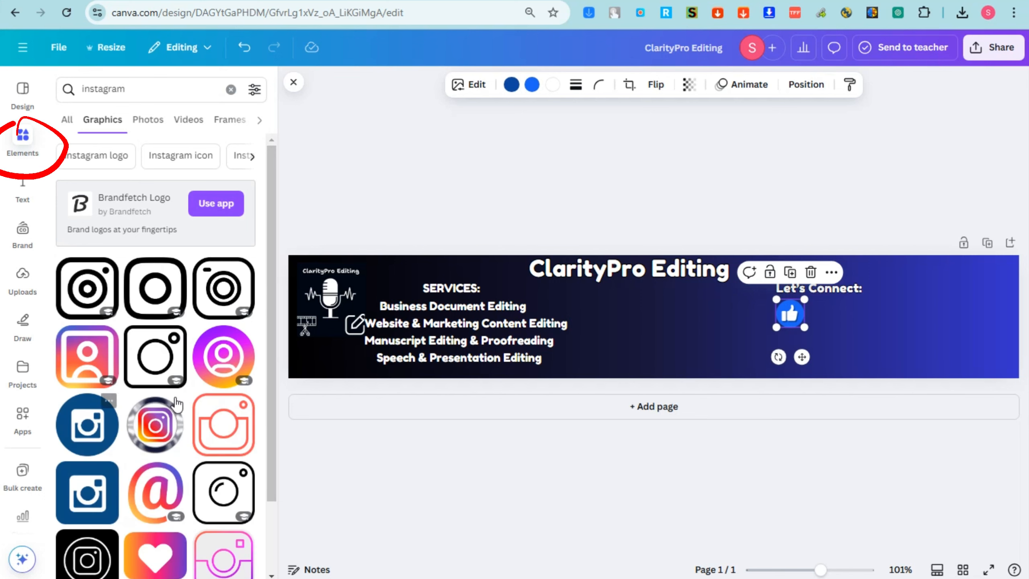
{"action": "scroll", "coordinate": [211, 381], "scroll_direction": "down", "scroll_amount": 4}
{"action": "scroll", "coordinate": [210, 381], "scroll_direction": "up", "scroll_amount": 2}
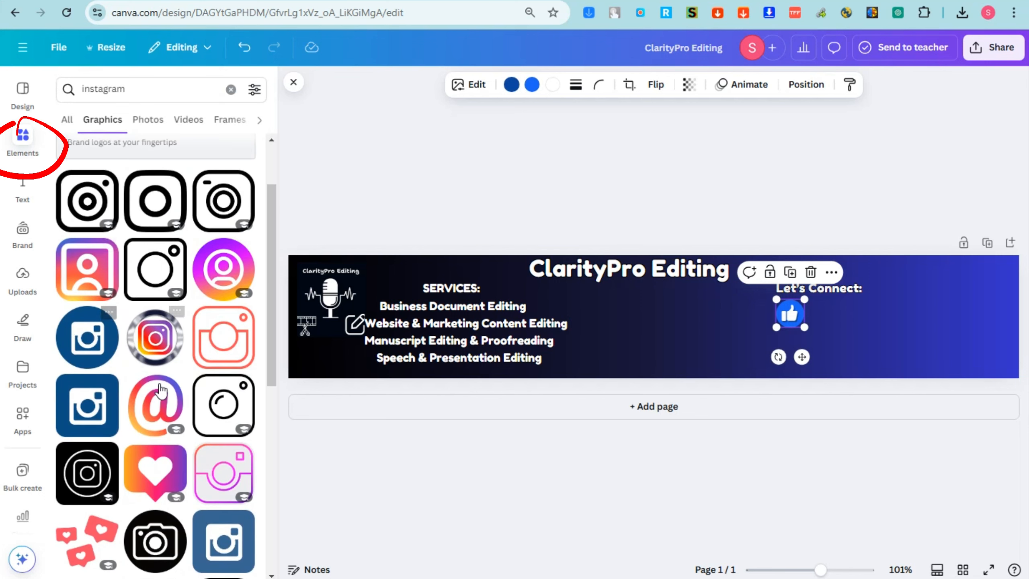
{"action": "scroll", "coordinate": [165, 393], "scroll_direction": "down", "scroll_amount": 10}
{"action": "scroll", "coordinate": [165, 325], "scroll_direction": "down", "scroll_amount": 10}
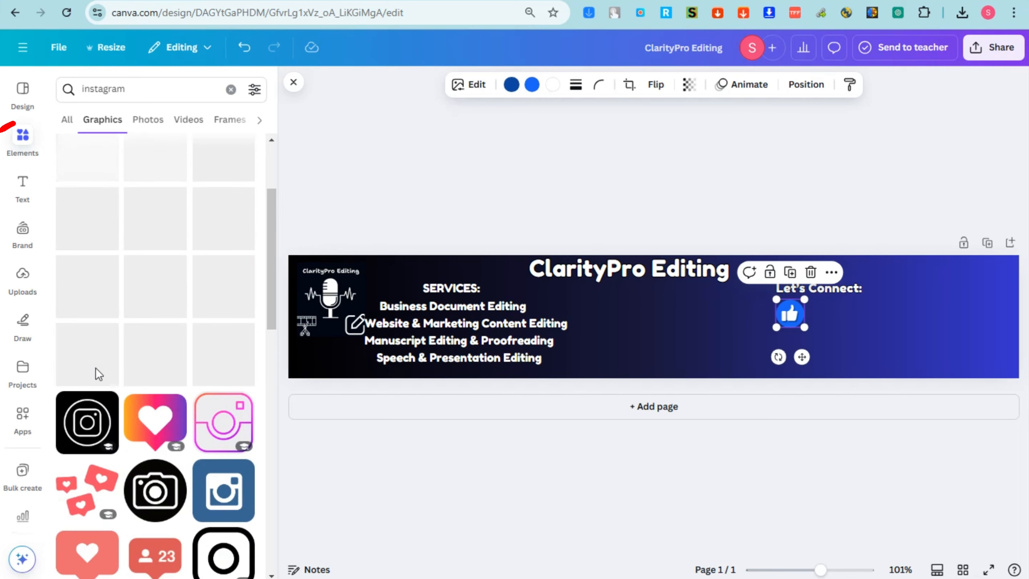
{"action": "scroll", "coordinate": [140, 298], "scroll_direction": "up", "scroll_amount": 20}
{"action": "left_click", "coordinate": [87, 356]}
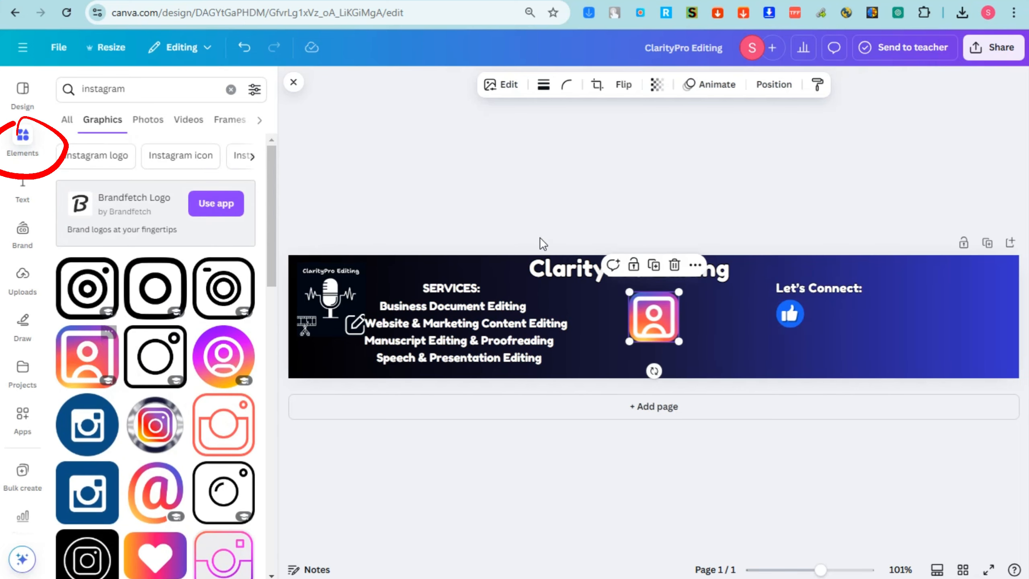
{"action": "left_click_drag", "start_coordinate": [685, 288], "coordinate": [796, 351]}
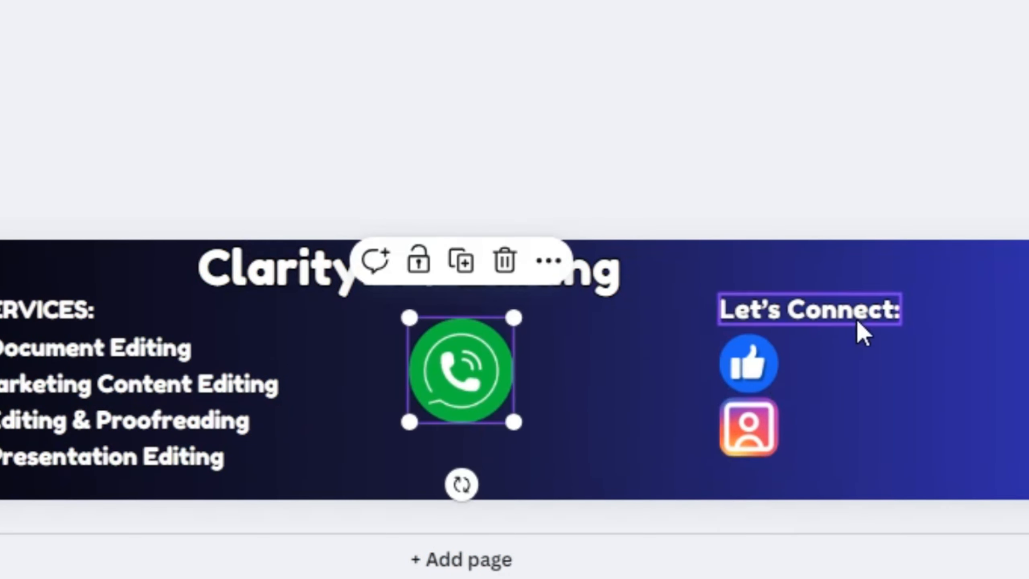
Resize the thumbs-up, Instagram and WhatsApp icons to about 32×32 and stack them under 'Let's Connect:'
{"action": "left_click", "coordinate": [753, 365]}
{"action": "left_click_drag", "start_coordinate": [753, 374], "coordinate": [753, 366]}
{"action": "left_click", "coordinate": [776, 402]}
{"action": "left_click_drag", "start_coordinate": [782, 405], "coordinate": [760, 428]}
{"action": "left_click", "coordinate": [501, 391]}
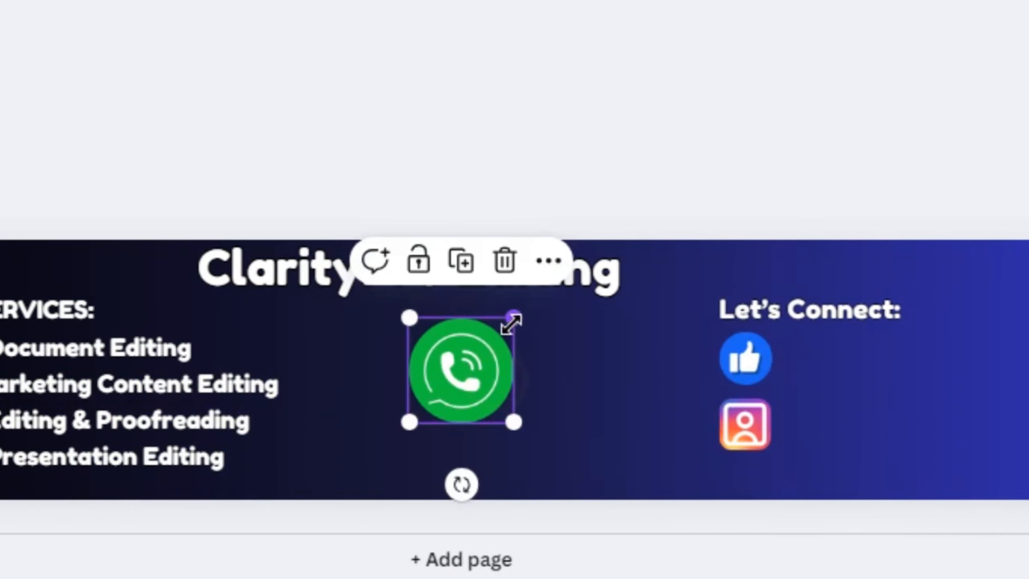
{"action": "left_click_drag", "start_coordinate": [512, 320], "coordinate": [740, 473]}
{"action": "left_click", "coordinate": [755, 436]}
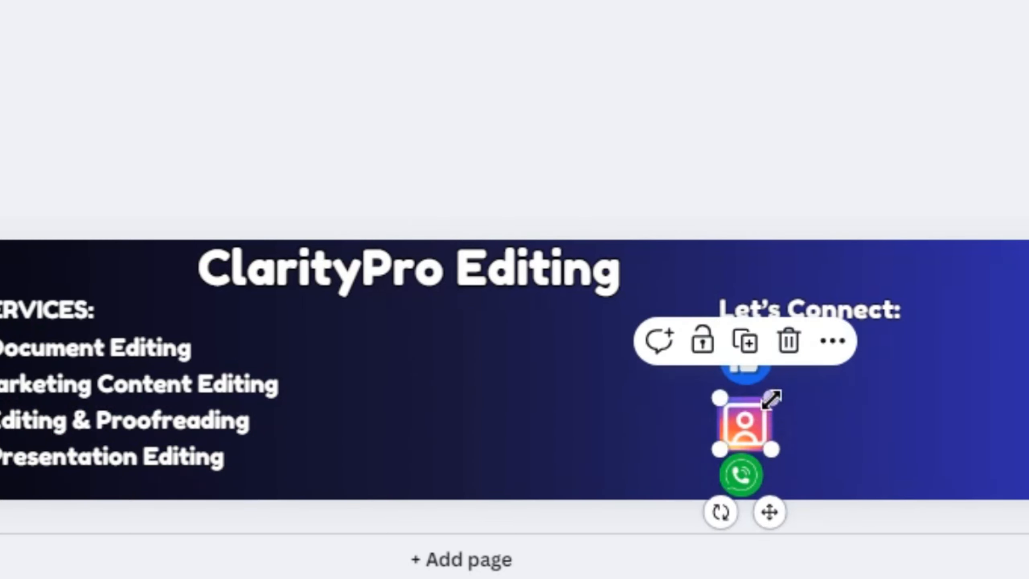
{"action": "left_click_drag", "start_coordinate": [771, 398], "coordinate": [769, 404]}
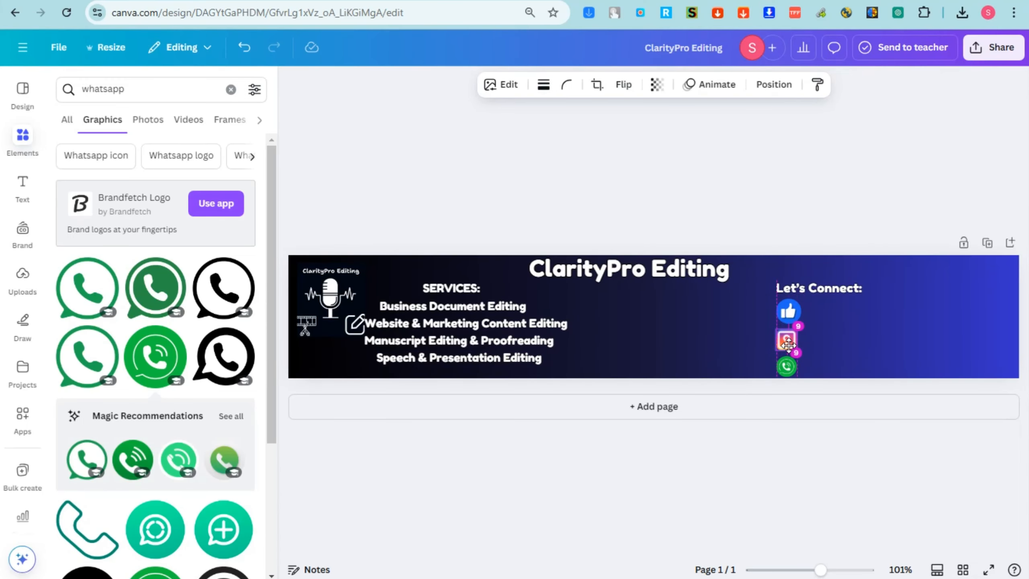
{"action": "left_click_drag", "start_coordinate": [788, 345], "coordinate": [788, 344]}
{"action": "left_click", "coordinate": [796, 319]}
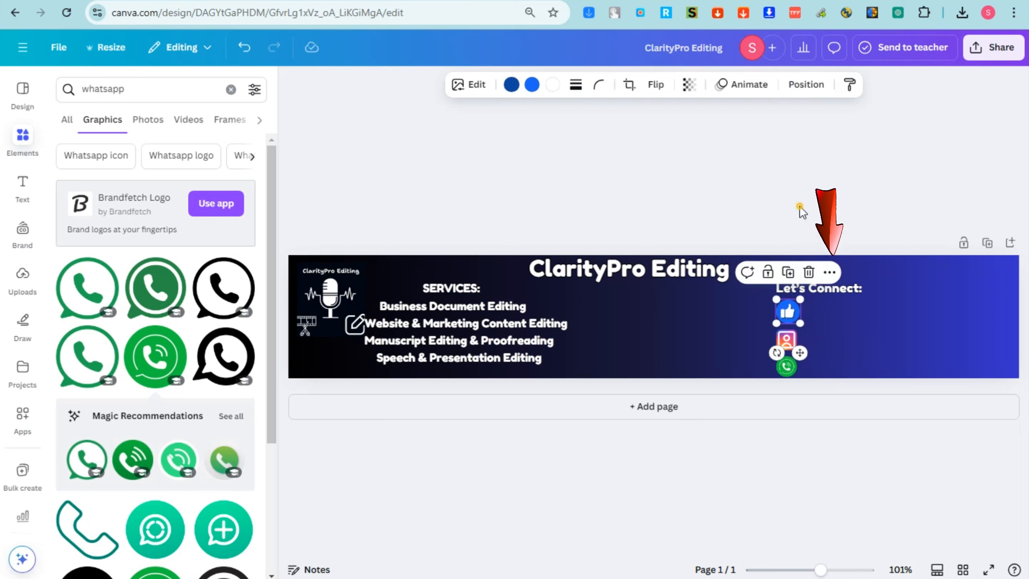
{"action": "left_click", "coordinate": [802, 251]}
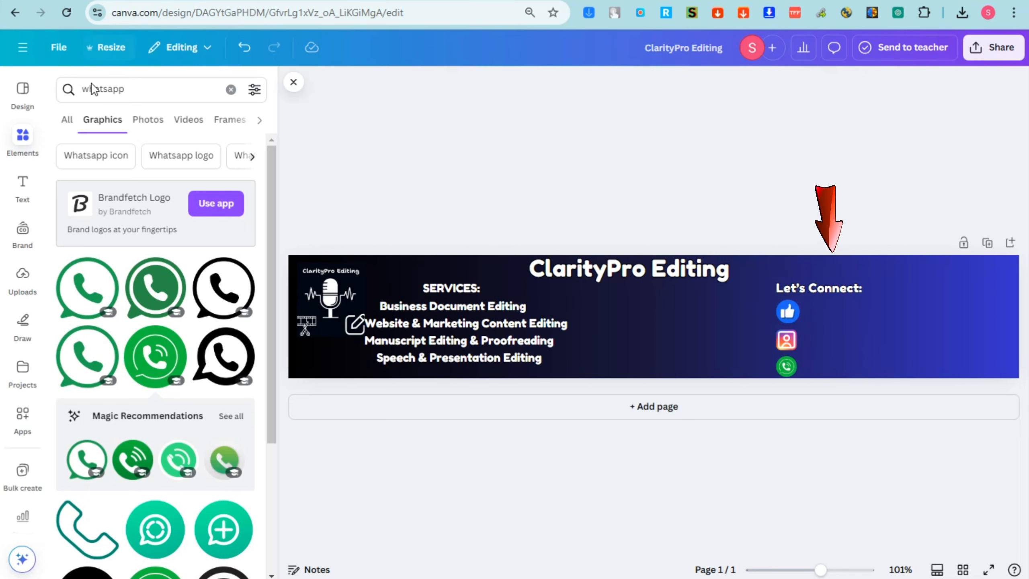
Copy a service text box beside the Facebook icon and replace it with the owner's full name
{"action": "left_click", "coordinate": [475, 308]}
{"action": "left_click_drag", "start_coordinate": [473, 309], "coordinate": [895, 317]}
{"action": "double_click", "coordinate": [894, 312]}
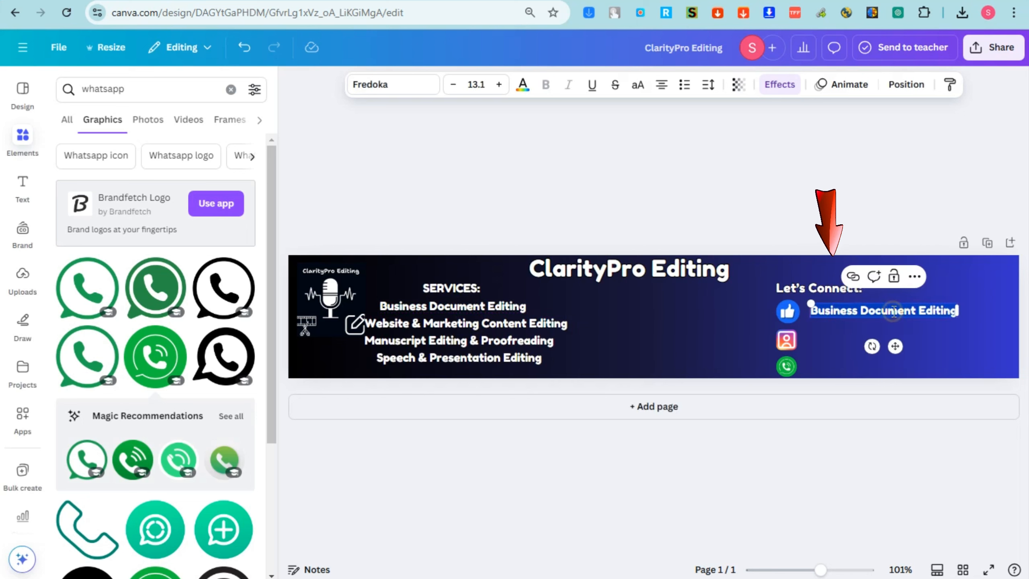
{"action": "key", "text": "BackSpace"}
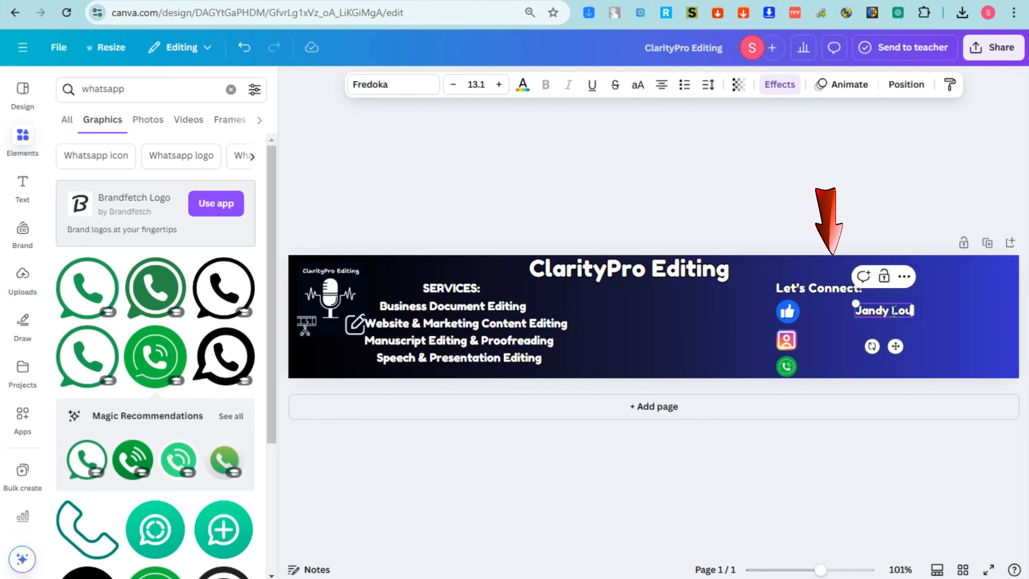
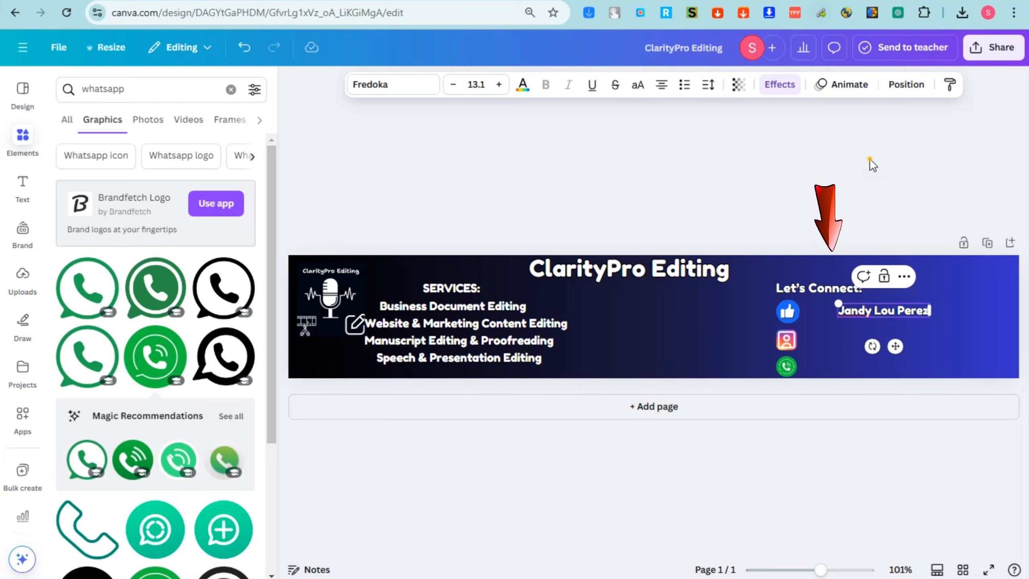
{"action": "left_click", "coordinate": [870, 160]}
{"action": "left_click_drag", "start_coordinate": [893, 313], "coordinate": [868, 312]}
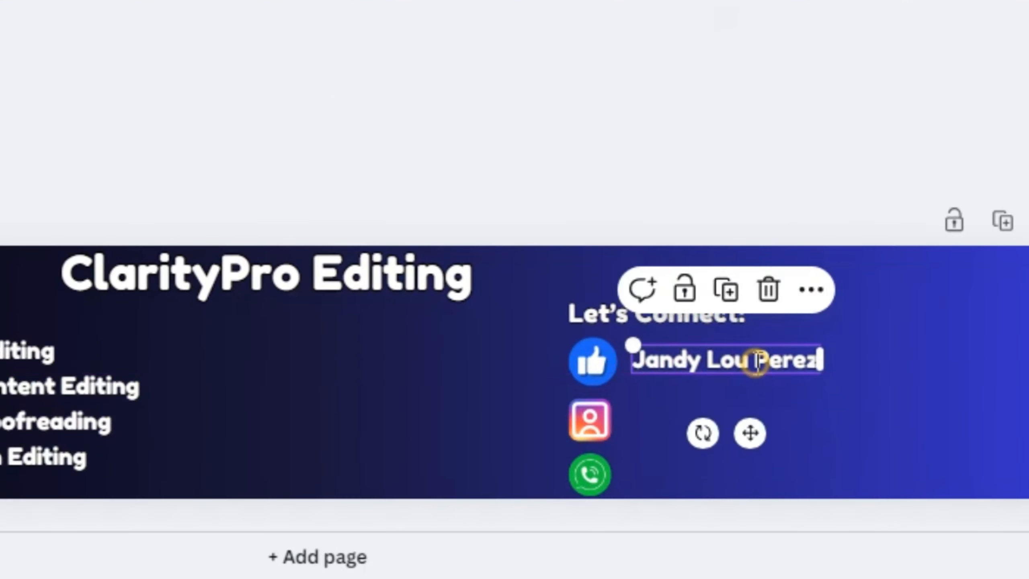
Duplicate the name beside the Instagram icon and change it to the owner's Instagram handle
{"action": "left_click", "coordinate": [757, 362]}
{"action": "left_click", "coordinate": [866, 338]}
{"action": "left_click", "coordinate": [790, 359]}
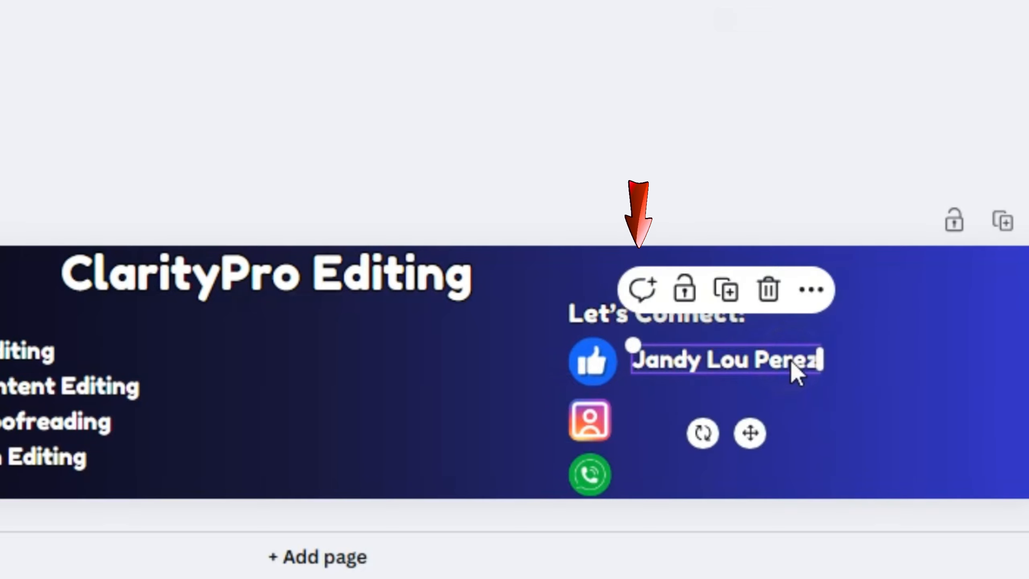
{"action": "key", "text": "ctrl+d"}
{"action": "left_click_drag", "start_coordinate": [789, 359], "coordinate": [853, 417]}
{"action": "left_click_drag", "start_coordinate": [800, 384], "coordinate": [776, 364]}
{"action": "left_click", "coordinate": [816, 413]}
{"action": "left_click_drag", "start_coordinate": [819, 422], "coordinate": [770, 422]}
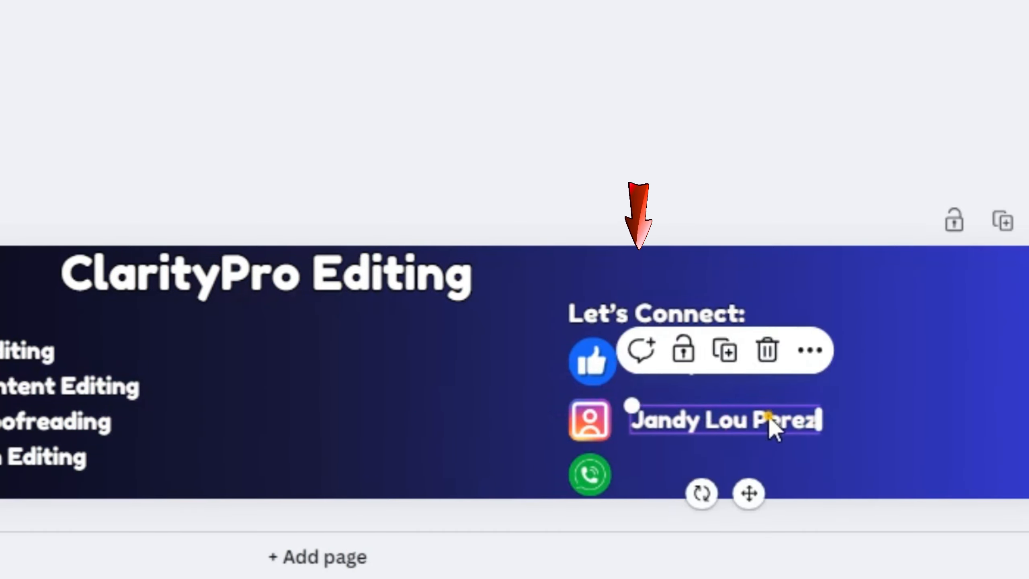
{"action": "double_click", "coordinate": [771, 419]}
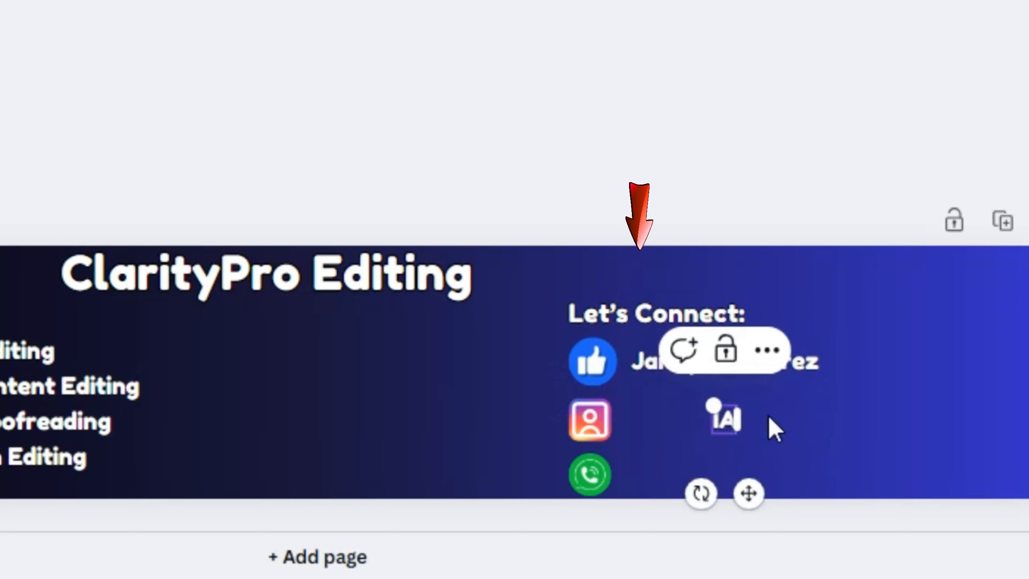
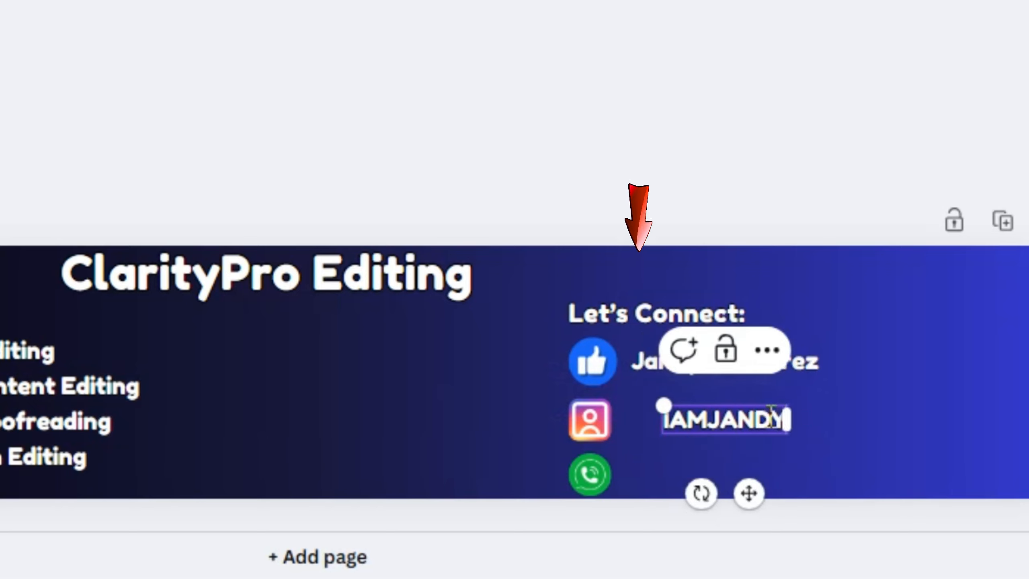
{"action": "left_click", "coordinate": [683, 126]}
{"action": "left_click_drag", "start_coordinate": [730, 427], "coordinate": [714, 465]}
Duplicate the handle onto the phone row, replace it with the owner's short name, and align it
{"action": "key", "text": "ctrl+d"}
{"action": "double_click", "coordinate": [714, 468]}
{"action": "key", "text": "BackSpace"}
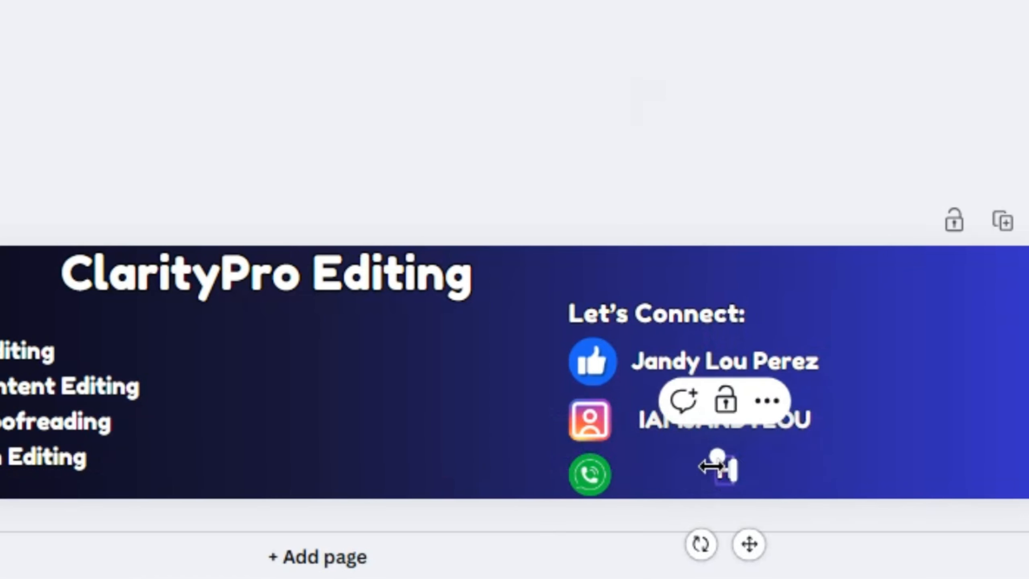
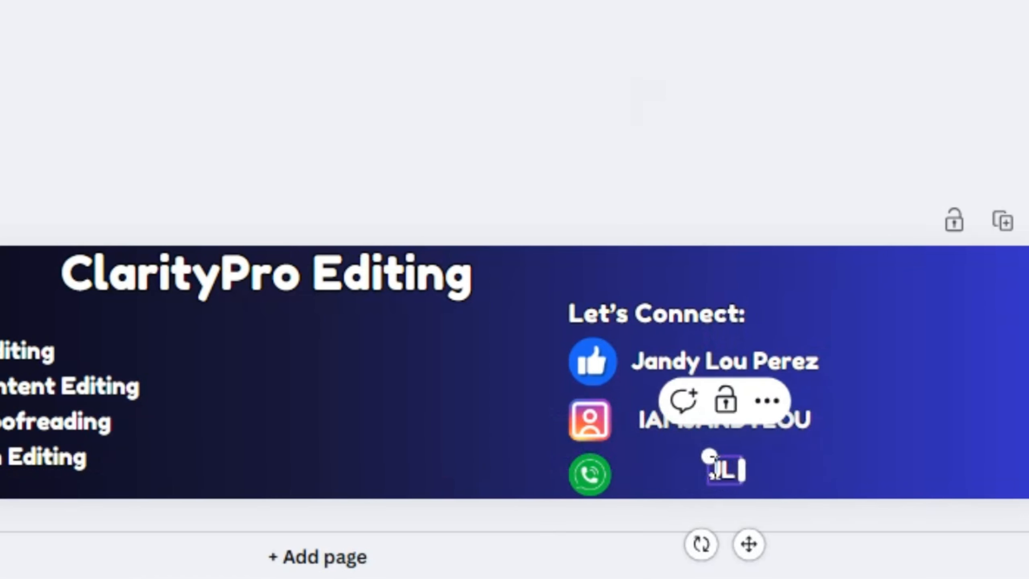
{"action": "key", "text": "BackSpace"}
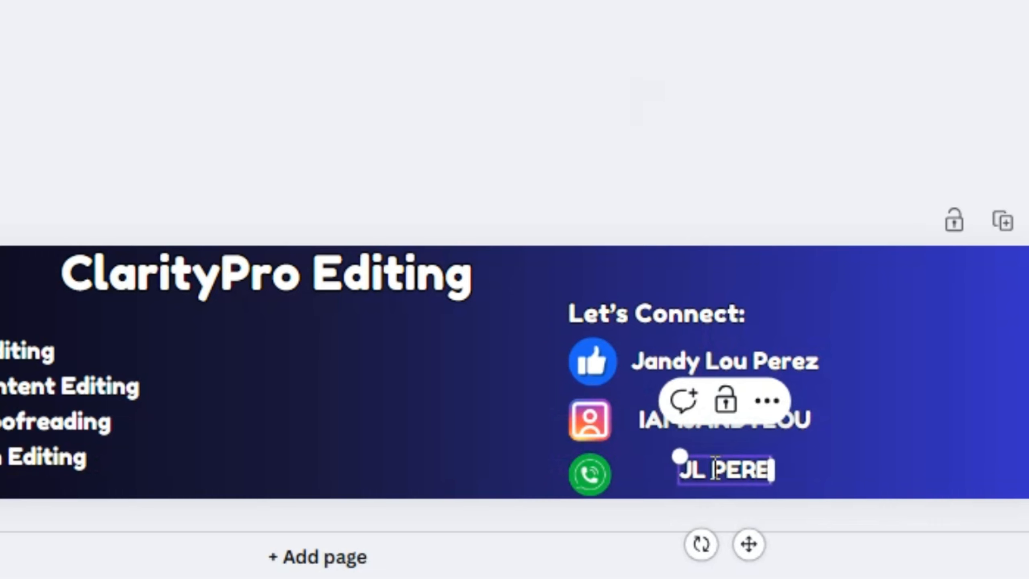
{"action": "left_click", "coordinate": [863, 18]}
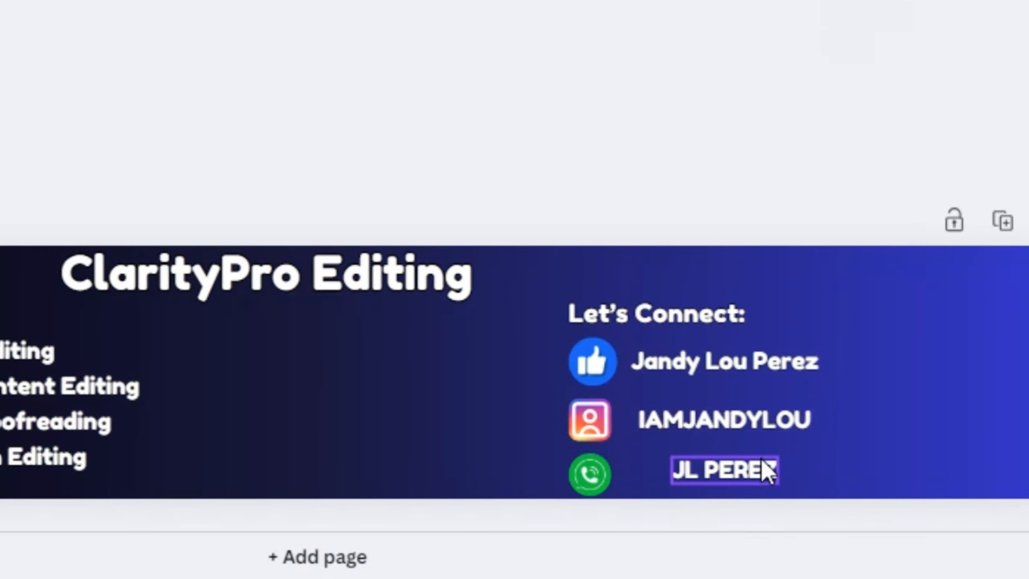
{"action": "left_click_drag", "start_coordinate": [770, 472], "coordinate": [739, 476]}
{"action": "left_click", "coordinate": [705, 189]}
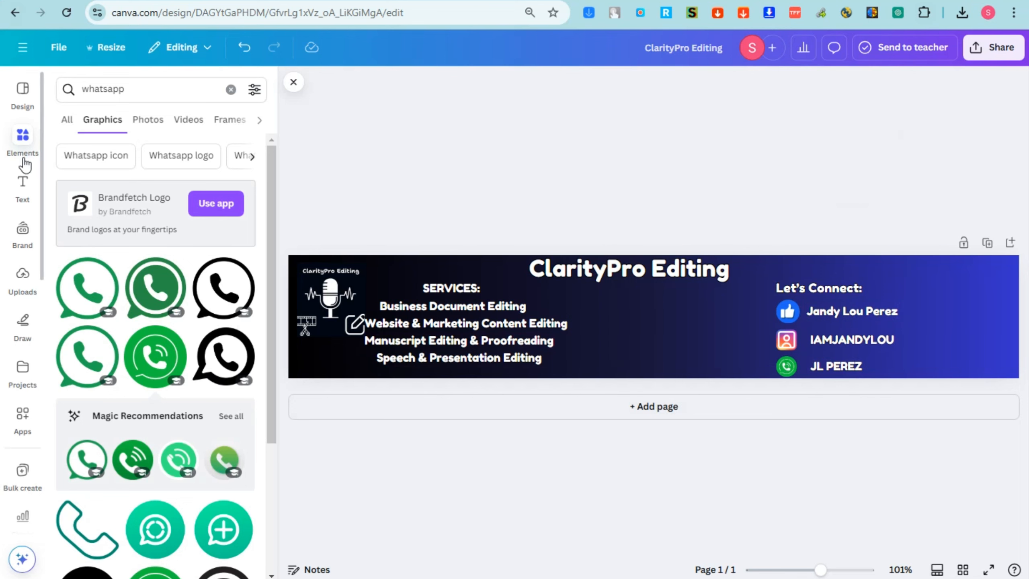
Search elements for 'frame' and add a circle frame to the banner
{"action": "left_click", "coordinate": [30, 147]}
{"action": "left_click", "coordinate": [131, 91]}
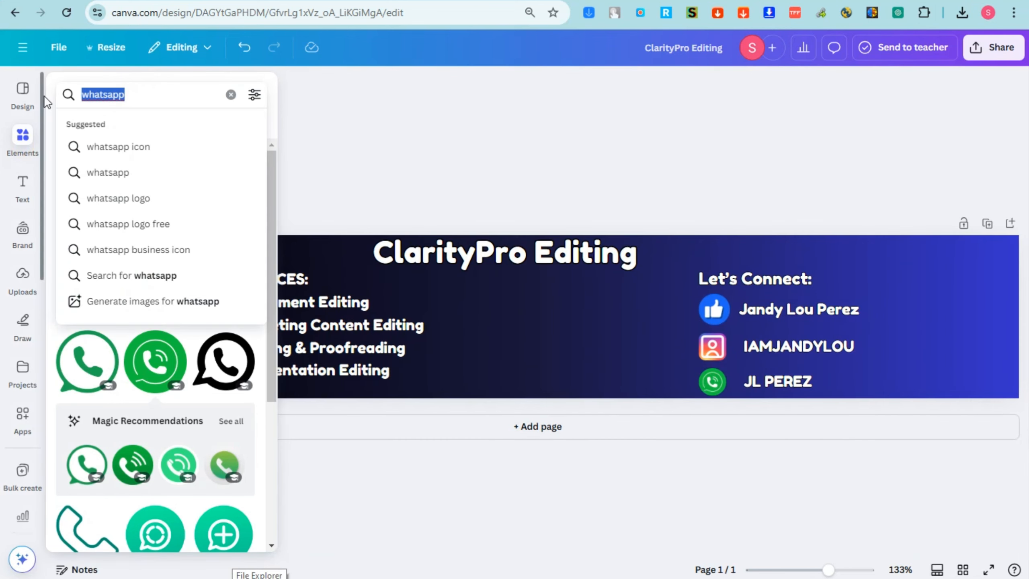
{"action": "type", "text": "farme"}
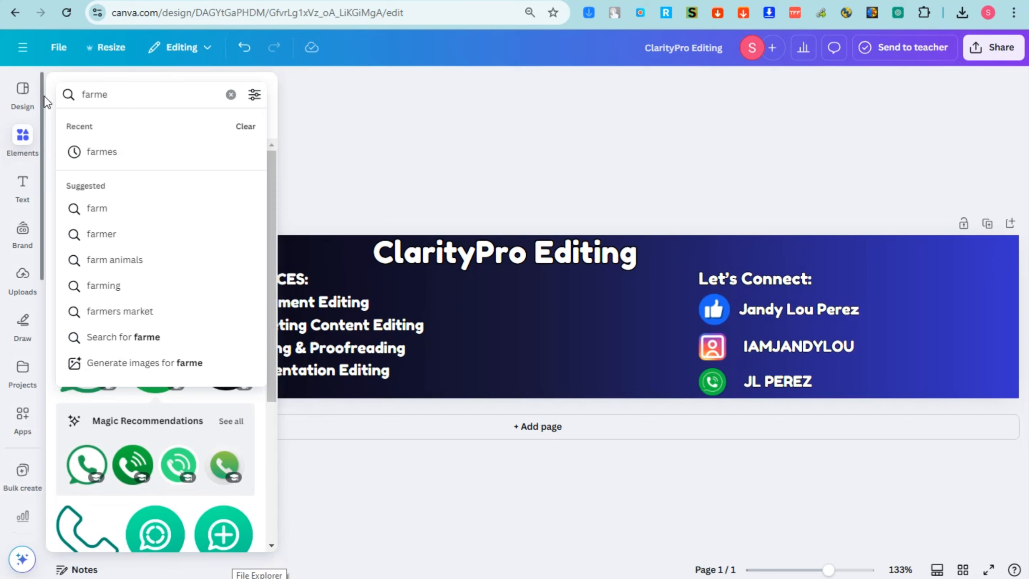
{"action": "key", "text": "BackSpace"}
{"action": "key", "text": "BackSpace"}
{"action": "key", "text": "BackSpace"}
{"action": "key", "text": "BackSpace"}
{"action": "type", "text": "rame"}
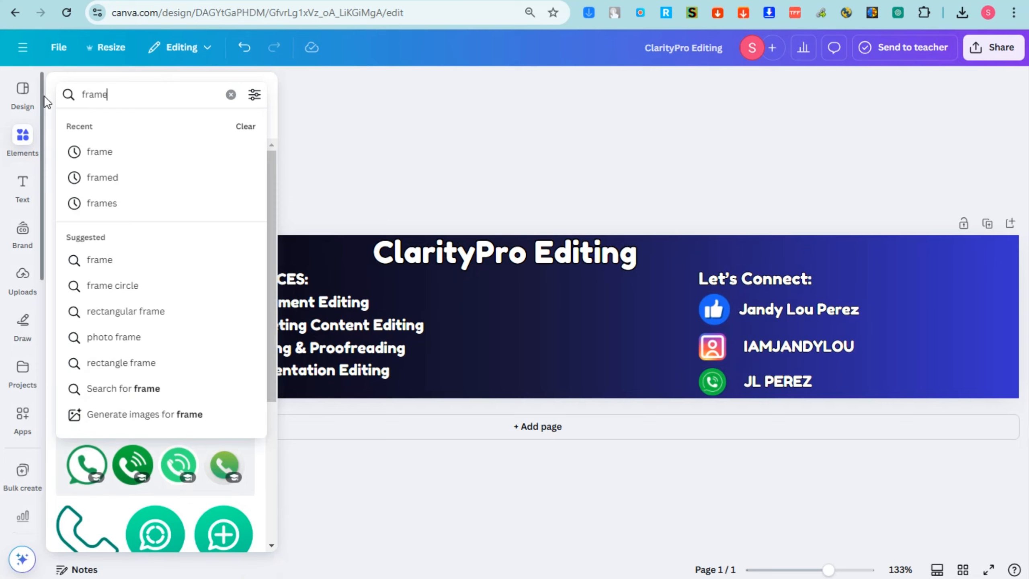
{"action": "key", "text": "Return"}
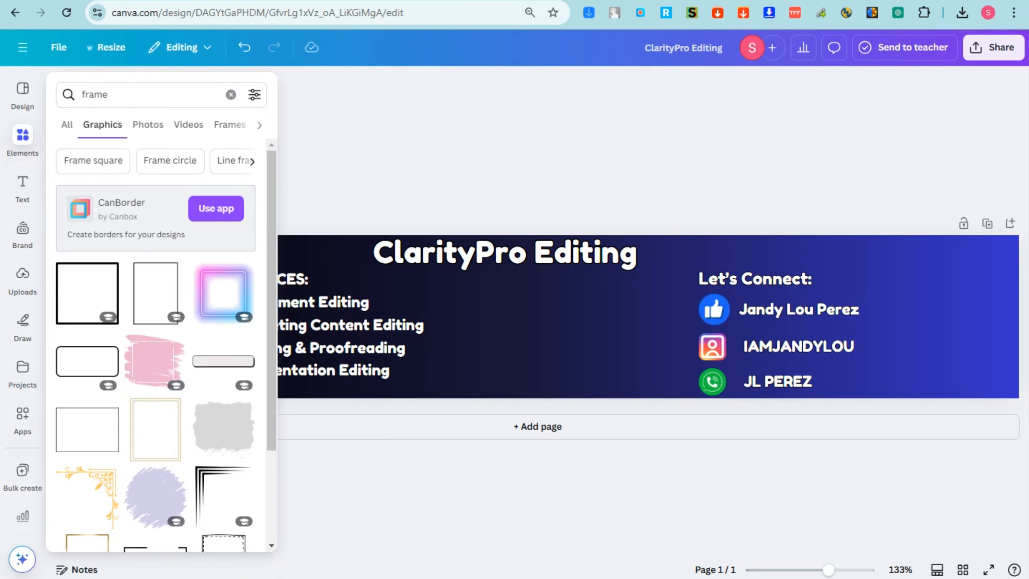
{"action": "left_click", "coordinate": [67, 126]}
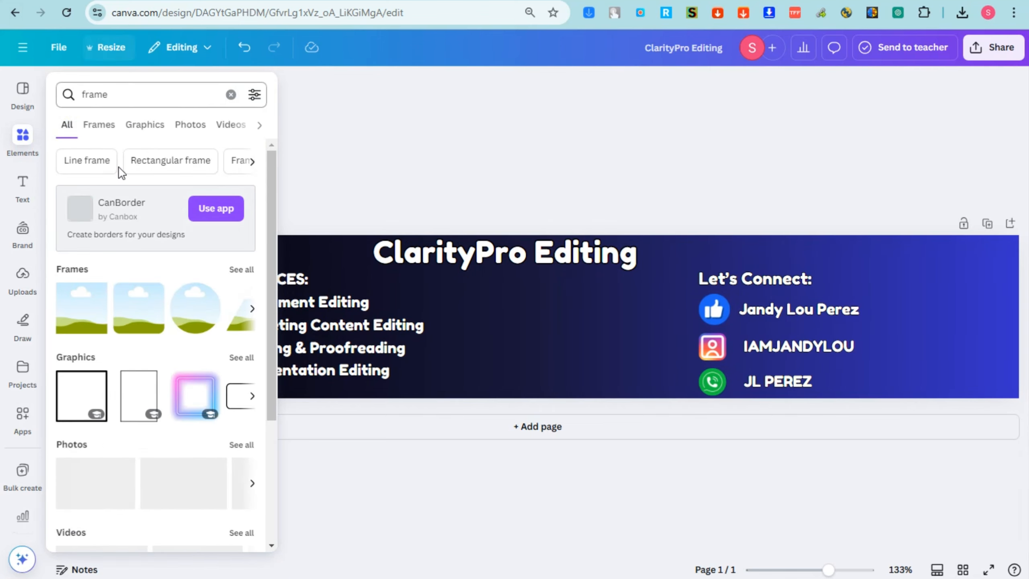
{"action": "left_click", "coordinate": [241, 270]}
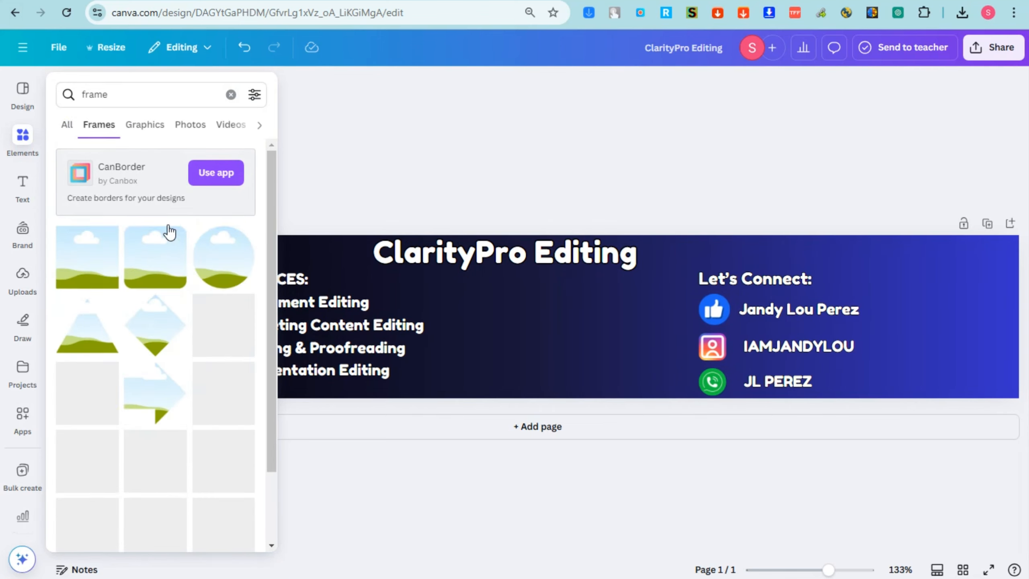
{"action": "scroll", "coordinate": [193, 317], "scroll_direction": "down", "scroll_amount": 5}
{"action": "scroll", "coordinate": [209, 341], "scroll_direction": "up", "scroll_amount": 5}
{"action": "left_click", "coordinate": [222, 266]}
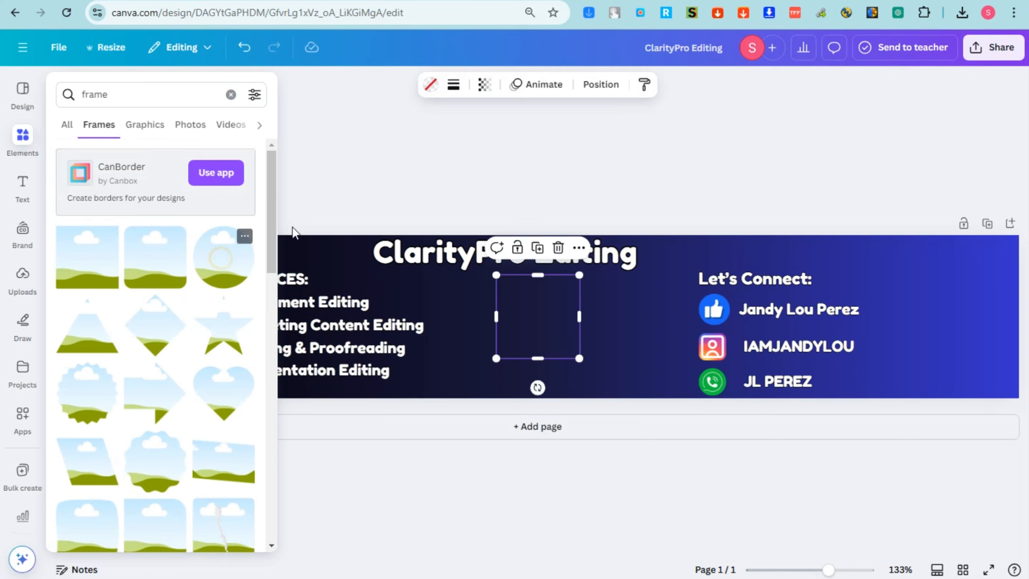
Size the circle frame at the banner's right edge and drag the microphone logo onto it
{"action": "left_click_drag", "start_coordinate": [581, 275], "coordinate": [567, 287]}
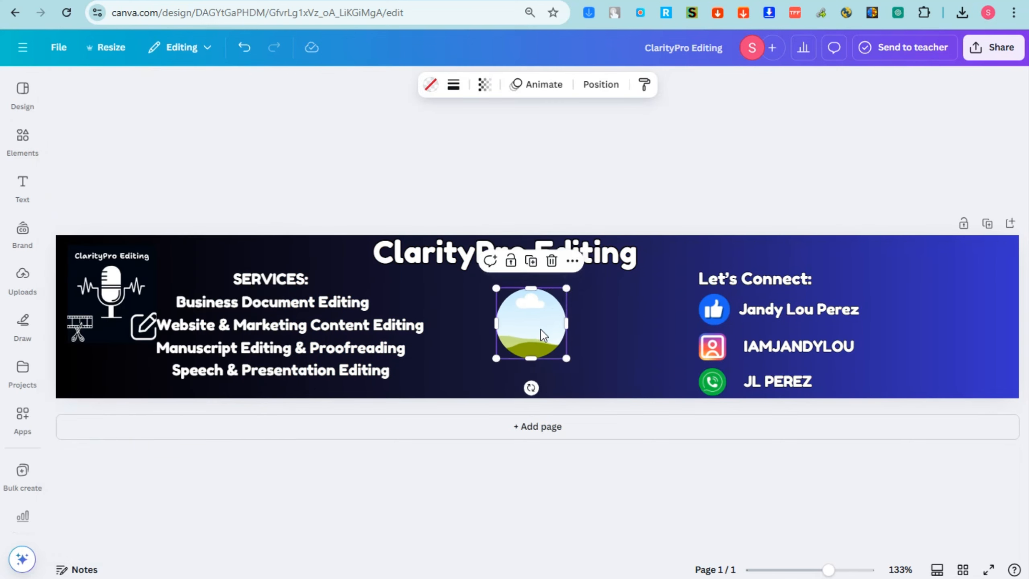
{"action": "left_click_drag", "start_coordinate": [541, 328], "coordinate": [981, 288]}
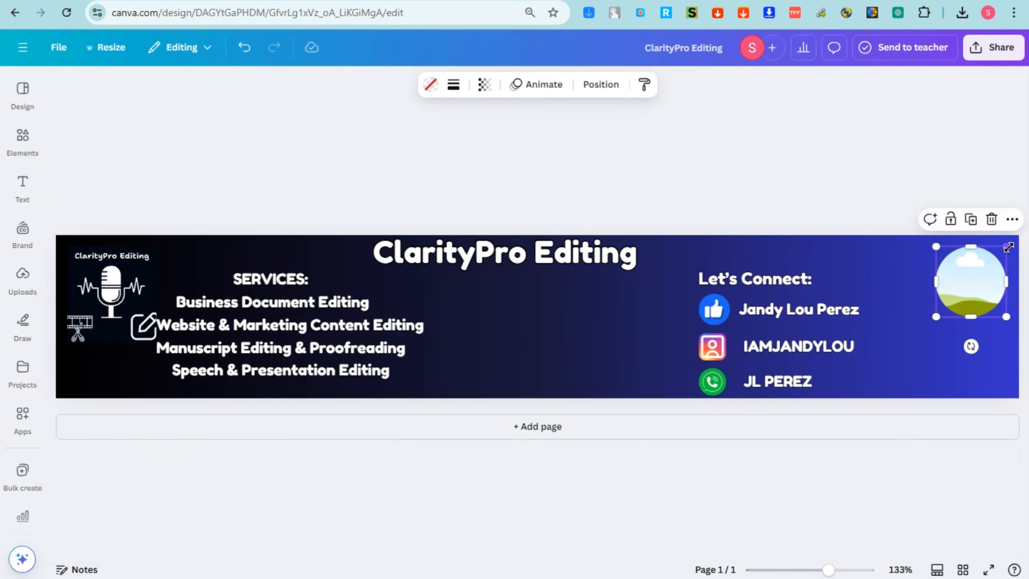
{"action": "left_click_drag", "start_coordinate": [1008, 247], "coordinate": [1017, 240]}
{"action": "mouse_move", "coordinate": [988, 280]}
{"action": "left_mouse_down"}
{"action": "mouse_move", "coordinate": [988, 262]}
{"action": "mouse_move", "coordinate": [1020, 236]}
{"action": "mouse_move", "coordinate": [993, 283]}
{"action": "left_mouse_up"}
{"action": "key", "text": "alt"}
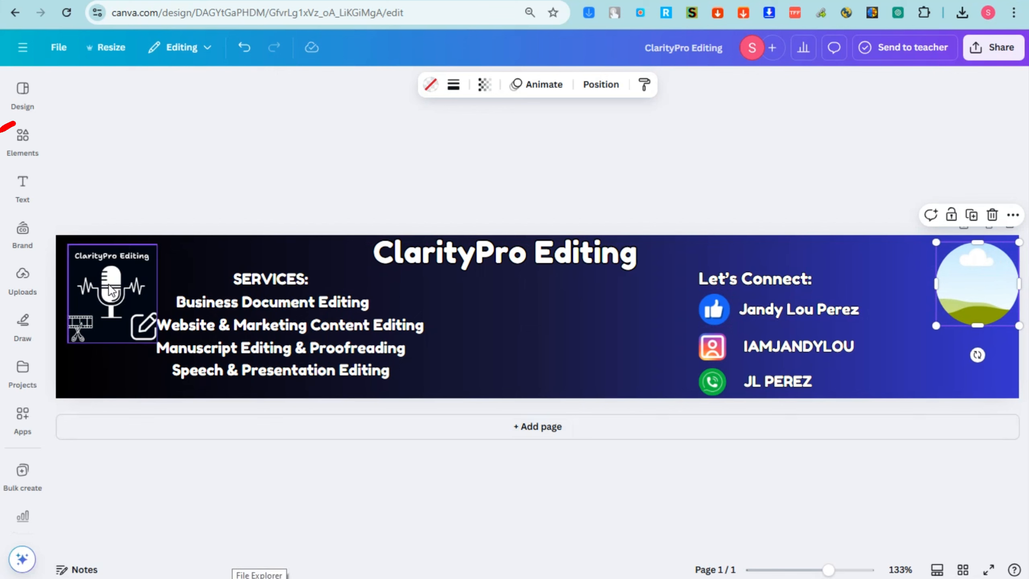
{"action": "left_click_drag", "start_coordinate": [113, 289], "coordinate": [956, 294]}
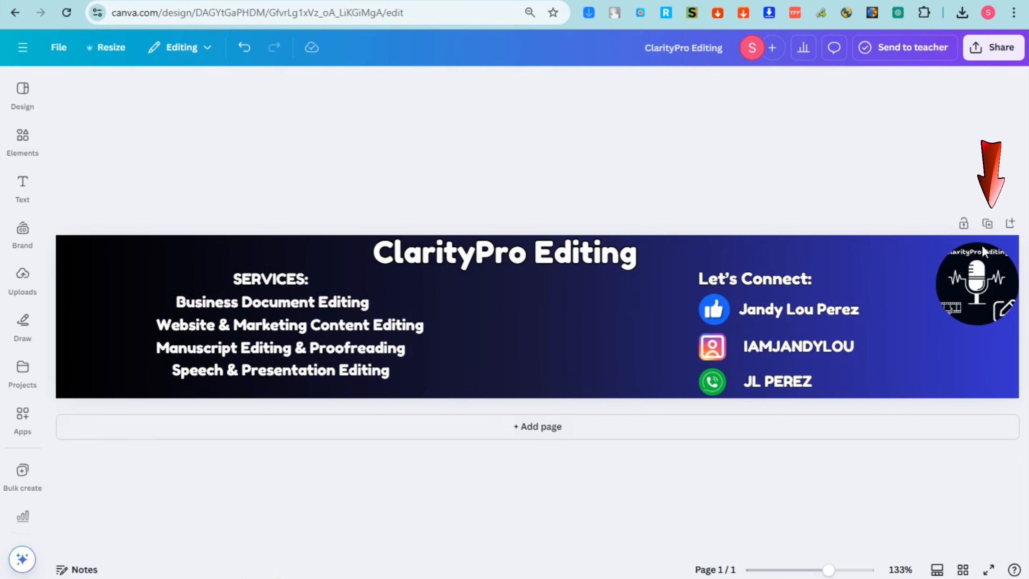
Drop the microphone logo into the circle frame, crop it in from the top-left, and confirm
{"action": "left_click", "coordinate": [987, 276]}
{"action": "double_click", "coordinate": [986, 275]}
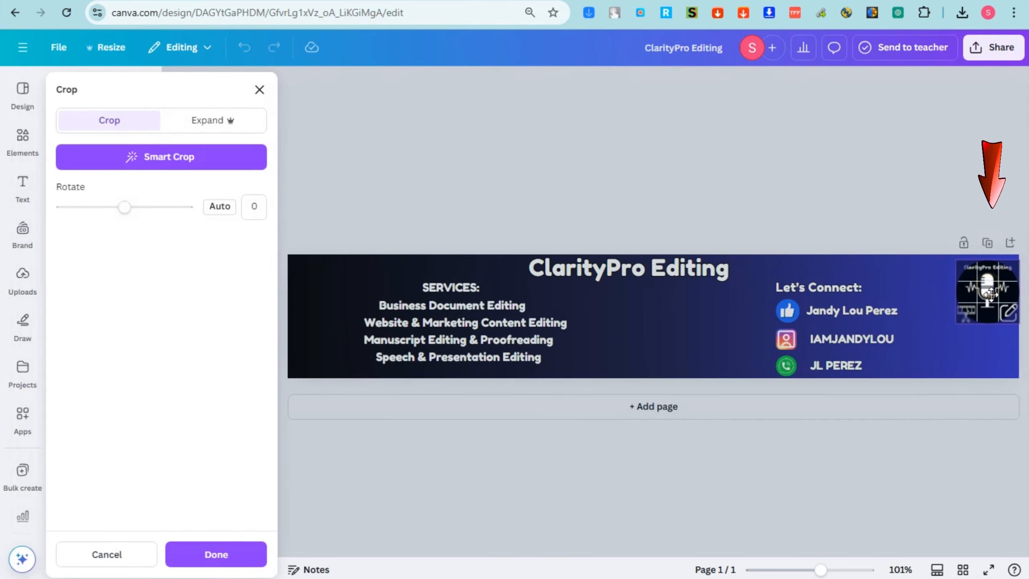
{"action": "left_click_drag", "start_coordinate": [956, 260], "coordinate": [976, 274]}
{"action": "left_click", "coordinate": [894, 209]}
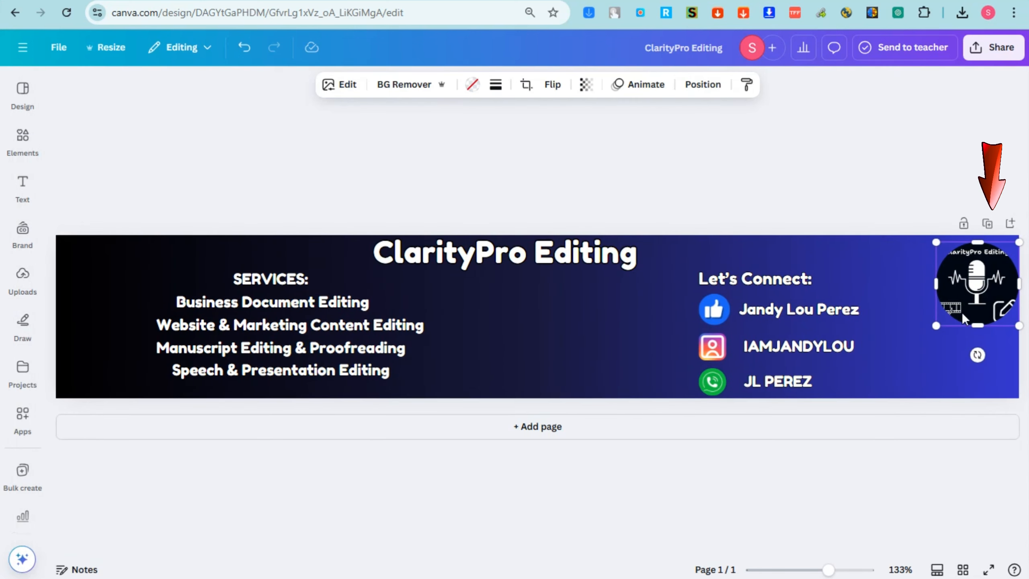
{"action": "left_click", "coordinate": [815, 172]}
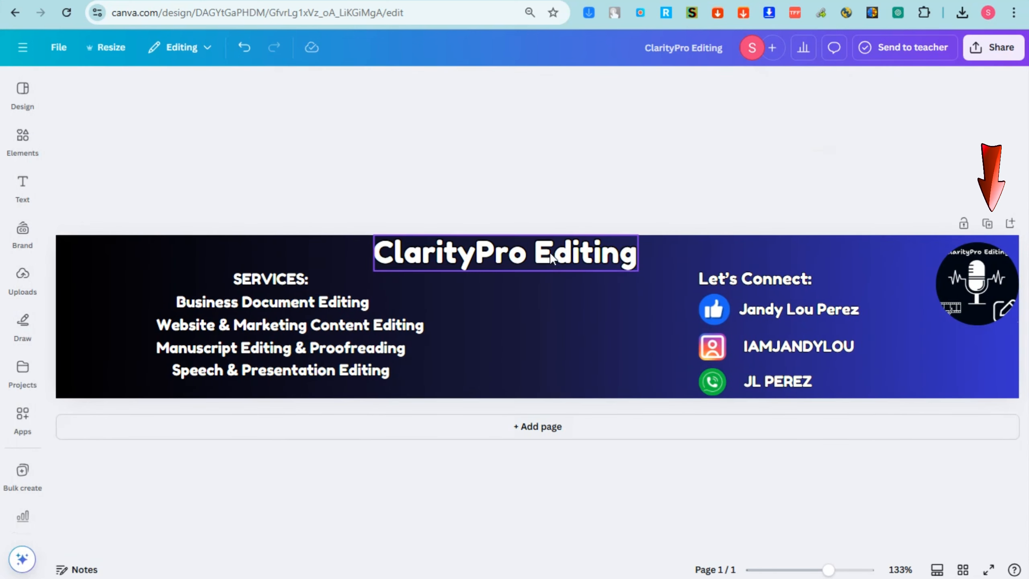
Shift the ClarityPro Editing title and Let's Connect: right and align the service lines flush left
{"action": "left_click_drag", "start_coordinate": [553, 258], "coordinate": [587, 262]}
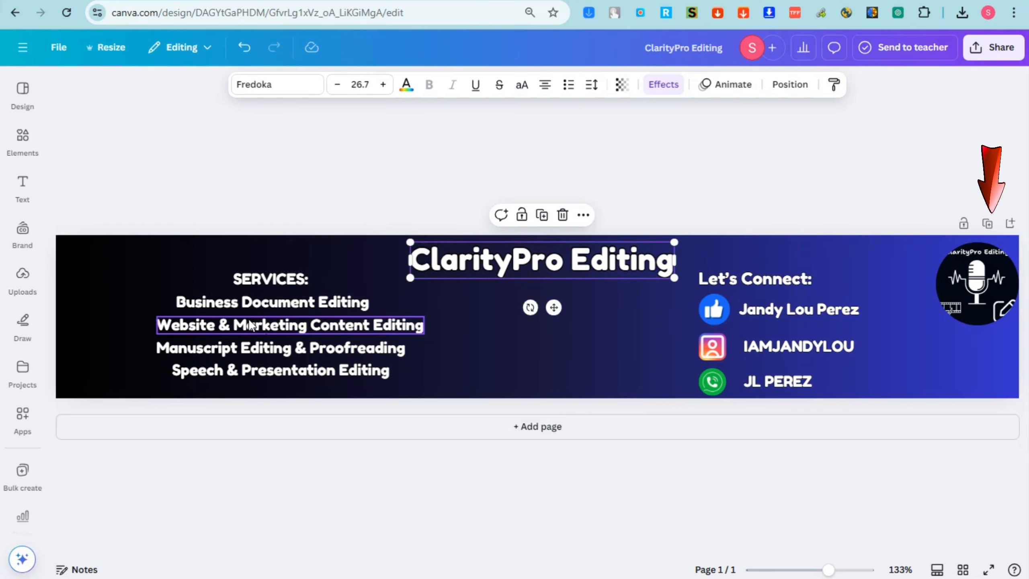
{"action": "left_click_drag", "start_coordinate": [286, 305], "coordinate": [259, 305]}
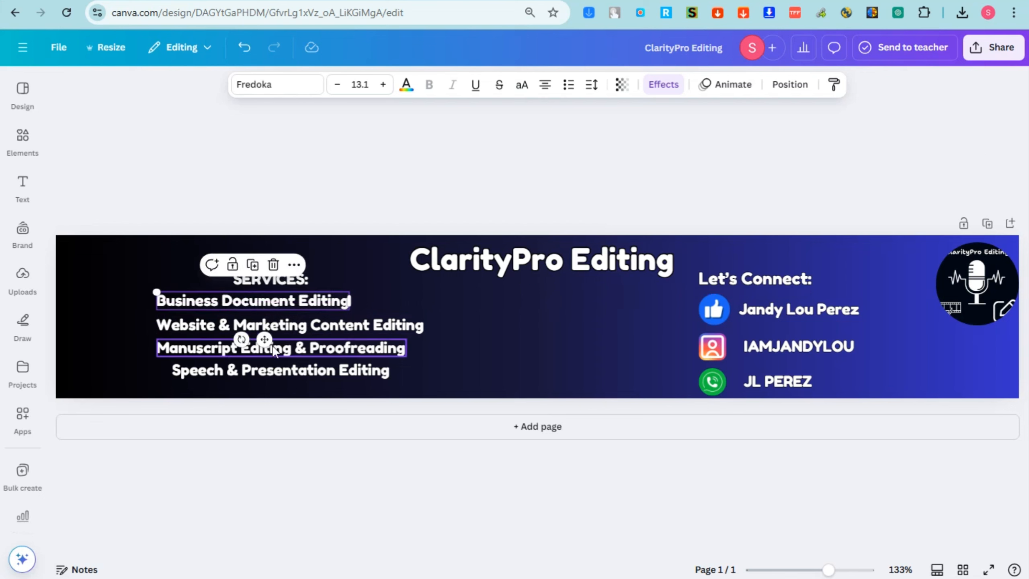
{"action": "left_click", "coordinate": [285, 370]}
{"action": "left_click_drag", "start_coordinate": [286, 370], "coordinate": [270, 370]}
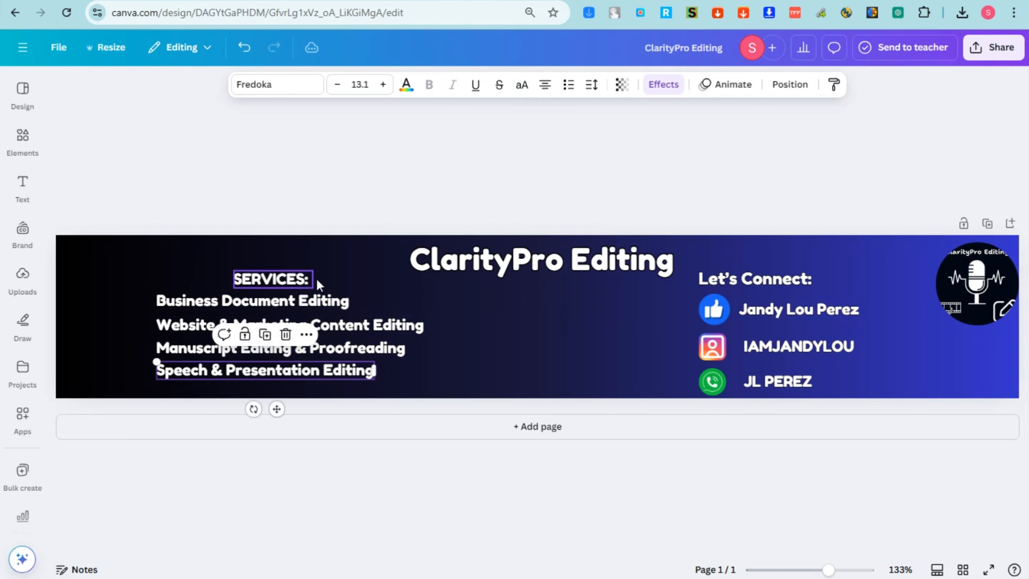
{"action": "left_click", "coordinate": [477, 264]}
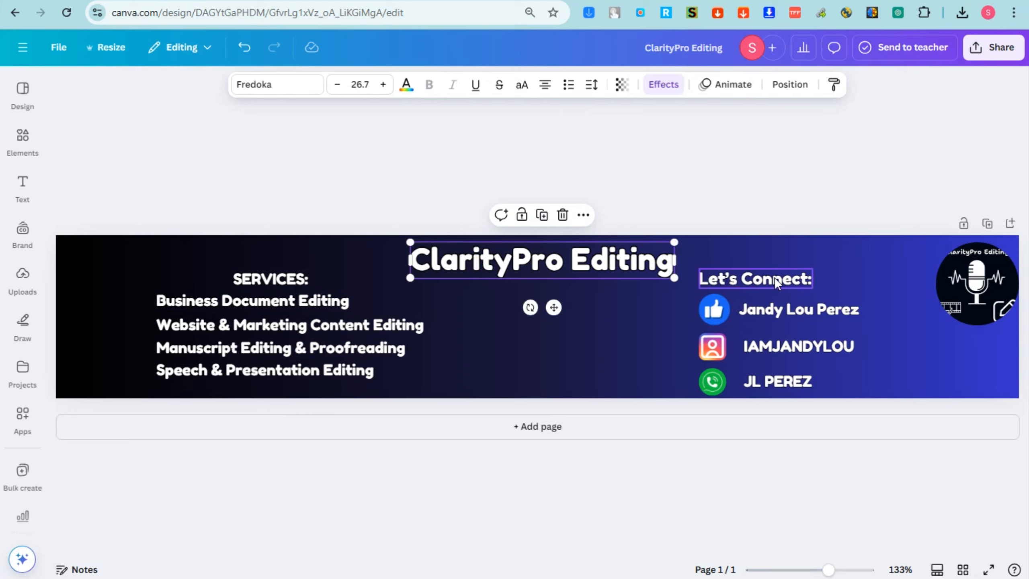
{"action": "left_click_drag", "start_coordinate": [774, 277], "coordinate": [806, 277]}
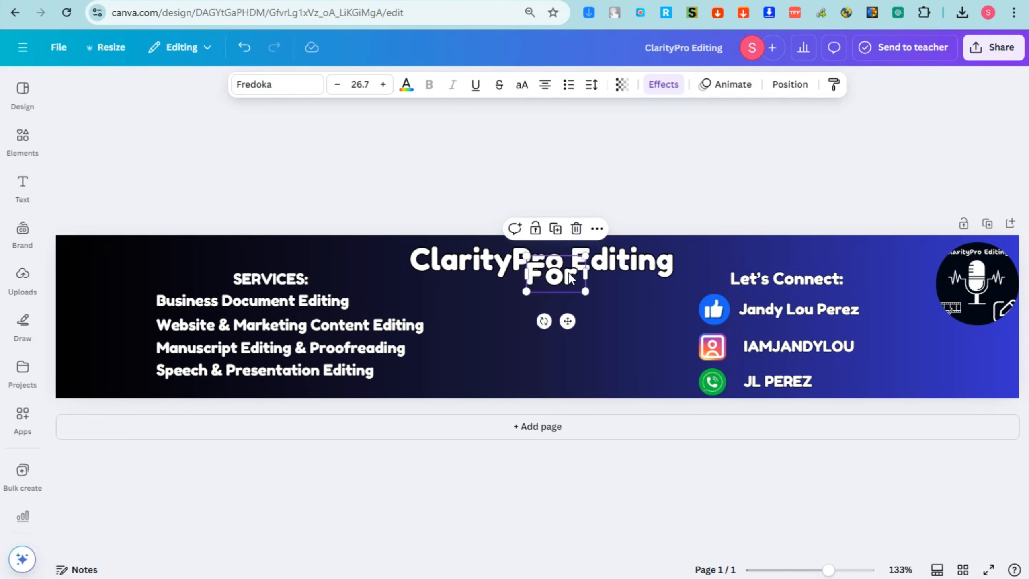
{"action": "left_click", "coordinate": [574, 274]}
Complete the text as 'For More Information', shrink it, place it lower right, and colour it red
{"action": "type", "text": "M"}
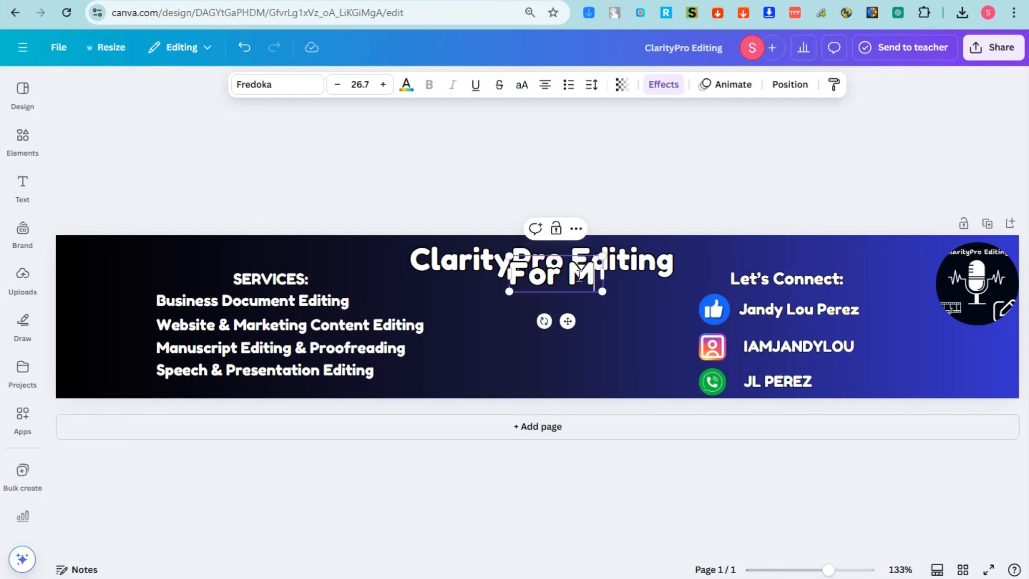
{"action": "type", "text": "ore Information"}
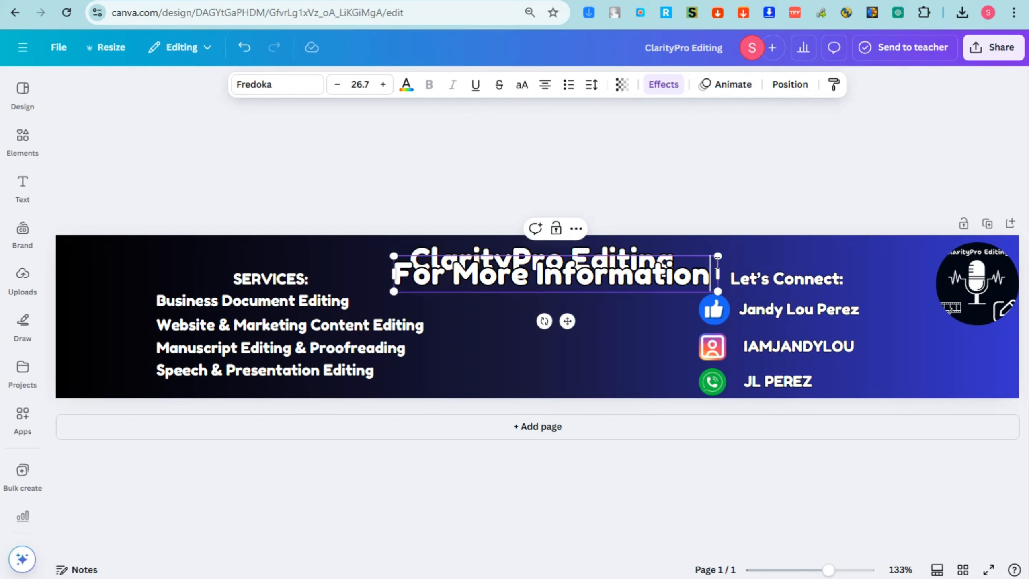
{"action": "left_click_drag", "start_coordinate": [719, 253], "coordinate": [554, 272]}
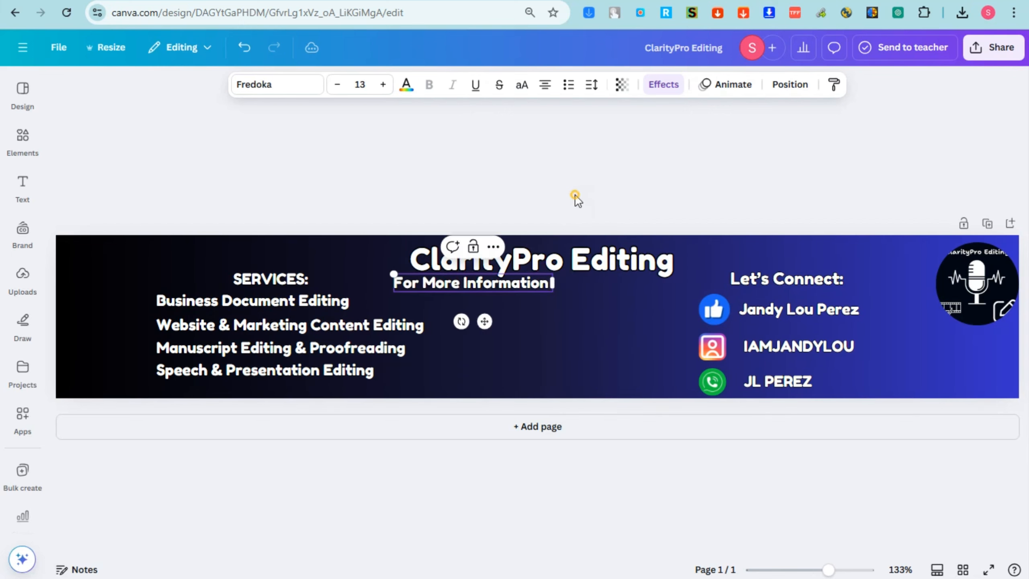
{"action": "left_click", "coordinate": [574, 198]}
{"action": "left_click_drag", "start_coordinate": [480, 299], "coordinate": [1012, 349]}
{"action": "left_click_drag", "start_coordinate": [855, 336], "coordinate": [952, 367]}
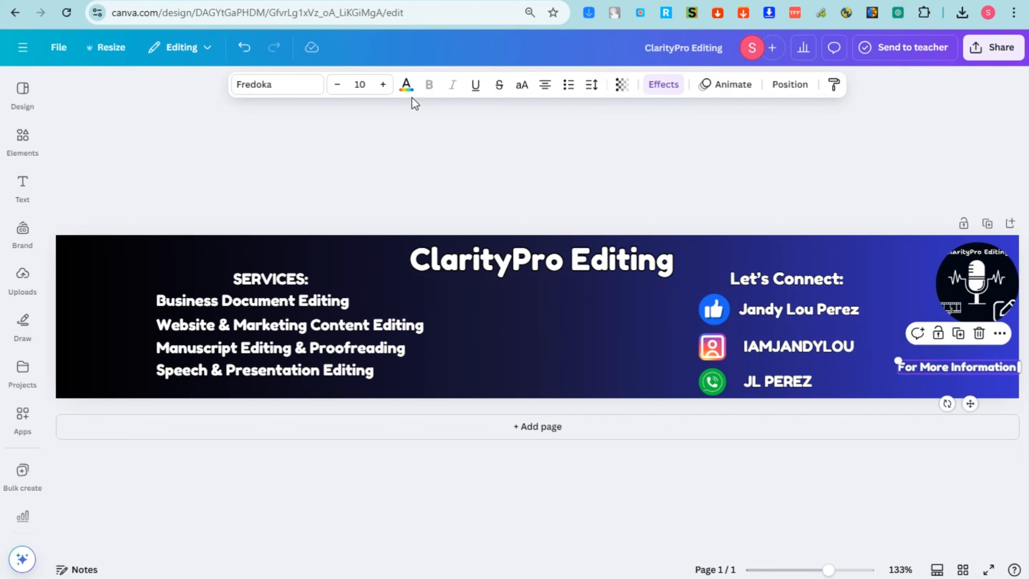
{"action": "left_click", "coordinate": [406, 84]}
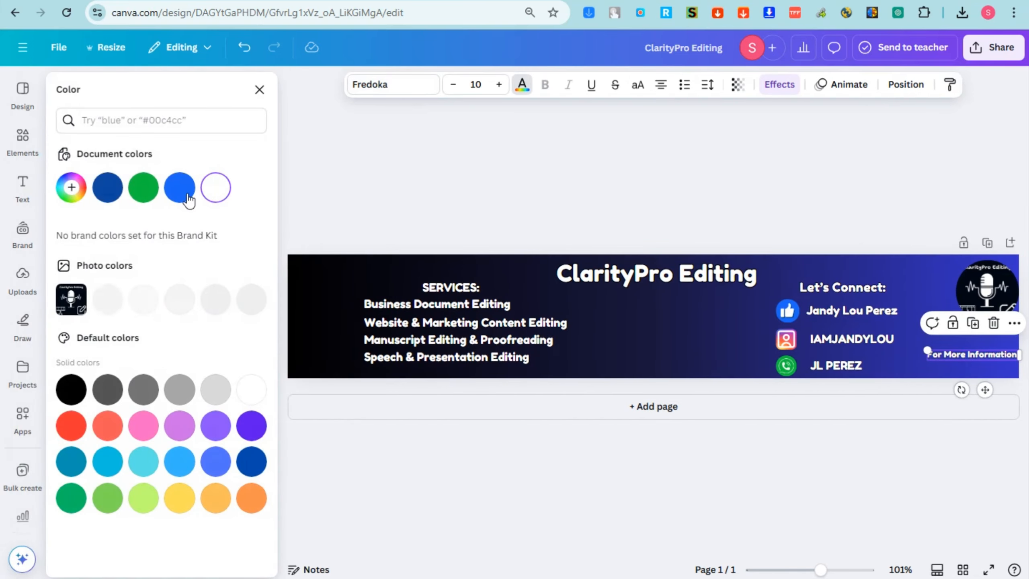
{"action": "left_click", "coordinate": [71, 426]}
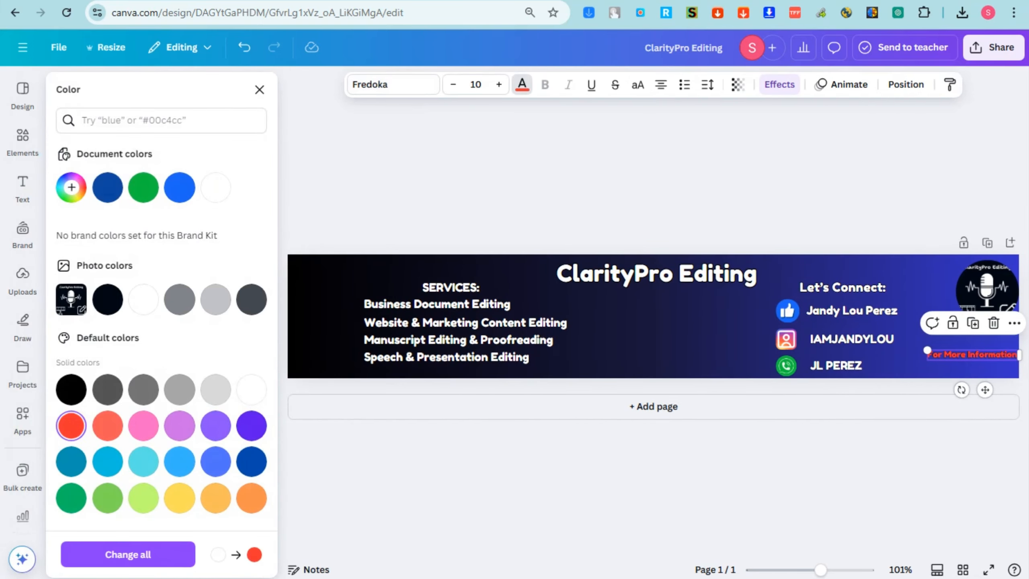
{"action": "left_click", "coordinate": [968, 357]}
Apply the Lift effect at intensity 100 and place a duplicate just below the line
{"action": "left_click", "coordinate": [965, 366]}
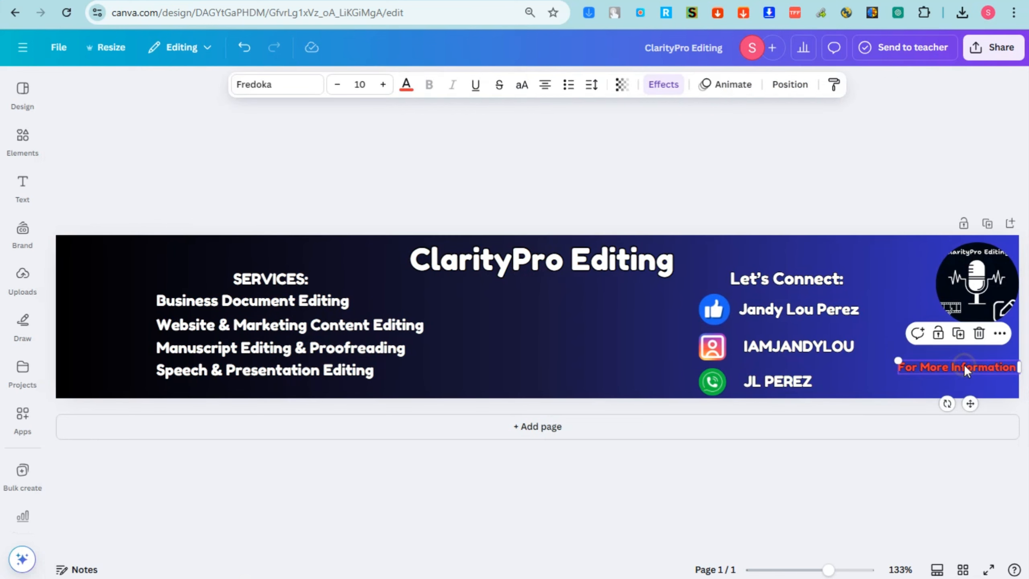
{"action": "left_click", "coordinate": [663, 84]}
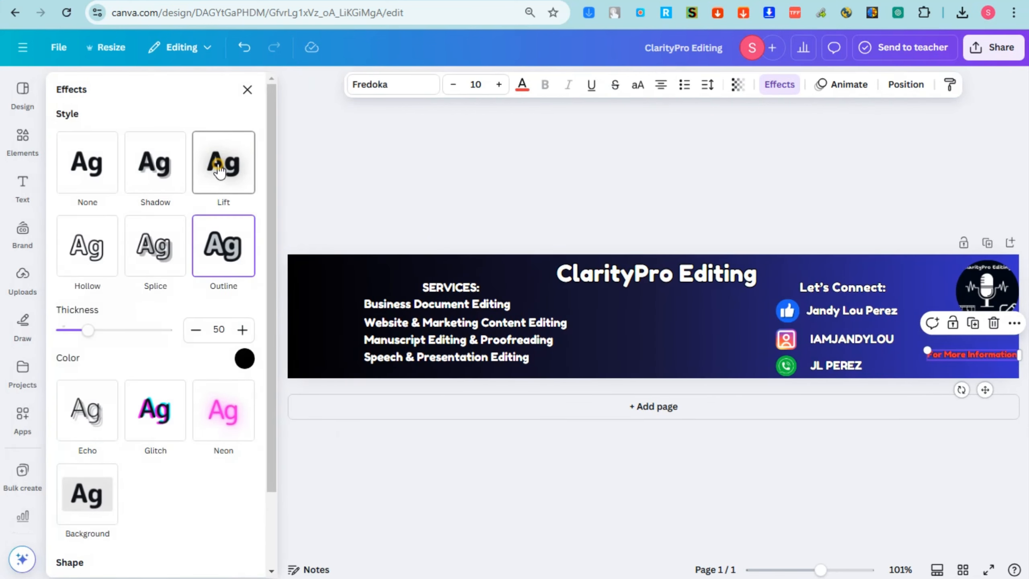
{"action": "left_click", "coordinate": [222, 164]}
{"action": "left_click_drag", "start_coordinate": [150, 251], "coordinate": [257, 248]}
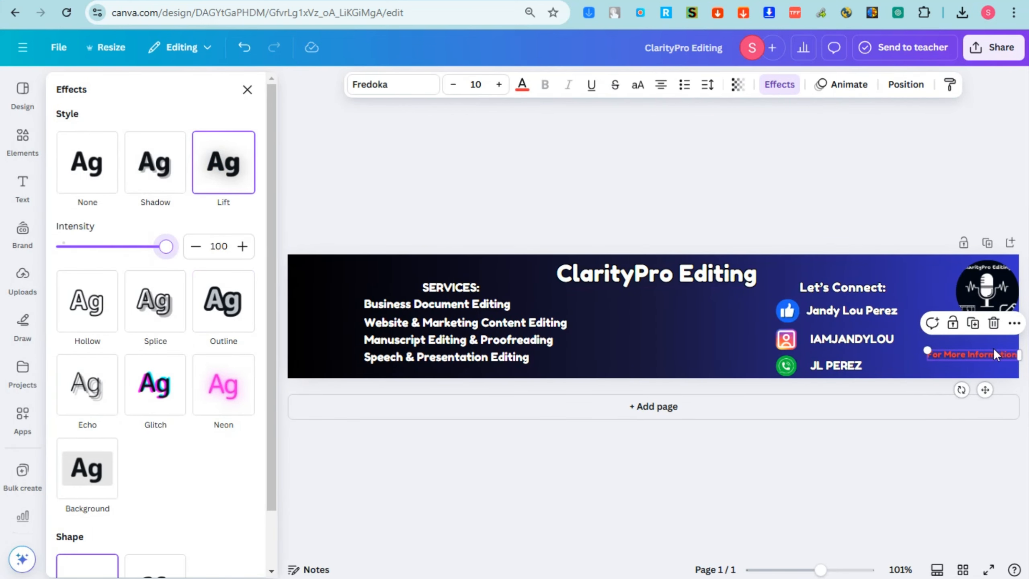
{"action": "left_click", "coordinate": [959, 359]}
{"action": "left_click", "coordinate": [962, 362]}
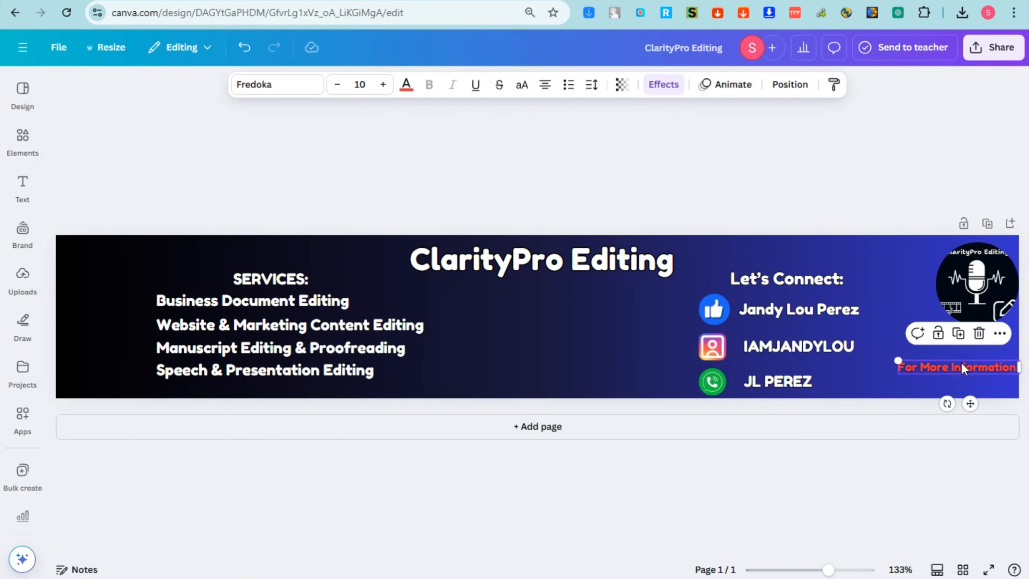
{"action": "key", "text": "ctrl+d"}
{"action": "left_click_drag", "start_coordinate": [970, 379], "coordinate": [956, 383]}
Replace the copy with the contact phone number at size 12.4, aligned under the heading, in white
{"action": "double_click", "coordinate": [956, 383]}
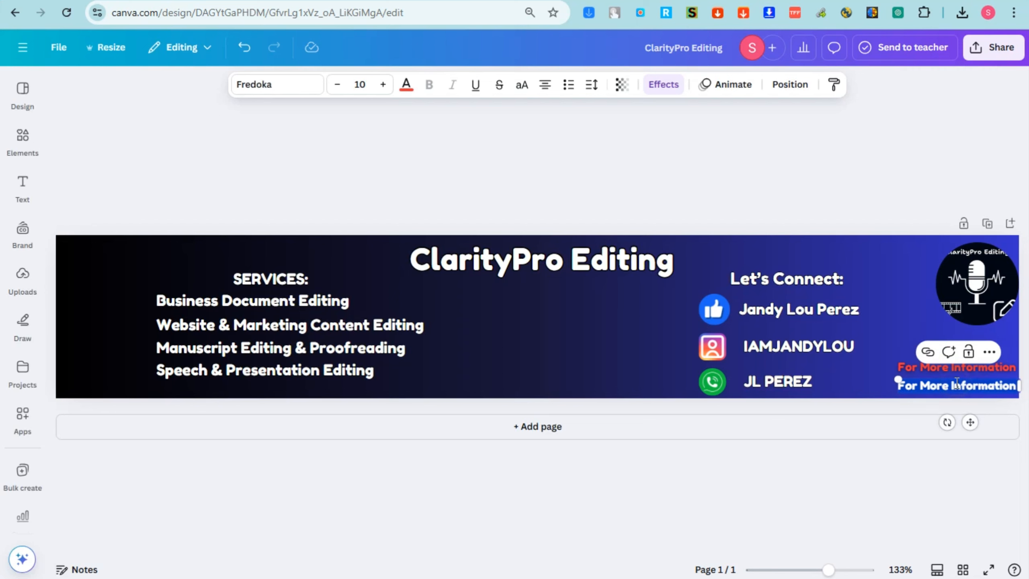
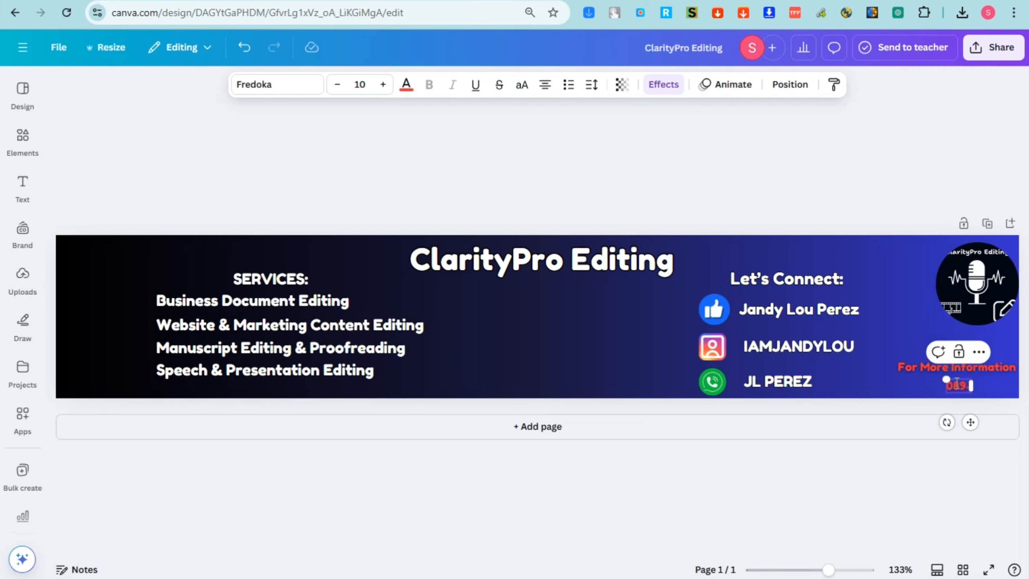
{"action": "left_click_drag", "start_coordinate": [927, 380], "coordinate": [976, 382]}
{"action": "left_click", "coordinate": [870, 171]}
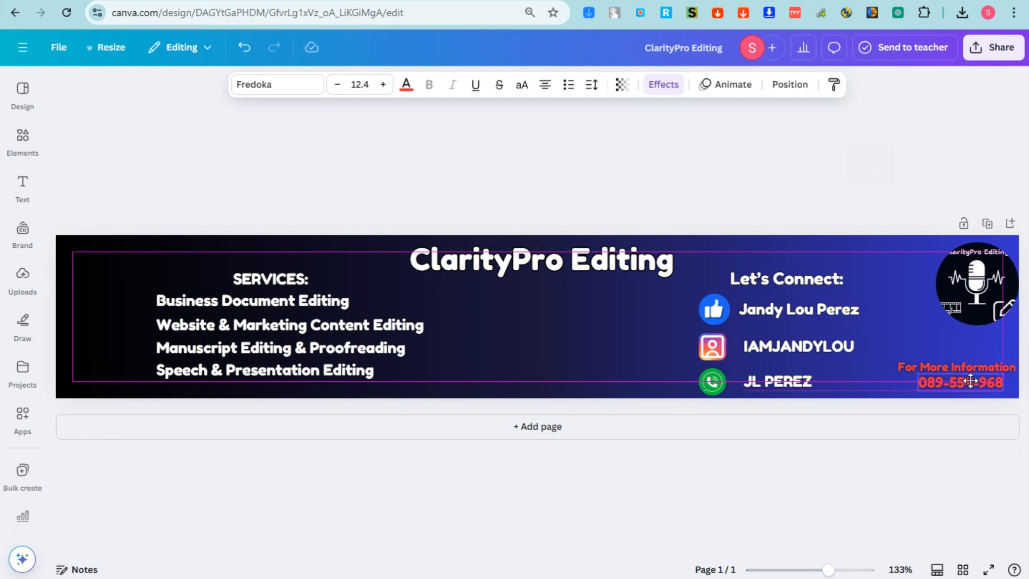
{"action": "left_click", "coordinate": [406, 85]}
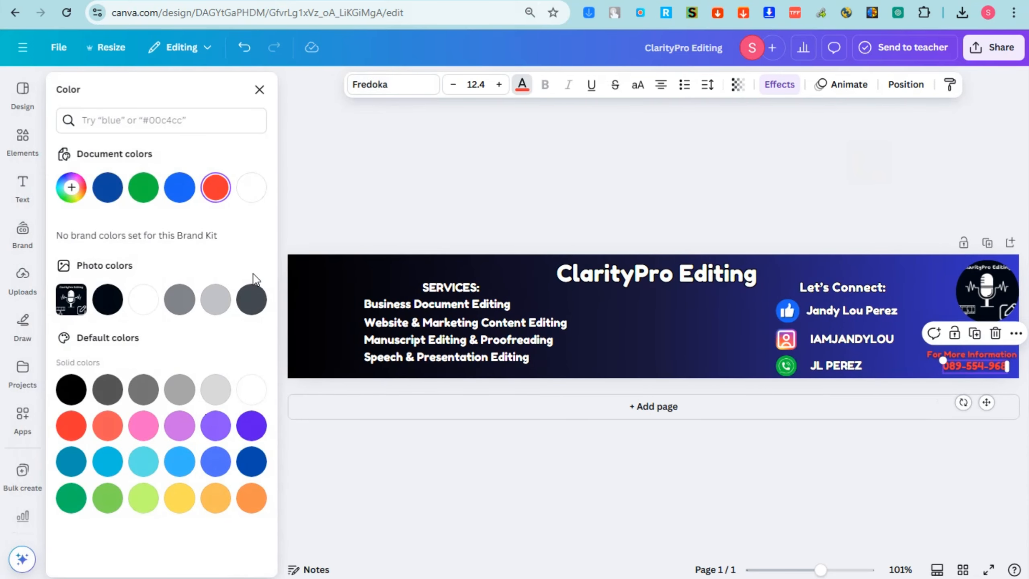
{"action": "left_click", "coordinate": [251, 390]}
{"action": "key", "text": "Escape"}
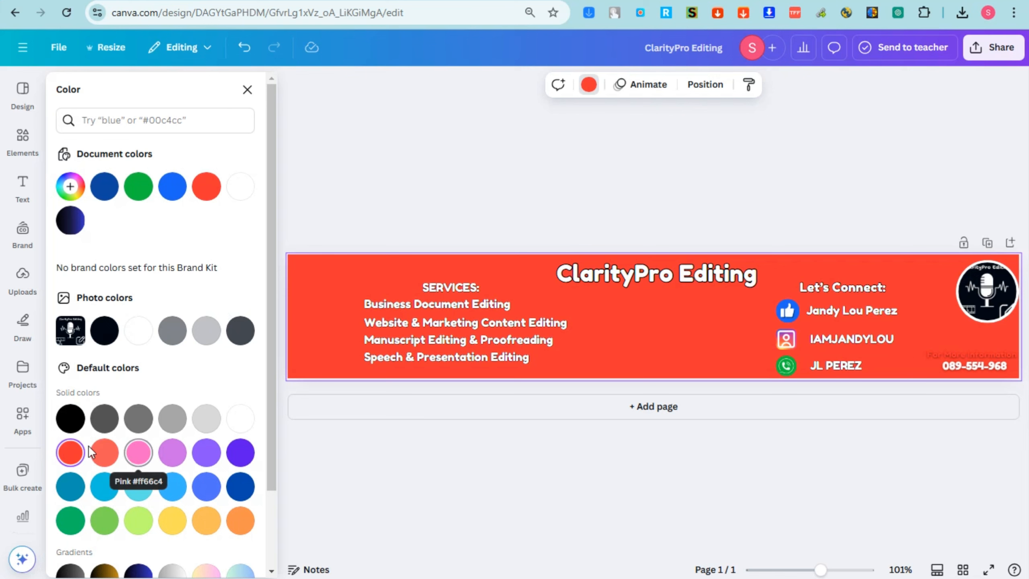
{"action": "left_click", "coordinate": [241, 520]}
{"action": "scroll", "coordinate": [172, 403], "scroll_direction": "down", "scroll_amount": 3}
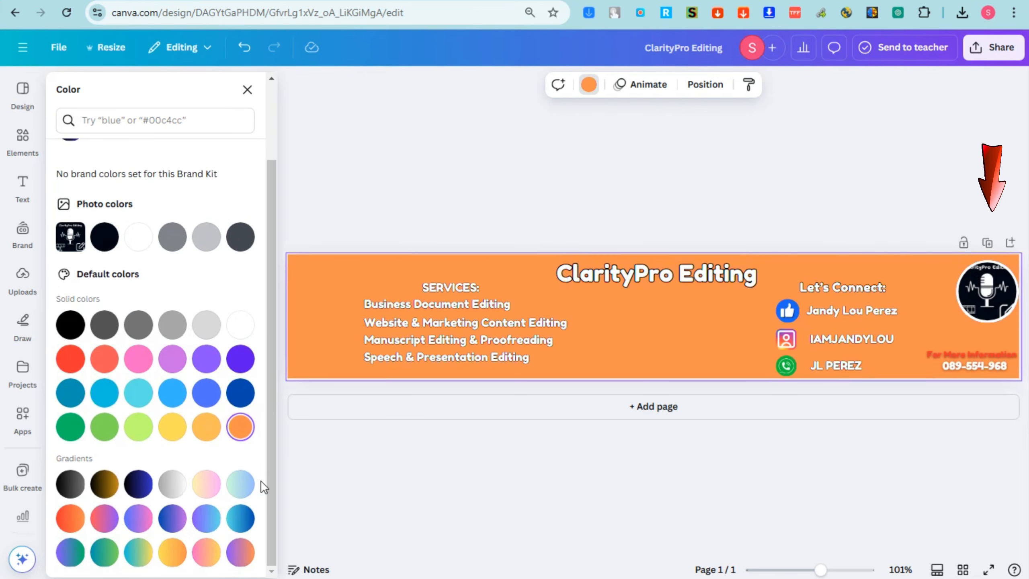
{"action": "left_click", "coordinate": [70, 484]}
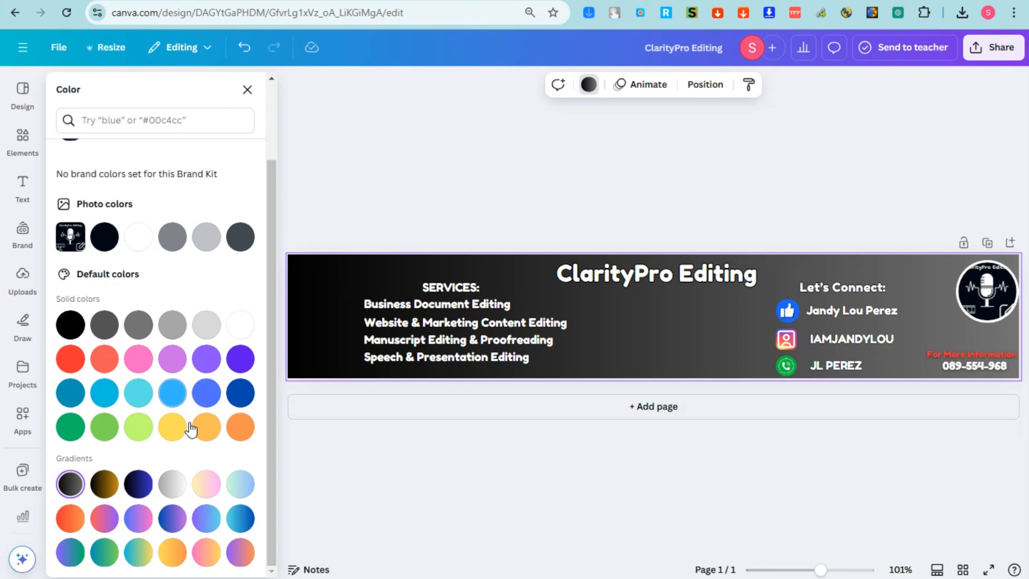
{"action": "left_click", "coordinate": [206, 426]}
{"action": "left_click", "coordinate": [242, 438]}
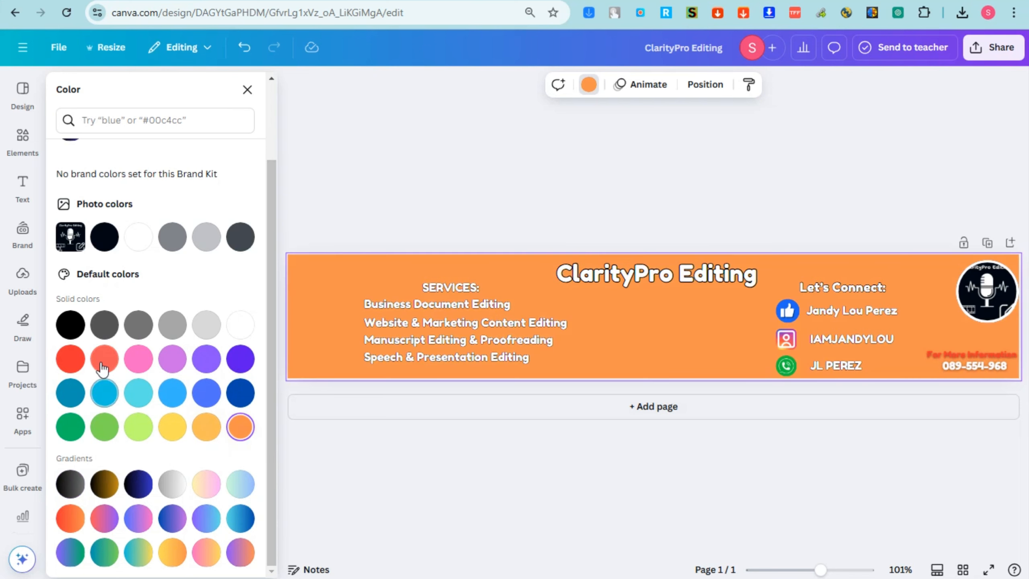
{"action": "left_click", "coordinate": [103, 359]}
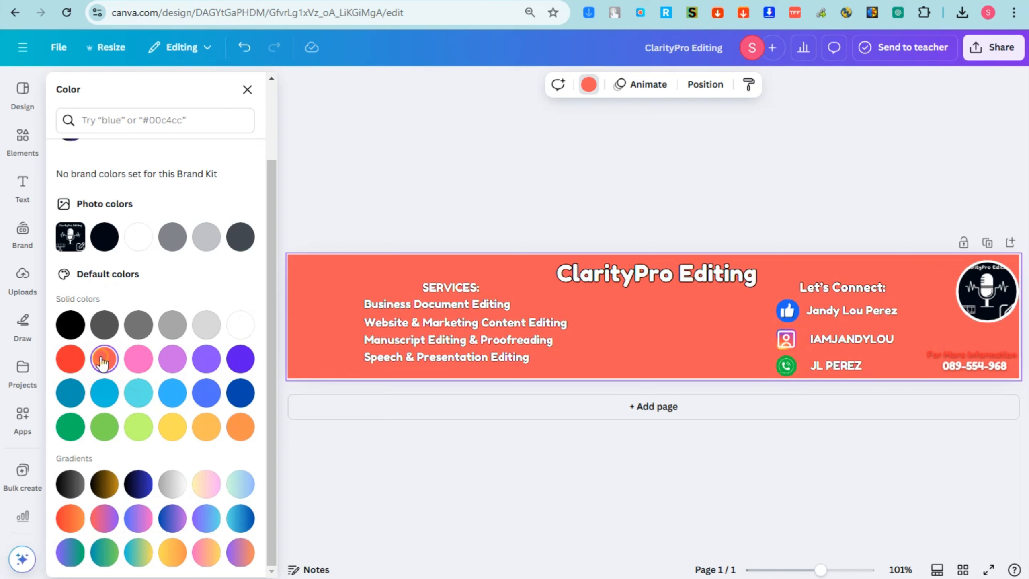
{"action": "scroll", "coordinate": [104, 277], "scroll_direction": "up", "scroll_amount": 3}
{"action": "left_click", "coordinate": [72, 188]}
{"action": "left_click", "coordinate": [190, 252]}
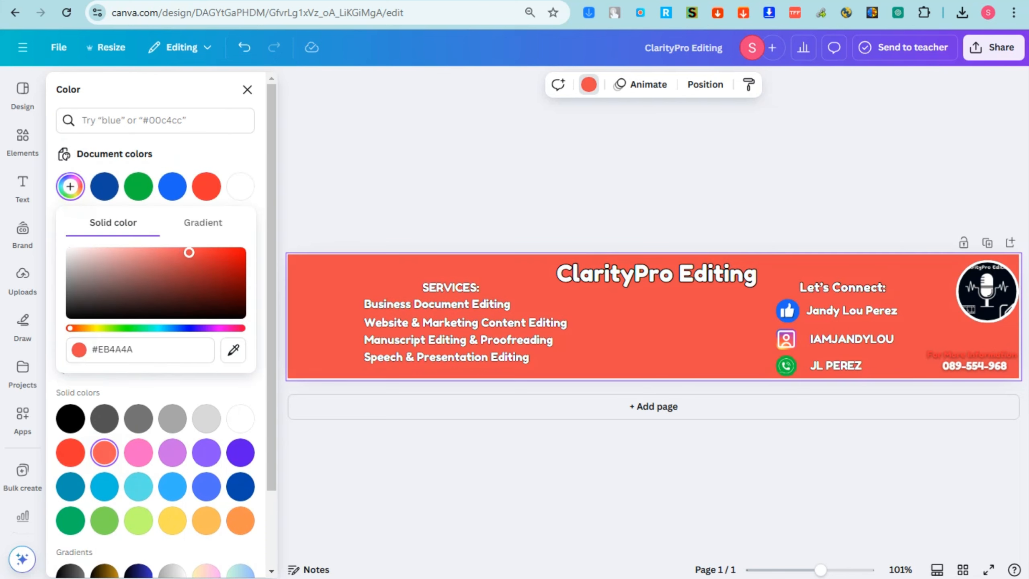
{"action": "left_click_drag", "start_coordinate": [190, 252], "coordinate": [161, 287]}
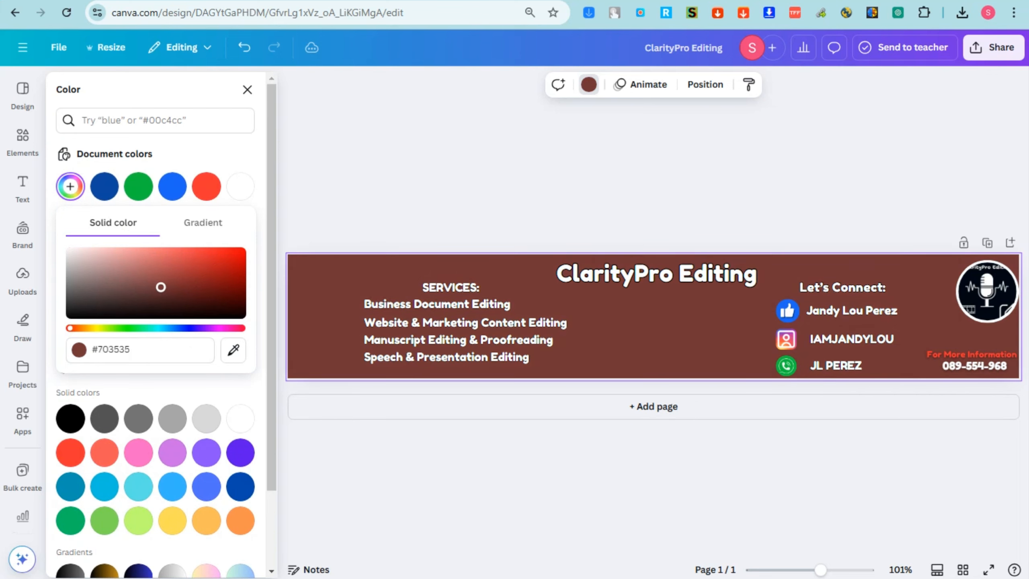
{"action": "left_click", "coordinate": [241, 453]}
{"action": "left_click", "coordinate": [243, 478]}
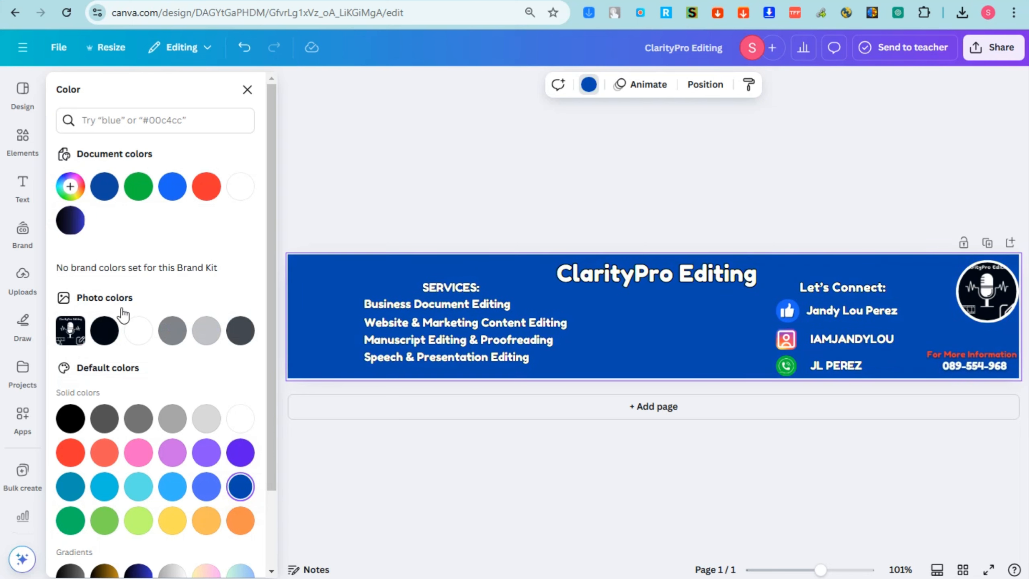
{"action": "left_click", "coordinate": [77, 219]}
{"action": "left_click", "coordinate": [859, 164]}
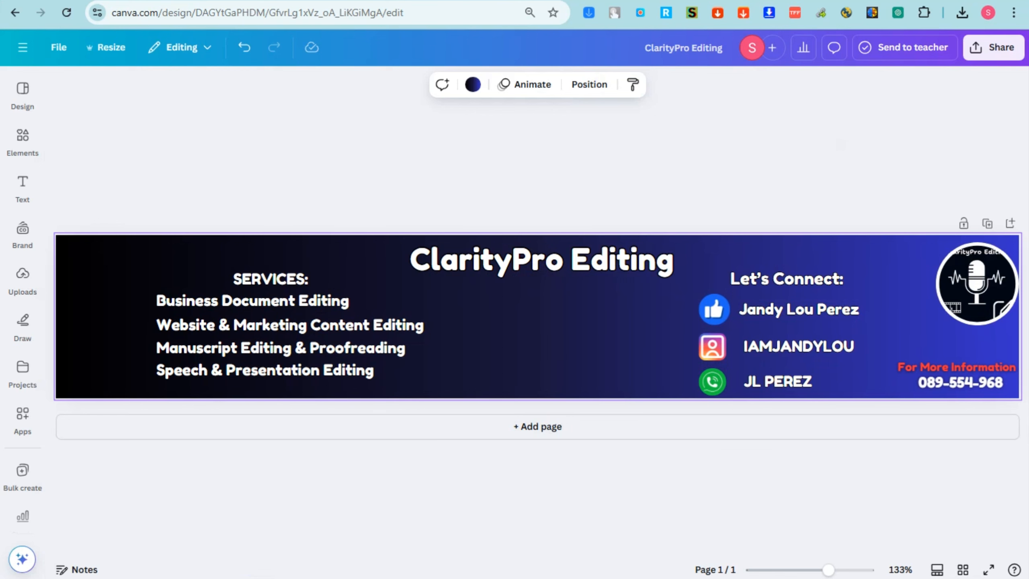
Search element graphics for 'edit' and add the scissors-and-film graphic
{"action": "left_click", "coordinate": [22, 139]}
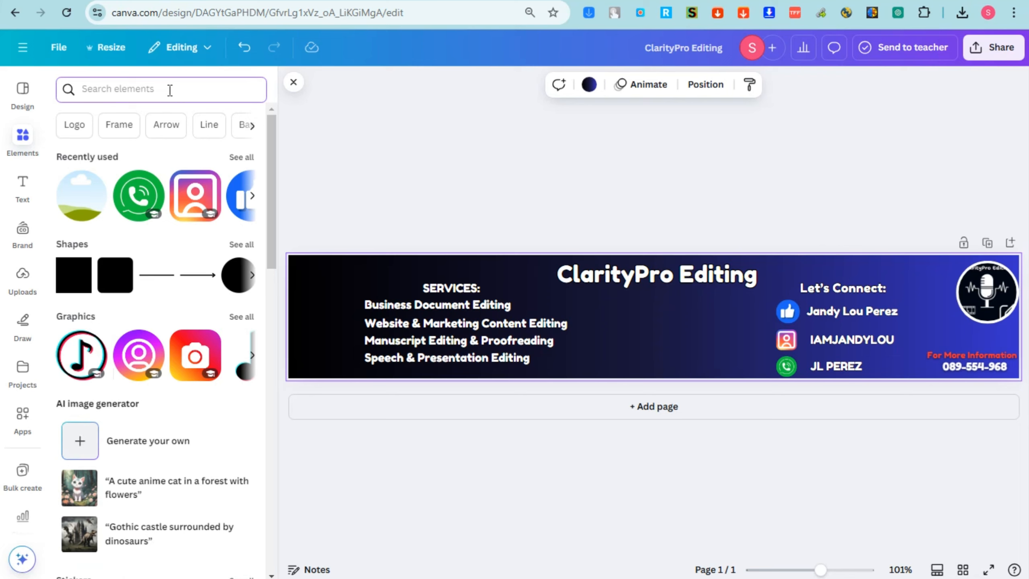
{"action": "type", "text": "edit"}
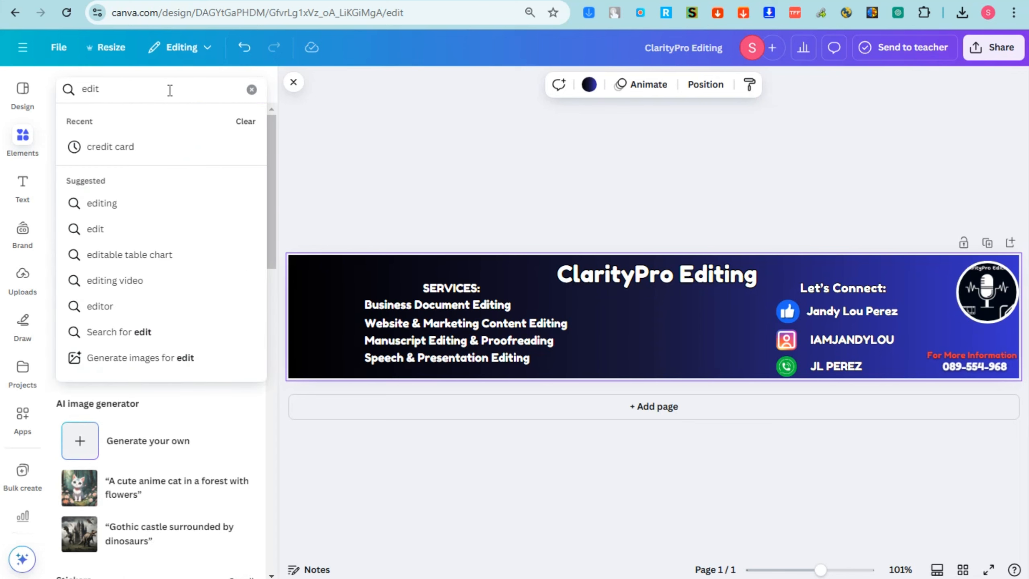
{"action": "key", "text": "Return"}
{"action": "left_click", "coordinate": [94, 121]}
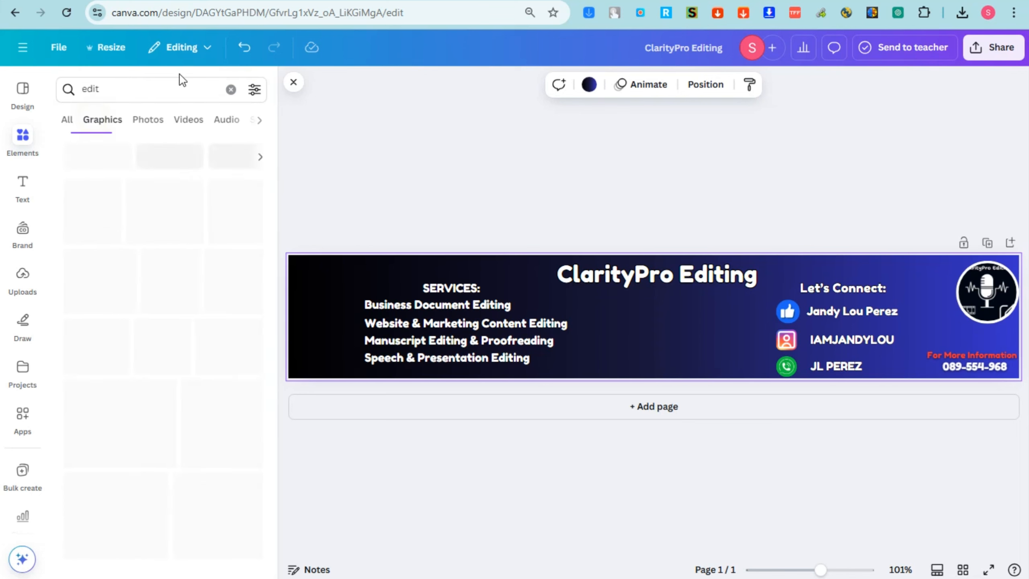
{"action": "scroll", "coordinate": [172, 198], "scroll_direction": "down", "scroll_amount": 10}
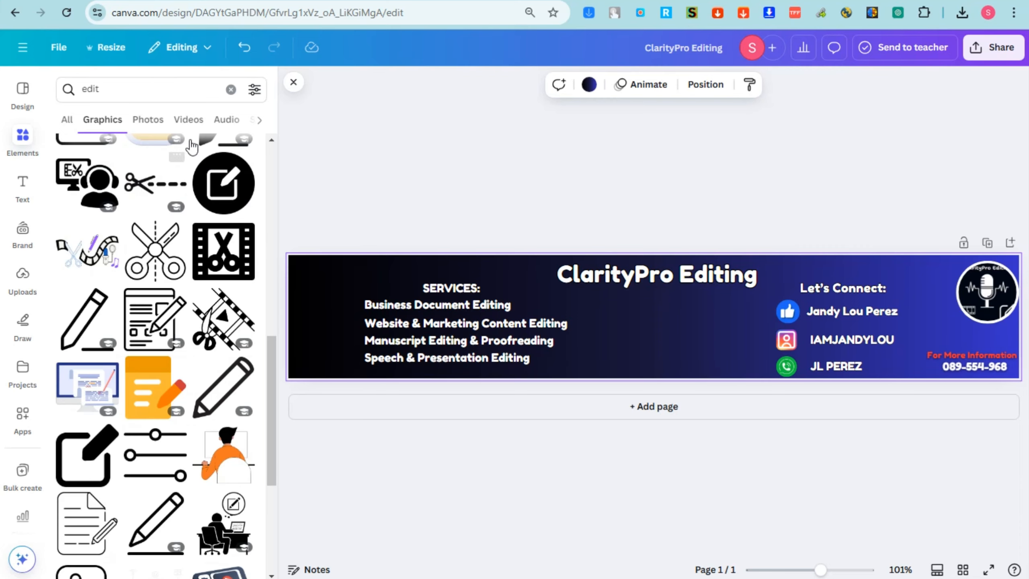
{"action": "left_click", "coordinate": [103, 249]}
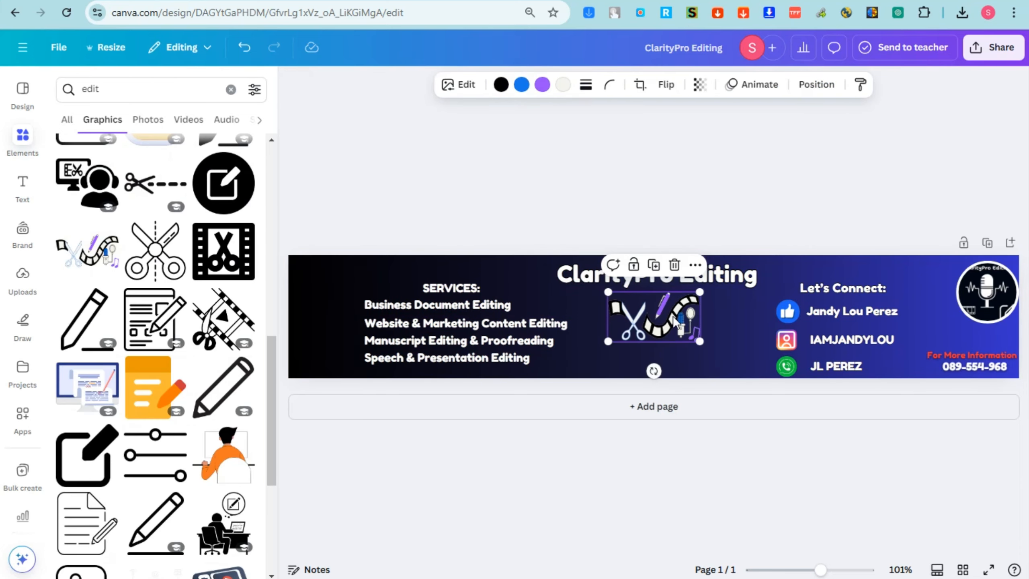
Try the scissors graphic shrunk in the top-left corner, then delete it
{"action": "left_click_drag", "start_coordinate": [648, 315], "coordinate": [337, 296]}
{"action": "left_click_drag", "start_coordinate": [389, 274], "coordinate": [318, 262]}
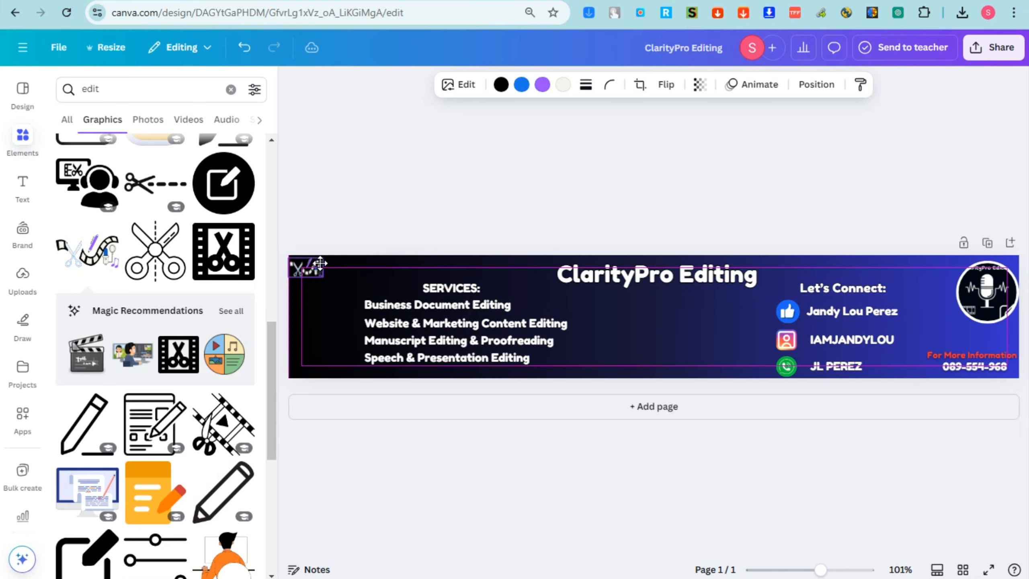
{"action": "left_click", "coordinate": [377, 201]}
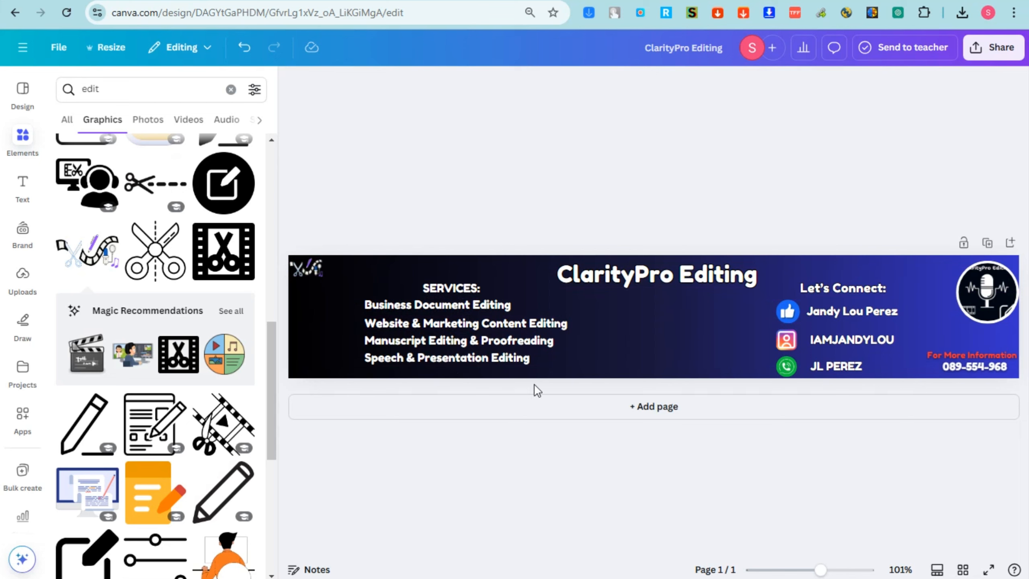
{"action": "left_click", "coordinate": [319, 269]}
{"action": "key", "text": "Delete"}
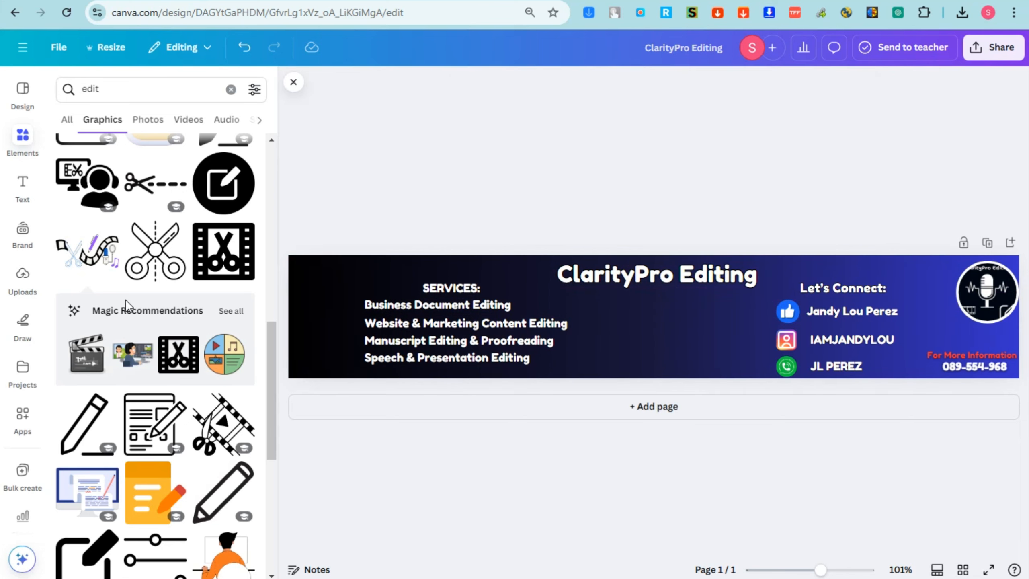
{"action": "left_click", "coordinate": [659, 355]}
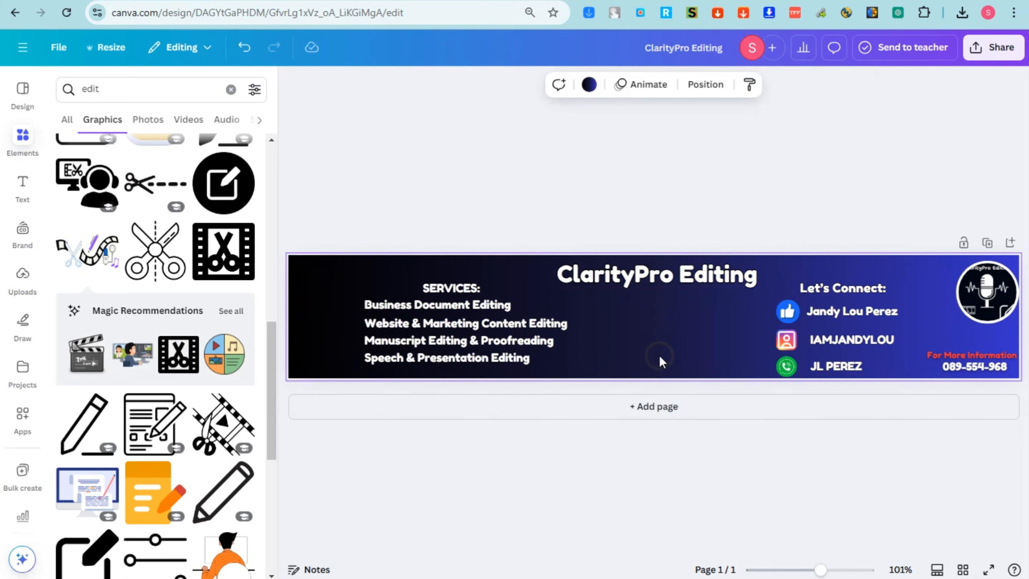
Download the finished Canva banner as a PNG file
{"action": "left_click", "coordinate": [984, 53]}
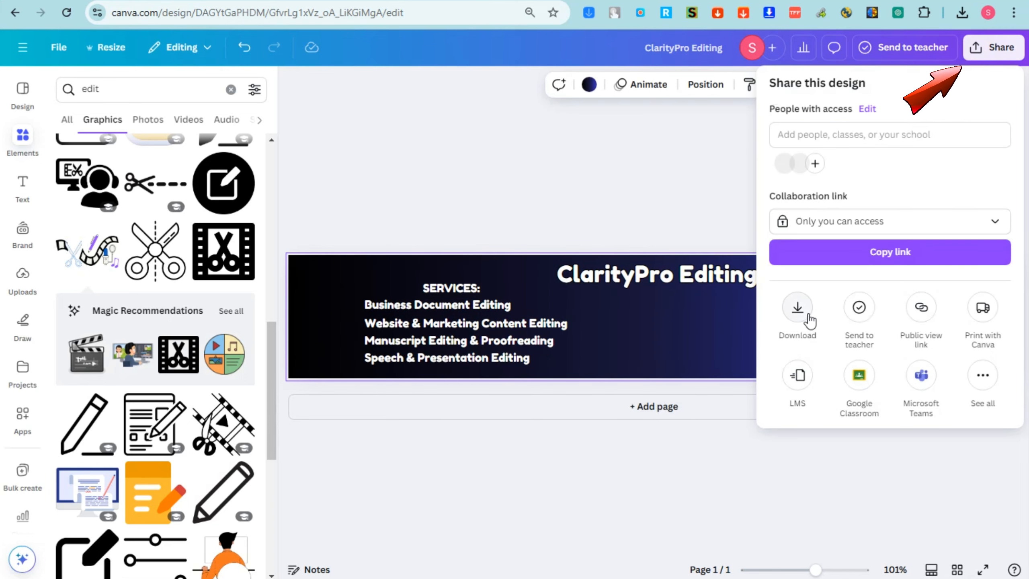
{"action": "left_click", "coordinate": [806, 318]}
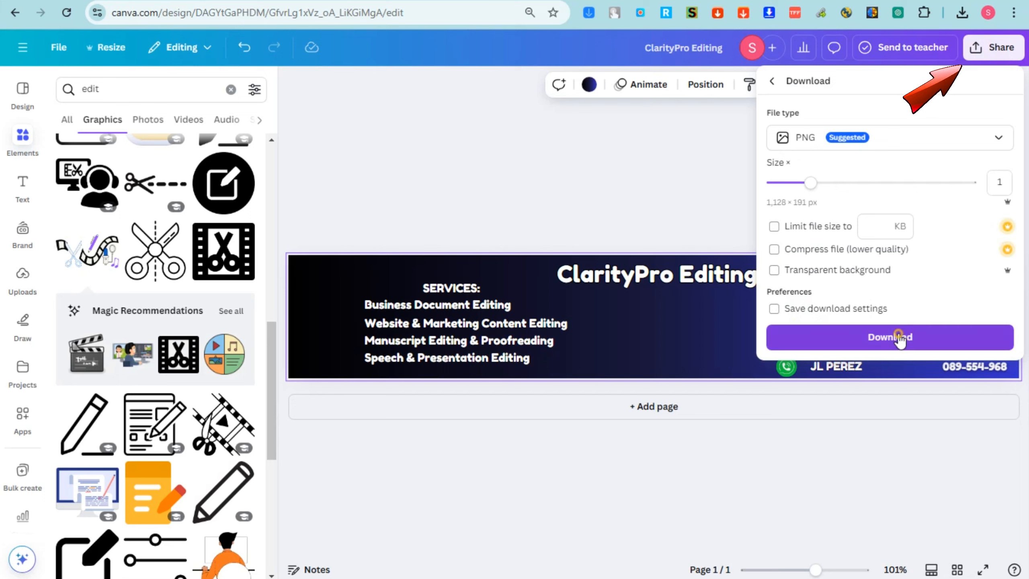
{"action": "left_click", "coordinate": [898, 337]}
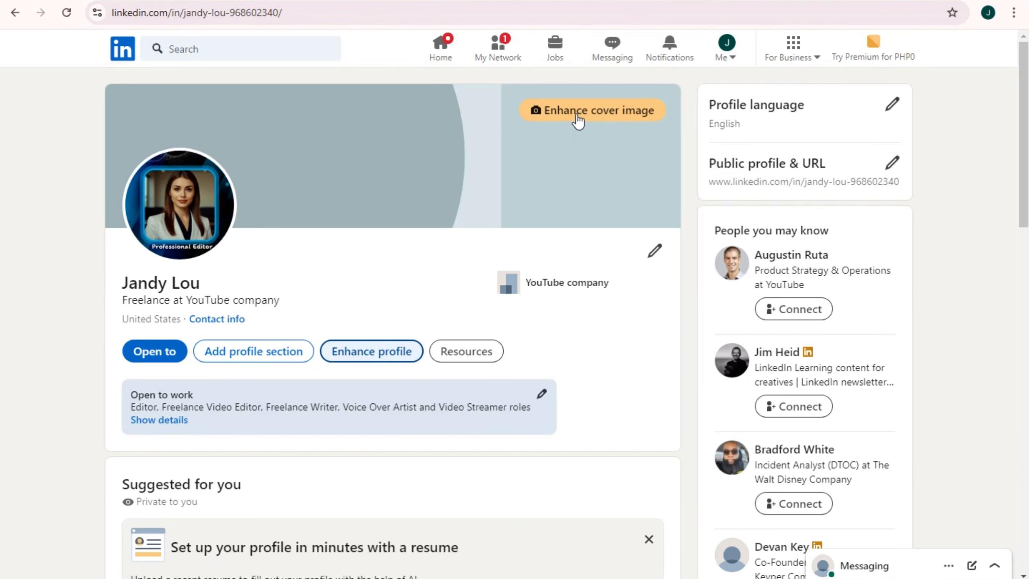
Upload the ClarityPro Editing banner file as the new LinkedIn background photo
{"action": "left_click", "coordinate": [578, 119]}
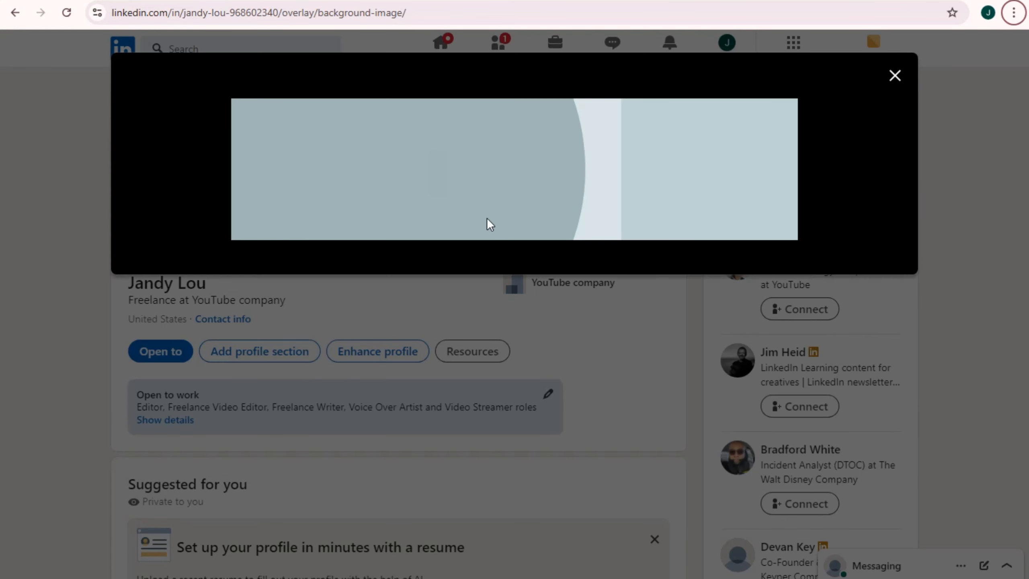
{"action": "left_click", "coordinate": [446, 265]}
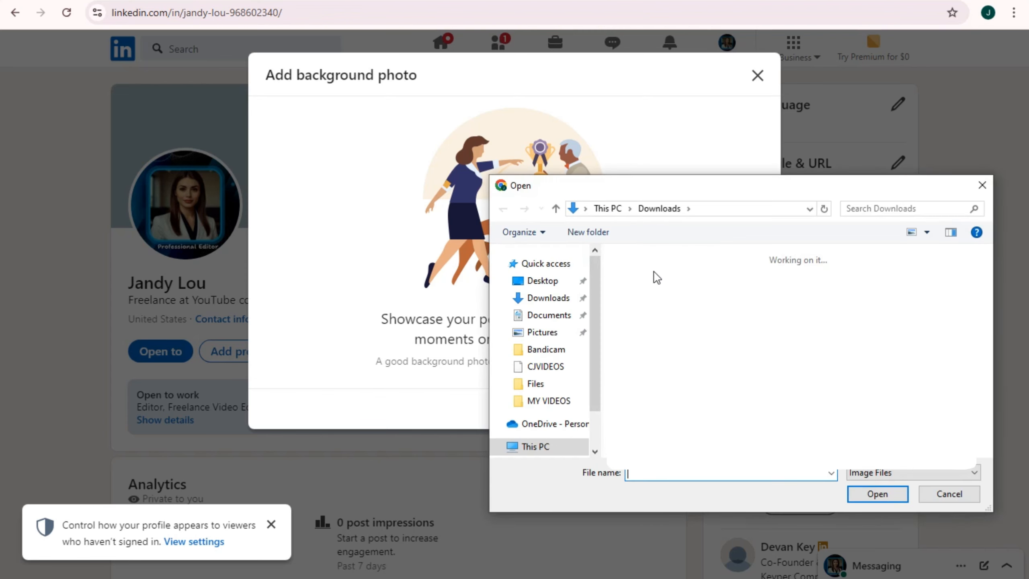
{"action": "left_click", "coordinate": [657, 330]}
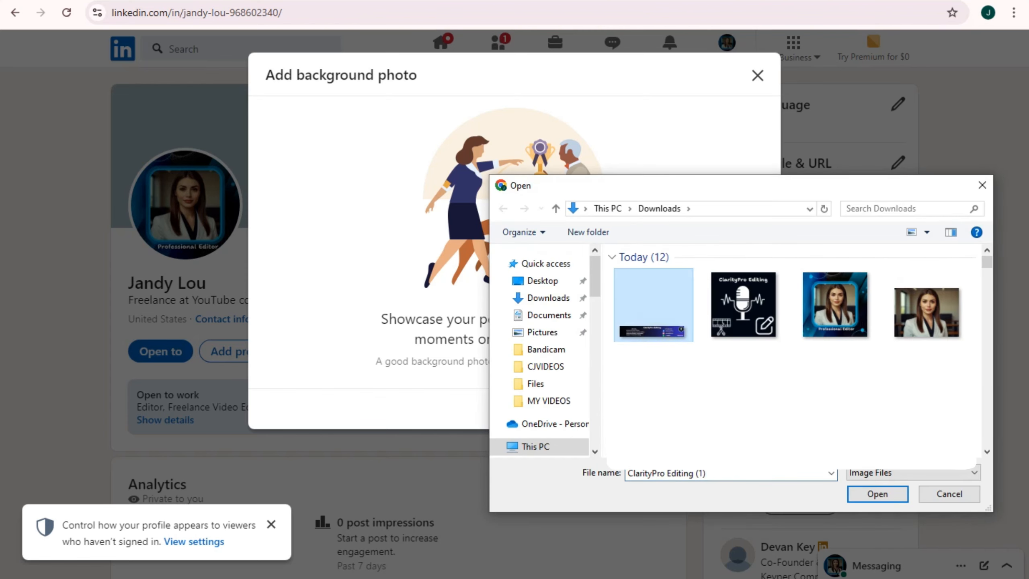
{"action": "left_click", "coordinate": [877, 494]}
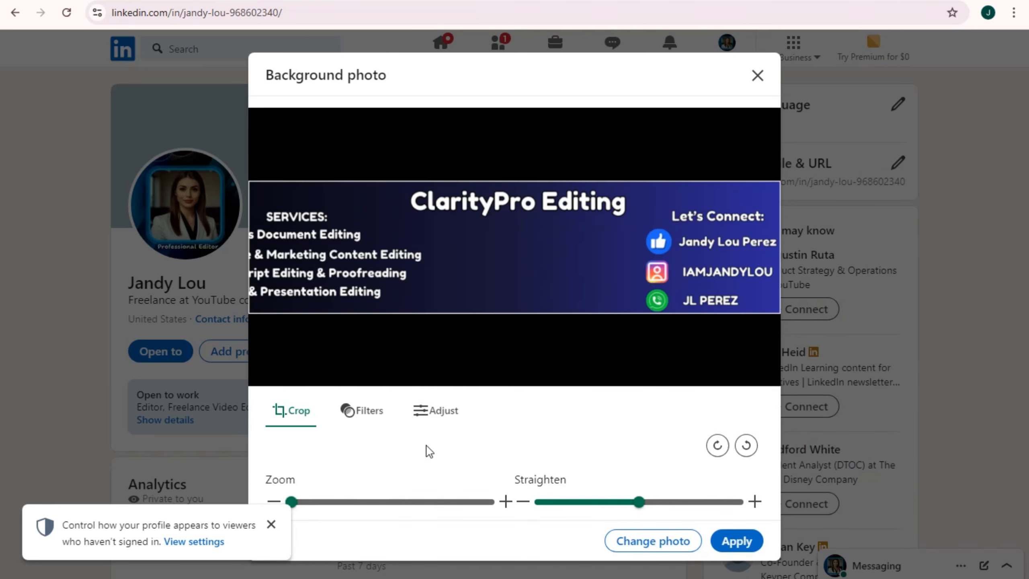
{"action": "left_click_drag", "start_coordinate": [295, 509], "coordinate": [290, 511]}
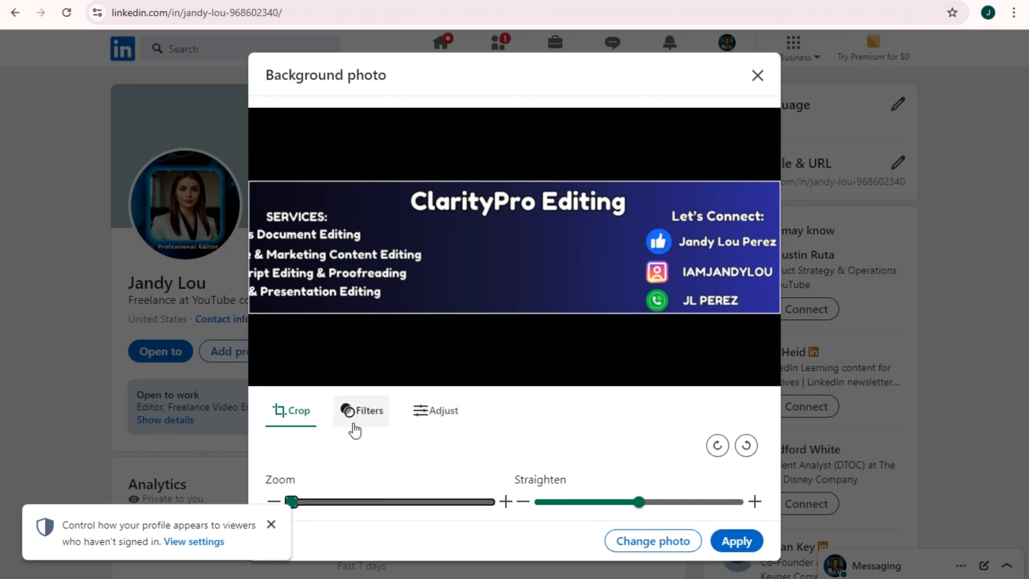
Compare the photo filters on the banner and apply Spotlight
{"action": "left_click", "coordinate": [355, 413]}
{"action": "left_click", "coordinate": [391, 462]}
{"action": "left_click", "coordinate": [458, 463]}
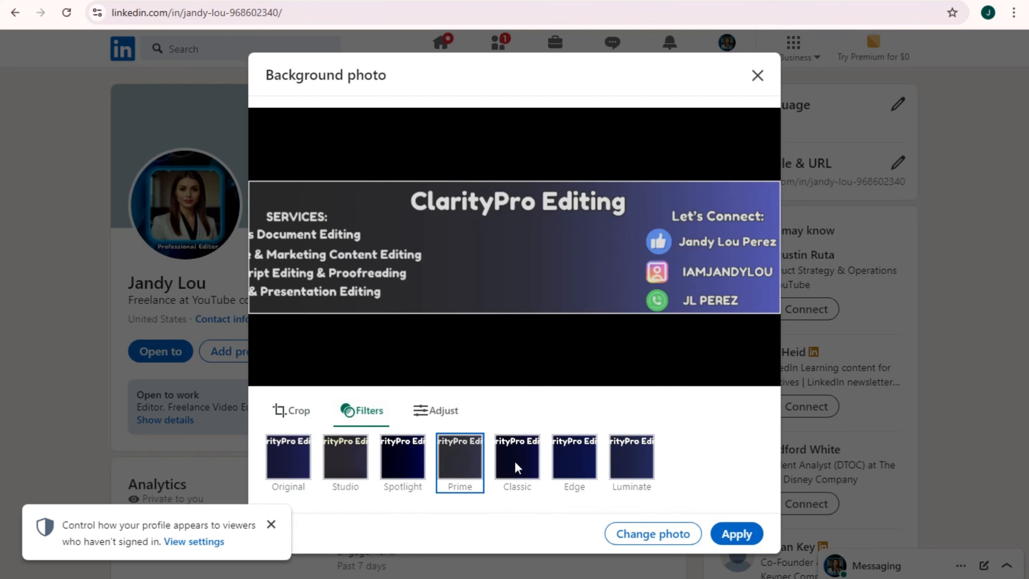
{"action": "left_click", "coordinate": [517, 461]}
{"action": "left_click", "coordinate": [575, 460]}
{"action": "left_click", "coordinate": [632, 458]}
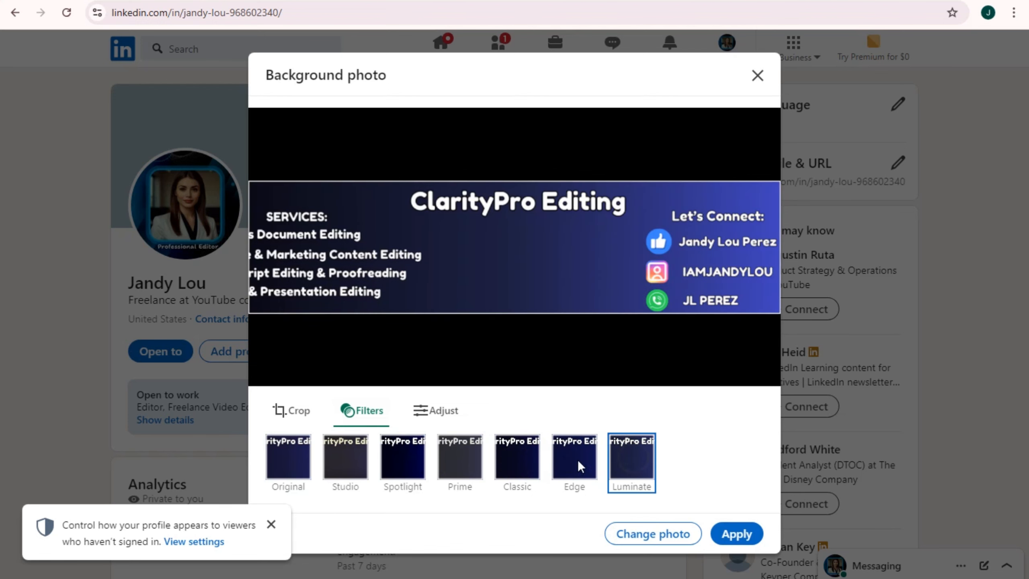
{"action": "left_click", "coordinate": [359, 473]}
{"action": "left_click", "coordinate": [291, 473]}
{"action": "left_click", "coordinate": [348, 473]}
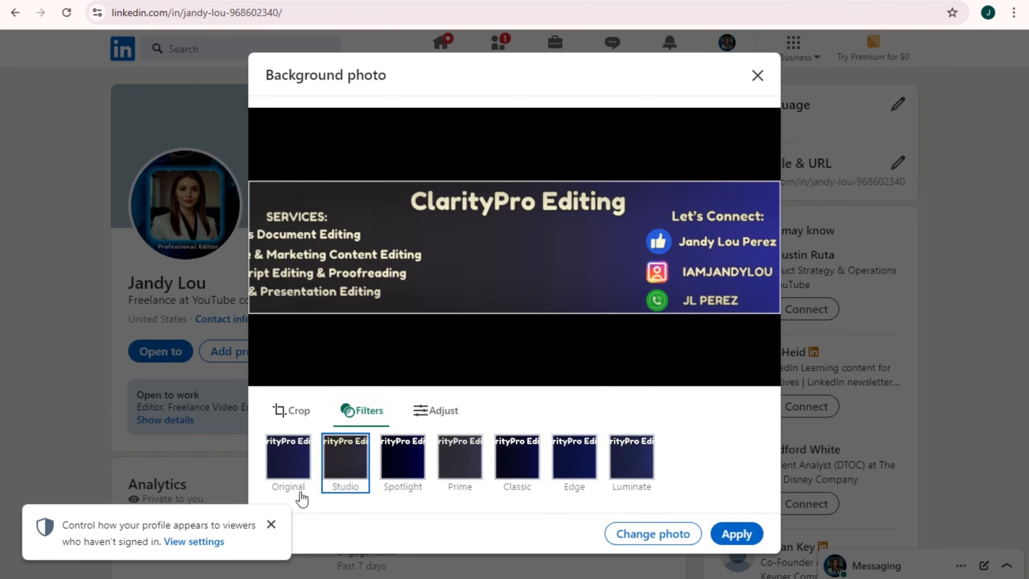
{"action": "left_click", "coordinate": [294, 470]}
{"action": "left_click", "coordinate": [413, 466]}
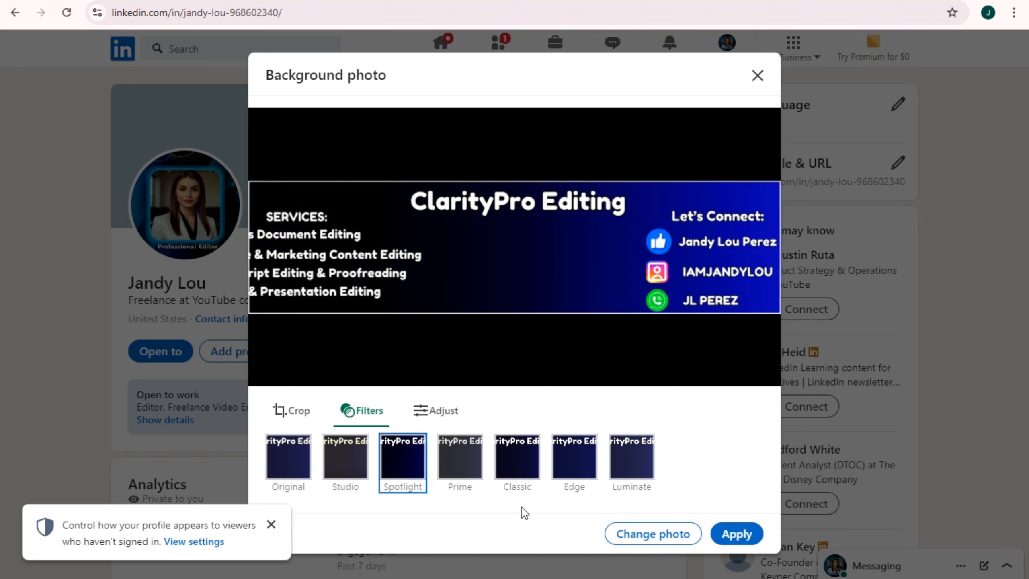
Lower brightness to -26, raise saturation to 5, and save the banner as the cover photo
{"action": "left_click", "coordinate": [425, 412]}
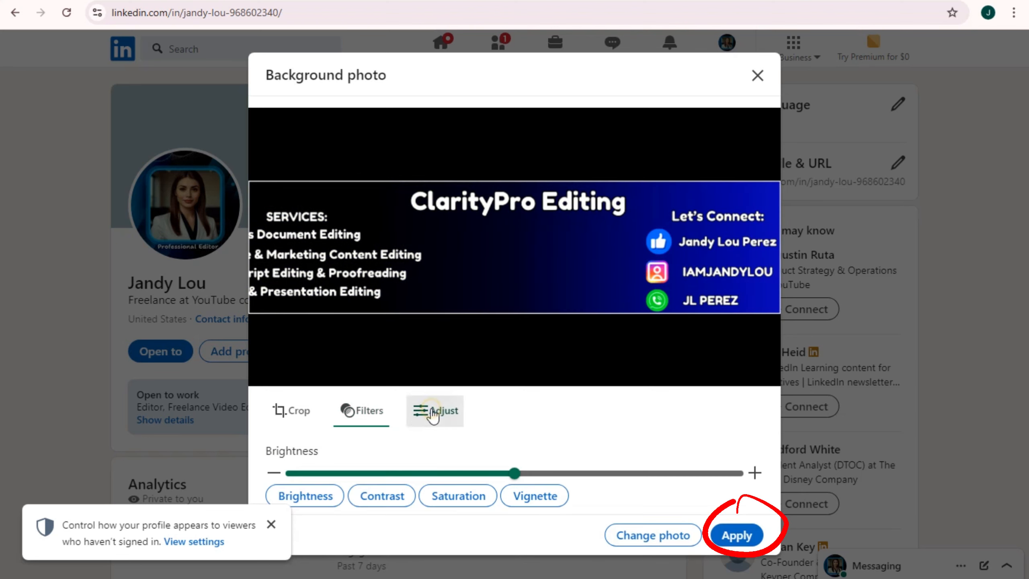
{"action": "left_click_drag", "start_coordinate": [515, 473], "coordinate": [559, 474]}
{"action": "left_click", "coordinate": [386, 503]}
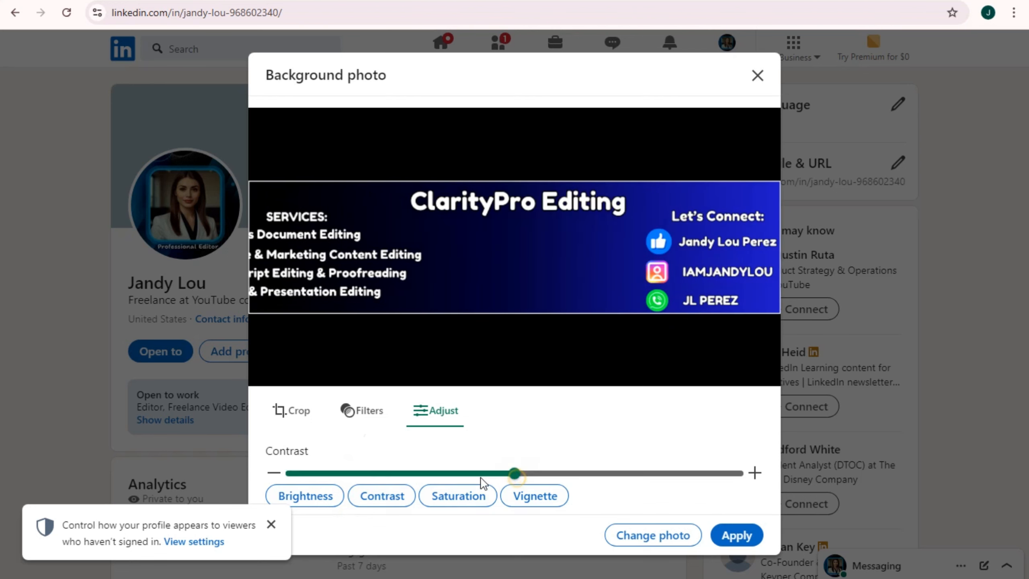
{"action": "left_click", "coordinate": [470, 495]}
{"action": "mouse_move", "coordinate": [515, 473]}
{"action": "left_mouse_down"}
{"action": "mouse_move", "coordinate": [588, 474]}
{"action": "mouse_move", "coordinate": [471, 475]}
{"action": "mouse_move", "coordinate": [515, 473]}
{"action": "left_mouse_up"}
{"action": "left_click", "coordinate": [543, 498]}
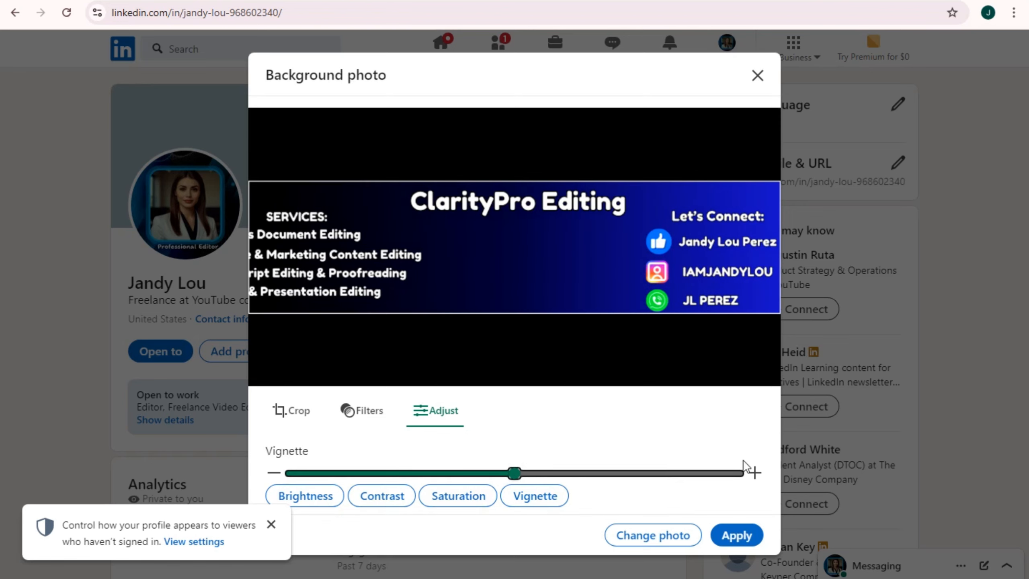
{"action": "left_click", "coordinate": [271, 524]}
{"action": "left_click", "coordinate": [732, 533]}
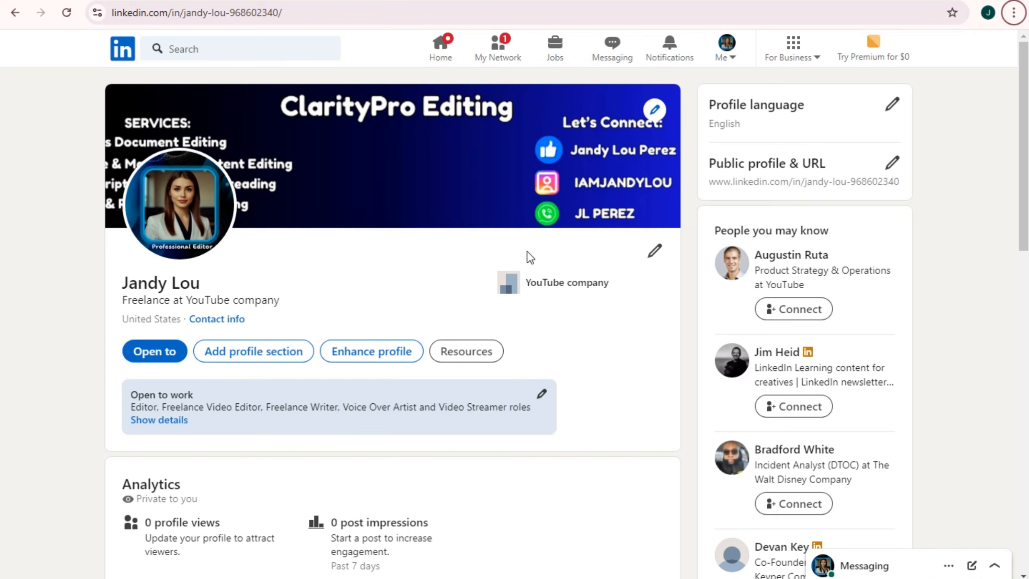
Return to the 'linkedin banner' image results and preview an Etsy banner listing
{"action": "left_click", "coordinate": [298, 2]}
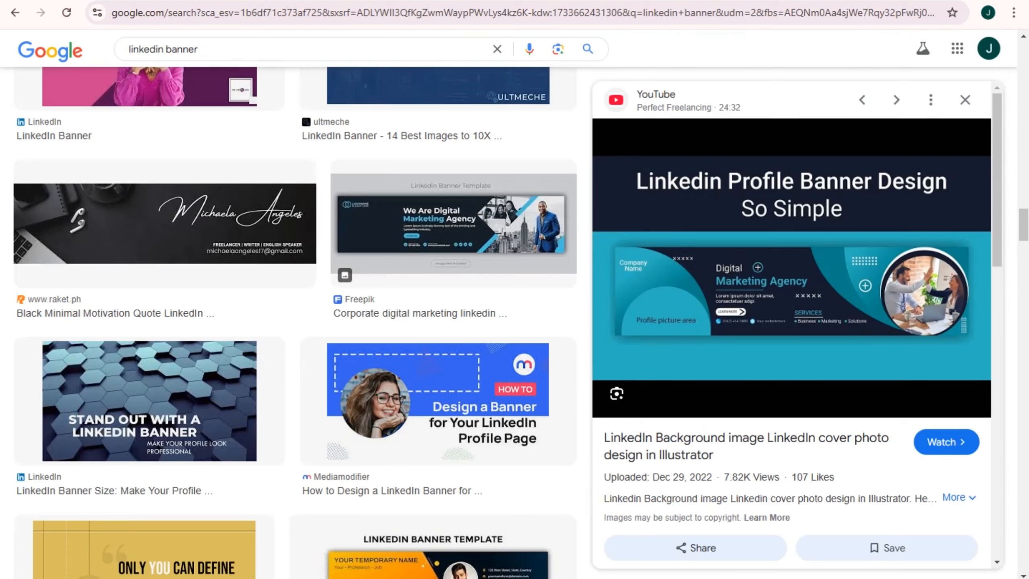
{"action": "scroll", "coordinate": [497, 262], "scroll_direction": "up", "scroll_amount": 2}
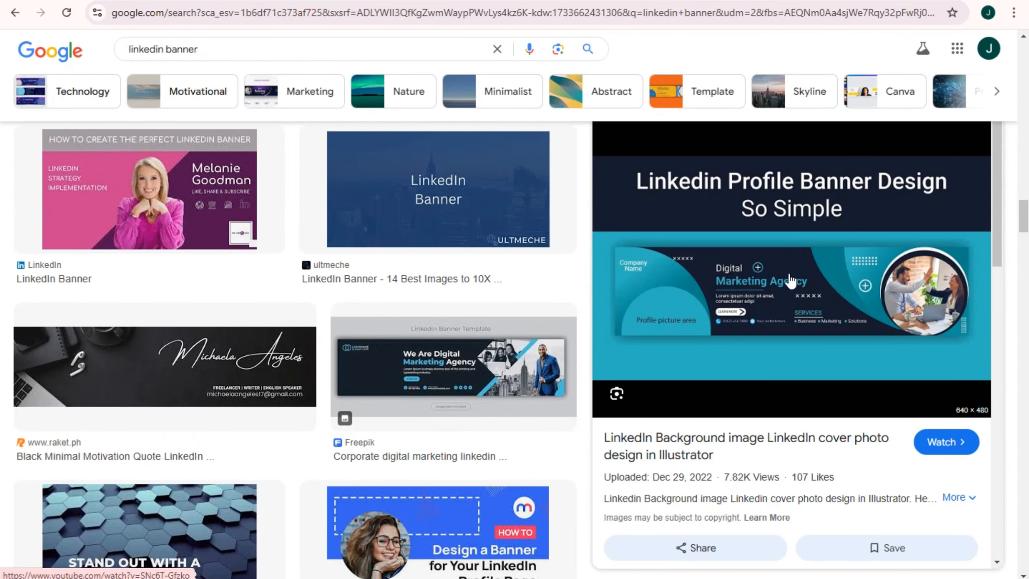
{"action": "scroll", "coordinate": [466, 227], "scroll_direction": "up", "scroll_amount": 5}
{"action": "scroll", "coordinate": [437, 253], "scroll_direction": "up", "scroll_amount": 10}
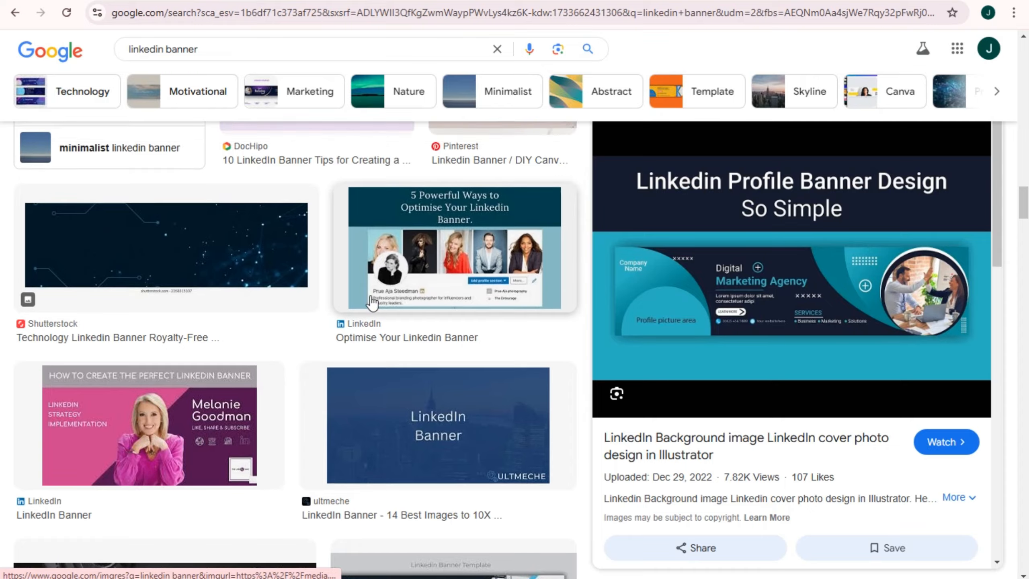
{"action": "scroll", "coordinate": [462, 330], "scroll_direction": "up", "scroll_amount": 3}
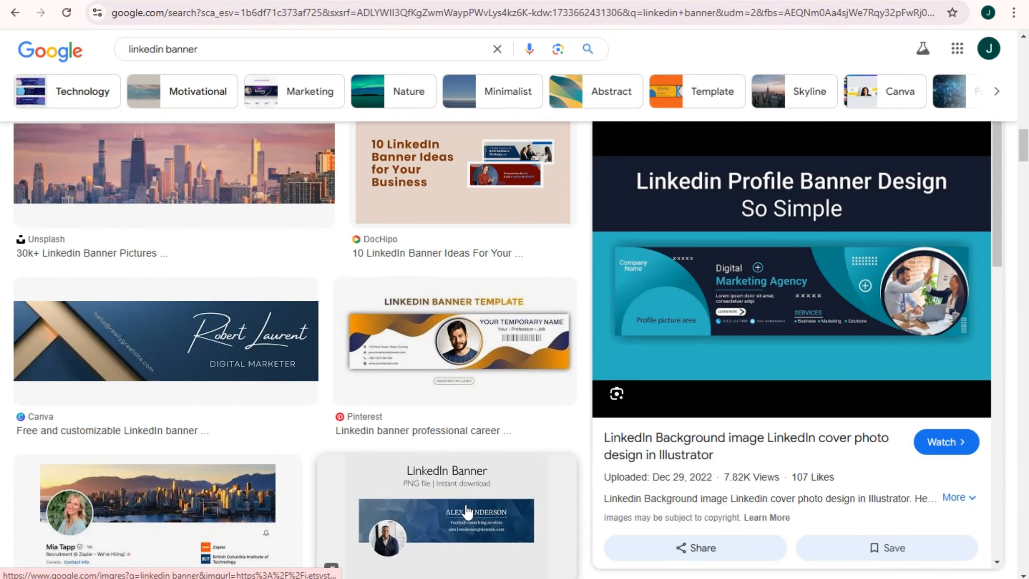
{"action": "left_click", "coordinate": [449, 456]}
{"action": "key", "text": "ctrl+w"}
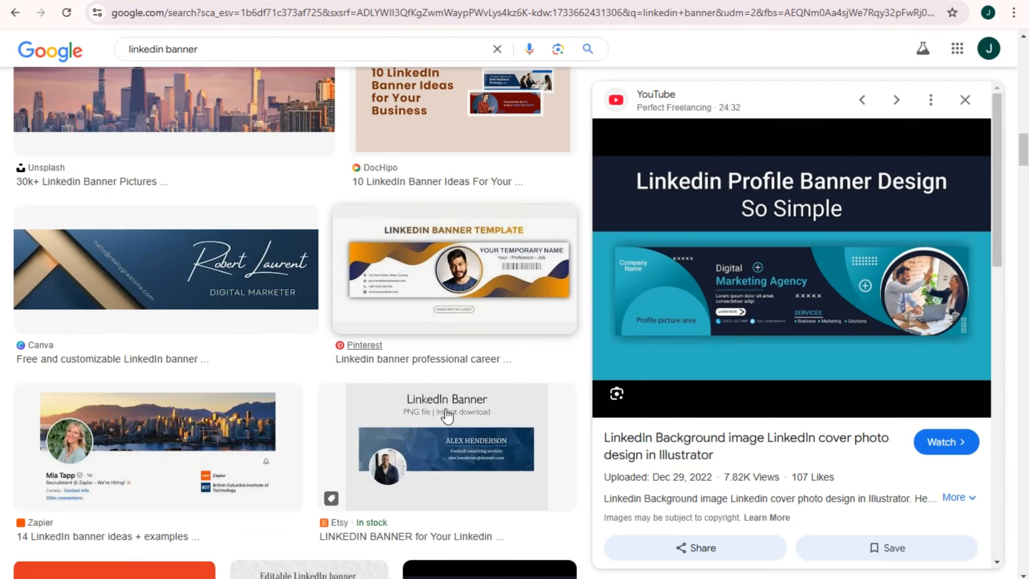
{"action": "left_click", "coordinate": [443, 433]}
Preview the Pinterest LinkedIn Banner Template and a Freepik professional banner design
{"action": "scroll", "coordinate": [444, 439], "scroll_direction": "up", "scroll_amount": 6}
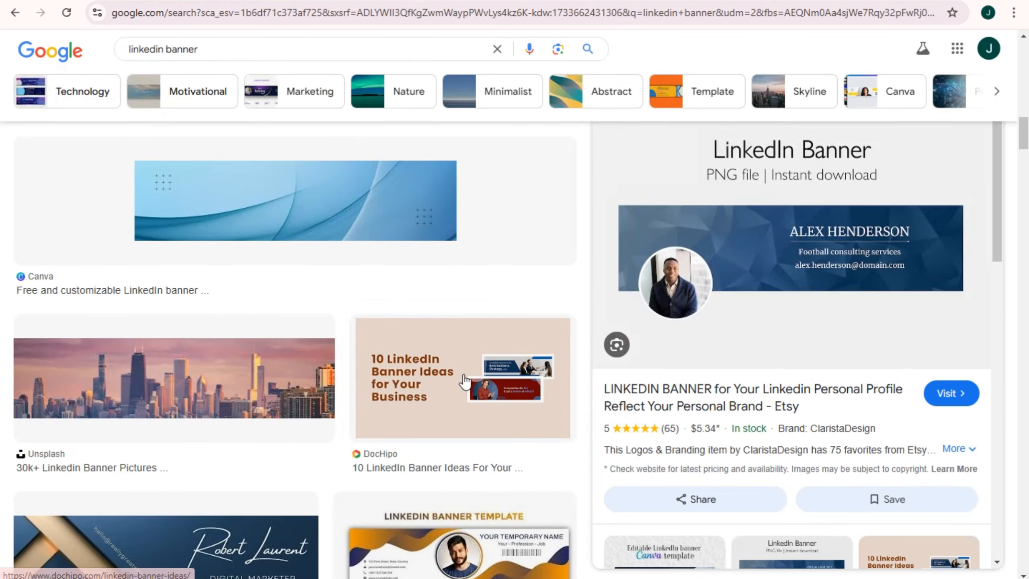
{"action": "scroll", "coordinate": [509, 540], "scroll_direction": "down", "scroll_amount": 5}
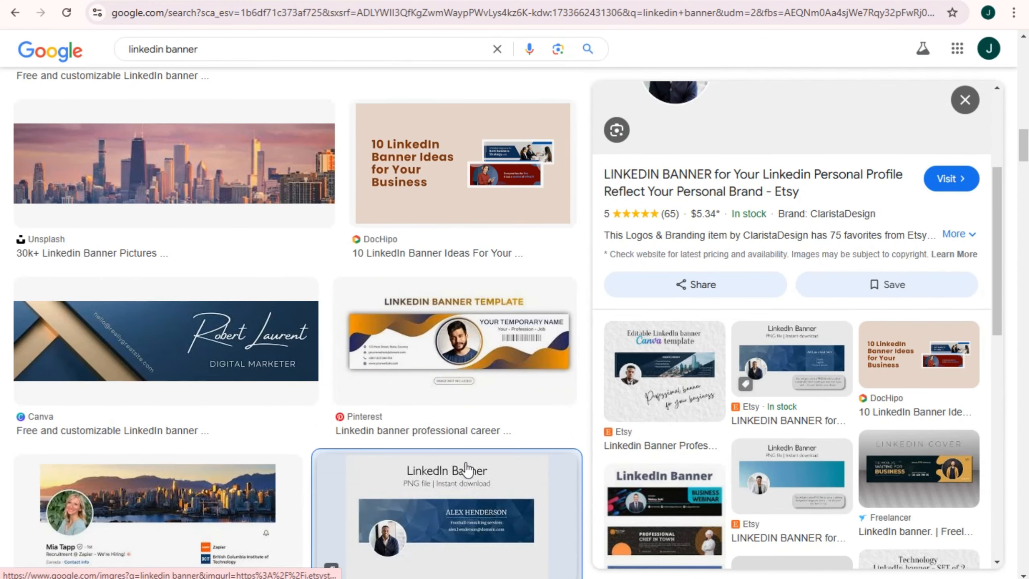
{"action": "left_click", "coordinate": [490, 304]}
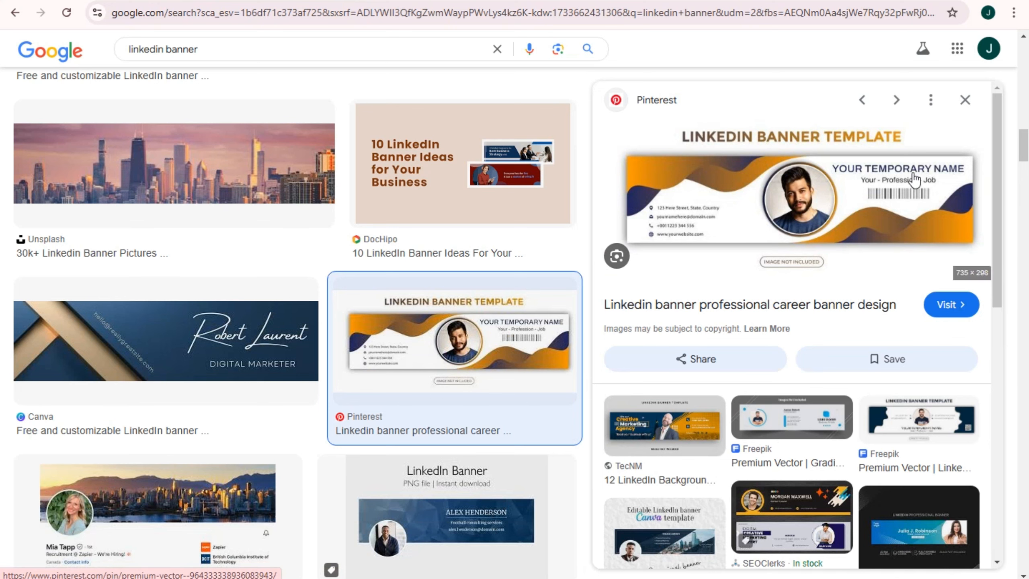
{"action": "left_click", "coordinate": [917, 529]}
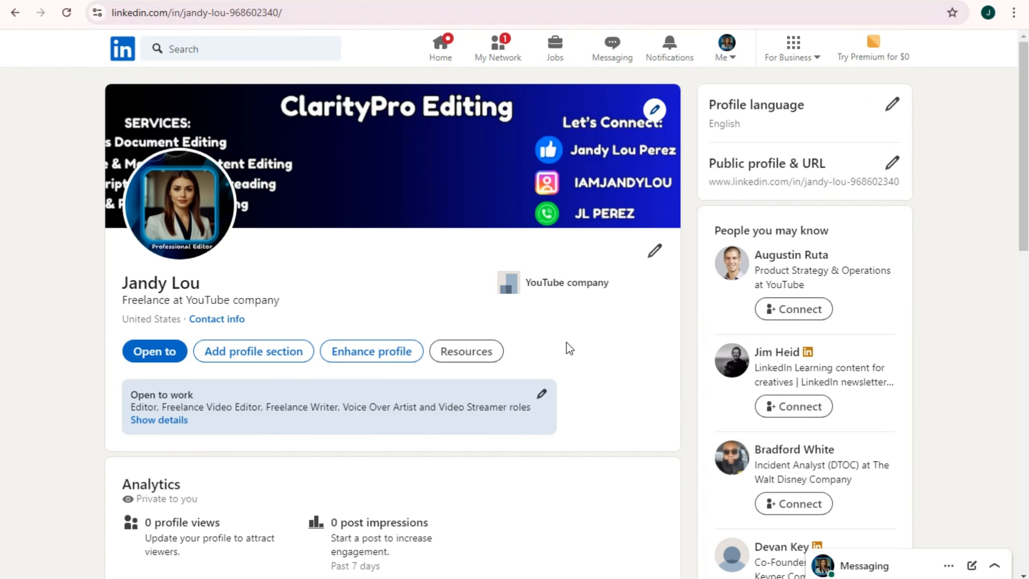
Open the Add profile section list on the LinkedIn profile and choose About
{"action": "scroll", "coordinate": [569, 348], "scroll_direction": "down", "scroll_amount": 3}
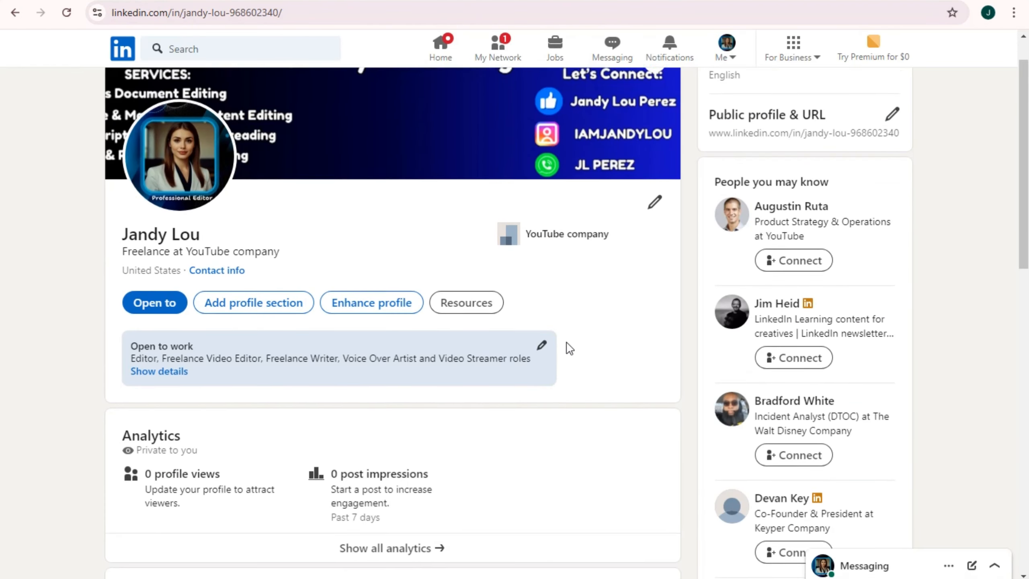
{"action": "scroll", "coordinate": [573, 360], "scroll_direction": "up", "scroll_amount": 2}
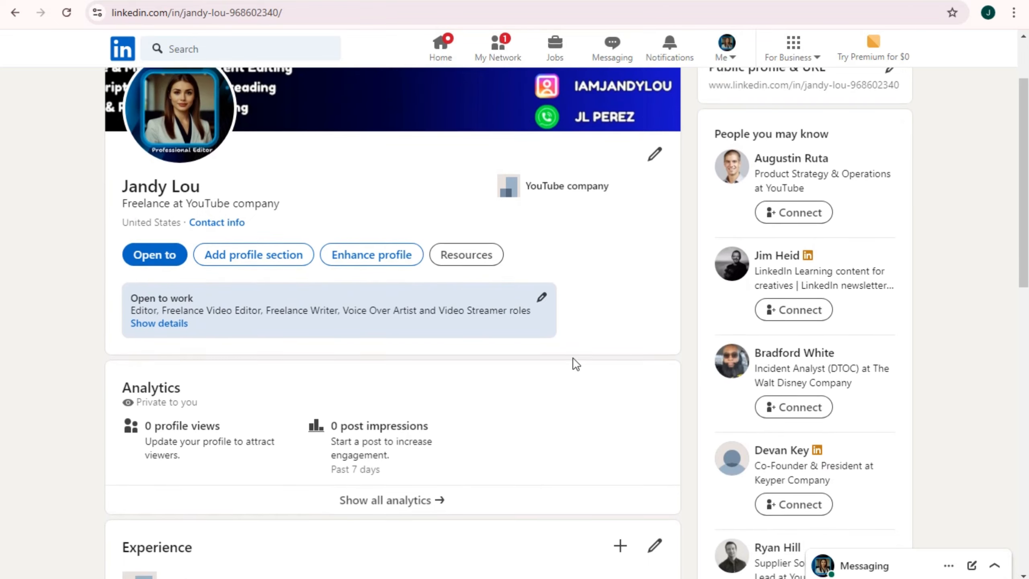
{"action": "scroll", "coordinate": [427, 130], "scroll_direction": "up", "scroll_amount": 2}
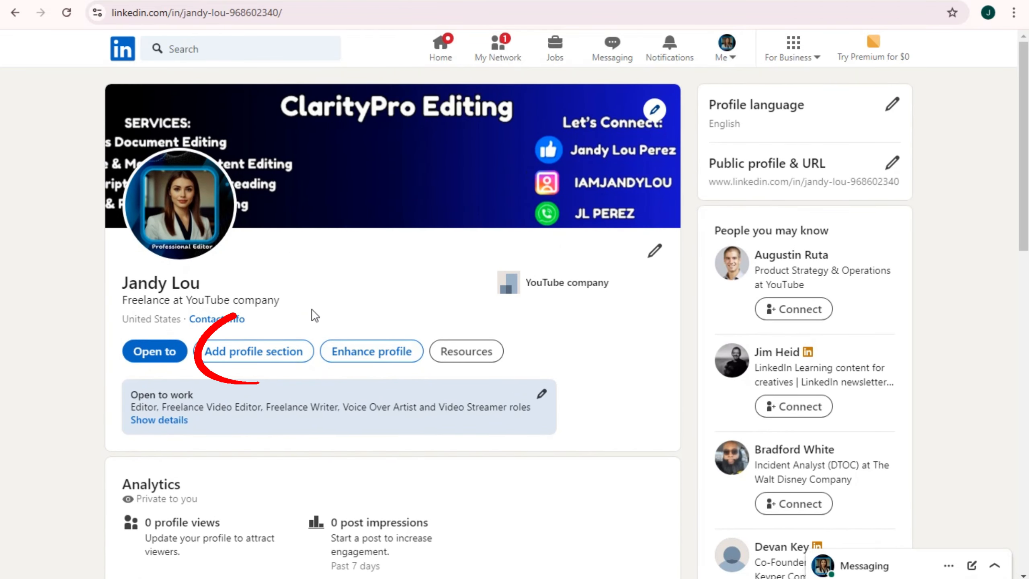
{"action": "left_click", "coordinate": [246, 357]}
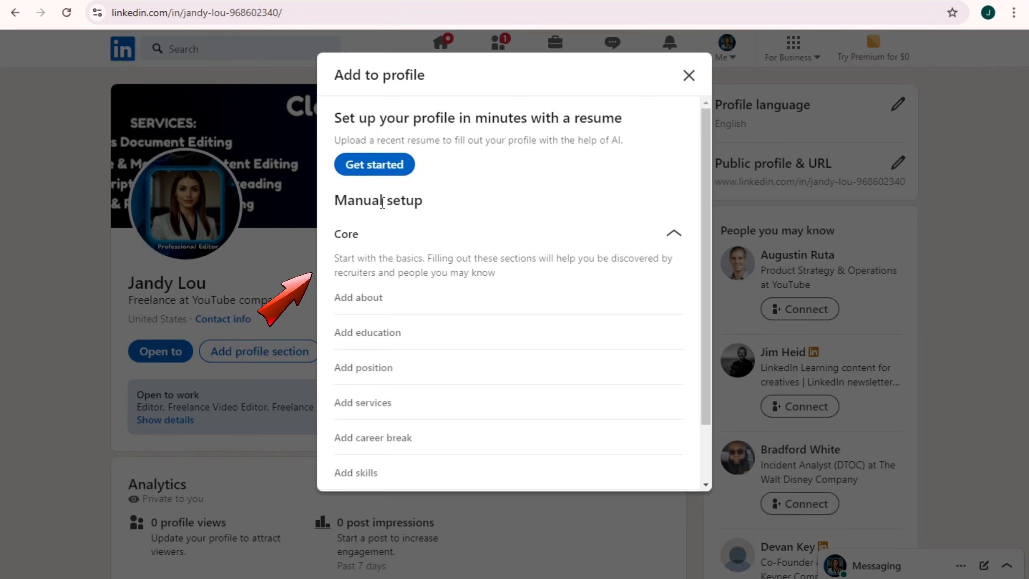
{"action": "scroll", "coordinate": [420, 234], "scroll_direction": "down", "scroll_amount": 2}
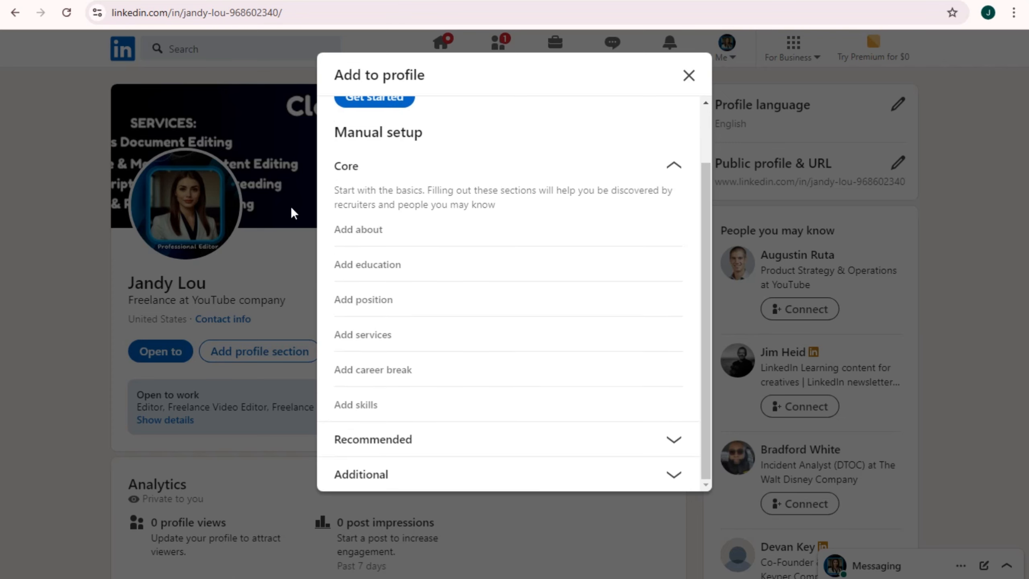
{"action": "key", "text": "Escape"}
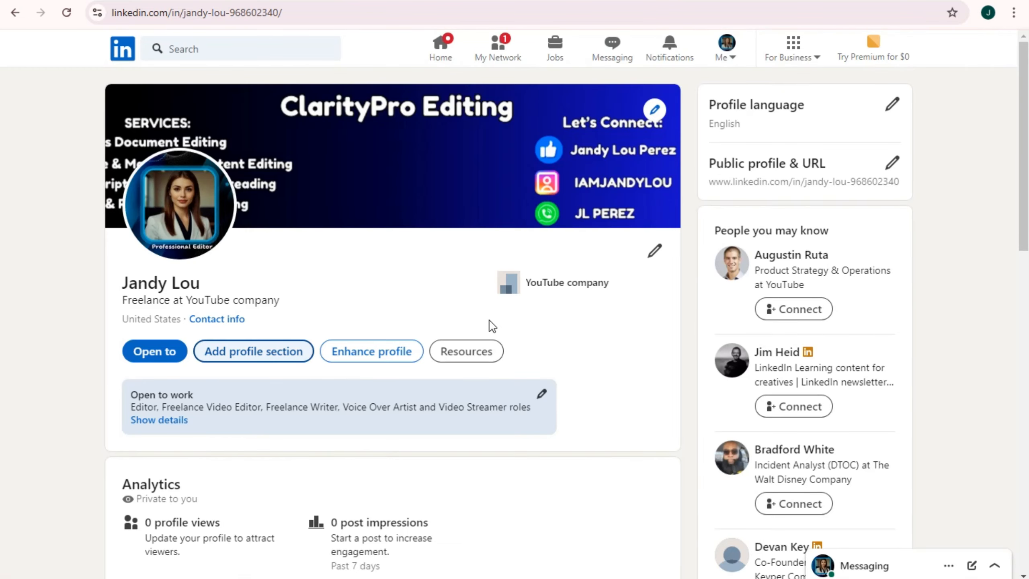
{"action": "scroll", "coordinate": [564, 310], "scroll_direction": "down", "scroll_amount": 5}
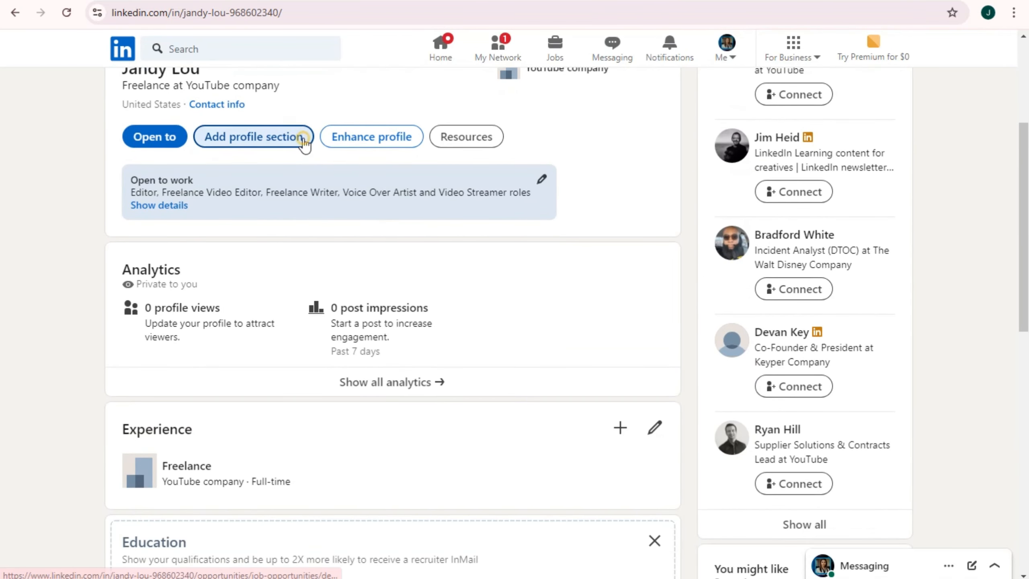
{"action": "left_click", "coordinate": [301, 141]}
{"action": "scroll", "coordinate": [390, 274], "scroll_direction": "down", "scroll_amount": 2}
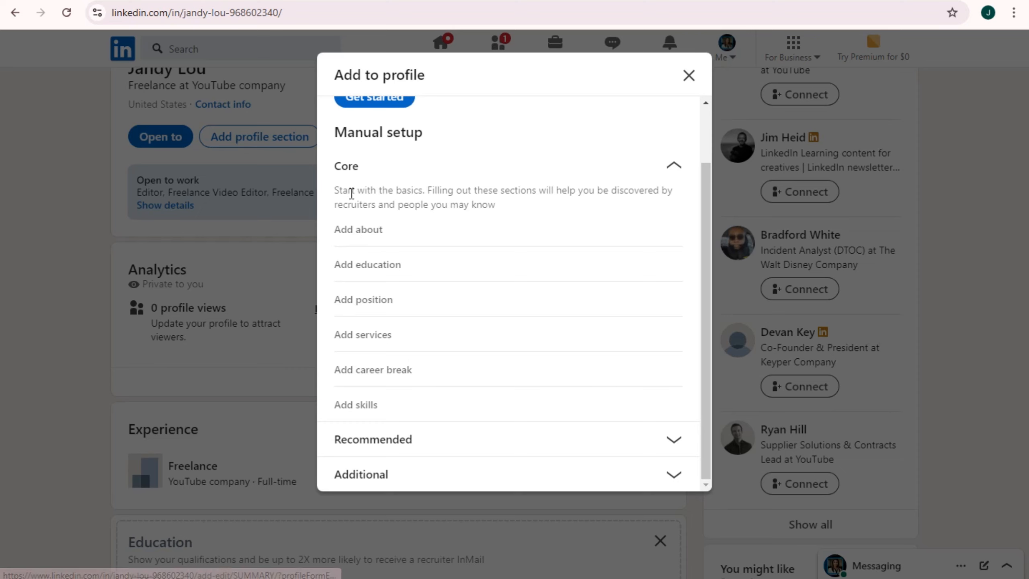
{"action": "left_click", "coordinate": [396, 237]}
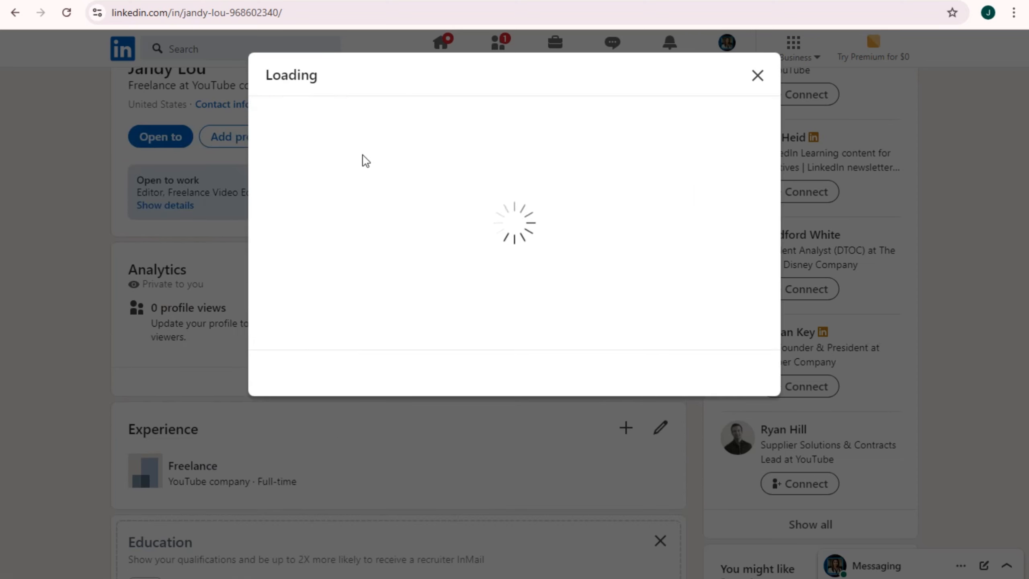
Paste the prepared two-paragraph bio on editing and 8-plus years of voice acting into About
{"action": "left_click_drag", "start_coordinate": [279, 121], "coordinate": [443, 125]}
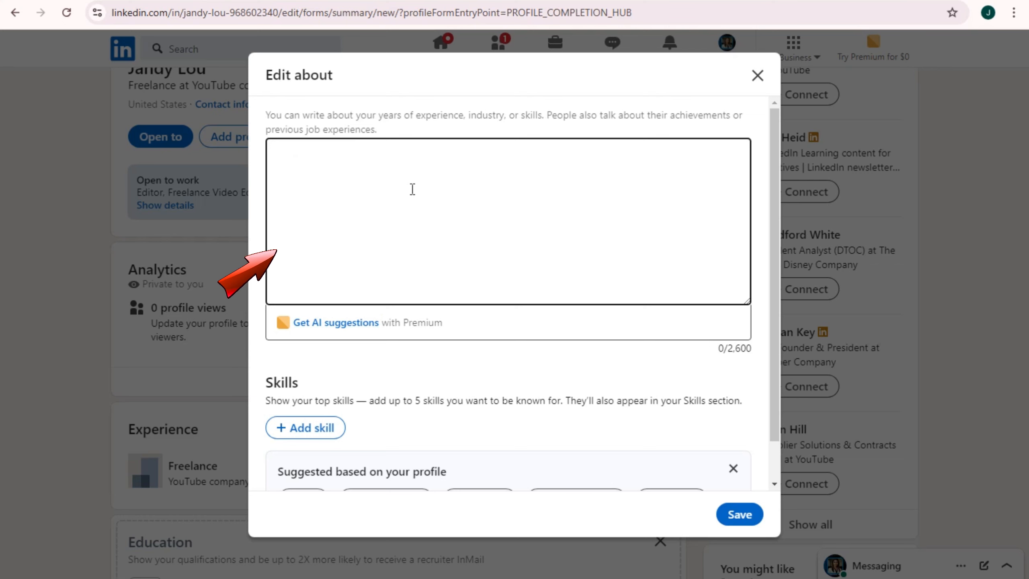
{"action": "type", "text": "With over 10 years of experience in professional editing, I have honed my expertise in refining business documents, academic papers, manuscripts, and marketing content. My career began in publishing, where I worked as an assistant editor for a well-known literary agency, guiding authors through the developmental and copyediting process. Over the years, I transitioned into freelance editing, assisting businesses with clarity, tone, and accuracy in their communication materials.  As a professional voice actor with over 8 years of experience, I specialize in bringing scripts to life through my versatile vocal abilities. My voice has been featured in a variety of media, including commercials, corporate training videos, audiobooks, and animation. I began my career in radio, where I quickly developed my voiceover skills, and eventually transitioned into freelance work. I have since collaborated with numerous clients to deliver high-quality voiceovers tailored to their specific needs."}
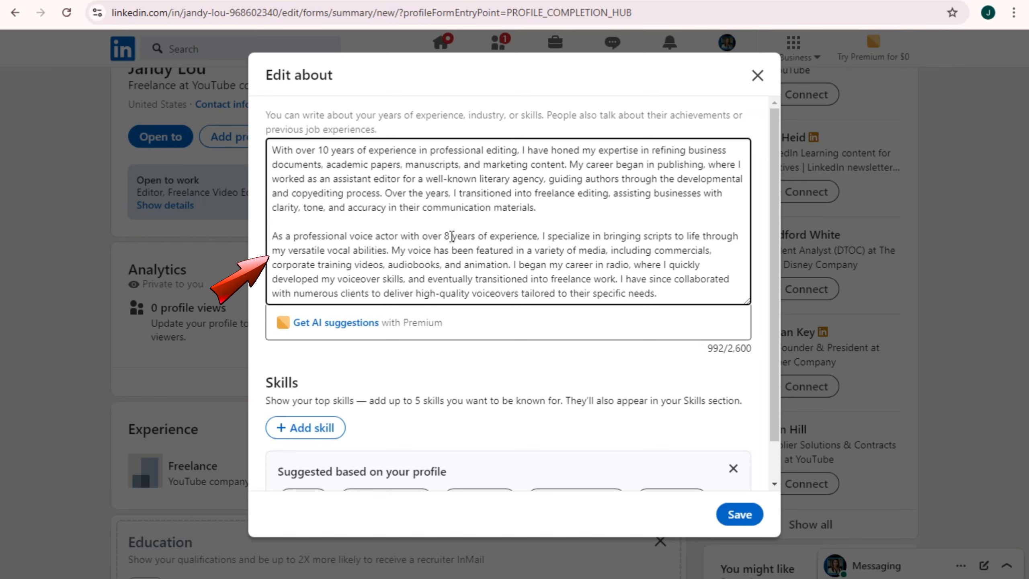
{"action": "left_click_drag", "start_coordinate": [445, 237], "coordinate": [453, 236]}
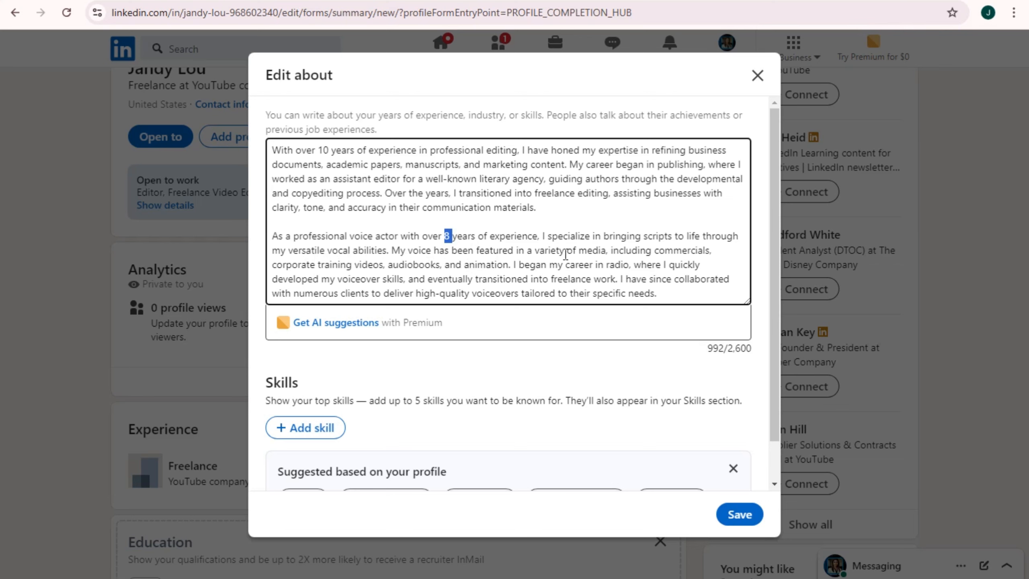
{"action": "scroll", "coordinate": [567, 267], "scroll_direction": "down", "scroll_amount": 1}
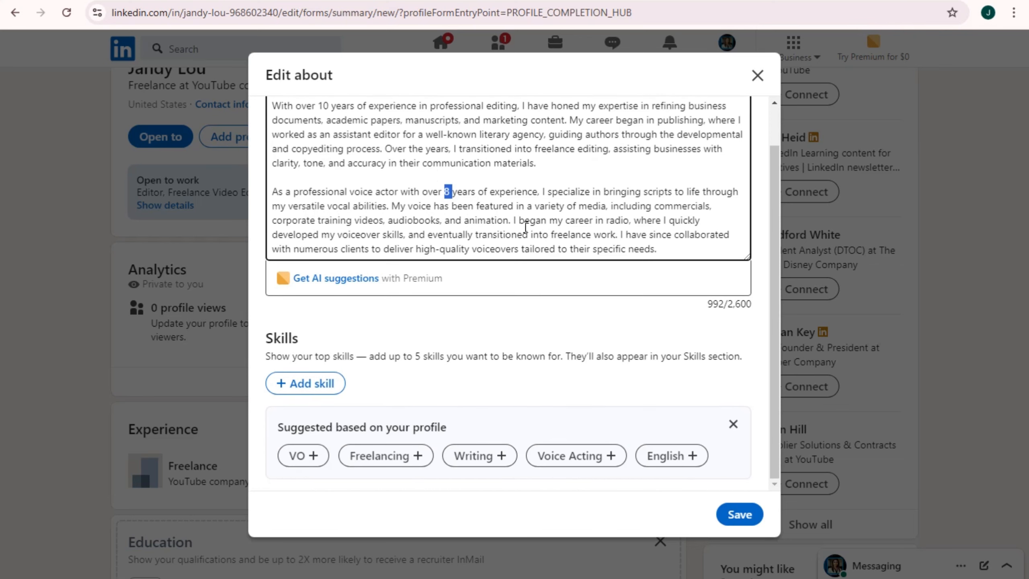
{"action": "scroll", "coordinate": [574, 168], "scroll_direction": "up", "scroll_amount": 1}
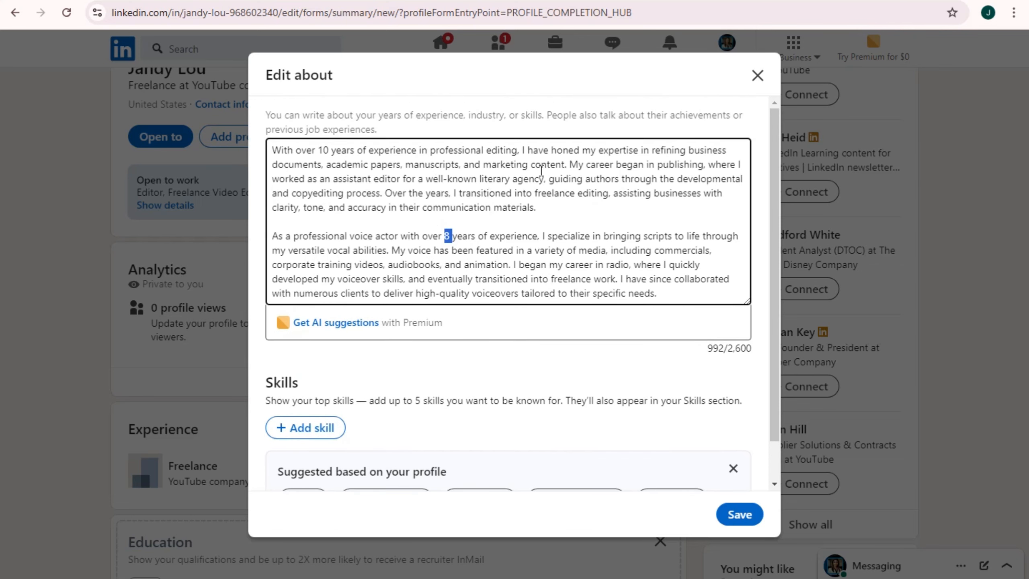
{"action": "key", "text": "alt"}
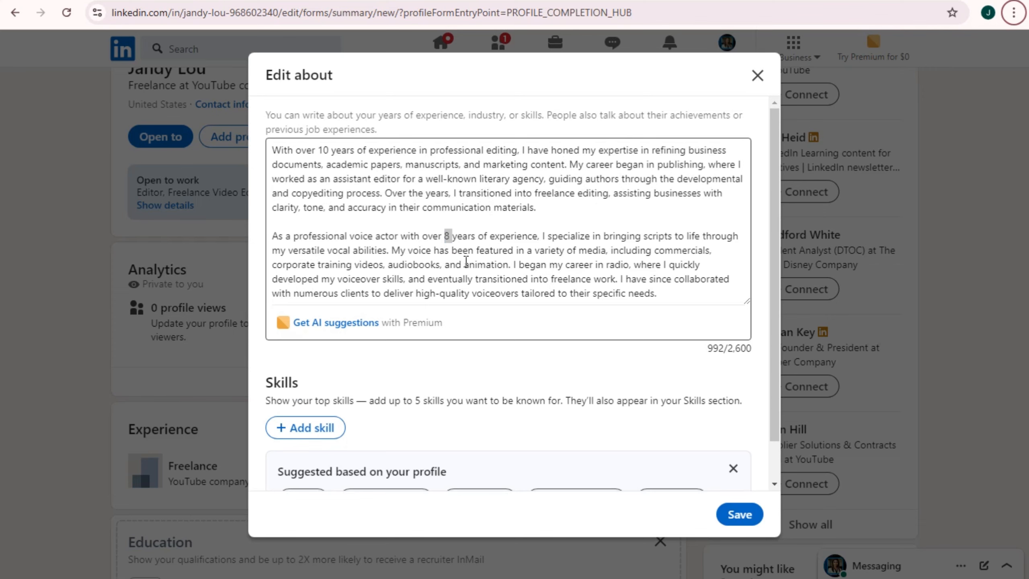
{"action": "scroll", "coordinate": [523, 261], "scroll_direction": "down", "scroll_amount": 1}
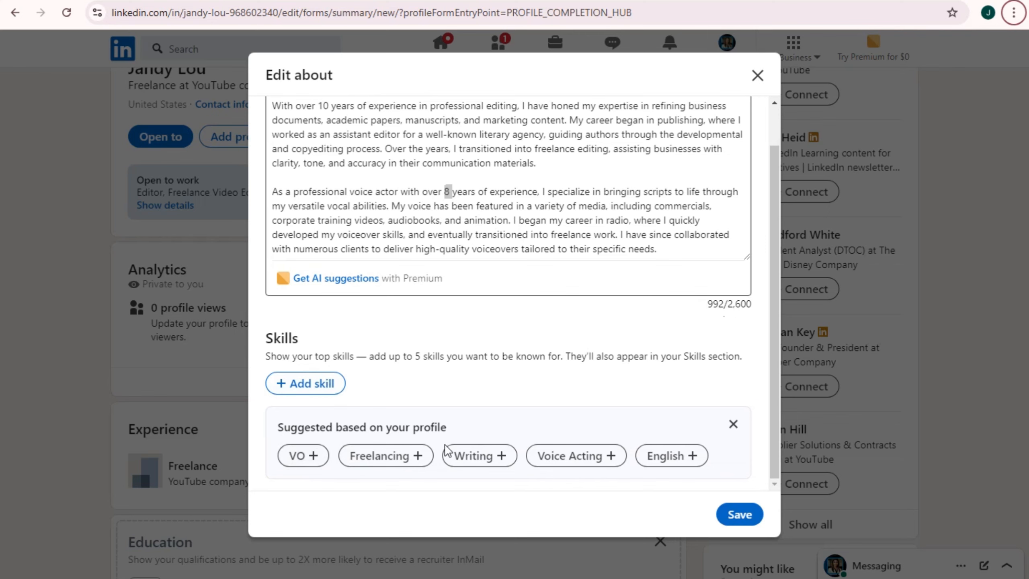
Try adding Project as a skill, then remove it and clear the skill field
{"action": "left_click", "coordinate": [329, 385]}
{"action": "left_click", "coordinate": [337, 386]}
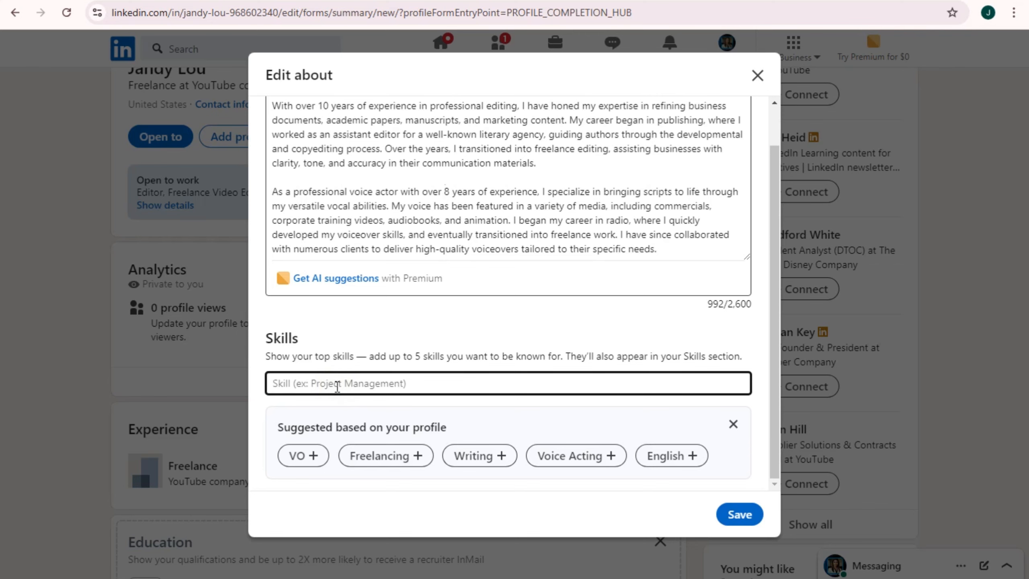
{"action": "type", "text": "Proj"}
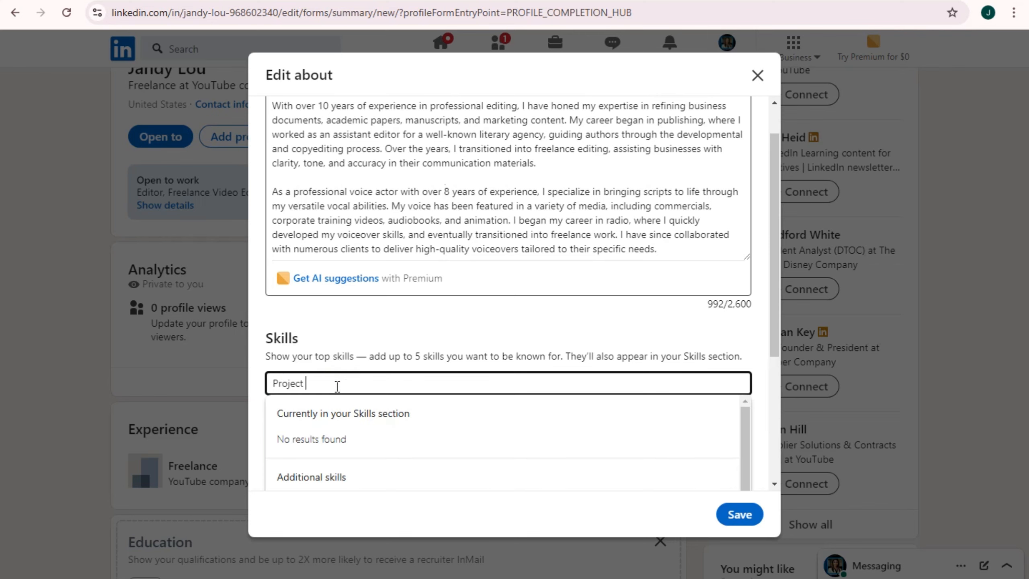
{"action": "type", "text": "ect"}
{"action": "key", "text": "Return"}
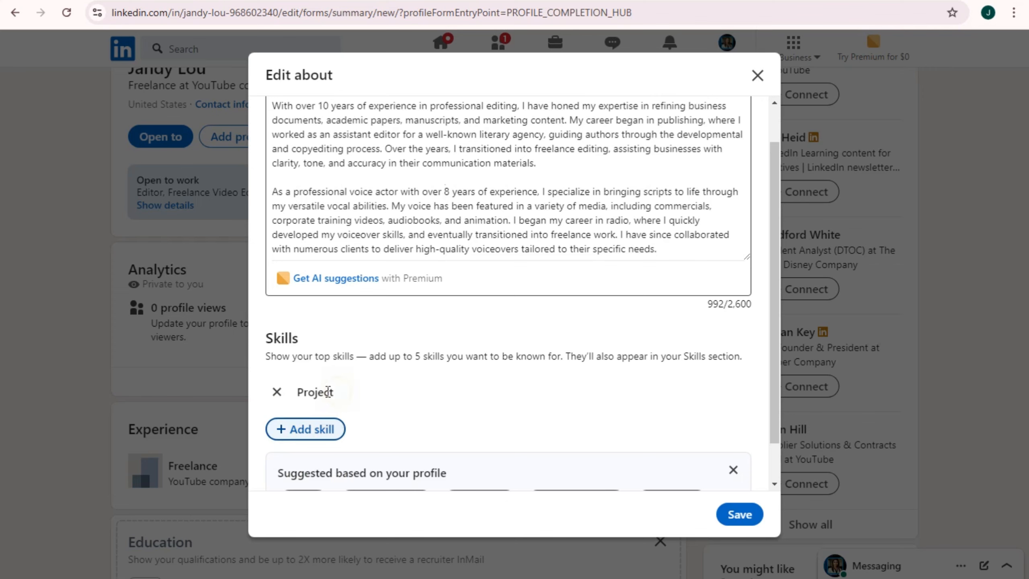
{"action": "left_click", "coordinate": [277, 392]}
{"action": "left_click", "coordinate": [333, 384]}
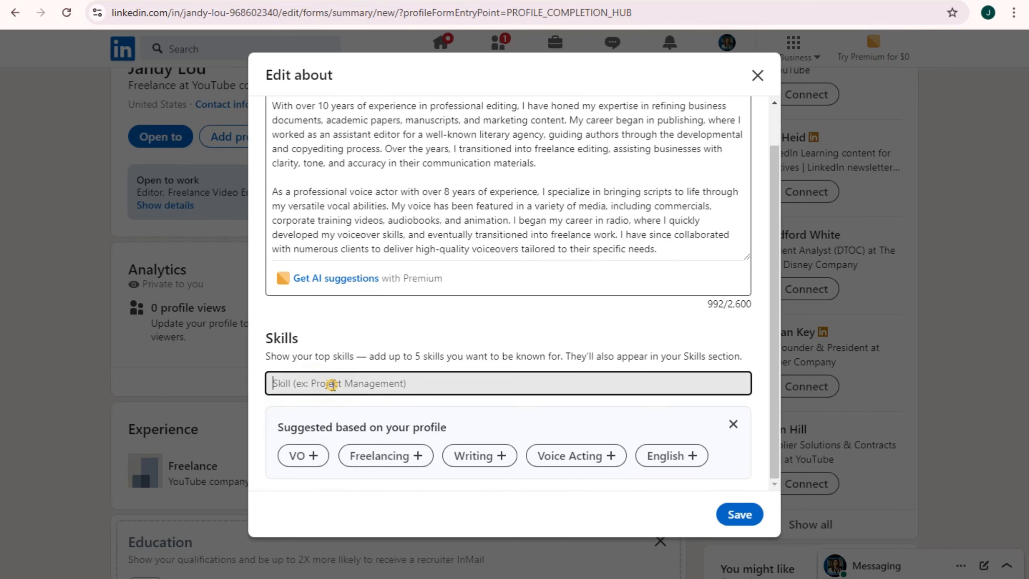
{"action": "type", "text": "team"}
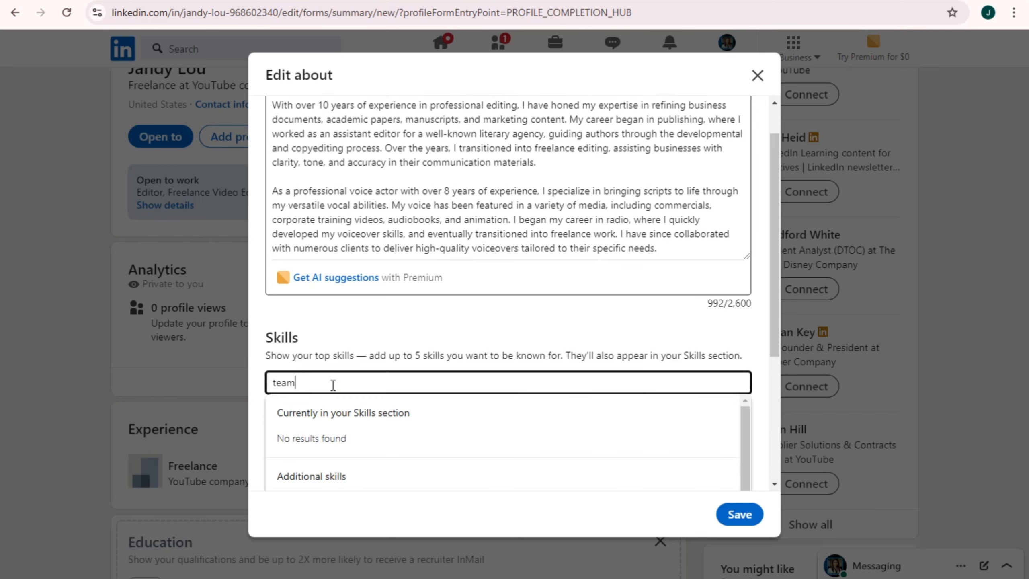
{"action": "key", "text": "BackSpace"}
{"action": "key", "text": "BackSpace"}
{"action": "key", "text": "BackSpace"}
{"action": "key", "text": "BackSpace"}
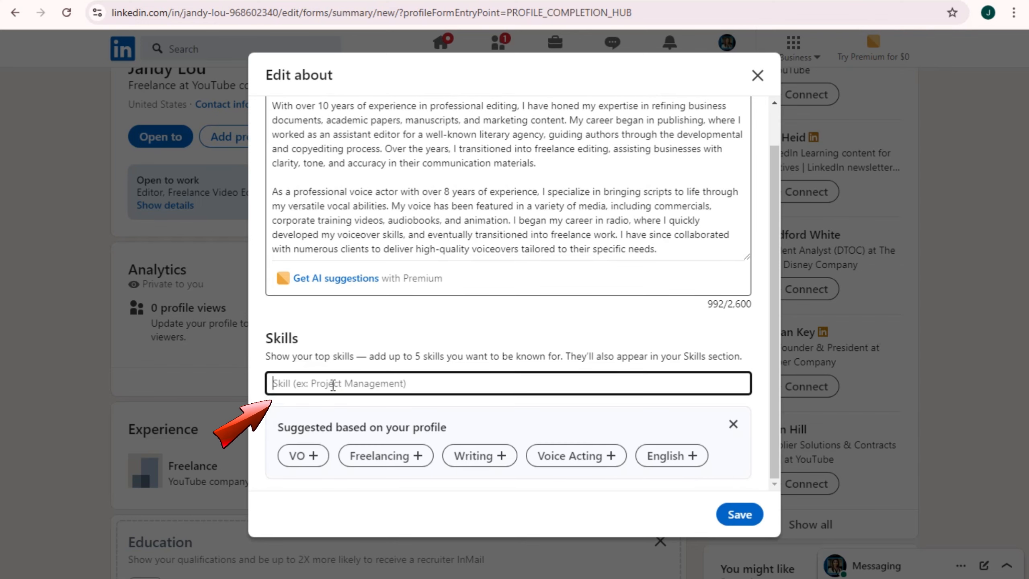
Add the suggested skills VO, Freelancing, Voice Acting, Writing and English
{"action": "left_click", "coordinate": [313, 456]}
{"action": "scroll", "coordinate": [360, 437], "scroll_direction": "down", "scroll_amount": 1}
{"action": "left_click", "coordinate": [362, 462]}
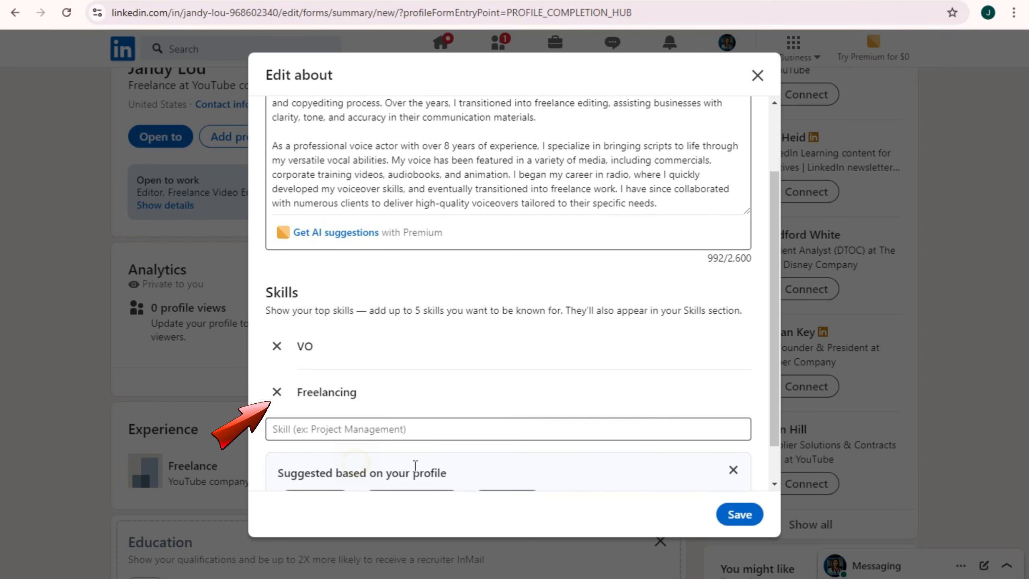
{"action": "scroll", "coordinate": [421, 458], "scroll_direction": "down", "scroll_amount": 2}
{"action": "left_click", "coordinate": [440, 458]}
{"action": "scroll", "coordinate": [338, 470], "scroll_direction": "down", "scroll_amount": 2}
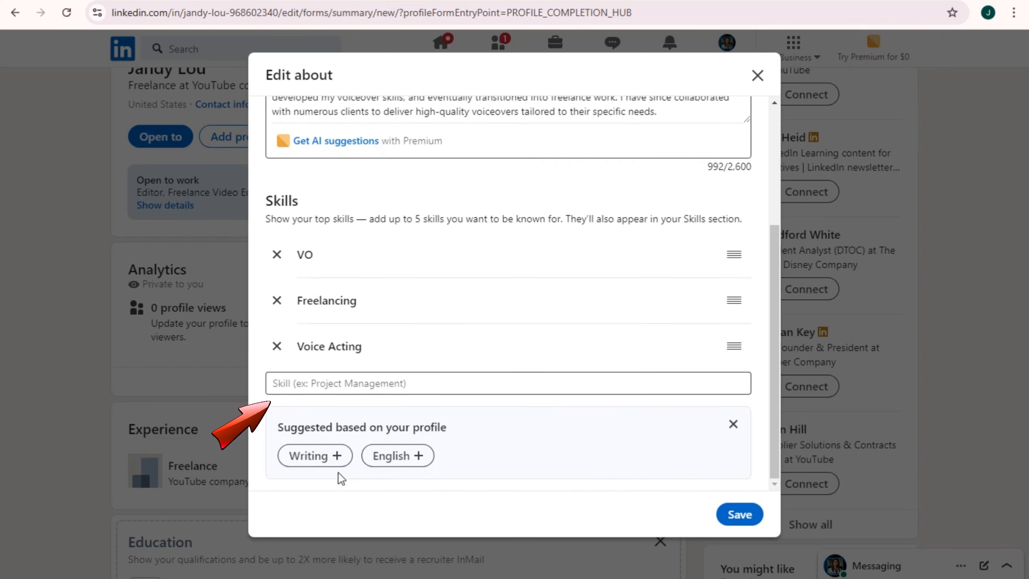
{"action": "left_click", "coordinate": [338, 456]}
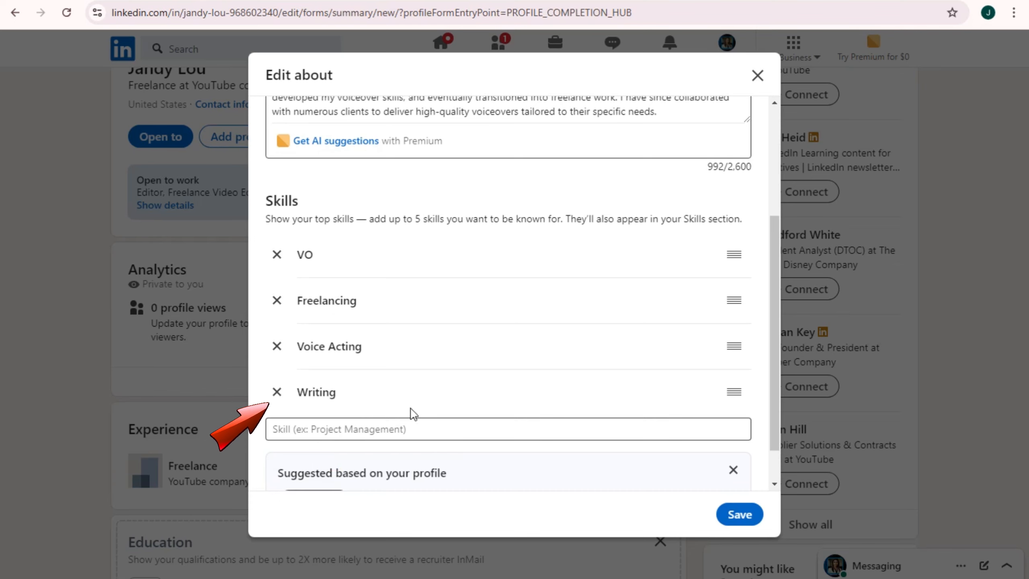
{"action": "left_click", "coordinate": [316, 494]}
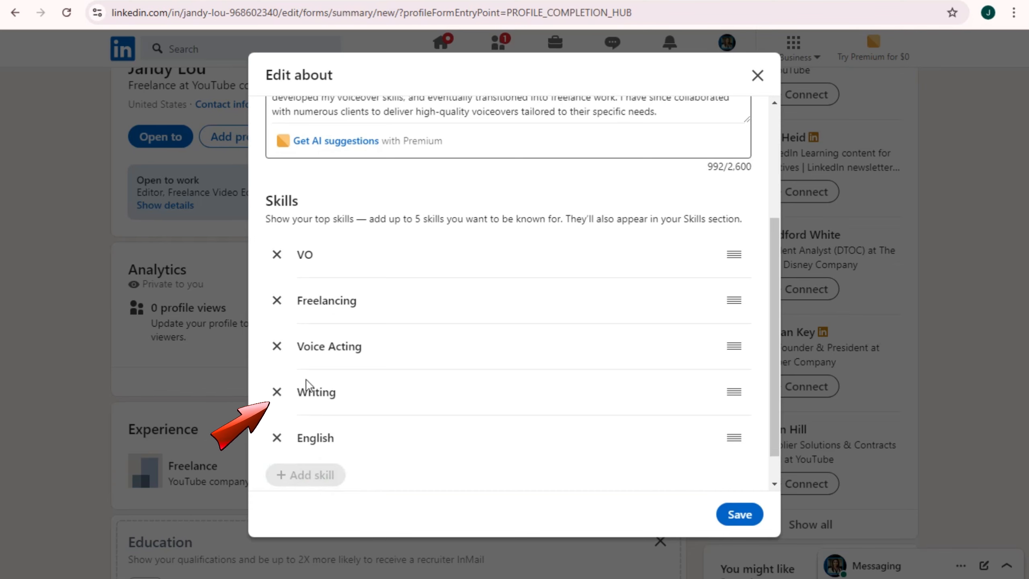
{"action": "scroll", "coordinate": [606, 294], "scroll_direction": "up", "scroll_amount": 4}
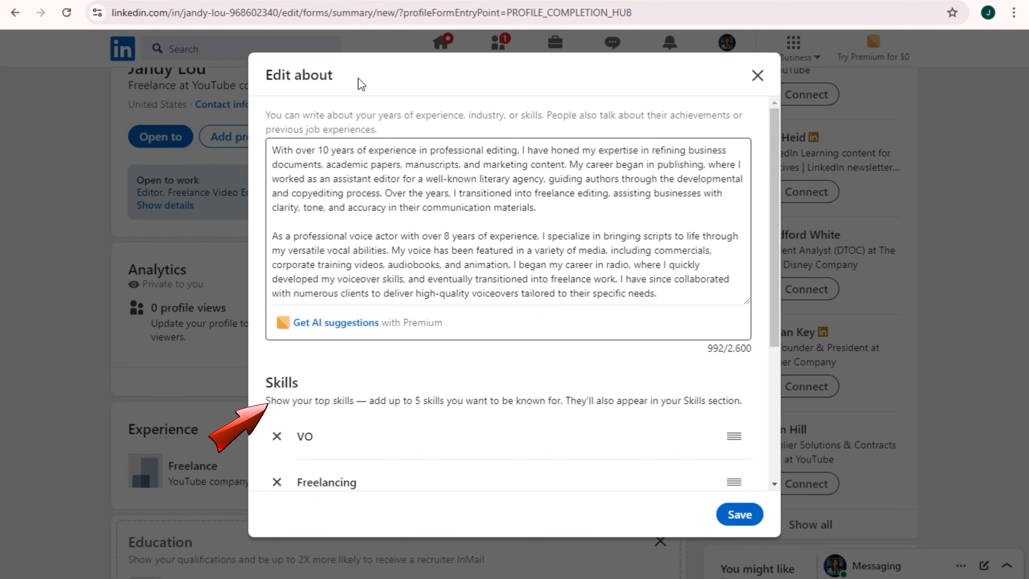
Save the About section with its skills and return to the profile
{"action": "left_click", "coordinate": [740, 515]}
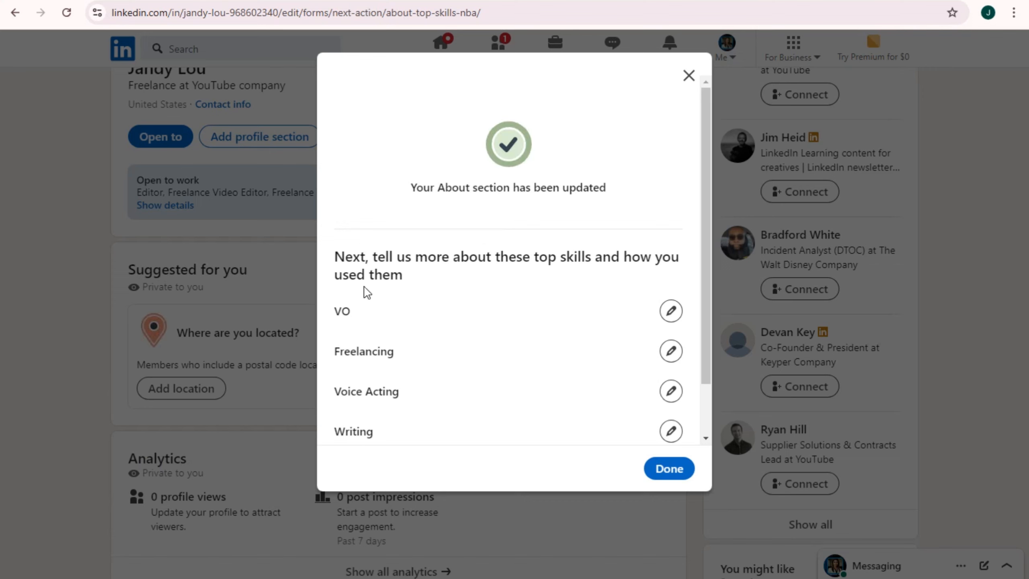
{"action": "left_click", "coordinate": [674, 479]}
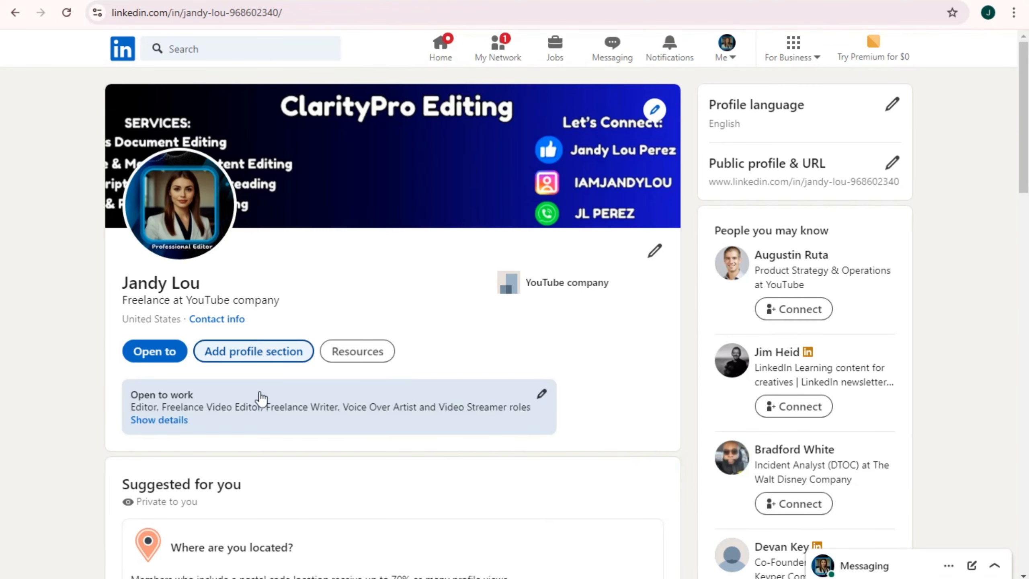
{"action": "scroll", "coordinate": [258, 395], "scroll_direction": "down", "scroll_amount": 5}
{"action": "scroll", "coordinate": [254, 388], "scroll_direction": "down", "scroll_amount": 5}
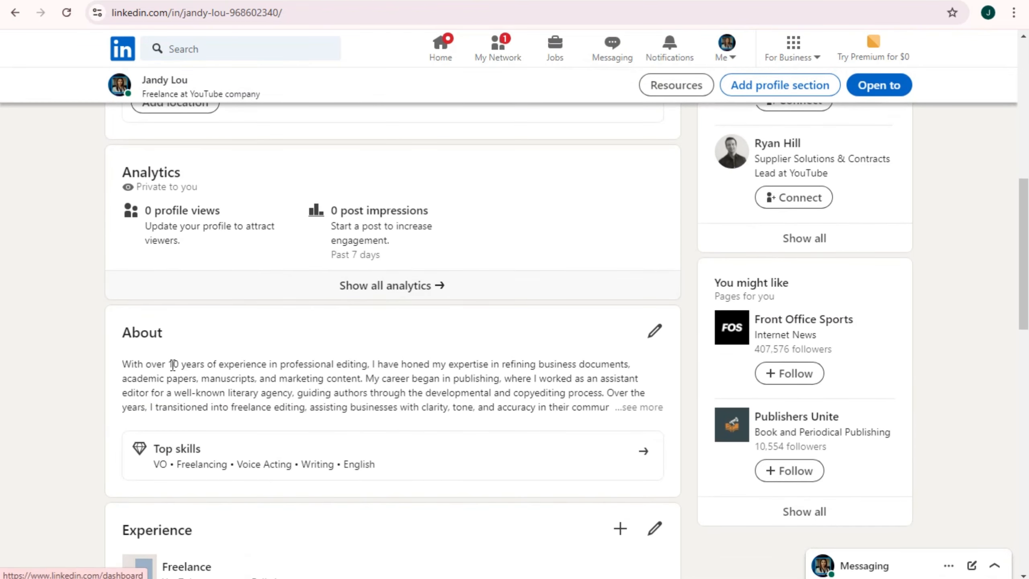
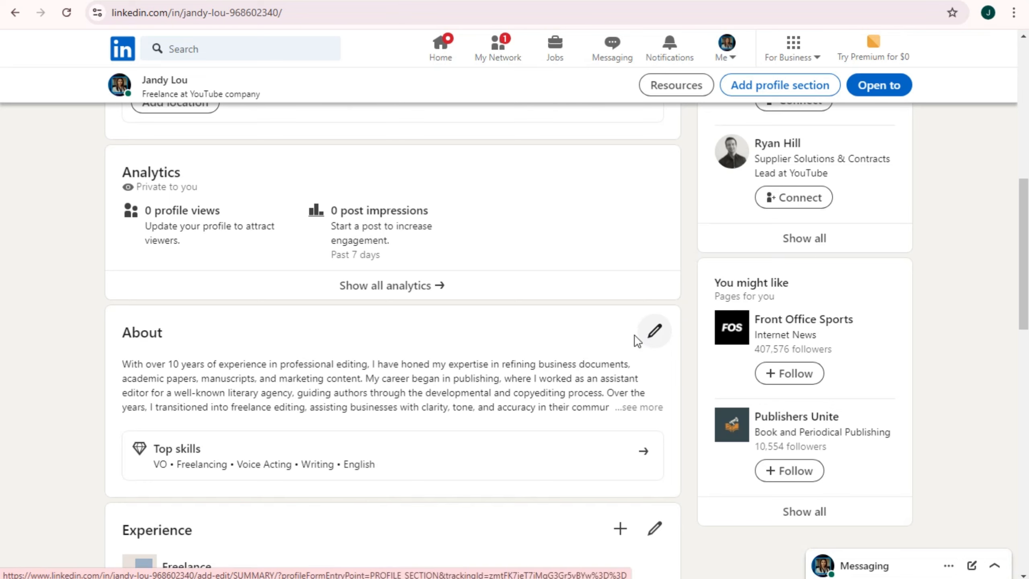
Open a new education entry from the Core profile sections
{"action": "left_click_drag", "start_coordinate": [155, 448], "coordinate": [203, 467]}
{"action": "left_click", "coordinate": [161, 464]}
{"action": "left_click", "coordinate": [259, 467]}
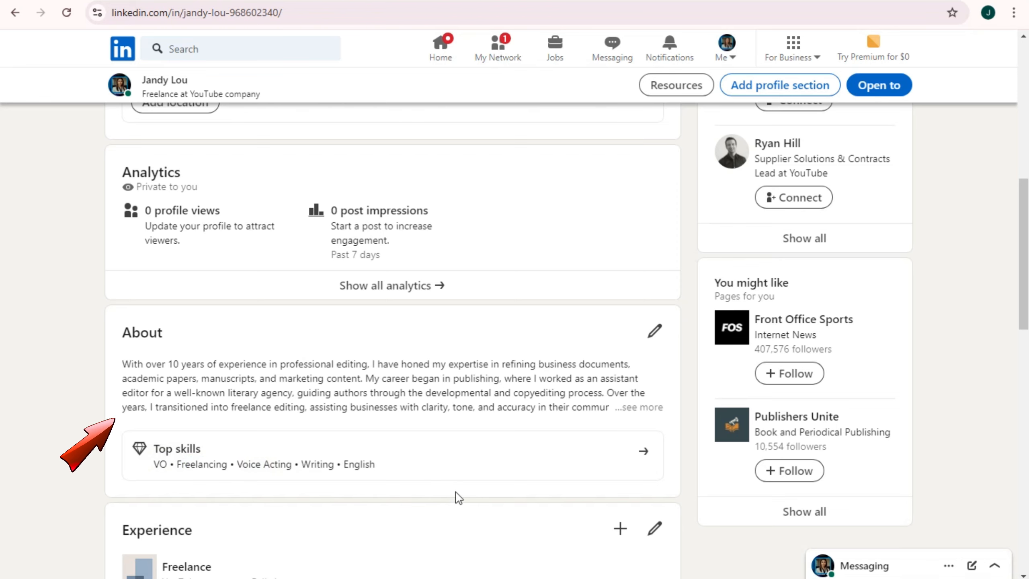
{"action": "scroll", "coordinate": [549, 456], "scroll_direction": "up", "scroll_amount": 8}
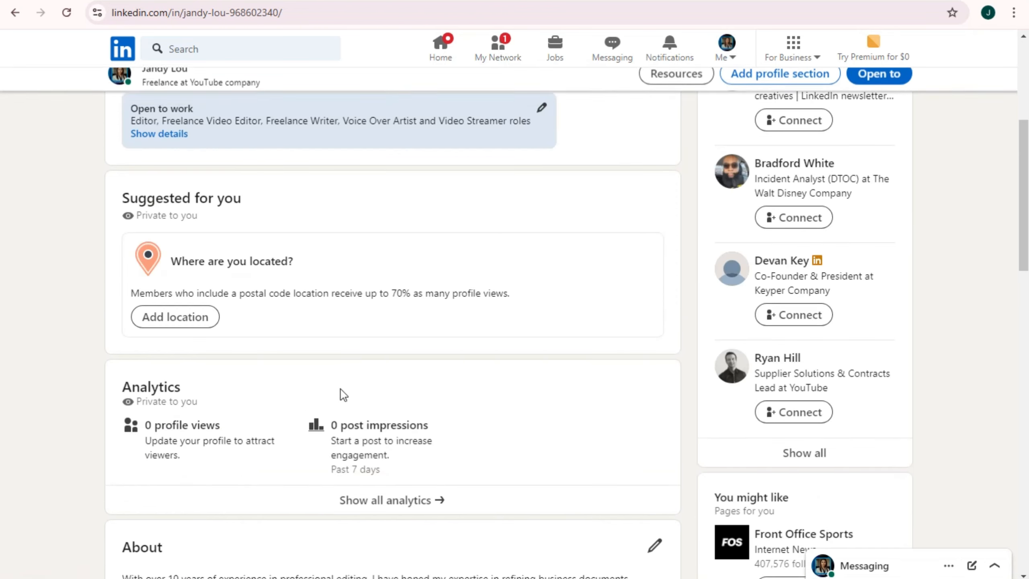
{"action": "left_click", "coordinate": [257, 206]}
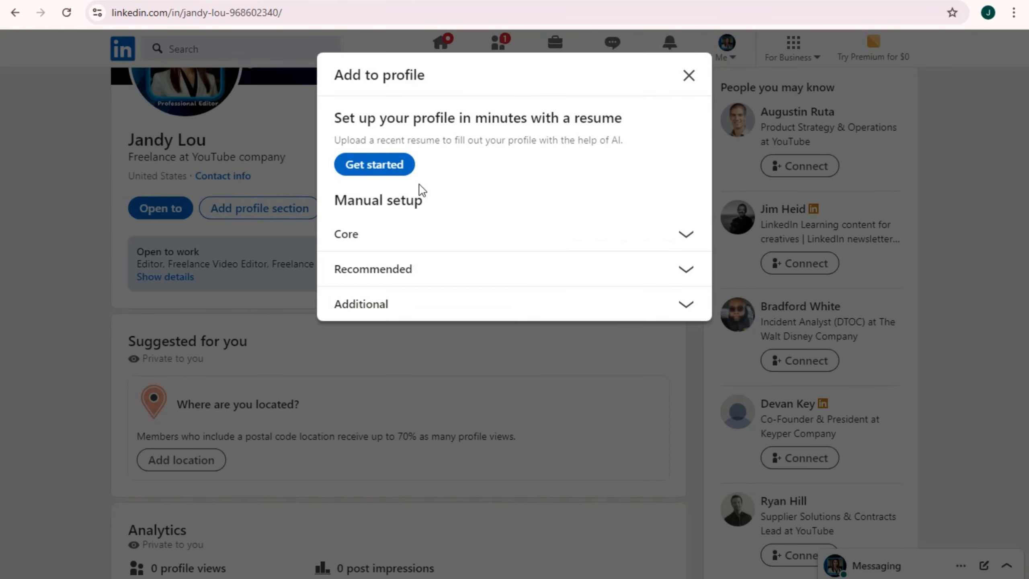
{"action": "left_click", "coordinate": [680, 229]}
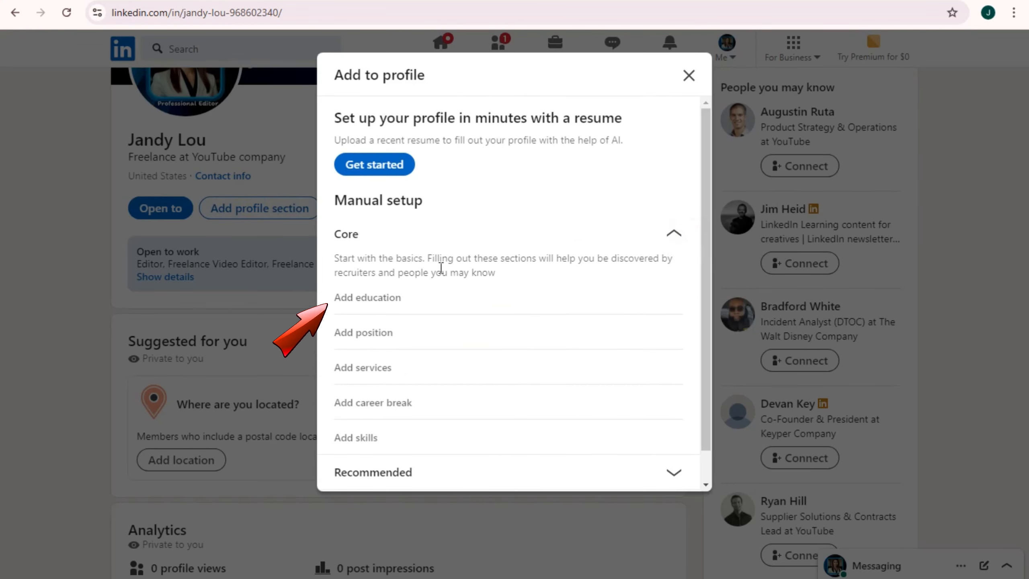
{"action": "left_click", "coordinate": [383, 299]}
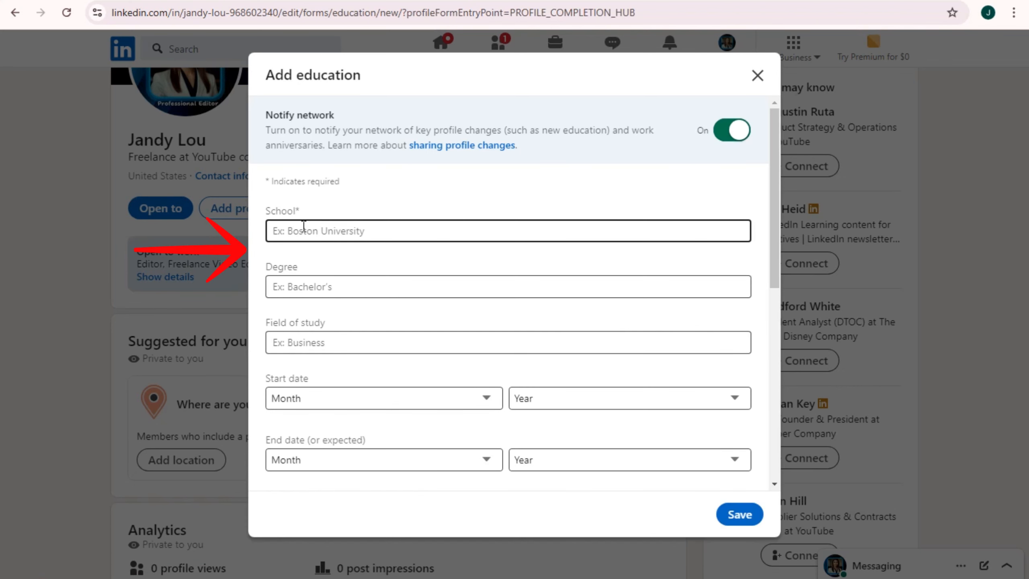
Pick Boston College as the school
{"action": "left_click_drag", "start_coordinate": [268, 212], "coordinate": [306, 213]}
{"action": "left_click", "coordinate": [308, 226]}
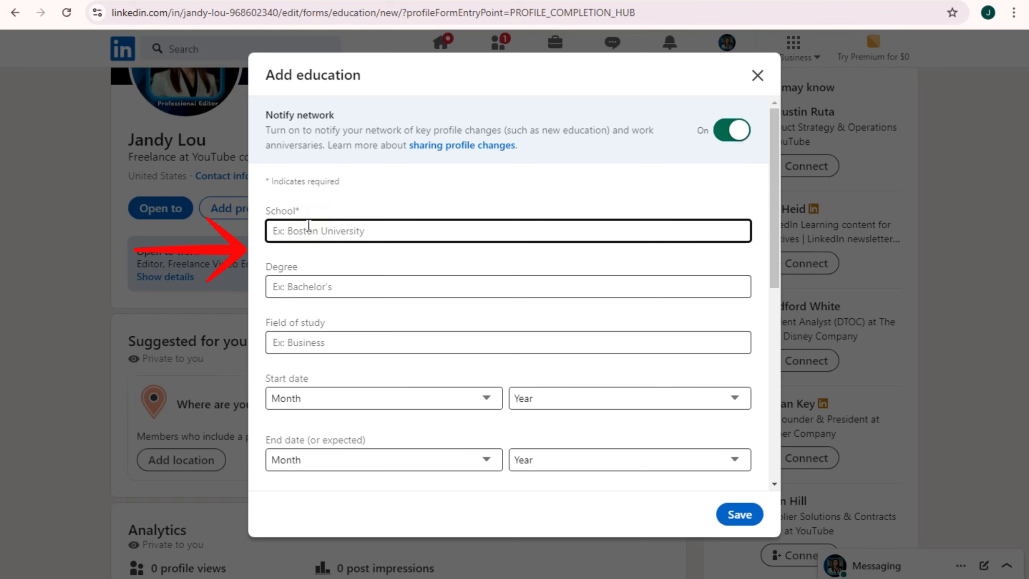
{"action": "type", "text": "Bost"}
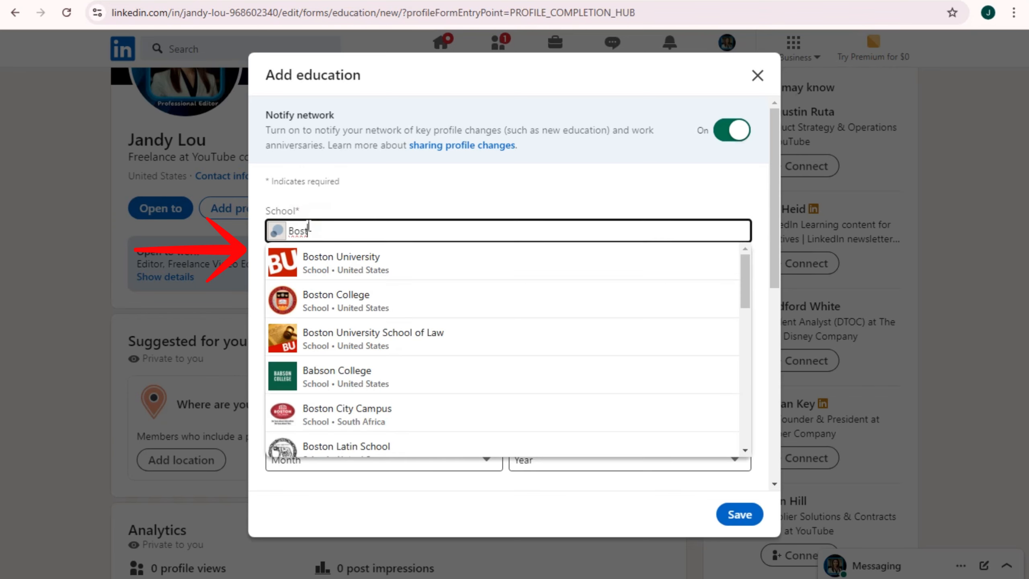
{"action": "left_click", "coordinate": [344, 295]}
Choose Bachelor of Fine Arts - BFA as the degree and type 'Art' for field of study
{"action": "left_click", "coordinate": [323, 288]}
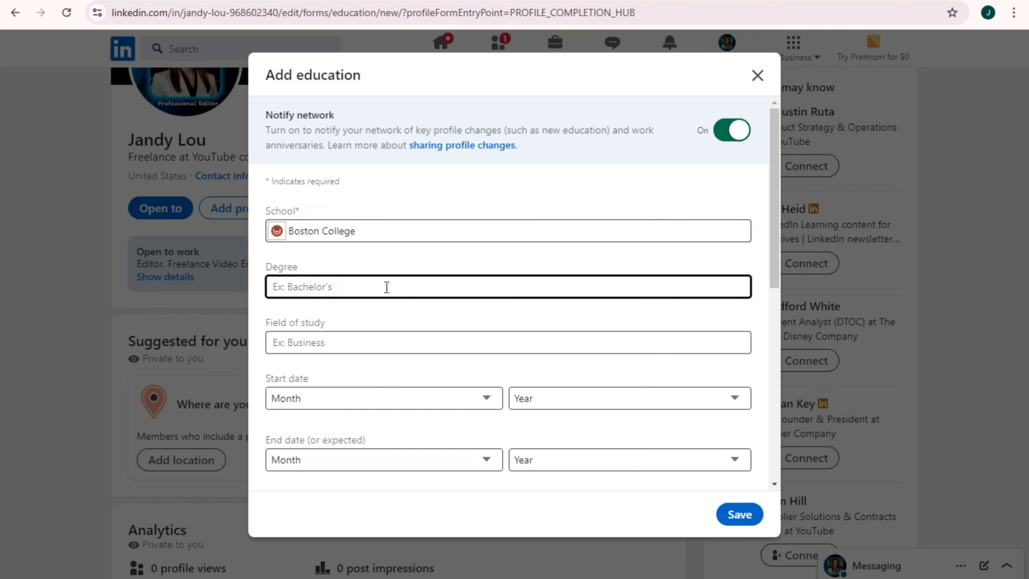
{"action": "type", "text": "Mass com"}
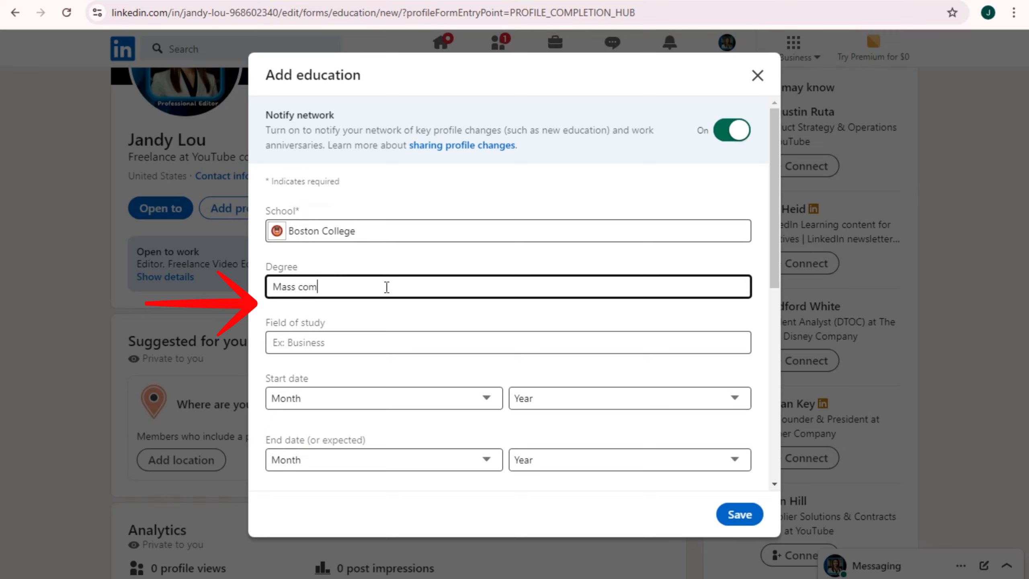
{"action": "left_click_drag", "start_coordinate": [338, 286], "coordinate": [255, 288]}
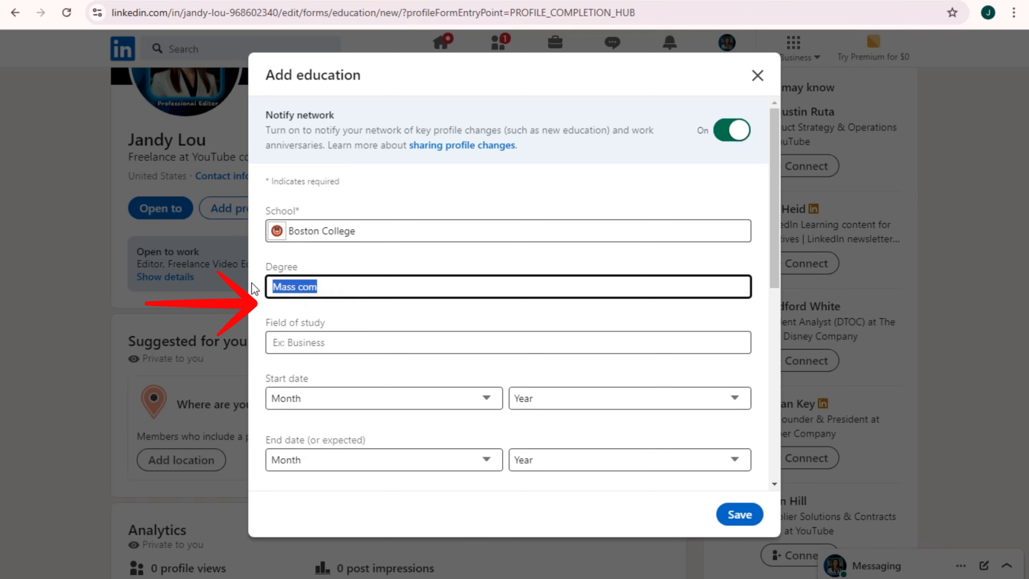
{"action": "key", "text": "BackSpace"}
{"action": "type", "text": "Comm"}
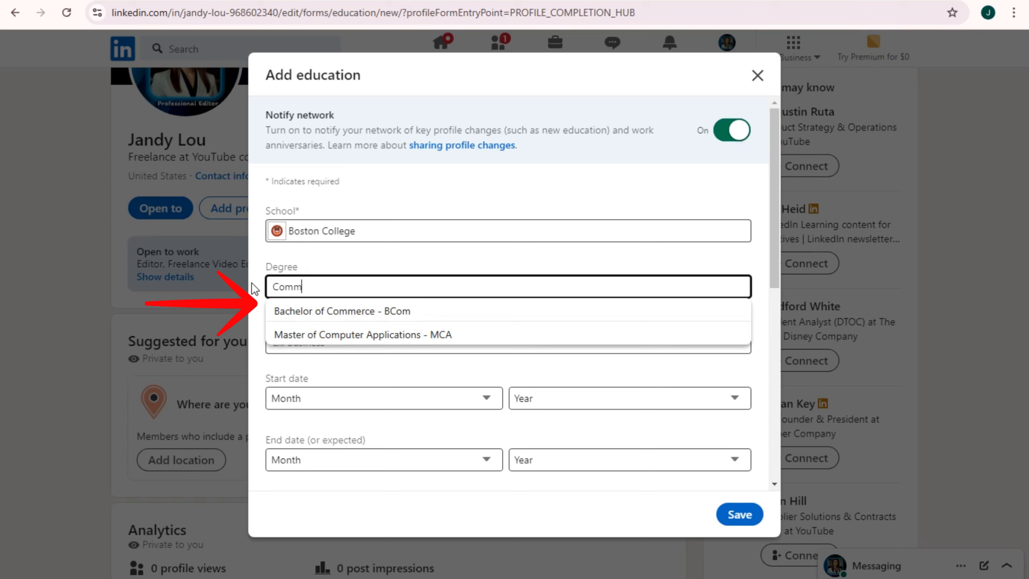
{"action": "key", "text": "BackSpace"}
{"action": "key", "text": "BackSpace"}
{"action": "key", "text": "BackSpace"}
{"action": "key", "text": "BackSpace"}
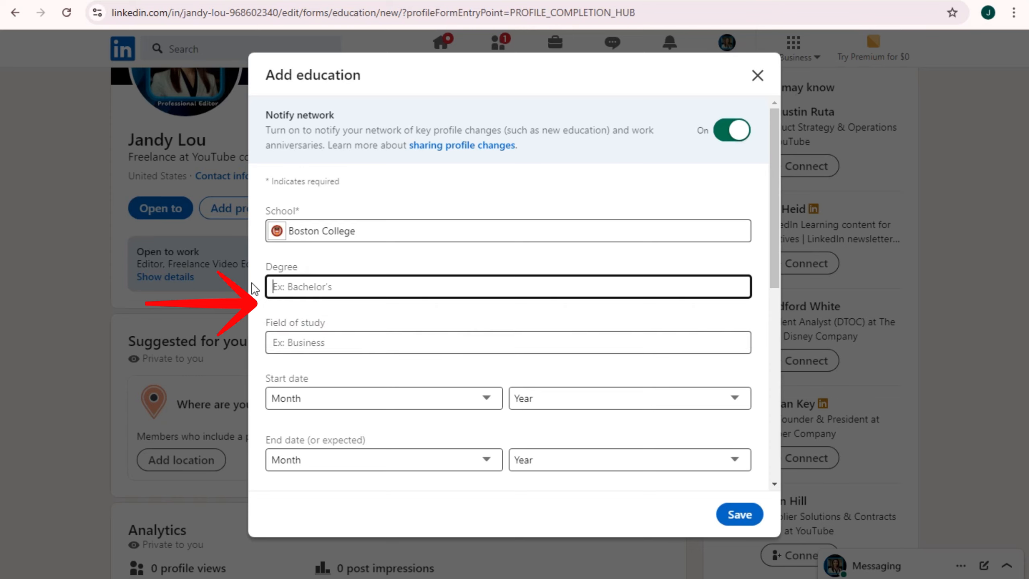
{"action": "type", "text": "Art"}
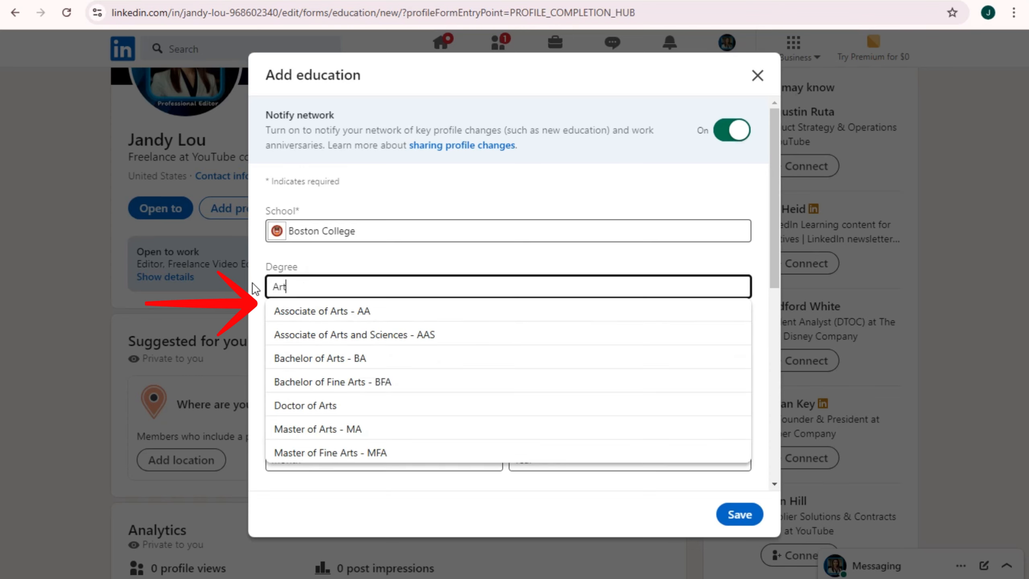
{"action": "left_click", "coordinate": [380, 383]}
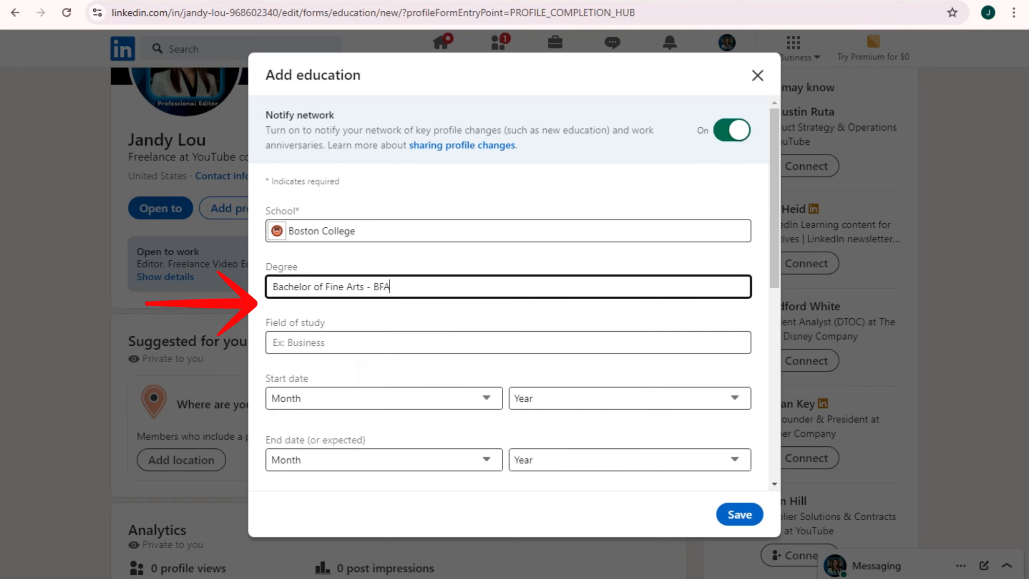
{"action": "left_click", "coordinate": [338, 342]}
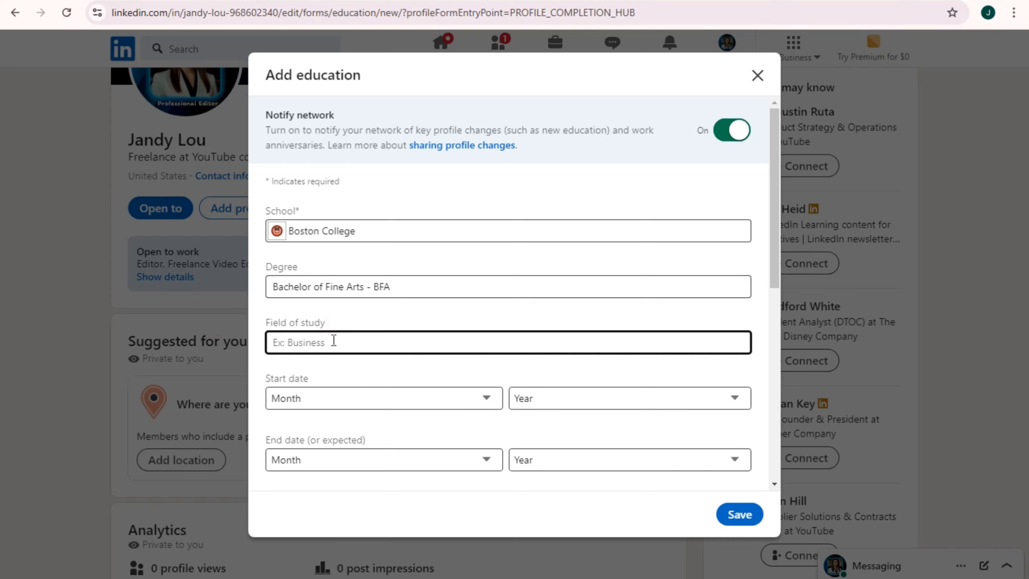
{"action": "type", "text": "Art"}
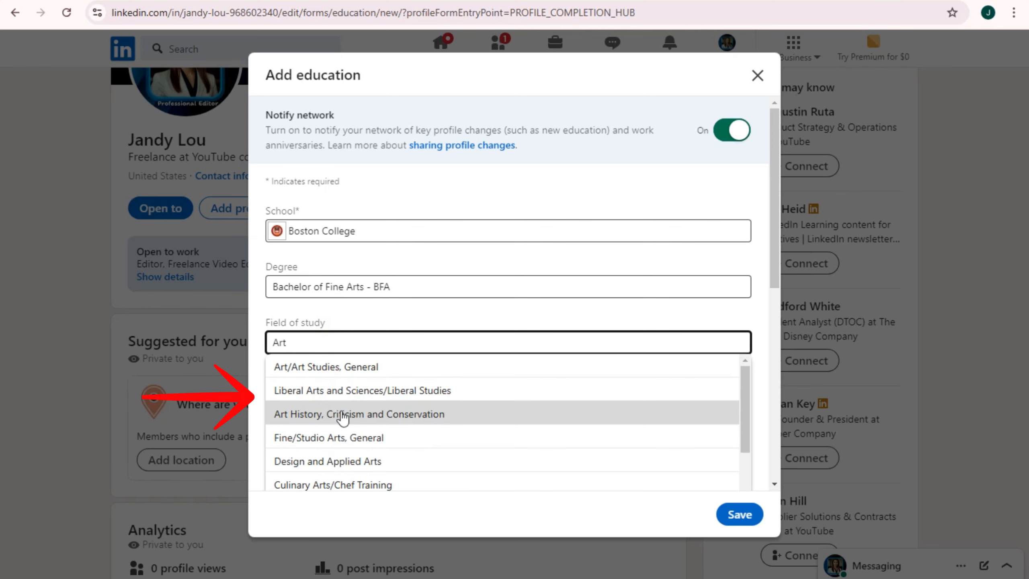
Choose Fine/Studio Arts, General as field of study and set the start date to June 2012
{"action": "left_click", "coordinate": [354, 443]}
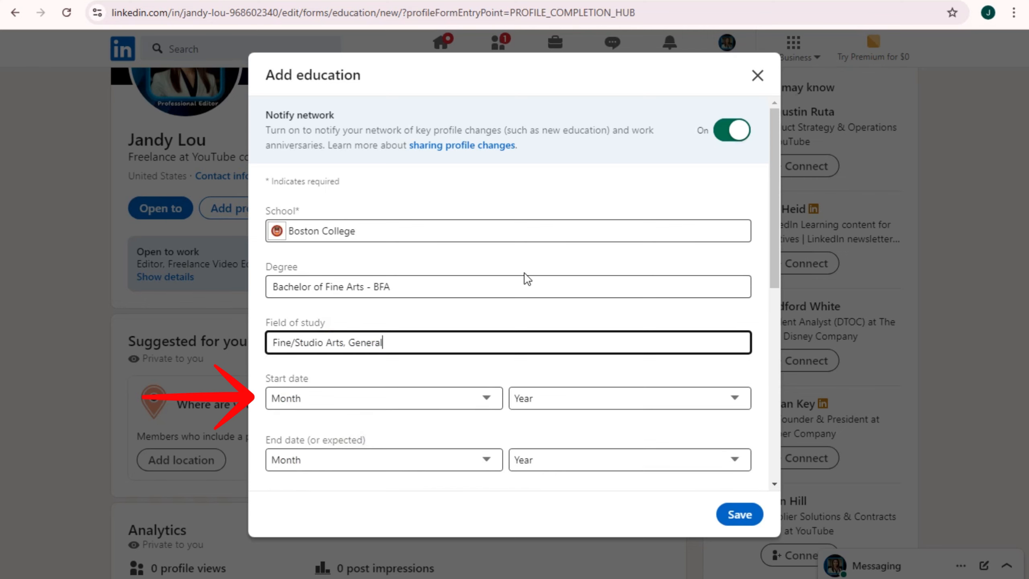
{"action": "left_click", "coordinate": [360, 412]}
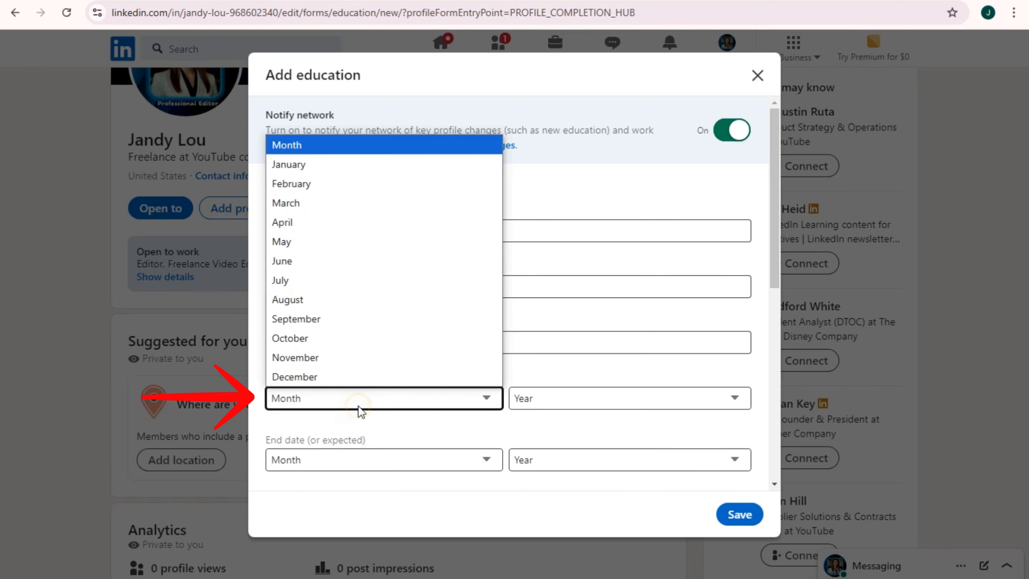
{"action": "left_click", "coordinate": [317, 261]}
{"action": "left_click", "coordinate": [577, 406]}
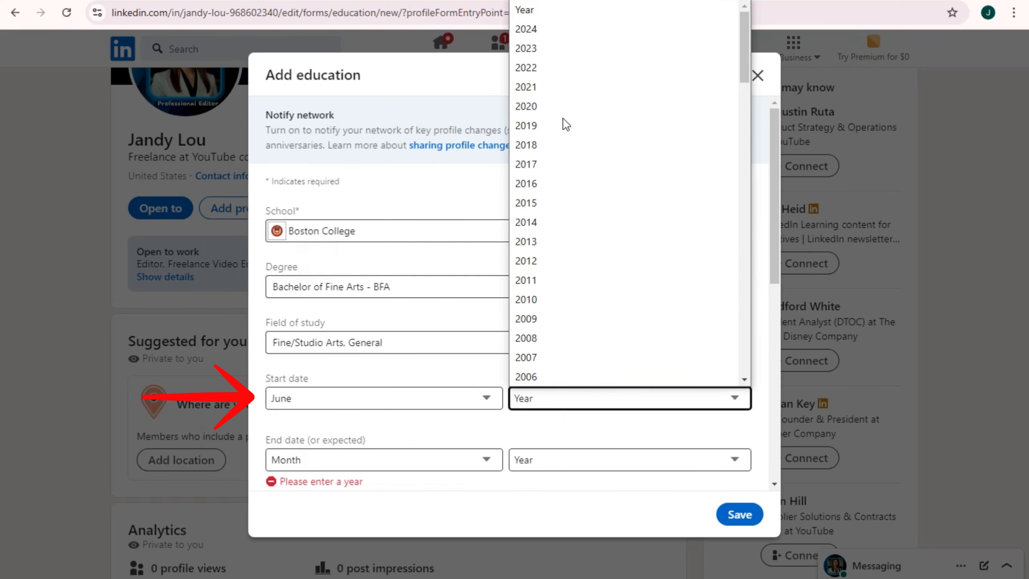
{"action": "left_click", "coordinate": [534, 260]}
Set the end date to April 2013 and save the education entry
{"action": "left_click", "coordinate": [389, 467]}
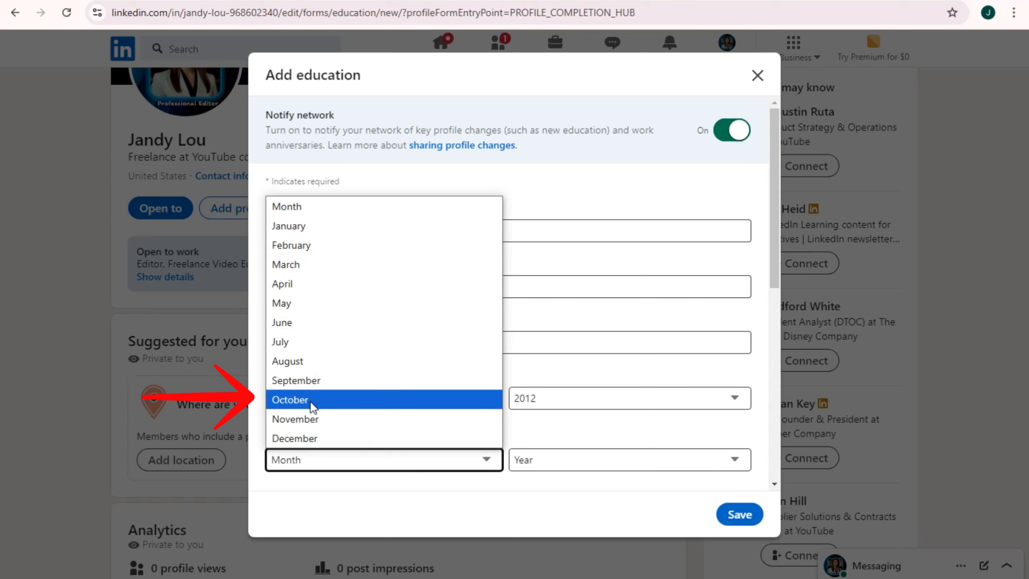
{"action": "left_click", "coordinate": [300, 283]}
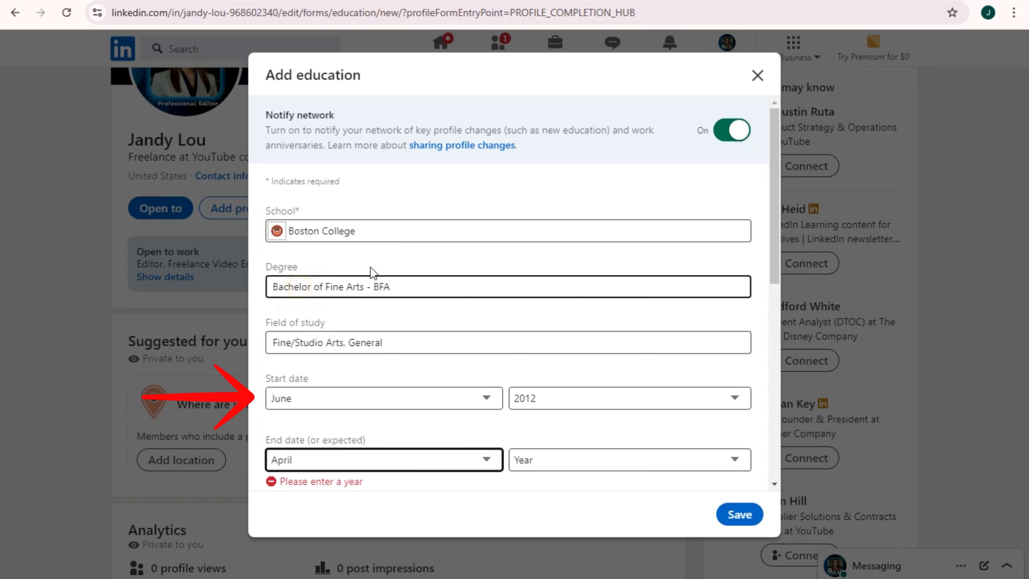
{"action": "left_click", "coordinate": [587, 460]}
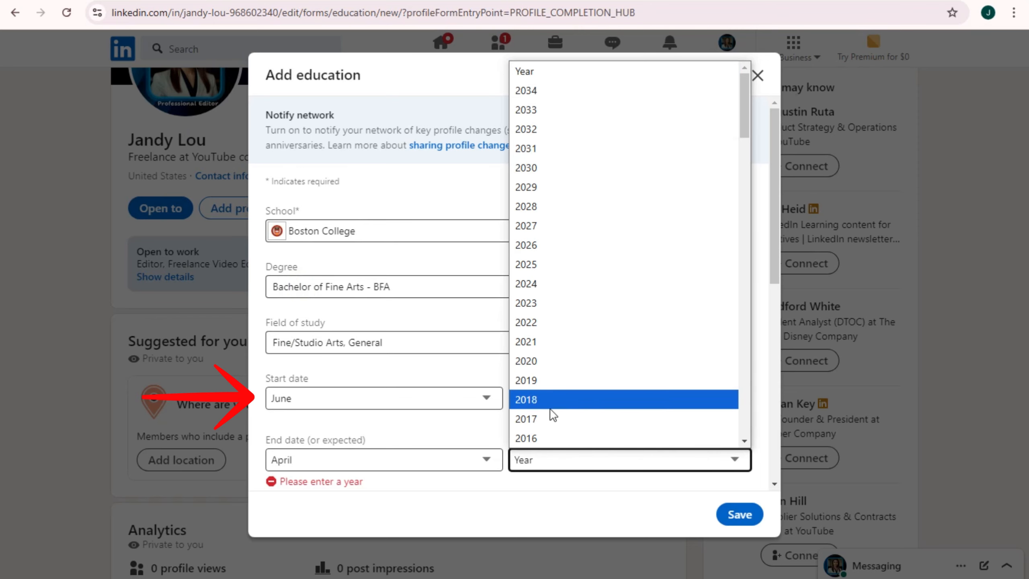
{"action": "scroll", "coordinate": [551, 418], "scroll_direction": "down", "scroll_amount": 7}
{"action": "scroll", "coordinate": [551, 422], "scroll_direction": "down", "scroll_amount": 8}
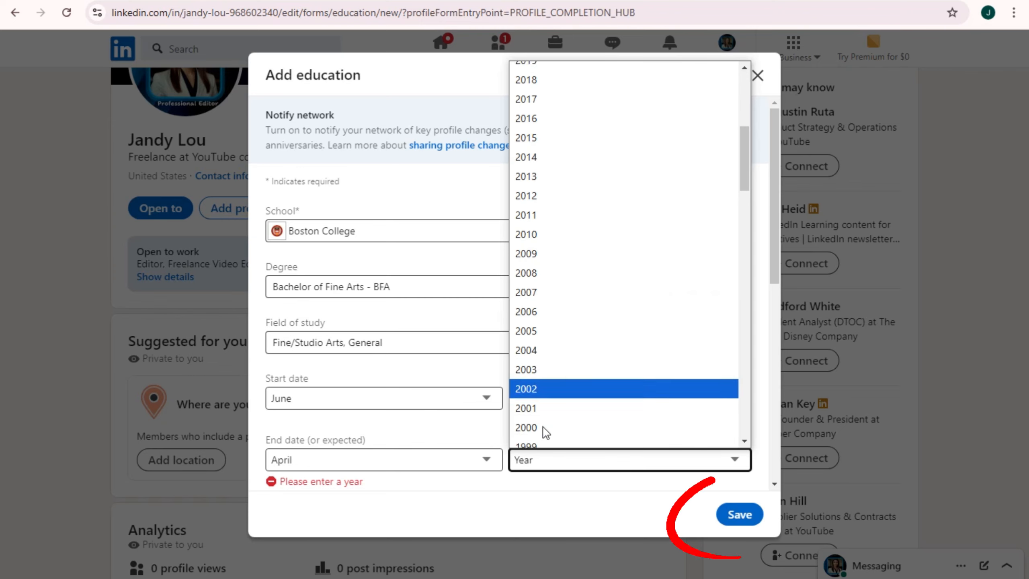
{"action": "scroll", "coordinate": [540, 317], "scroll_direction": "up", "scroll_amount": 12}
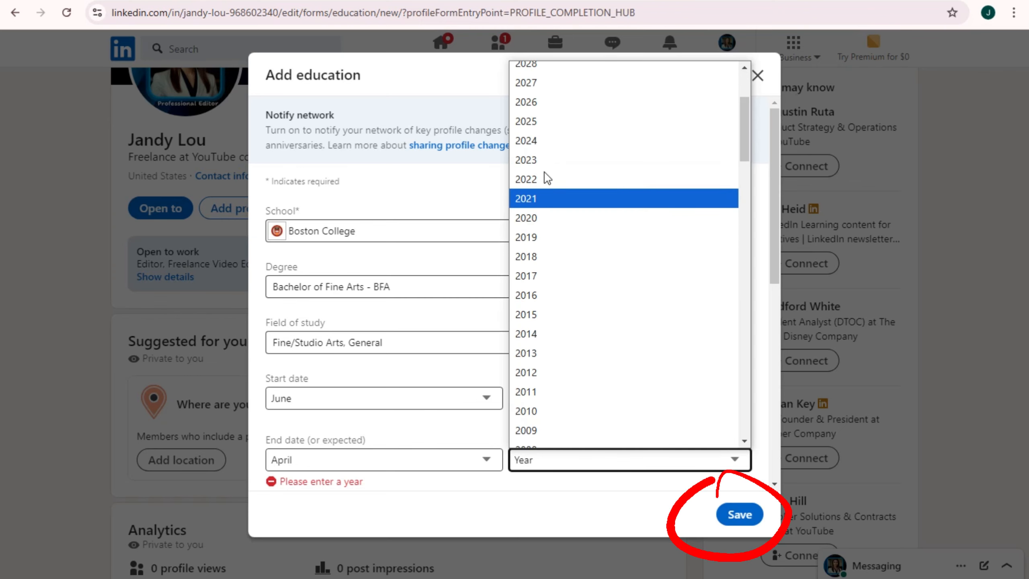
{"action": "left_click", "coordinate": [550, 351]}
{"action": "left_click", "coordinate": [723, 518]}
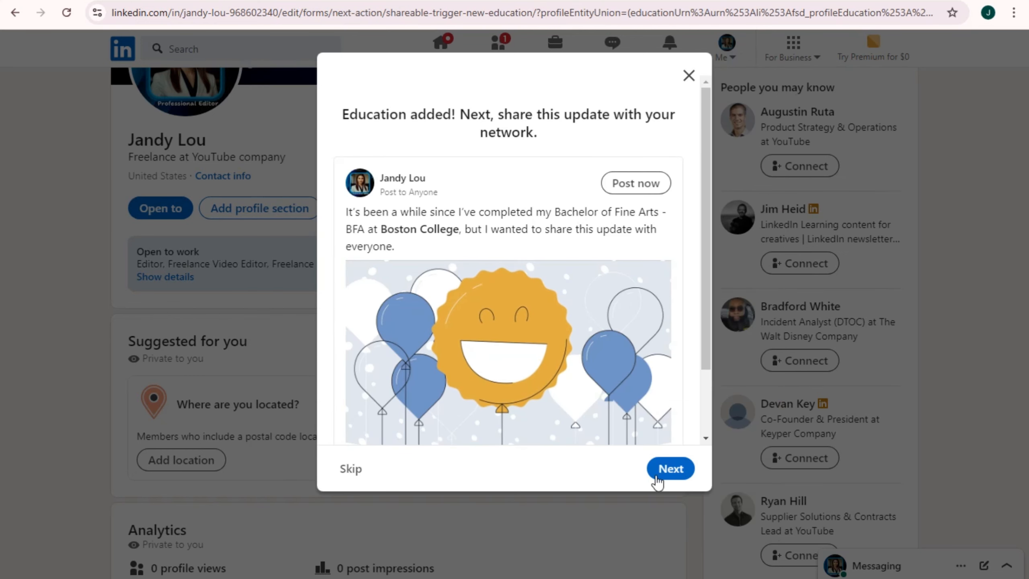
Post the Boston College education update and skip the Boston College connection suggestions
{"action": "scroll", "coordinate": [563, 365], "scroll_direction": "down", "scroll_amount": 1}
{"action": "scroll", "coordinate": [563, 365], "scroll_direction": "down", "scroll_amount": 2}
{"action": "scroll", "coordinate": [563, 366], "scroll_direction": "up", "scroll_amount": 2}
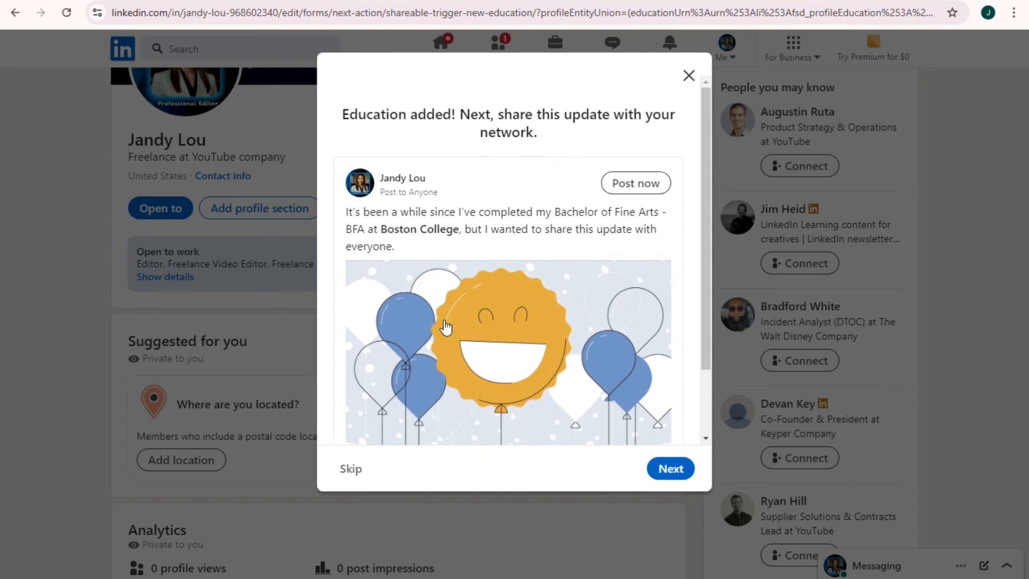
{"action": "scroll", "coordinate": [555, 283], "scroll_direction": "down", "scroll_amount": 2}
{"action": "left_click", "coordinate": [669, 470]}
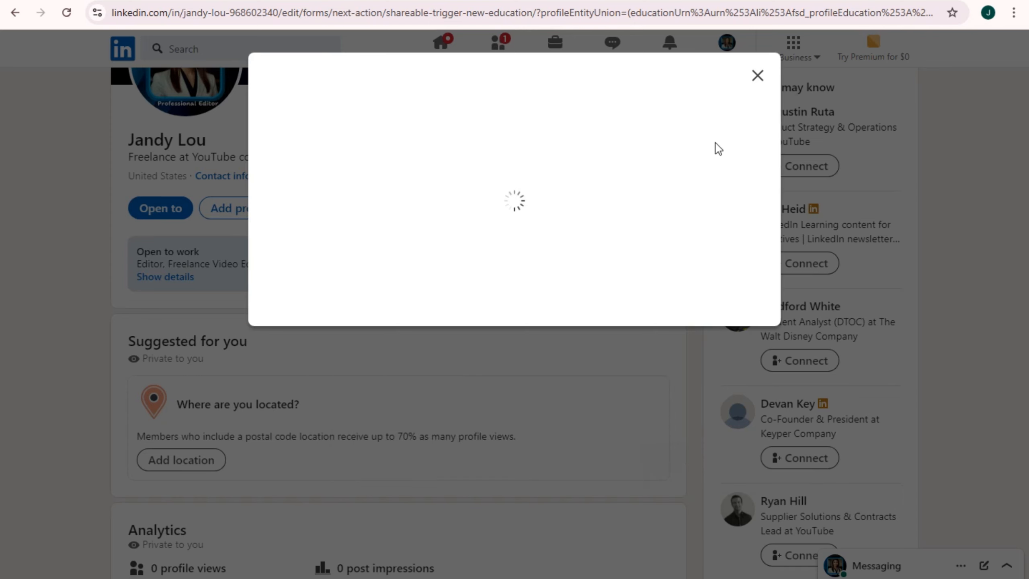
{"action": "scroll", "coordinate": [751, 444], "scroll_direction": "down", "scroll_amount": 3}
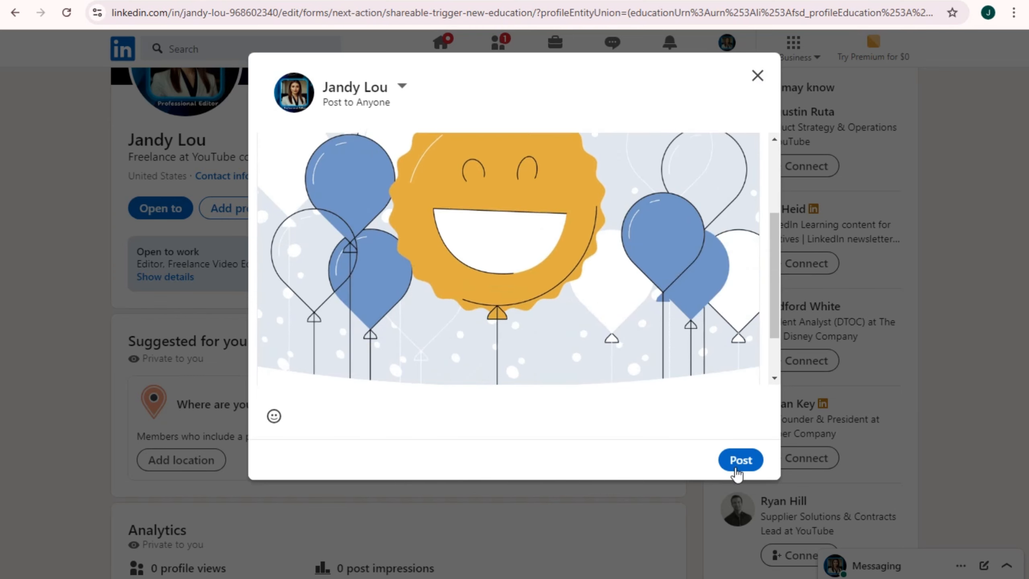
{"action": "left_click", "coordinate": [737, 461]}
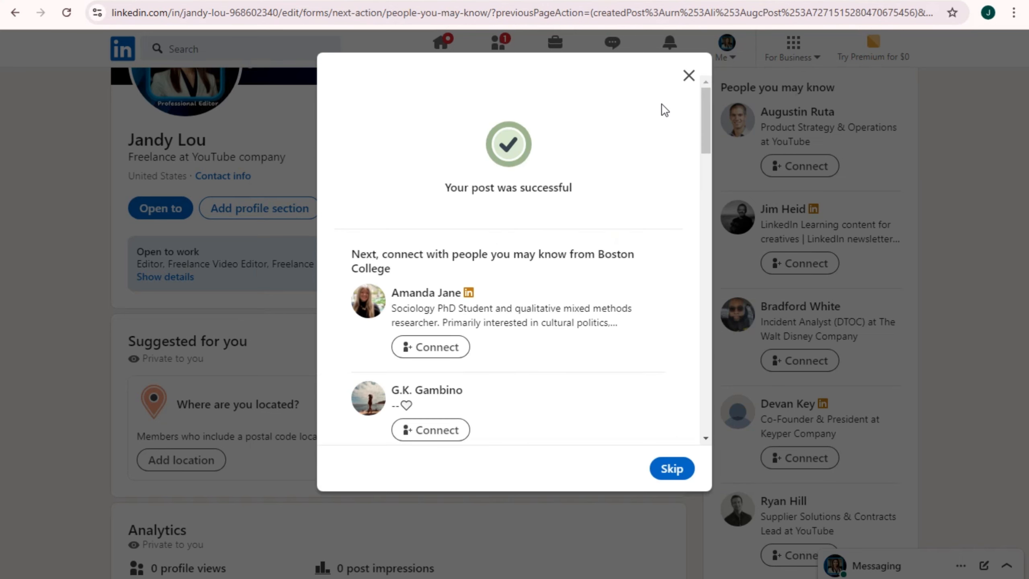
{"action": "left_click", "coordinate": [672, 468]}
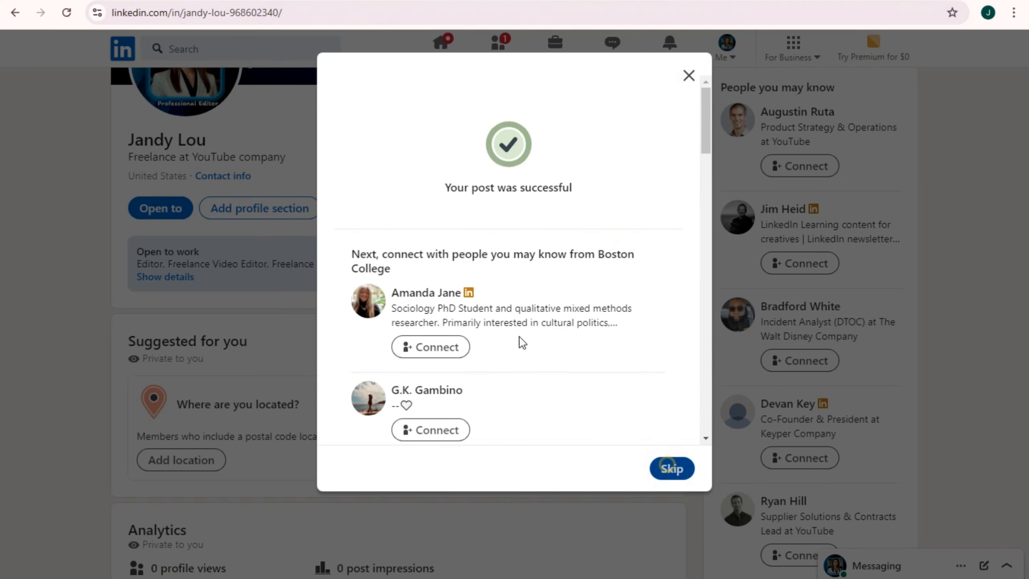
Open a new position form from the Core profile sections
{"action": "scroll", "coordinate": [434, 350], "scroll_direction": "down", "scroll_amount": 8}
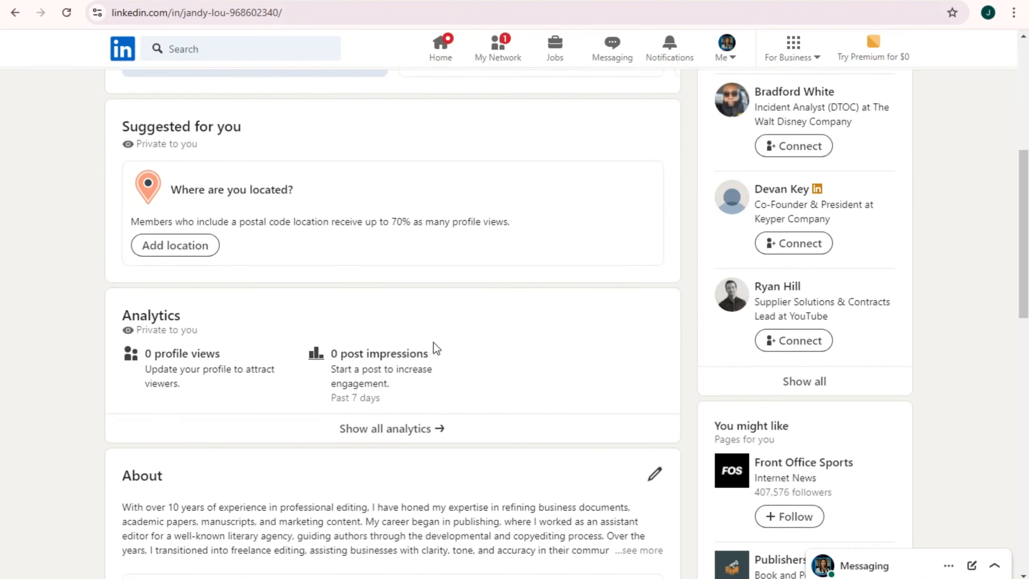
{"action": "scroll", "coordinate": [443, 333], "scroll_direction": "up", "scroll_amount": 3}
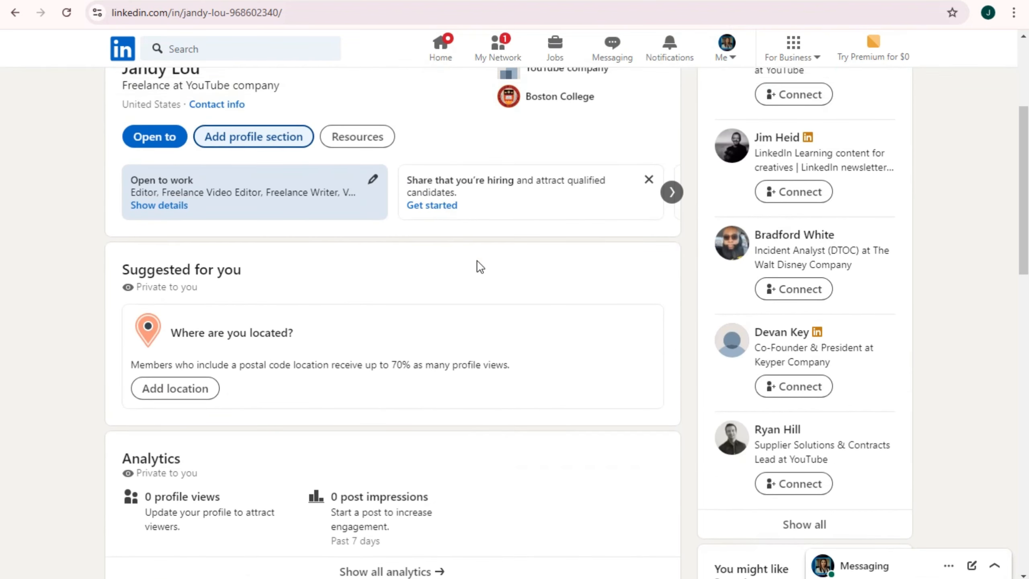
{"action": "scroll", "coordinate": [478, 267], "scroll_direction": "down", "scroll_amount": 3}
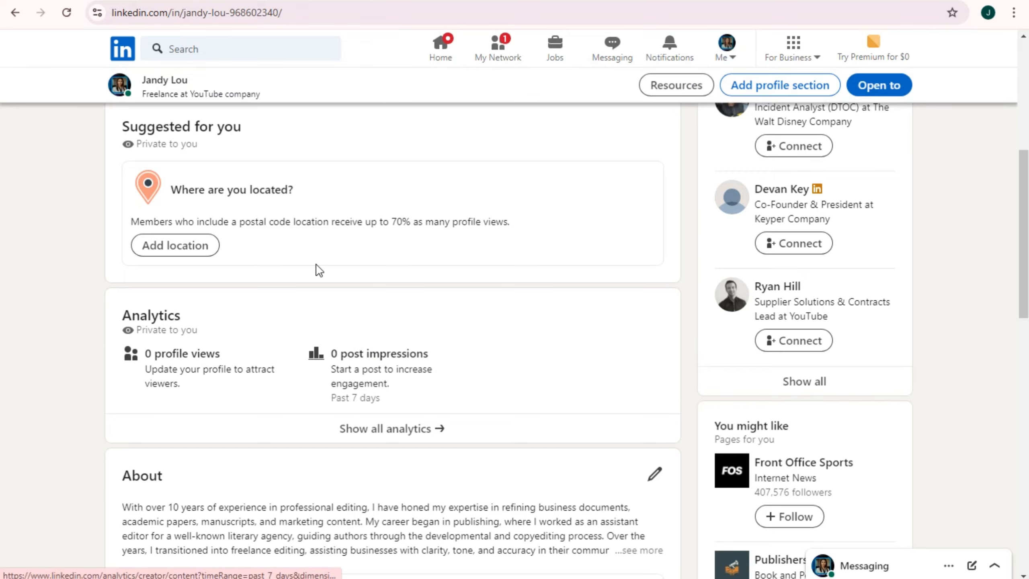
{"action": "scroll", "coordinate": [314, 248], "scroll_direction": "up", "scroll_amount": 5}
{"action": "left_click", "coordinate": [274, 198]}
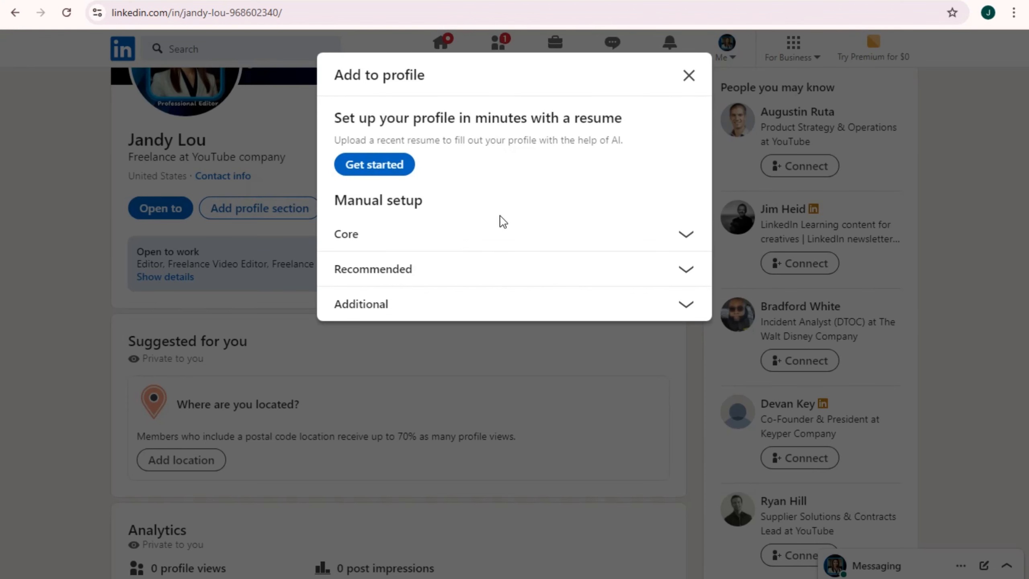
{"action": "left_click", "coordinate": [684, 234]}
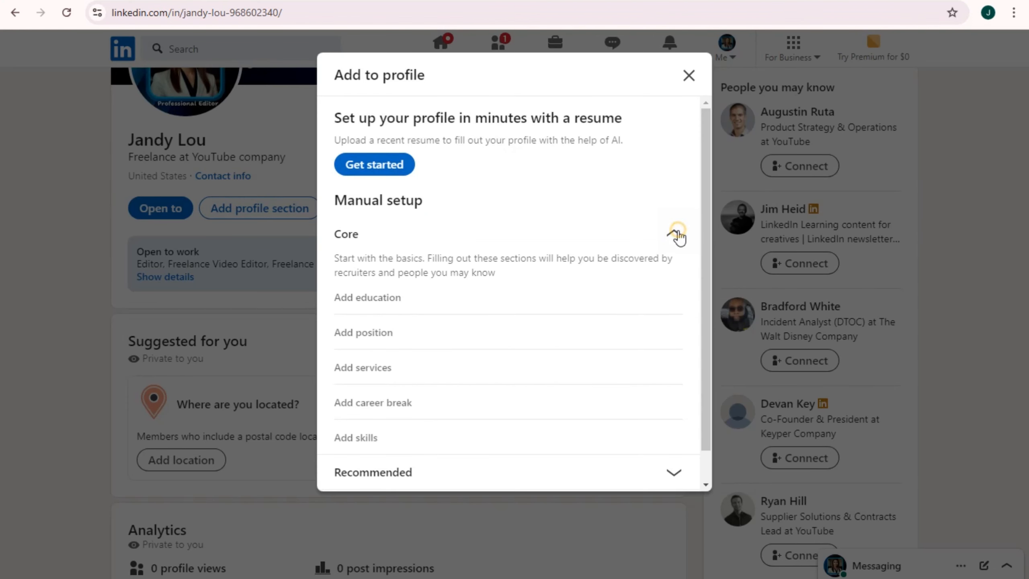
{"action": "scroll", "coordinate": [361, 324], "scroll_direction": "down", "scroll_amount": 1}
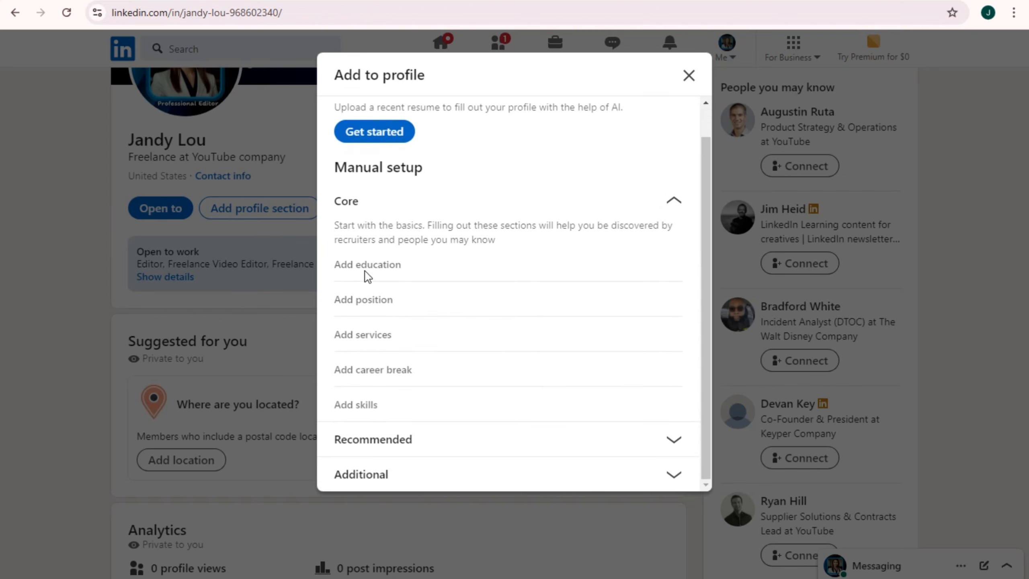
{"action": "left_click", "coordinate": [383, 305]}
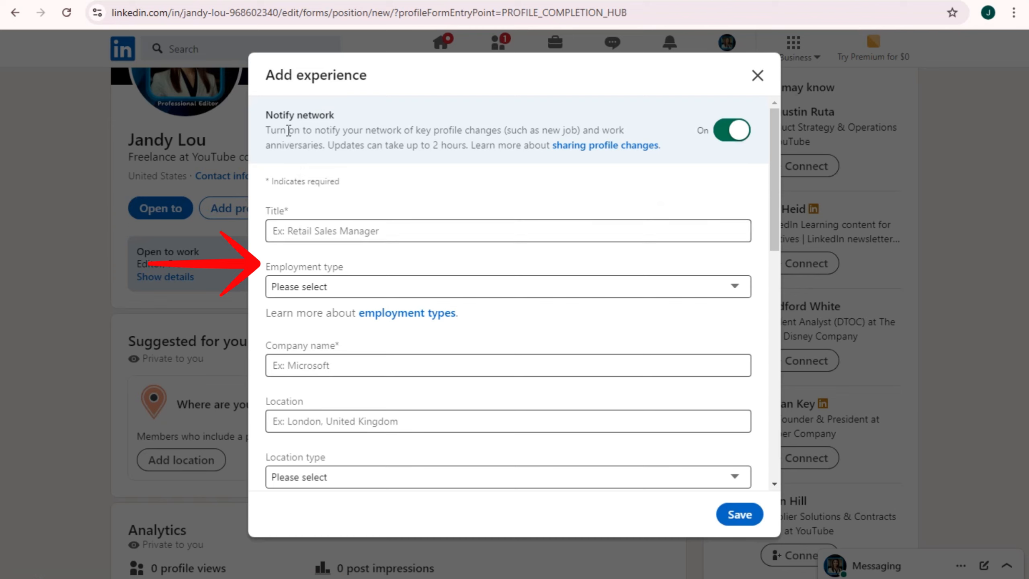
{"action": "left_click_drag", "start_coordinate": [274, 132], "coordinate": [551, 144]}
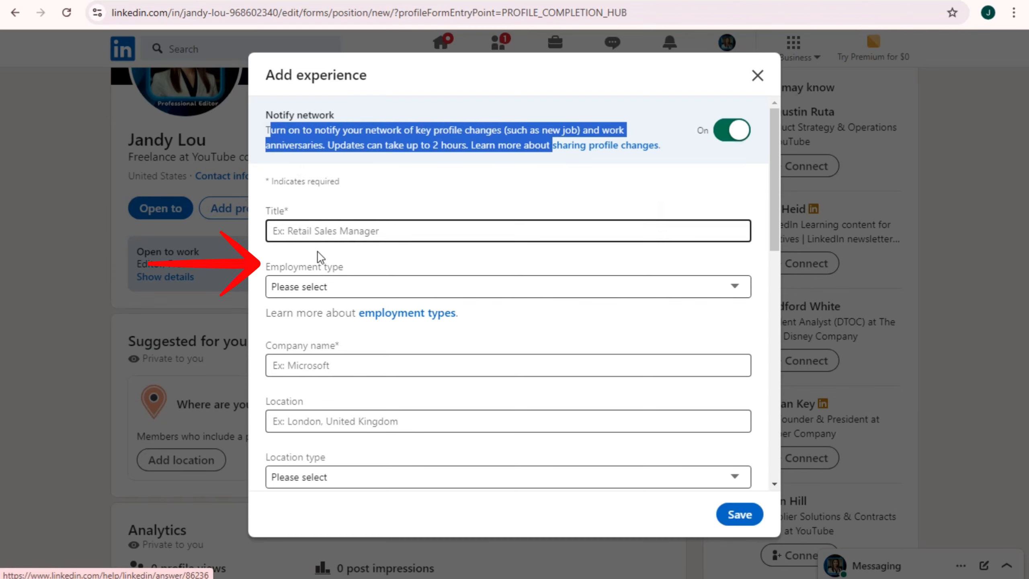
Enter title Voice Over Artist, employment type Full-time, and company Artist First
{"action": "left_click", "coordinate": [313, 235]}
{"action": "type", "text": "V"}
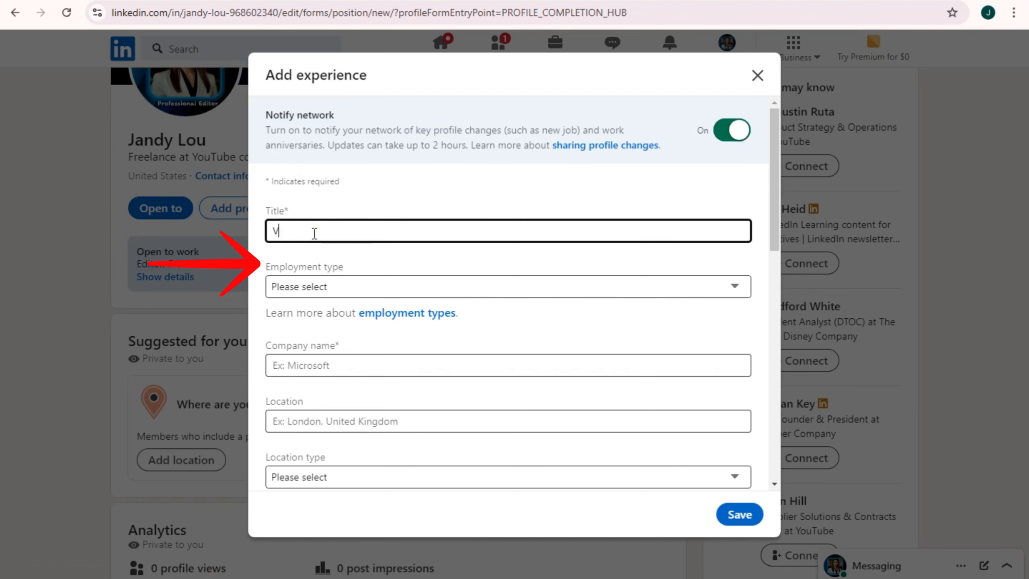
{"action": "type", "text": "oice"}
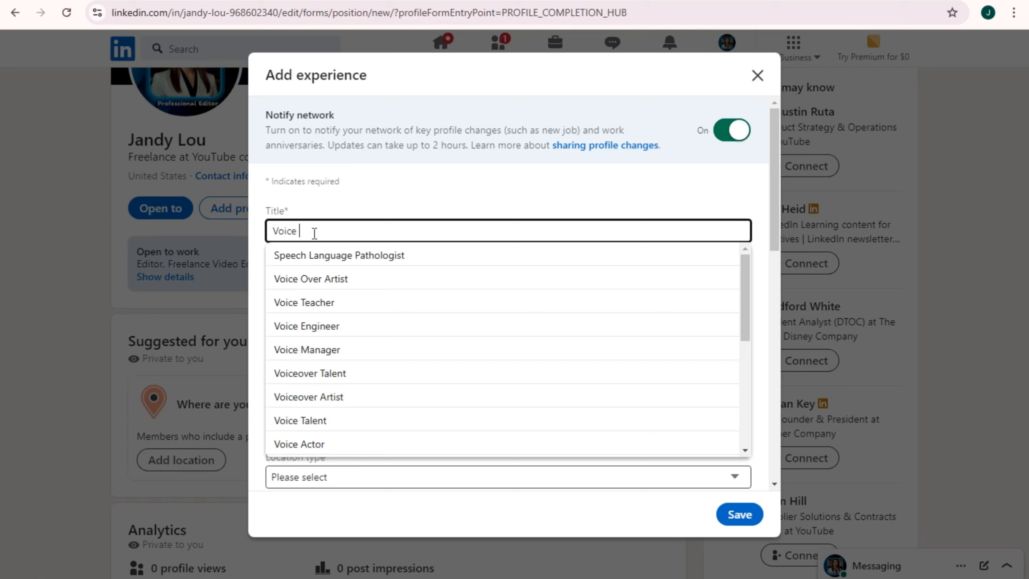
{"action": "left_click", "coordinate": [330, 280]}
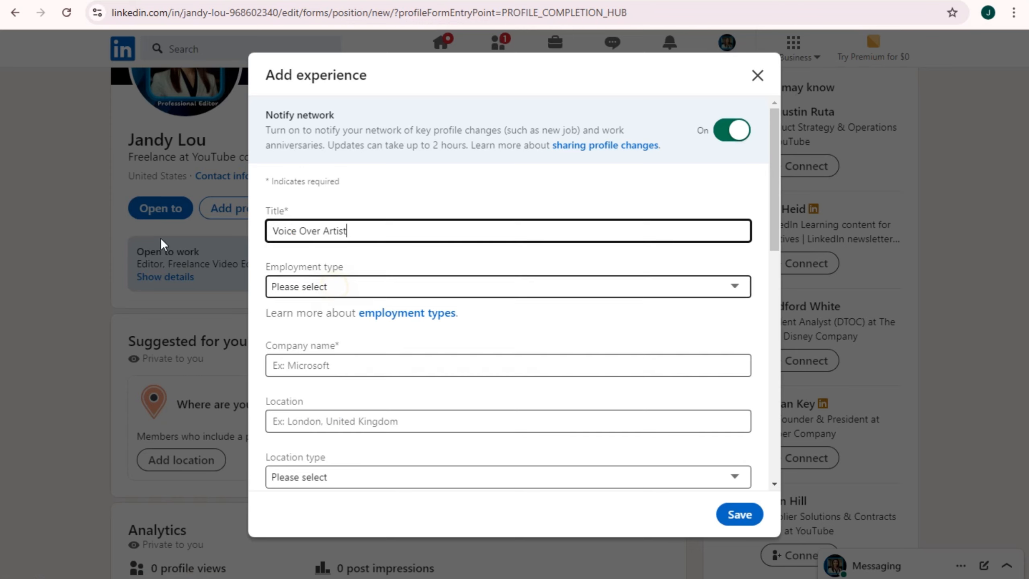
{"action": "left_click", "coordinate": [382, 287]}
{"action": "left_click", "coordinate": [323, 333]}
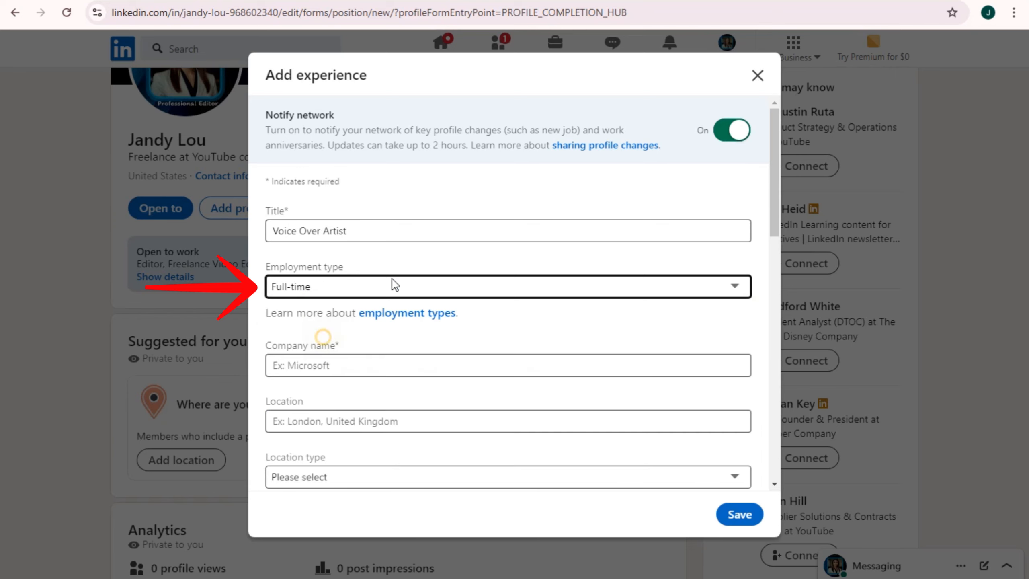
{"action": "left_click", "coordinate": [384, 363]}
{"action": "type", "text": "A"}
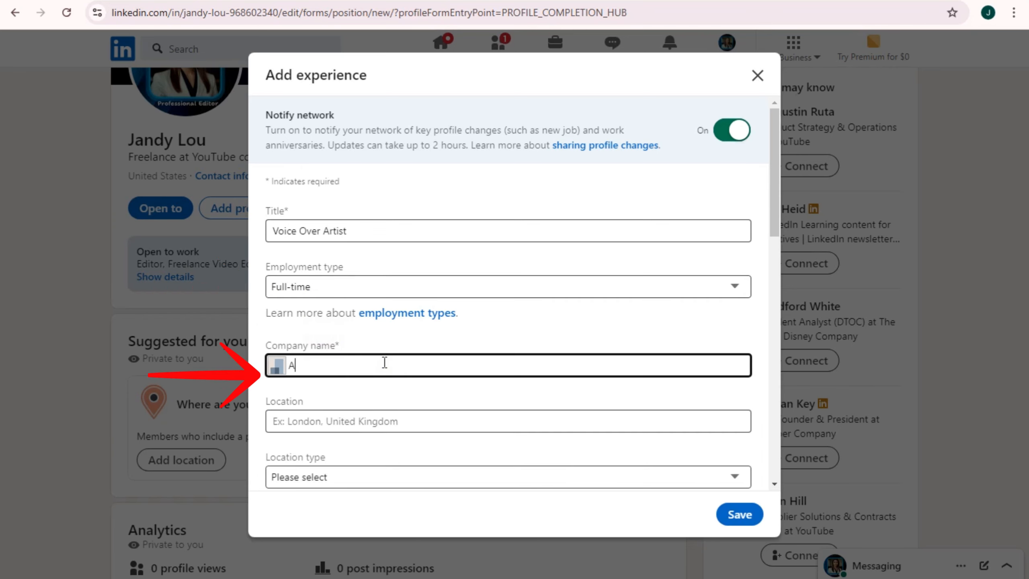
{"action": "type", "text": "rtist Co"}
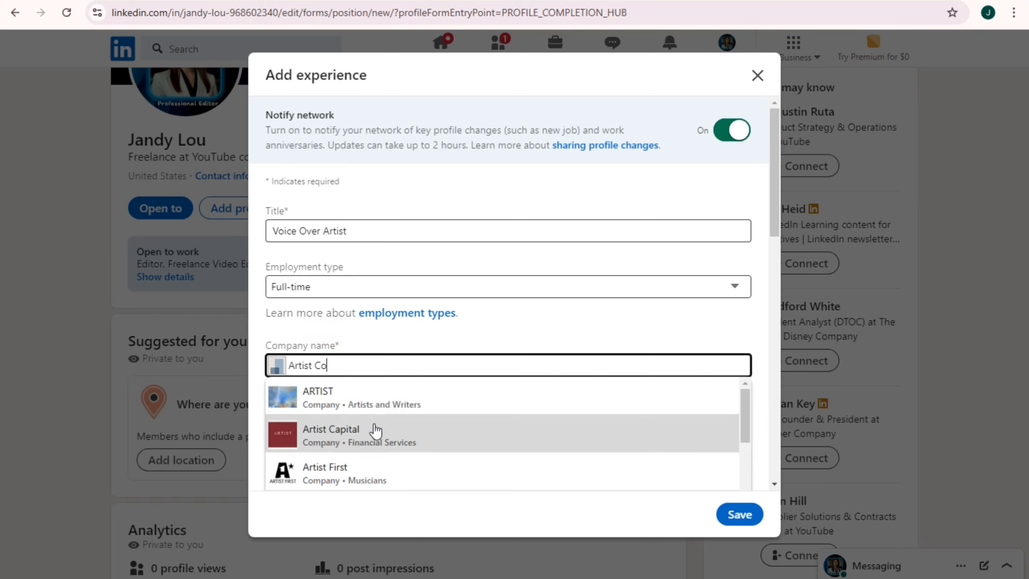
{"action": "left_click", "coordinate": [372, 464]}
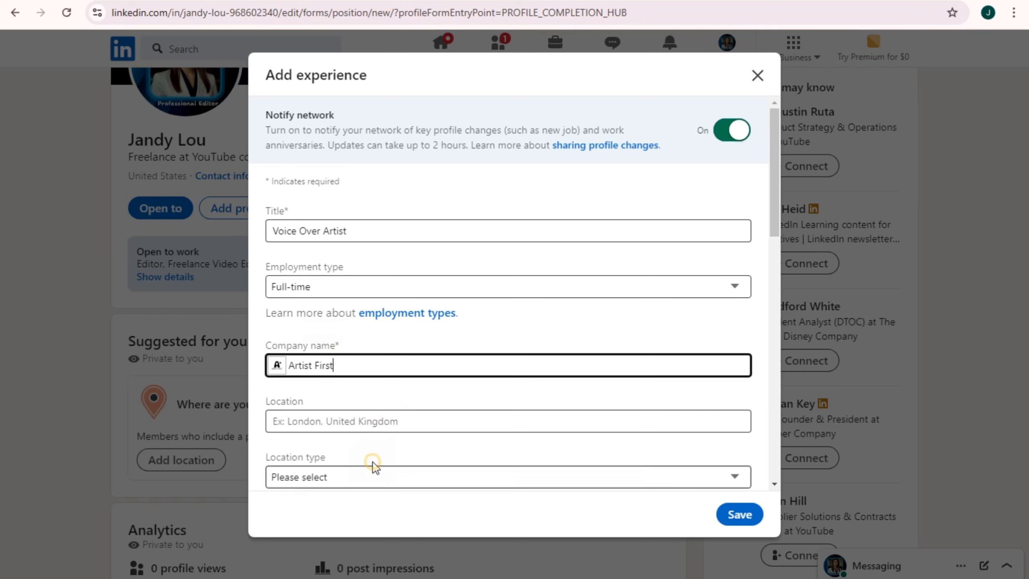
Set the location to Brisbane, Queensland, Australia with location type On-site
{"action": "left_click", "coordinate": [364, 421]}
{"action": "type", "text": "brisba"}
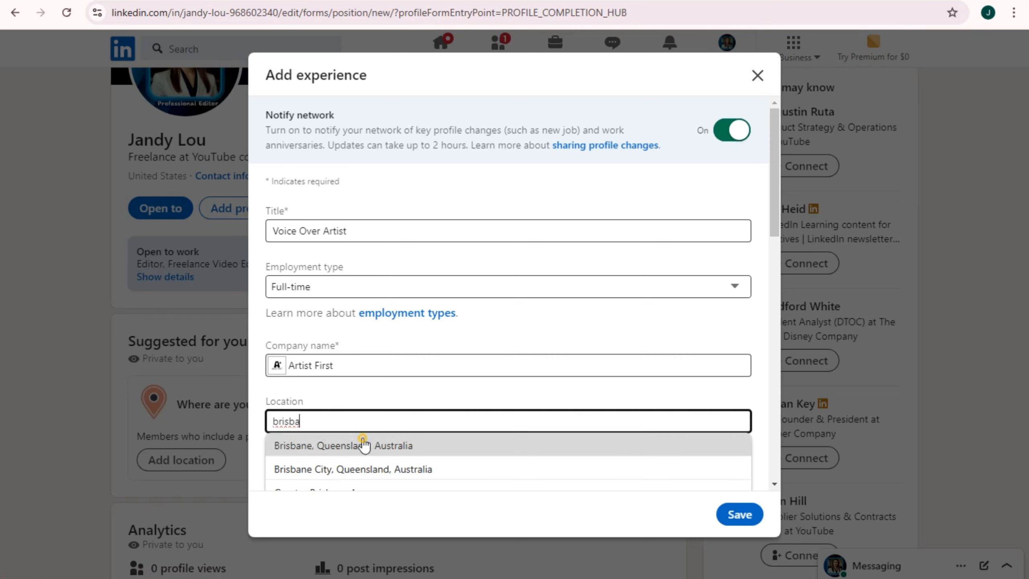
{"action": "left_click", "coordinate": [361, 444]}
{"action": "left_click", "coordinate": [362, 477]}
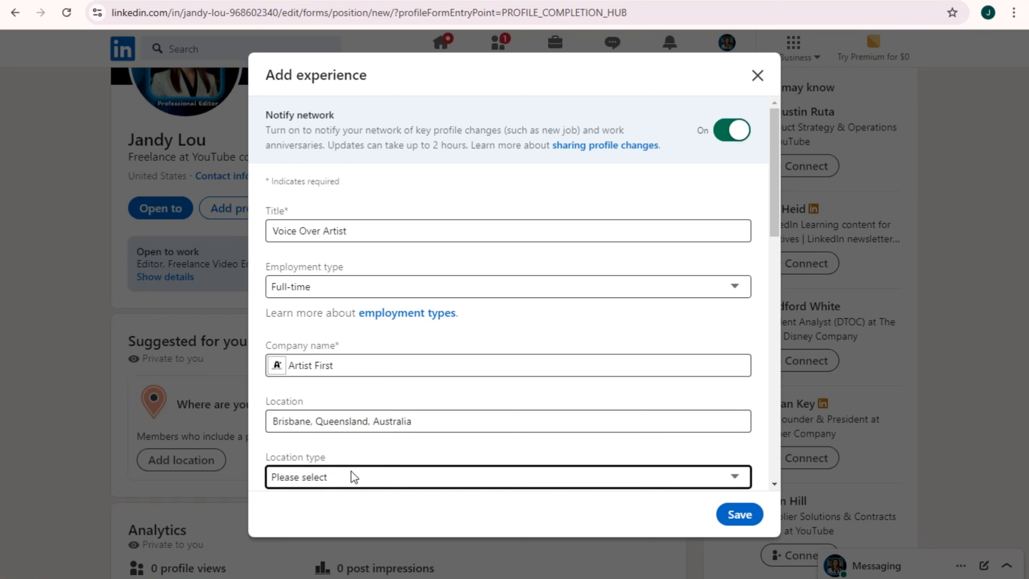
{"action": "left_click", "coordinate": [353, 477]}
{"action": "left_click", "coordinate": [315, 526]}
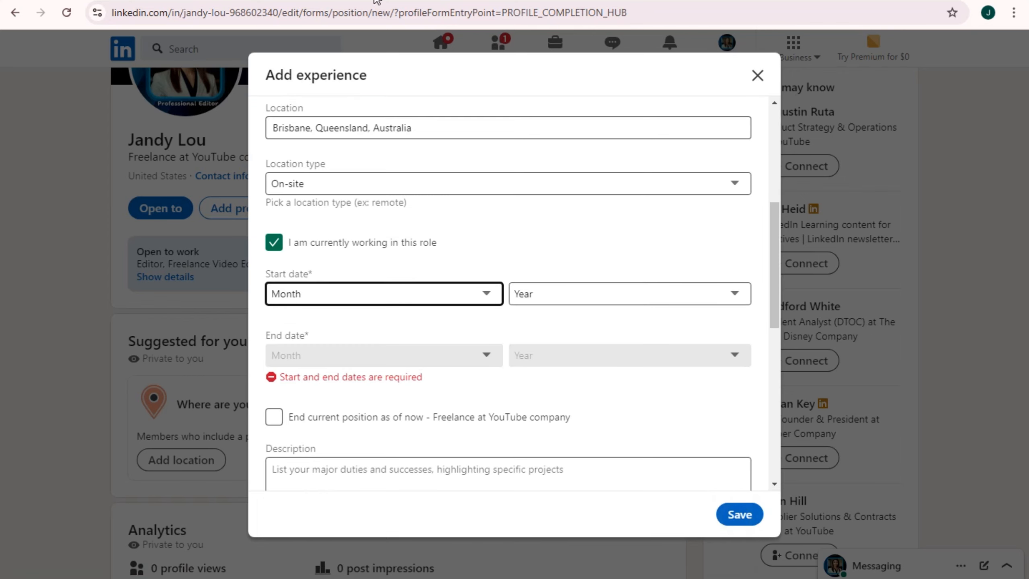
{"action": "left_click", "coordinate": [321, 361]}
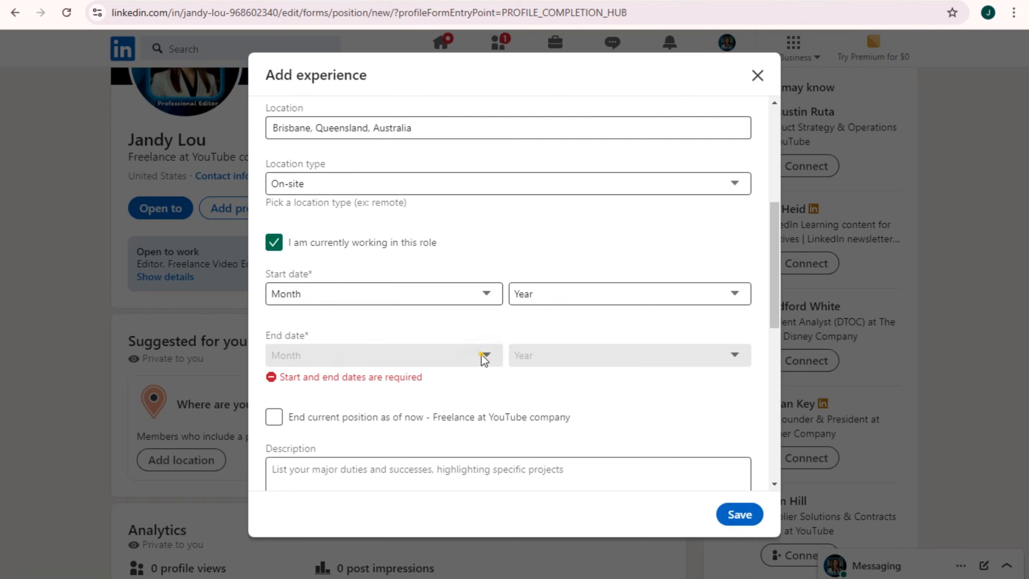
Mark the role as not current and date it January 2014 to February 2017
{"action": "left_click", "coordinate": [340, 294]}
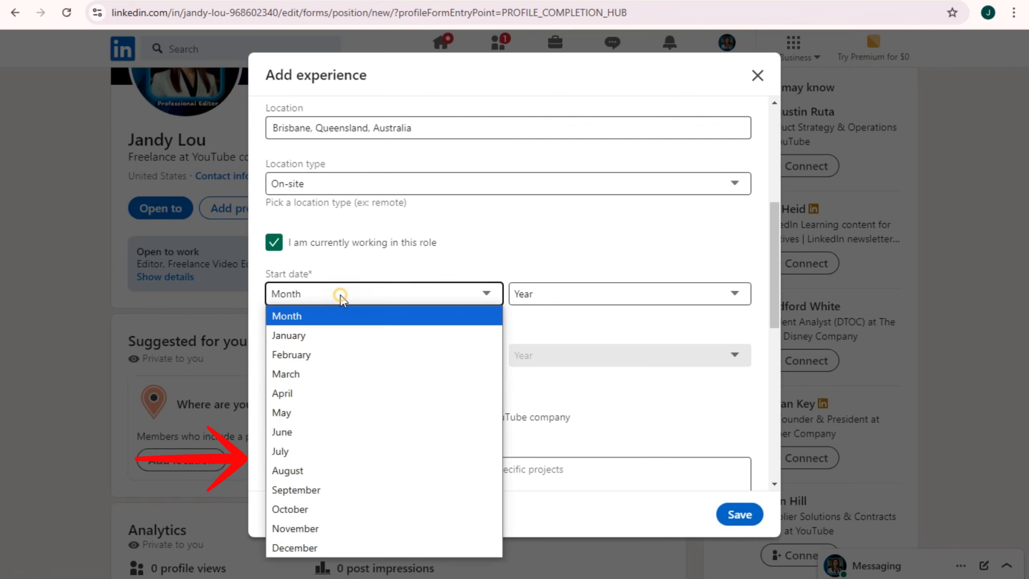
{"action": "left_click", "coordinate": [320, 335]}
{"action": "left_click", "coordinate": [594, 292]}
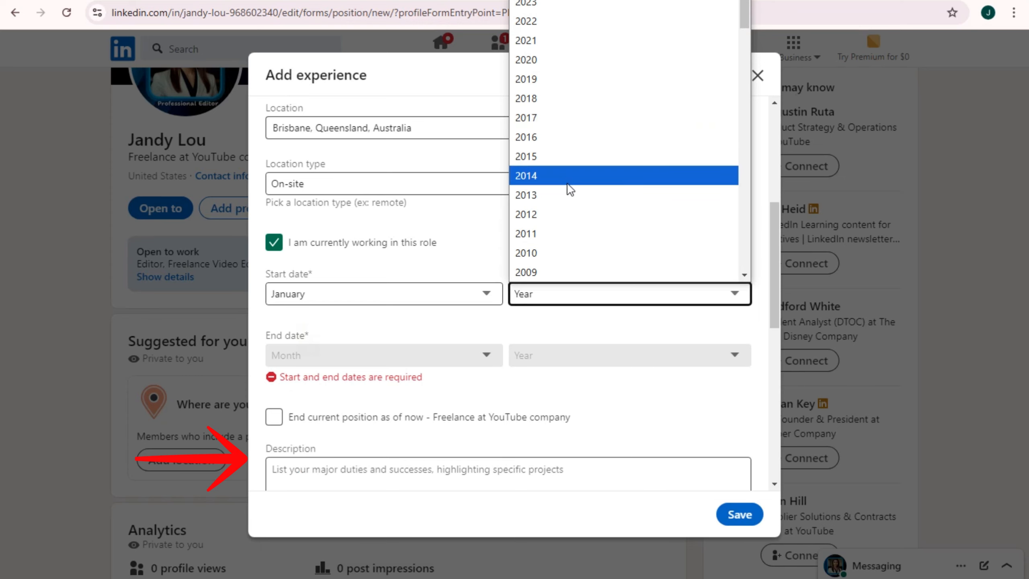
{"action": "left_click", "coordinate": [273, 246]}
{"action": "left_click", "coordinate": [544, 297]}
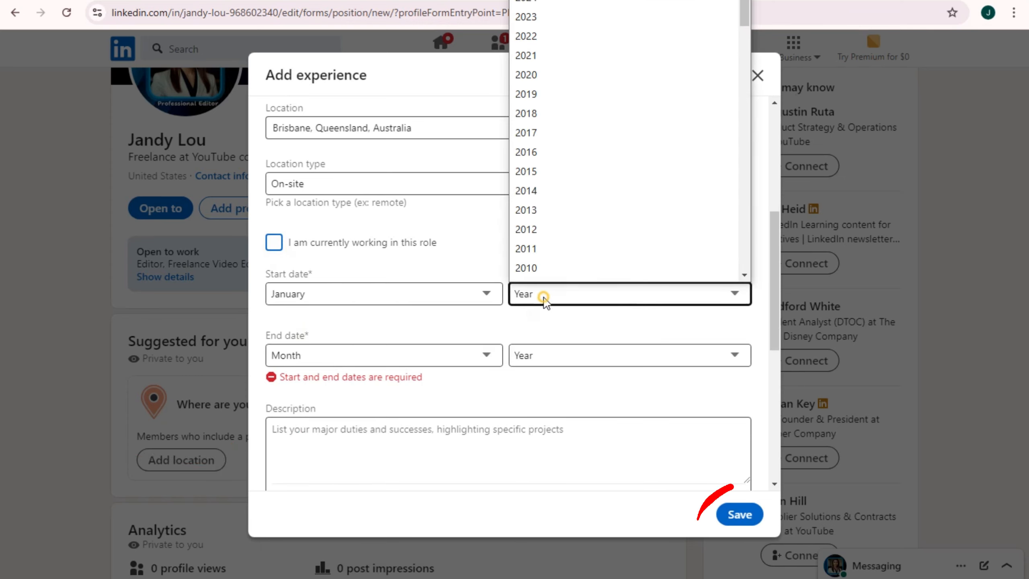
{"action": "left_click", "coordinate": [551, 190]}
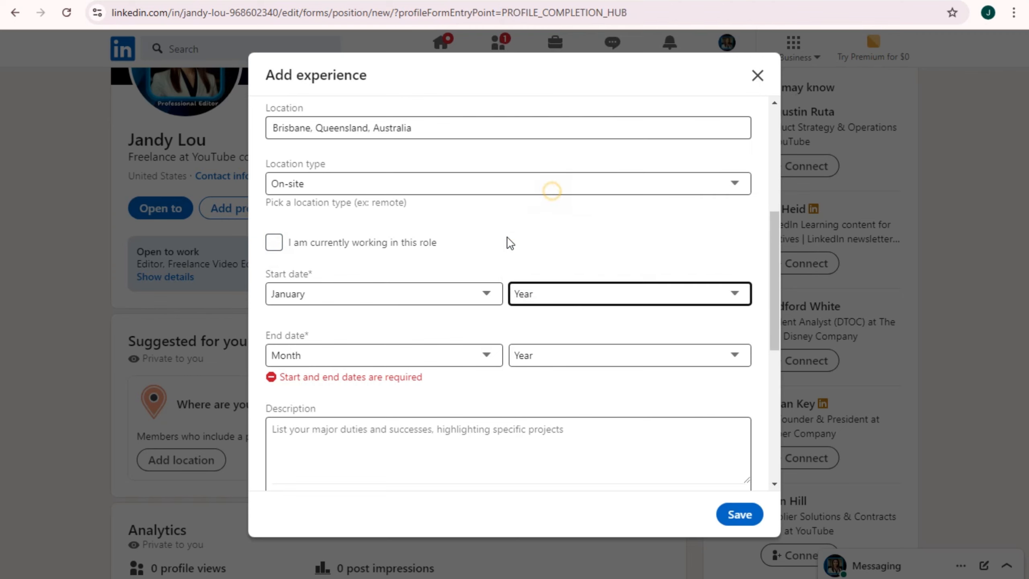
{"action": "left_click", "coordinate": [384, 357]}
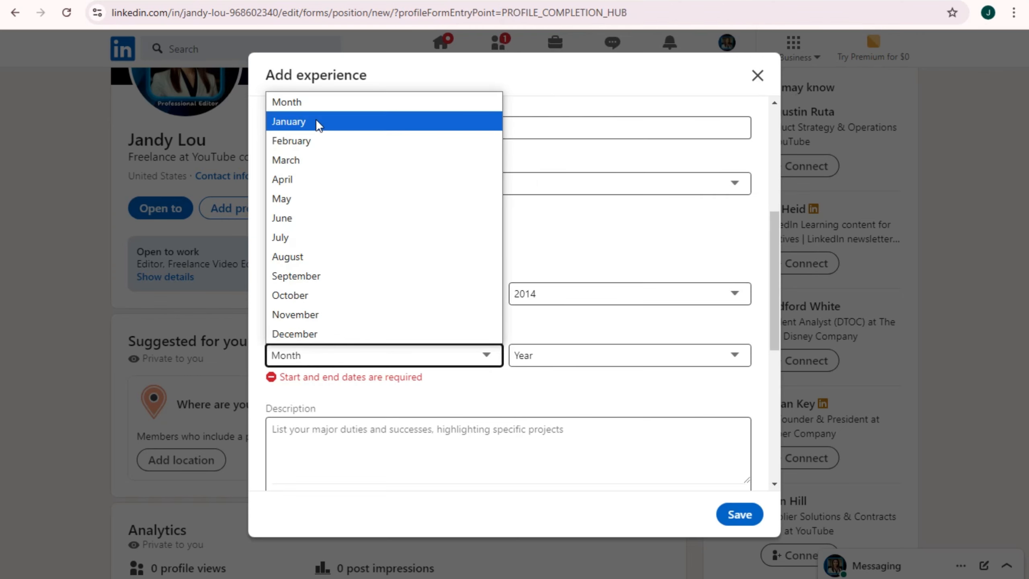
{"action": "left_click", "coordinate": [317, 141]}
{"action": "left_click", "coordinate": [618, 355]}
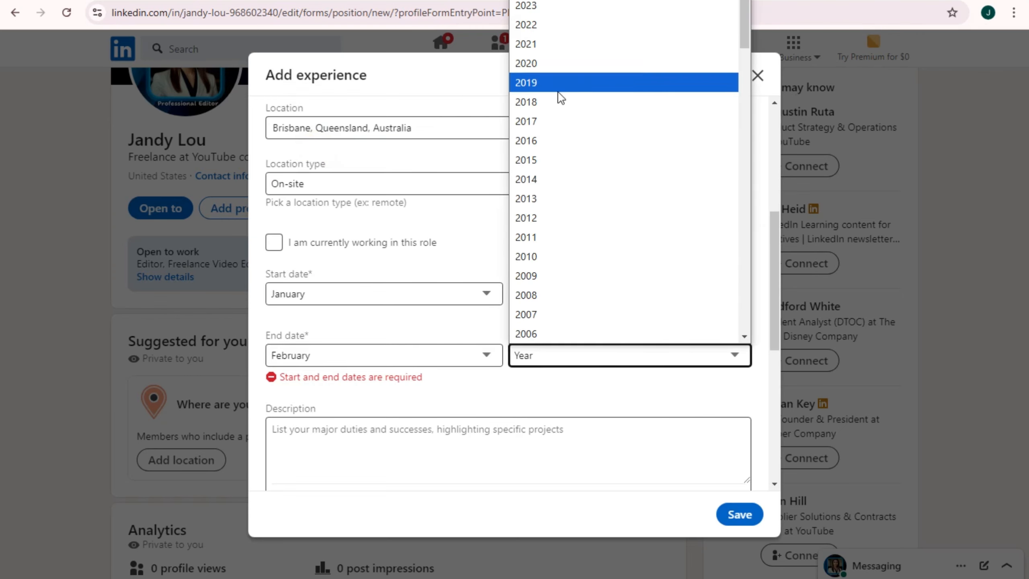
{"action": "left_click", "coordinate": [552, 118]}
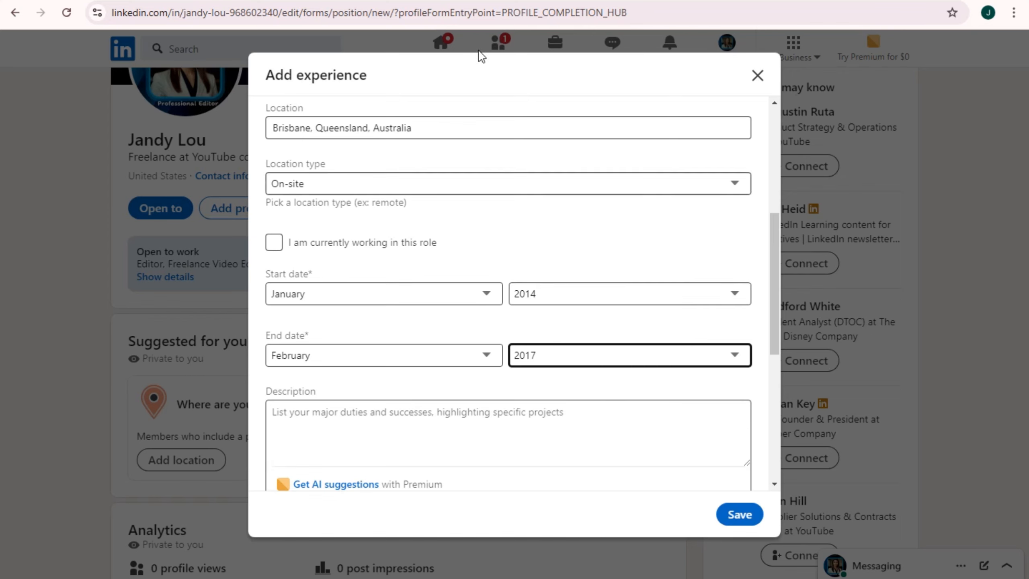
{"action": "scroll", "coordinate": [551, 369], "scroll_direction": "up", "scroll_amount": 6}
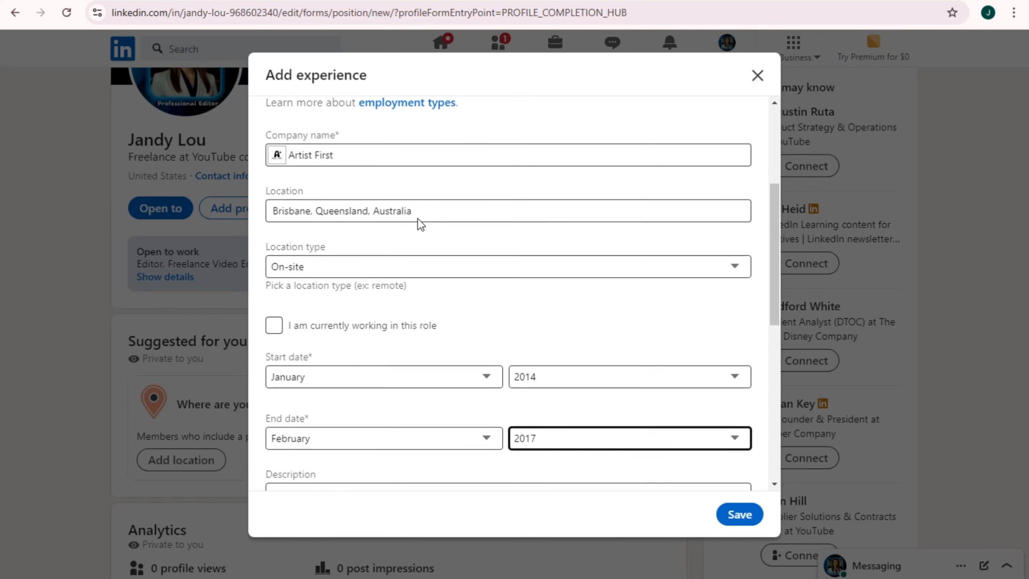
Save the Voice Over Artist experience, skip suggestions, and answer No, found via Company website
{"action": "left_click", "coordinate": [744, 515]}
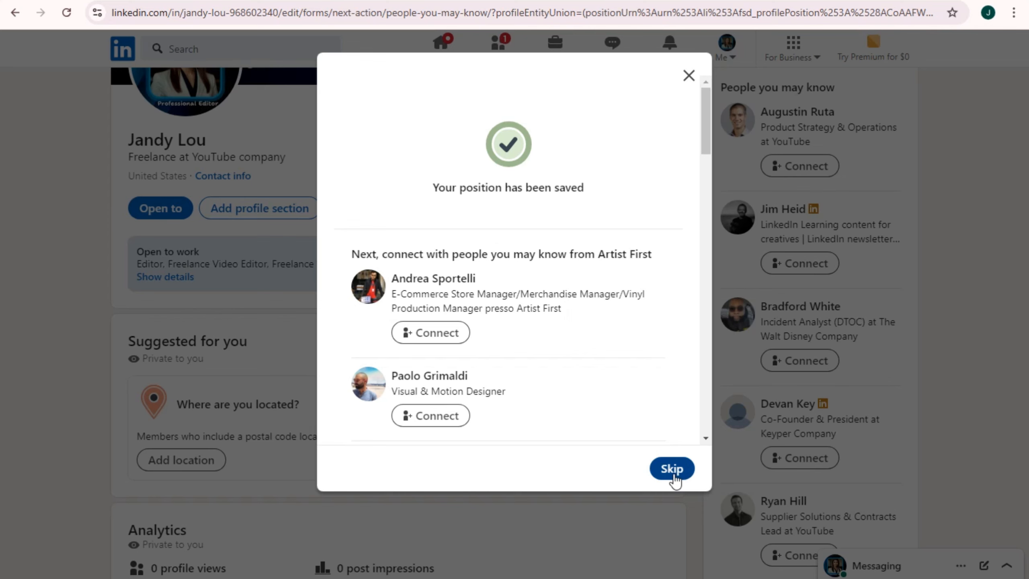
{"action": "left_click", "coordinate": [672, 470]}
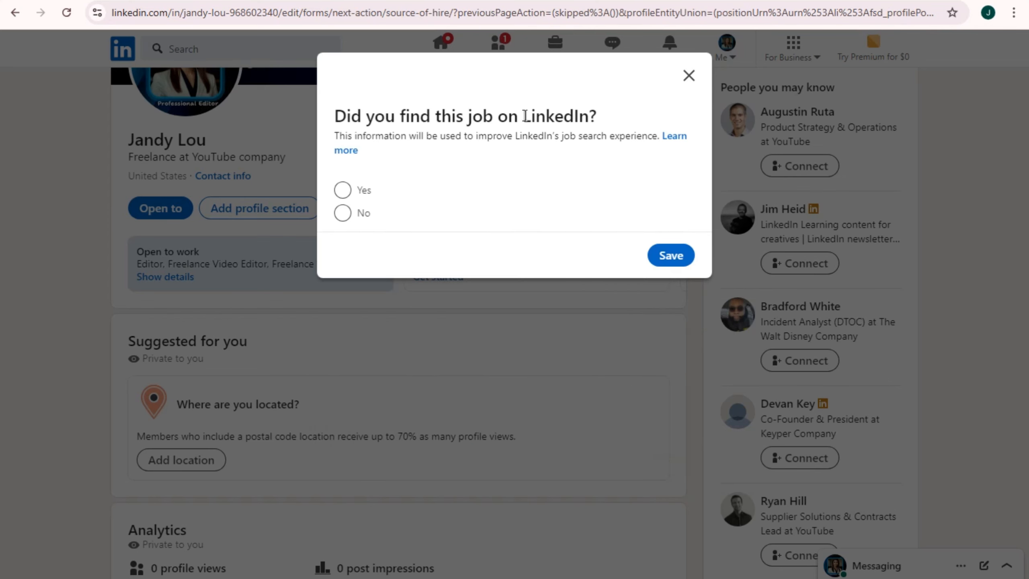
{"action": "left_click", "coordinate": [343, 214]}
{"action": "left_click", "coordinate": [624, 275]}
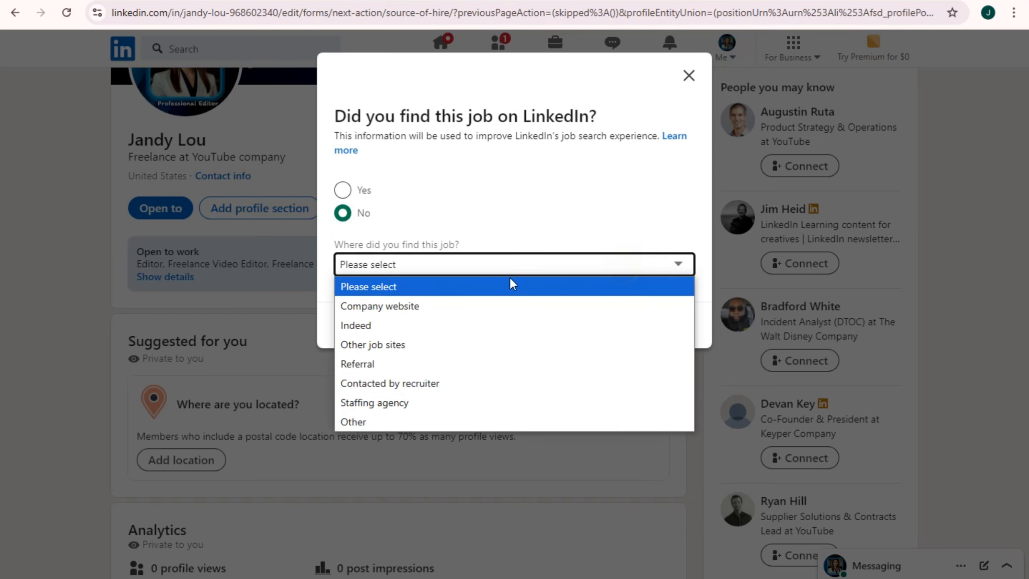
{"action": "left_click", "coordinate": [387, 306]}
{"action": "left_click", "coordinate": [667, 325]}
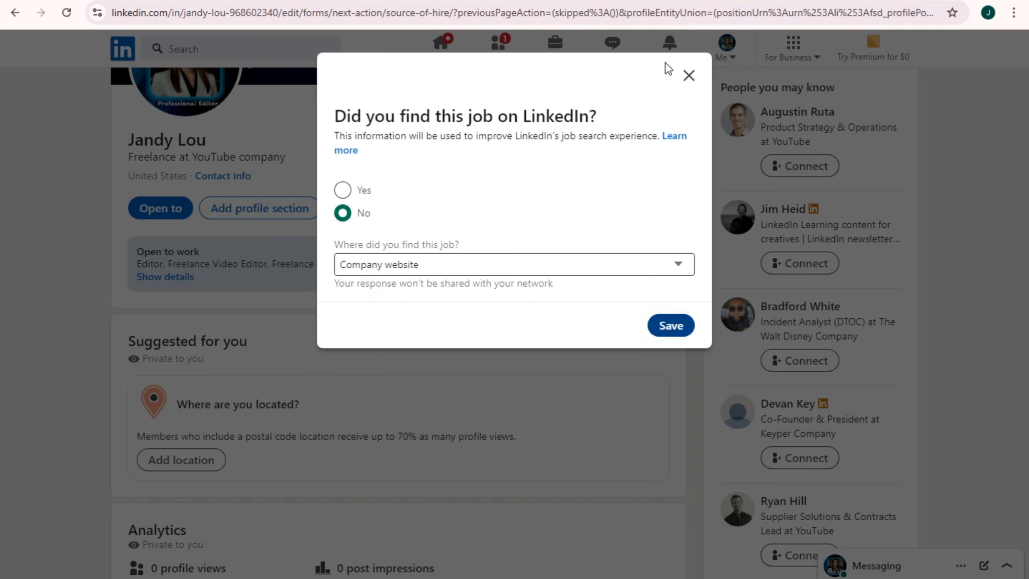
{"action": "left_click", "coordinate": [689, 78]}
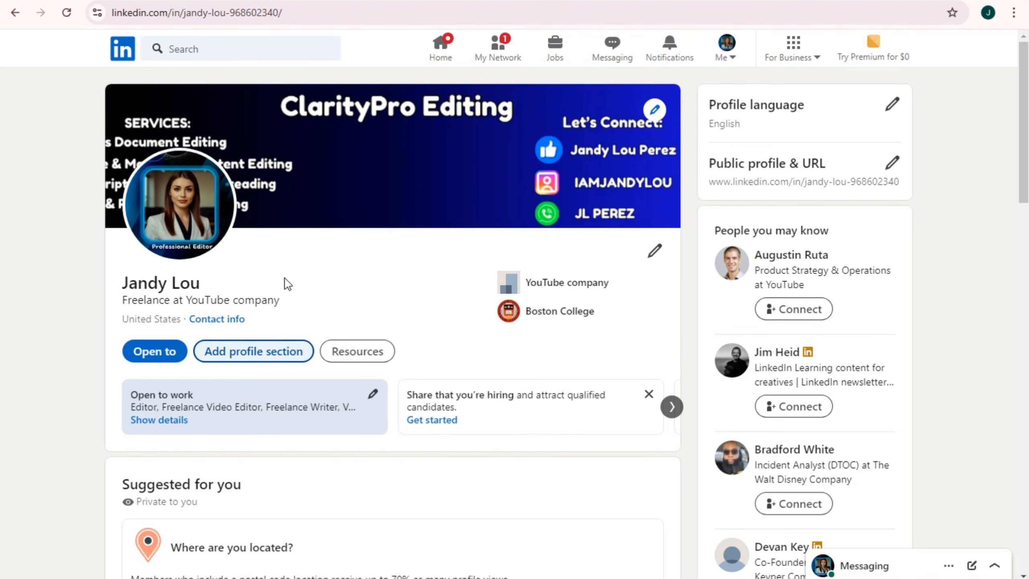
Choose Add services under Core sections and continue past the How it works dialog
{"action": "scroll", "coordinate": [329, 361], "scroll_direction": "down", "scroll_amount": 5}
{"action": "scroll", "coordinate": [340, 338], "scroll_direction": "up", "scroll_amount": 3}
{"action": "left_click", "coordinate": [273, 216]}
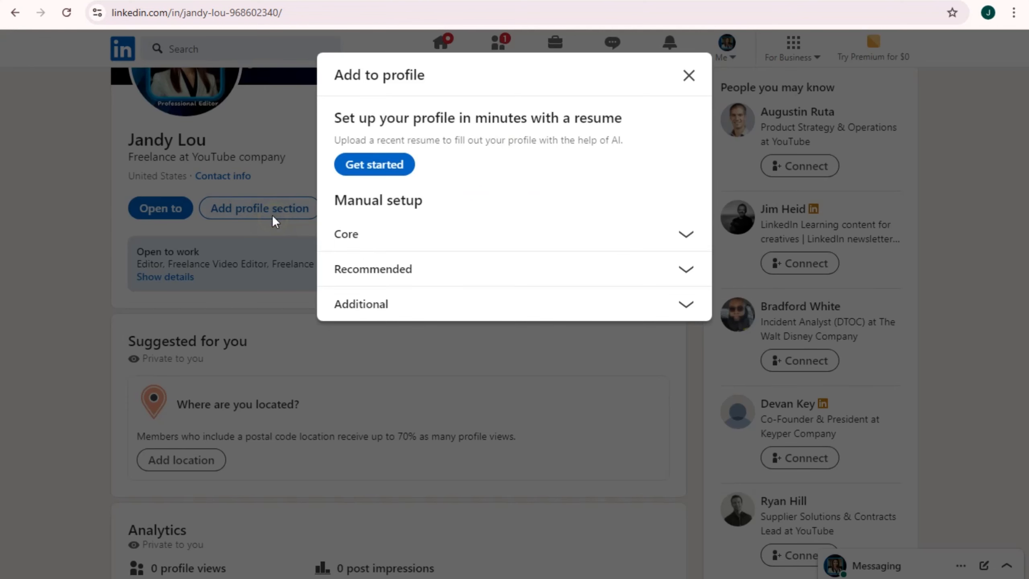
{"action": "left_click", "coordinate": [651, 238]}
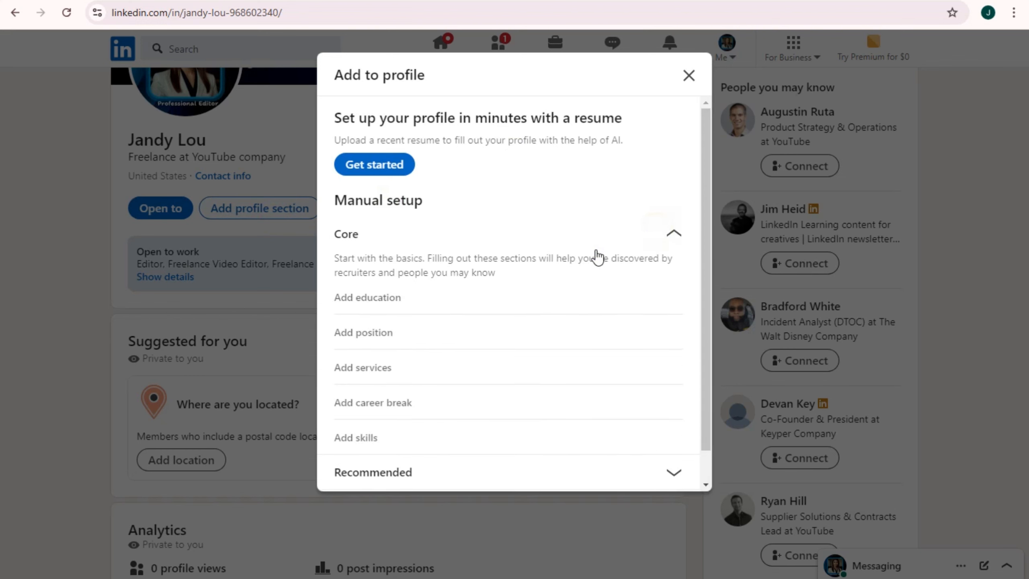
{"action": "scroll", "coordinate": [390, 356], "scroll_direction": "down", "scroll_amount": 1}
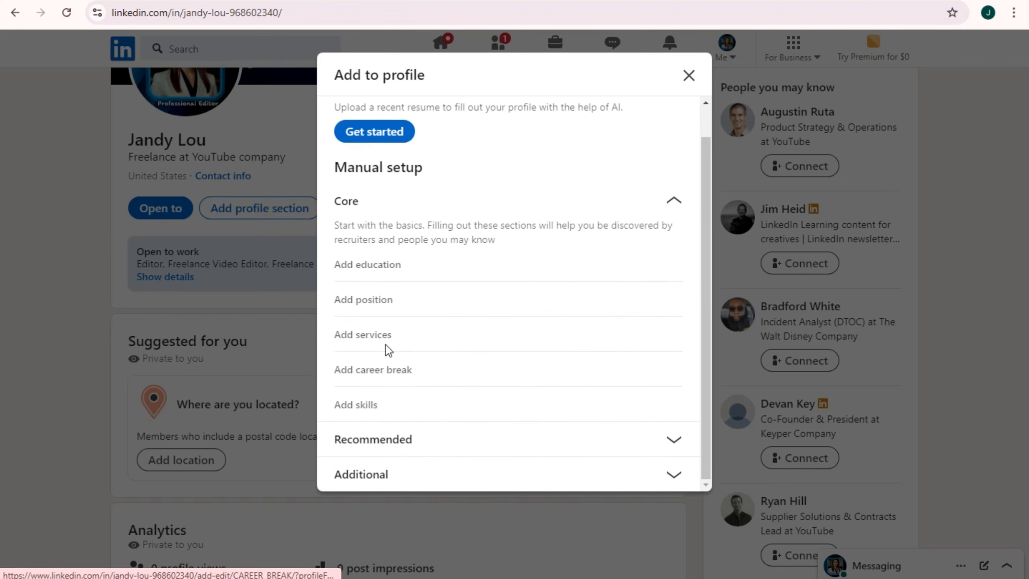
{"action": "left_click", "coordinate": [386, 337]}
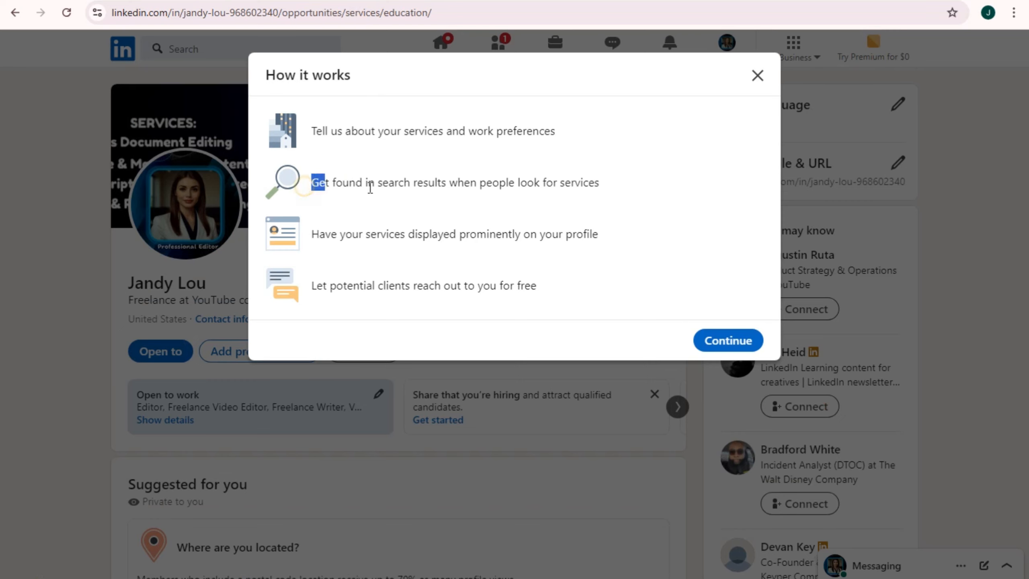
{"action": "left_click_drag", "start_coordinate": [370, 188], "coordinate": [599, 188]}
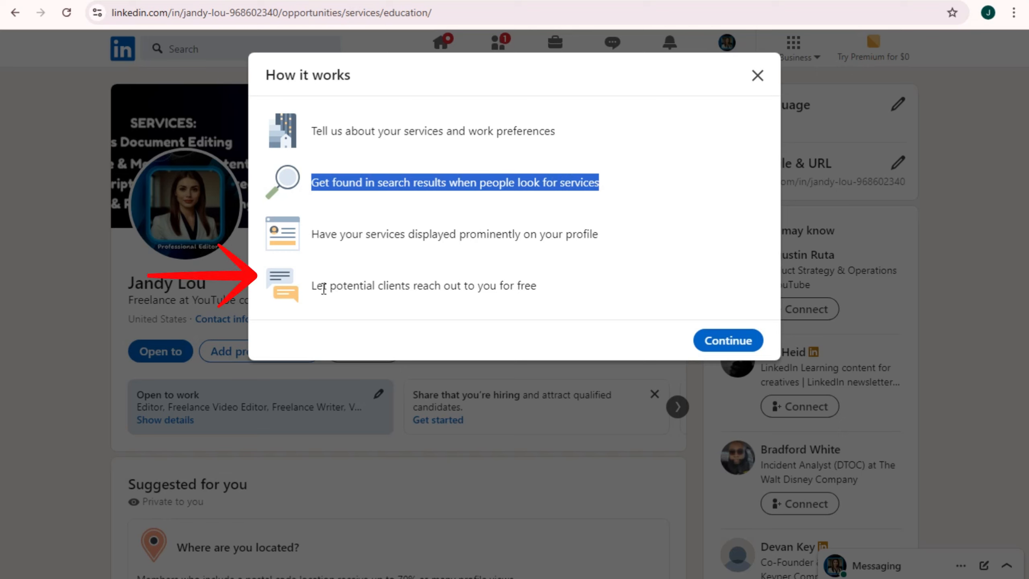
{"action": "left_click_drag", "start_coordinate": [318, 286], "coordinate": [559, 296]}
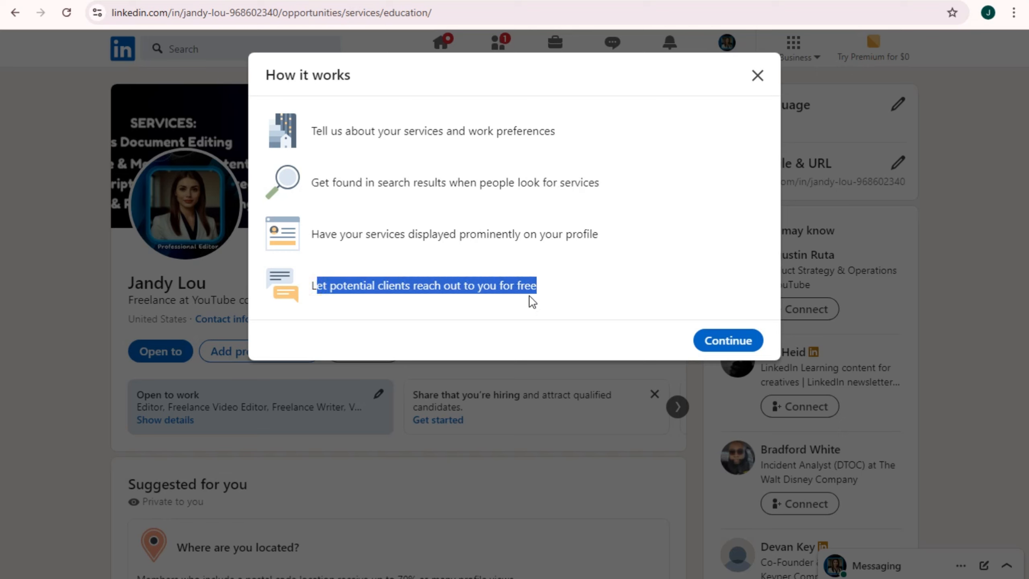
{"action": "left_click", "coordinate": [728, 342]}
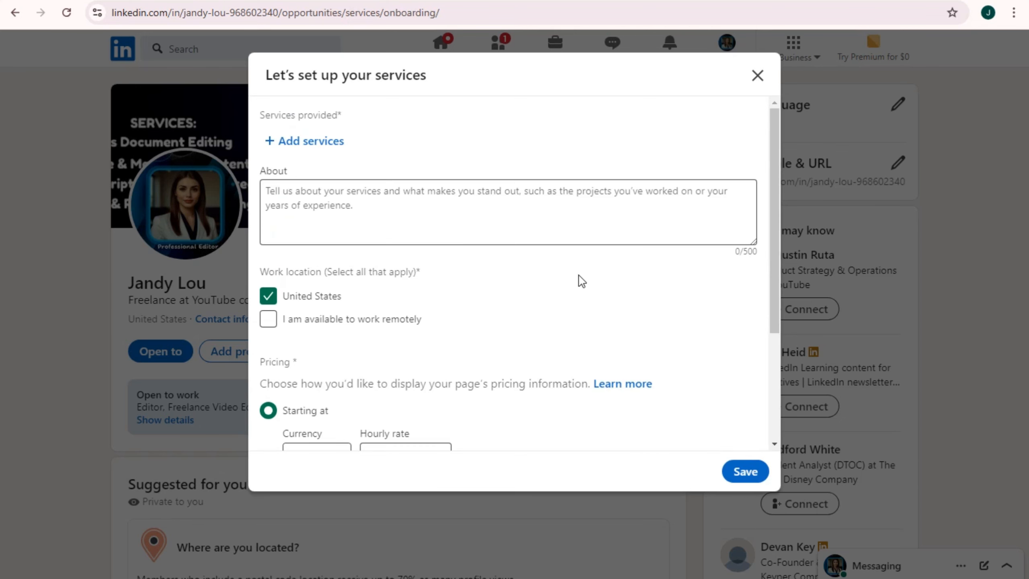
{"action": "left_click", "coordinate": [302, 205]}
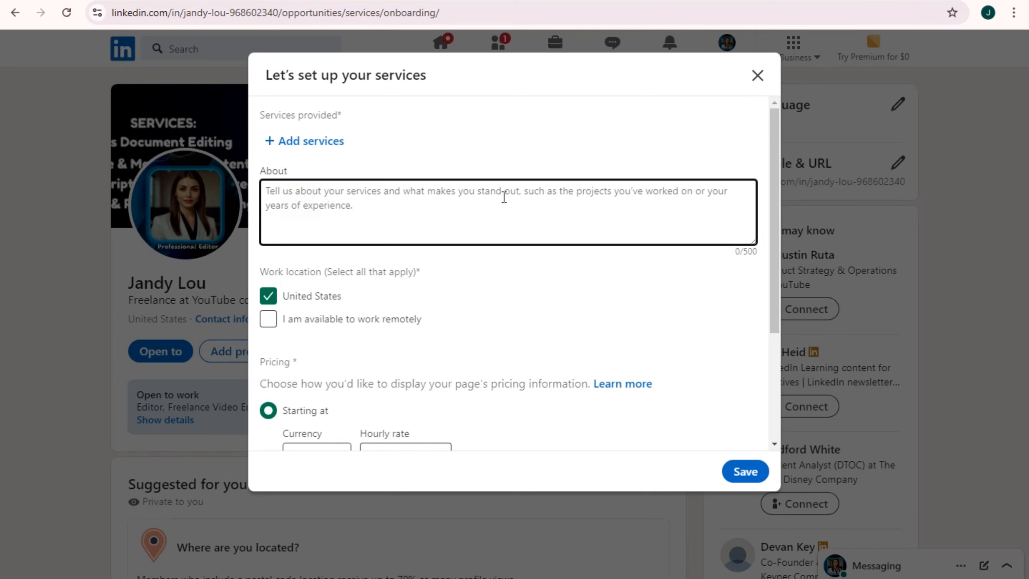
{"action": "left_click", "coordinate": [304, 141]}
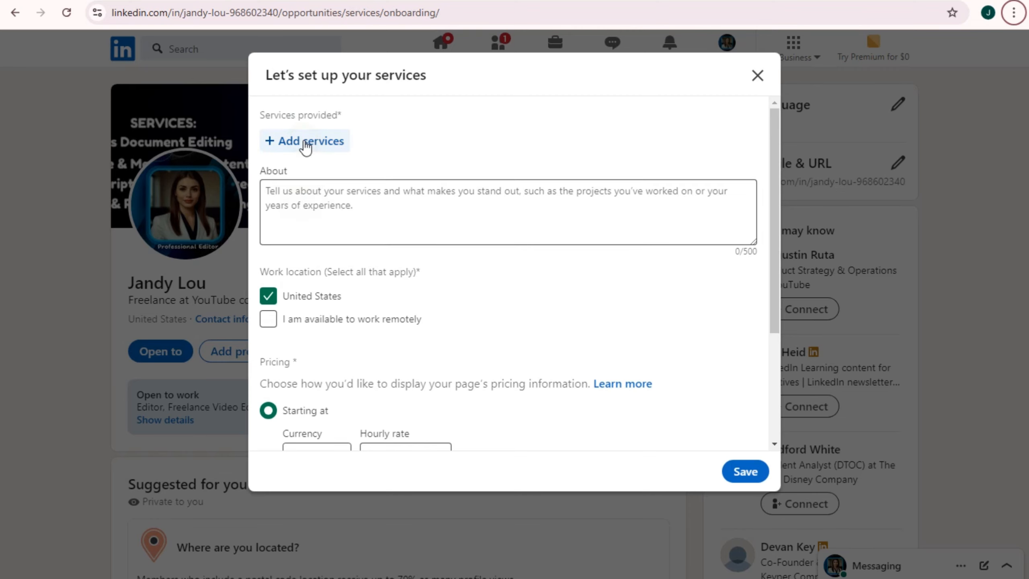
{"action": "left_click", "coordinate": [304, 142]}
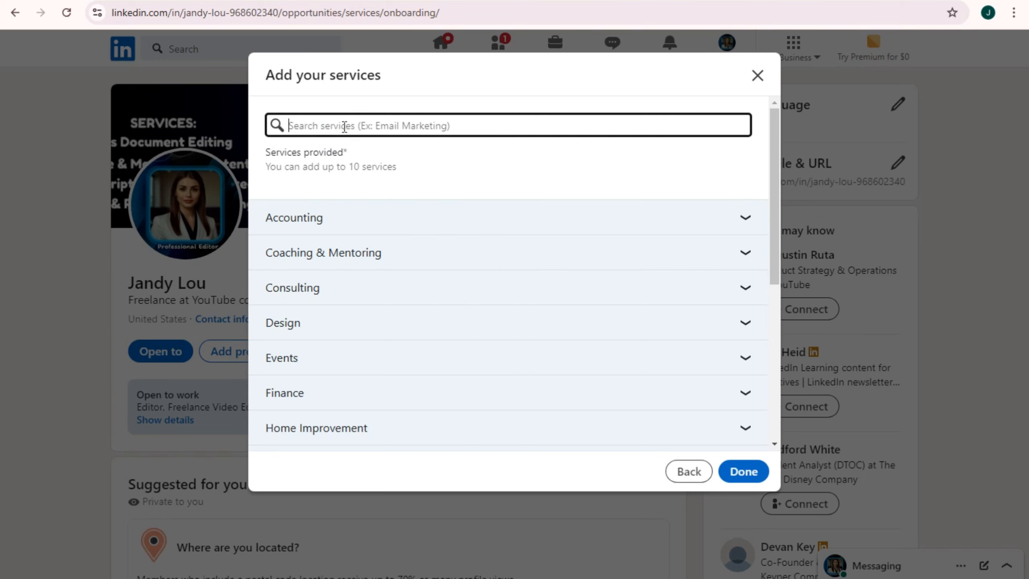
{"action": "type", "text": "Voie"}
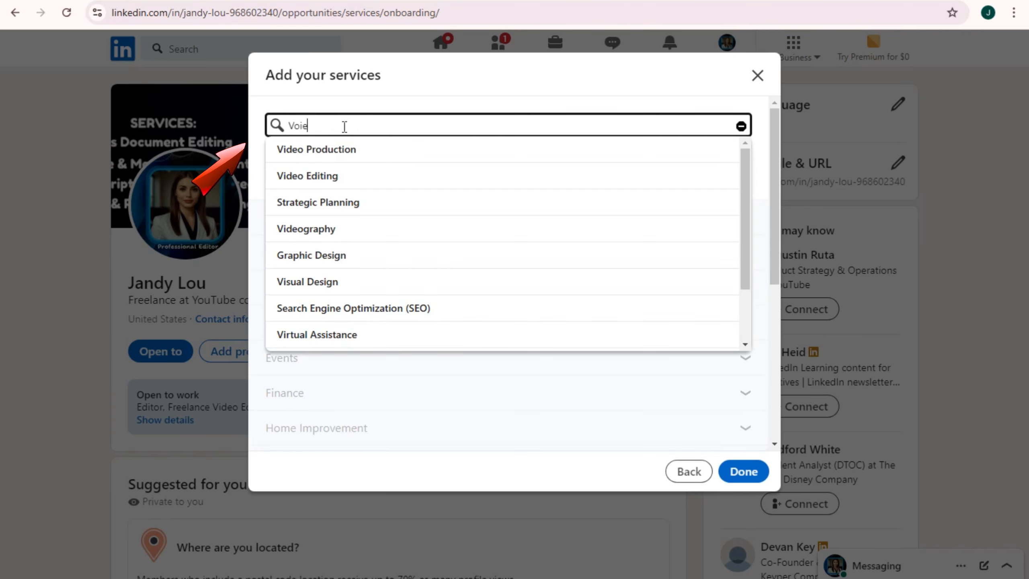
{"action": "key", "text": "BackSpace"}
{"action": "key", "text": "BackSpace"}
{"action": "type", "text": "c"}
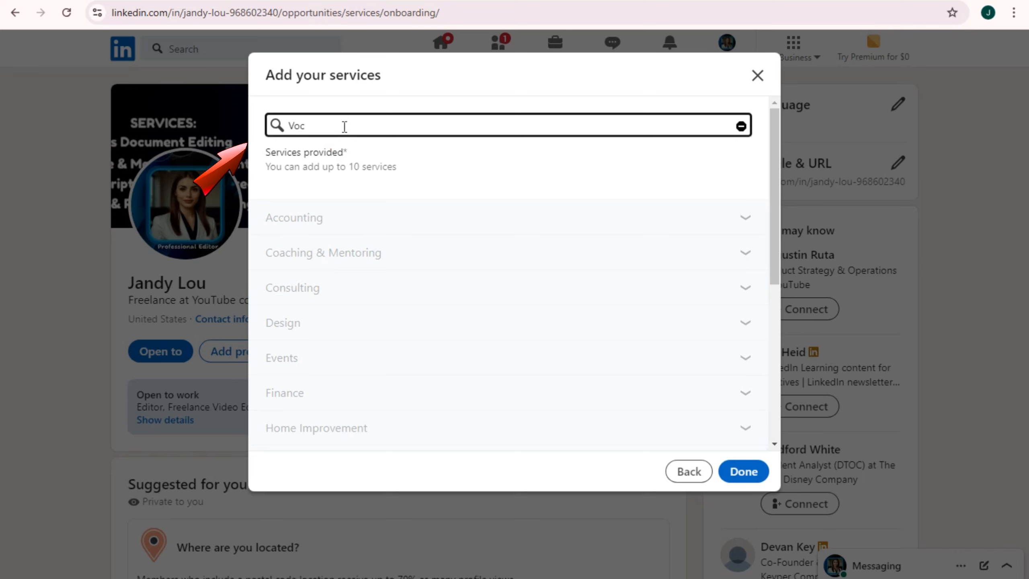
{"action": "key", "text": "BackSpace"}
{"action": "type", "text": "ice"}
{"action": "key", "text": "ctrl+a"}
{"action": "key", "text": "BackSpace"}
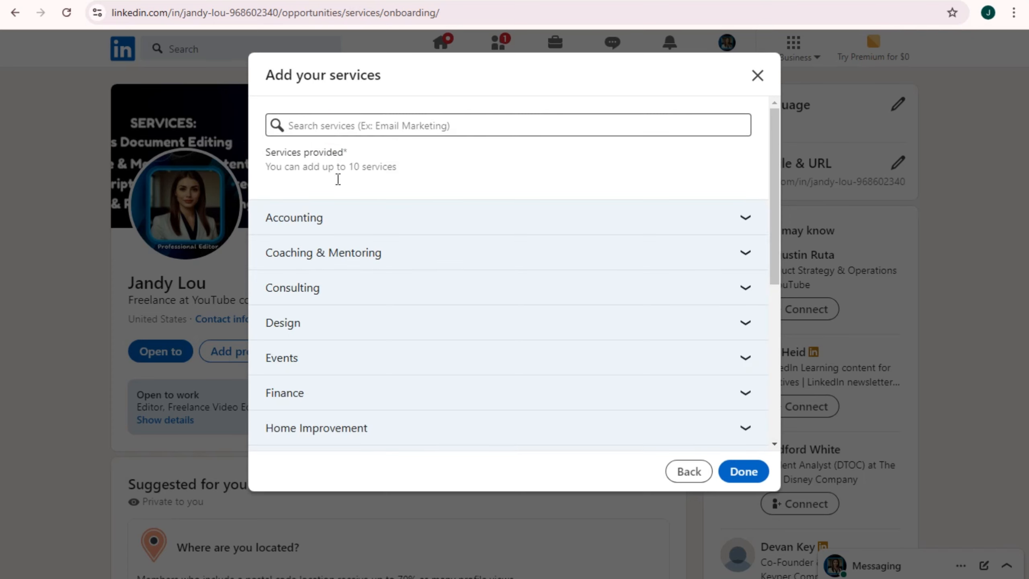
{"action": "scroll", "coordinate": [379, 367], "scroll_direction": "down", "scroll_amount": 5}
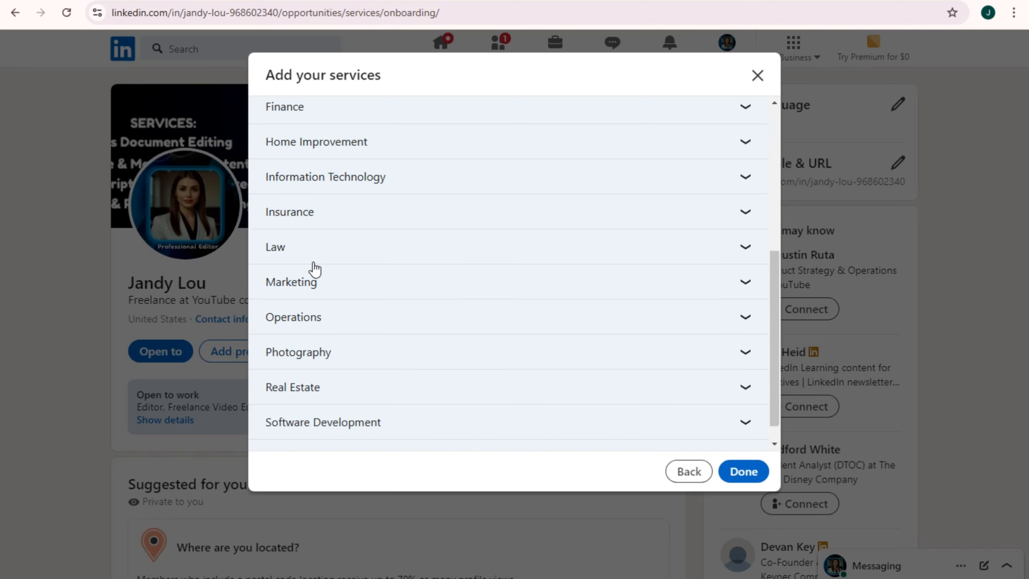
{"action": "scroll", "coordinate": [337, 299], "scroll_direction": "down", "scroll_amount": 1}
{"action": "left_click", "coordinate": [369, 442]}
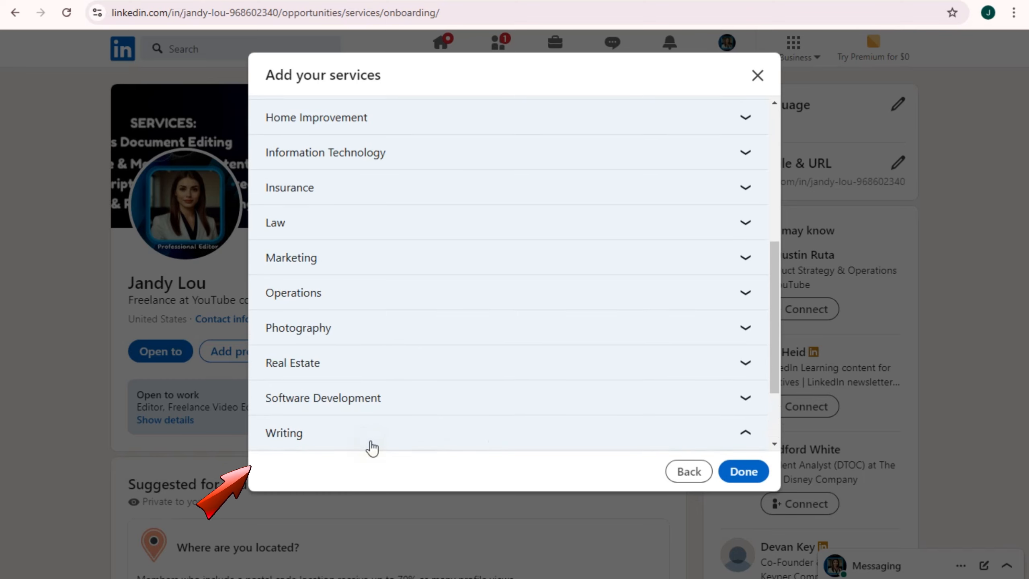
{"action": "left_click", "coordinate": [744, 473]}
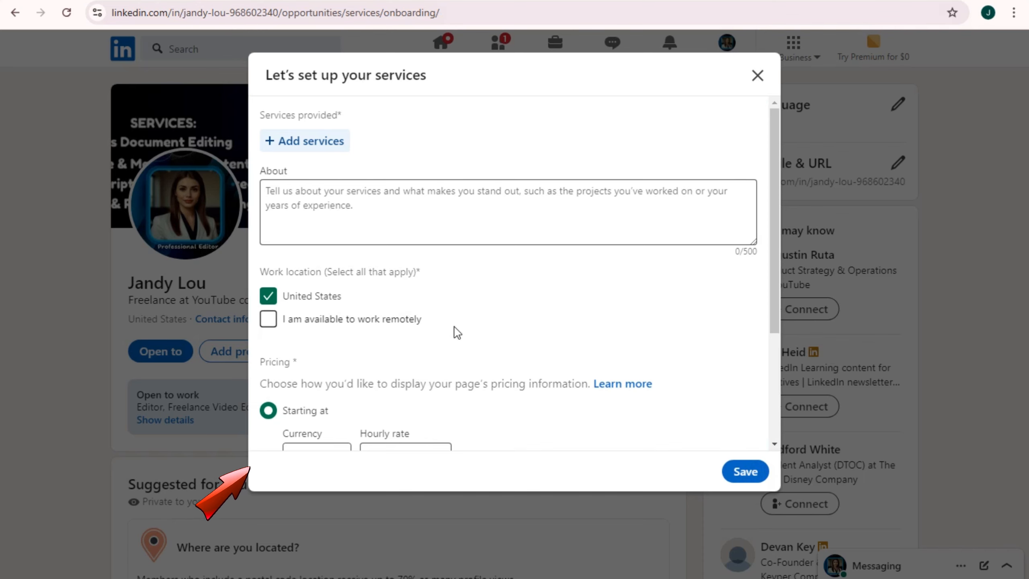
{"action": "scroll", "coordinate": [425, 398], "scroll_direction": "down", "scroll_amount": 1}
Paste the voiceover service descriptions into the services About box
{"action": "scroll", "coordinate": [353, 274], "scroll_direction": "up", "scroll_amount": 1}
{"action": "left_click", "coordinate": [338, 191]}
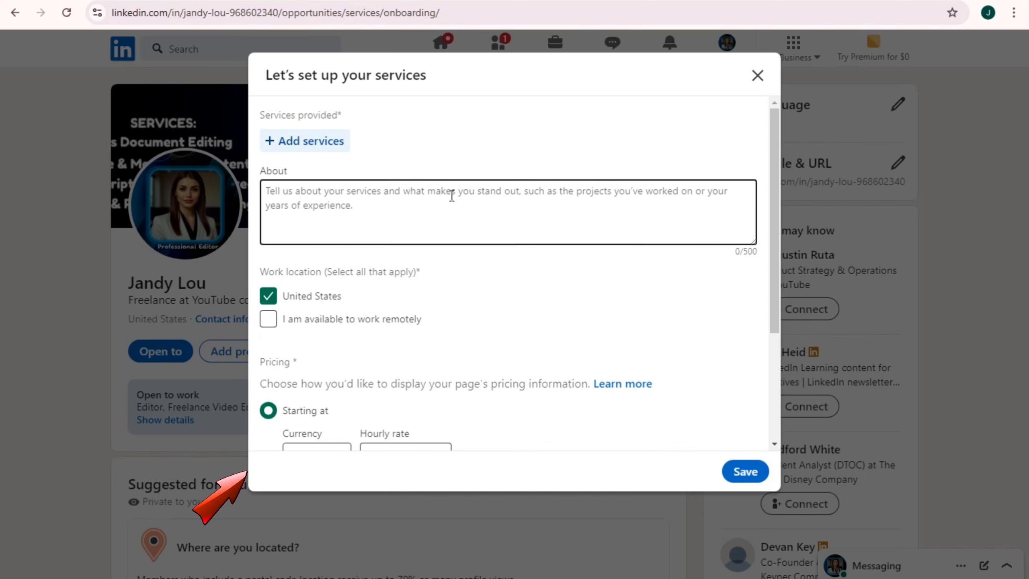
{"action": "key", "text": "ctrl+v"}
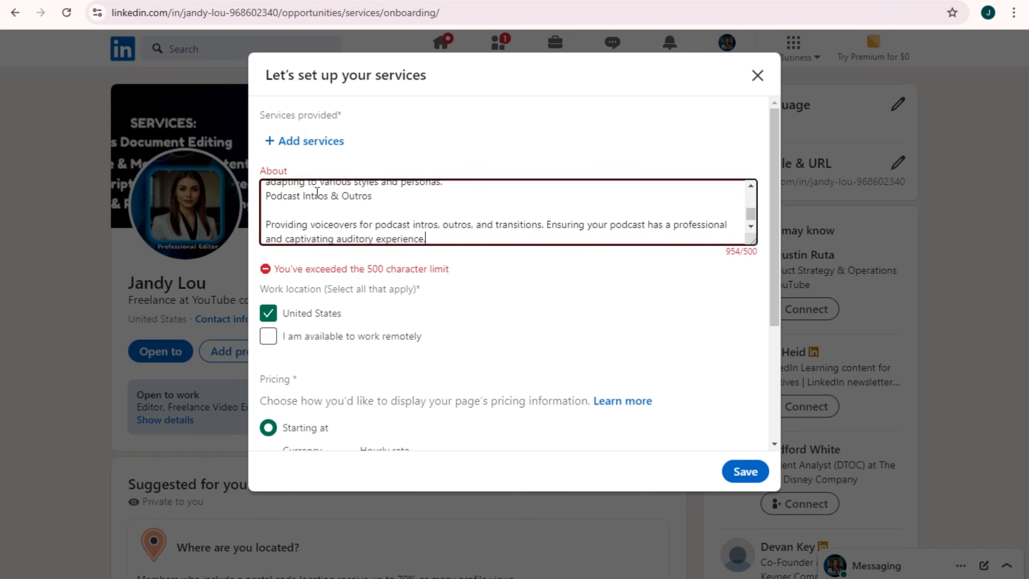
{"action": "scroll", "coordinate": [373, 209], "scroll_direction": "up", "scroll_amount": 5}
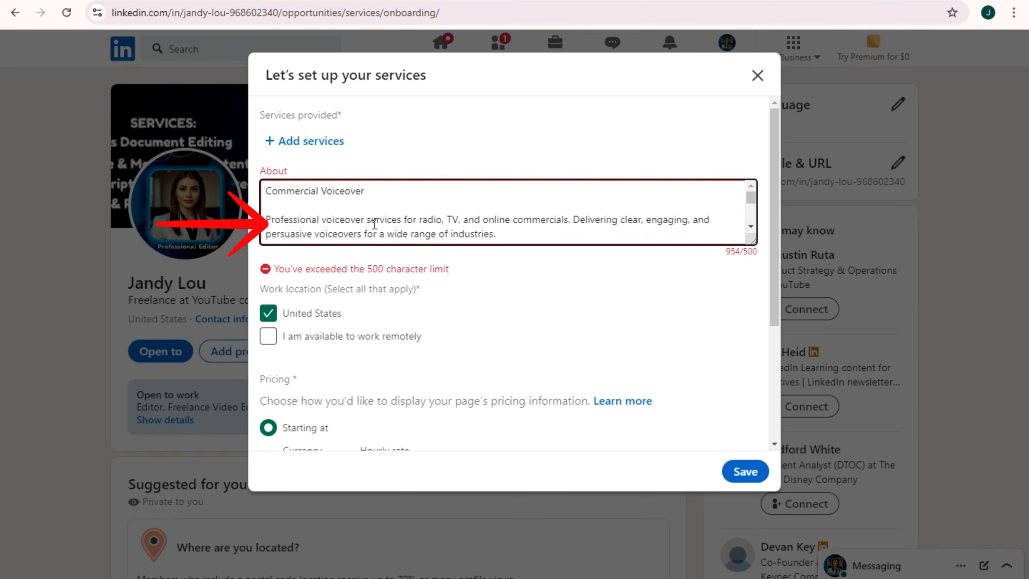
{"action": "scroll", "coordinate": [298, 214], "scroll_direction": "down", "scroll_amount": 8}
{"action": "scroll", "coordinate": [396, 233], "scroll_direction": "up", "scroll_amount": 3}
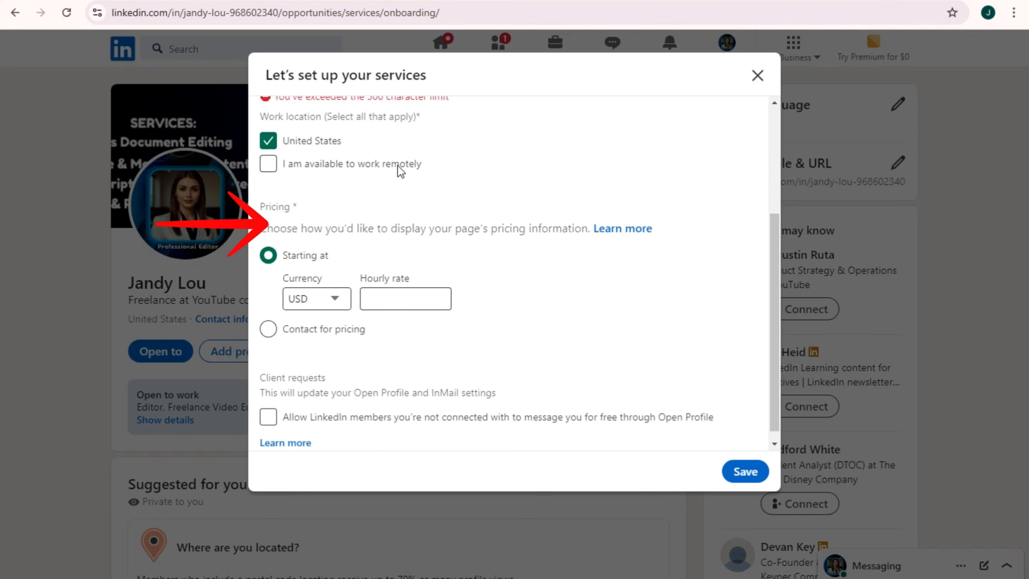
{"action": "scroll", "coordinate": [373, 179], "scroll_direction": "up", "scroll_amount": 5}
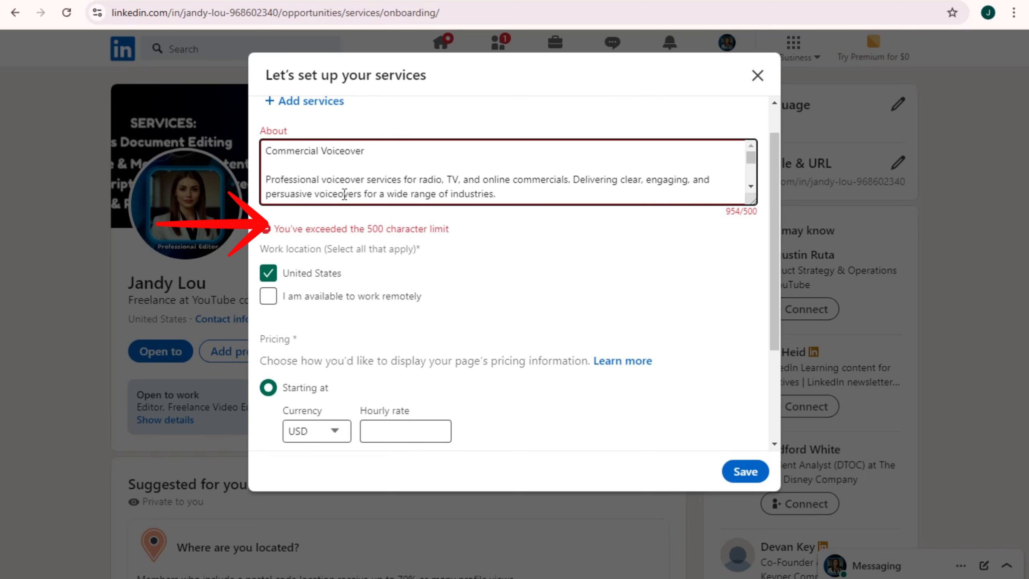
{"action": "scroll", "coordinate": [370, 170], "scroll_direction": "down", "scroll_amount": 8}
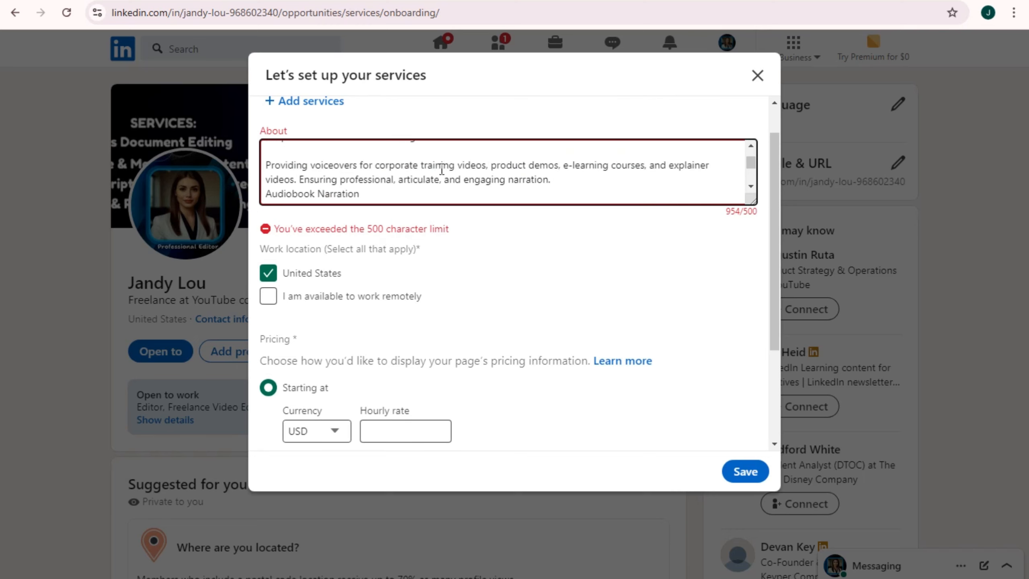
{"action": "scroll", "coordinate": [340, 203], "scroll_direction": "up", "scroll_amount": 2}
{"action": "scroll", "coordinate": [342, 204], "scroll_direction": "up", "scroll_amount": 3}
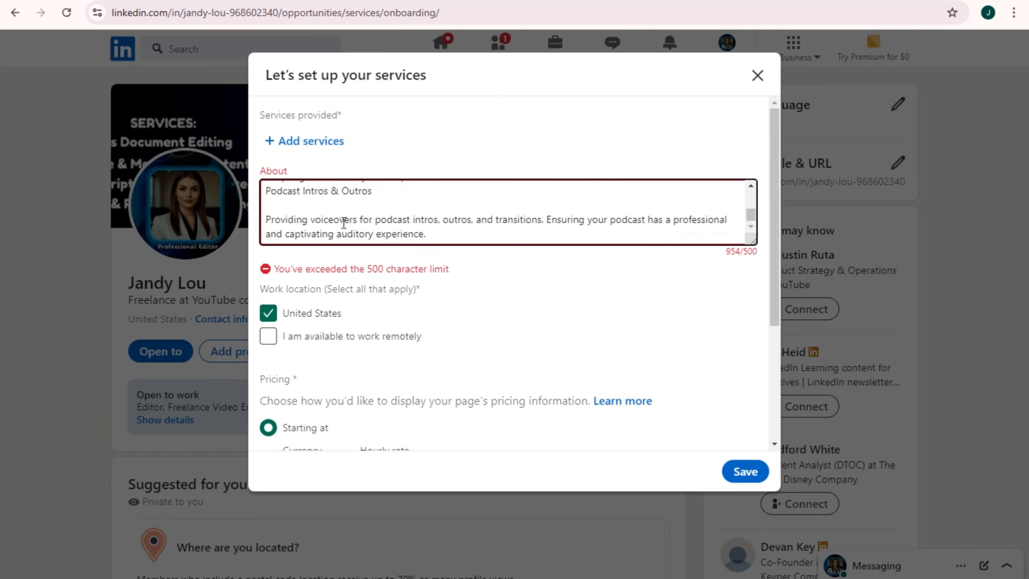
{"action": "scroll", "coordinate": [437, 231], "scroll_direction": "up", "scroll_amount": 3}
{"action": "scroll", "coordinate": [475, 222], "scroll_direction": "down", "scroll_amount": 1}
{"action": "scroll", "coordinate": [519, 230], "scroll_direction": "up", "scroll_amount": 1}
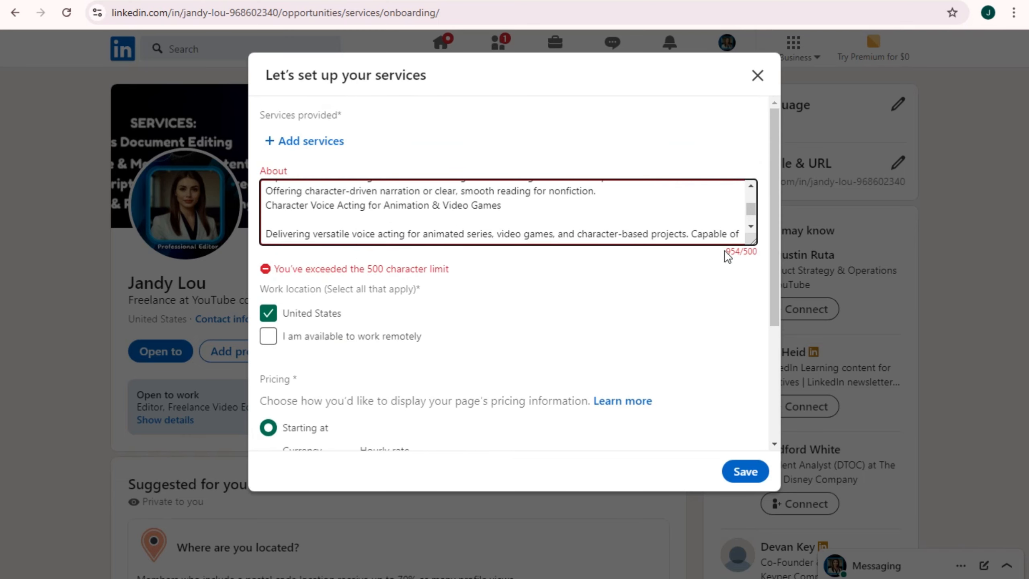
{"action": "scroll", "coordinate": [405, 198], "scroll_direction": "down", "scroll_amount": 1}
{"action": "scroll", "coordinate": [416, 224], "scroll_direction": "down", "scroll_amount": 4}
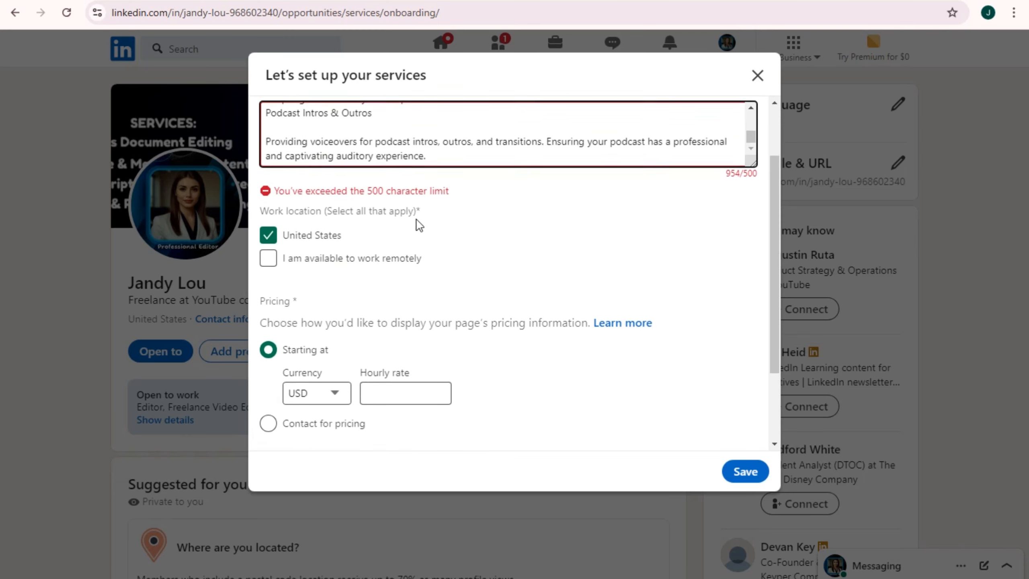
{"action": "scroll", "coordinate": [502, 216], "scroll_direction": "up", "scroll_amount": 2}
Delete excess text to bring the About description down to 400 characters
{"action": "left_click_drag", "start_coordinate": [442, 165], "coordinate": [264, 154]}
{"action": "key", "text": "BackSpace"}
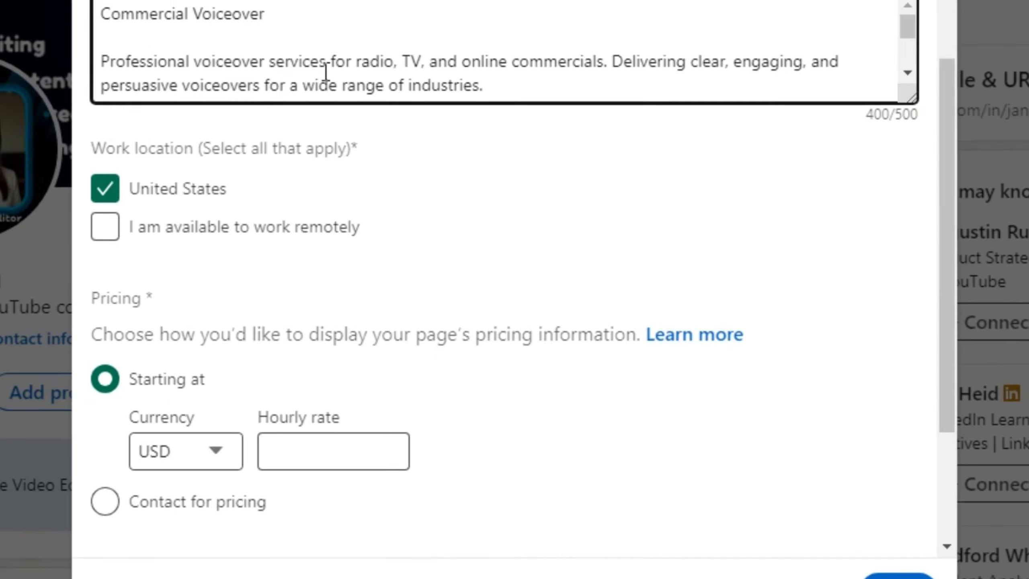
{"action": "scroll", "coordinate": [353, 222], "scroll_direction": "up", "scroll_amount": 2}
{"action": "scroll", "coordinate": [354, 213], "scroll_direction": "down", "scroll_amount": 2}
{"action": "scroll", "coordinate": [247, 164], "scroll_direction": "up", "scroll_amount": 2}
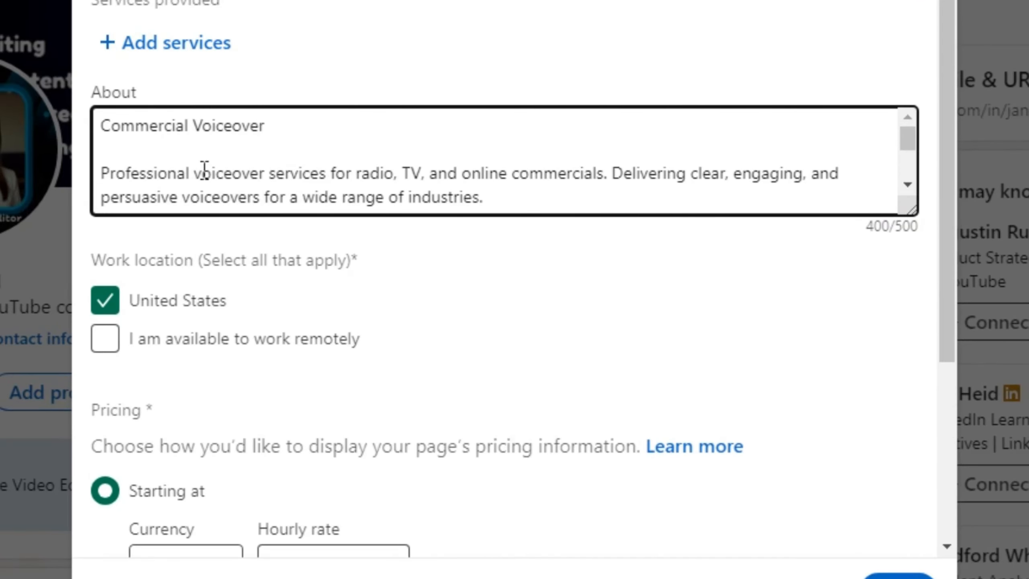
{"action": "scroll", "coordinate": [205, 170], "scroll_direction": "down", "scroll_amount": 3}
{"action": "scroll", "coordinate": [297, 188], "scroll_direction": "down", "scroll_amount": 3}
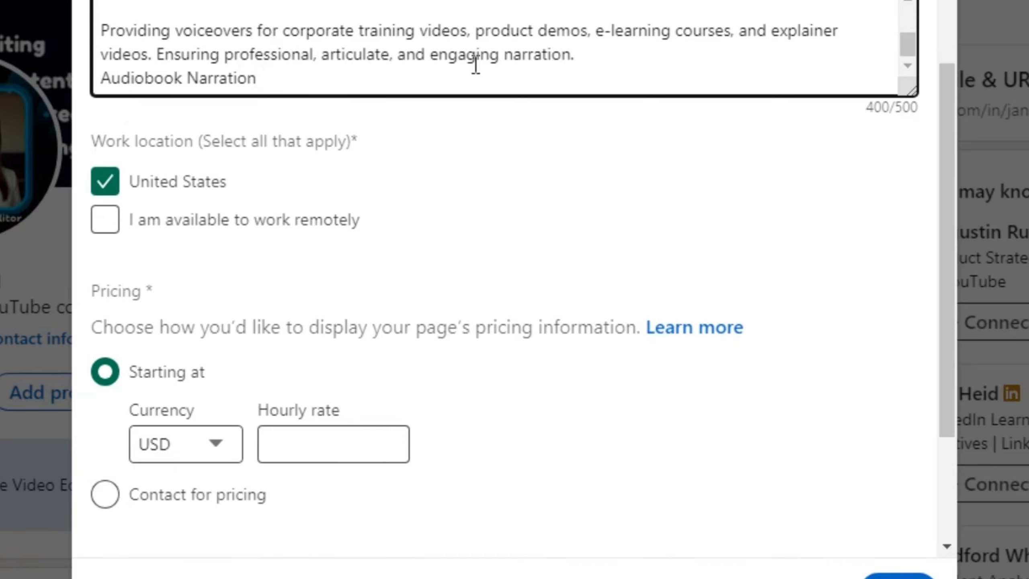
{"action": "scroll", "coordinate": [343, 155], "scroll_direction": "down", "scroll_amount": 3}
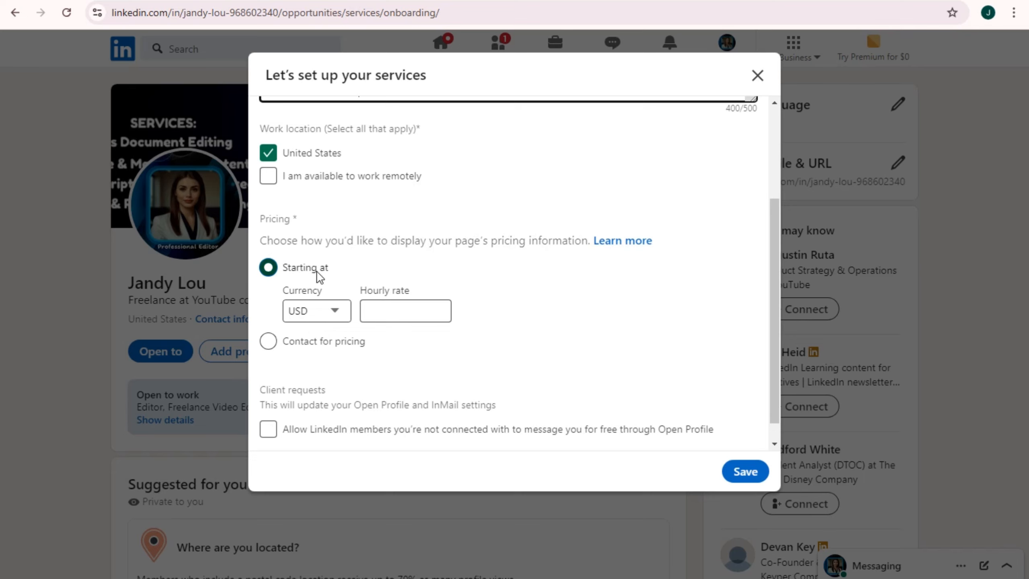
Set the services pricing to a starting hourly rate of 5 USD
{"action": "left_click", "coordinate": [427, 313]}
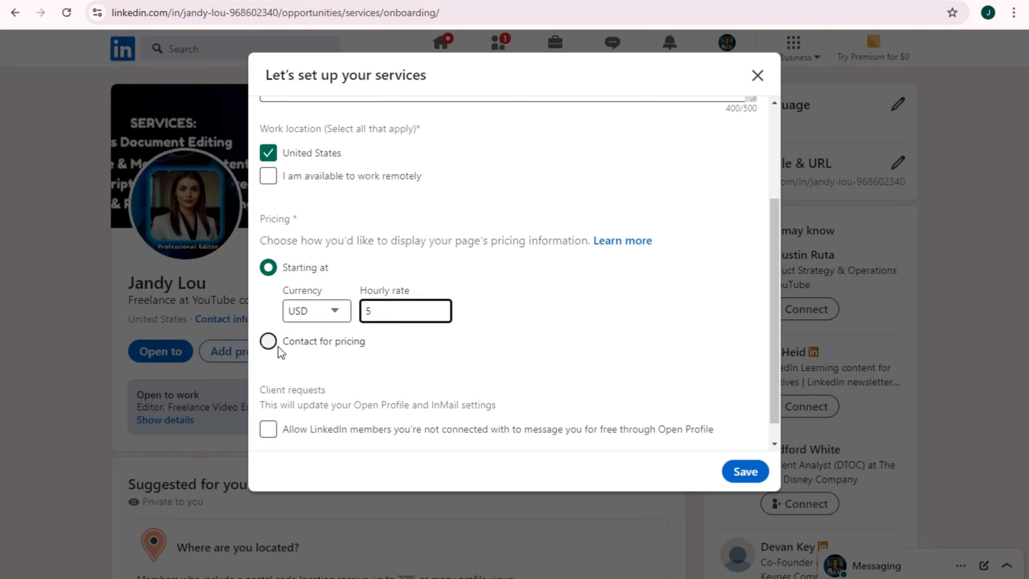
{"action": "left_click", "coordinate": [269, 341]}
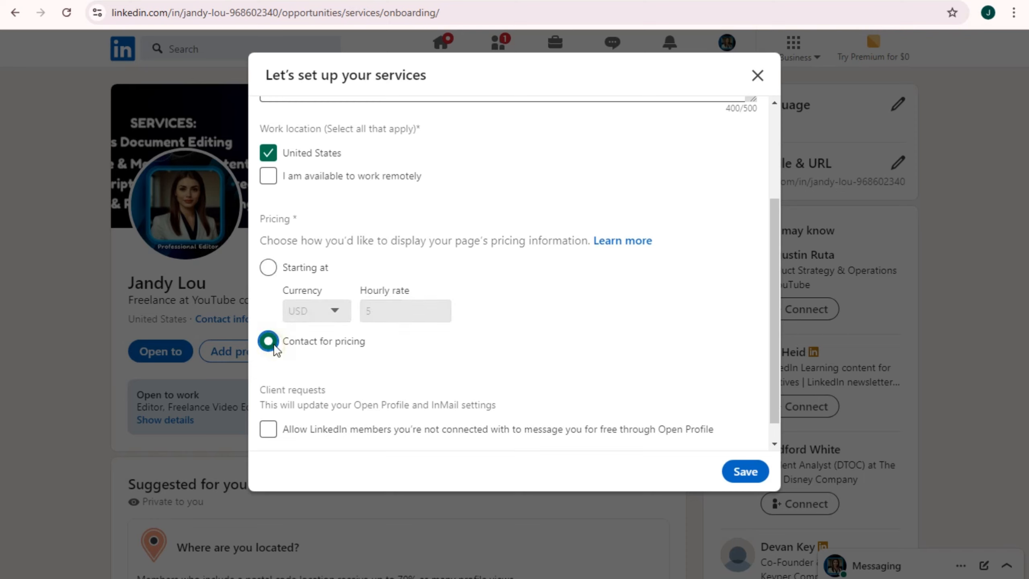
{"action": "left_click", "coordinate": [268, 269]}
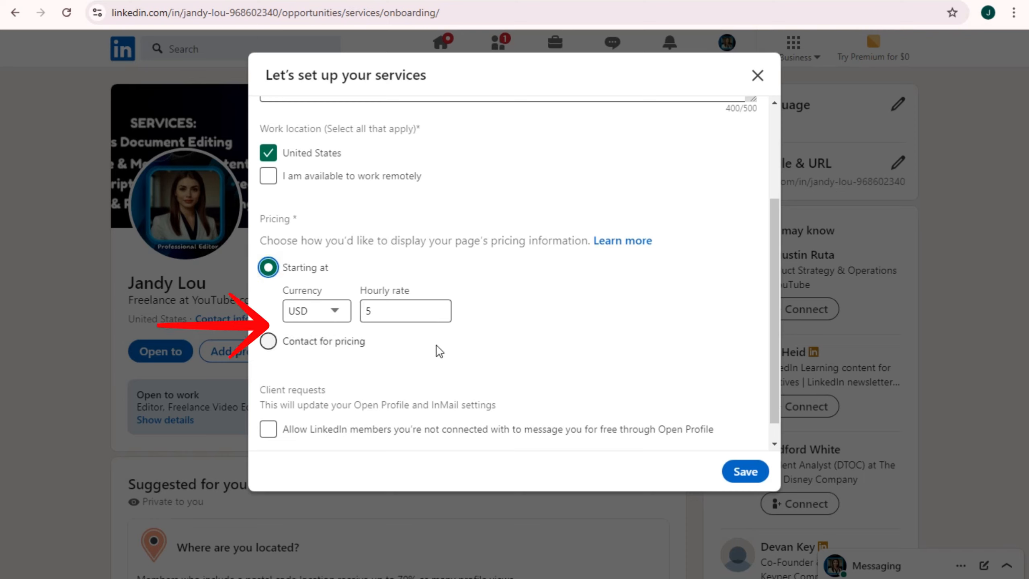
{"action": "scroll", "coordinate": [356, 380], "scroll_direction": "down", "scroll_amount": 1}
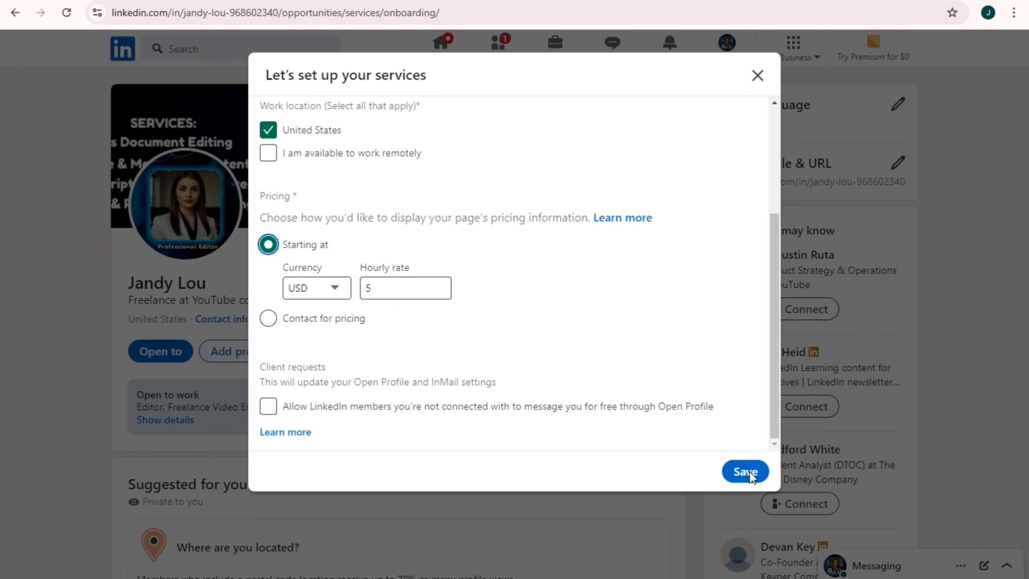
{"action": "scroll", "coordinate": [507, 344], "scroll_direction": "up", "scroll_amount": 5}
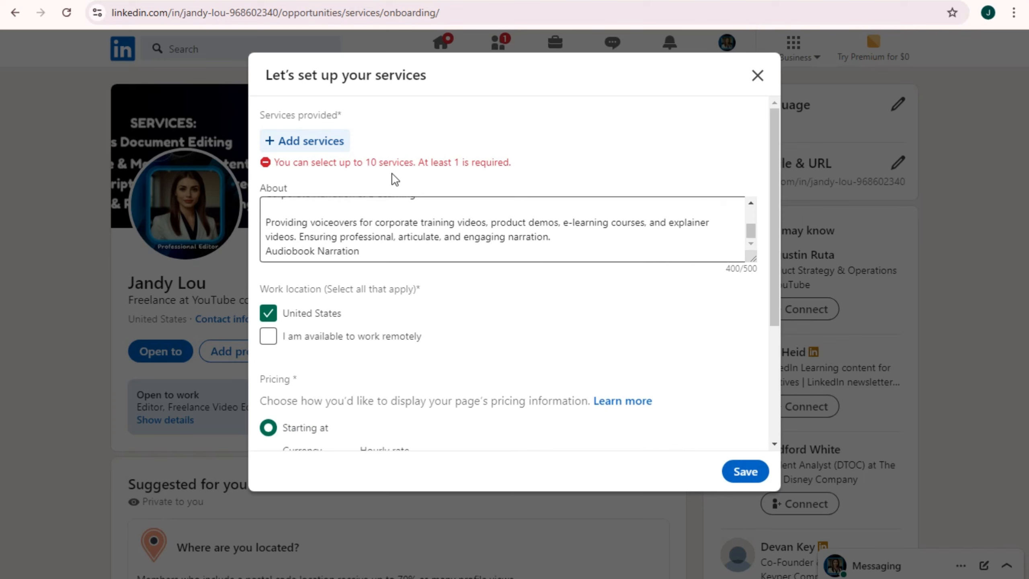
Add Blogging, Content Strategy, Copywriting and User Experience Writing from Writing, then save services
{"action": "left_click", "coordinate": [306, 142]}
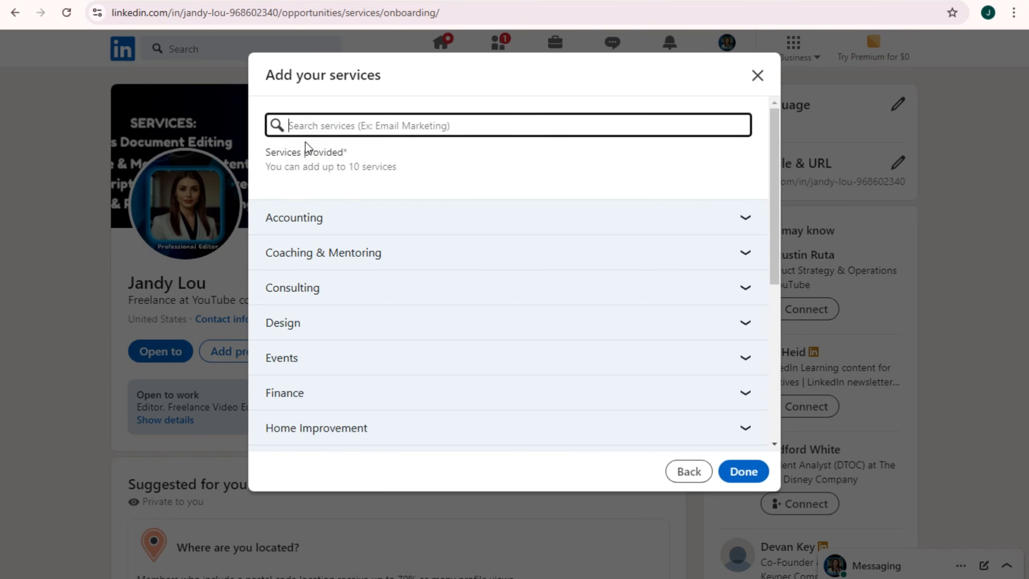
{"action": "scroll", "coordinate": [338, 292], "scroll_direction": "down", "scroll_amount": 7}
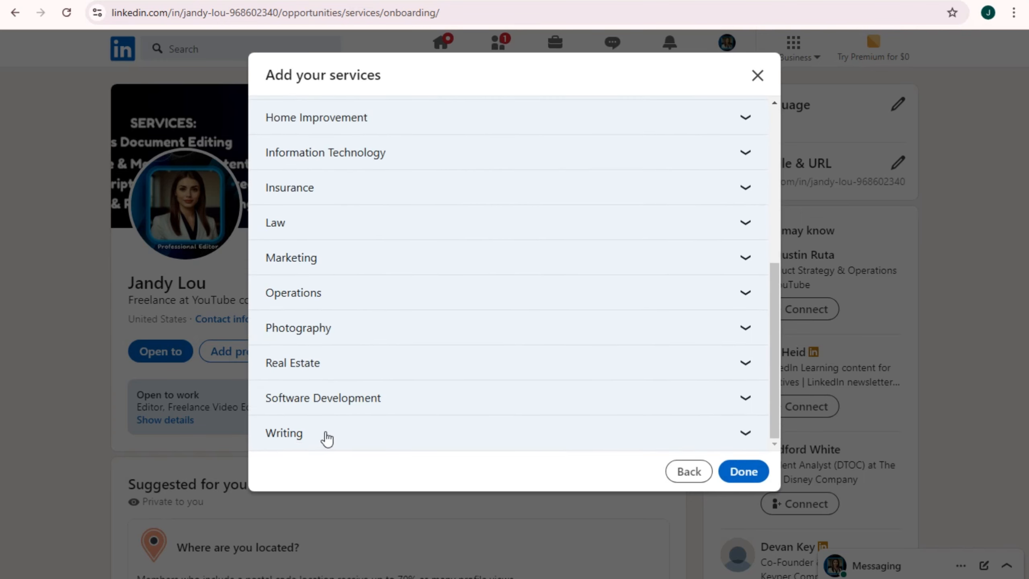
{"action": "left_click", "coordinate": [327, 436]}
{"action": "left_click", "coordinate": [744, 436]}
{"action": "scroll", "coordinate": [497, 435], "scroll_direction": "down", "scroll_amount": 4}
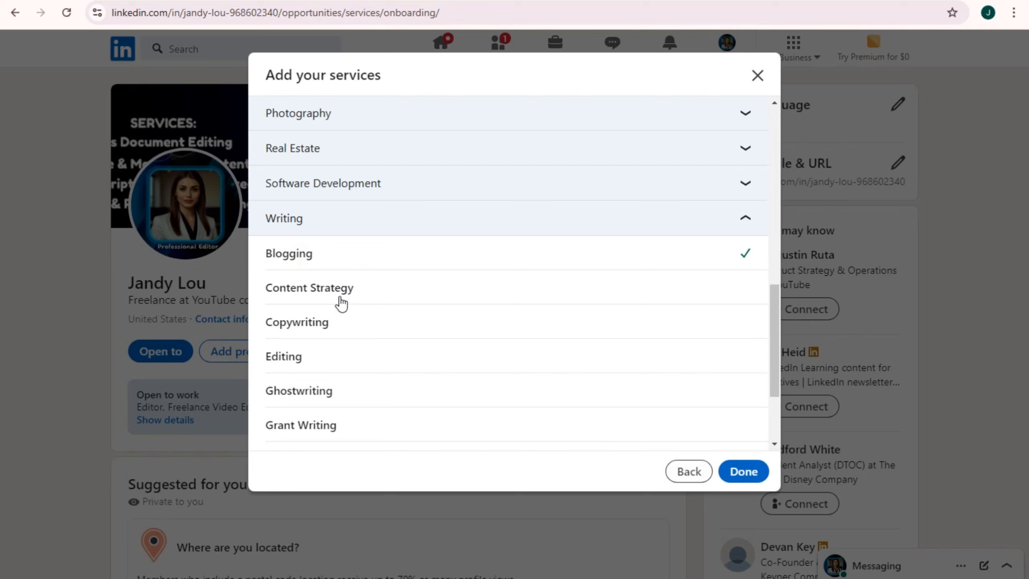
{"action": "scroll", "coordinate": [438, 358], "scroll_direction": "down", "scroll_amount": 3}
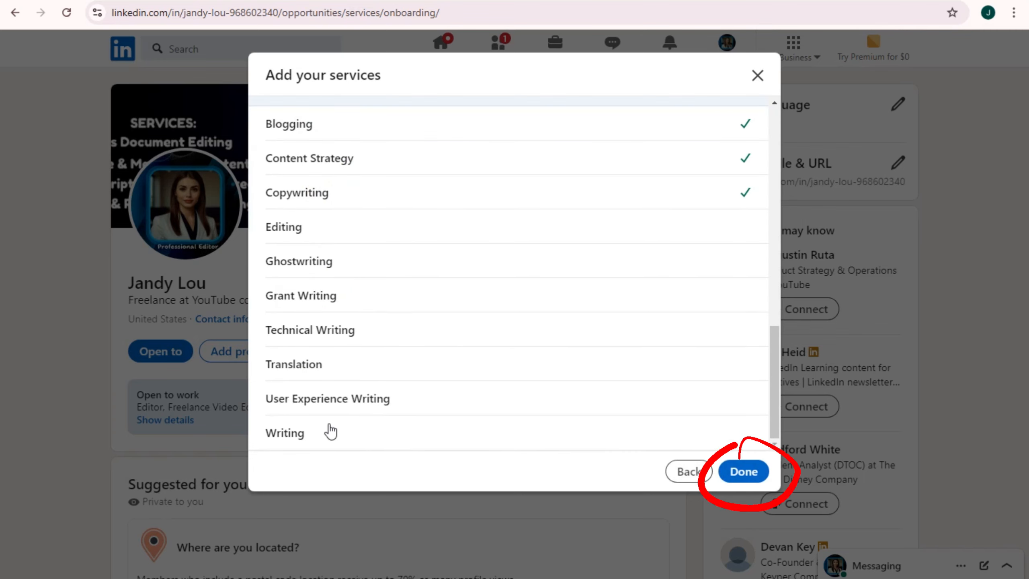
{"action": "left_click", "coordinate": [335, 406]}
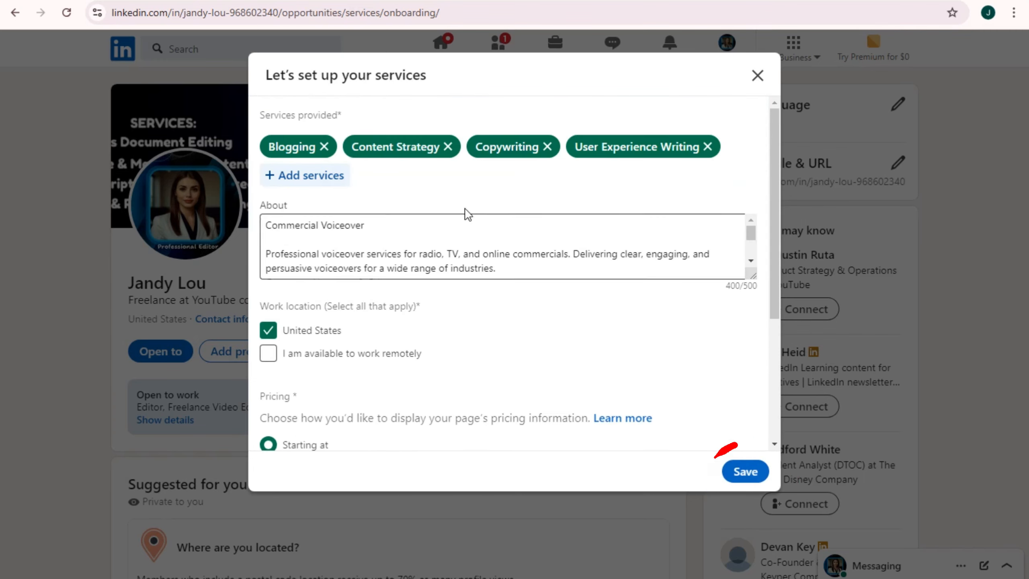
{"action": "left_click", "coordinate": [743, 473]}
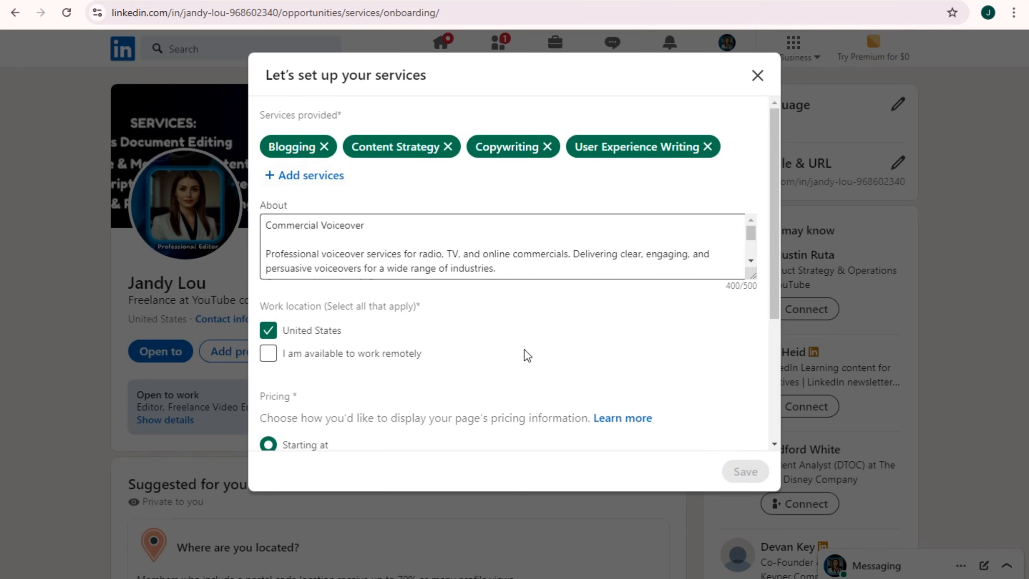
{"action": "scroll", "coordinate": [466, 402], "scroll_direction": "down", "scroll_amount": 8}
{"action": "scroll", "coordinate": [486, 399], "scroll_direction": "up", "scroll_amount": 8}
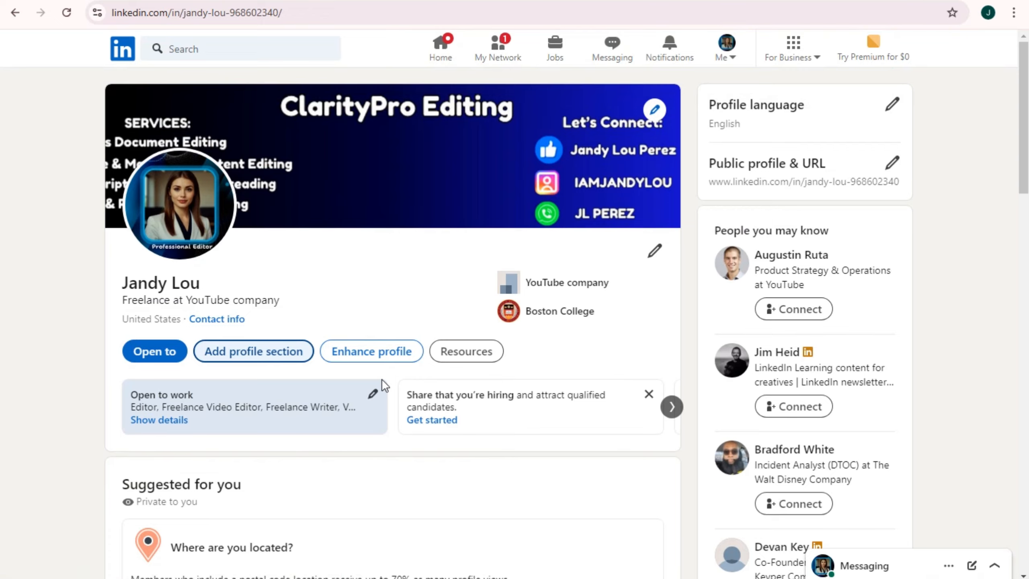
Choose Add career break from the Add profile section list
{"action": "scroll", "coordinate": [383, 380], "scroll_direction": "down", "scroll_amount": 3}
{"action": "scroll", "coordinate": [385, 378], "scroll_direction": "up", "scroll_amount": 3}
{"action": "scroll", "coordinate": [403, 367], "scroll_direction": "down", "scroll_amount": 1}
{"action": "scroll", "coordinate": [404, 363], "scroll_direction": "down", "scroll_amount": 1}
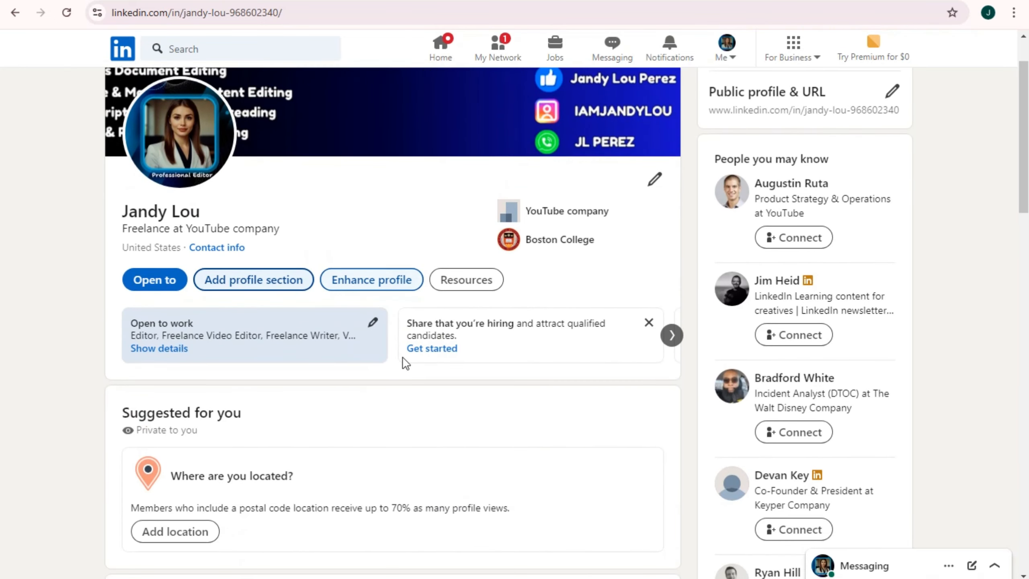
{"action": "left_click", "coordinate": [233, 284]}
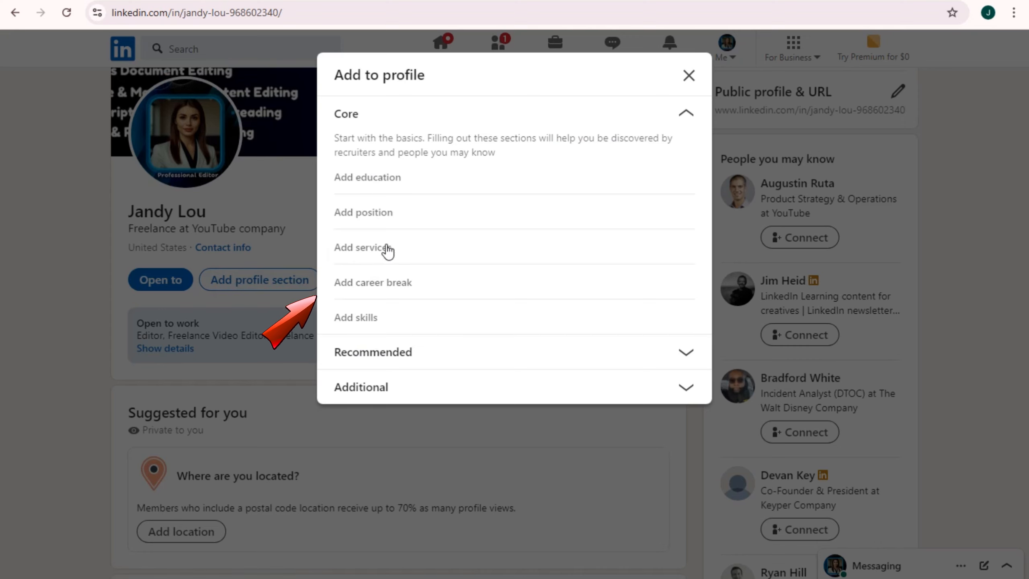
{"action": "left_click", "coordinate": [371, 287]}
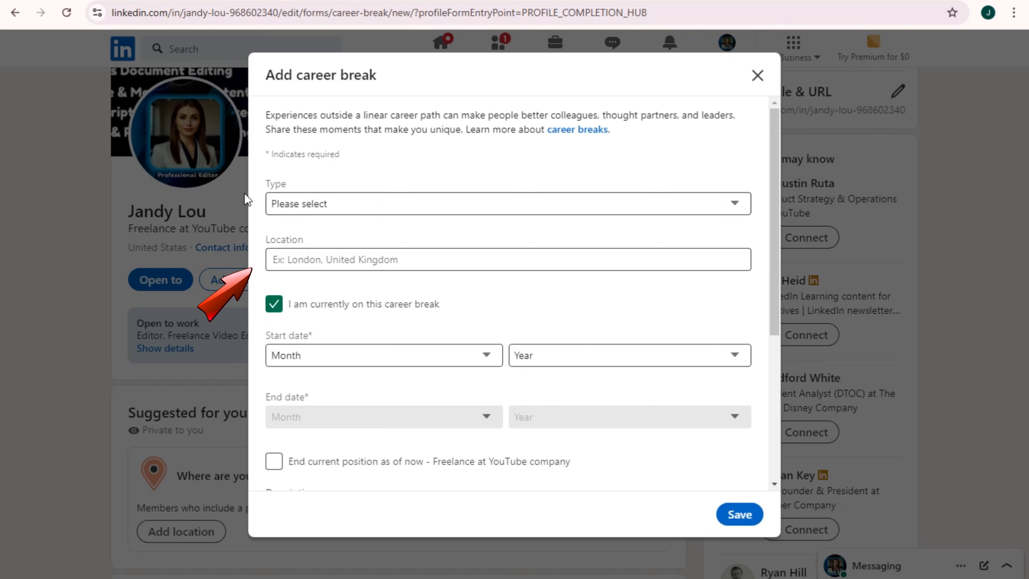
Choose Professional development as the break type and North Carolina from the location suggestions
{"action": "left_click", "coordinate": [318, 205]}
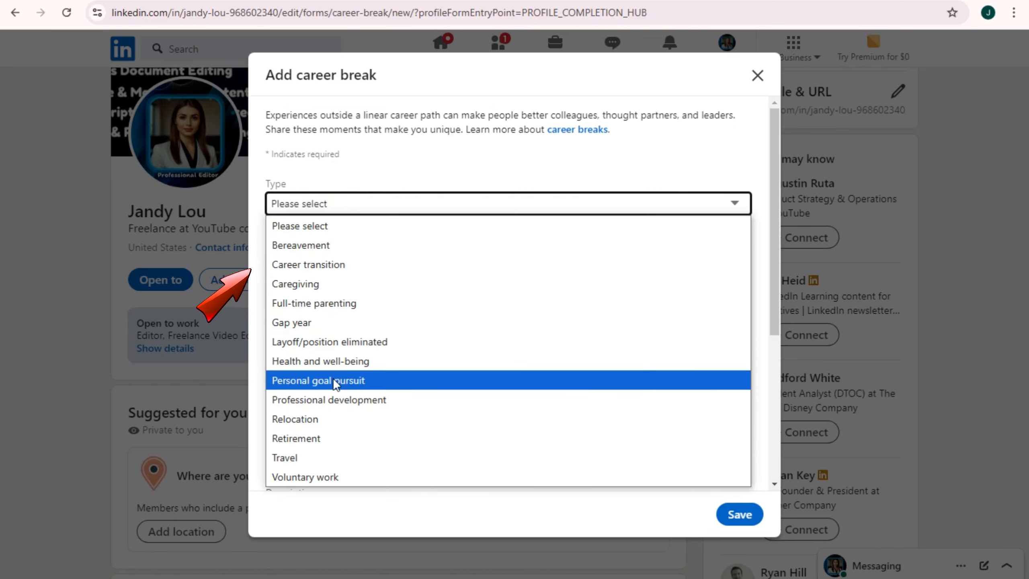
{"action": "left_click", "coordinate": [392, 399]}
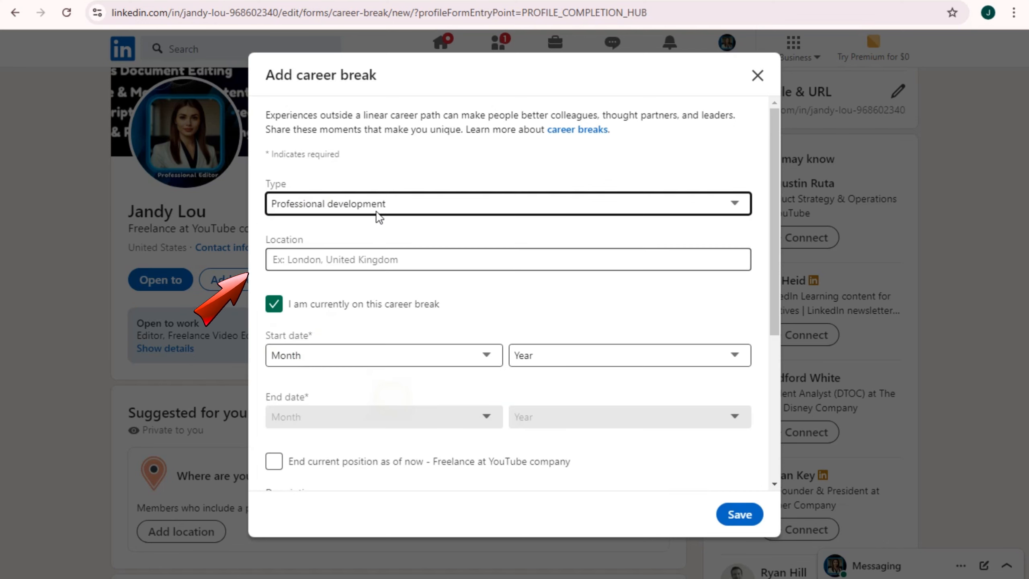
{"action": "left_click", "coordinate": [325, 260]}
{"action": "type", "text": "United"}
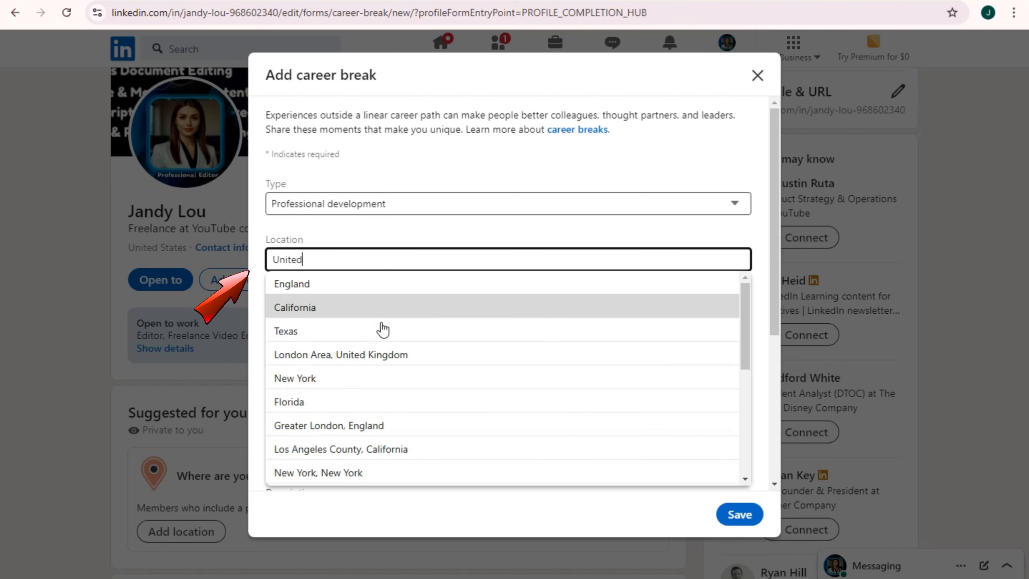
{"action": "scroll", "coordinate": [367, 458], "scroll_direction": "down", "scroll_amount": 3}
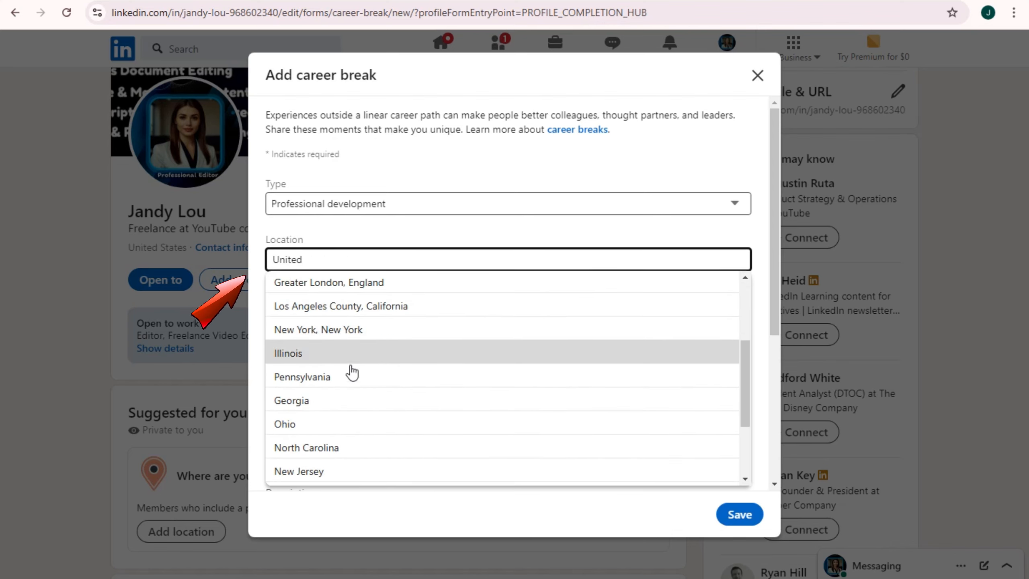
{"action": "scroll", "coordinate": [344, 367], "scroll_direction": "down", "scroll_amount": 3}
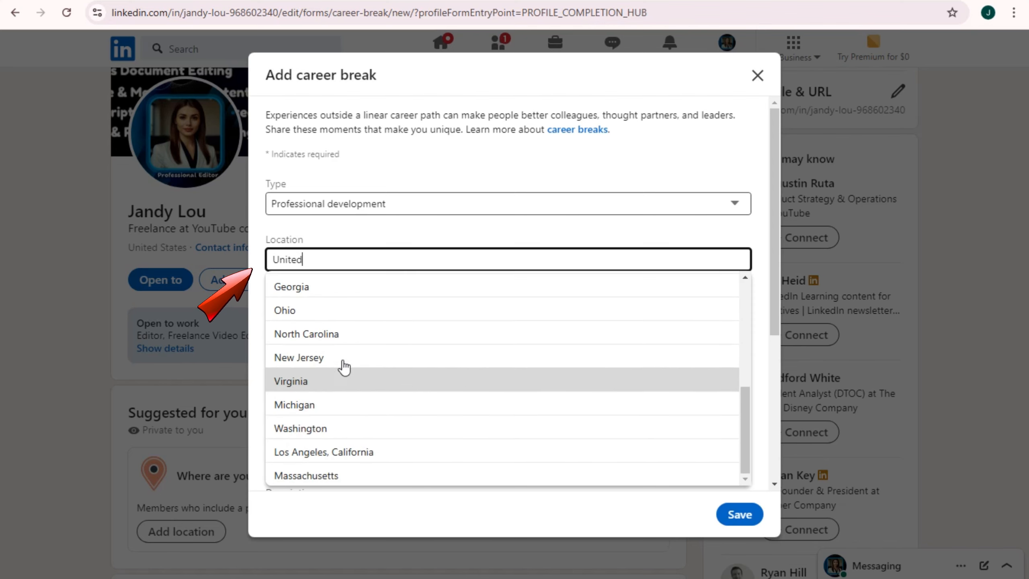
{"action": "left_click", "coordinate": [348, 335]}
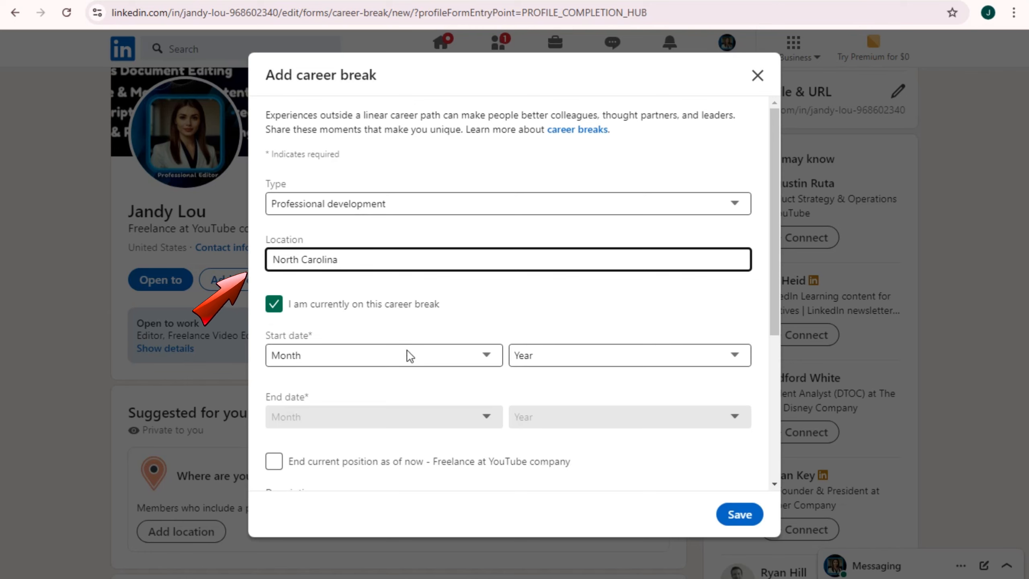
Set the career break start to January 2024 and save it to the profile
{"action": "scroll", "coordinate": [358, 358], "scroll_direction": "down", "scroll_amount": 2}
{"action": "left_click", "coordinate": [464, 279]}
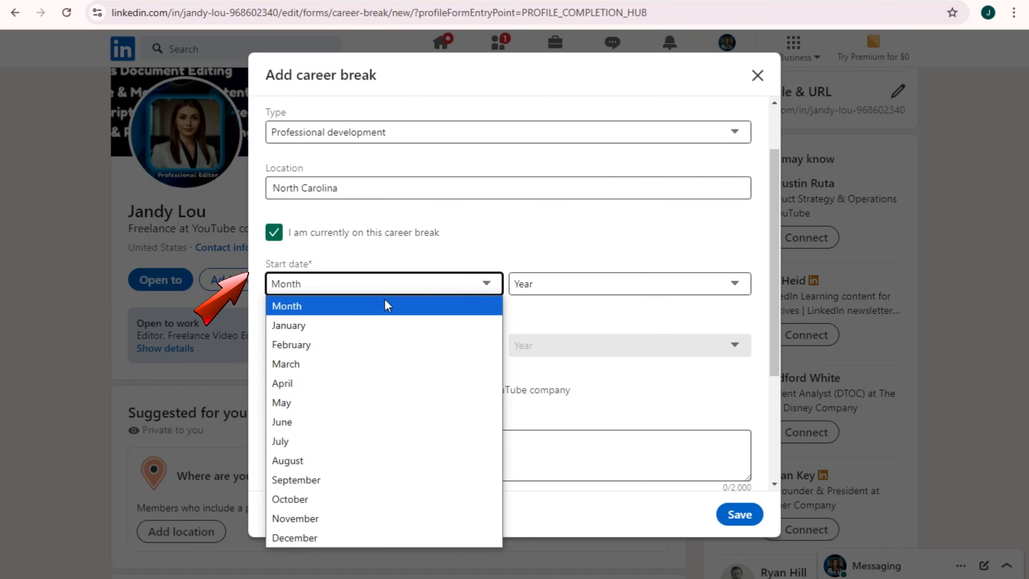
{"action": "left_click", "coordinate": [326, 324]}
{"action": "left_click", "coordinate": [581, 289]}
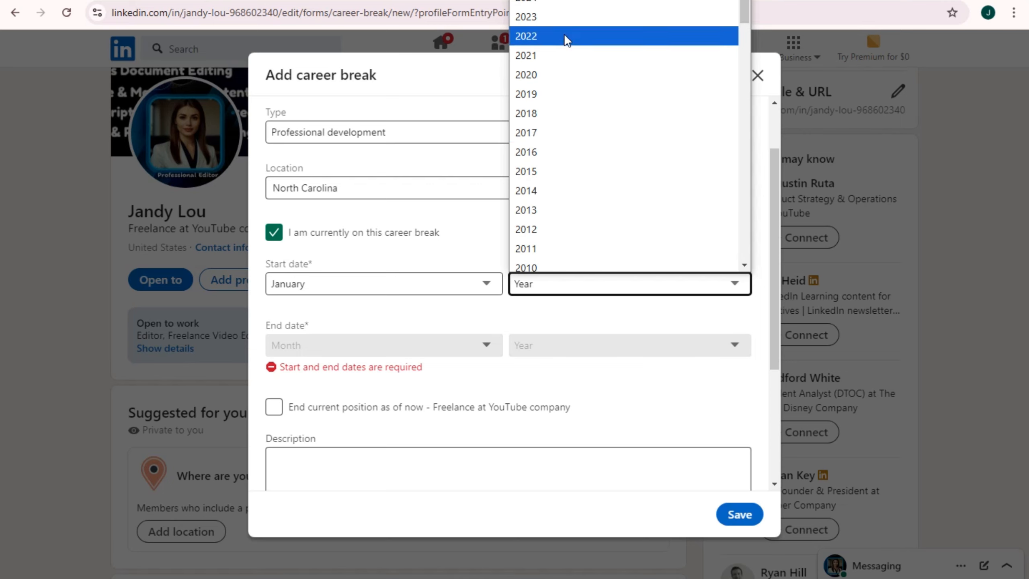
{"action": "left_click", "coordinate": [566, 1]}
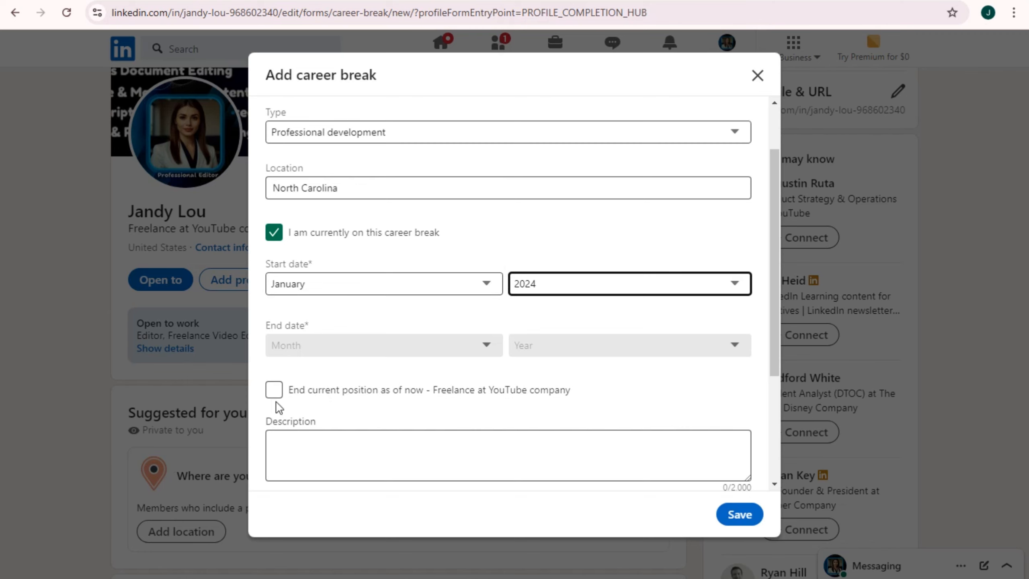
{"action": "scroll", "coordinate": [426, 434], "scroll_direction": "down", "scroll_amount": 3}
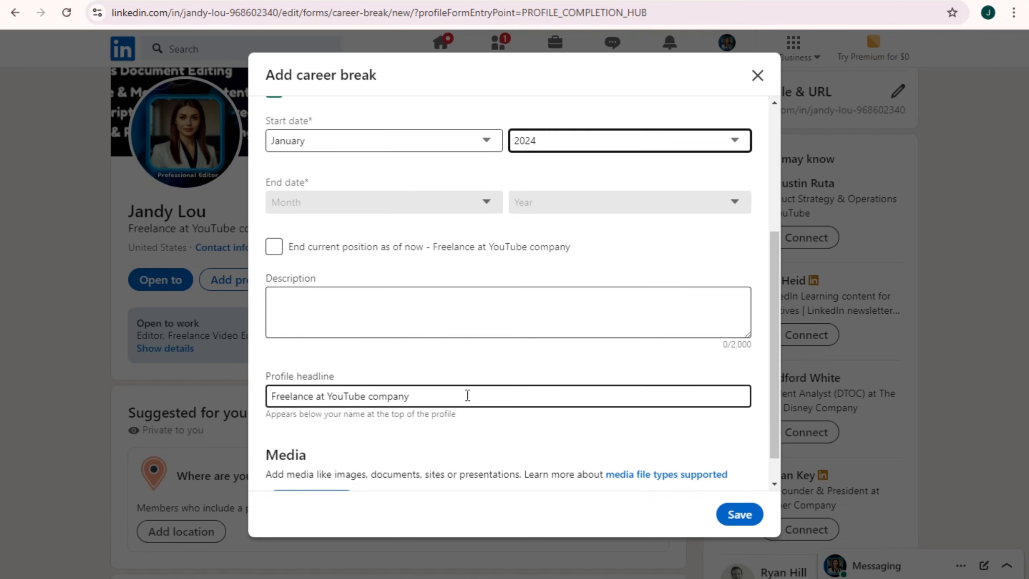
{"action": "scroll", "coordinate": [383, 395], "scroll_direction": "down", "scroll_amount": 1}
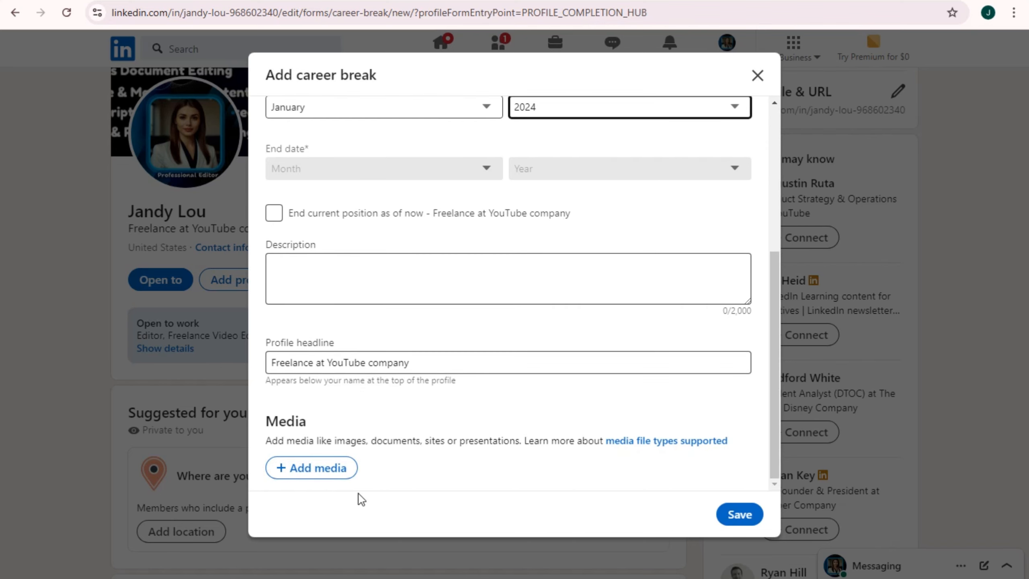
{"action": "key", "text": "alt"}
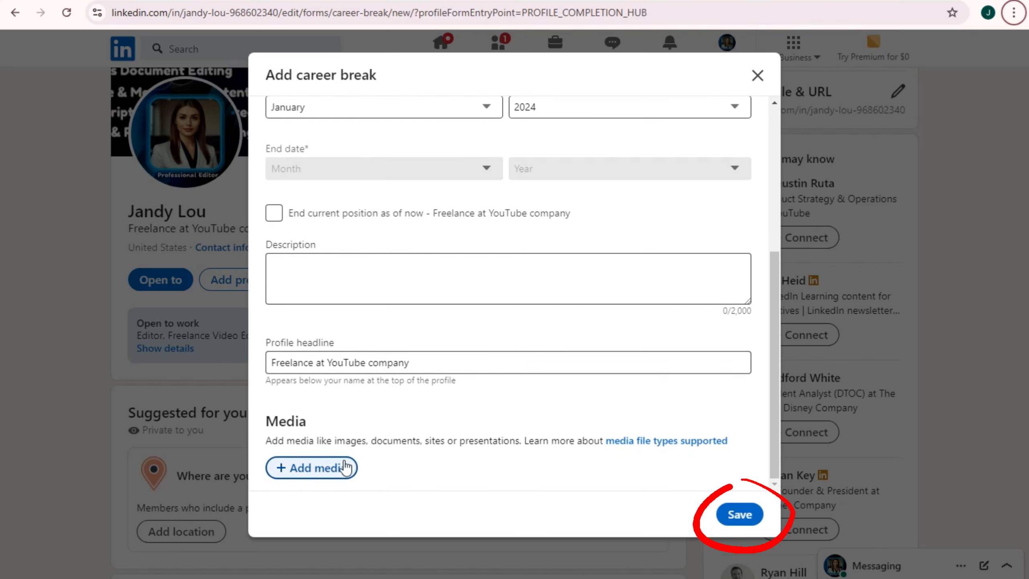
{"action": "left_click", "coordinate": [730, 519]}
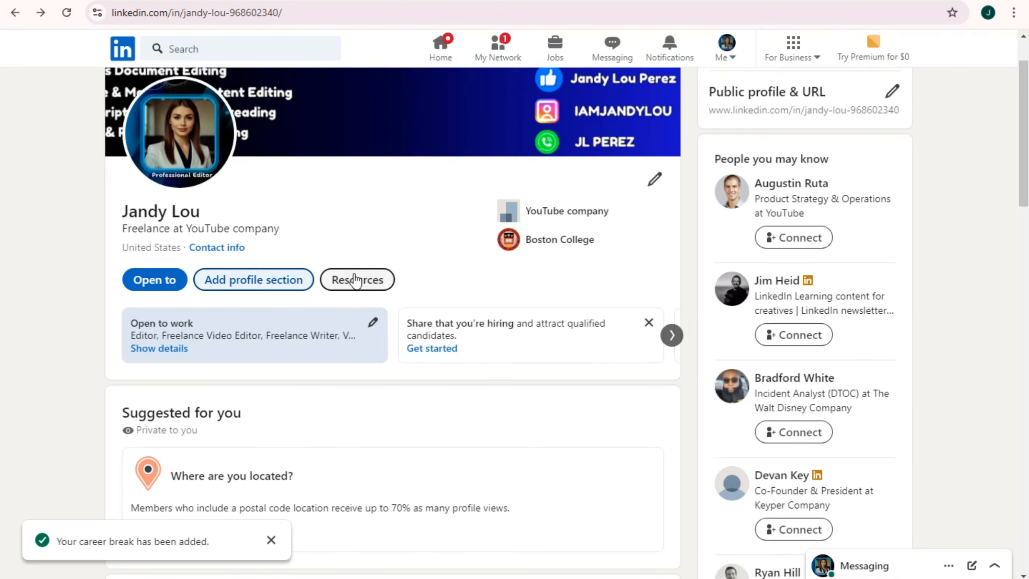
Start a new skill linked to both roles, settling on Voice Acting, and save it
{"action": "left_click", "coordinate": [262, 281]}
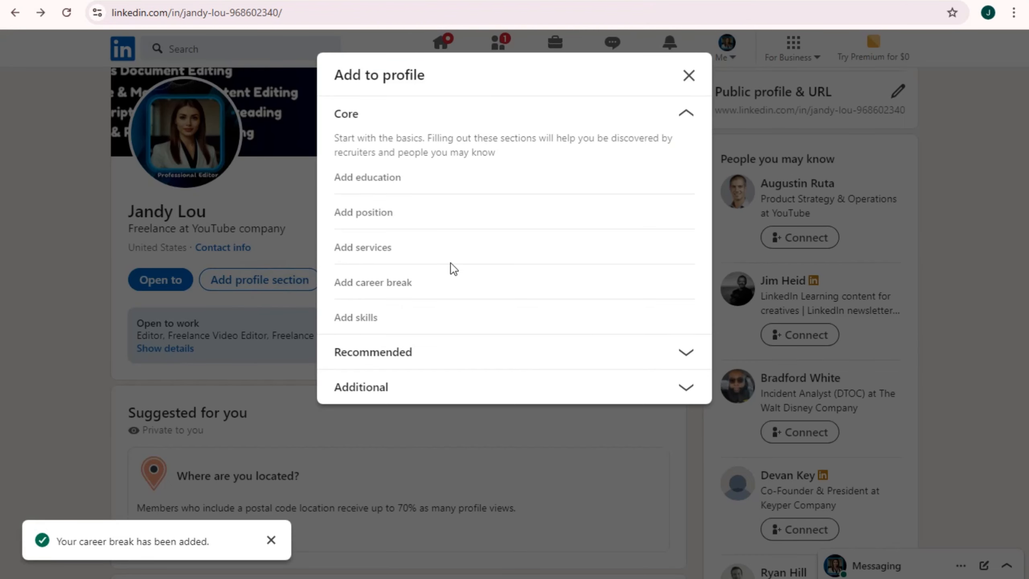
{"action": "left_click", "coordinate": [356, 319]}
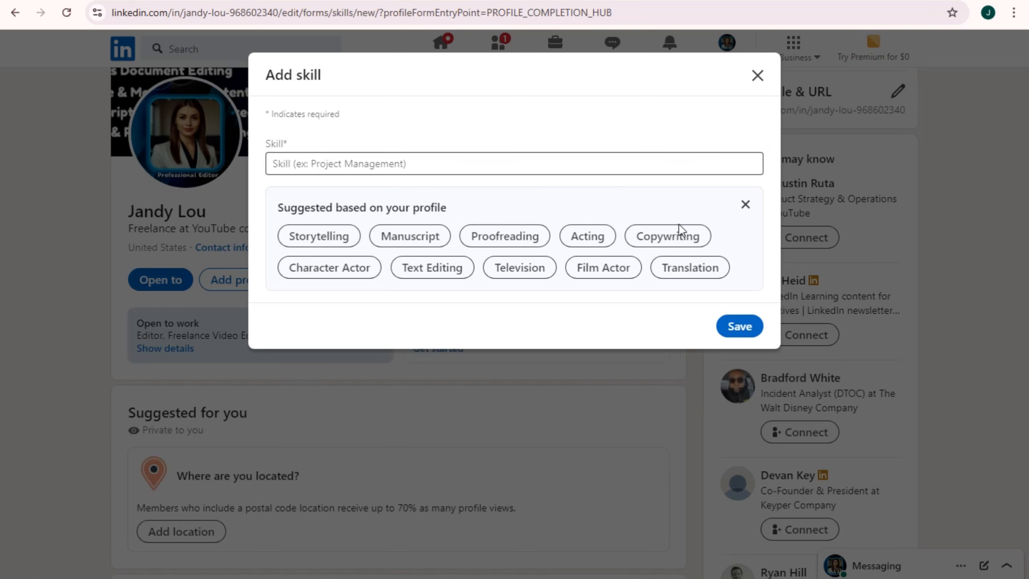
{"action": "left_click", "coordinate": [602, 241]}
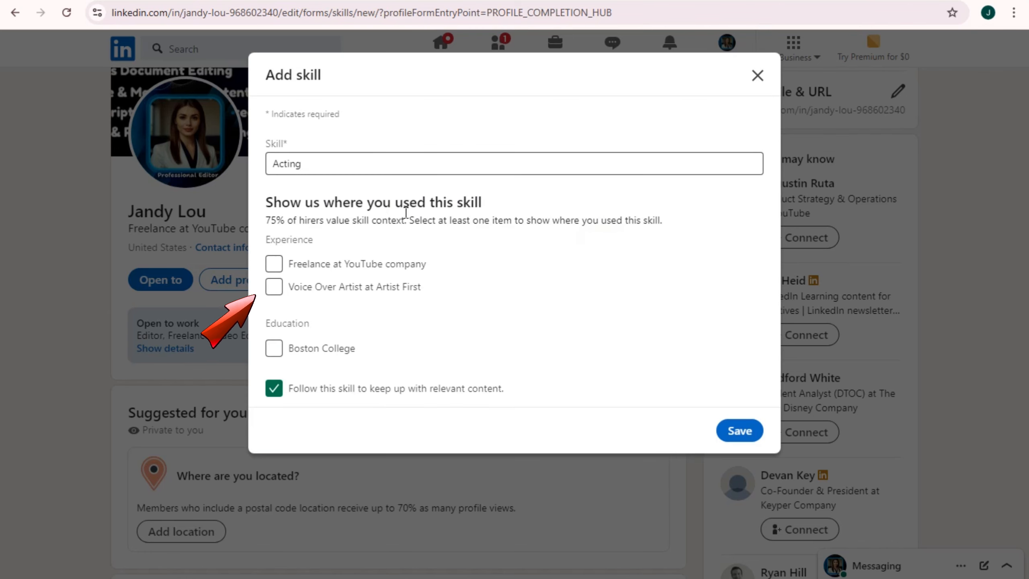
{"action": "left_click", "coordinate": [275, 263]}
{"action": "left_click", "coordinate": [274, 287]}
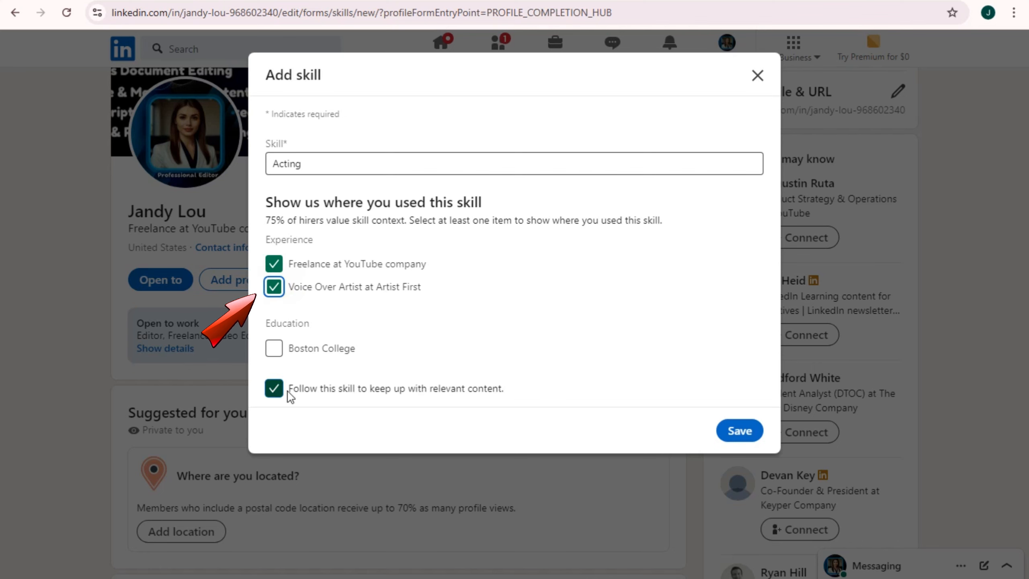
{"action": "left_click", "coordinate": [347, 162]}
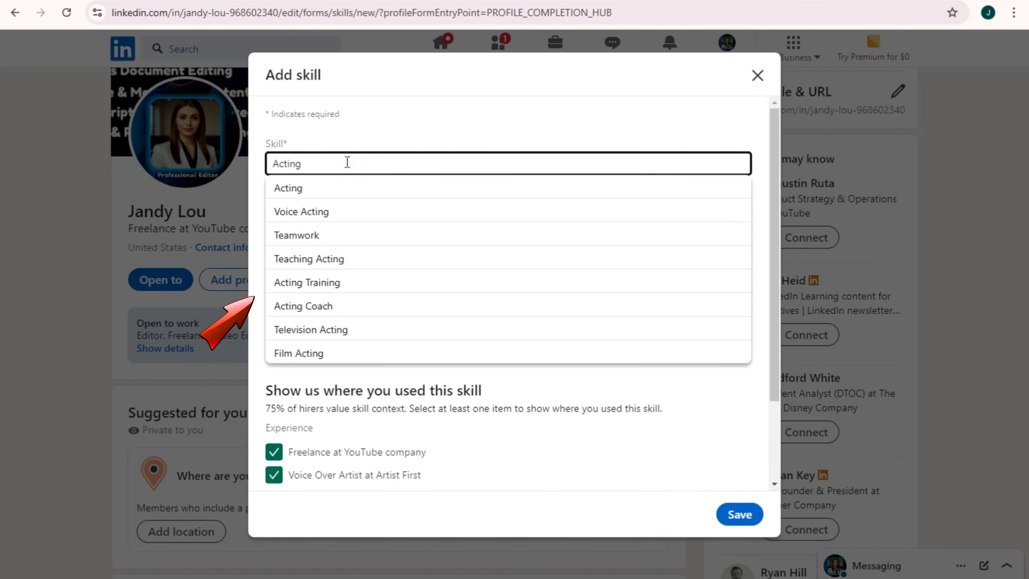
{"action": "left_click", "coordinate": [313, 212]}
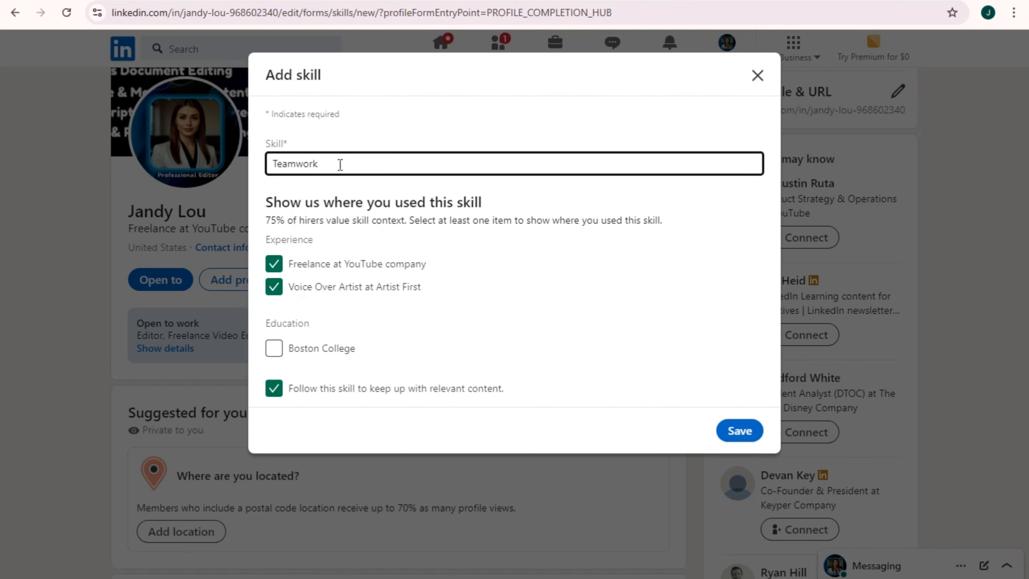
{"action": "double_click", "coordinate": [324, 163]}
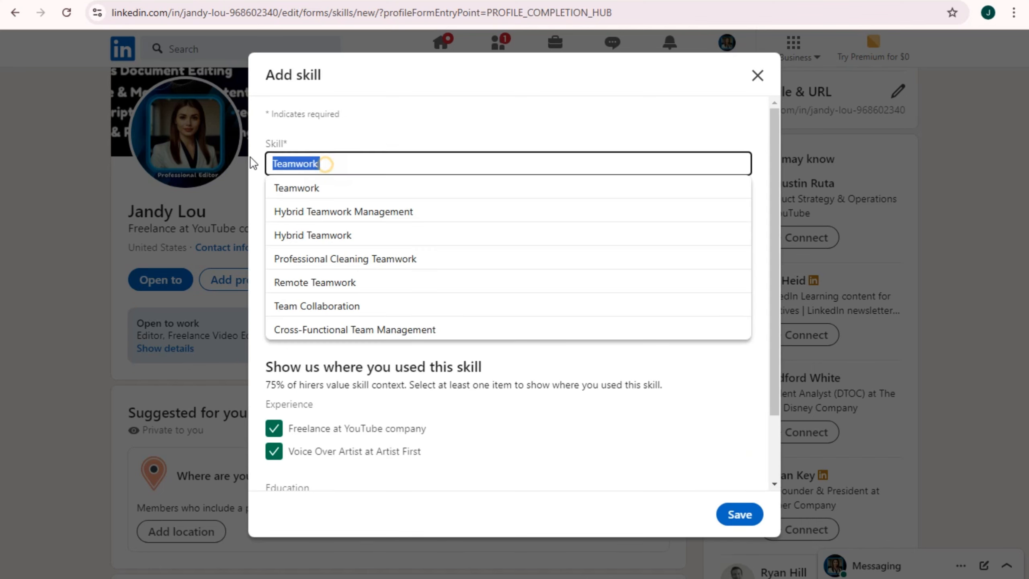
{"action": "type", "text": "vo"}
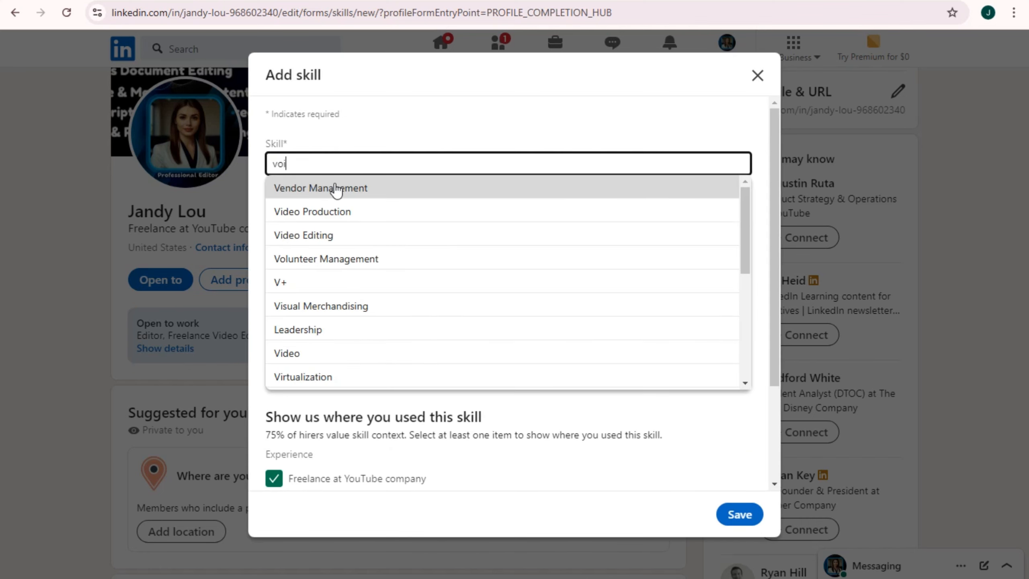
{"action": "type", "text": "i"}
{"action": "left_click", "coordinate": [345, 211]}
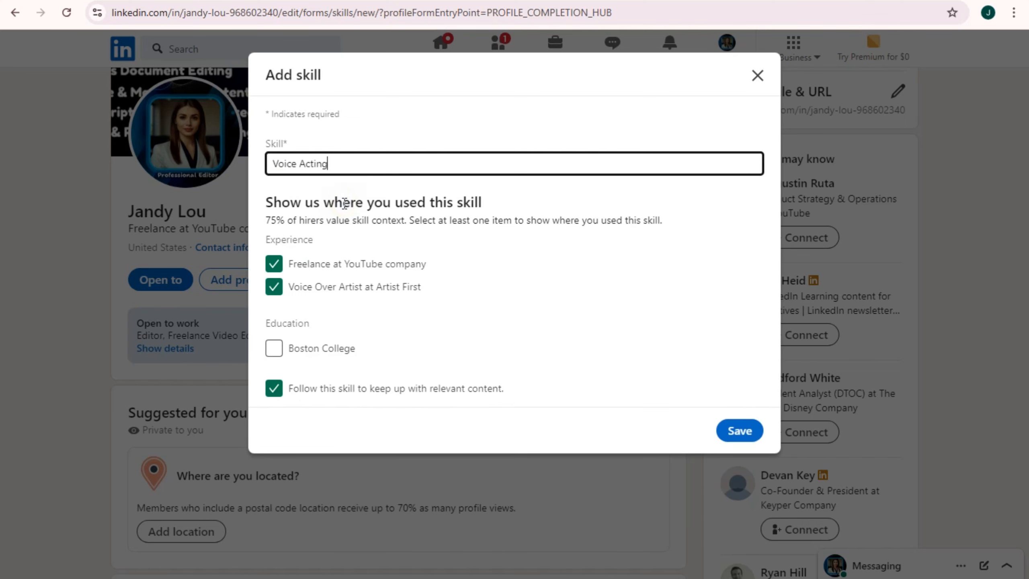
{"action": "left_click", "coordinate": [743, 431]}
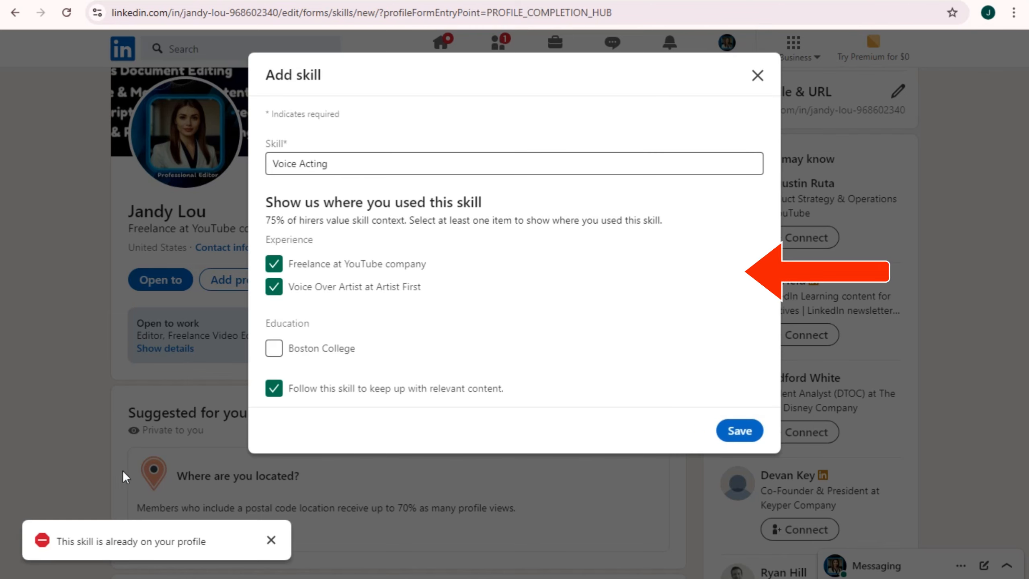
Replace the rejected duplicate Voice Acting entry with Research Skills and save it
{"action": "triple_click", "coordinate": [389, 163]}
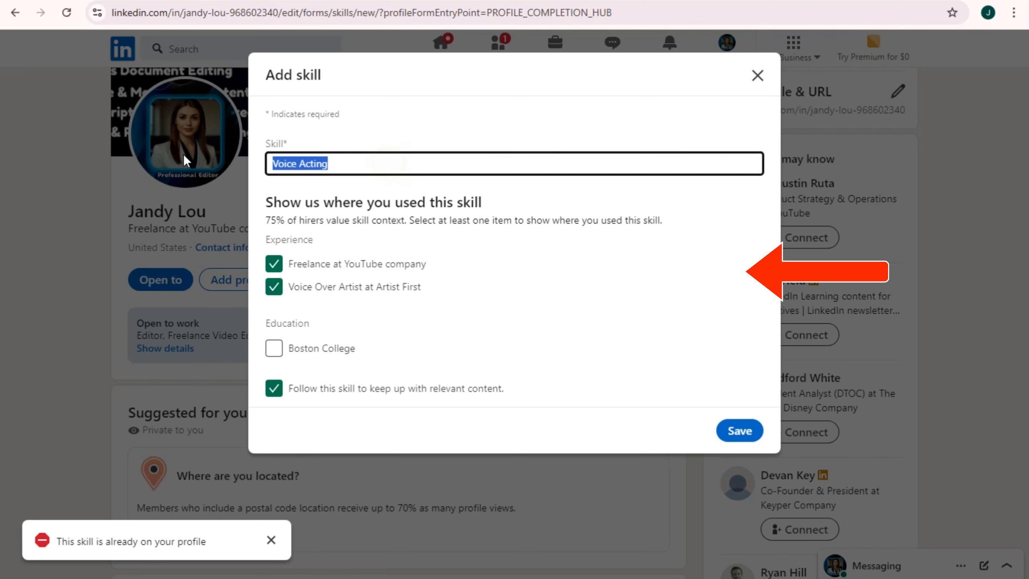
{"action": "key", "text": "BackSpace"}
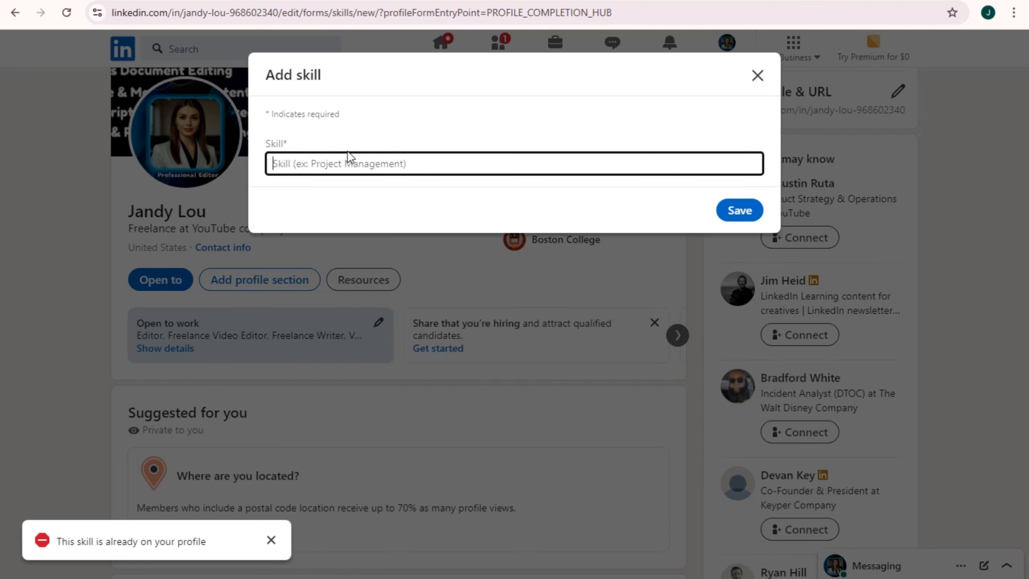
{"action": "type", "text": "wr"}
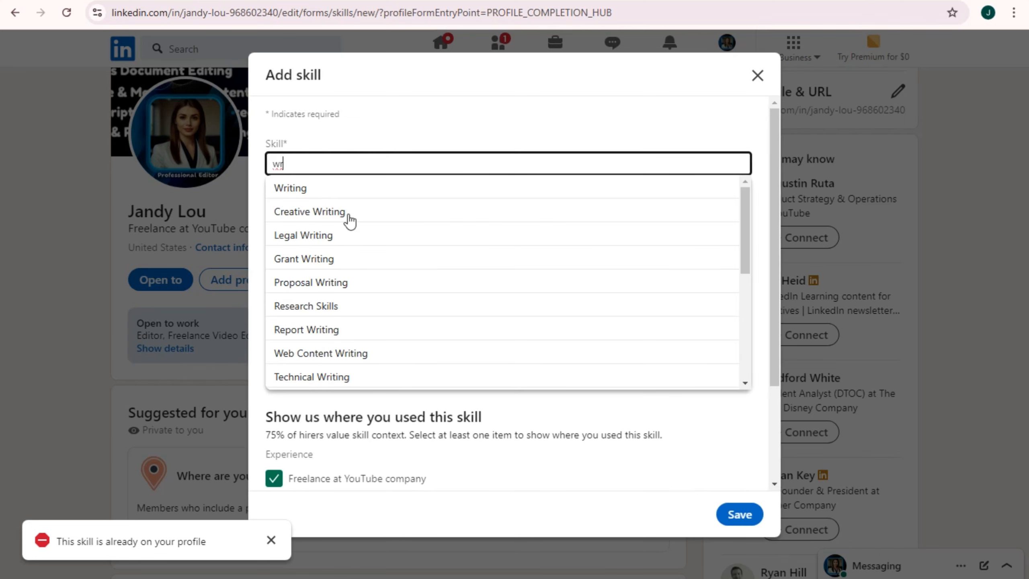
{"action": "left_click", "coordinate": [330, 309]}
{"action": "left_click", "coordinate": [740, 431]}
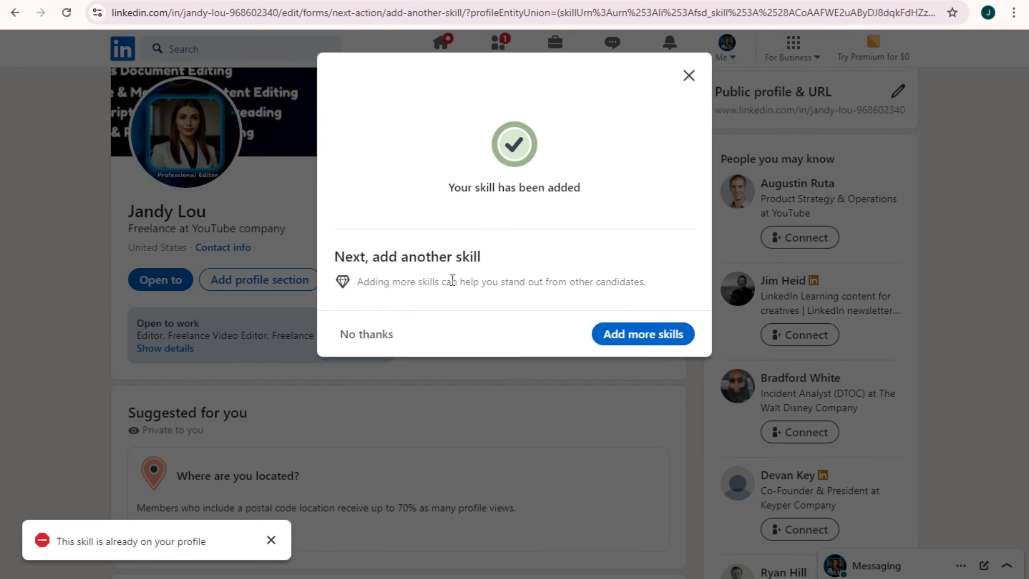
Add Storytelling as a skill linked to the YouTube freelance and Voice Over Artist roles
{"action": "left_click", "coordinate": [610, 336]}
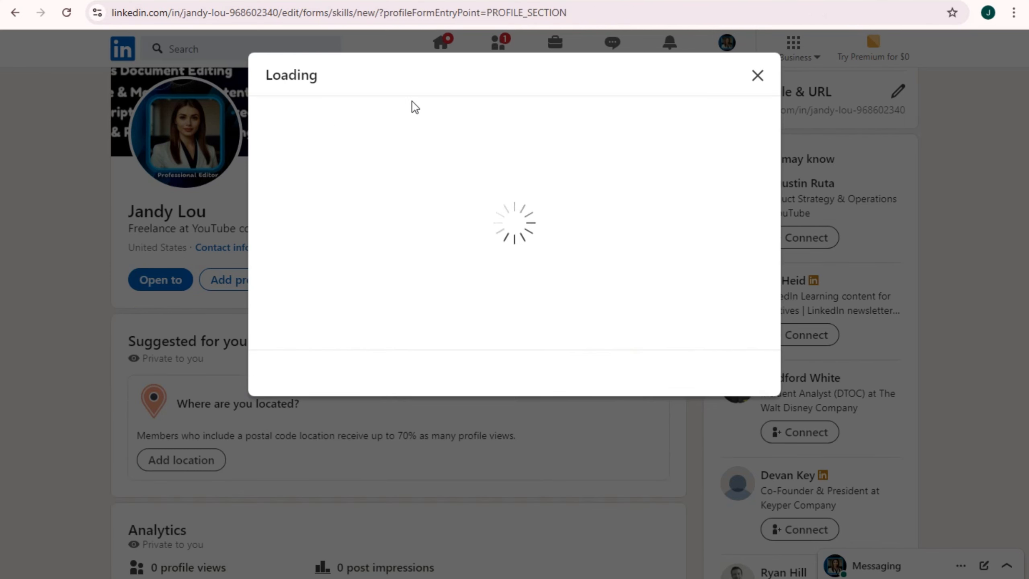
{"action": "left_click", "coordinate": [371, 236]}
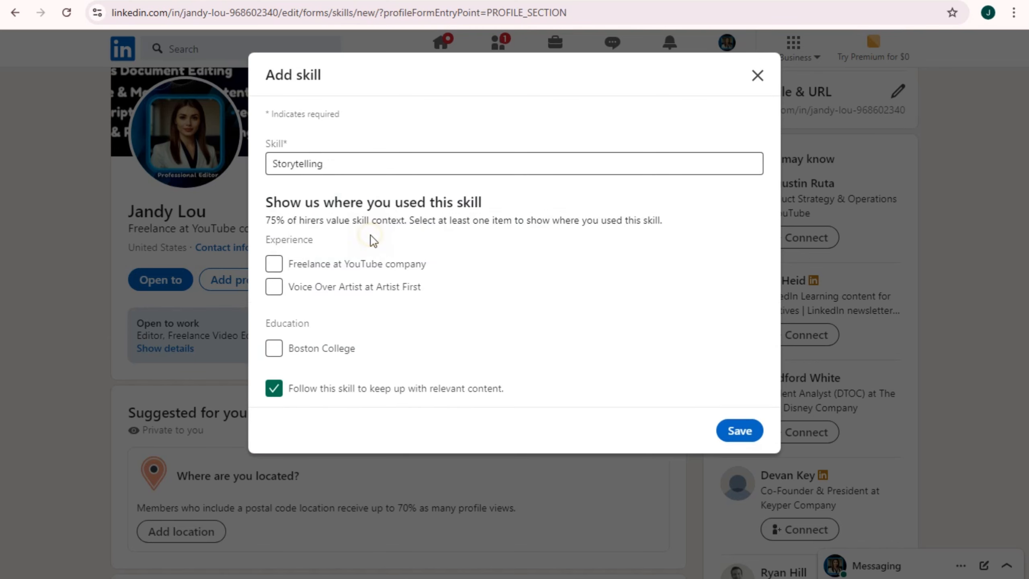
{"action": "left_click", "coordinate": [274, 264]}
{"action": "left_click", "coordinate": [274, 287]}
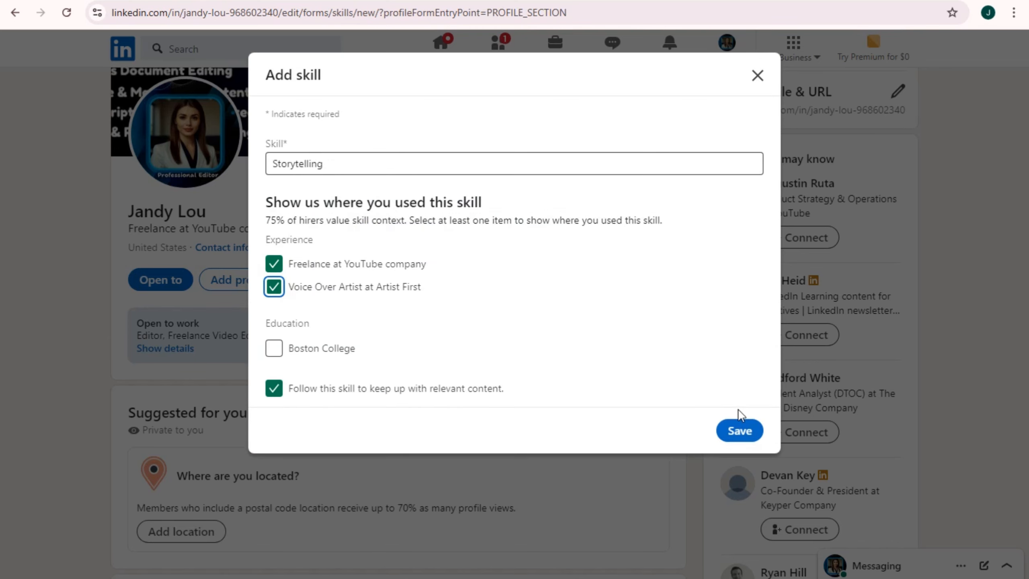
{"action": "left_click", "coordinate": [739, 429]}
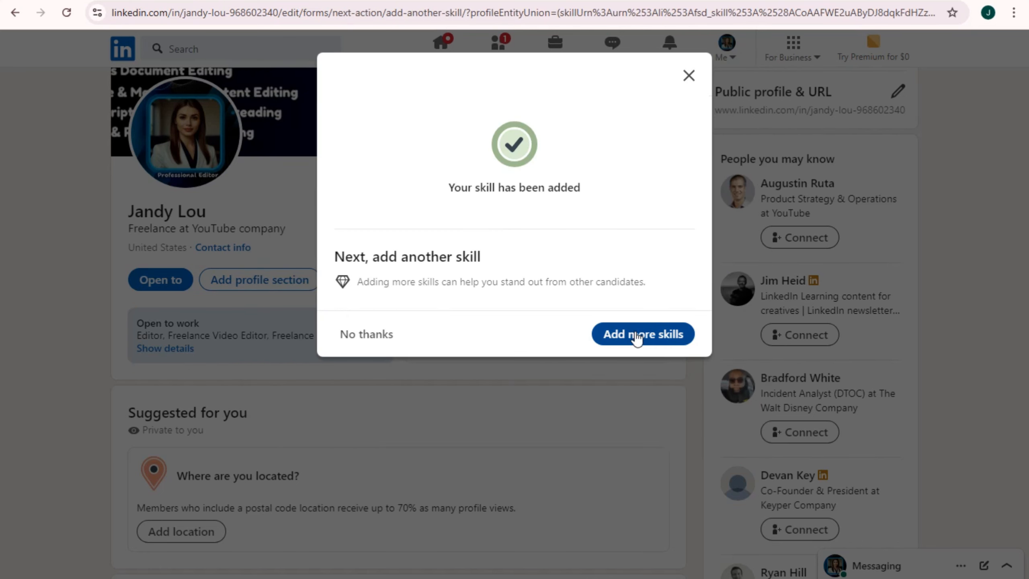
Add Translation linked to both roles, then decline adding more skills
{"action": "left_click", "coordinate": [636, 335]}
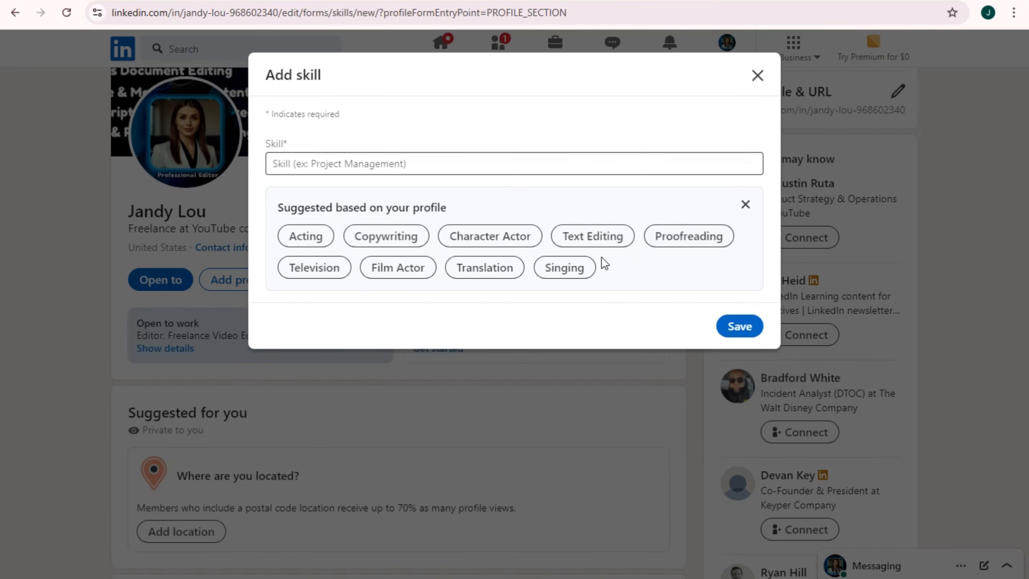
{"action": "left_click", "coordinate": [475, 268]}
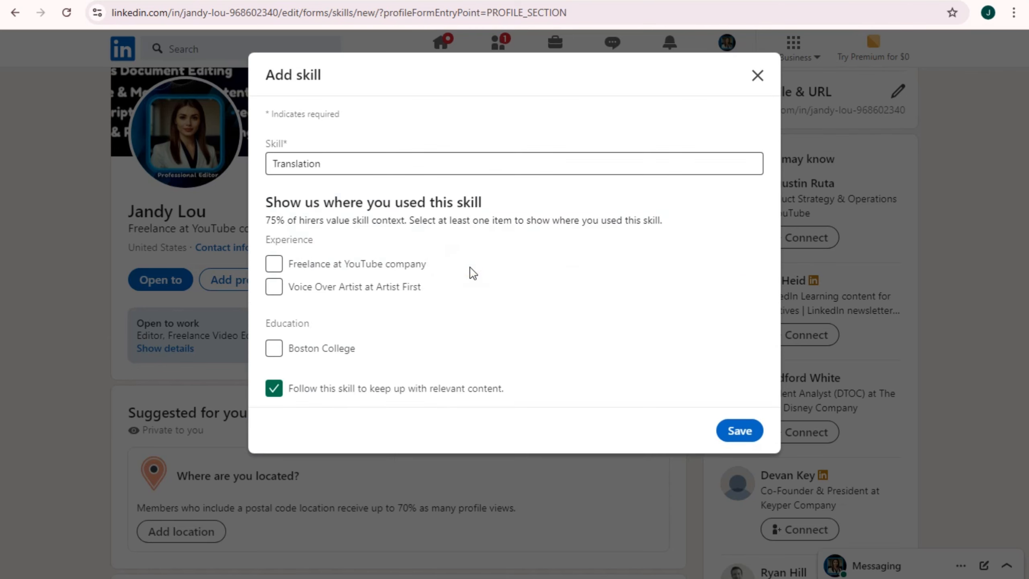
{"action": "left_click", "coordinate": [276, 264]}
{"action": "key", "text": "Tab"}
{"action": "key", "text": "space"}
{"action": "left_click", "coordinate": [740, 431]}
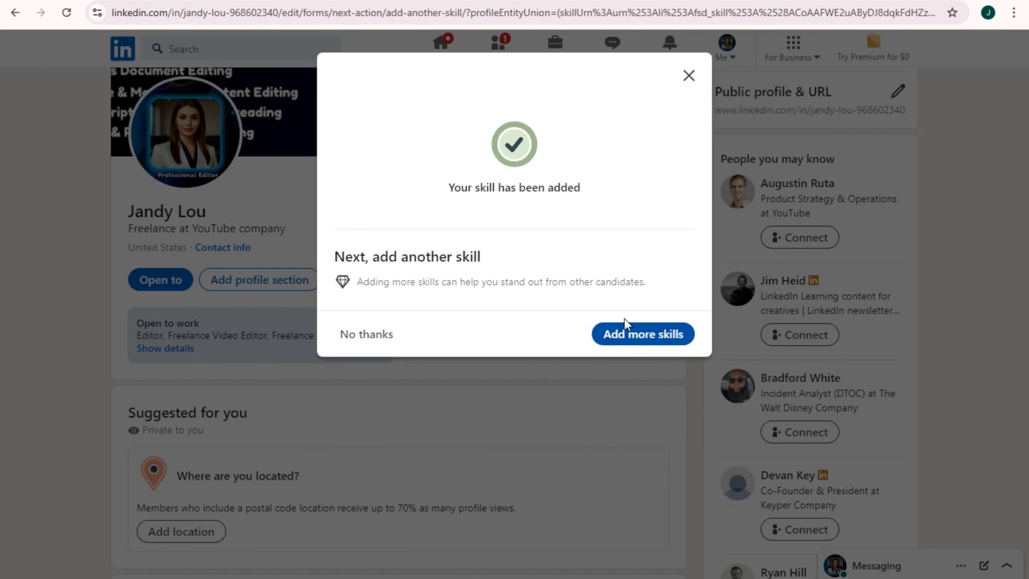
{"action": "left_click", "coordinate": [361, 335]}
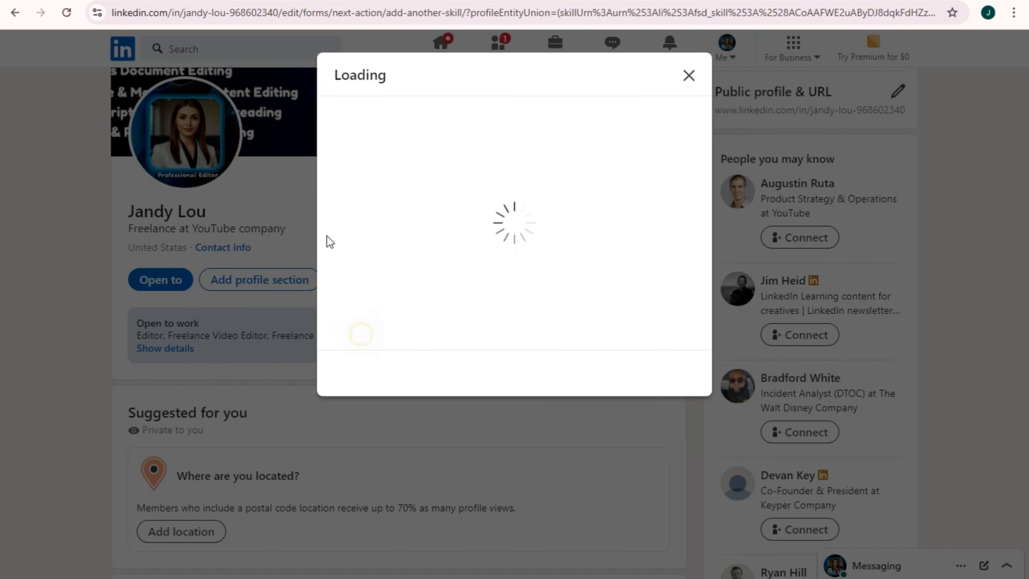
Dismiss the tips prompt and open Add featured from the Recommended profile sections
{"action": "left_click", "coordinate": [689, 75]}
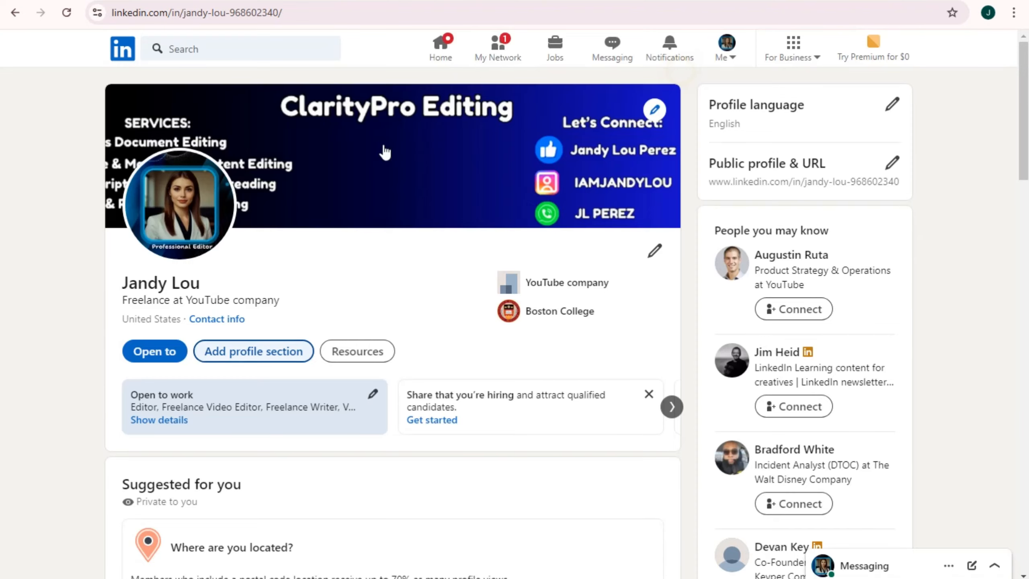
{"action": "left_click", "coordinate": [261, 351]}
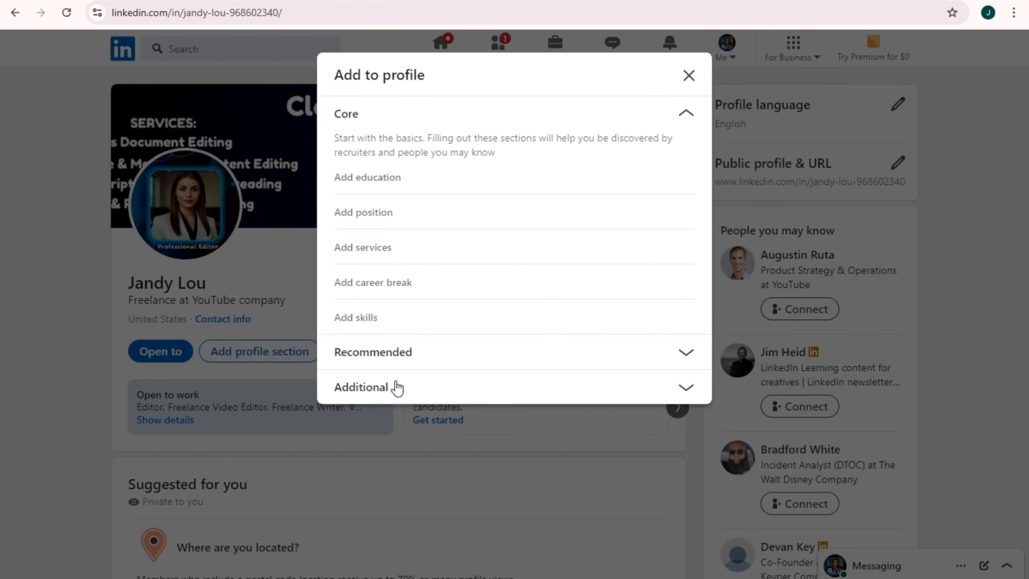
{"action": "left_click", "coordinate": [417, 351]}
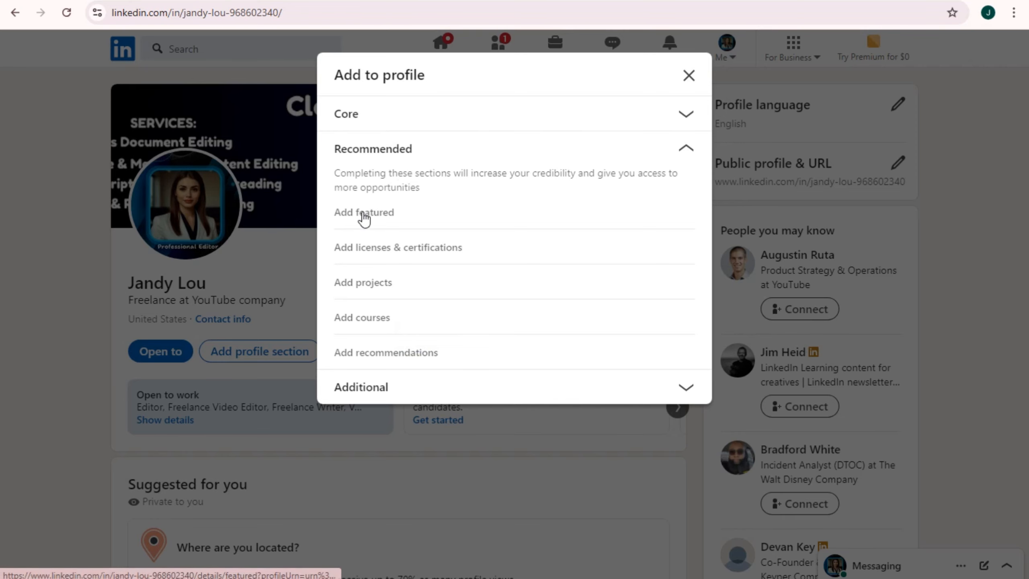
{"action": "left_click", "coordinate": [380, 215]}
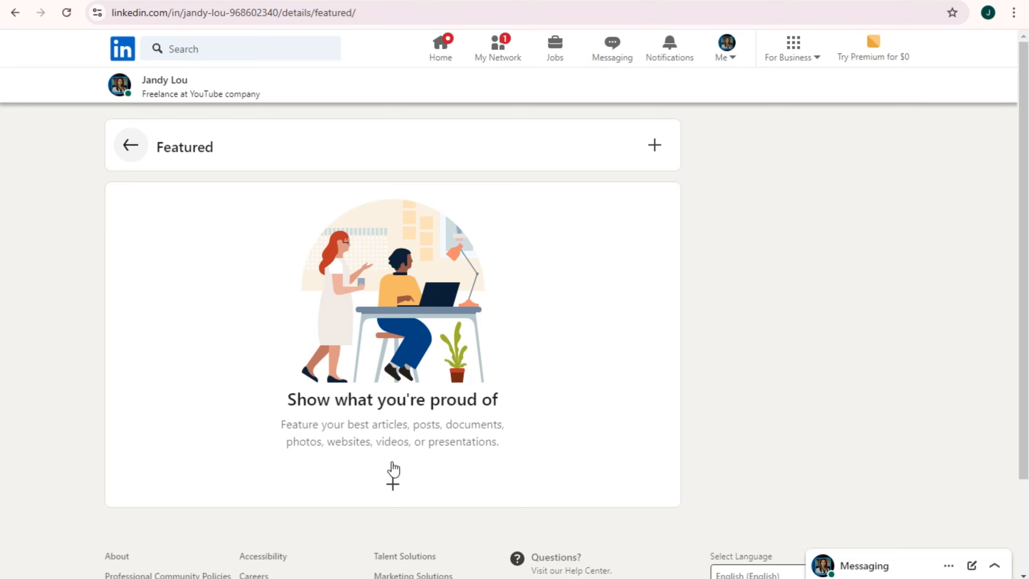
{"action": "scroll", "coordinate": [526, 389], "scroll_direction": "down", "scroll_amount": 2}
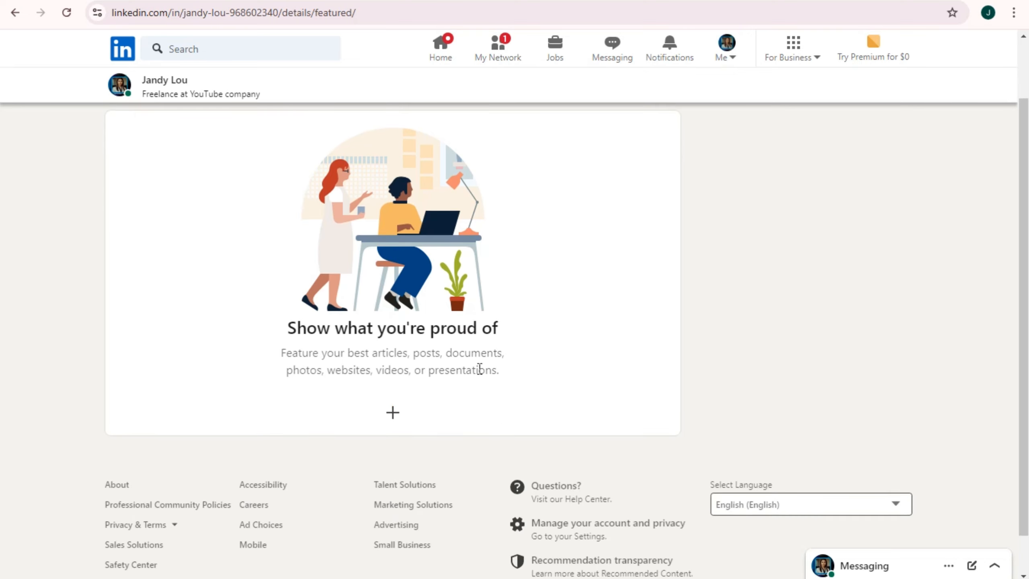
{"action": "scroll", "coordinate": [393, 392], "scroll_direction": "up", "scroll_amount": 2}
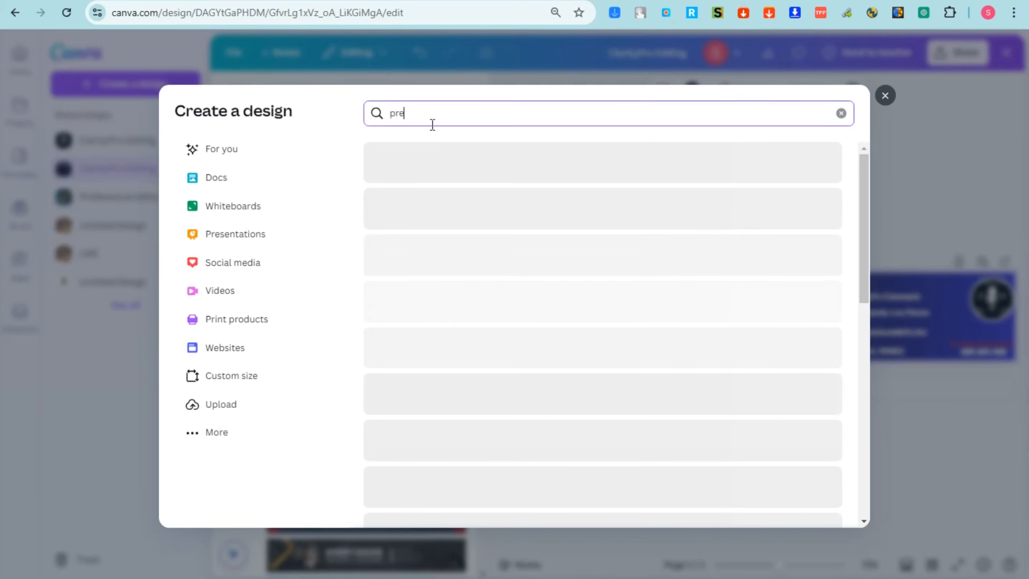
Create a Presentation (16:9) 1920×1080 px design from the design search
{"action": "type", "text": "senta"}
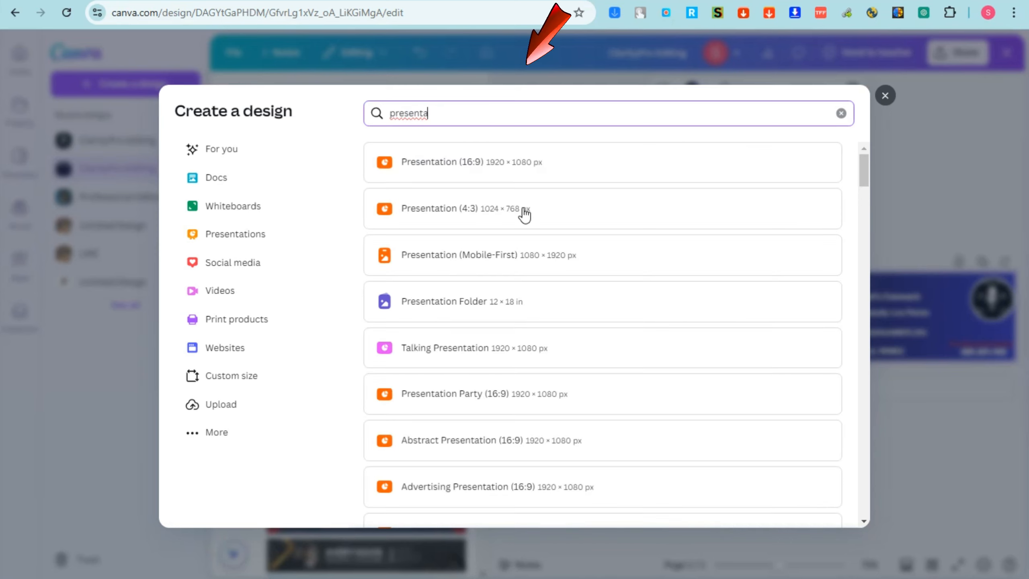
{"action": "left_click", "coordinate": [478, 171]}
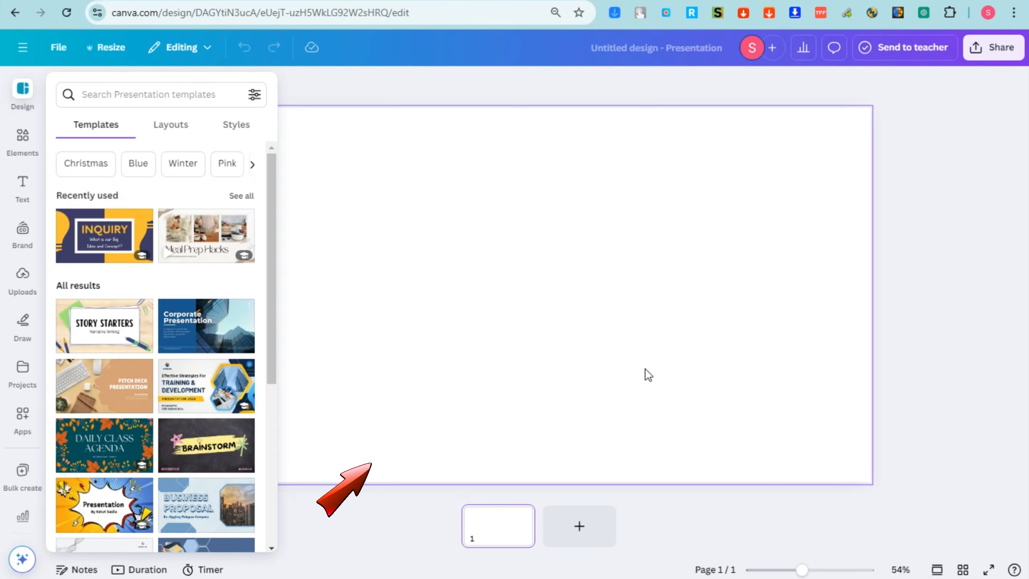
Search the Elements library for 'frames'
{"action": "left_click", "coordinate": [27, 158]}
{"action": "left_click", "coordinate": [86, 89]}
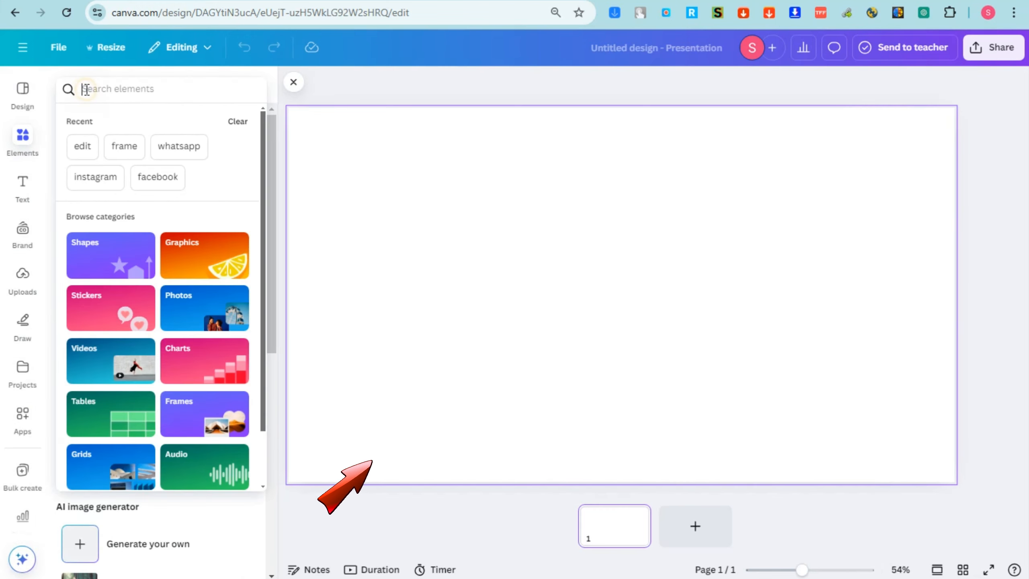
{"action": "type", "text": "farmes"}
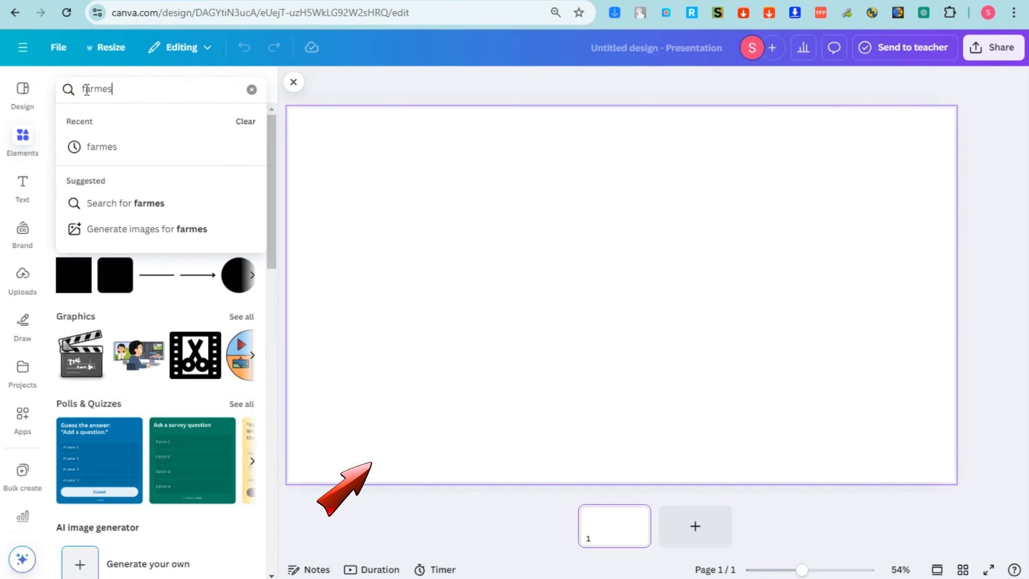
{"action": "key", "text": "BackSpace"}
{"action": "key", "text": "BackSpace"}
{"action": "key", "text": "BackSpace"}
{"action": "key", "text": "BackSpace"}
{"action": "key", "text": "BackSpace"}
{"action": "type", "text": "rames"}
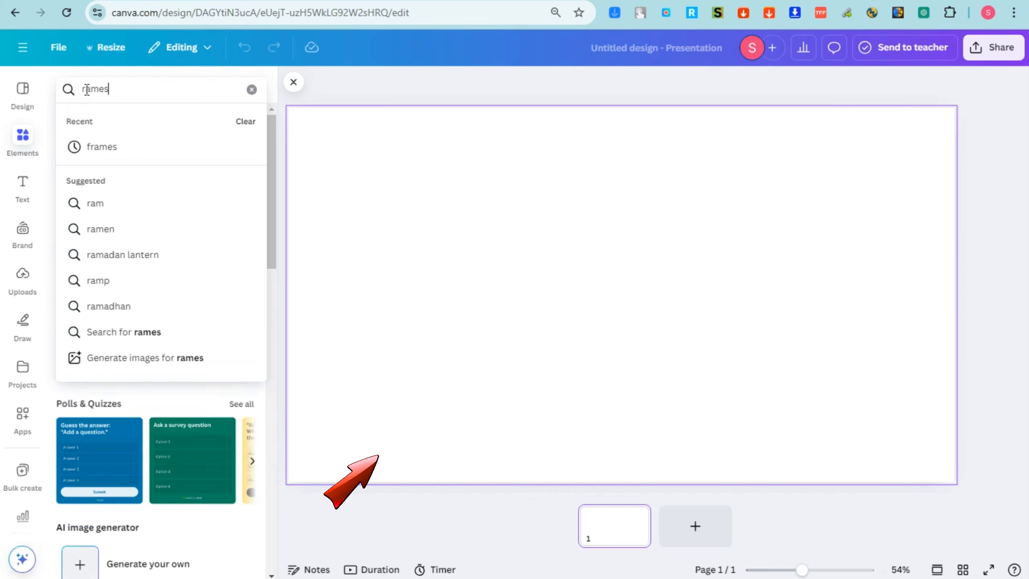
{"action": "key", "text": "Return"}
{"action": "left_click", "coordinate": [133, 89]}
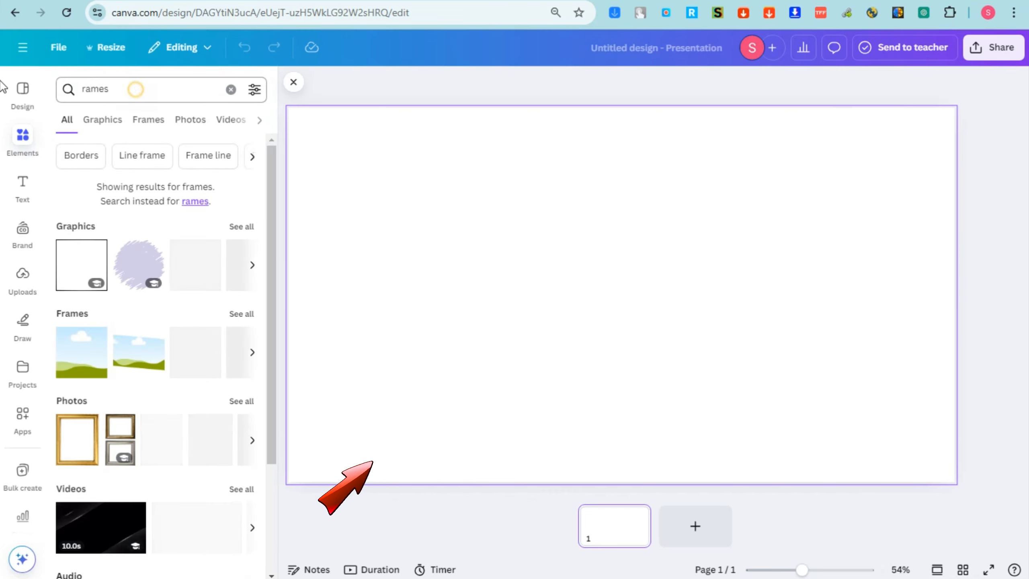
{"action": "key", "text": "ctrl+a"}
{"action": "type", "text": "frames"}
{"action": "key", "text": "Return"}
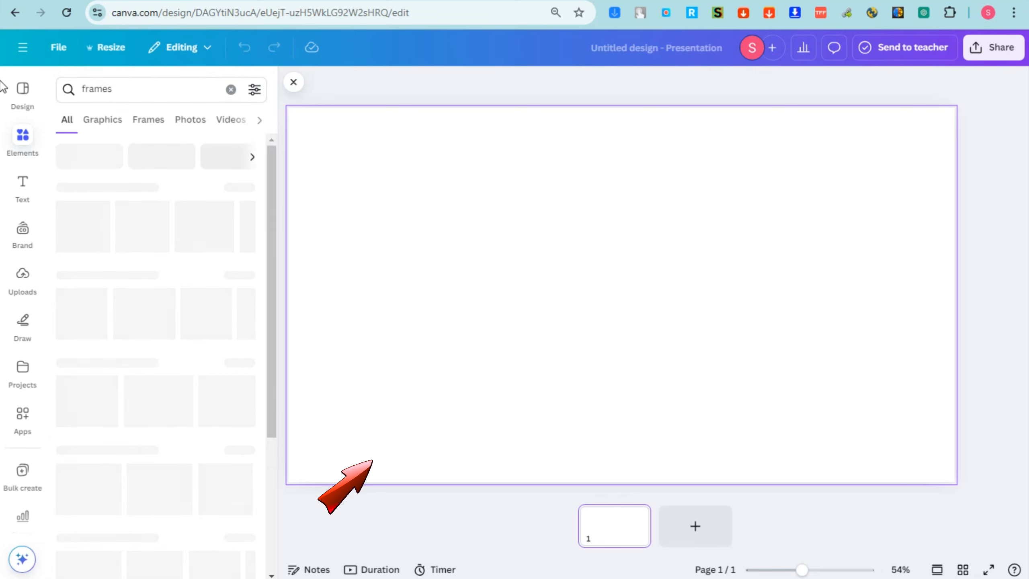
Place a landscape frame at full page height, duplicate it across the page, and align the tops
{"action": "left_click_drag", "start_coordinate": [94, 210], "coordinate": [327, 244]}
{"action": "left_click_drag", "start_coordinate": [383, 120], "coordinate": [383, 109]}
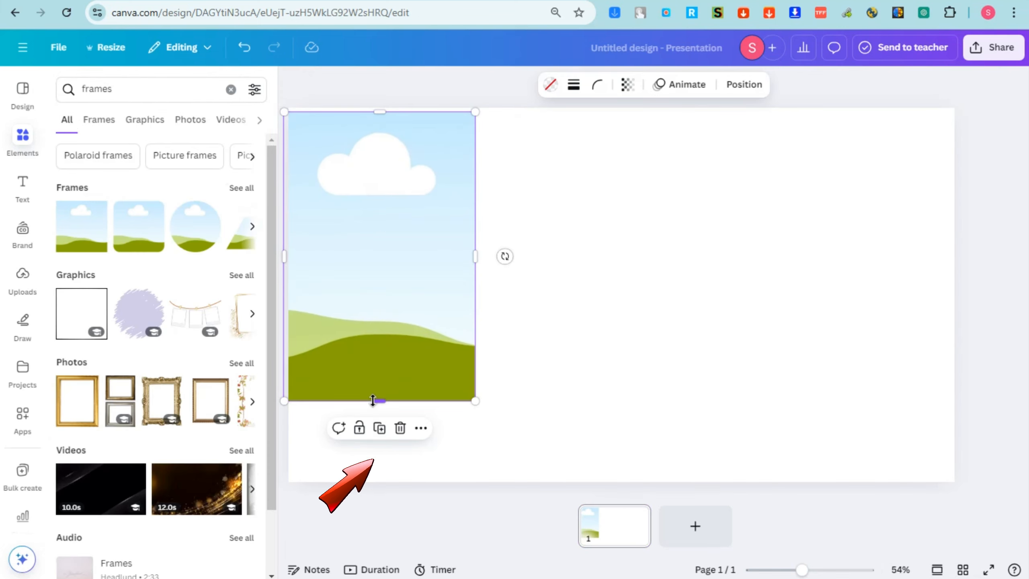
{"action": "left_click_drag", "start_coordinate": [379, 401], "coordinate": [369, 491]}
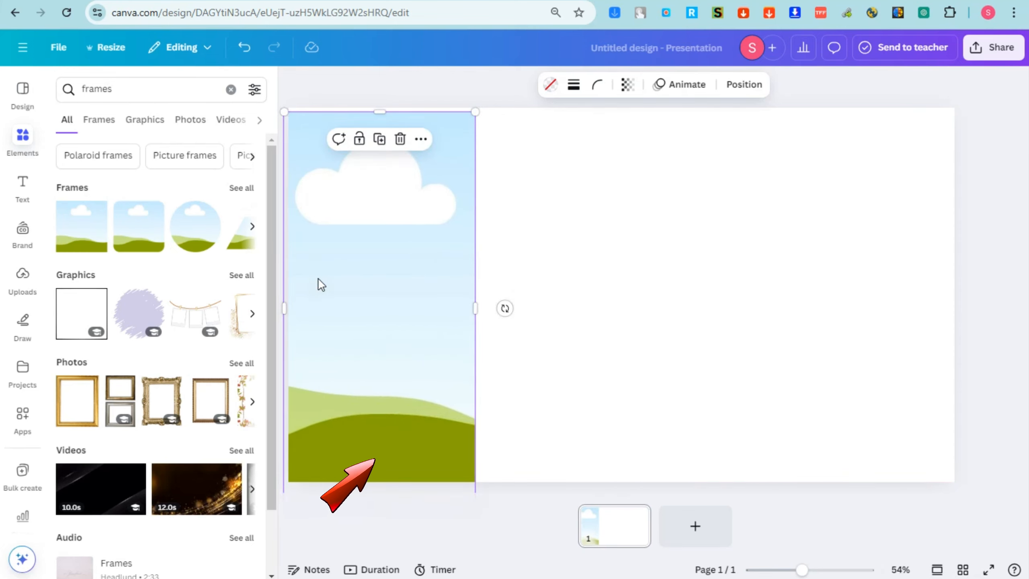
{"action": "left_click_drag", "start_coordinate": [332, 280], "coordinate": [869, 261]}
{"action": "left_click", "coordinate": [1024, 317]}
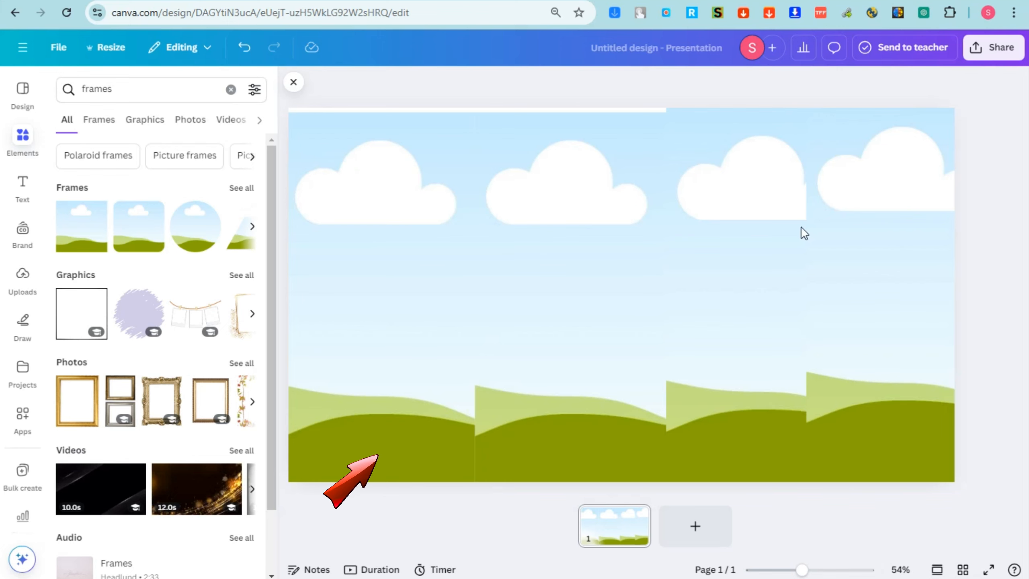
{"action": "left_click_drag", "start_coordinate": [574, 197], "coordinate": [574, 191]}
{"action": "left_click_drag", "start_coordinate": [440, 211], "coordinate": [438, 206]}
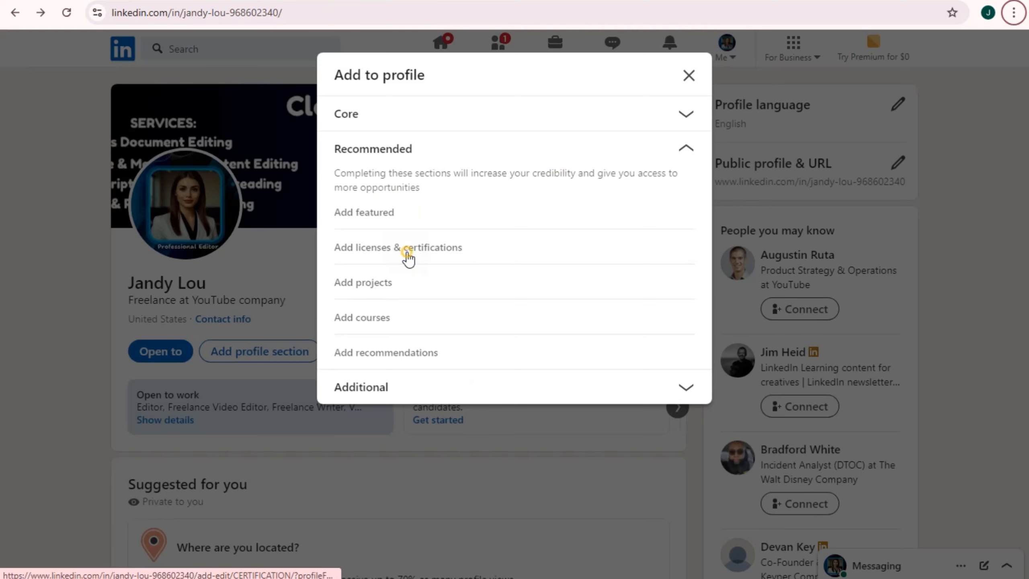
Add a certification named YouTube Certified, issued by YouTube company
{"action": "left_click", "coordinate": [407, 254]}
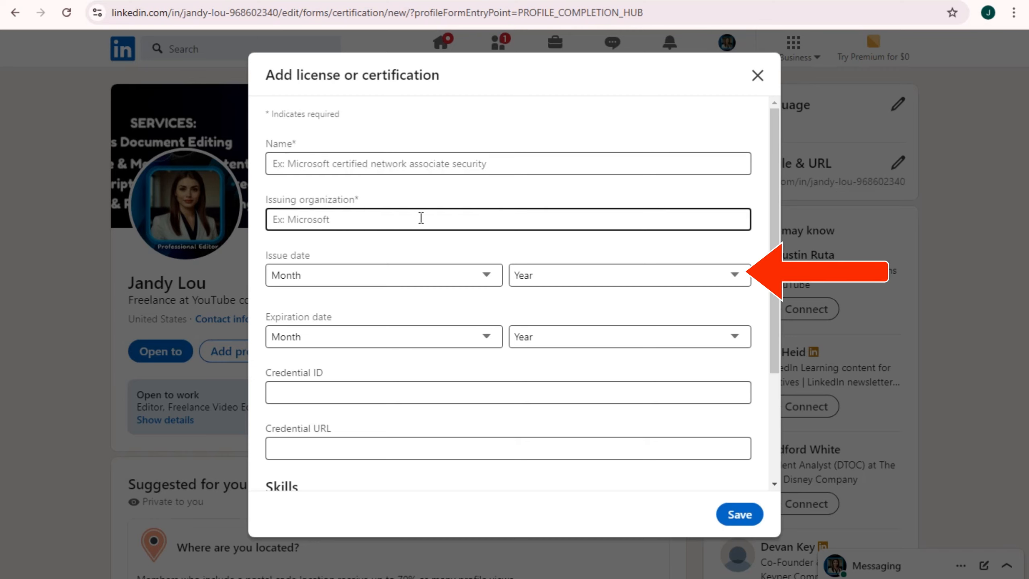
{"action": "left_click", "coordinate": [390, 154]}
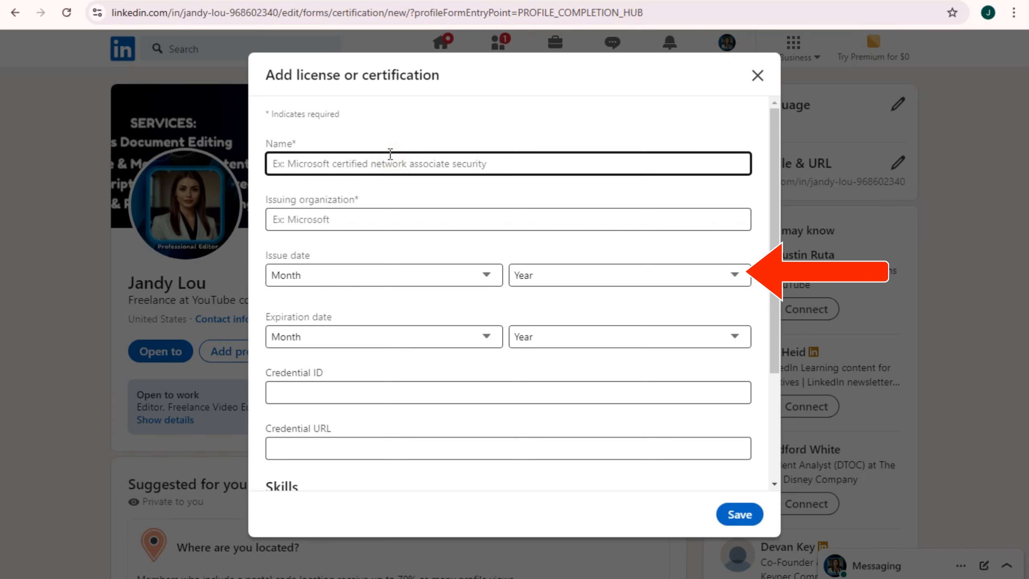
{"action": "type", "text": "Youtuvbe"}
{"action": "key", "text": "BackSpace"}
{"action": "key", "text": "BackSpace"}
{"action": "key", "text": "BackSpace"}
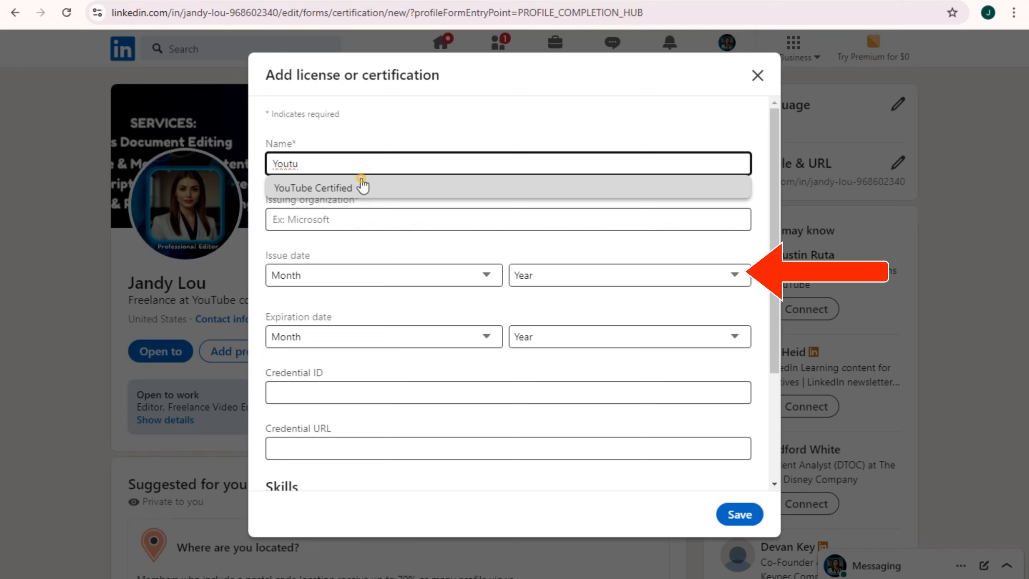
{"action": "left_click", "coordinate": [361, 187]}
{"action": "left_click", "coordinate": [572, 217]}
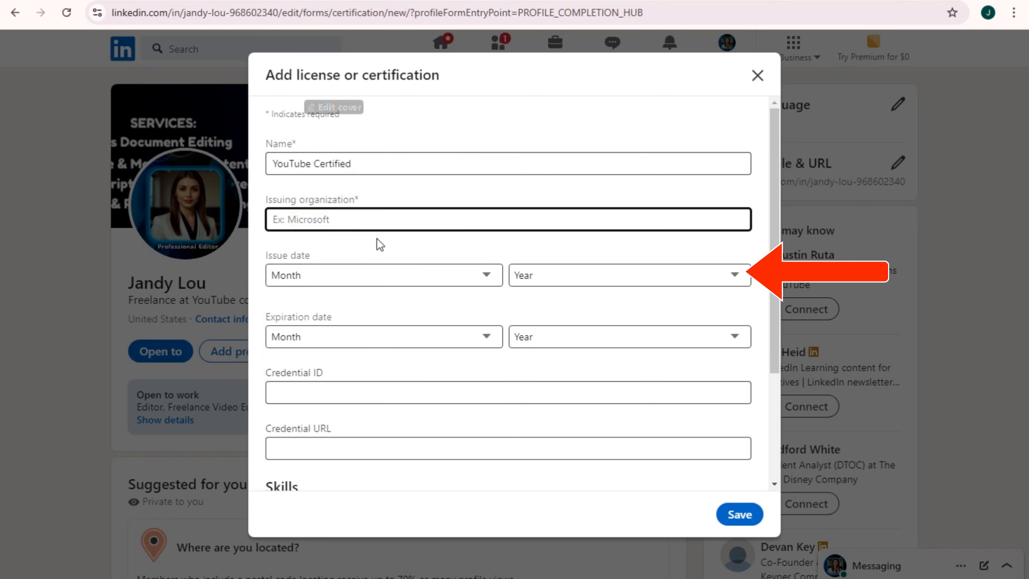
{"action": "type", "text": "Yo"}
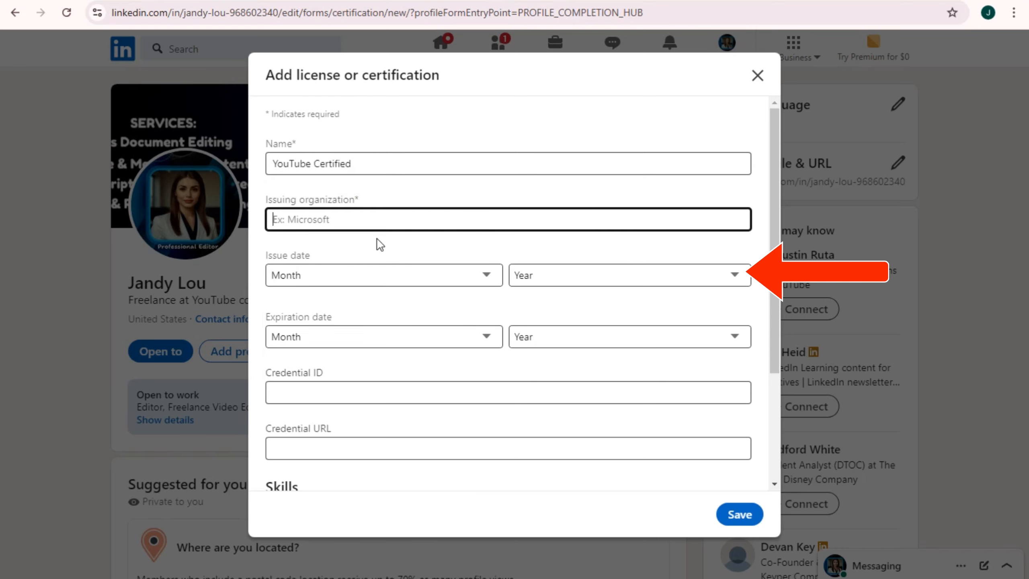
{"action": "type", "text": "Youtu"}
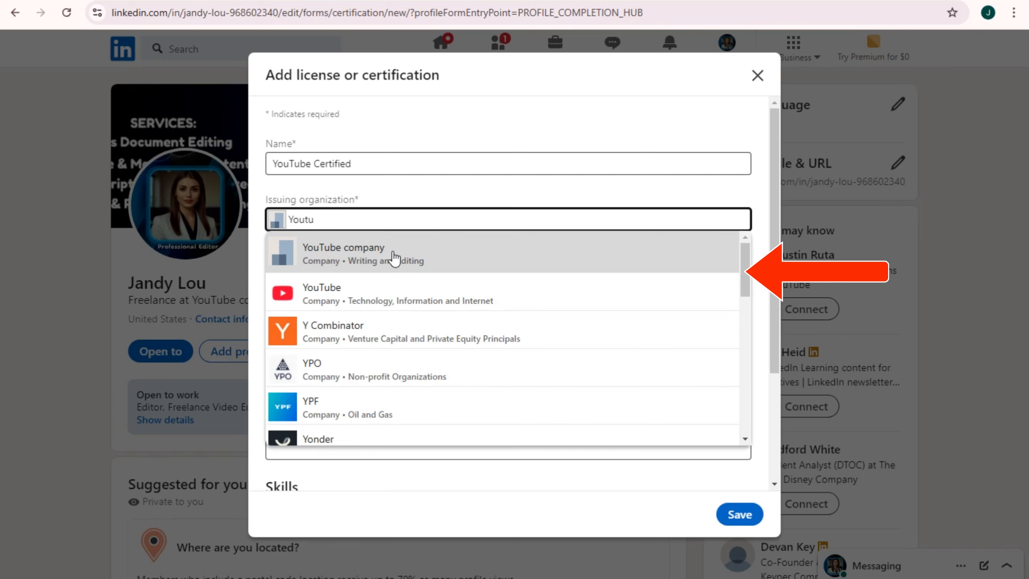
{"action": "left_click", "coordinate": [395, 257]}
Set the issue date to January 2018 and the expiration to January 2030
{"action": "left_click", "coordinate": [328, 278]}
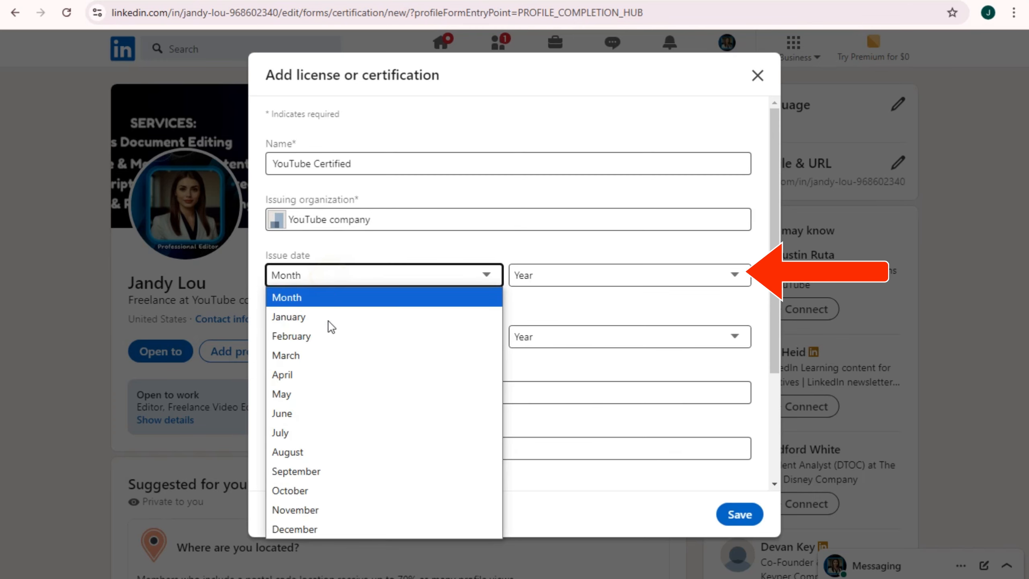
{"action": "left_click", "coordinate": [328, 317]}
{"action": "left_click", "coordinate": [577, 278]}
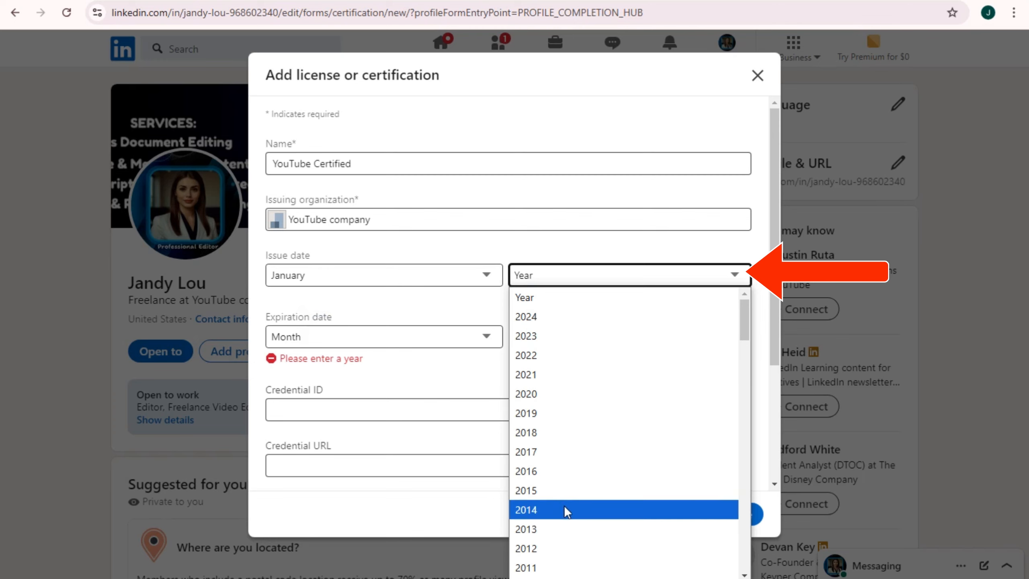
{"action": "left_click", "coordinate": [552, 429]}
{"action": "left_click", "coordinate": [373, 335]}
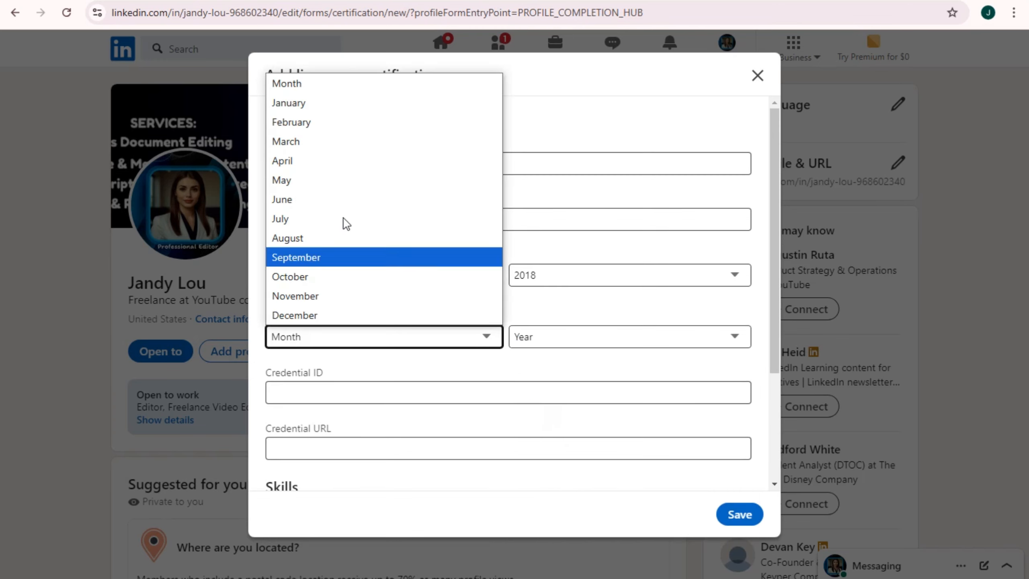
{"action": "left_click", "coordinate": [304, 103]}
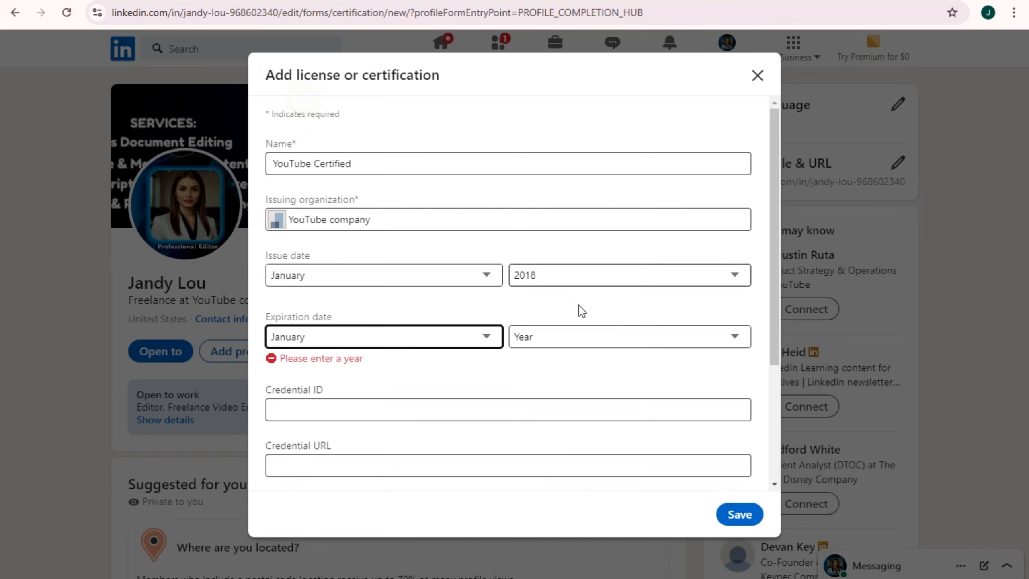
{"action": "left_click", "coordinate": [588, 341]}
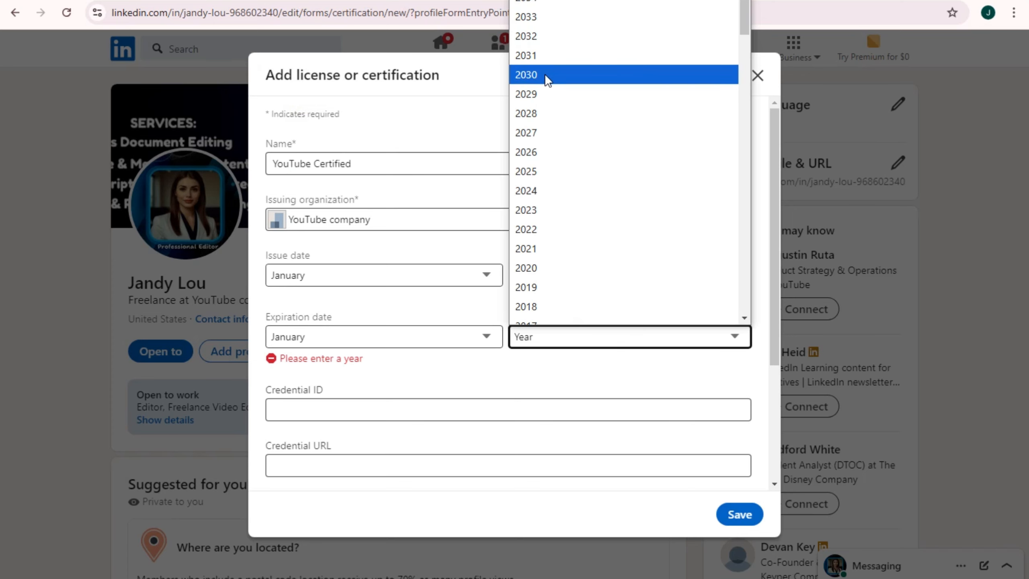
{"action": "left_click", "coordinate": [545, 74]}
{"action": "left_click", "coordinate": [272, 399]}
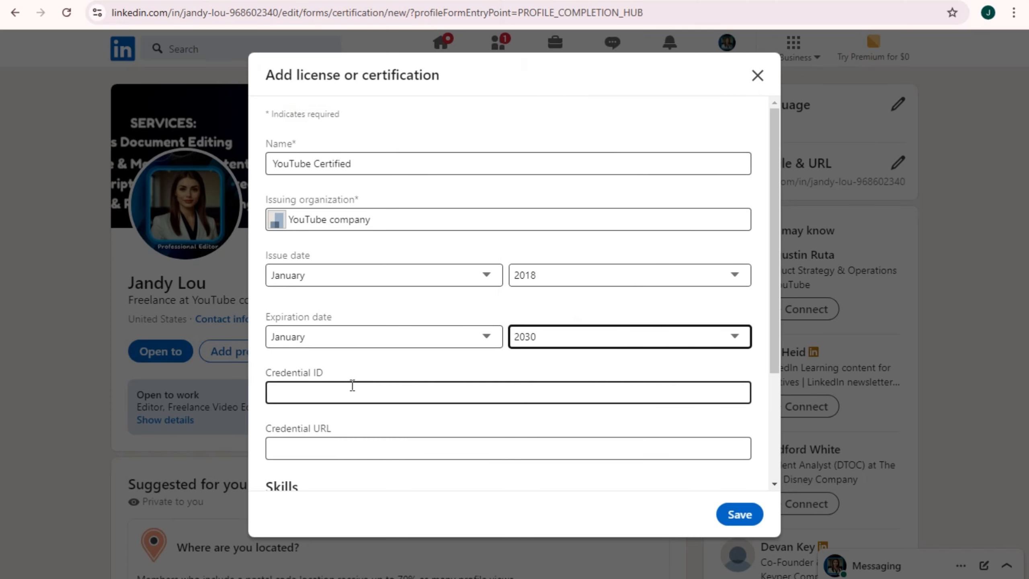
{"action": "scroll", "coordinate": [353, 385], "scroll_direction": "down", "scroll_amount": 2}
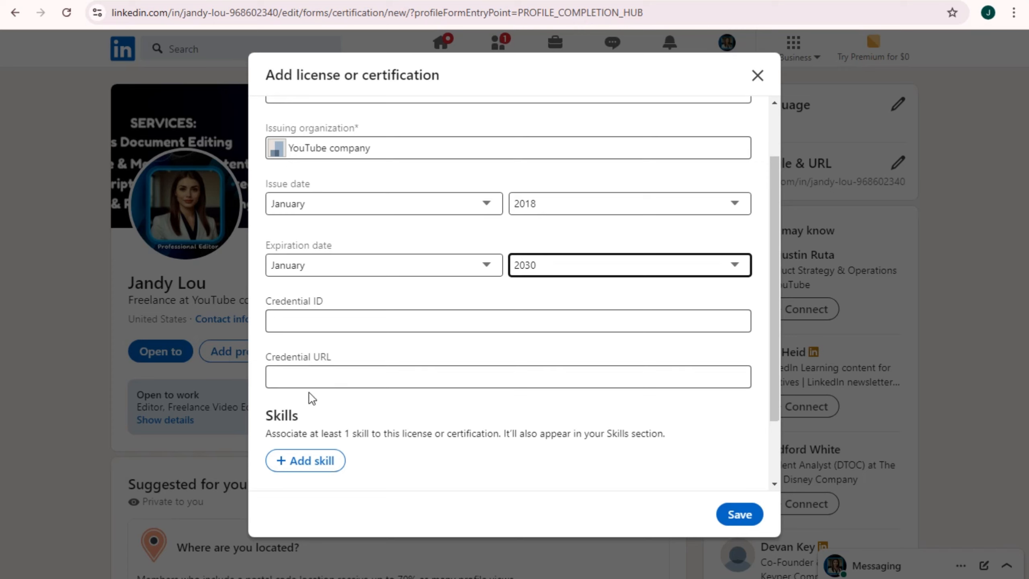
Attach the Microsoft Excel skill and save the certification
{"action": "left_click", "coordinate": [313, 461]}
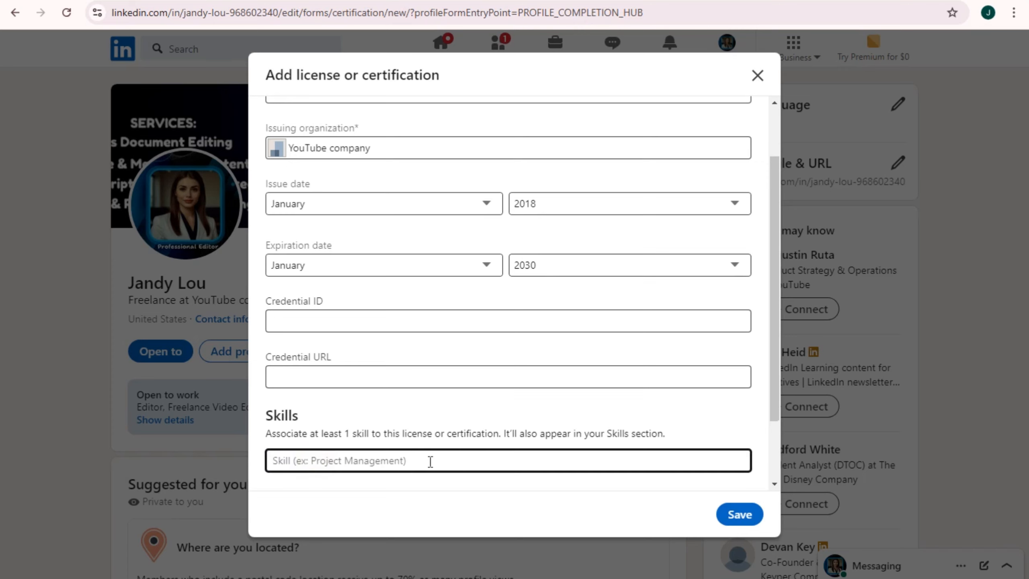
{"action": "type", "text": "Editi"}
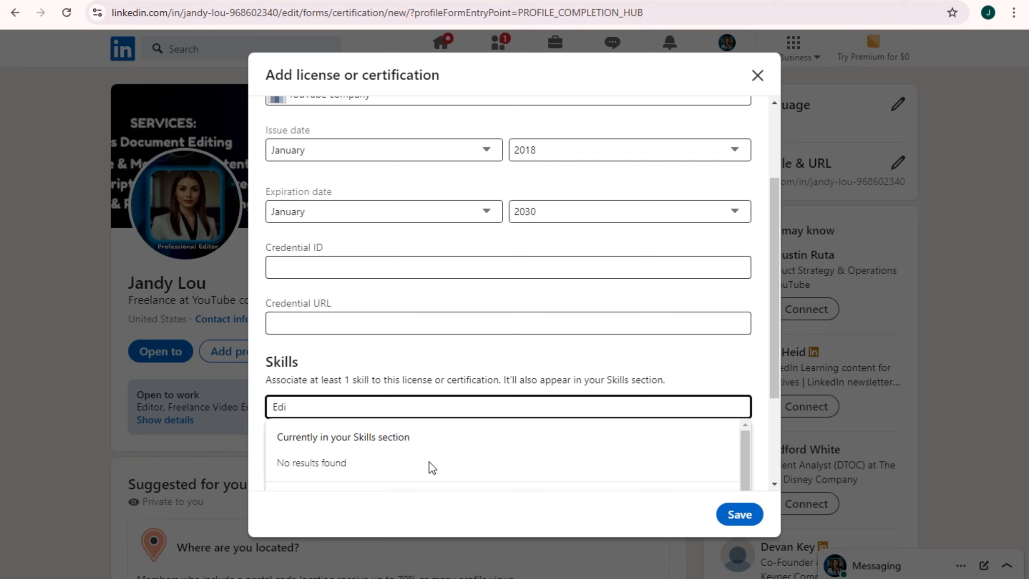
{"action": "key", "text": "BackSpace"}
{"action": "type", "text": "e"}
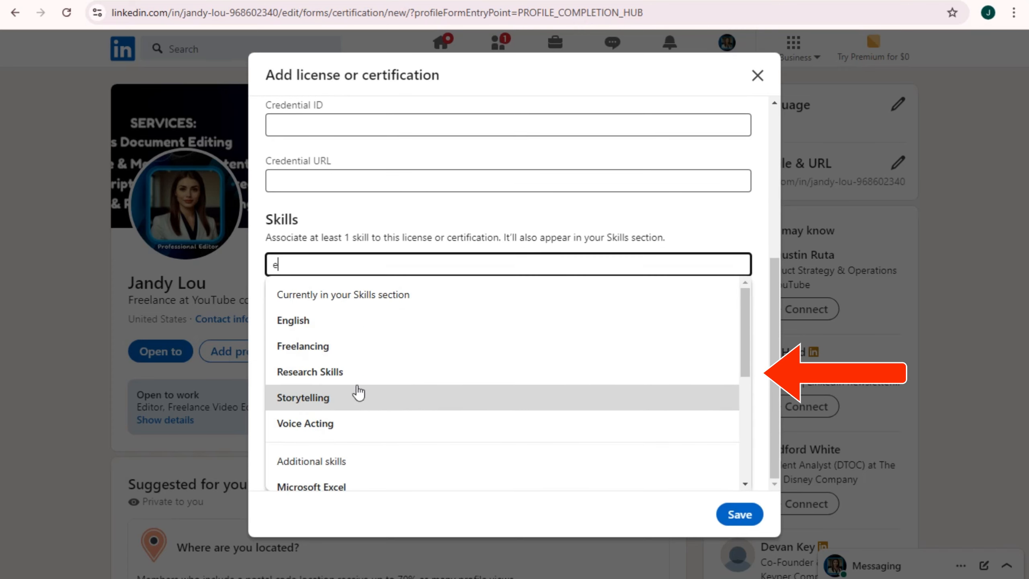
{"action": "left_click", "coordinate": [360, 486]}
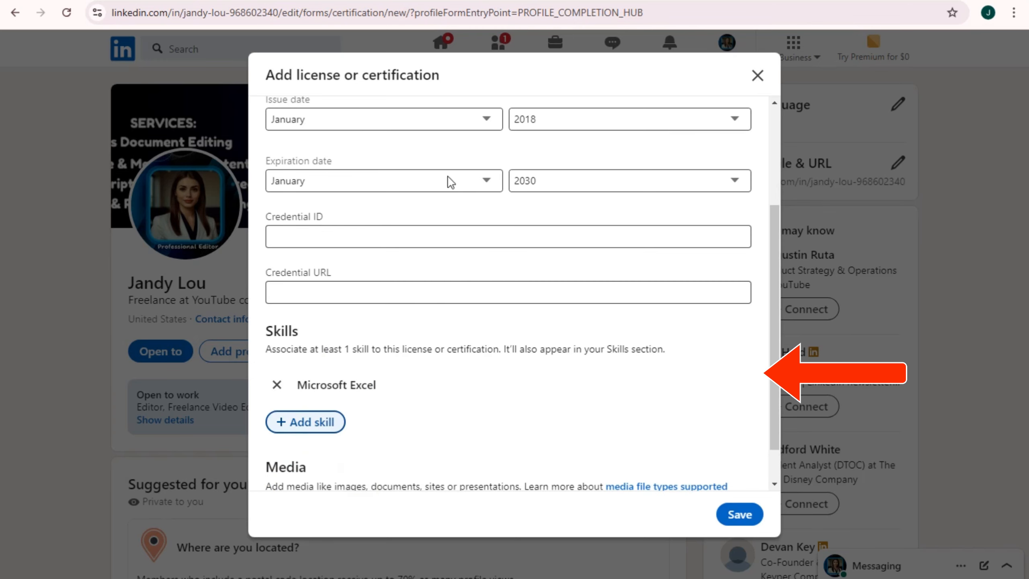
{"action": "scroll", "coordinate": [432, 195], "scroll_direction": "up", "scroll_amount": 4}
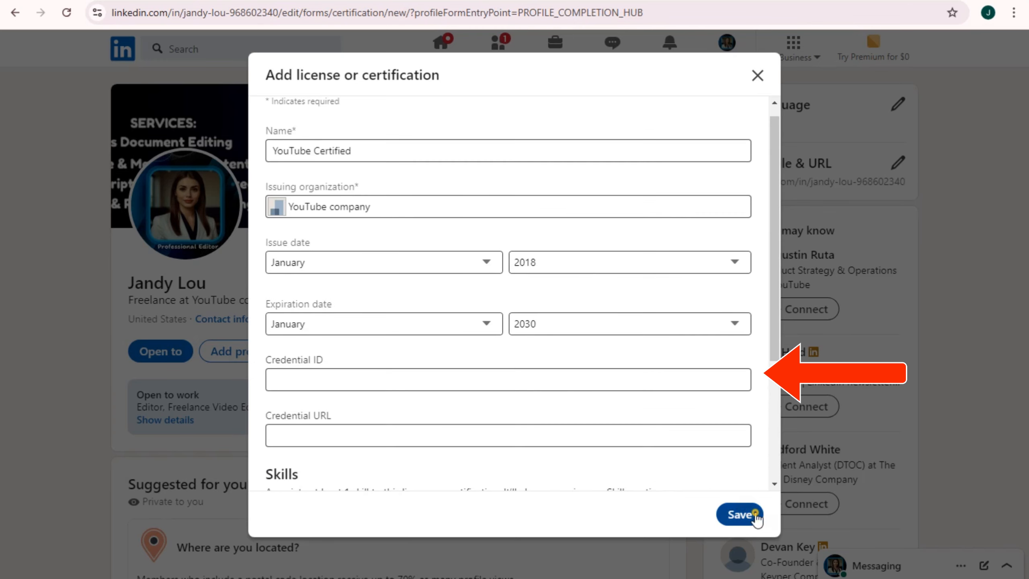
{"action": "left_click", "coordinate": [740, 515]}
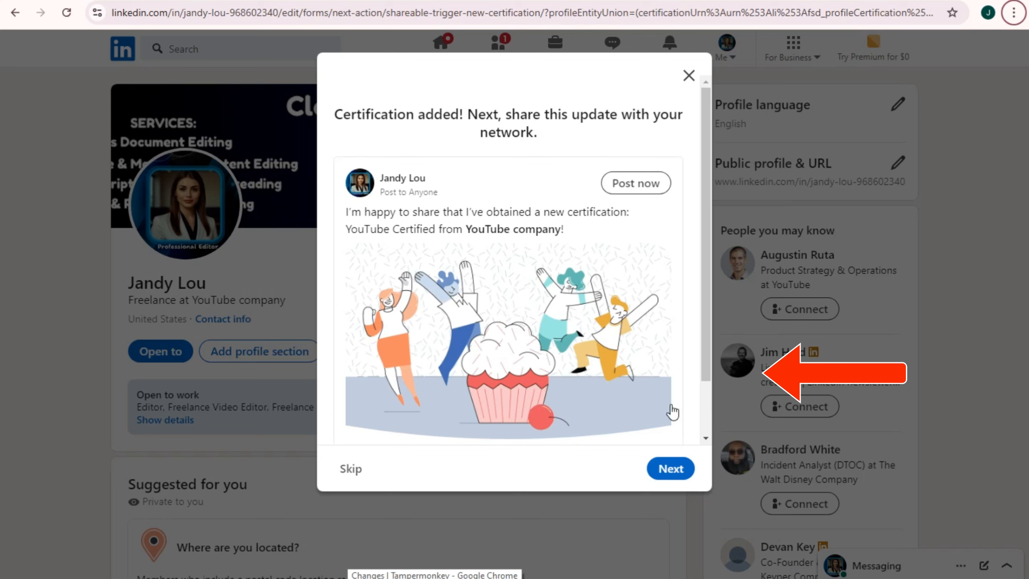
Skip sharing the certification and open the Add project form from Recommended sections
{"action": "left_click_drag", "start_coordinate": [351, 115], "coordinate": [672, 121]}
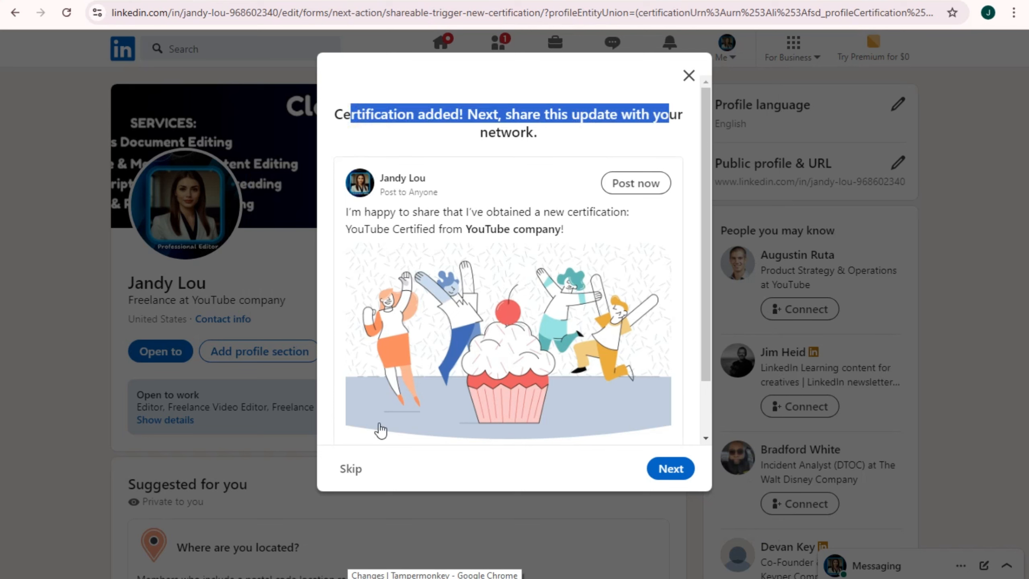
{"action": "left_click", "coordinate": [352, 468]}
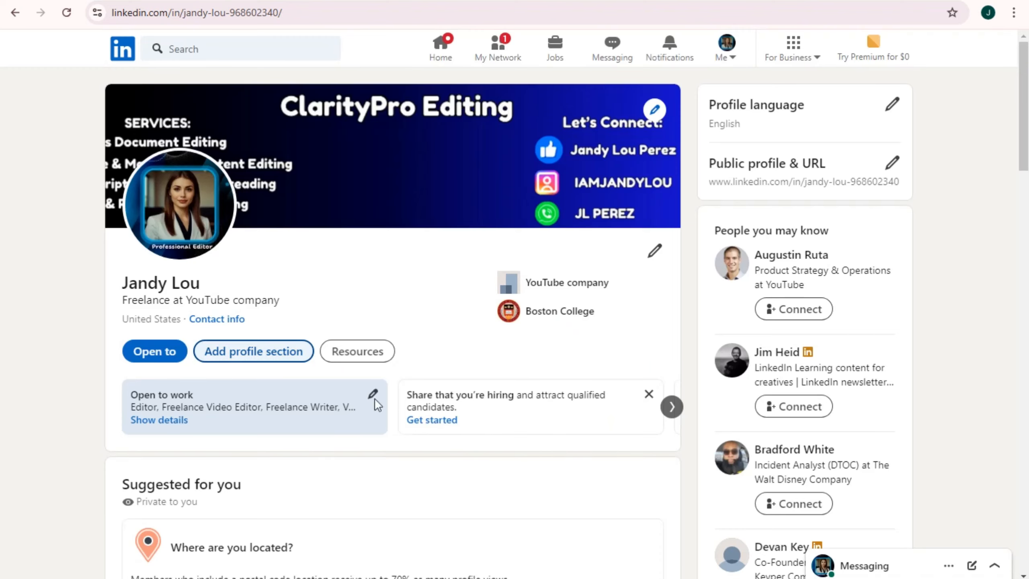
{"action": "left_click", "coordinate": [252, 363]}
{"action": "left_click", "coordinate": [391, 157]}
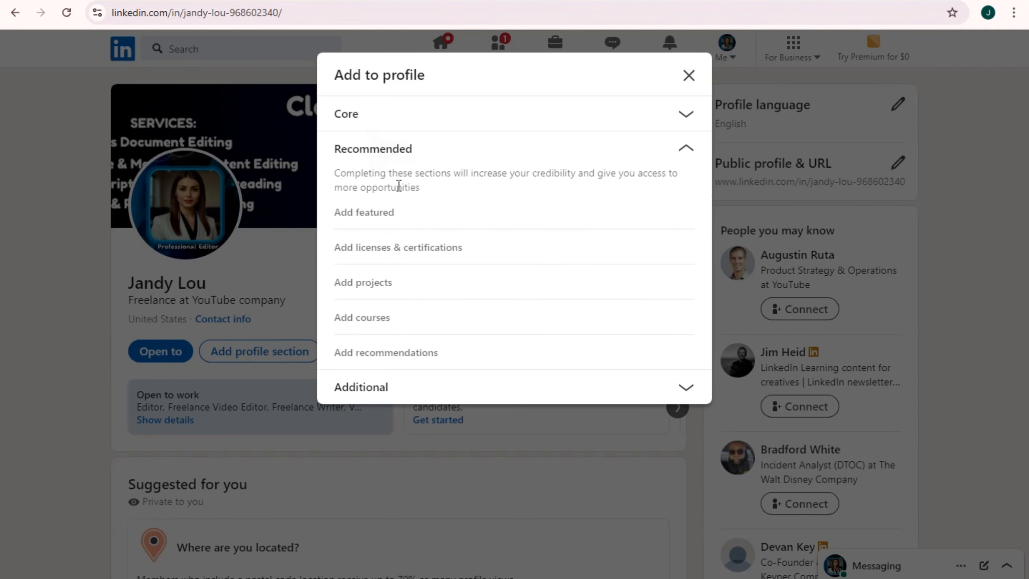
{"action": "left_click", "coordinate": [378, 327]}
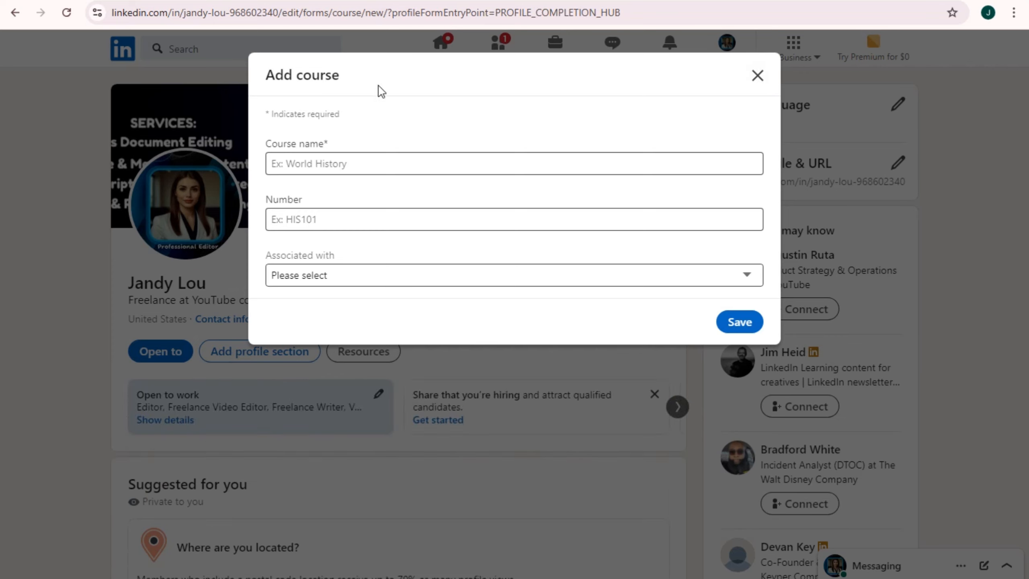
{"action": "left_click", "coordinate": [758, 76]}
{"action": "left_click", "coordinate": [264, 352]}
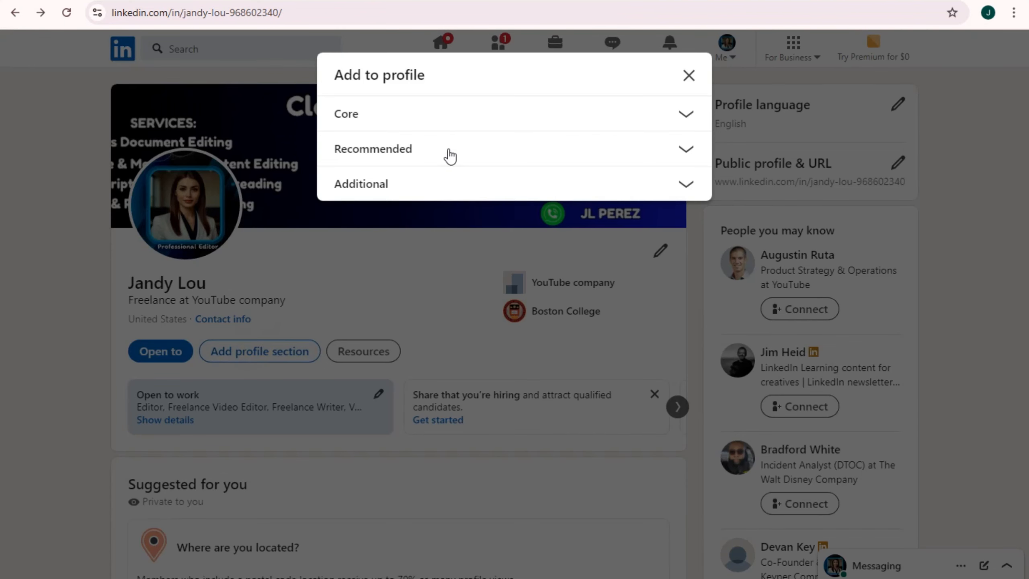
{"action": "left_click", "coordinate": [428, 148]}
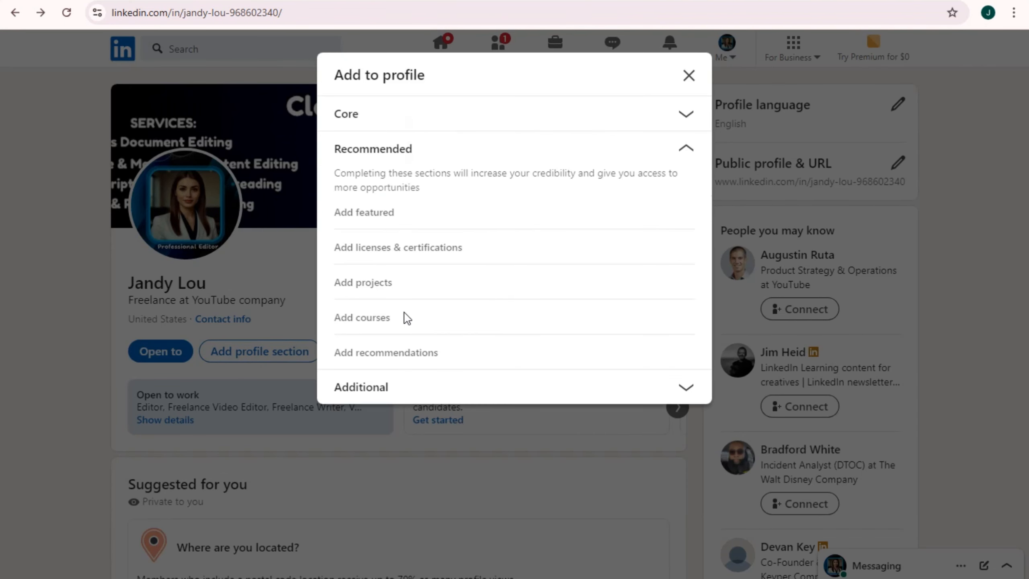
{"action": "left_click", "coordinate": [385, 287]}
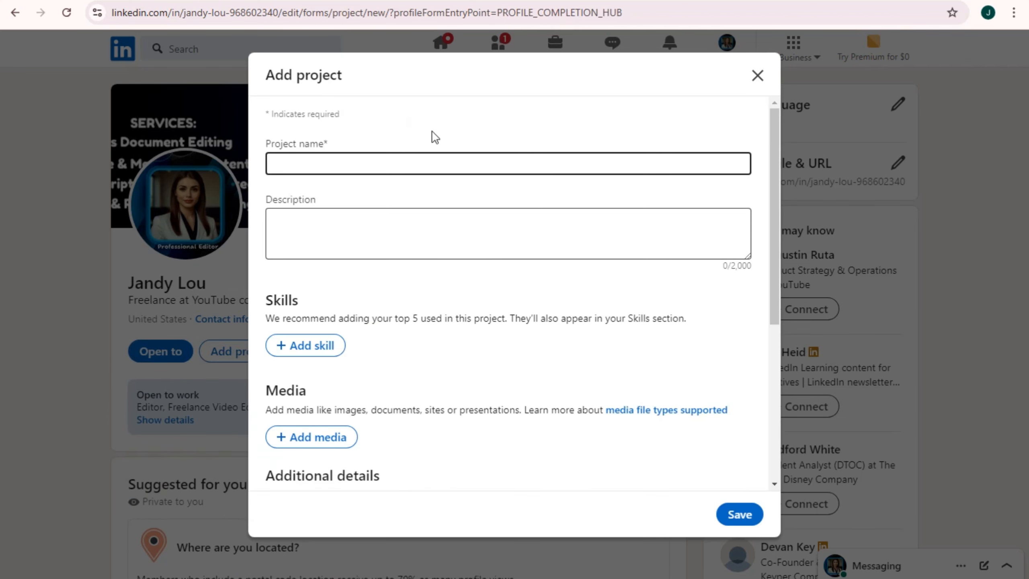
Name the project 'Wix Tutorial For Beginners' and add the Web Development skill
{"action": "left_click", "coordinate": [345, 161]}
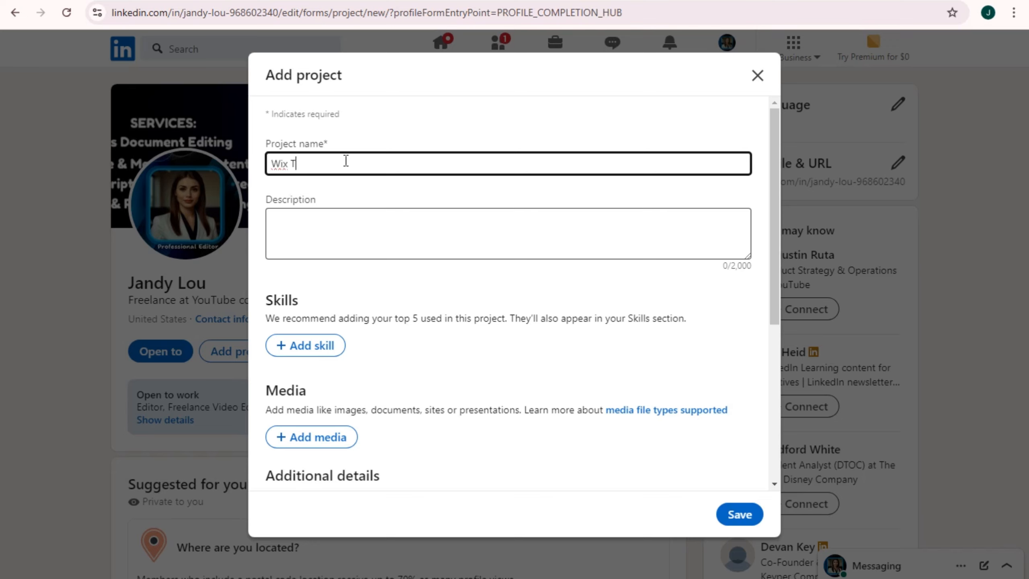
{"action": "type", "text": "Wix Tutorial Fo"}
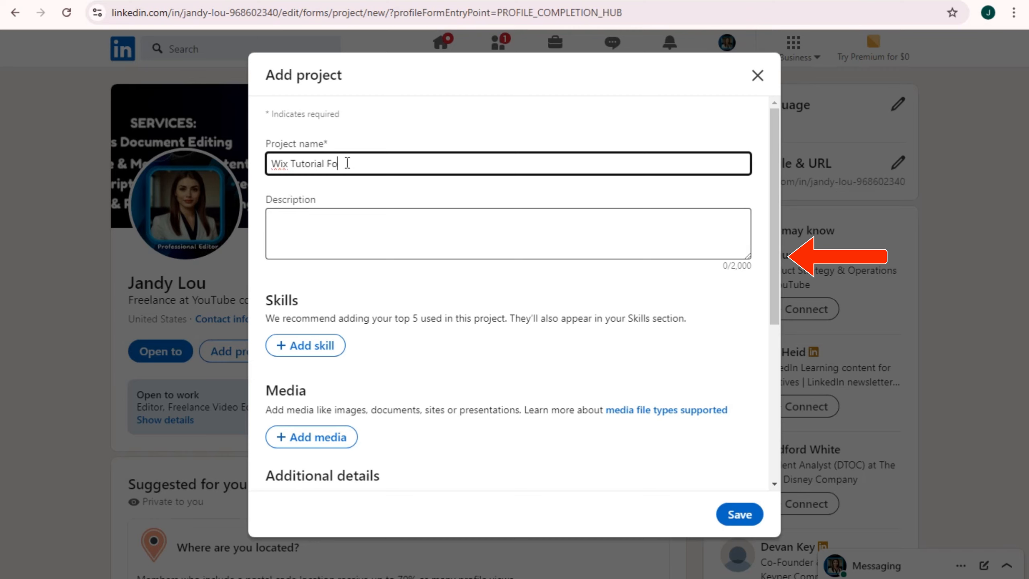
{"action": "type", "text": "ginners"}
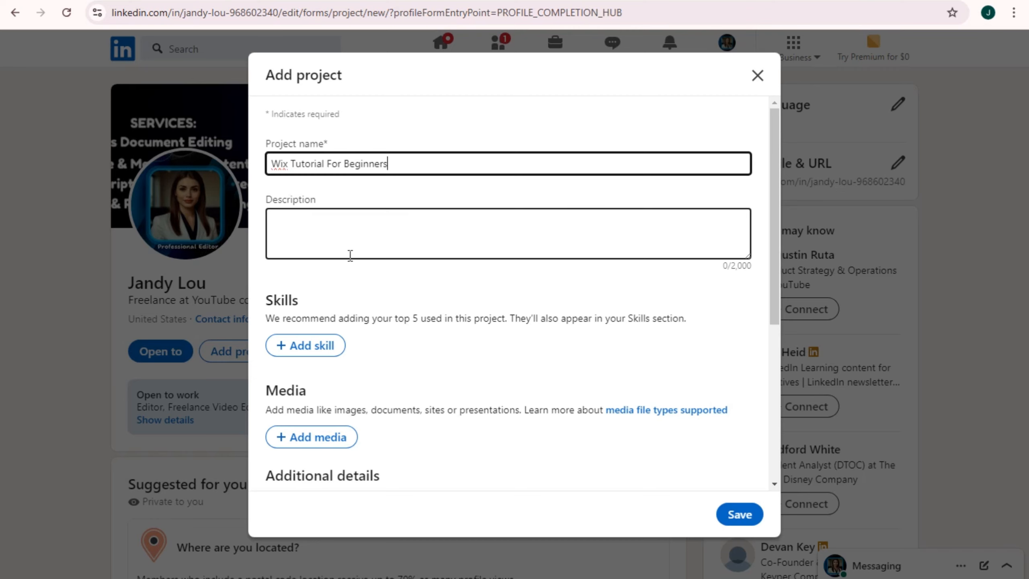
{"action": "left_click", "coordinate": [311, 345]}
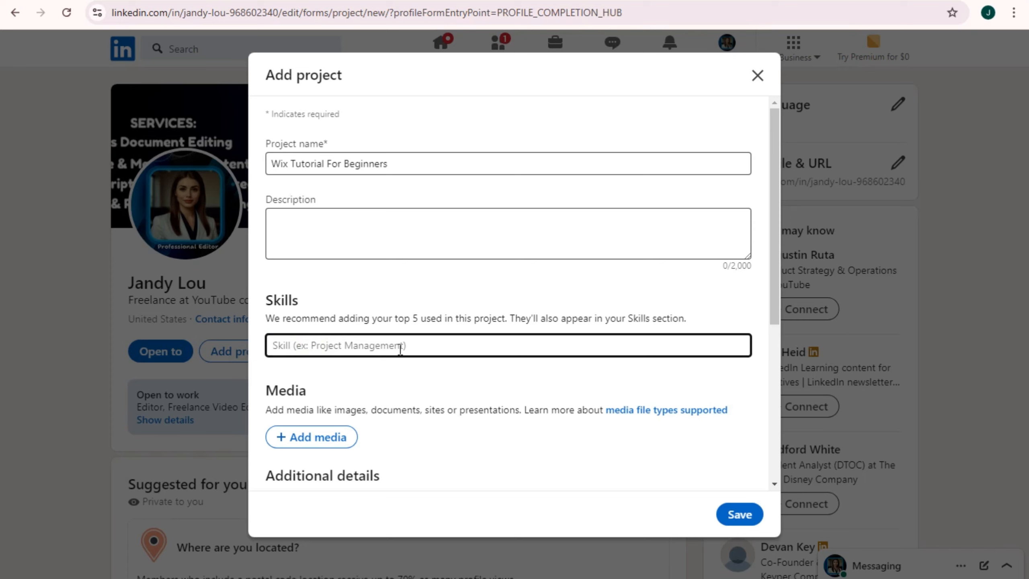
{"action": "type", "text": "Web"}
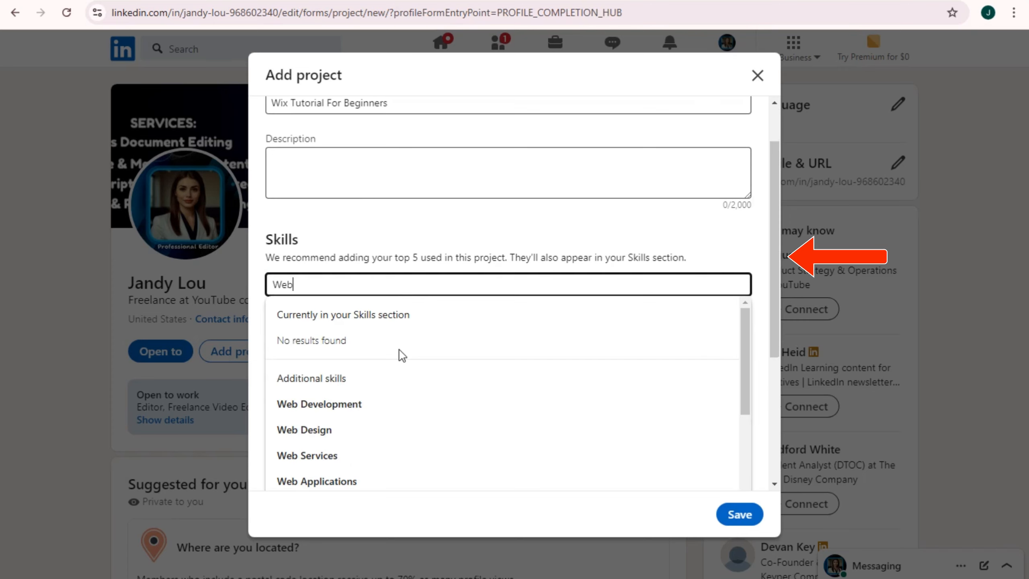
{"action": "type", "text": "si"}
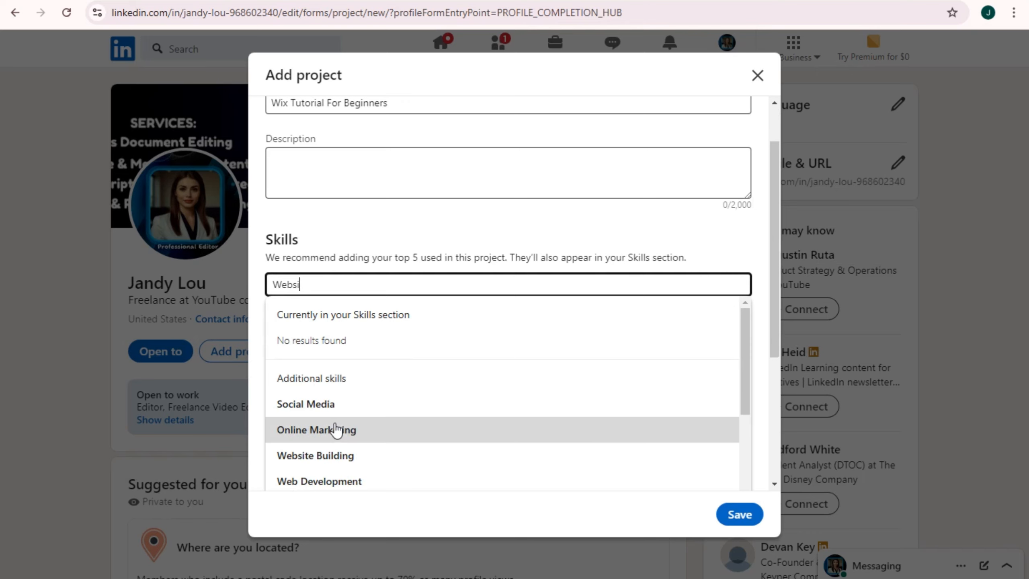
{"action": "left_click", "coordinate": [333, 482]}
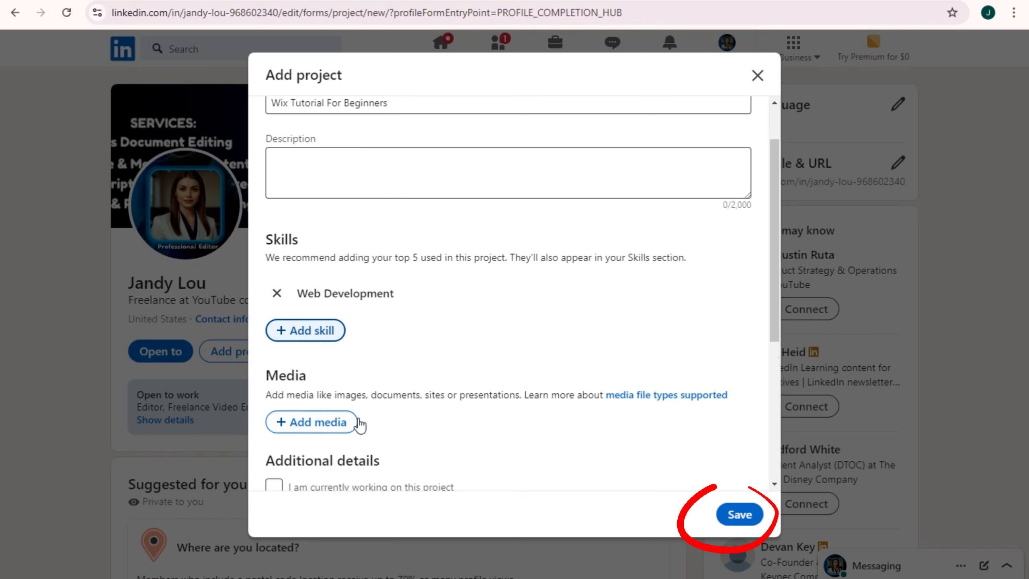
Set the project to run from January 2022 to January 2024
{"action": "scroll", "coordinate": [313, 401], "scroll_direction": "down", "scroll_amount": 2}
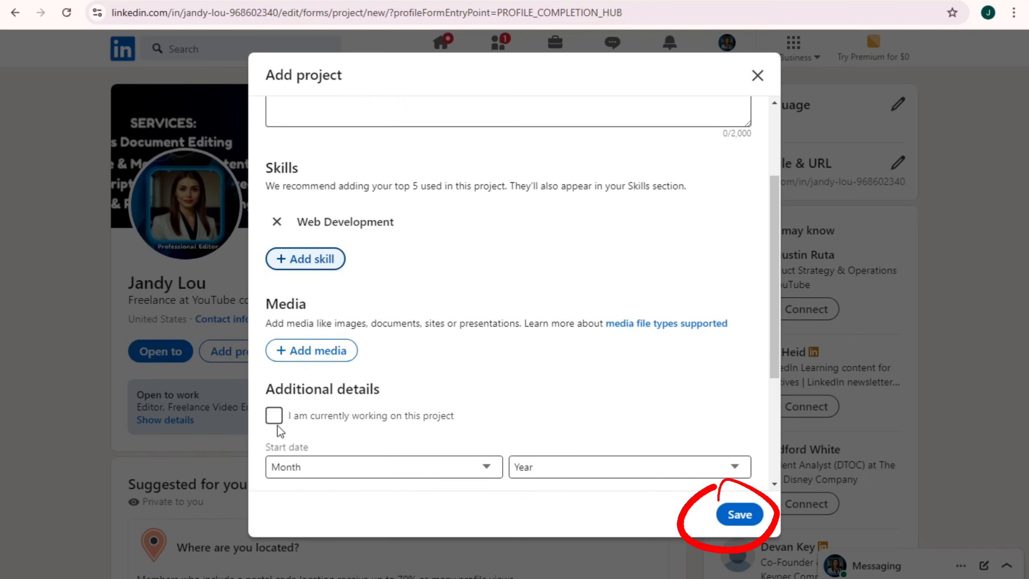
{"action": "scroll", "coordinate": [381, 428], "scroll_direction": "down", "scroll_amount": 5}
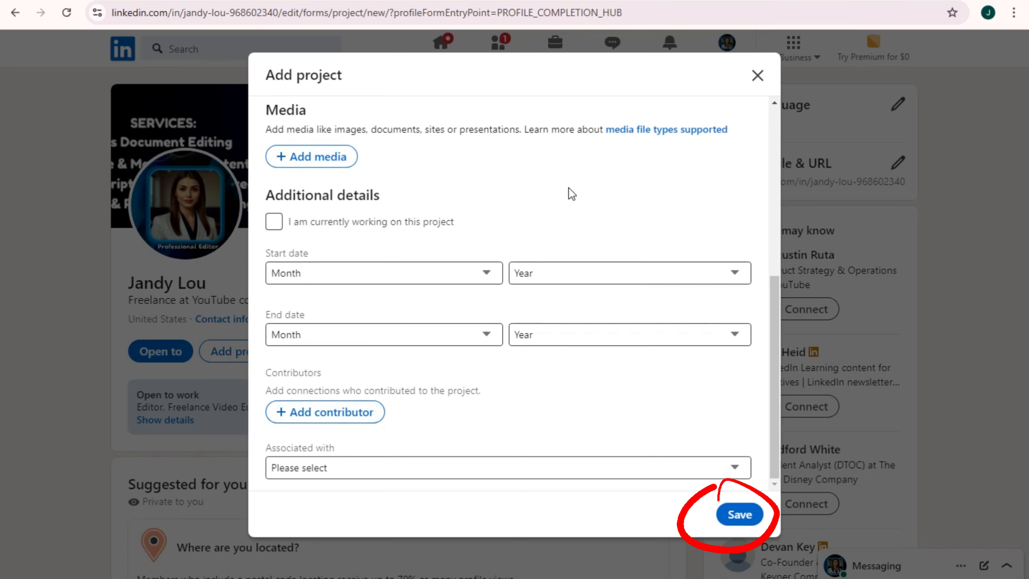
{"action": "scroll", "coordinate": [407, 227], "scroll_direction": "up", "scroll_amount": 2}
{"action": "scroll", "coordinate": [389, 328], "scroll_direction": "down", "scroll_amount": 2}
{"action": "left_click", "coordinate": [360, 278]}
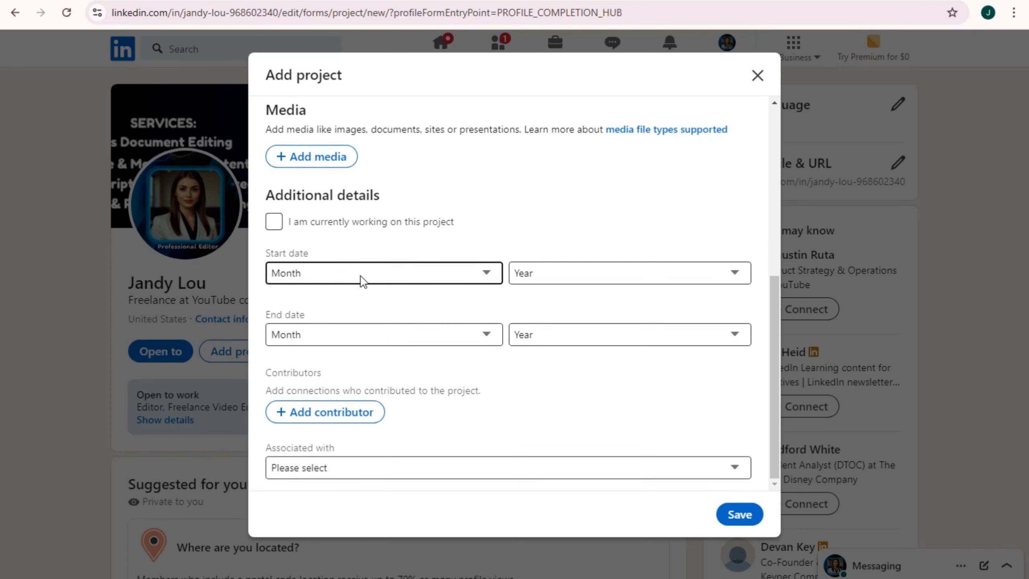
{"action": "left_click", "coordinate": [310, 312]}
{"action": "left_click", "coordinate": [583, 279]}
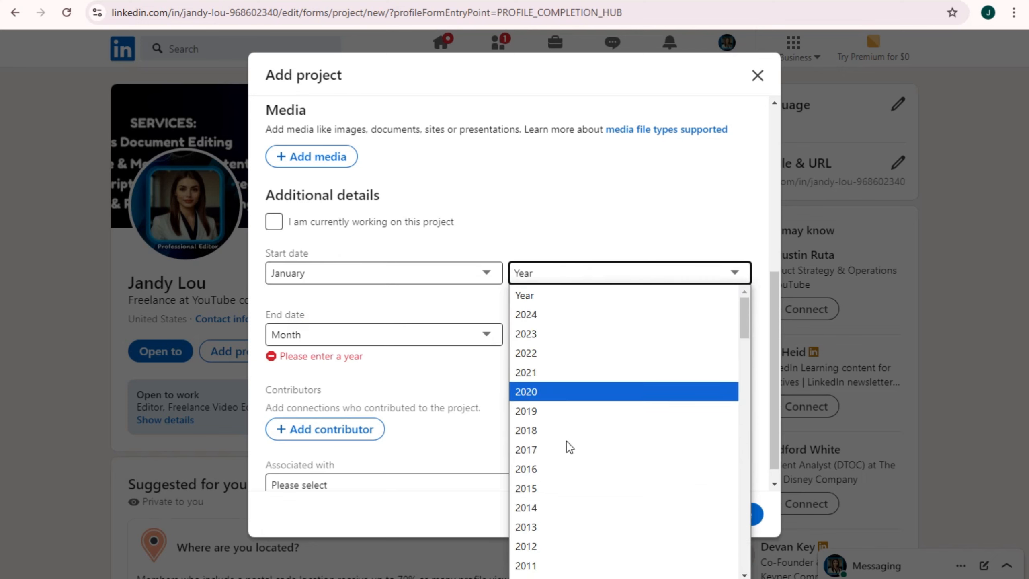
{"action": "left_click", "coordinate": [529, 353]}
{"action": "left_click", "coordinate": [370, 337]}
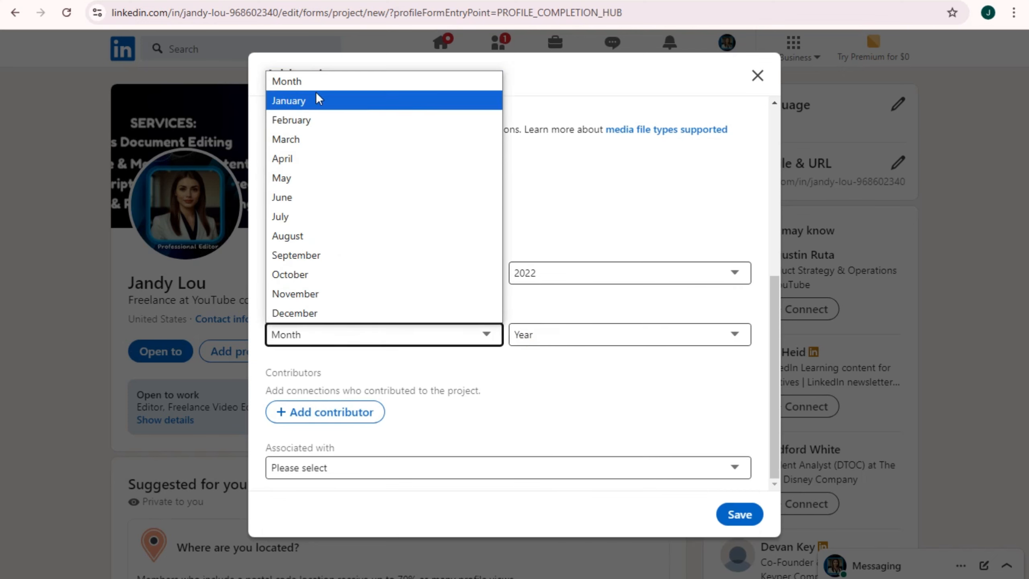
{"action": "left_click", "coordinate": [317, 102]}
{"action": "left_click", "coordinate": [620, 336]}
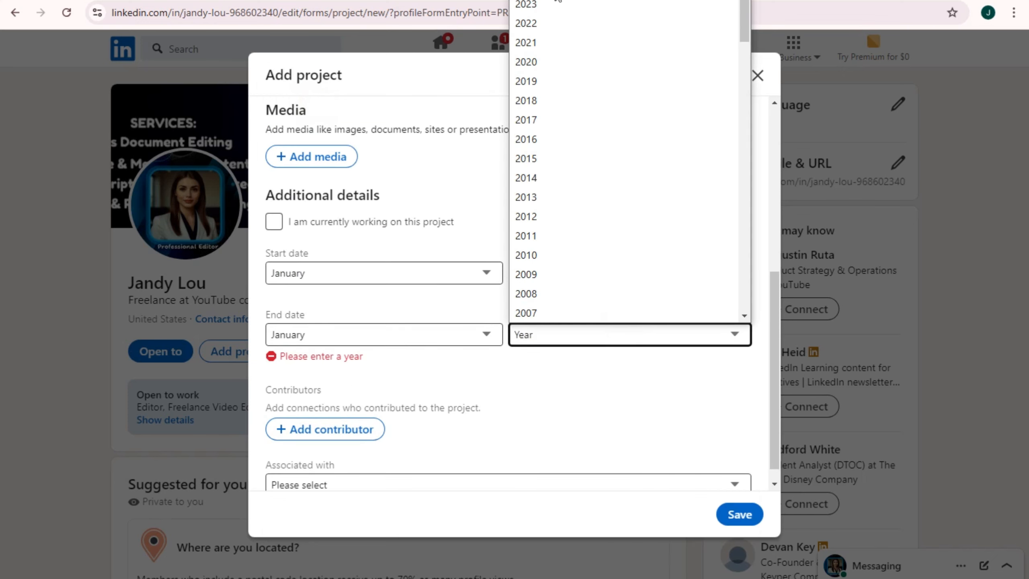
{"action": "left_click", "coordinate": [566, 8]}
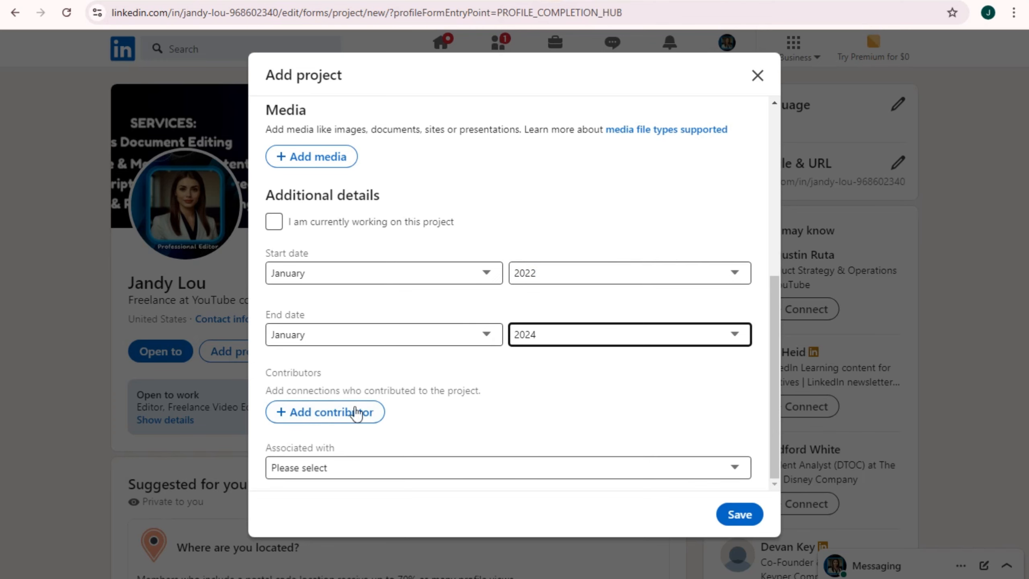
{"action": "left_click", "coordinate": [361, 471]}
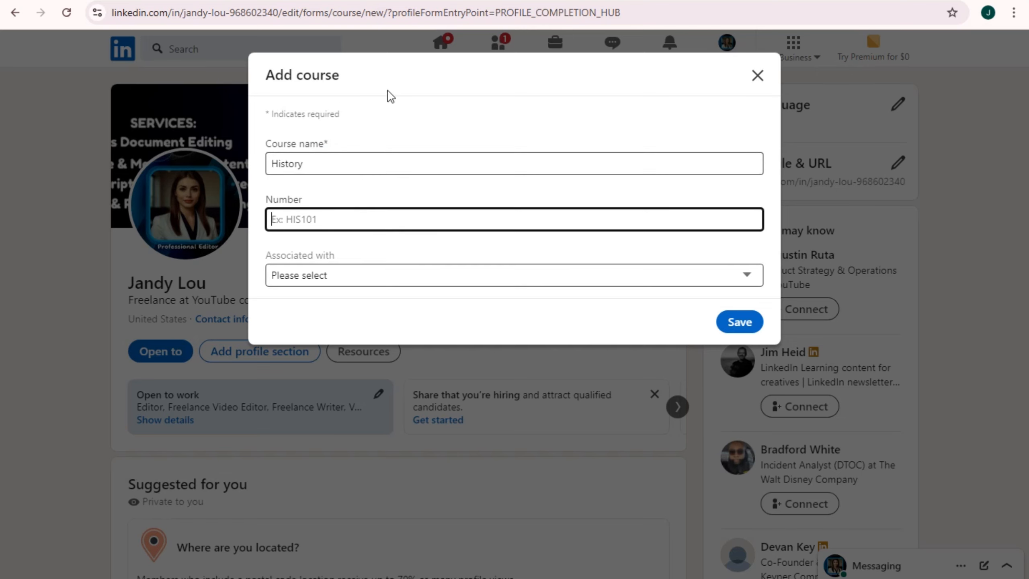
Link History 101 to the Boston College degree, save it, then reopen the profile sections list
{"action": "left_click", "coordinate": [369, 165]}
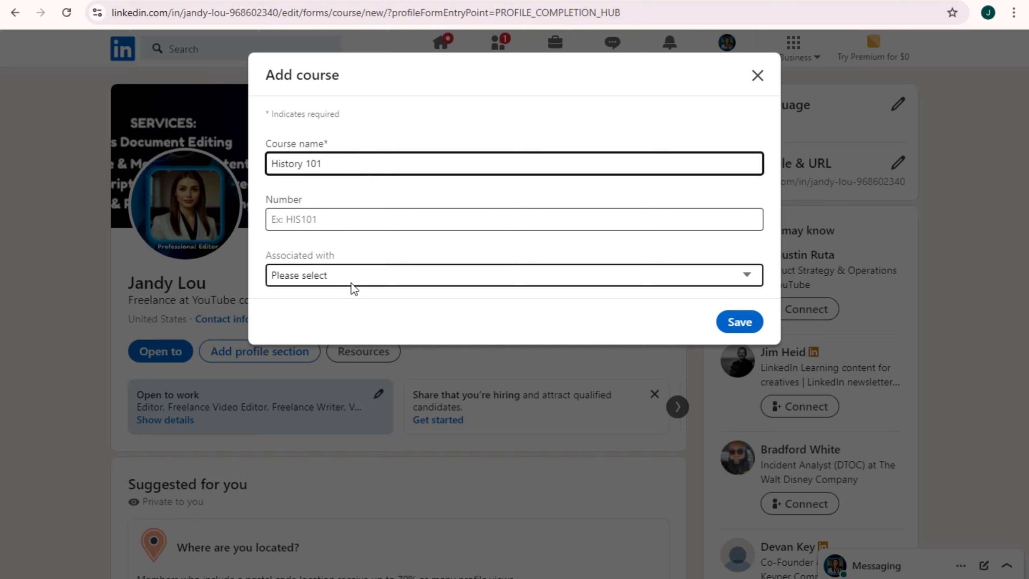
{"action": "left_click", "coordinate": [399, 272]}
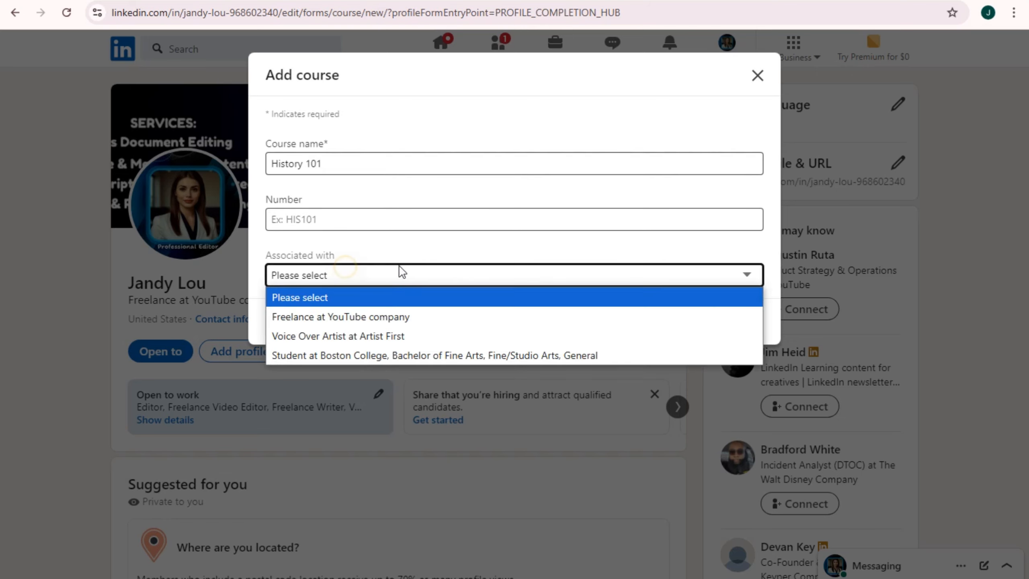
{"action": "left_click", "coordinate": [370, 355]}
{"action": "left_click", "coordinate": [738, 324]}
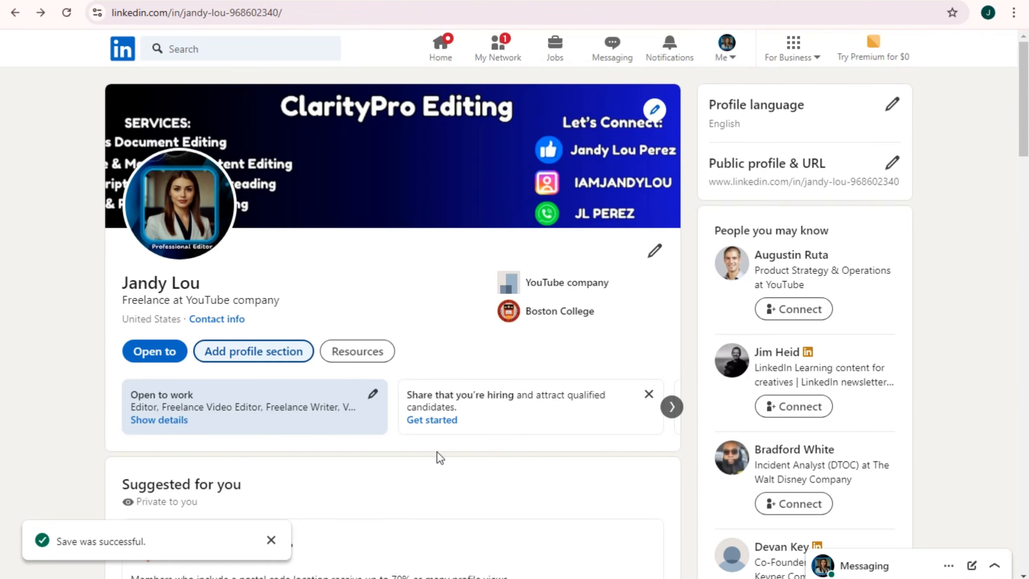
{"action": "left_click", "coordinate": [264, 360]}
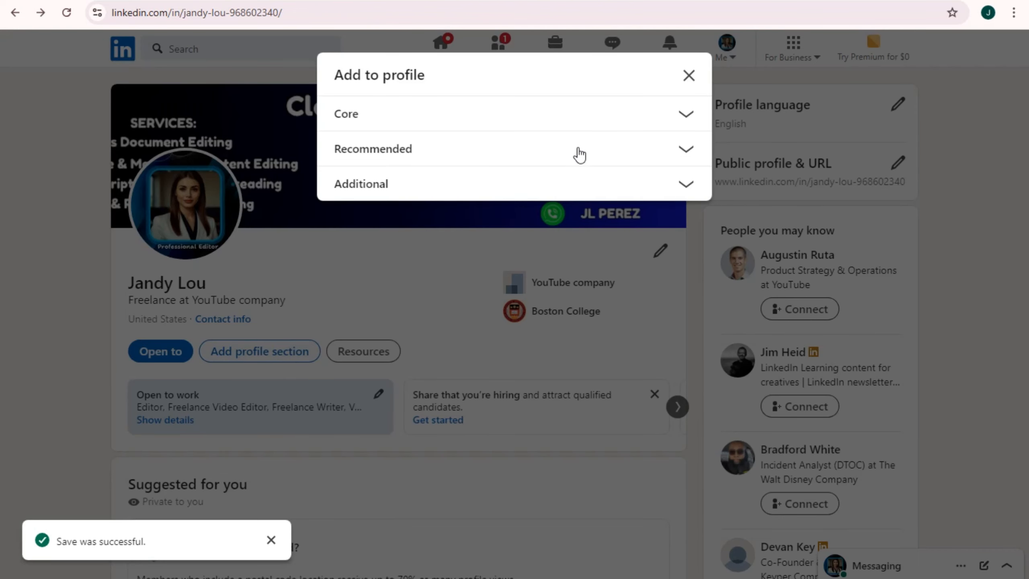
Start a recommendation request from the Recommended sections and enter a name in the people search
{"action": "left_click", "coordinate": [476, 156]}
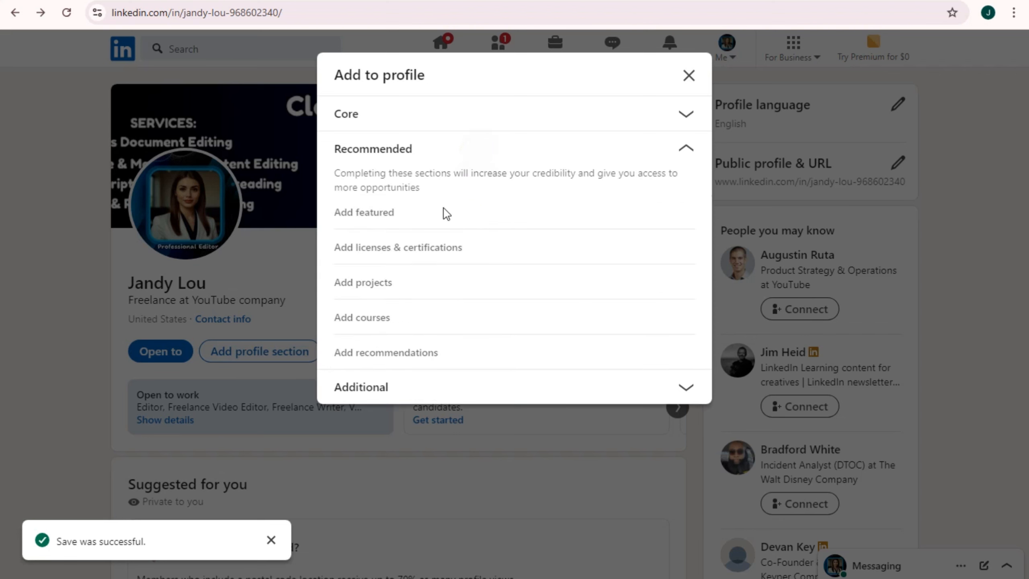
{"action": "left_click", "coordinate": [423, 353]}
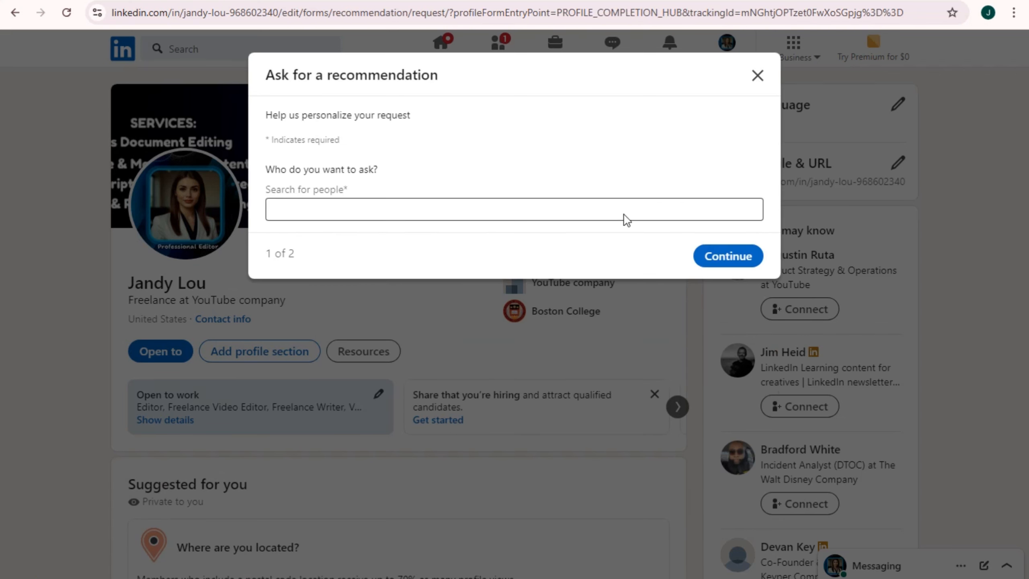
{"action": "left_click", "coordinate": [331, 215]}
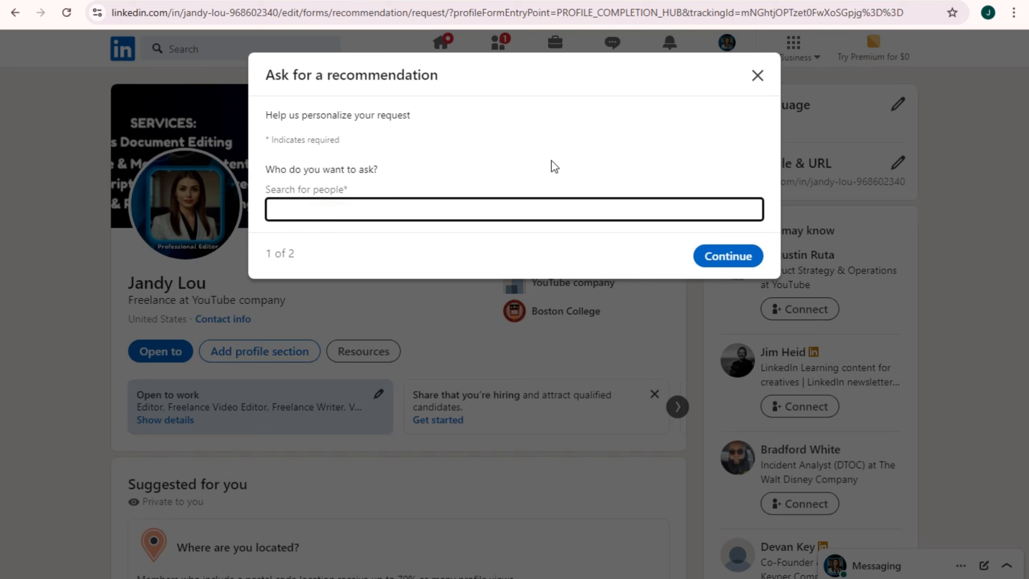
{"action": "left_click_drag", "start_coordinate": [265, 119], "coordinate": [470, 117]}
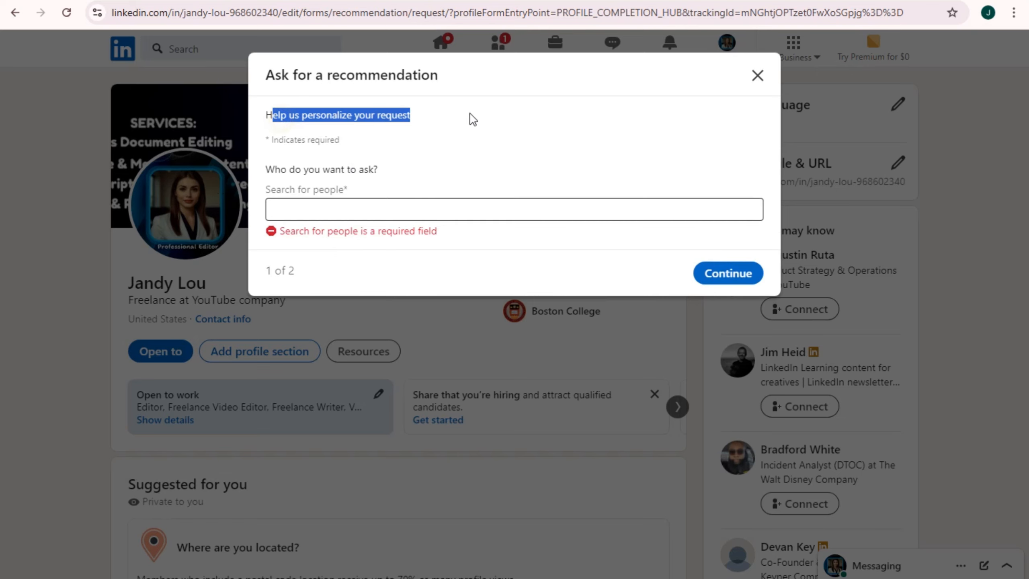
Clear the searched name and close the recommendation request without asking anyone
{"action": "left_click", "coordinate": [333, 209]}
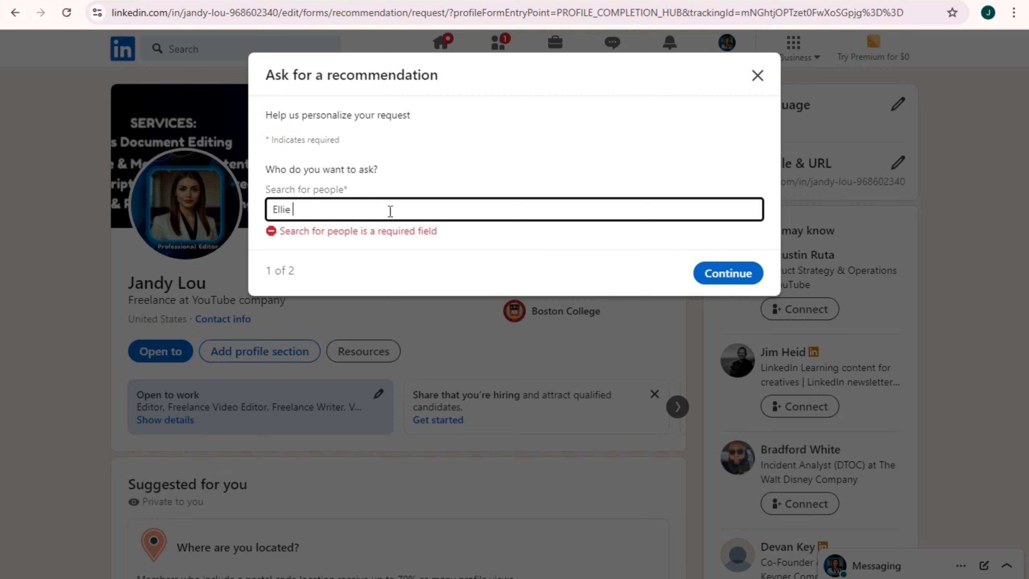
{"action": "left_click_drag", "start_coordinate": [324, 209], "coordinate": [237, 206]}
{"action": "key", "text": "BackSpace"}
{"action": "left_click", "coordinate": [757, 76]}
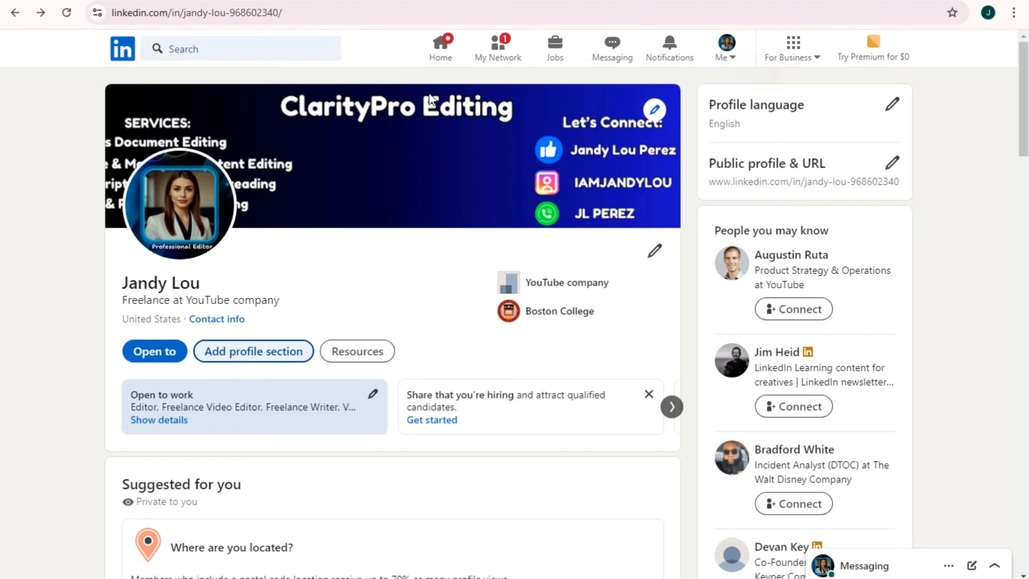
{"action": "left_click", "coordinate": [270, 356]}
Start an honors & awards entry and associate it with the Voice Over Artist role
{"action": "left_click", "coordinate": [440, 151]}
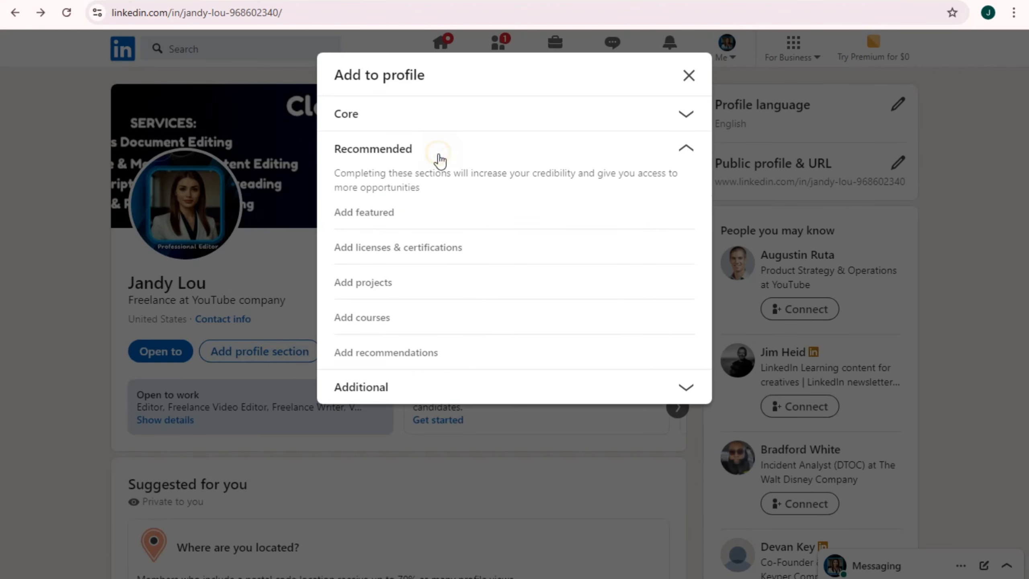
{"action": "left_click", "coordinate": [392, 388]}
{"action": "scroll", "coordinate": [382, 442], "scroll_direction": "down", "scroll_amount": 2}
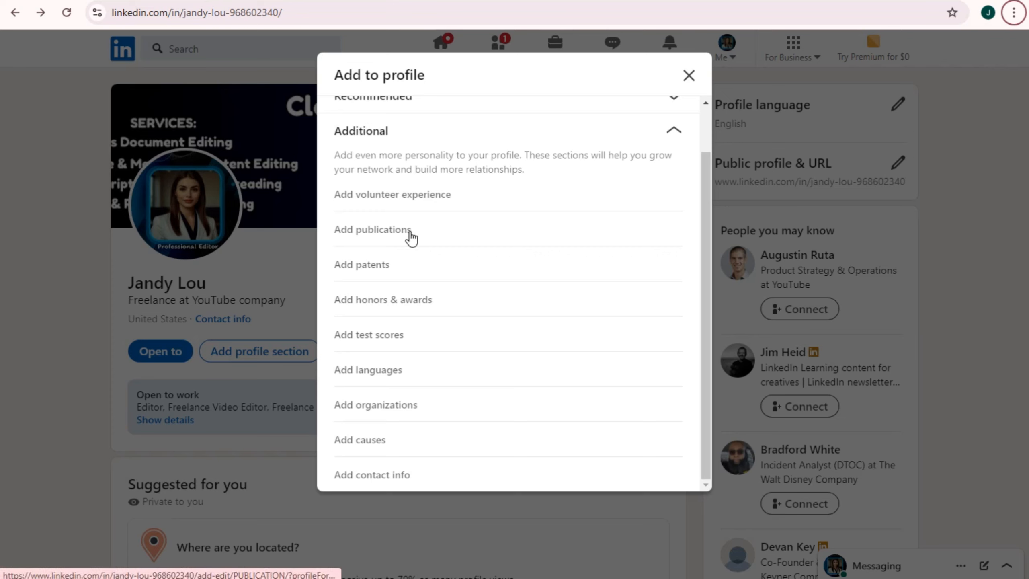
{"action": "left_click", "coordinate": [351, 303]}
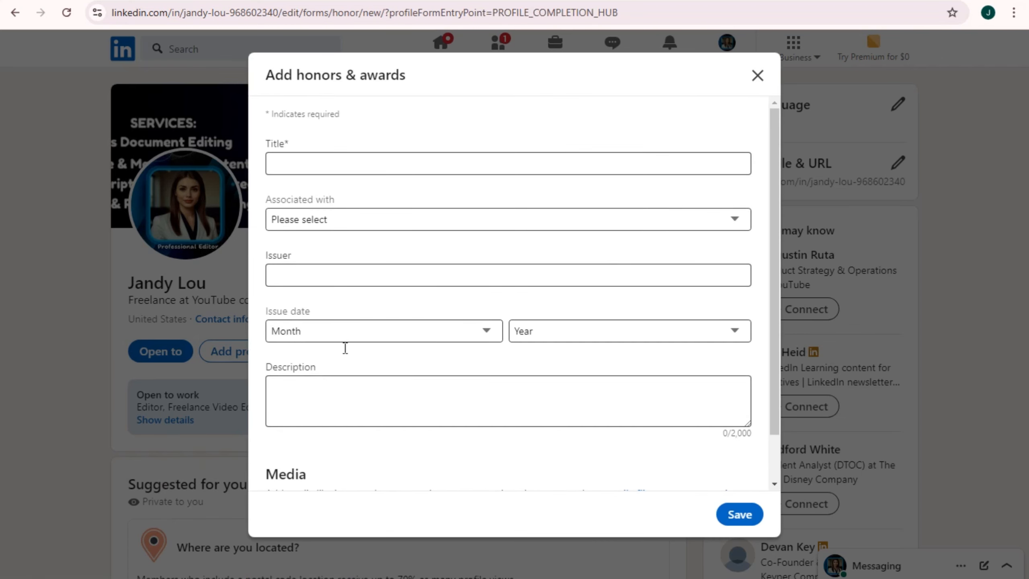
{"action": "scroll", "coordinate": [358, 278], "scroll_direction": "down", "scroll_amount": 2}
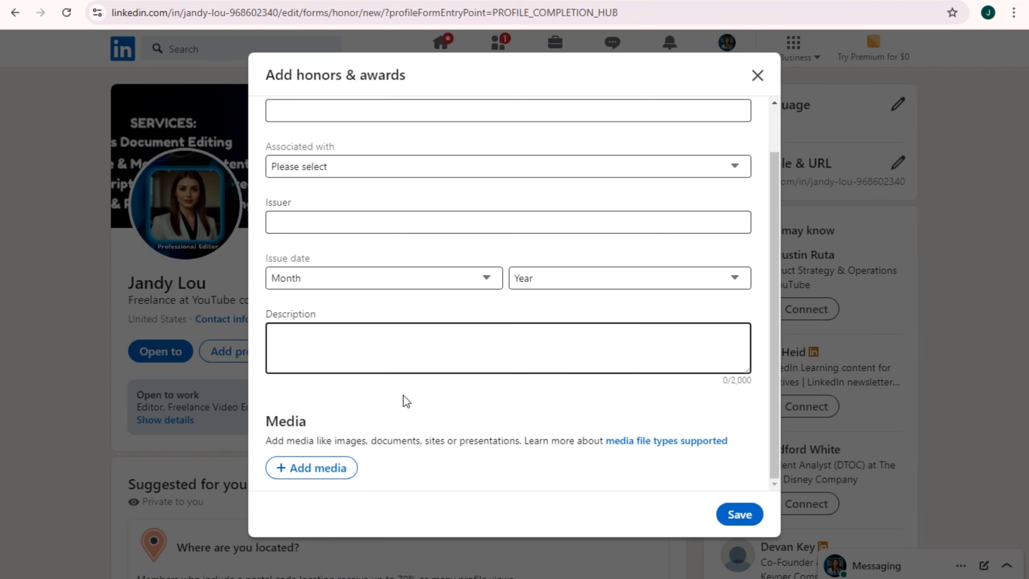
{"action": "scroll", "coordinate": [395, 396], "scroll_direction": "up", "scroll_amount": 2}
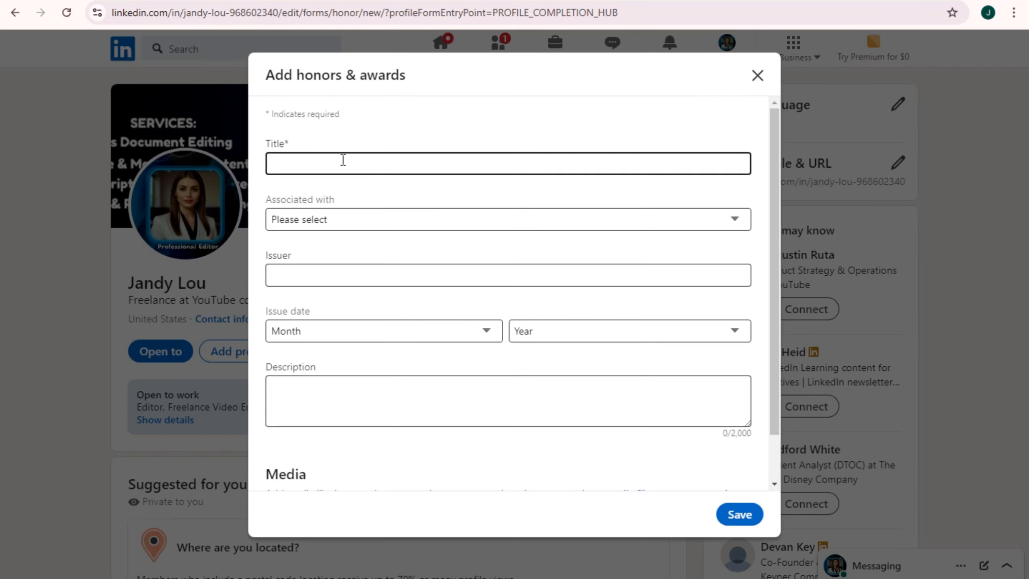
{"action": "left_click", "coordinate": [344, 217]}
{"action": "left_click", "coordinate": [347, 259]}
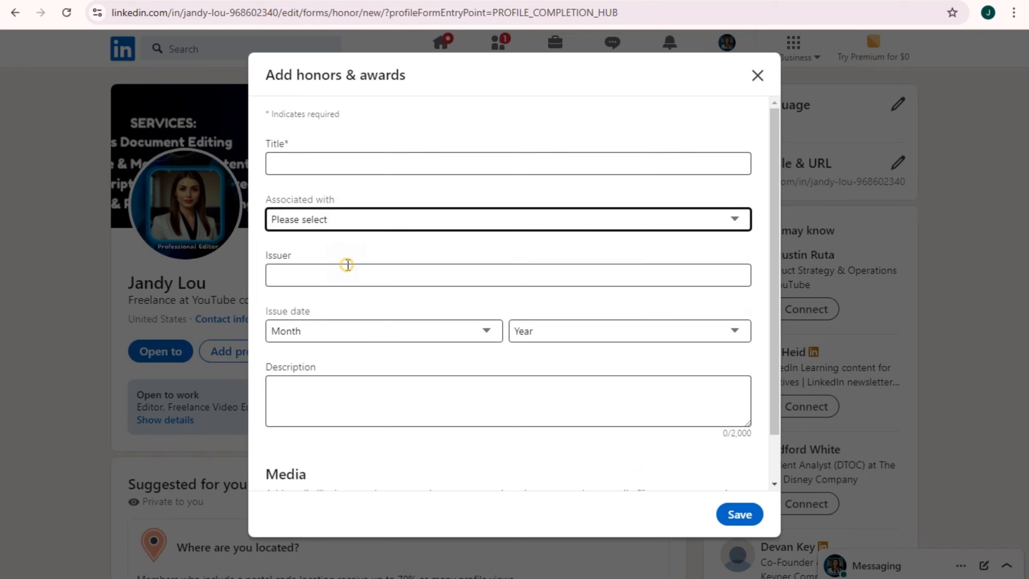
{"action": "left_click", "coordinate": [384, 221]}
{"action": "left_click", "coordinate": [357, 279]}
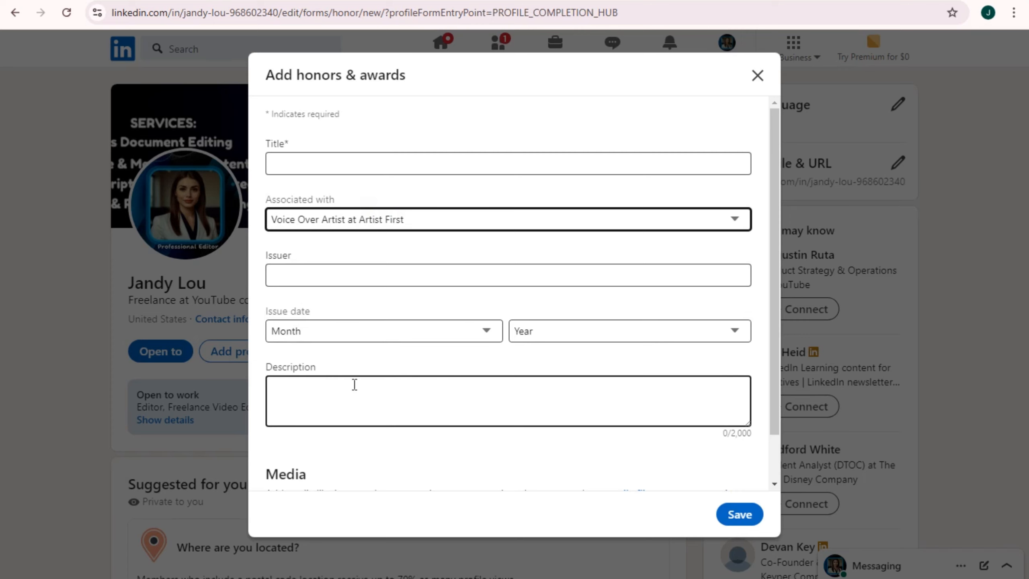
Try saving the untitled award, hit the Title required error, and discard the entry
{"action": "scroll", "coordinate": [355, 384], "scroll_direction": "down", "scroll_amount": 2}
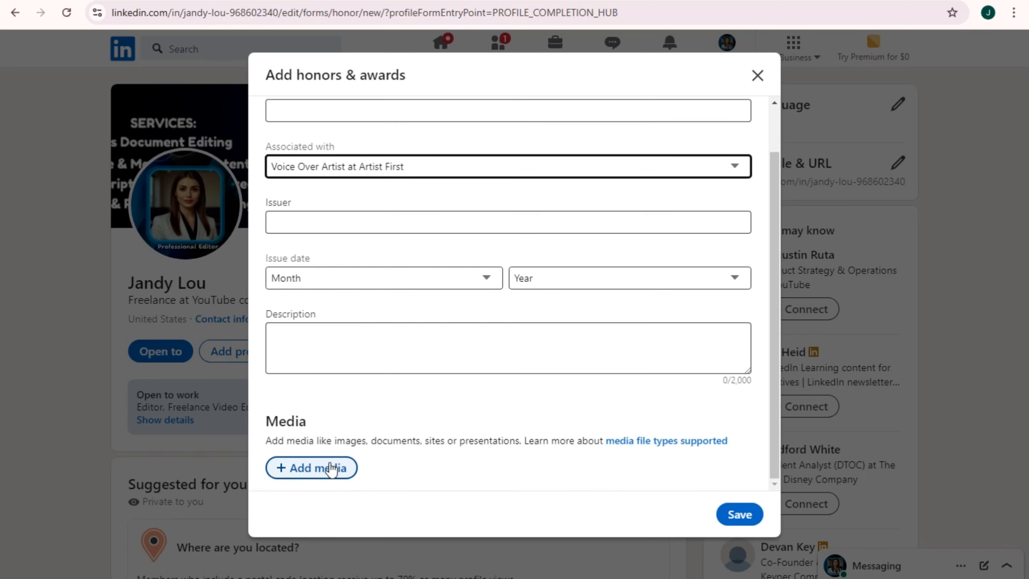
{"action": "left_click", "coordinate": [746, 517]}
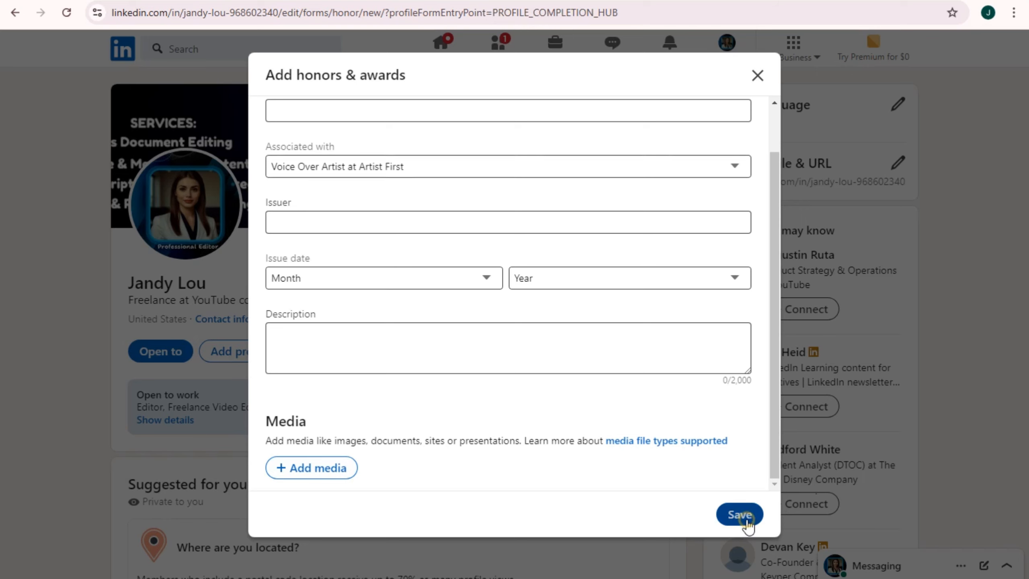
{"action": "left_click", "coordinate": [756, 75]}
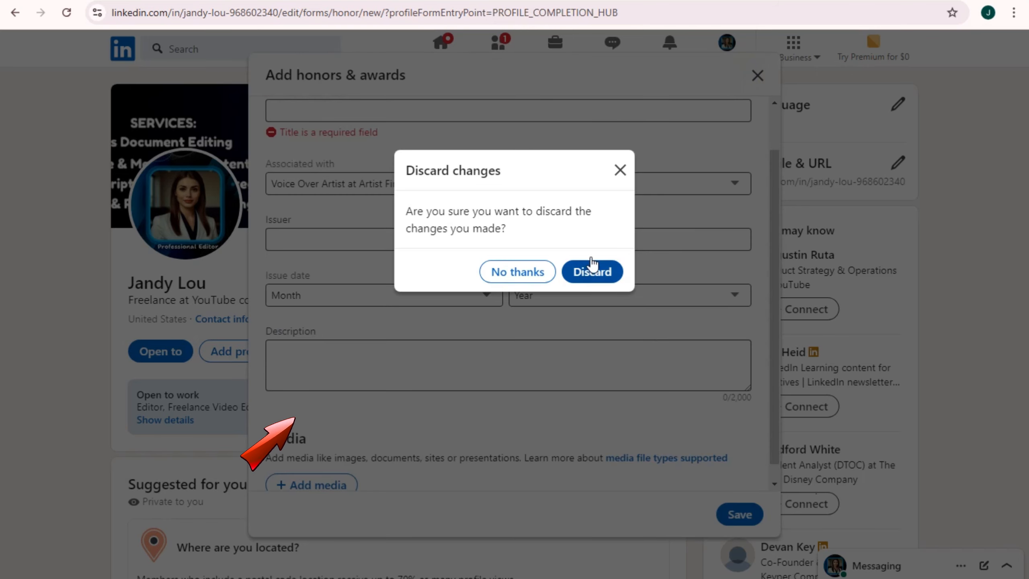
{"action": "left_click", "coordinate": [519, 273]}
{"action": "left_click", "coordinate": [757, 76]}
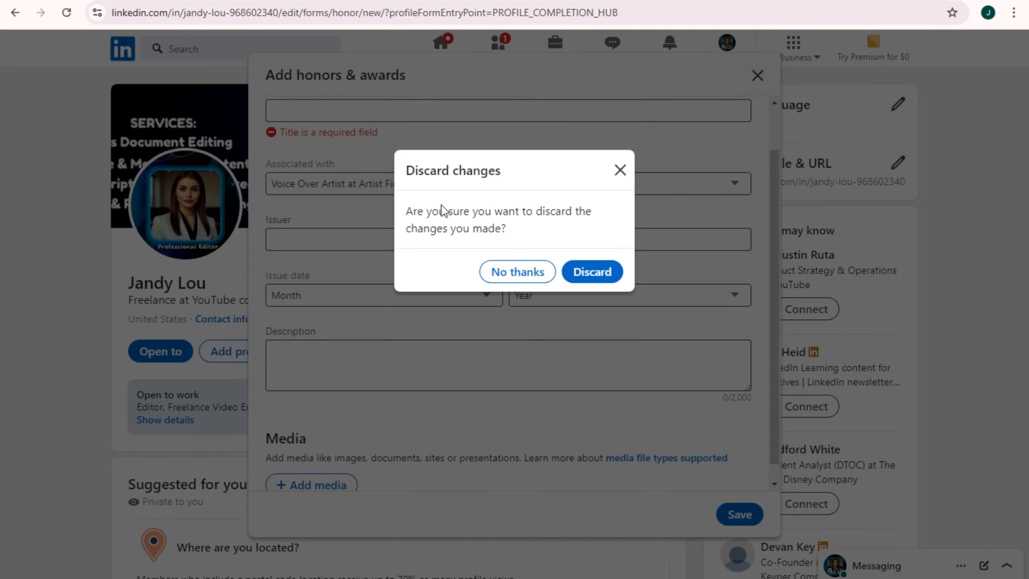
{"action": "left_click", "coordinate": [586, 272]}
{"action": "left_click", "coordinate": [285, 351]}
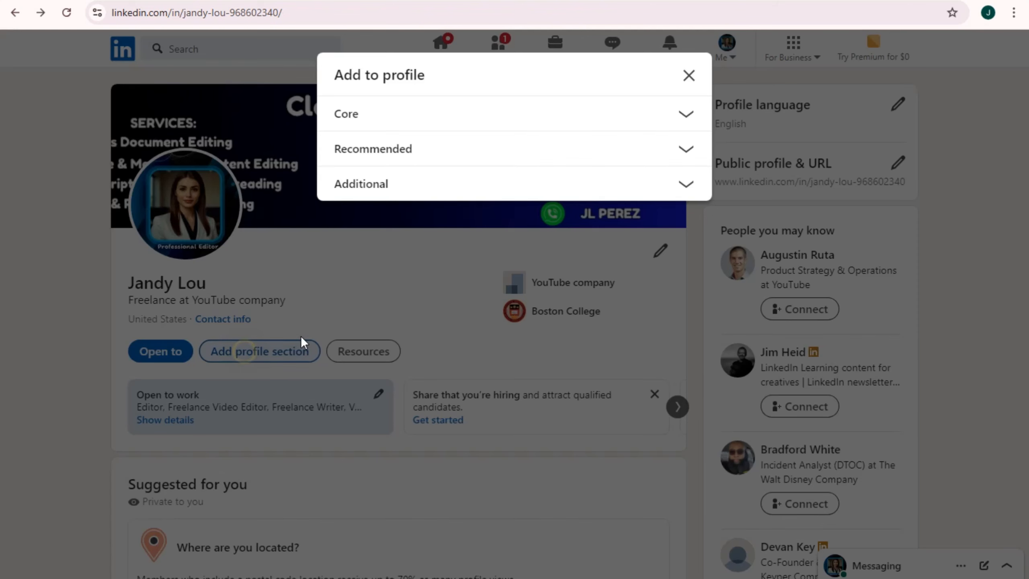
Step through the test score form's Title, Associated with, Score, Month and Description fields, then close it unsaved
{"action": "left_click", "coordinate": [477, 187]}
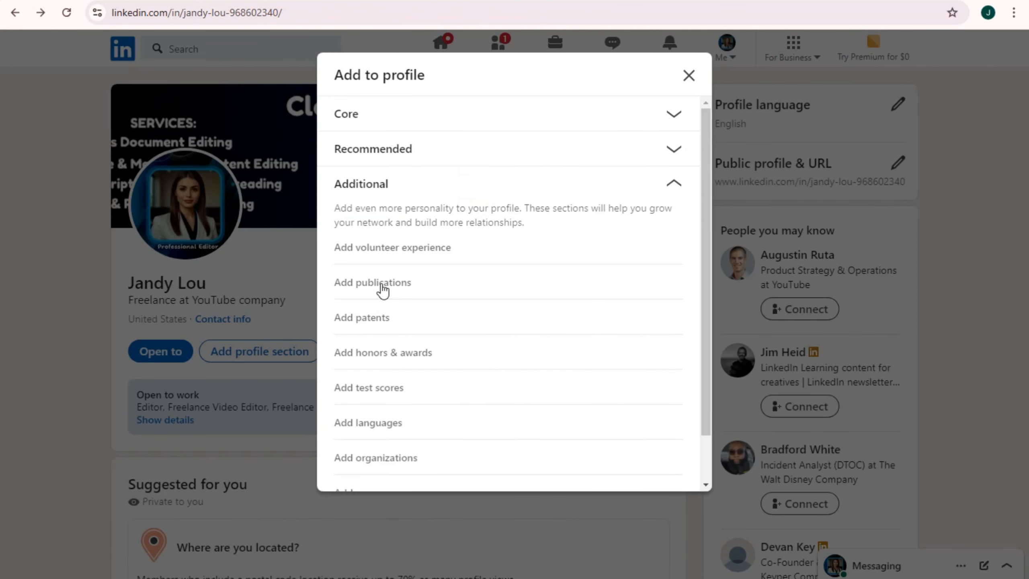
{"action": "left_click", "coordinate": [398, 390]}
{"action": "left_click", "coordinate": [316, 162]}
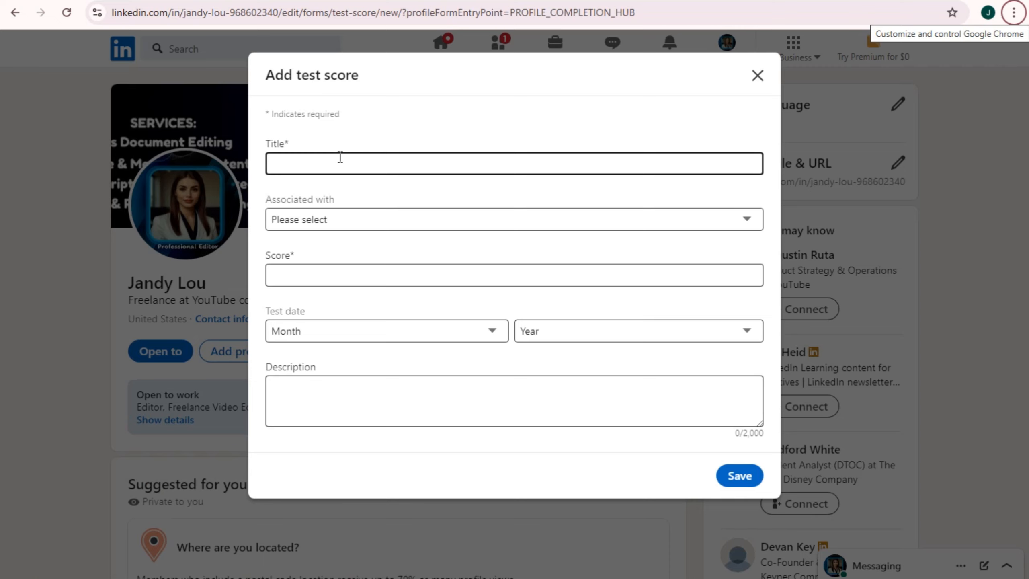
{"action": "left_click", "coordinate": [345, 224]}
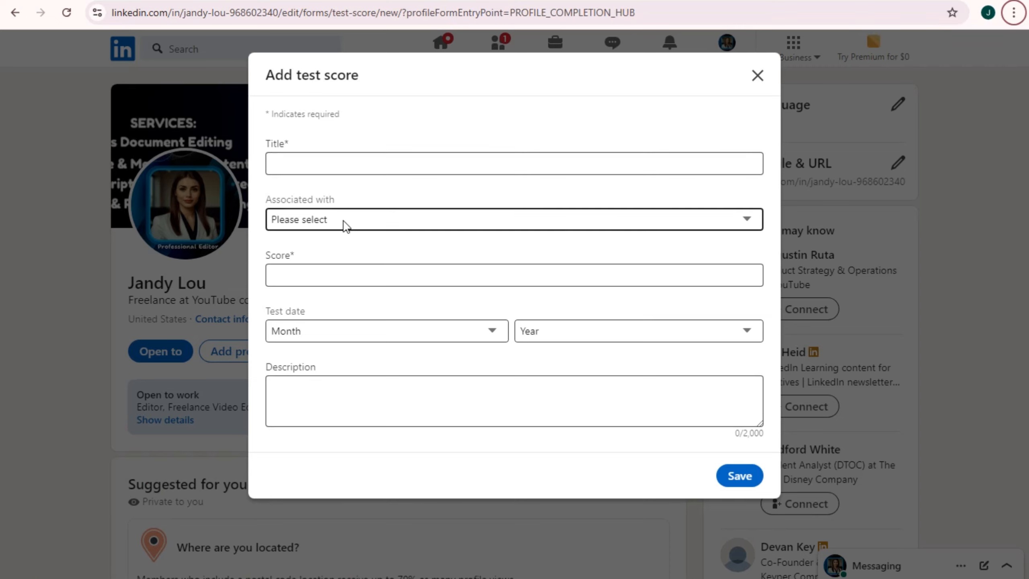
{"action": "left_click", "coordinate": [356, 272]}
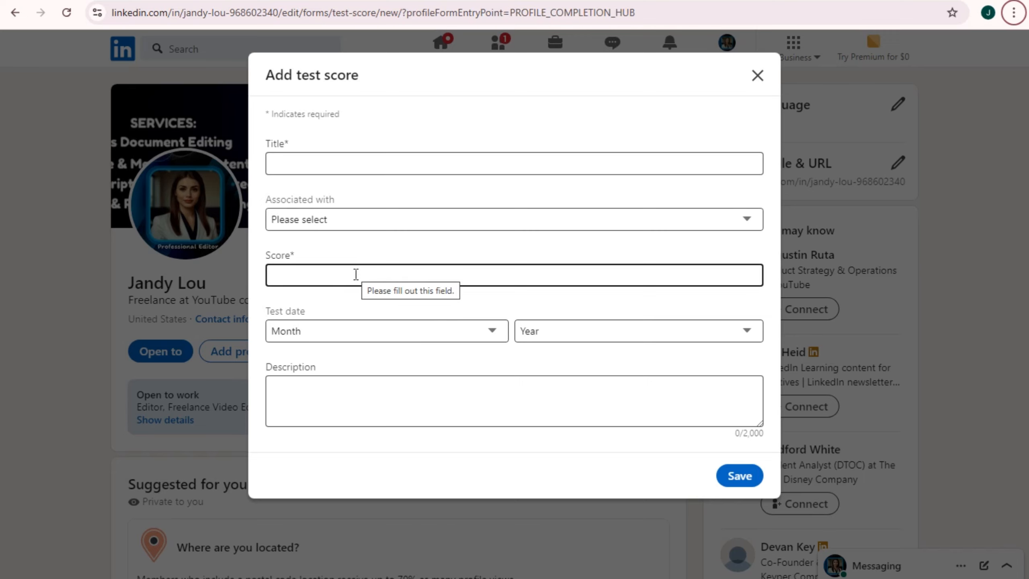
{"action": "left_click", "coordinate": [354, 336]}
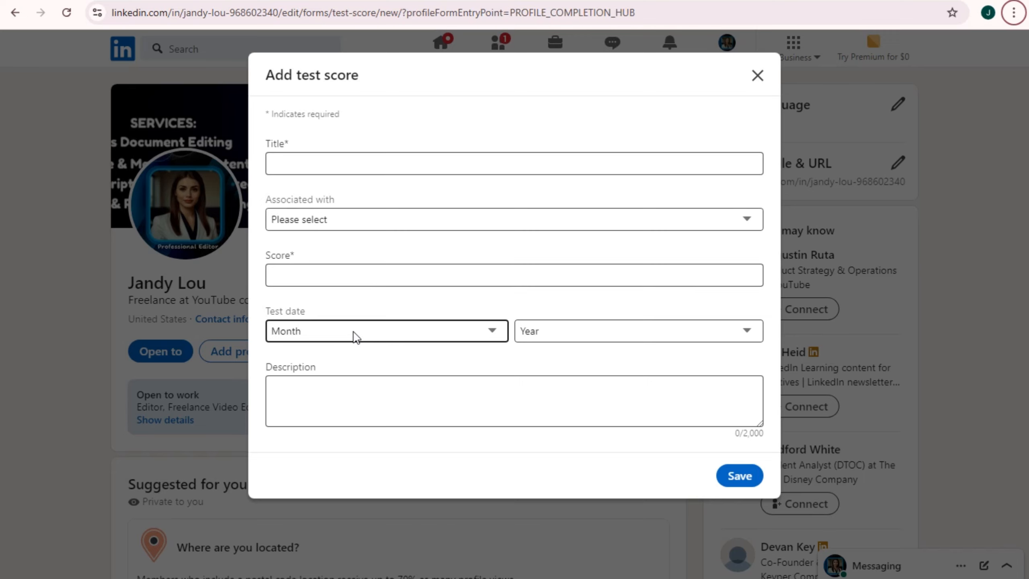
{"action": "left_click", "coordinate": [355, 393]}
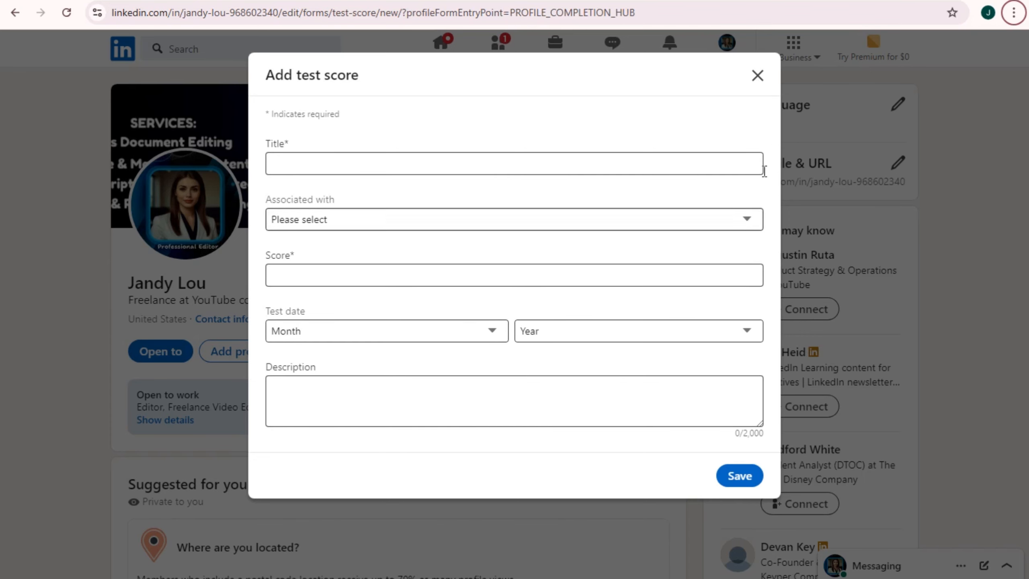
{"action": "left_click", "coordinate": [758, 77]}
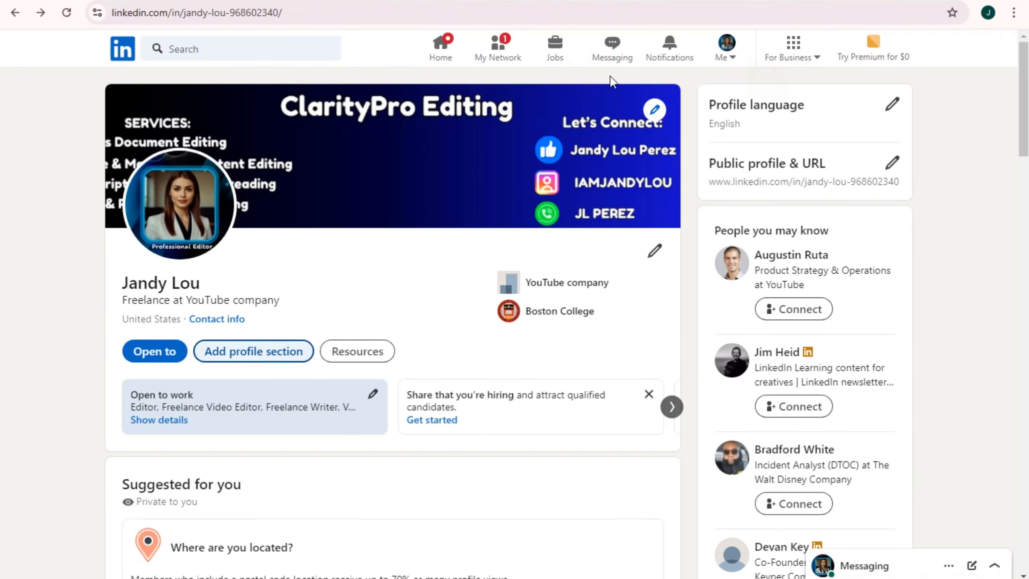
{"action": "left_click", "coordinate": [274, 351]}
Add French to Languages with Limited working proficiency and save the entry
{"action": "left_click", "coordinate": [416, 183]}
{"action": "scroll", "coordinate": [450, 393], "scroll_direction": "down", "scroll_amount": 1}
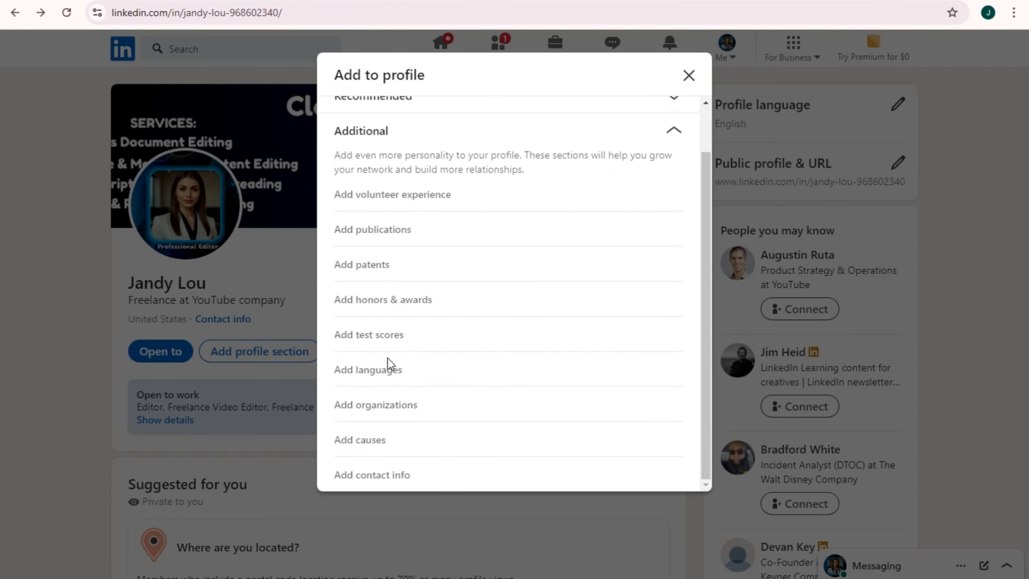
{"action": "left_click", "coordinate": [386, 370]}
{"action": "left_click", "coordinate": [302, 162]}
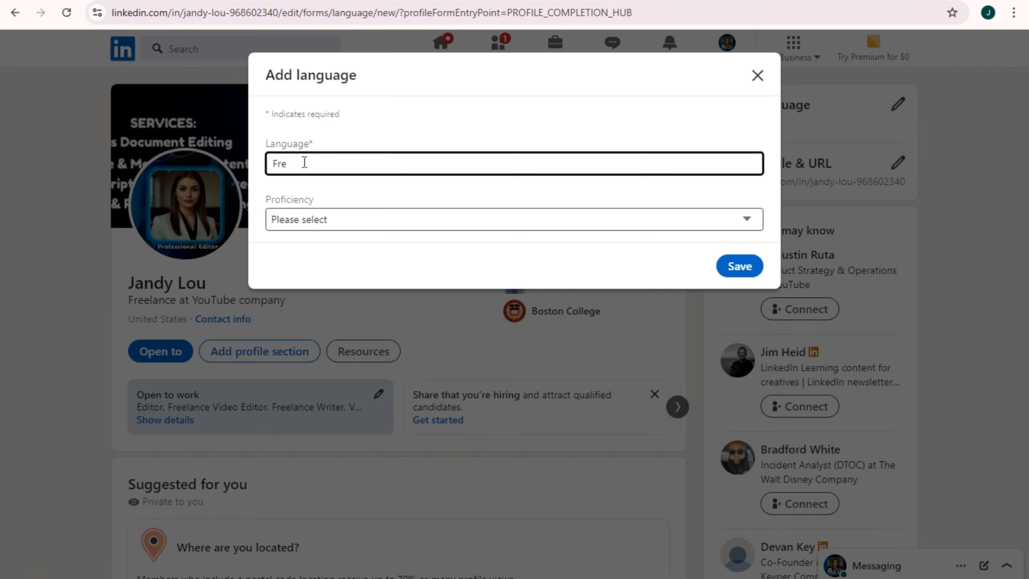
{"action": "type", "text": "French"}
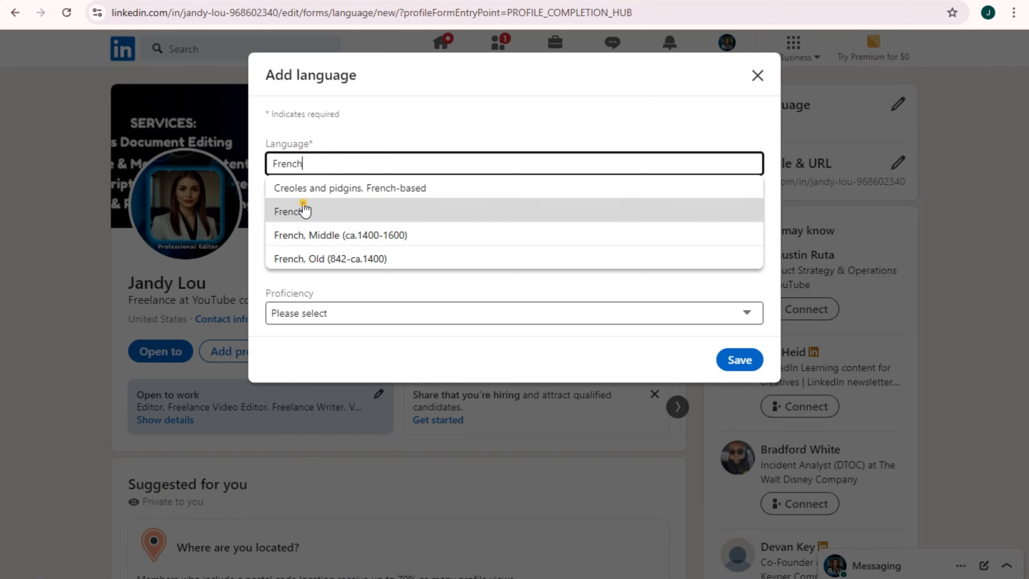
{"action": "left_click", "coordinate": [301, 209]}
{"action": "left_click", "coordinate": [336, 226]}
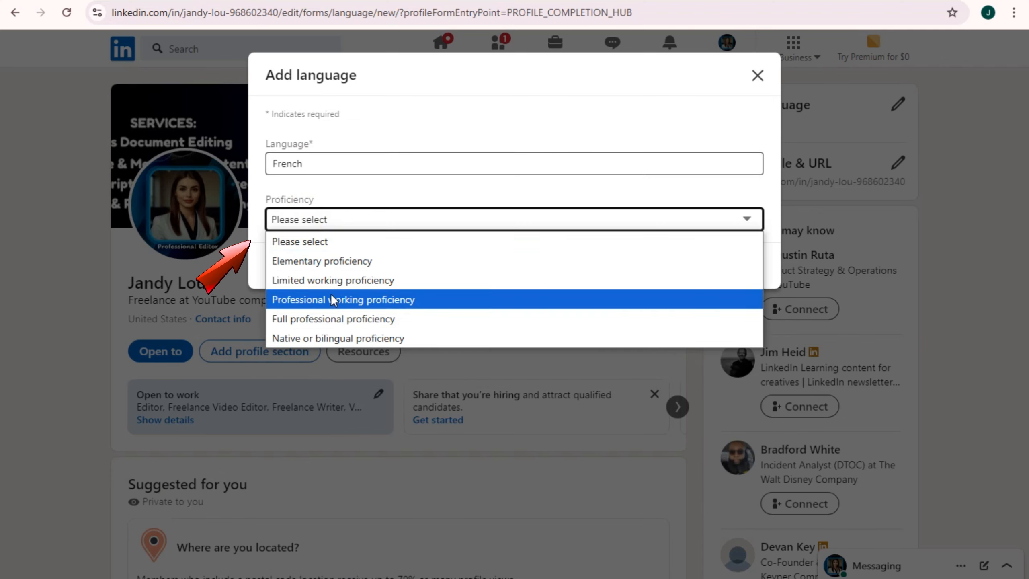
{"action": "left_click", "coordinate": [334, 281]}
{"action": "left_click", "coordinate": [736, 266]}
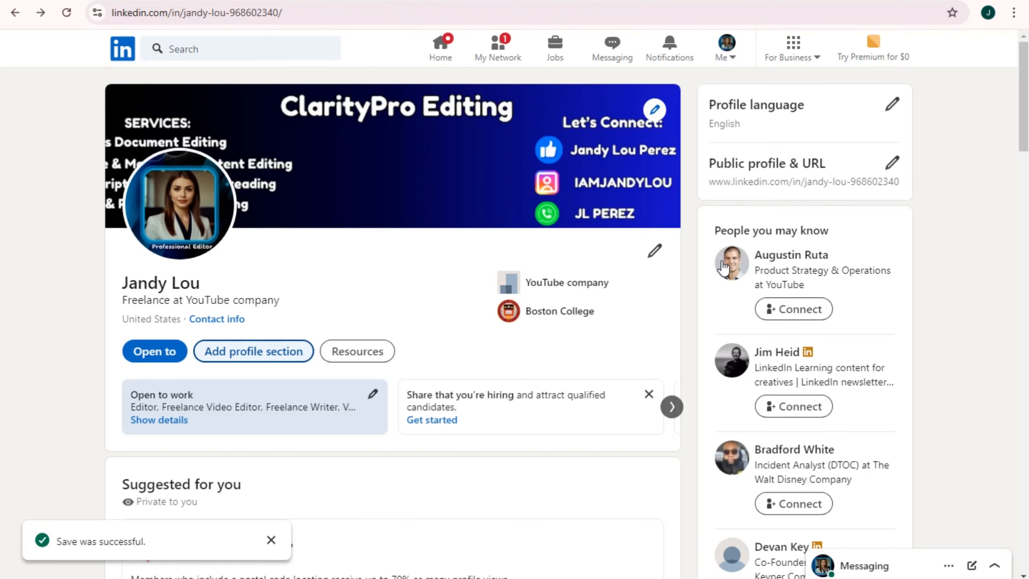
Add Spanish, found by typing 'Span', to Languages with Full professional proficiency and save
{"action": "left_click", "coordinate": [253, 351]}
{"action": "left_click", "coordinate": [418, 180]}
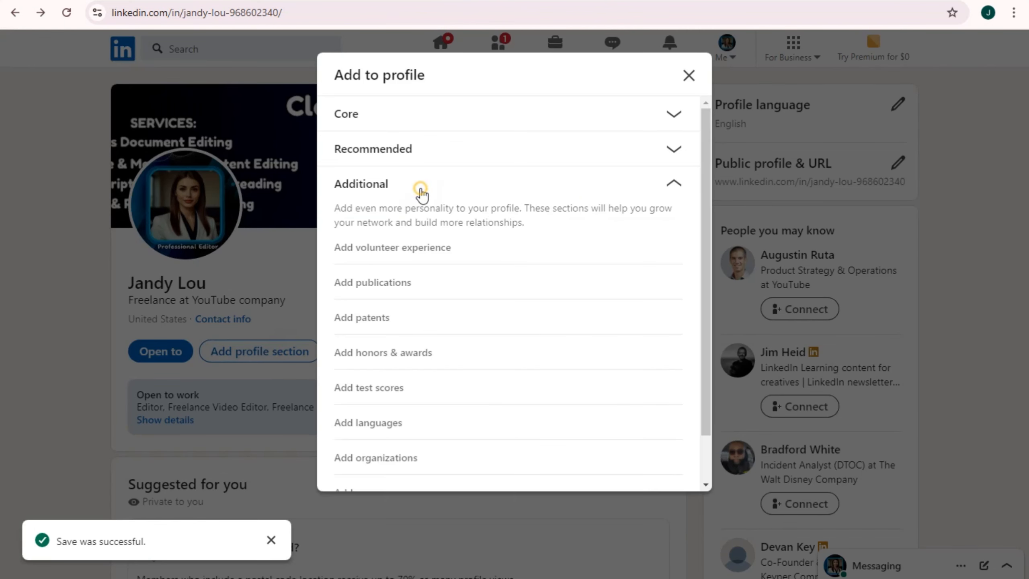
{"action": "scroll", "coordinate": [487, 404], "scroll_direction": "down", "scroll_amount": 1}
{"action": "left_click", "coordinate": [392, 369]}
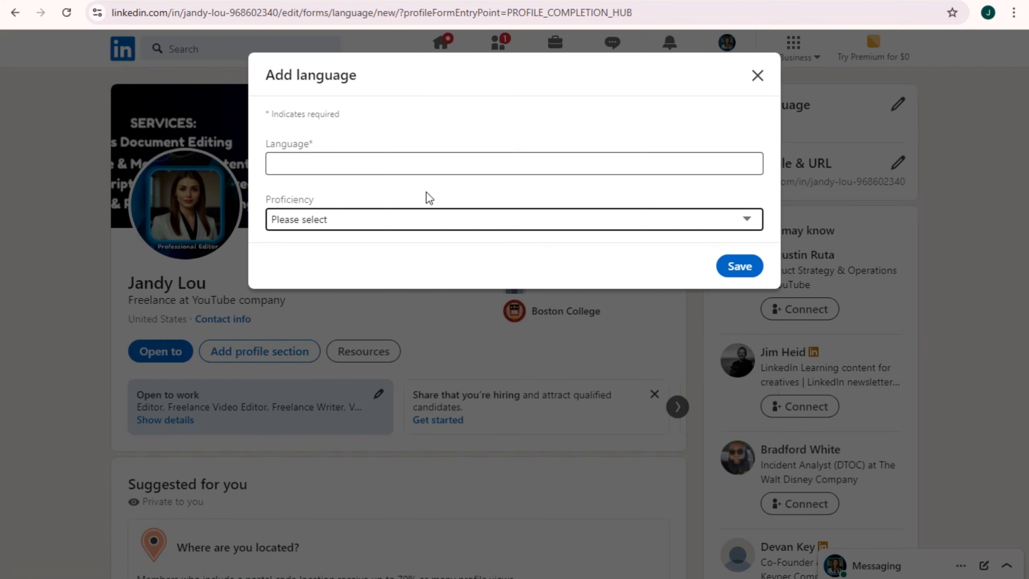
{"action": "left_click", "coordinate": [333, 163]}
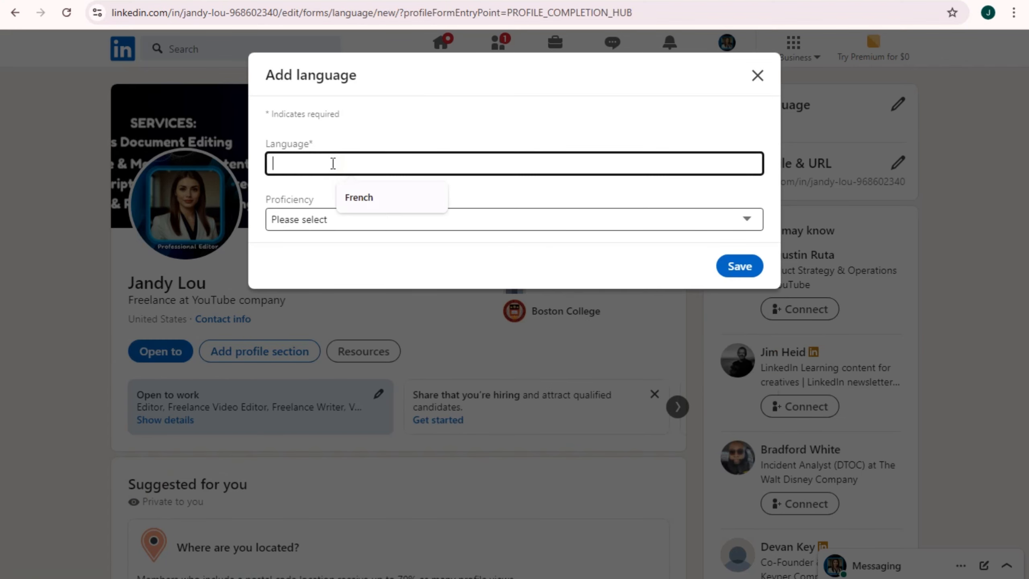
{"action": "type", "text": "Spani"}
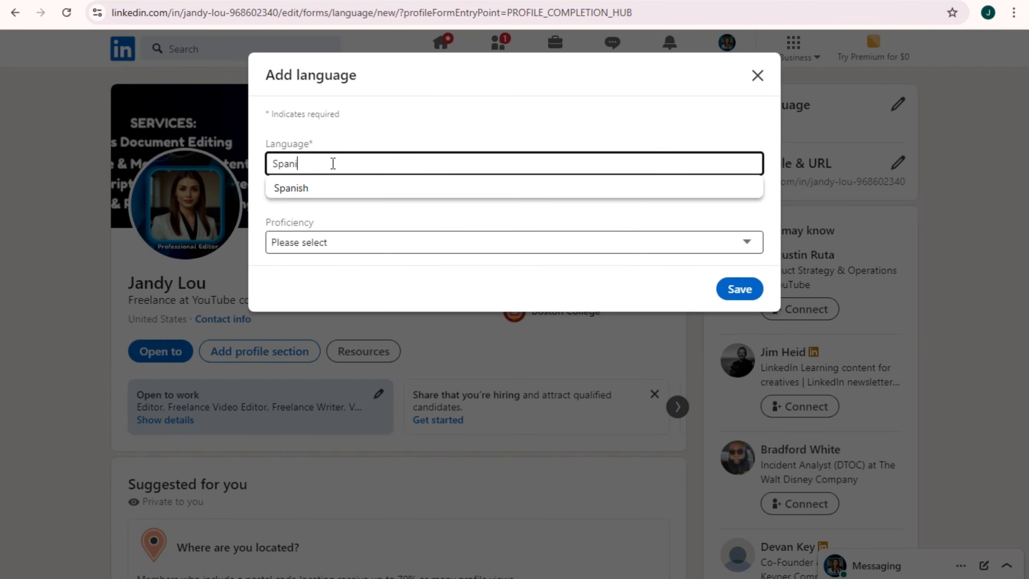
{"action": "left_click", "coordinate": [331, 189]}
{"action": "left_click", "coordinate": [331, 222]}
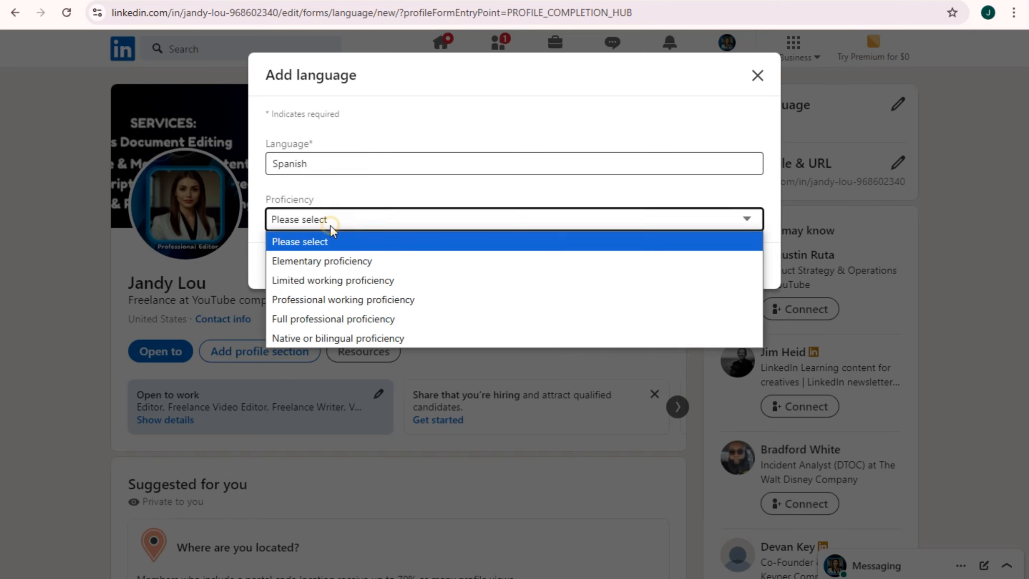
{"action": "left_click", "coordinate": [332, 314]}
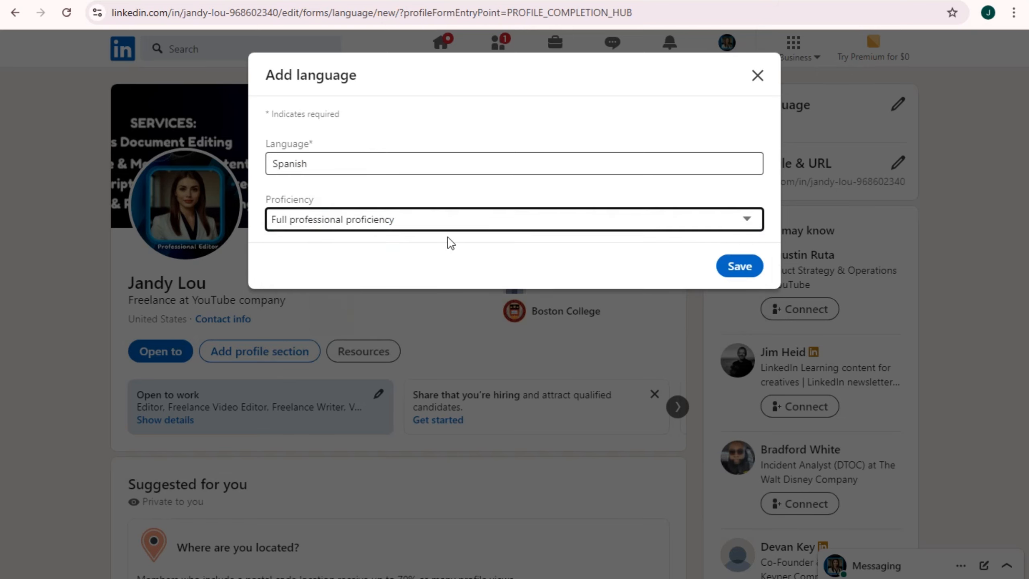
{"action": "left_click", "coordinate": [741, 266]}
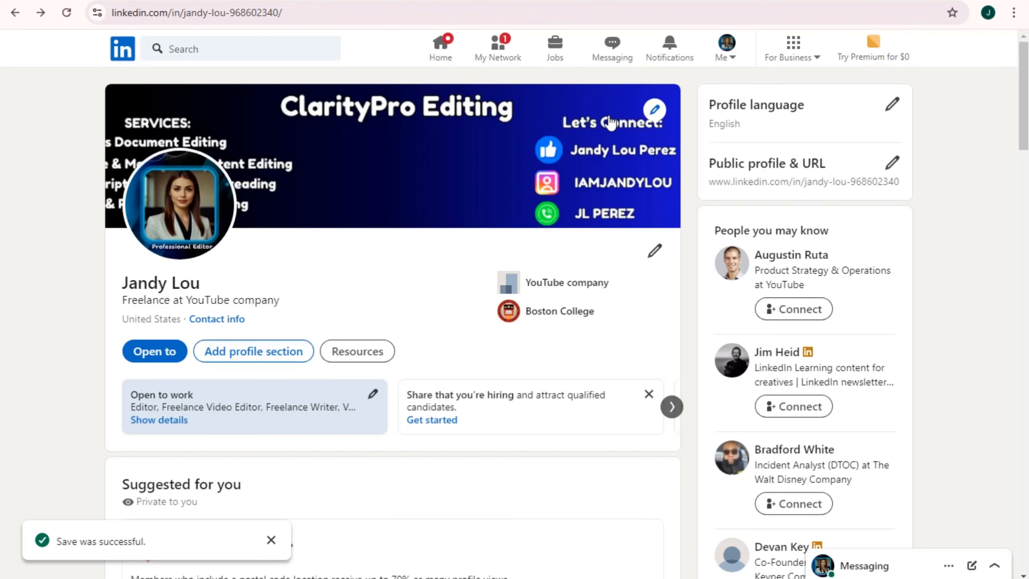
Choose Add organizations from the Additional profile sections list
{"action": "left_click", "coordinate": [271, 349]}
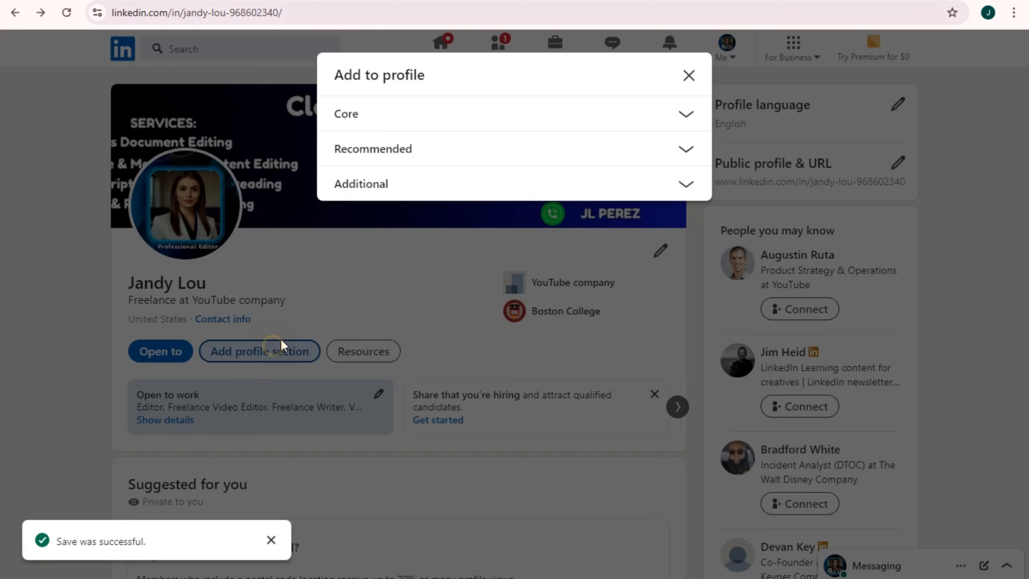
{"action": "left_click", "coordinate": [464, 185]}
{"action": "scroll", "coordinate": [443, 292], "scroll_direction": "down", "scroll_amount": 1}
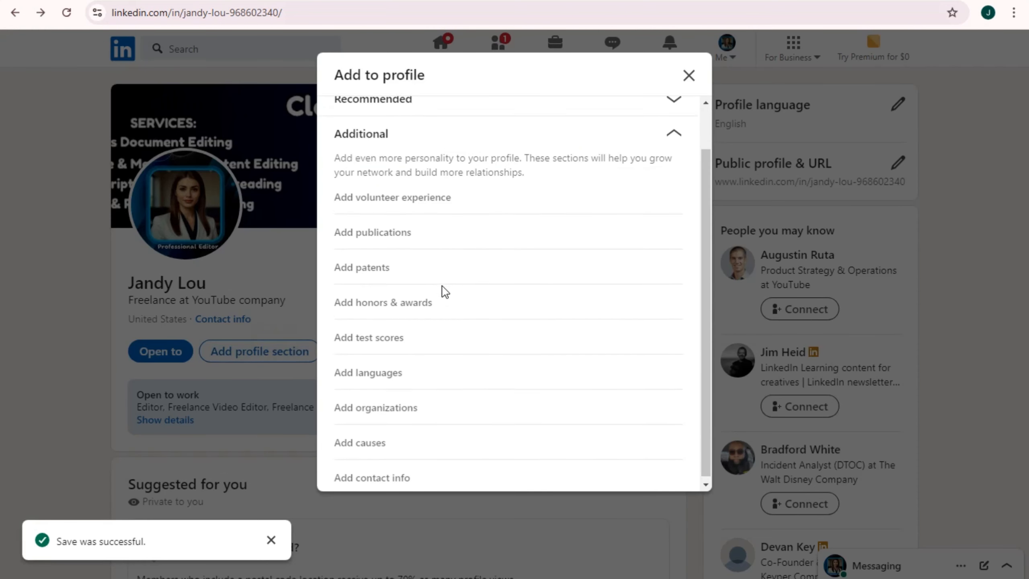
{"action": "left_click", "coordinate": [387, 408]}
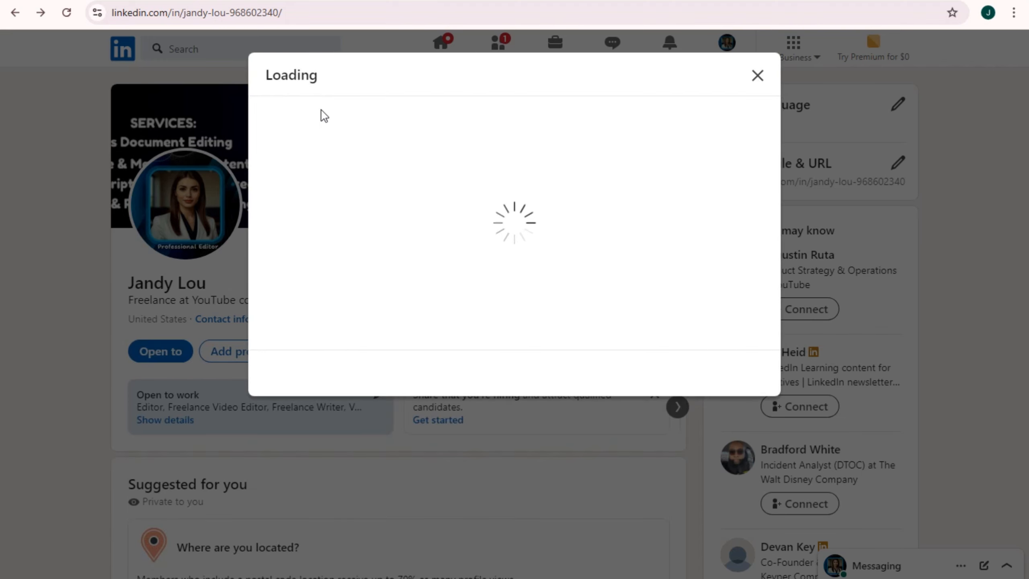
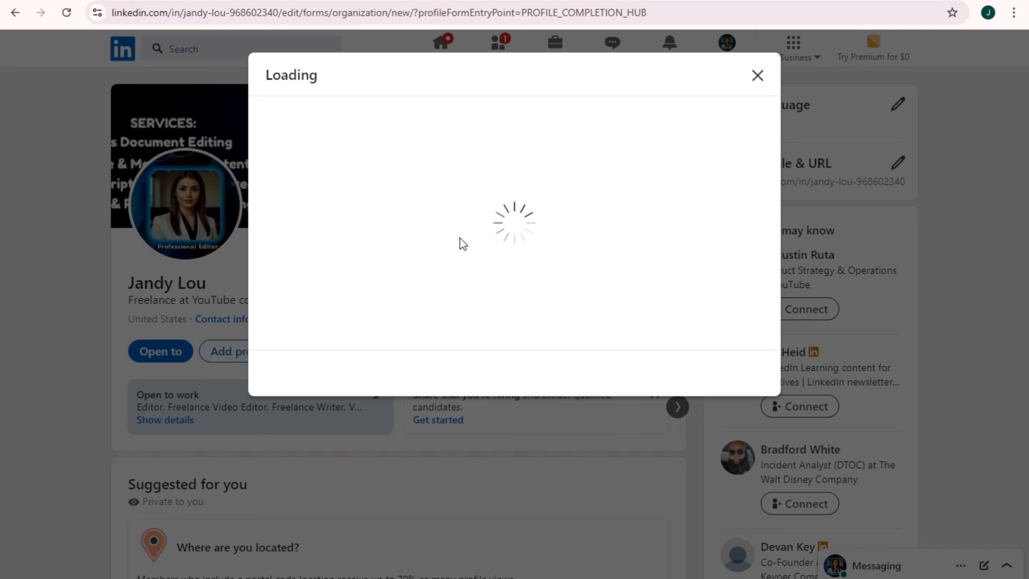
Enter organization YT COMPANY, position Social Media Manager, associated with the Voice Over Artist role
{"action": "left_click", "coordinate": [382, 172]}
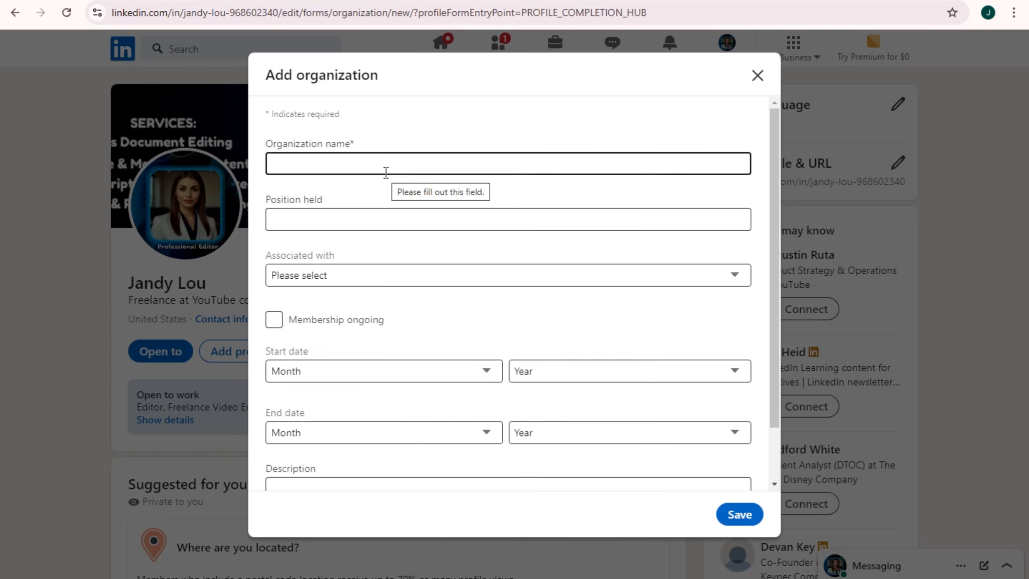
{"action": "scroll", "coordinate": [399, 257], "scroll_direction": "down", "scroll_amount": 2}
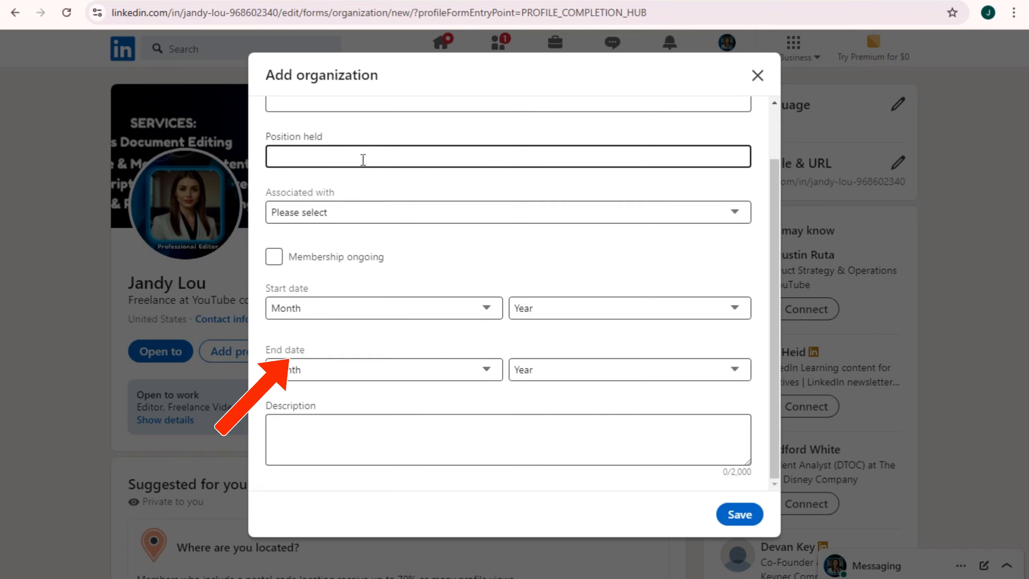
{"action": "scroll", "coordinate": [362, 158], "scroll_direction": "up", "scroll_amount": 2}
{"action": "left_click", "coordinate": [337, 212]}
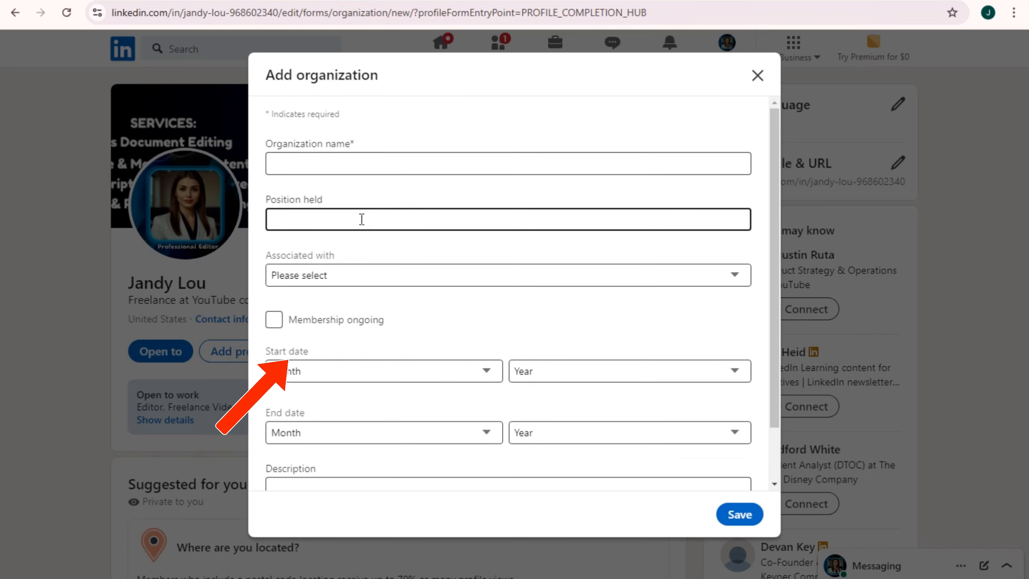
{"action": "left_click", "coordinate": [362, 160]}
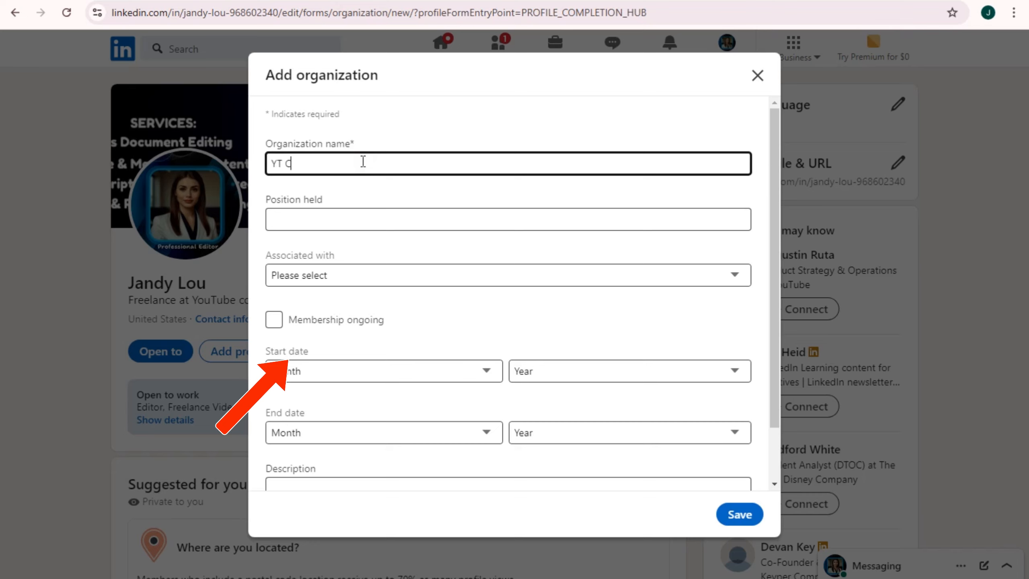
{"action": "left_click", "coordinate": [369, 220]}
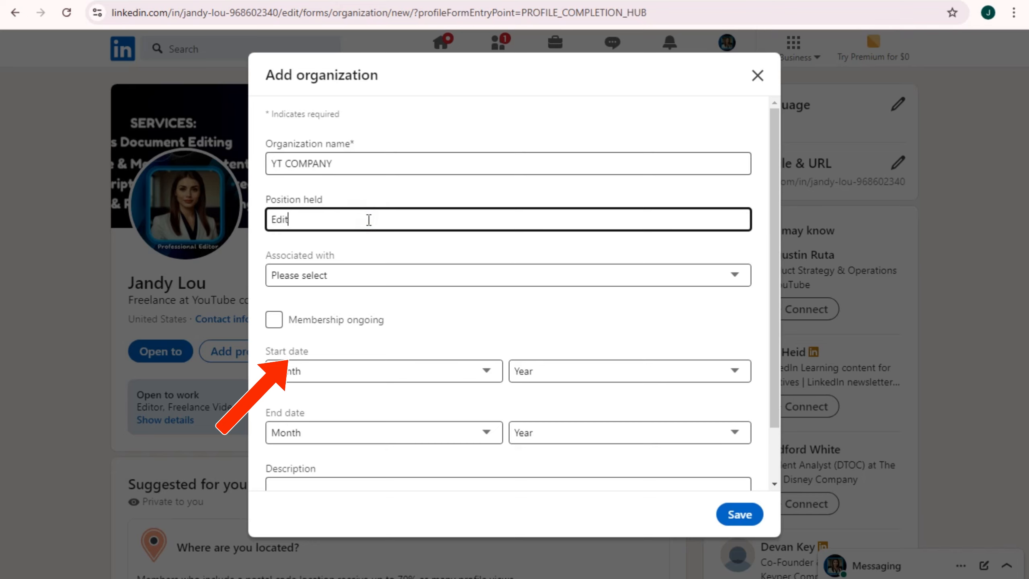
{"action": "key", "text": "ctrl+a"}
{"action": "type", "text": "Social"}
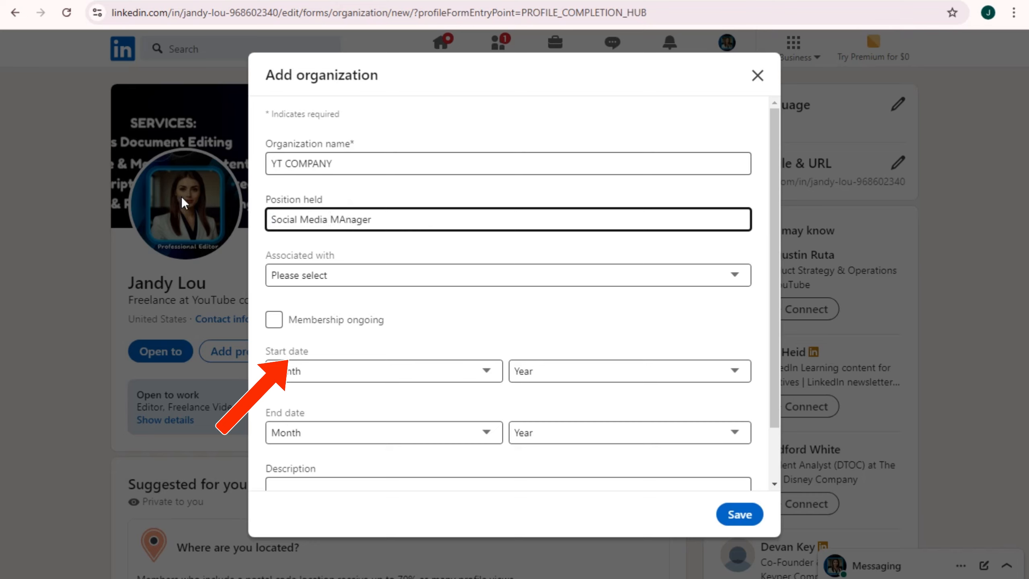
{"action": "left_click", "coordinate": [345, 222]}
{"action": "key", "text": "BackSpace"}
{"action": "type", "text": "a"}
{"action": "left_click", "coordinate": [350, 276]}
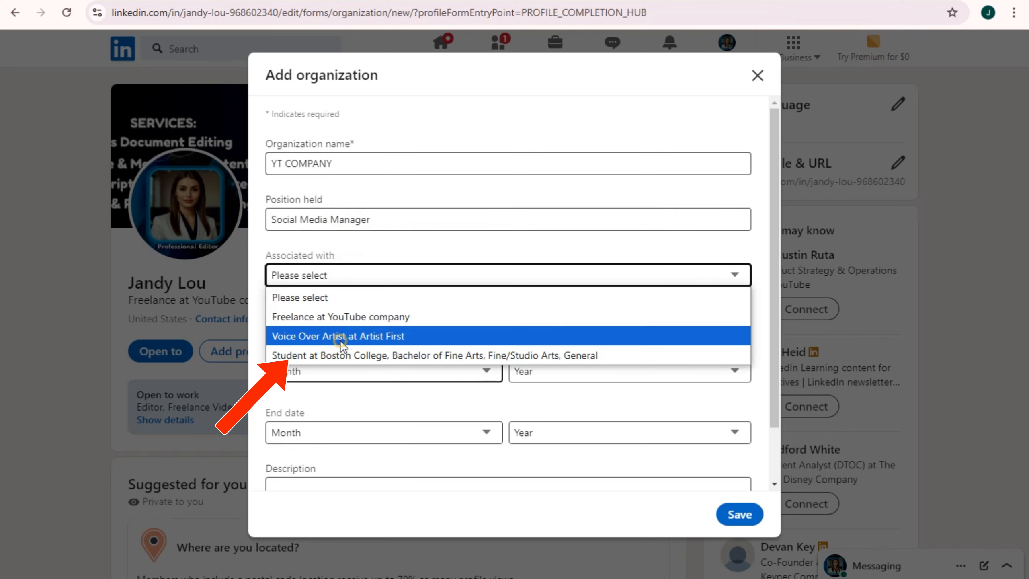
{"action": "left_click", "coordinate": [342, 343]}
Set the organization dates to February 2015 through May 2020 and save the entry
{"action": "left_click", "coordinate": [320, 371]}
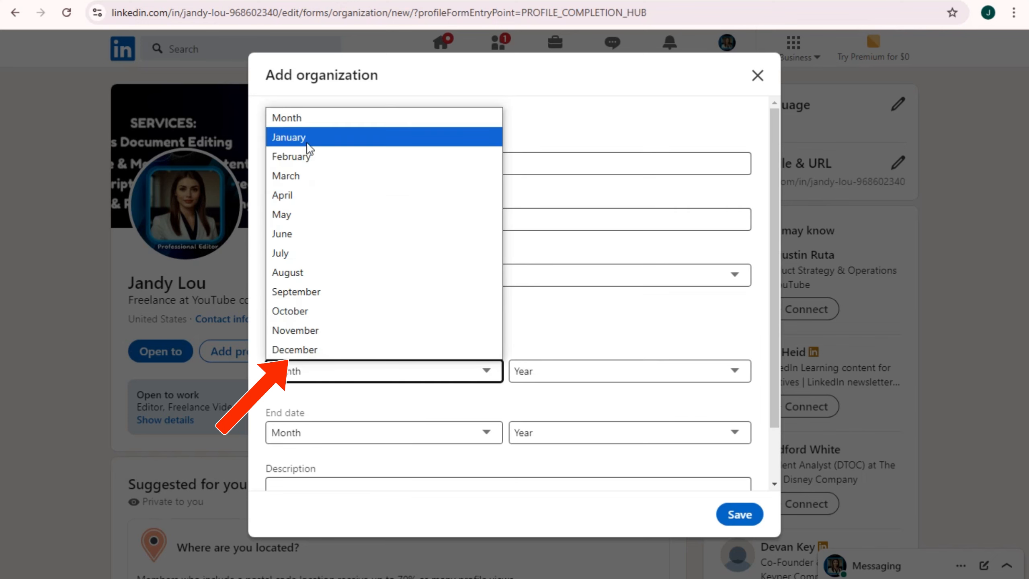
{"action": "left_click", "coordinate": [309, 156]}
{"action": "left_click", "coordinate": [535, 371]}
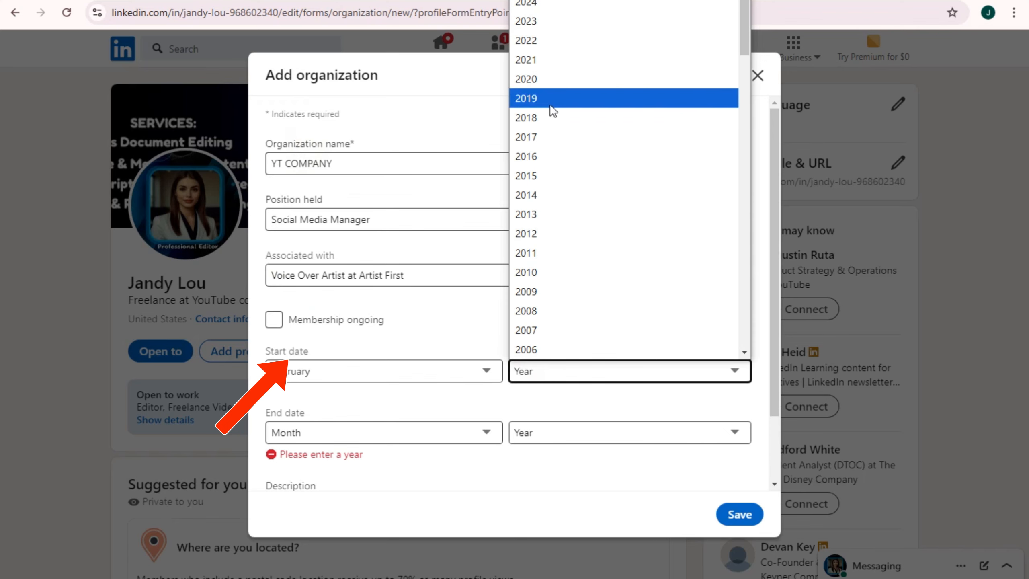
{"action": "left_click", "coordinate": [547, 180]}
{"action": "left_click", "coordinate": [395, 433]}
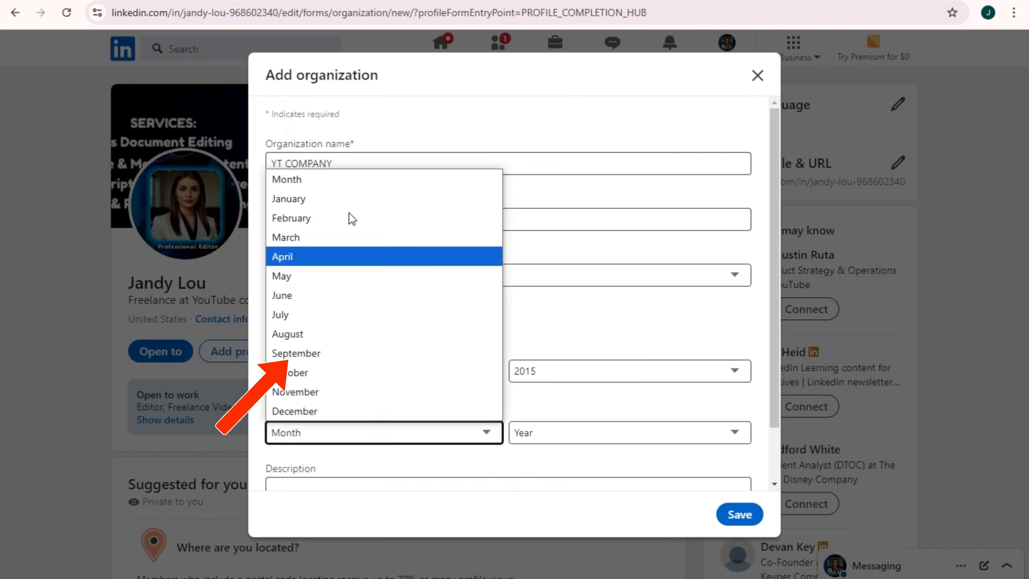
{"action": "left_click", "coordinate": [333, 277]}
{"action": "left_click", "coordinate": [587, 432]}
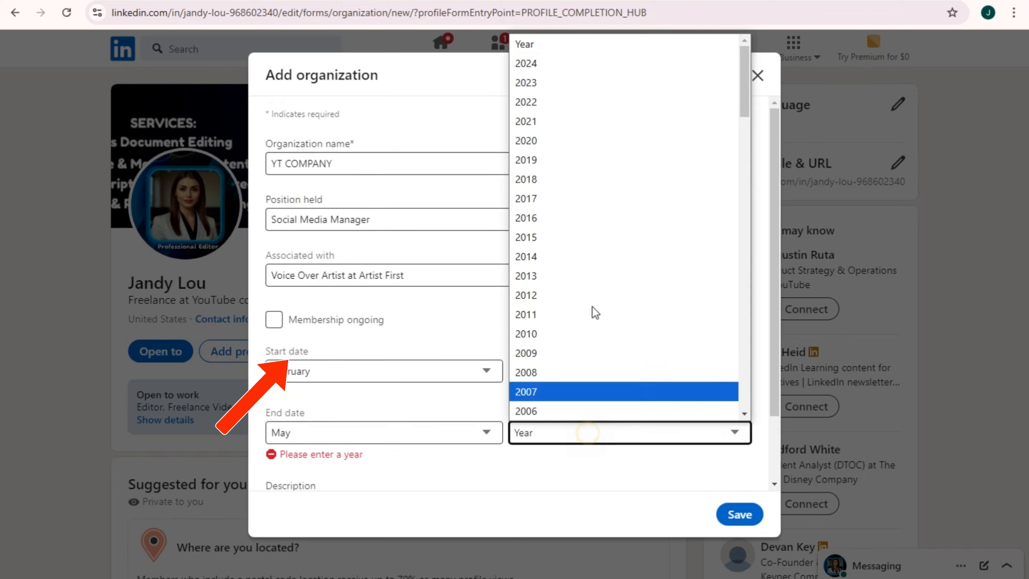
{"action": "left_click", "coordinate": [563, 142]}
{"action": "scroll", "coordinate": [586, 419], "scroll_direction": "down", "scroll_amount": 2}
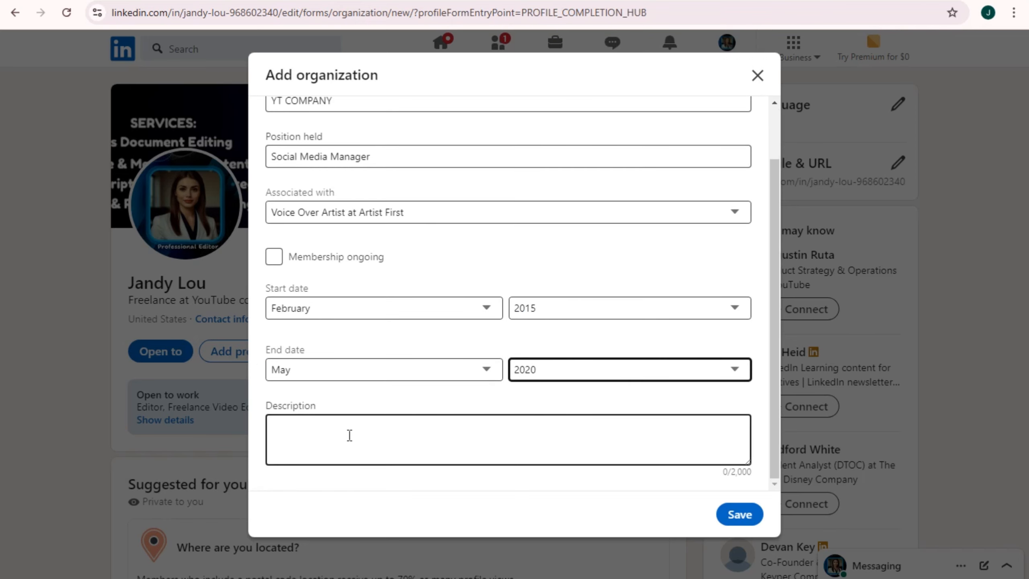
{"action": "left_click", "coordinate": [740, 514]}
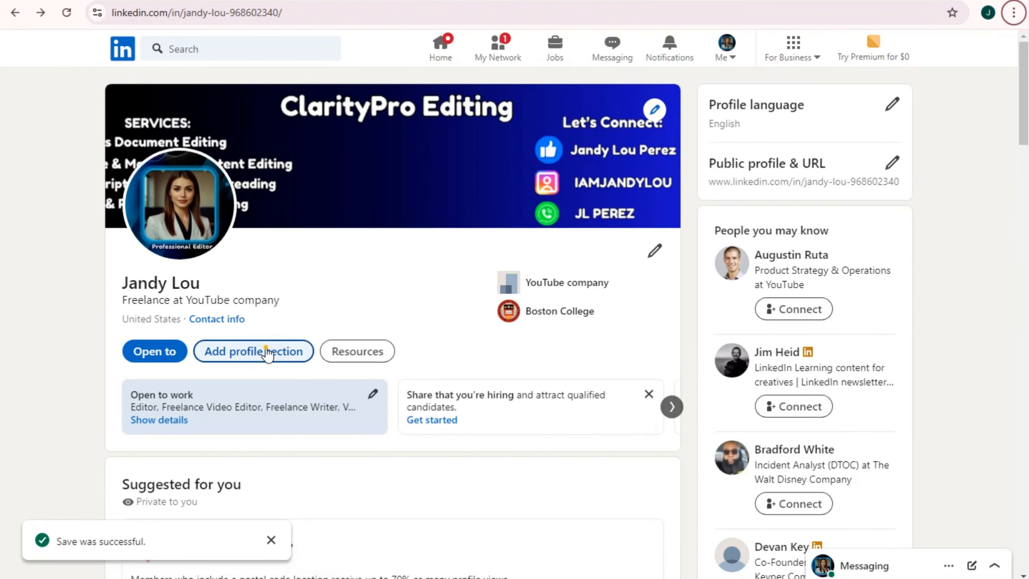
Choose Add contact info from the Additional profile sections
{"action": "left_click", "coordinate": [271, 351]}
{"action": "left_click", "coordinate": [457, 187]}
{"action": "scroll", "coordinate": [477, 407], "scroll_direction": "down", "scroll_amount": 1}
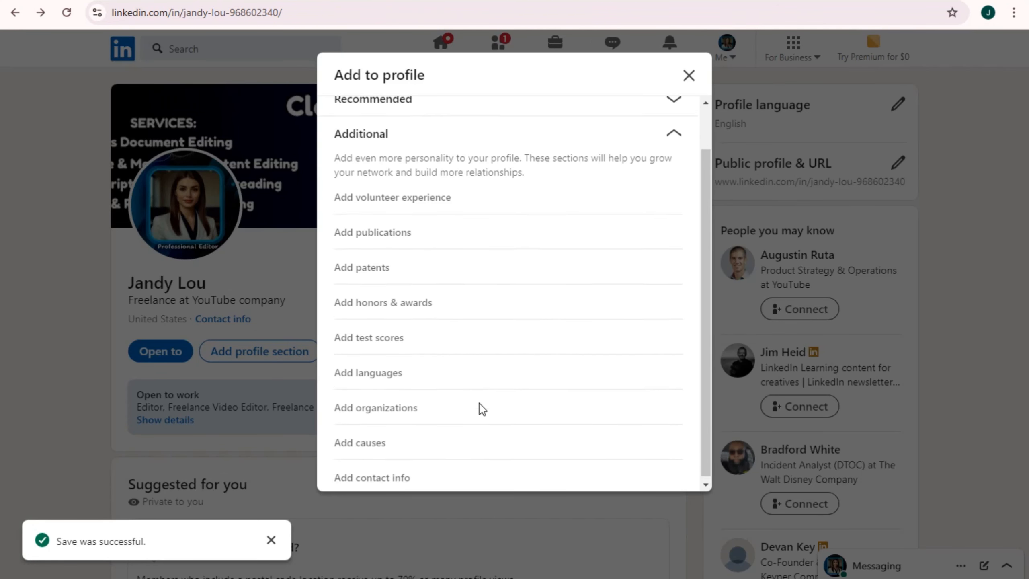
{"action": "left_click", "coordinate": [386, 481]}
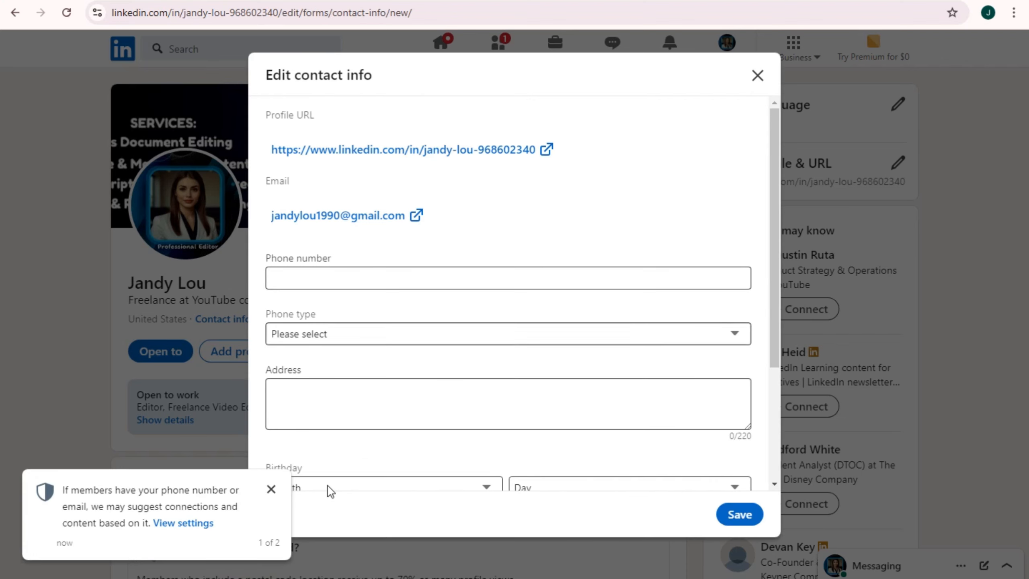
Enter the phone number and set its type to Home
{"action": "left_click", "coordinate": [271, 489]}
{"action": "left_click", "coordinate": [330, 271]}
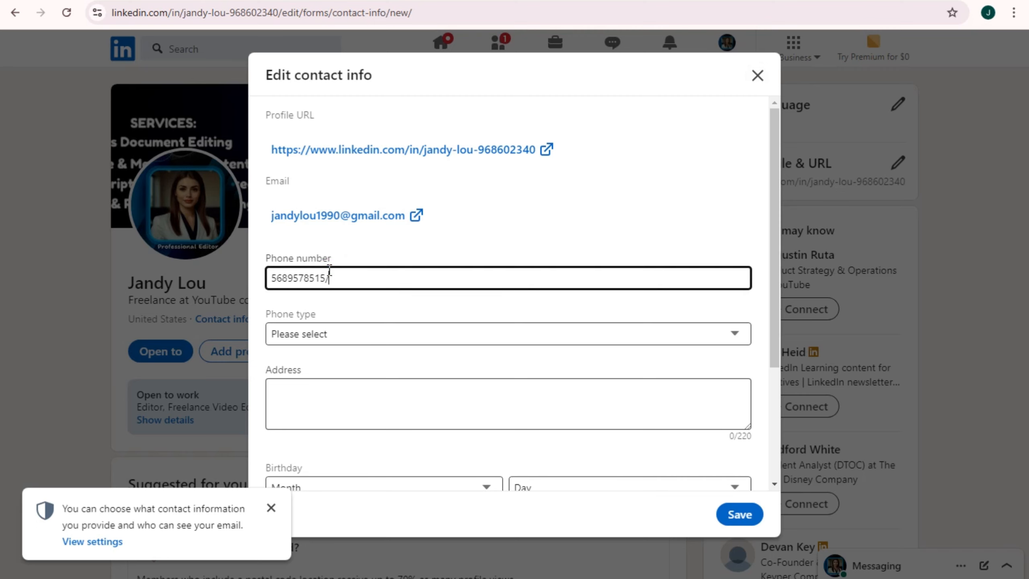
{"action": "left_click", "coordinate": [328, 339]}
{"action": "left_click", "coordinate": [311, 378]}
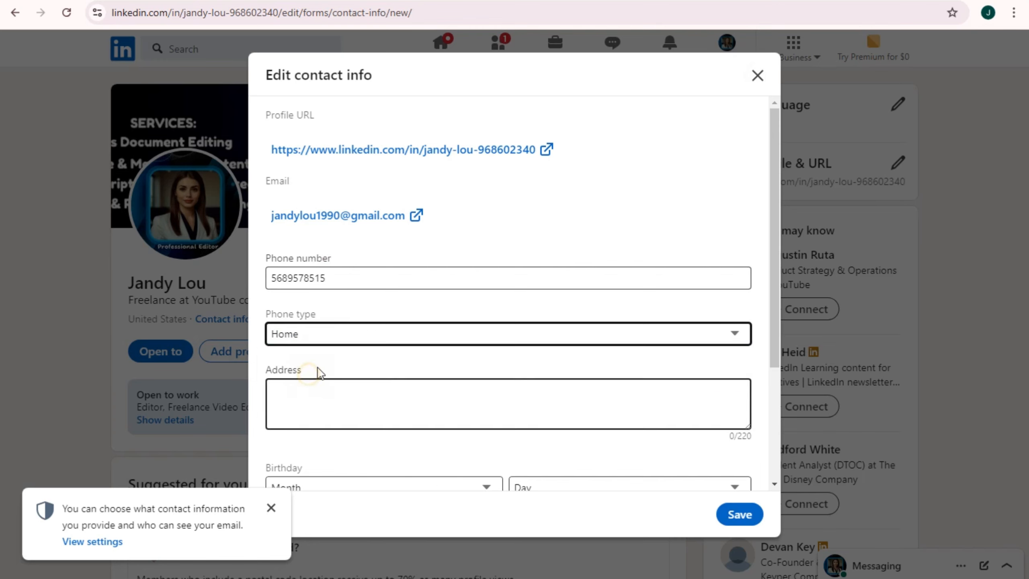
{"action": "scroll", "coordinate": [357, 361], "scroll_direction": "down", "scroll_amount": 3}
Fill in the street address and set the birthday to January 10
{"action": "left_click", "coordinate": [305, 252]}
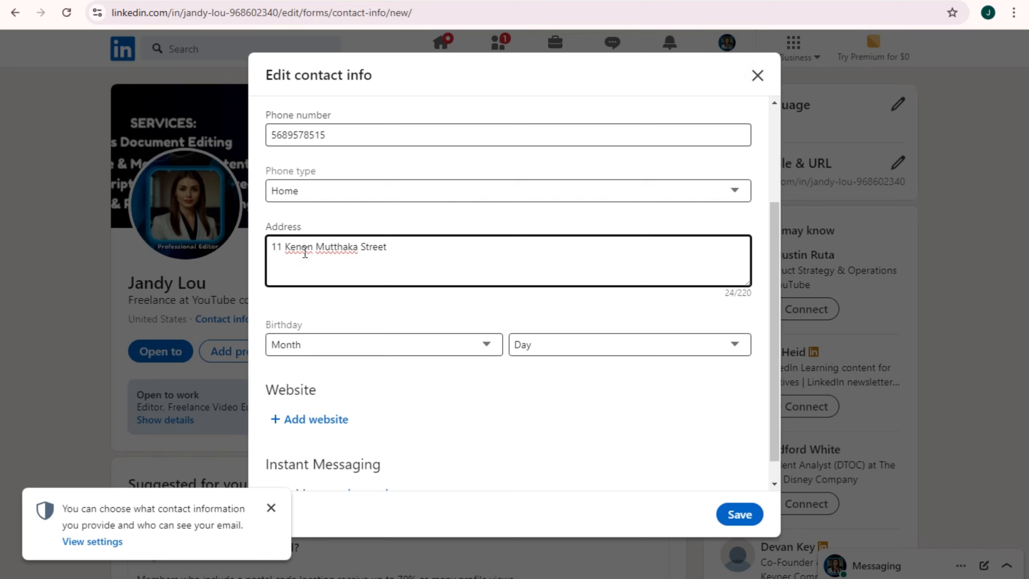
{"action": "left_click", "coordinate": [365, 346]}
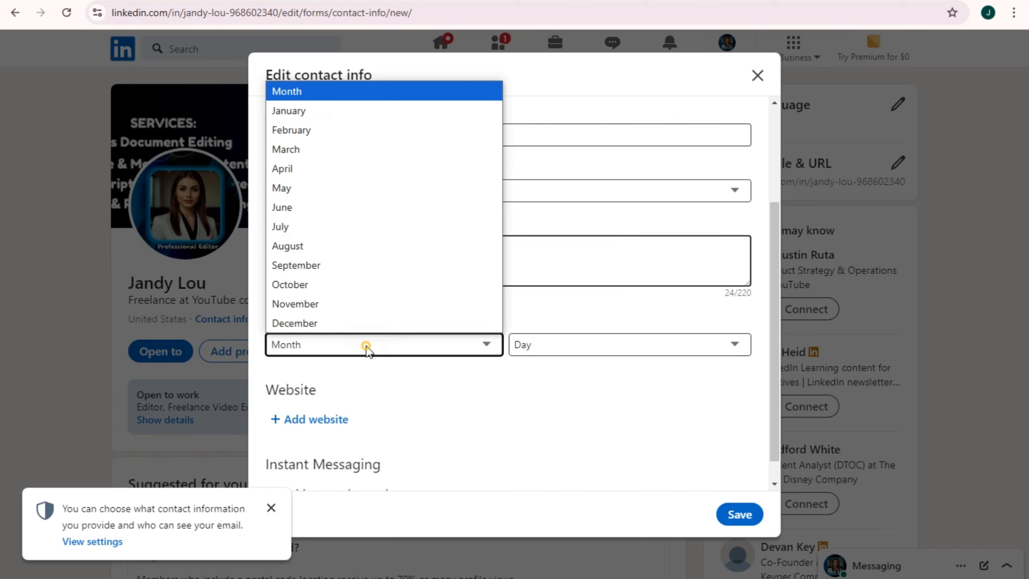
{"action": "left_click", "coordinate": [310, 110]}
{"action": "left_click", "coordinate": [566, 344]}
{"action": "left_click", "coordinate": [570, 168]}
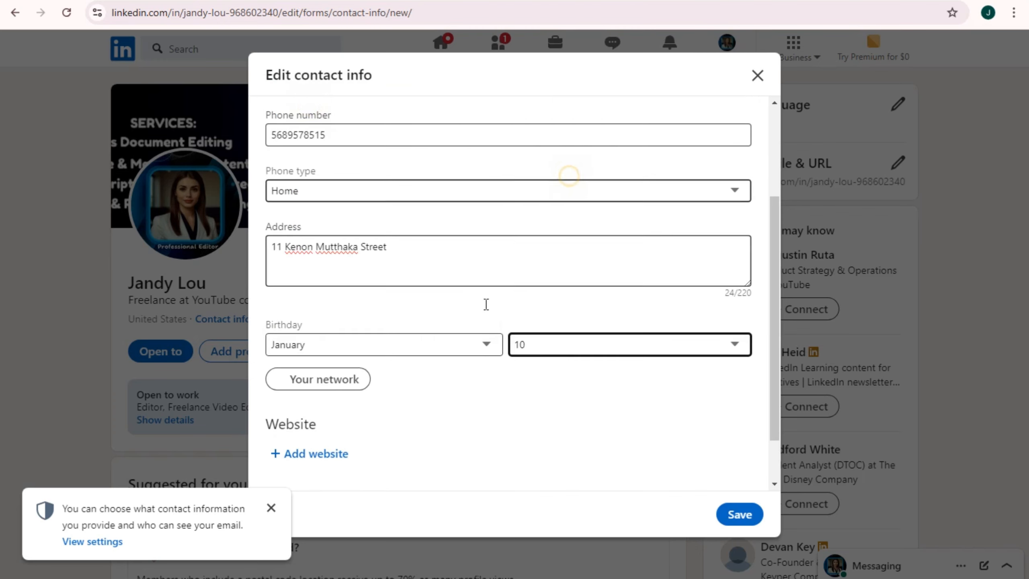
{"action": "scroll", "coordinate": [354, 341], "scroll_direction": "down", "scroll_amount": 1}
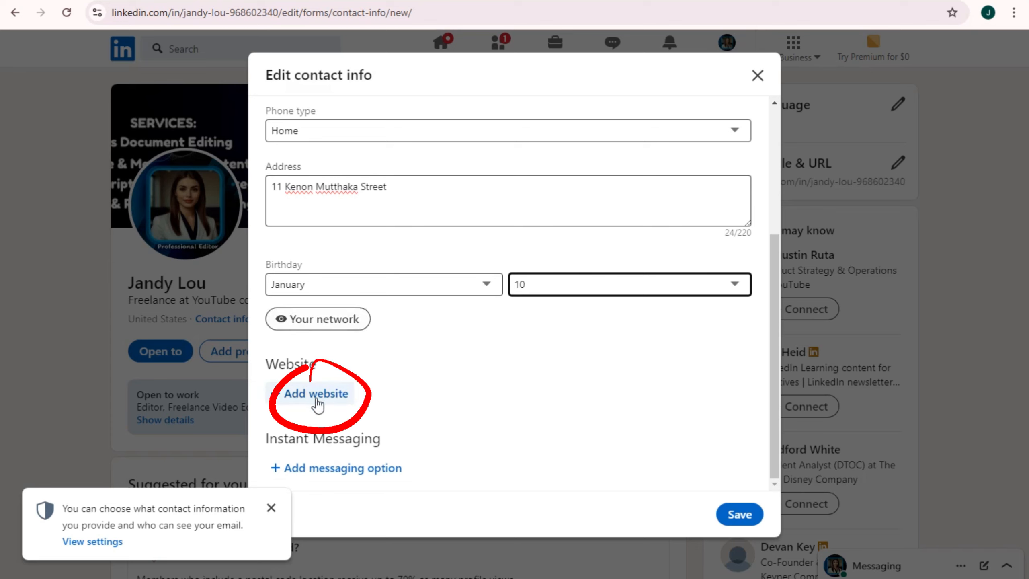
Add an instant messaging username and save the contact info
{"action": "left_click", "coordinate": [269, 511]}
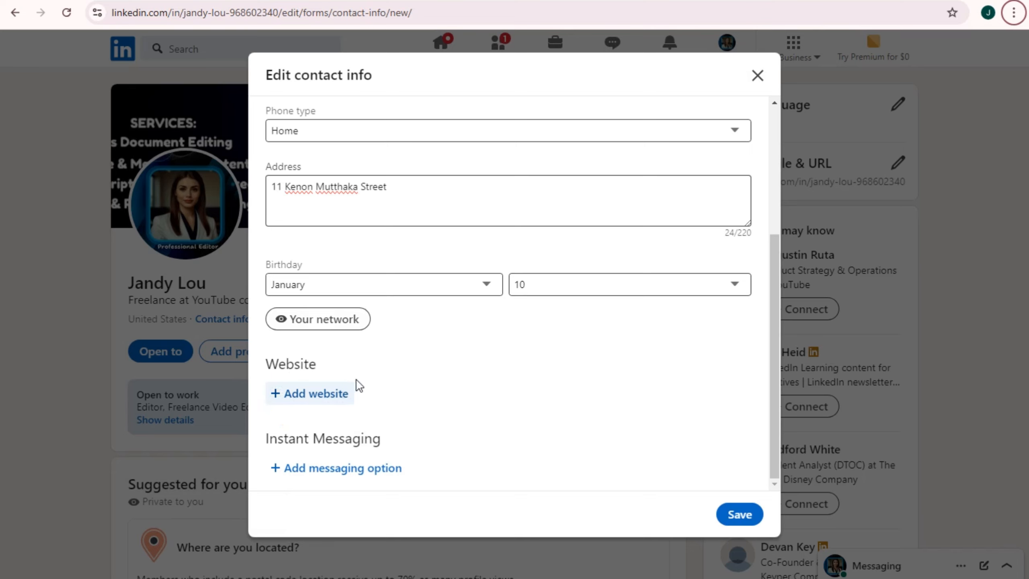
{"action": "left_click", "coordinate": [350, 470]}
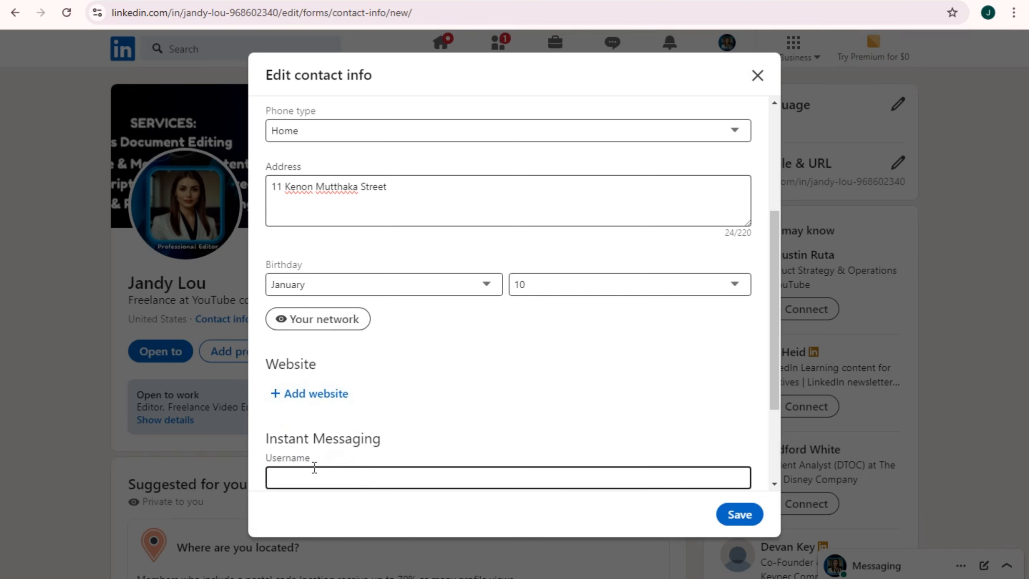
{"action": "left_click", "coordinate": [320, 467]}
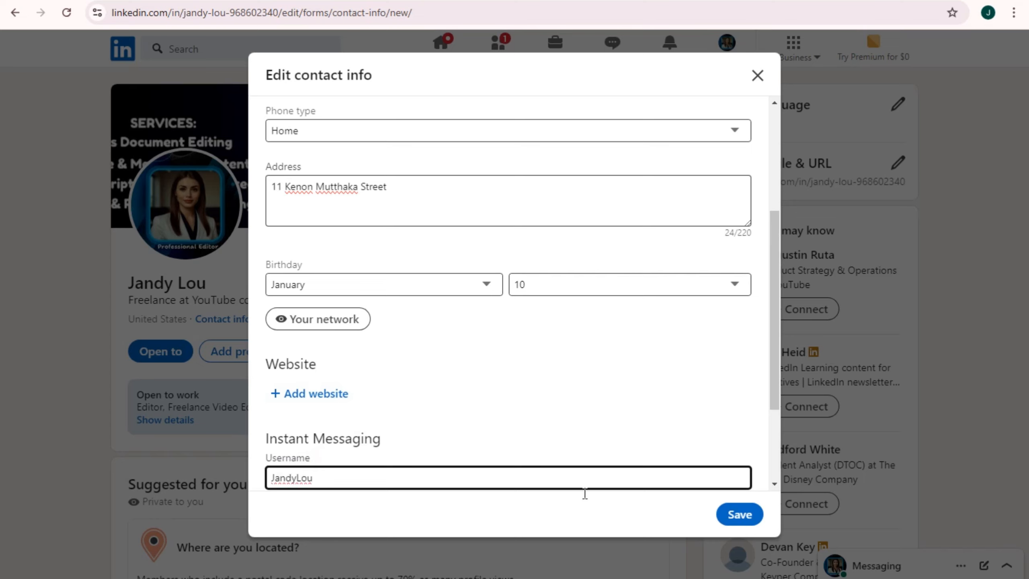
{"action": "left_click", "coordinate": [740, 514]}
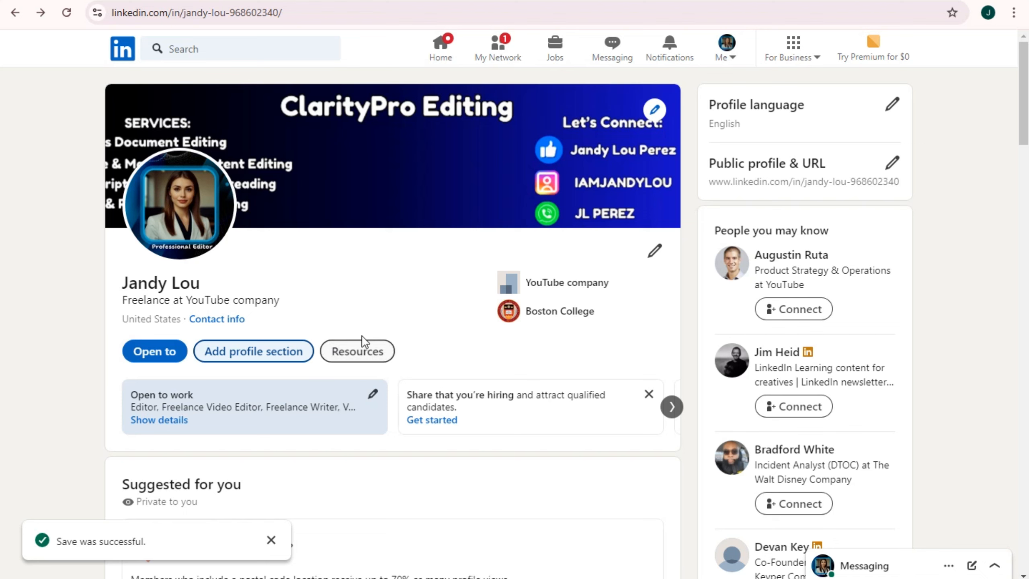
Open About this profile from the Resources menu to see join date and recent updates
{"action": "left_click", "coordinate": [360, 351]}
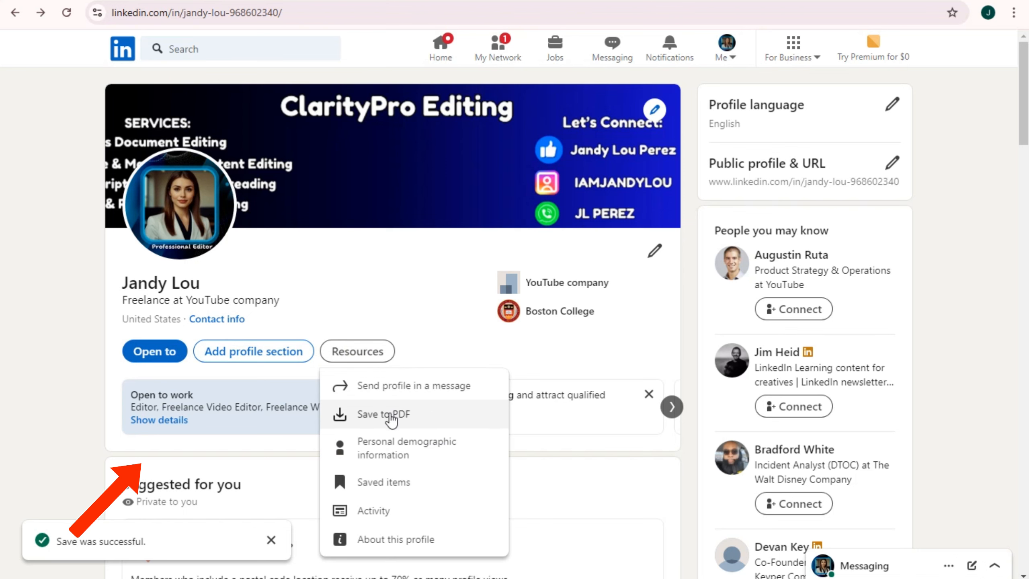
{"action": "scroll", "coordinate": [392, 420], "scroll_direction": "down", "scroll_amount": 2}
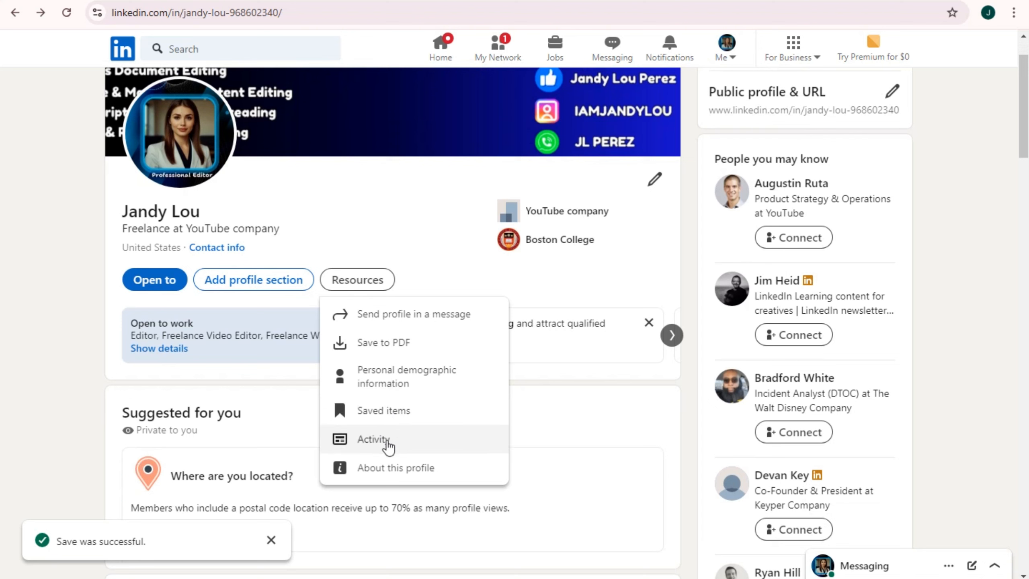
{"action": "left_click", "coordinate": [395, 479]}
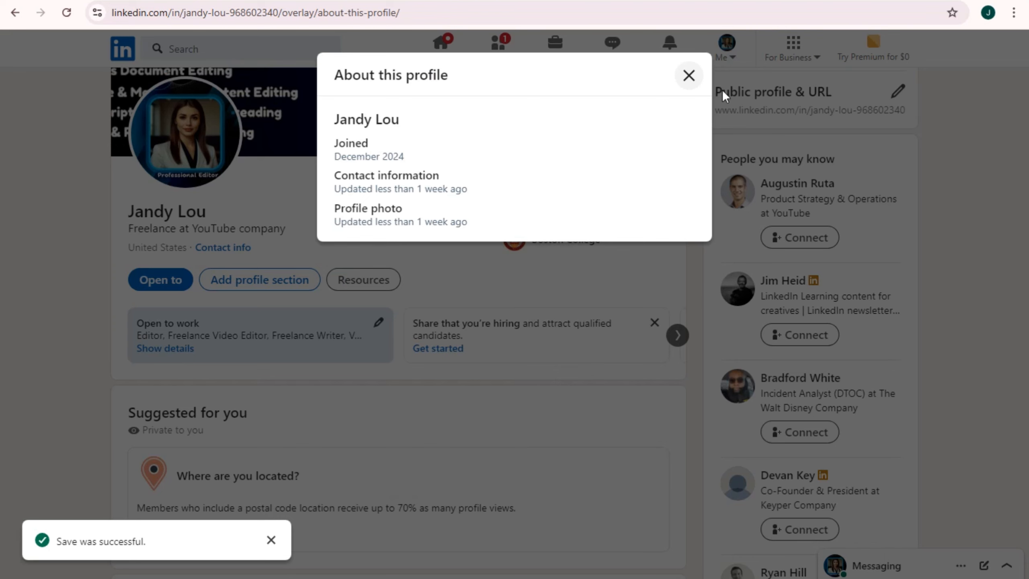
Close the About this profile dialog and go to the Public profile settings
{"action": "left_click", "coordinate": [688, 78]}
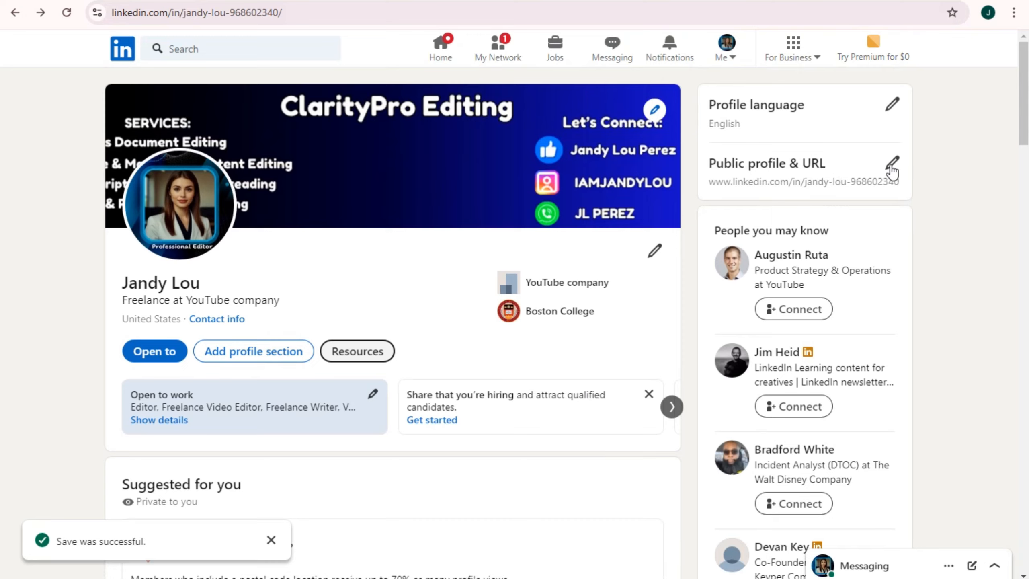
{"action": "left_click", "coordinate": [892, 166]}
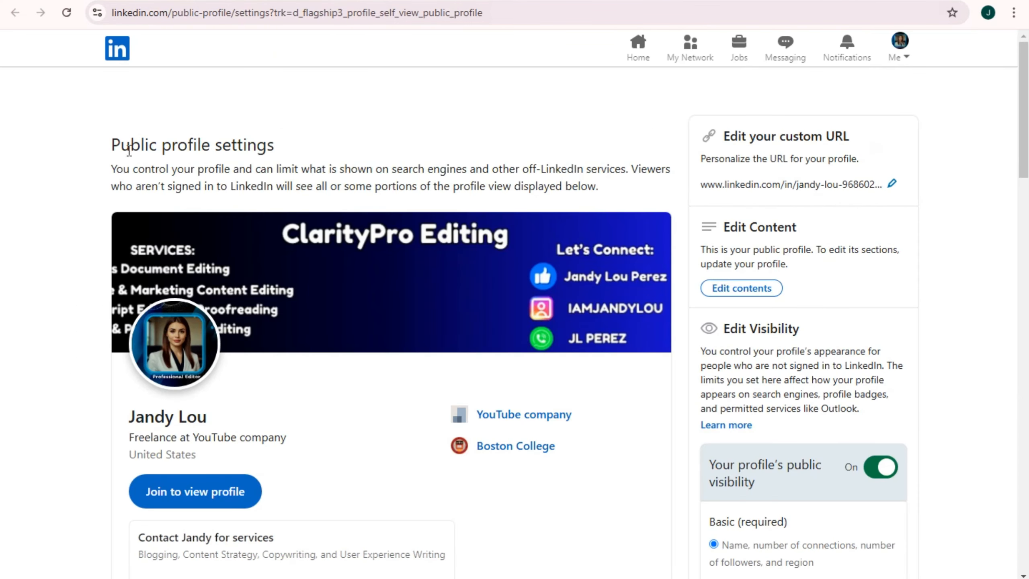
Review the public visibility text and preview the profile as a signed-out visitor
{"action": "left_click_drag", "start_coordinate": [115, 166], "coordinate": [599, 187]}
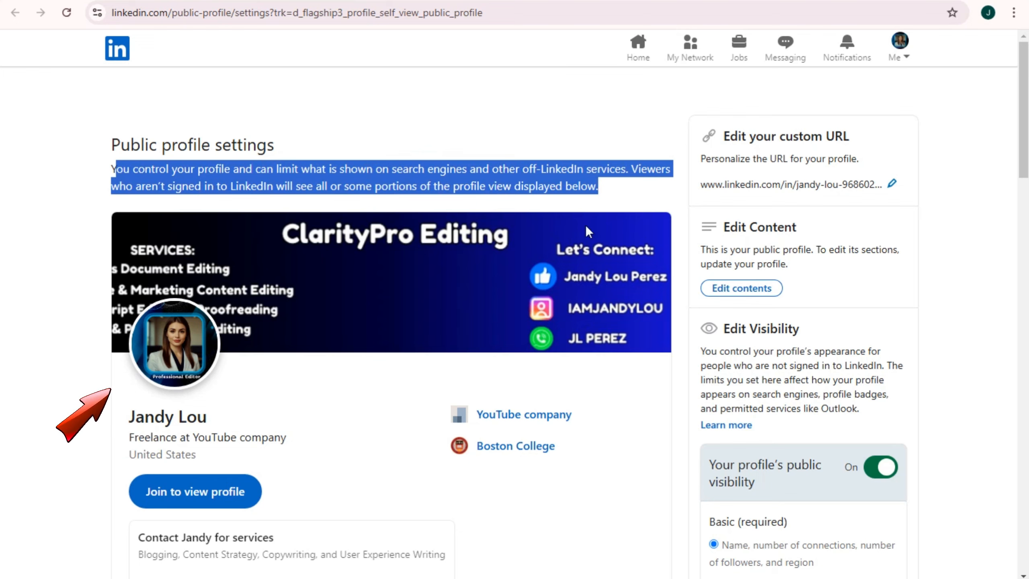
{"action": "scroll", "coordinate": [515, 315], "scroll_direction": "down", "scroll_amount": 2}
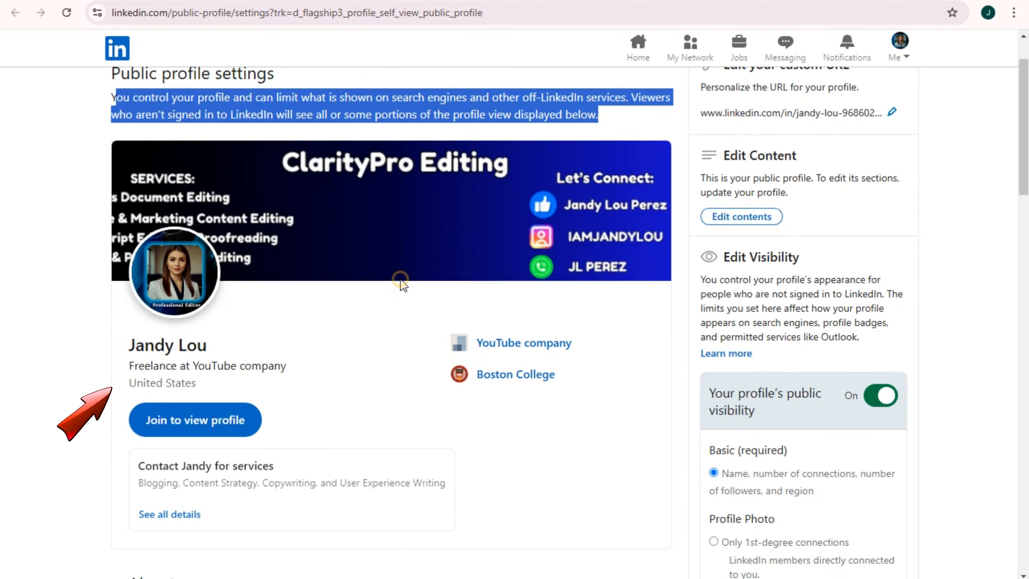
{"action": "scroll", "coordinate": [333, 367], "scroll_direction": "down", "scroll_amount": 3}
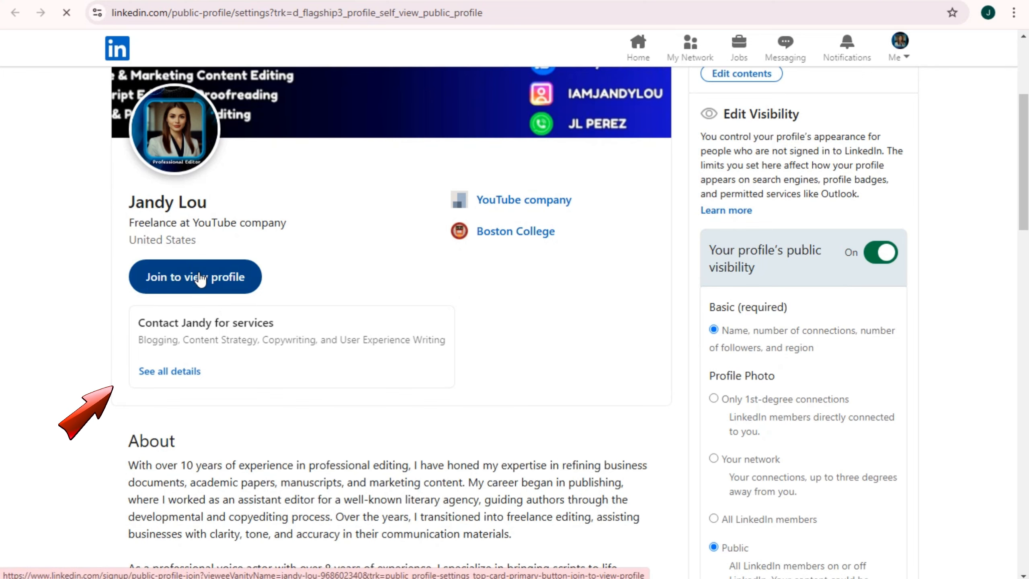
{"action": "left_click", "coordinate": [199, 278]}
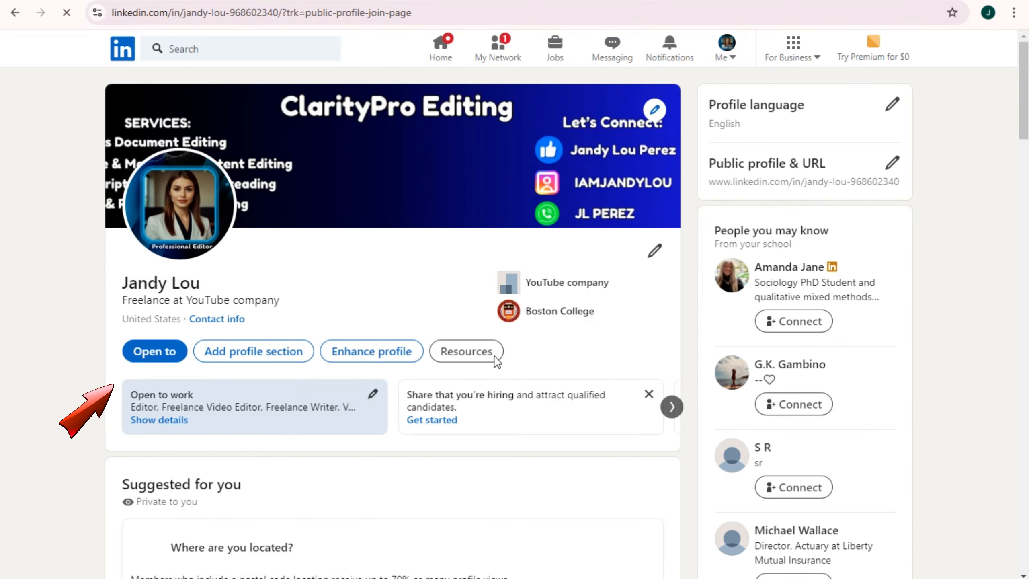
From the profile page, reopen the Public profile & URL settings
{"action": "scroll", "coordinate": [561, 366], "scroll_direction": "down", "scroll_amount": 4}
{"action": "scroll", "coordinate": [622, 373], "scroll_direction": "up", "scroll_amount": 4}
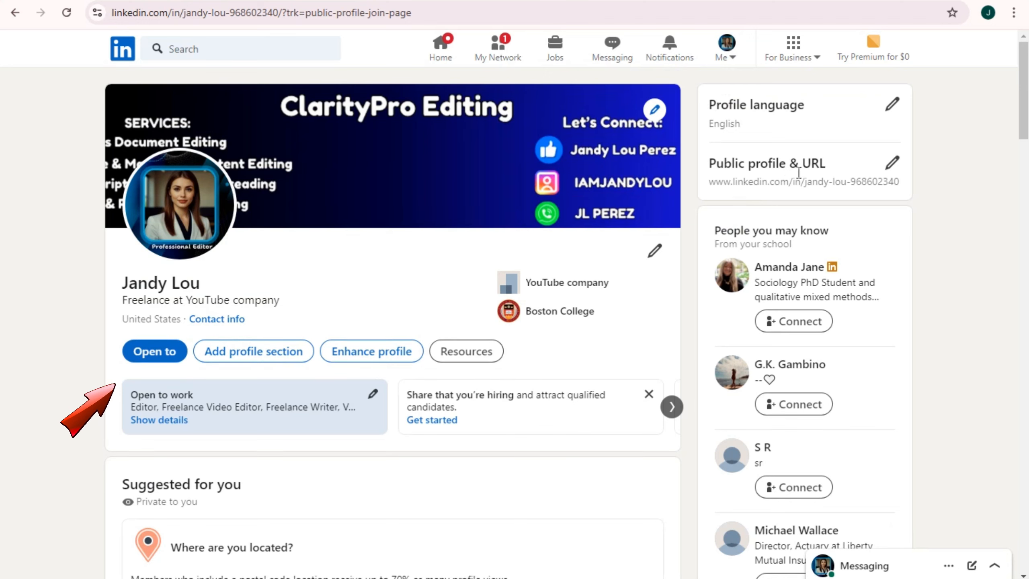
{"action": "left_click", "coordinate": [892, 163]}
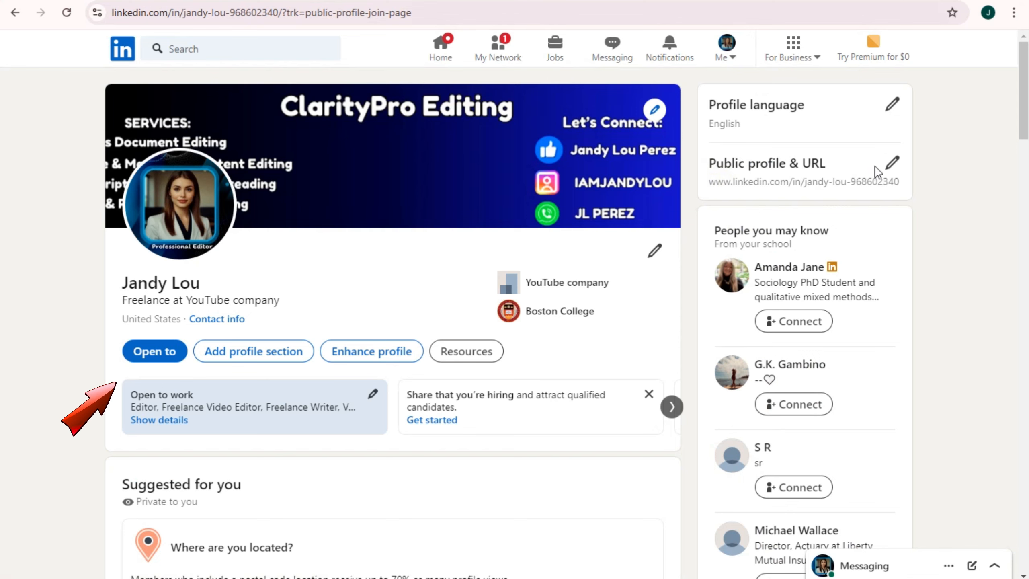
{"action": "left_click", "coordinate": [887, 166]}
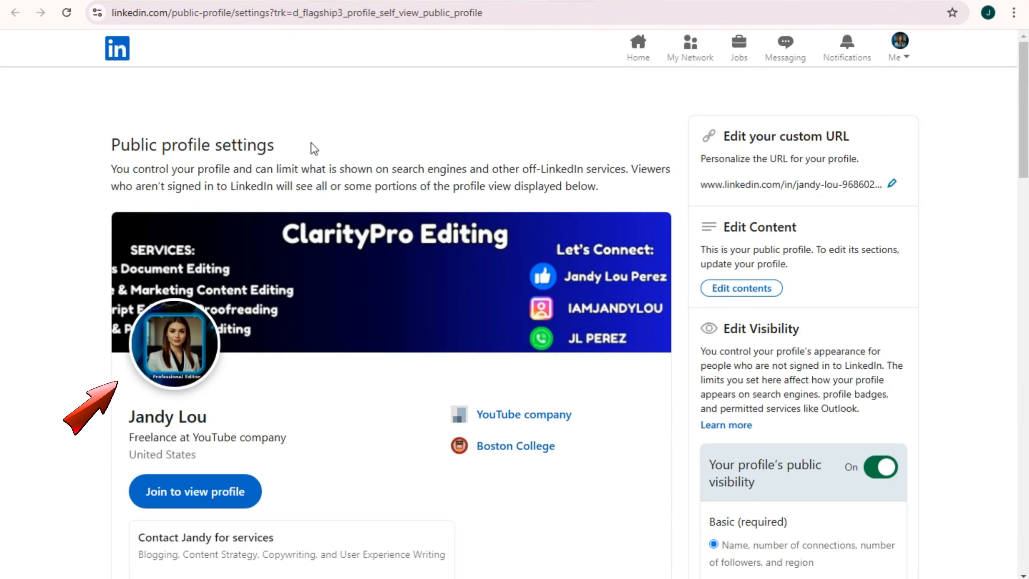
View the services Business Info details, close them, and check all sections are set to Show
{"action": "scroll", "coordinate": [312, 171], "scroll_direction": "down", "scroll_amount": 3}
{"action": "scroll", "coordinate": [311, 196], "scroll_direction": "down", "scroll_amount": 5}
{"action": "scroll", "coordinate": [331, 256], "scroll_direction": "down", "scroll_amount": 2}
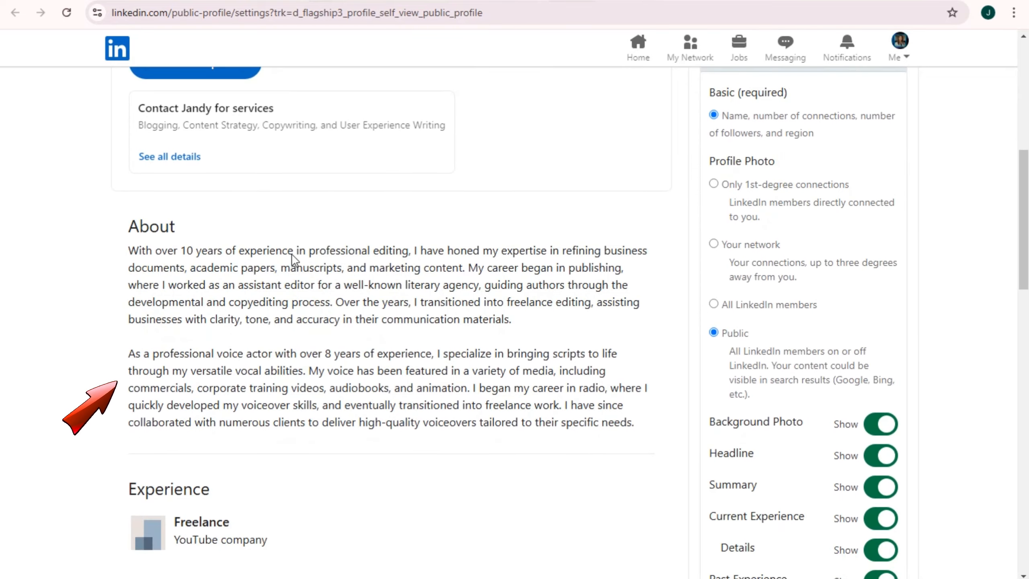
{"action": "scroll", "coordinate": [280, 259], "scroll_direction": "up", "scroll_amount": 2}
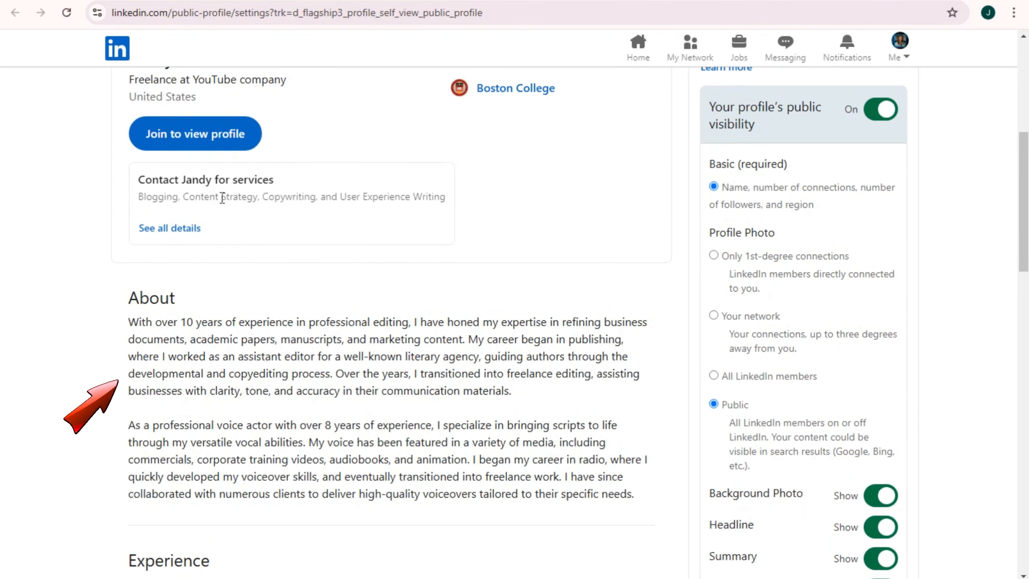
{"action": "left_click", "coordinate": [175, 230]}
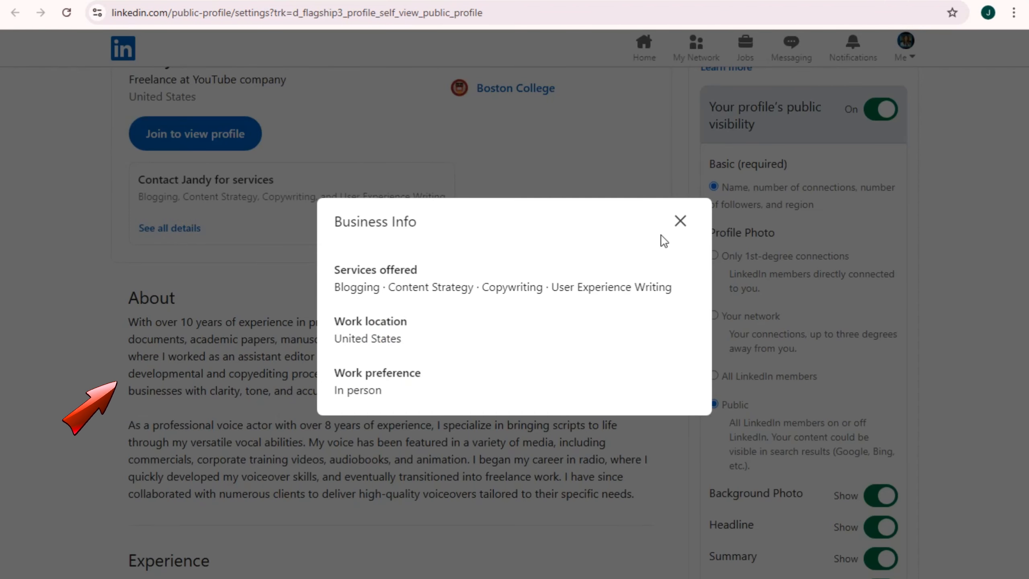
{"action": "left_click", "coordinate": [680, 221]}
{"action": "scroll", "coordinate": [190, 367], "scroll_direction": "down", "scroll_amount": 2}
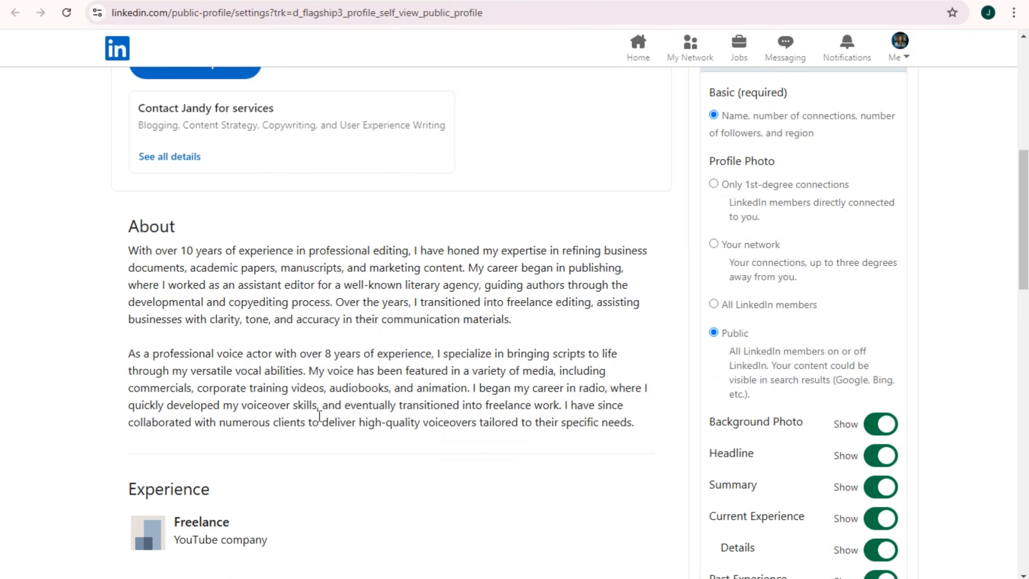
{"action": "scroll", "coordinate": [340, 367], "scroll_direction": "down", "scroll_amount": 7}
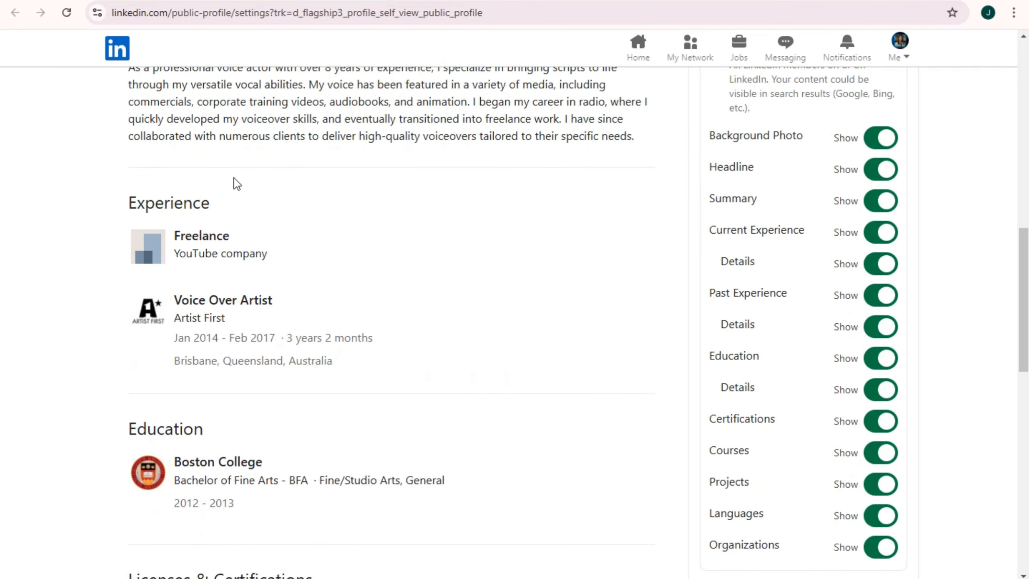
{"action": "scroll", "coordinate": [326, 407], "scroll_direction": "down", "scroll_amount": 7}
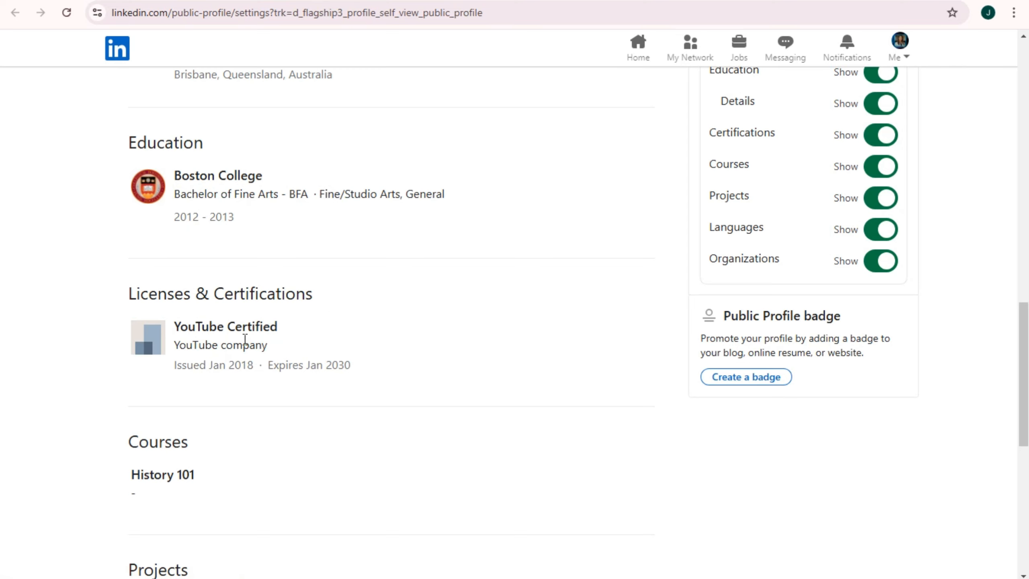
{"action": "scroll", "coordinate": [260, 358], "scroll_direction": "down", "scroll_amount": 4}
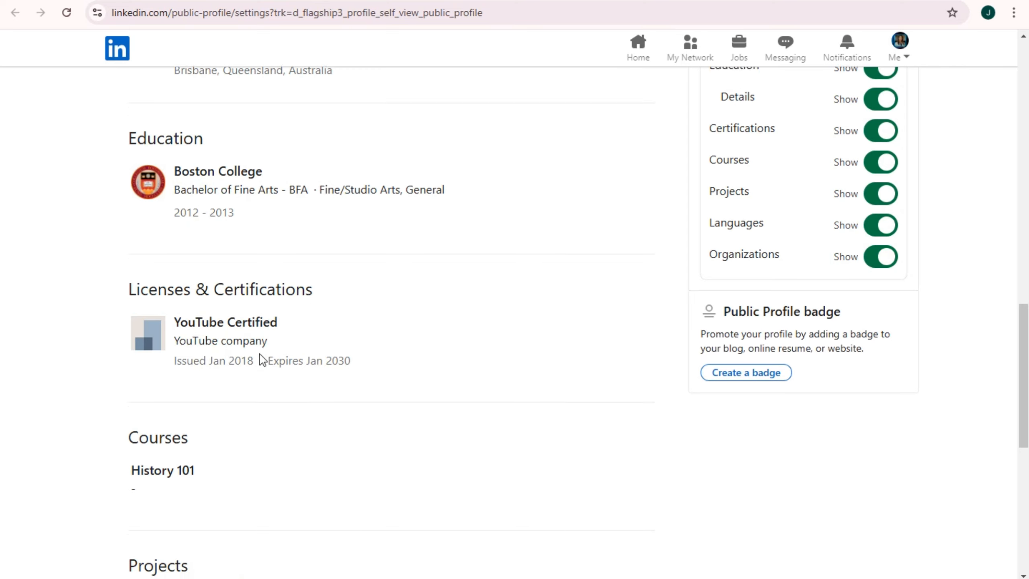
{"action": "left_click_drag", "start_coordinate": [129, 150], "coordinate": [346, 156]}
{"action": "left_click", "coordinate": [388, 205]}
{"action": "left_click_drag", "start_coordinate": [123, 302], "coordinate": [205, 303]}
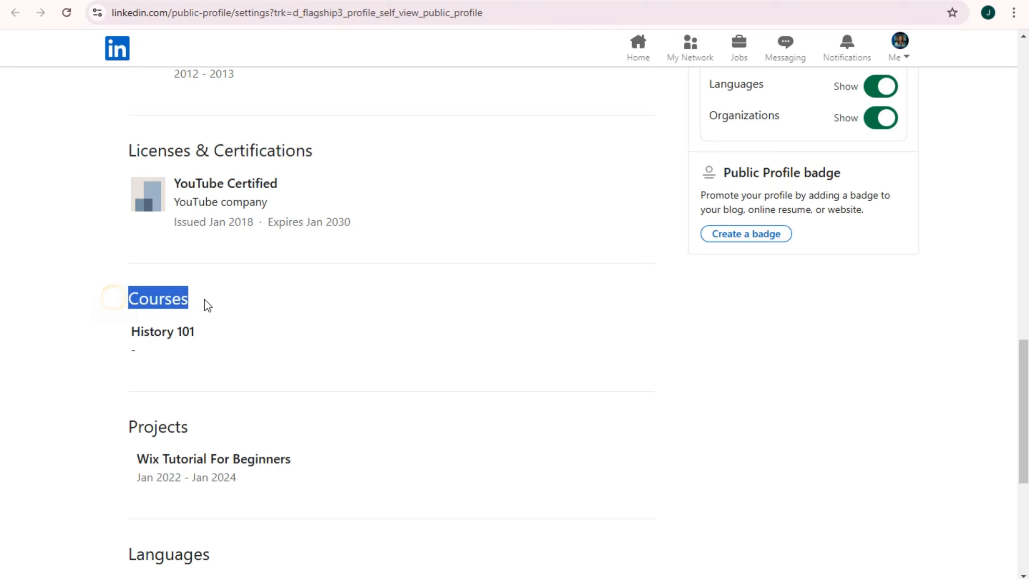
{"action": "left_click", "coordinate": [289, 299]}
{"action": "scroll", "coordinate": [264, 356], "scroll_direction": "down", "scroll_amount": 4}
{"action": "left_click_drag", "start_coordinate": [122, 284], "coordinate": [189, 282]}
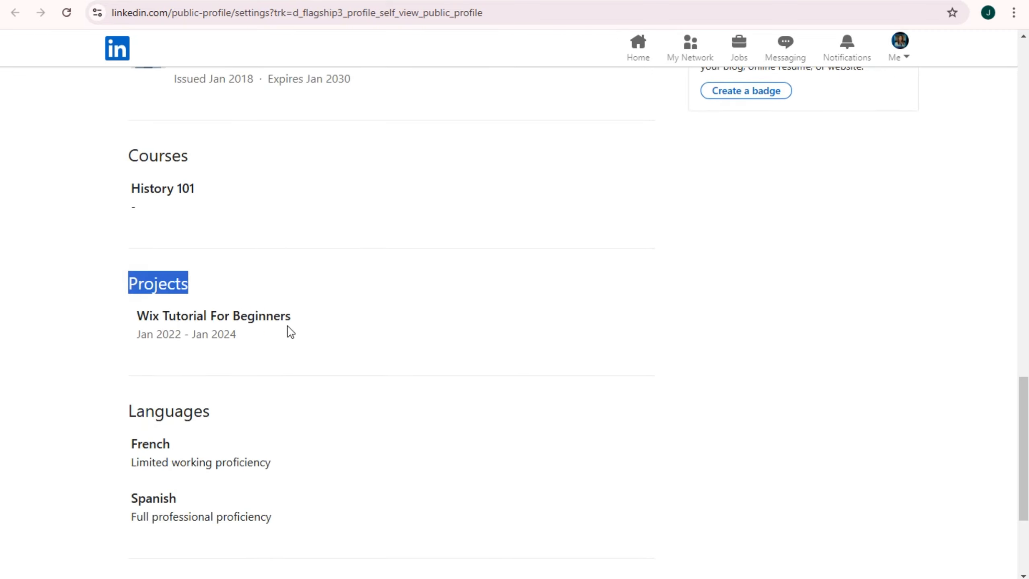
{"action": "left_click", "coordinate": [329, 330]}
{"action": "scroll", "coordinate": [202, 434], "scroll_direction": "down", "scroll_amount": 5}
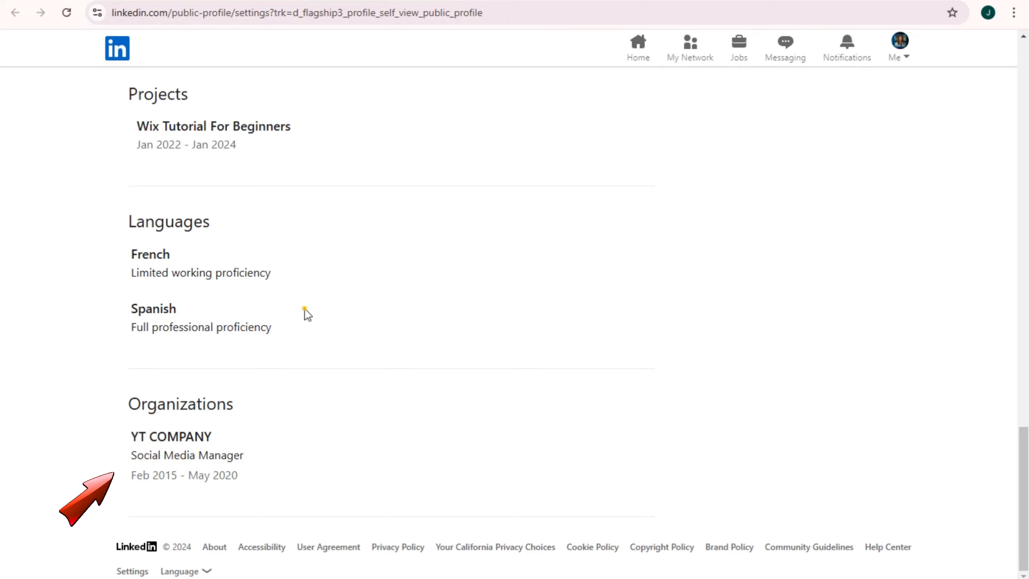
{"action": "scroll", "coordinate": [357, 433], "scroll_direction": "up", "scroll_amount": 1}
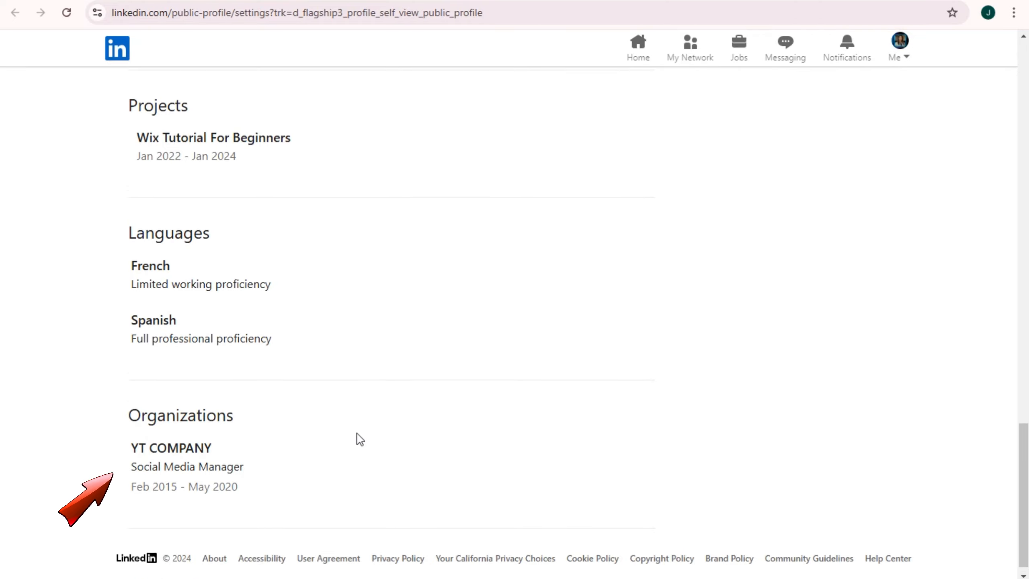
{"action": "scroll", "coordinate": [357, 437], "scroll_direction": "up", "scroll_amount": 20}
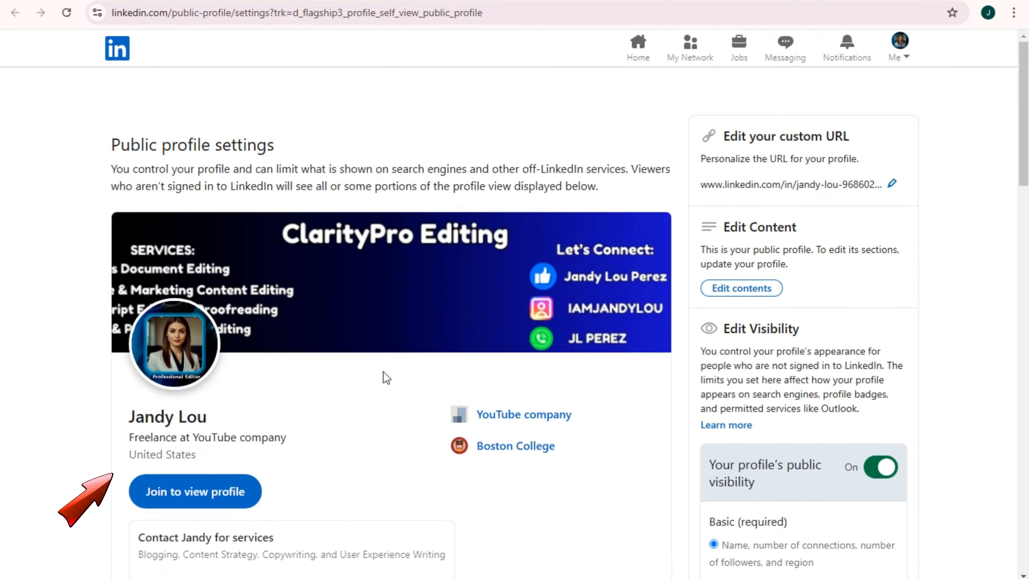
{"action": "scroll", "coordinate": [386, 377], "scroll_direction": "down", "scroll_amount": 5}
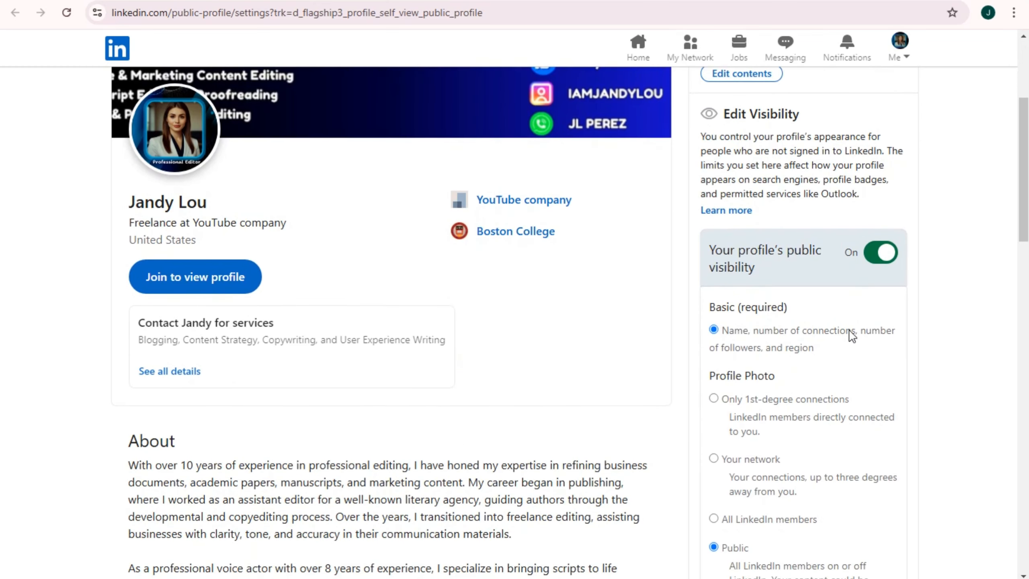
{"action": "scroll", "coordinate": [841, 336], "scroll_direction": "down", "scroll_amount": 4}
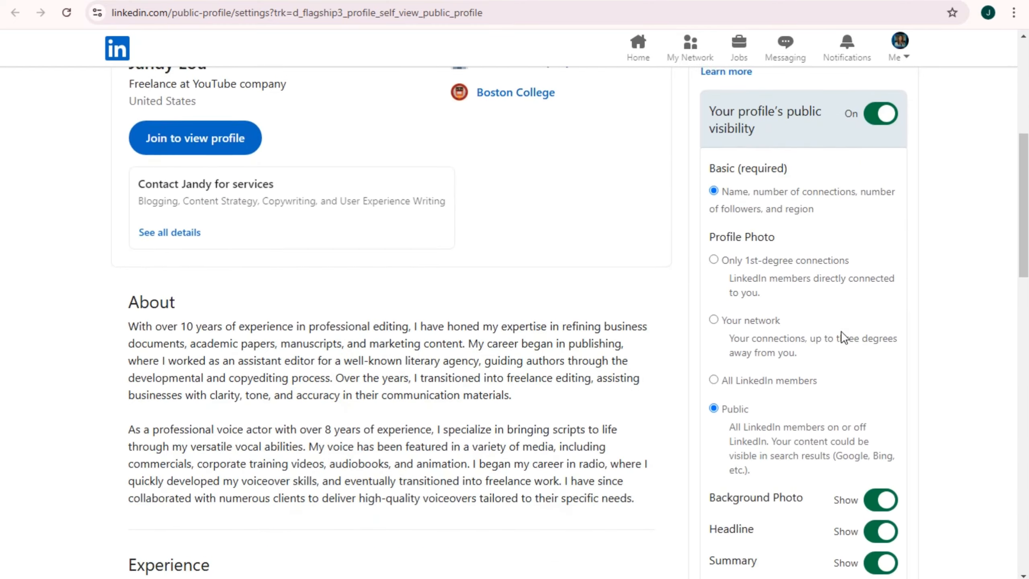
{"action": "scroll", "coordinate": [826, 335], "scroll_direction": "up", "scroll_amount": 9}
{"action": "scroll", "coordinate": [512, 243], "scroll_direction": "down", "scroll_amount": 8}
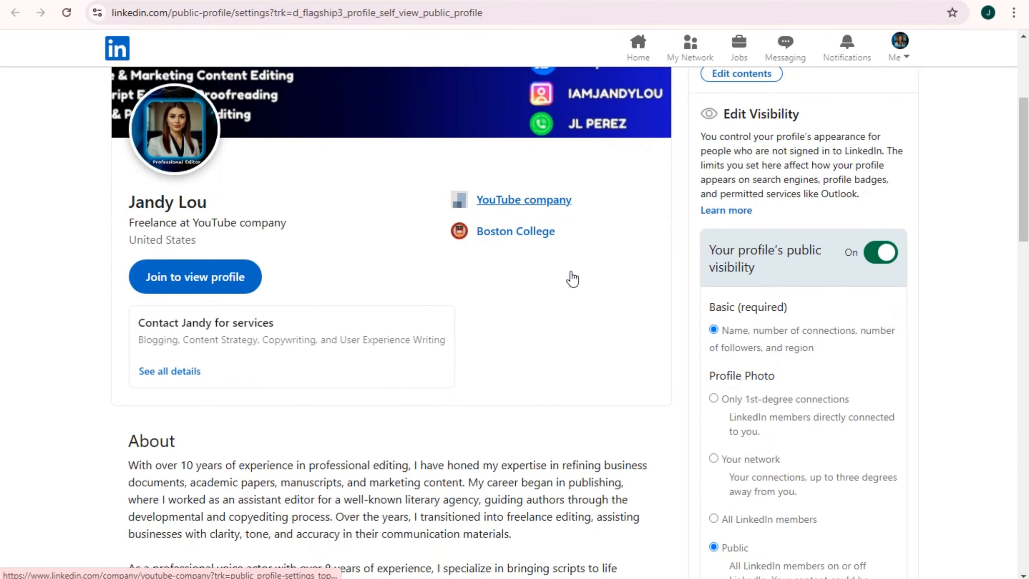
{"action": "scroll", "coordinate": [482, 315], "scroll_direction": "up", "scroll_amount": 6}
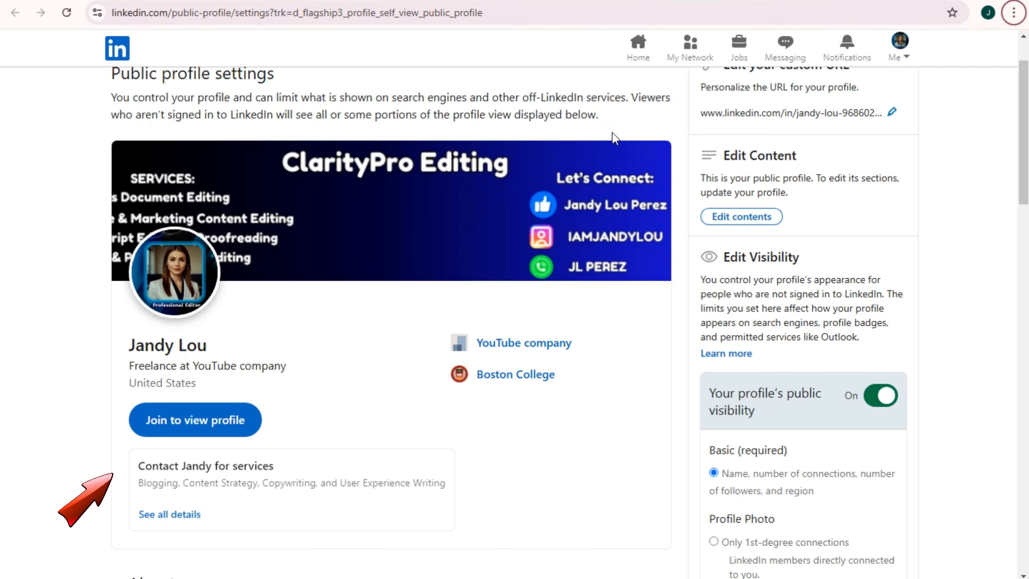
{"action": "scroll", "coordinate": [615, 138], "scroll_direction": "down", "scroll_amount": 20}
{"action": "scroll", "coordinate": [348, 442], "scroll_direction": "up", "scroll_amount": 2}
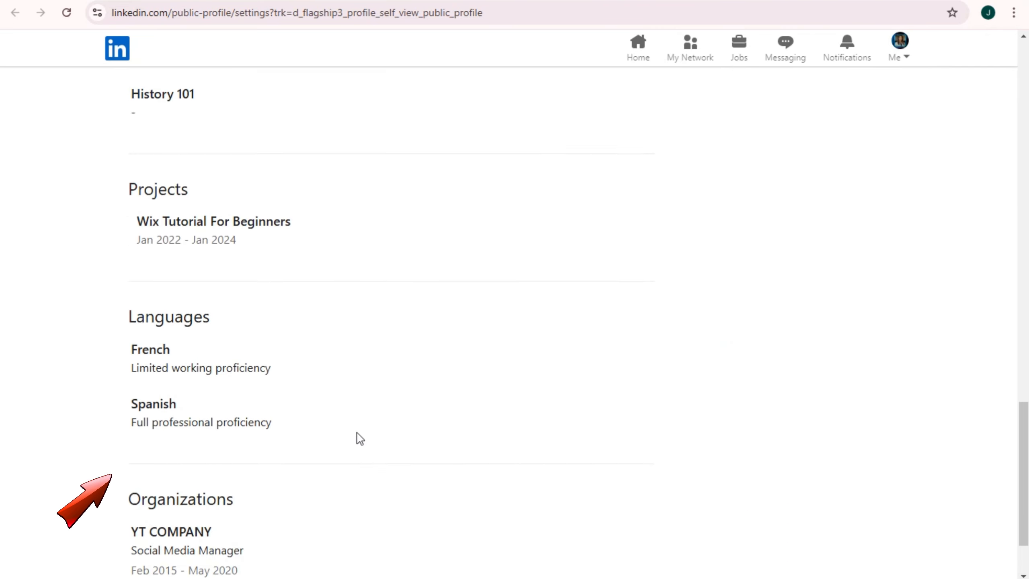